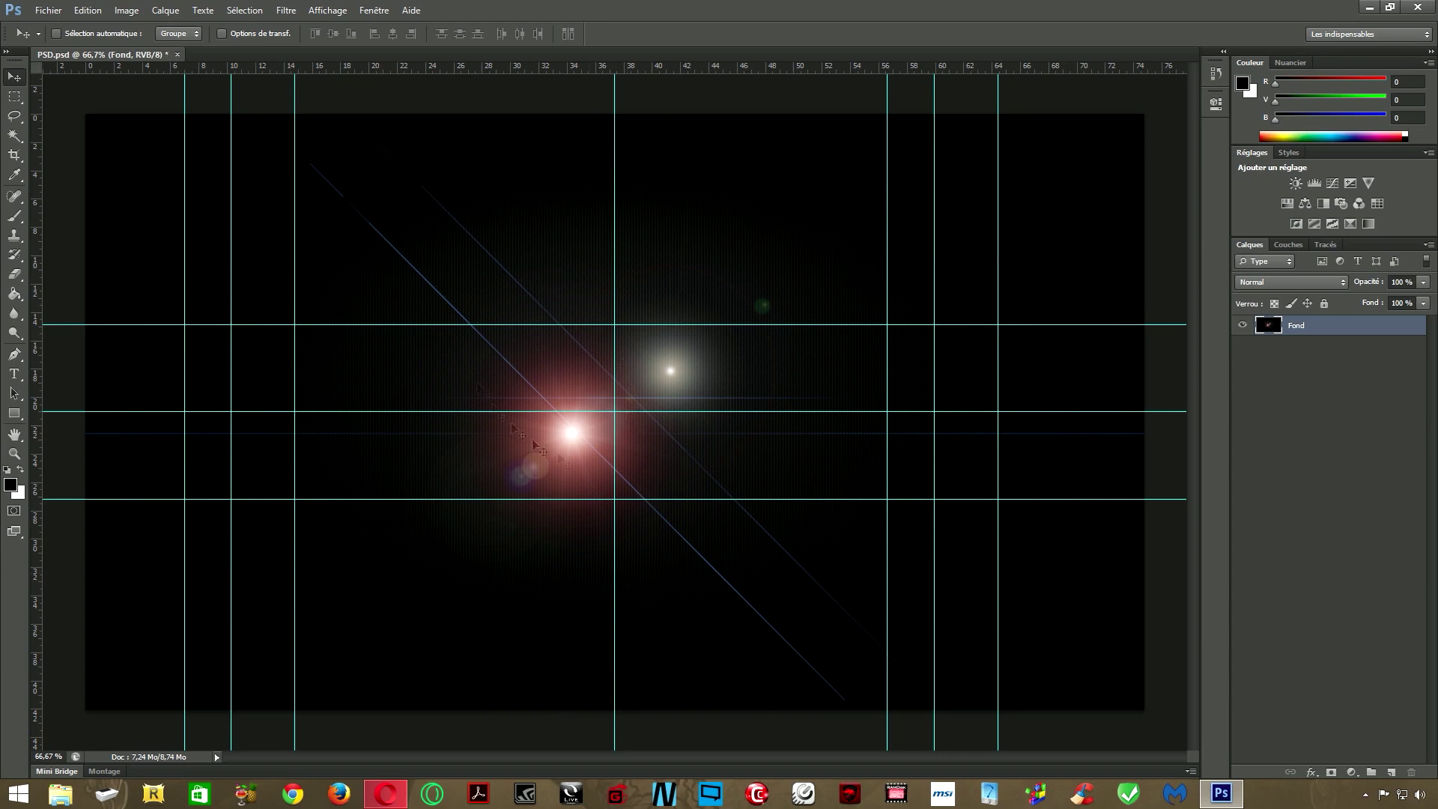
Check the document's pixel width and height in the image size settings, keeping the values as they are
click(126, 10)
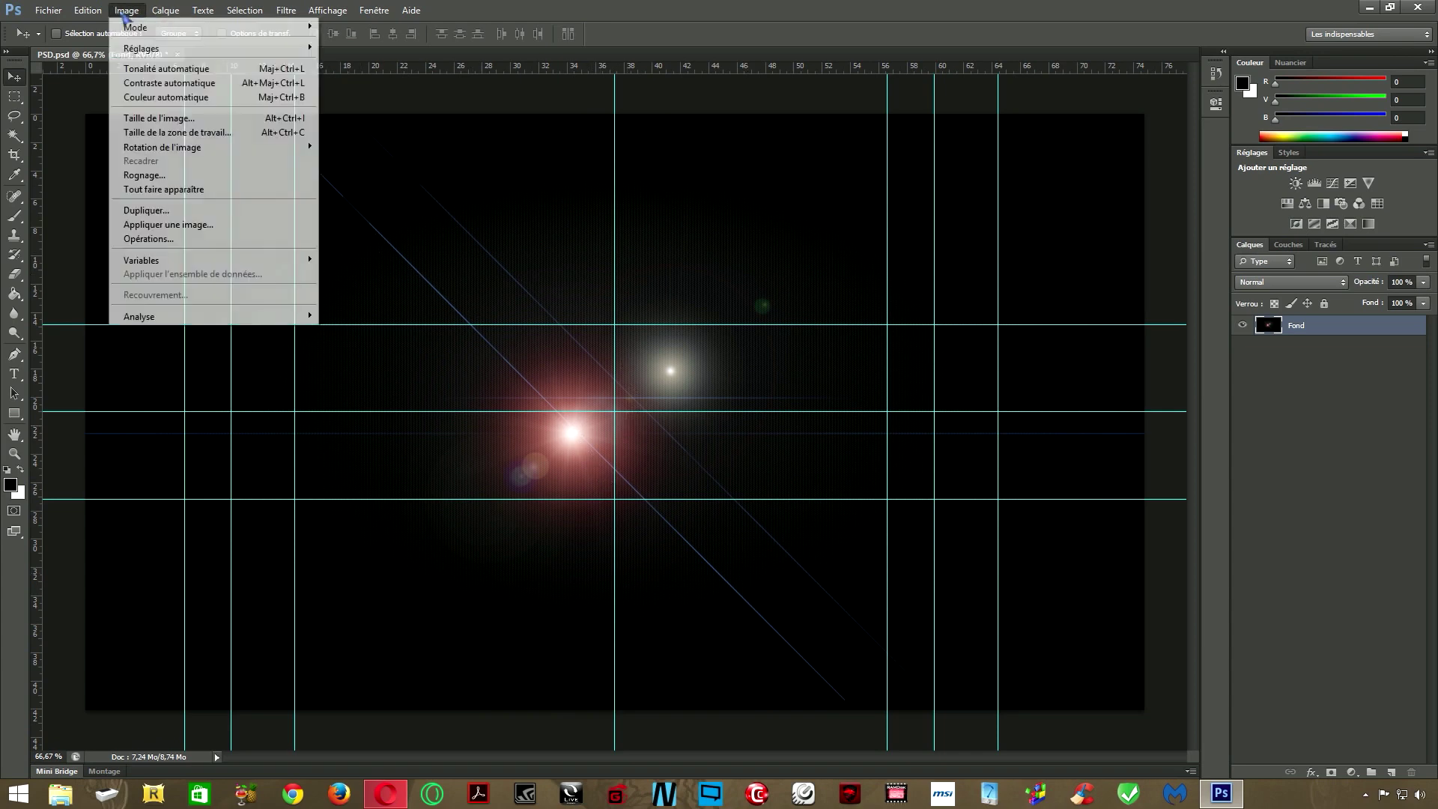
click(180, 120)
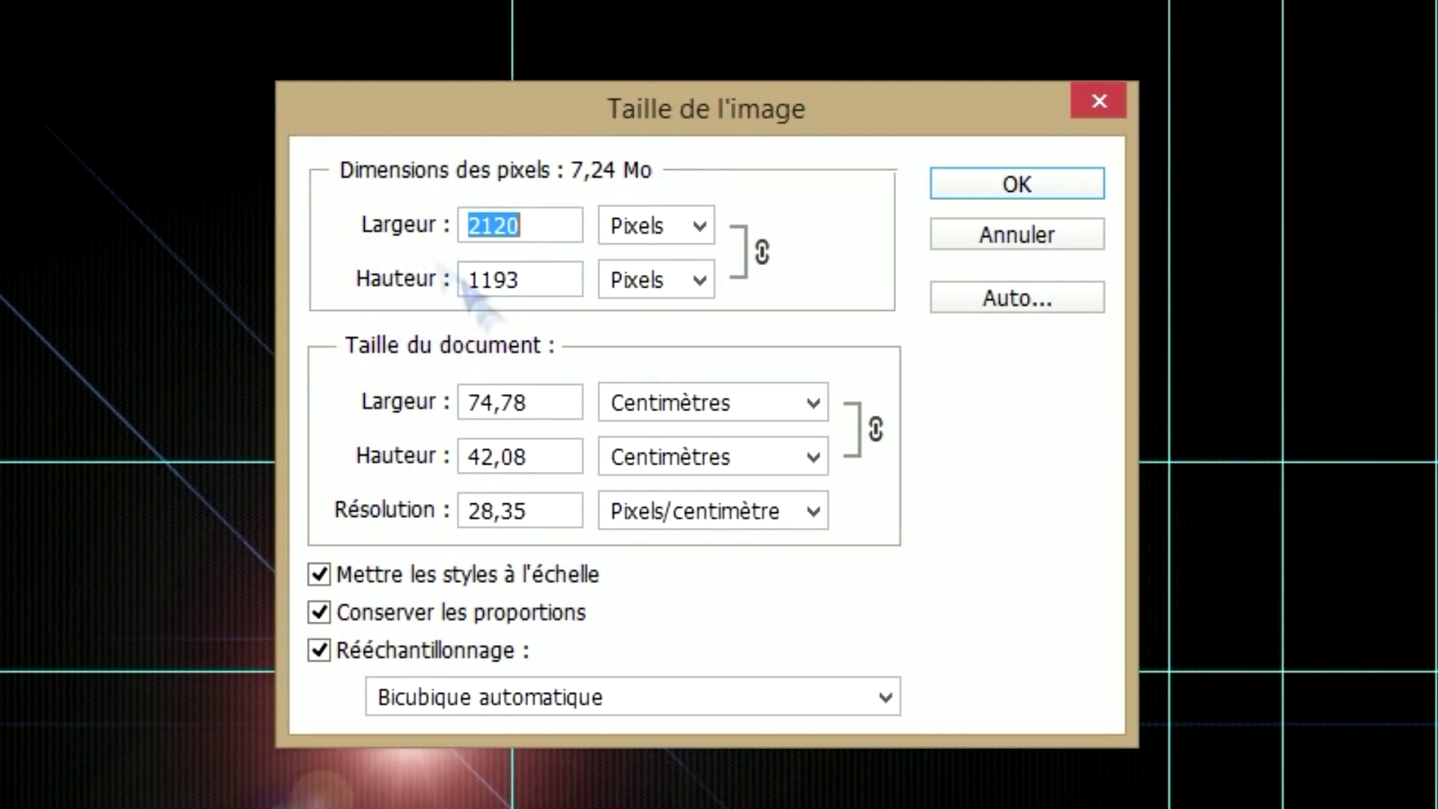
key(Tab)
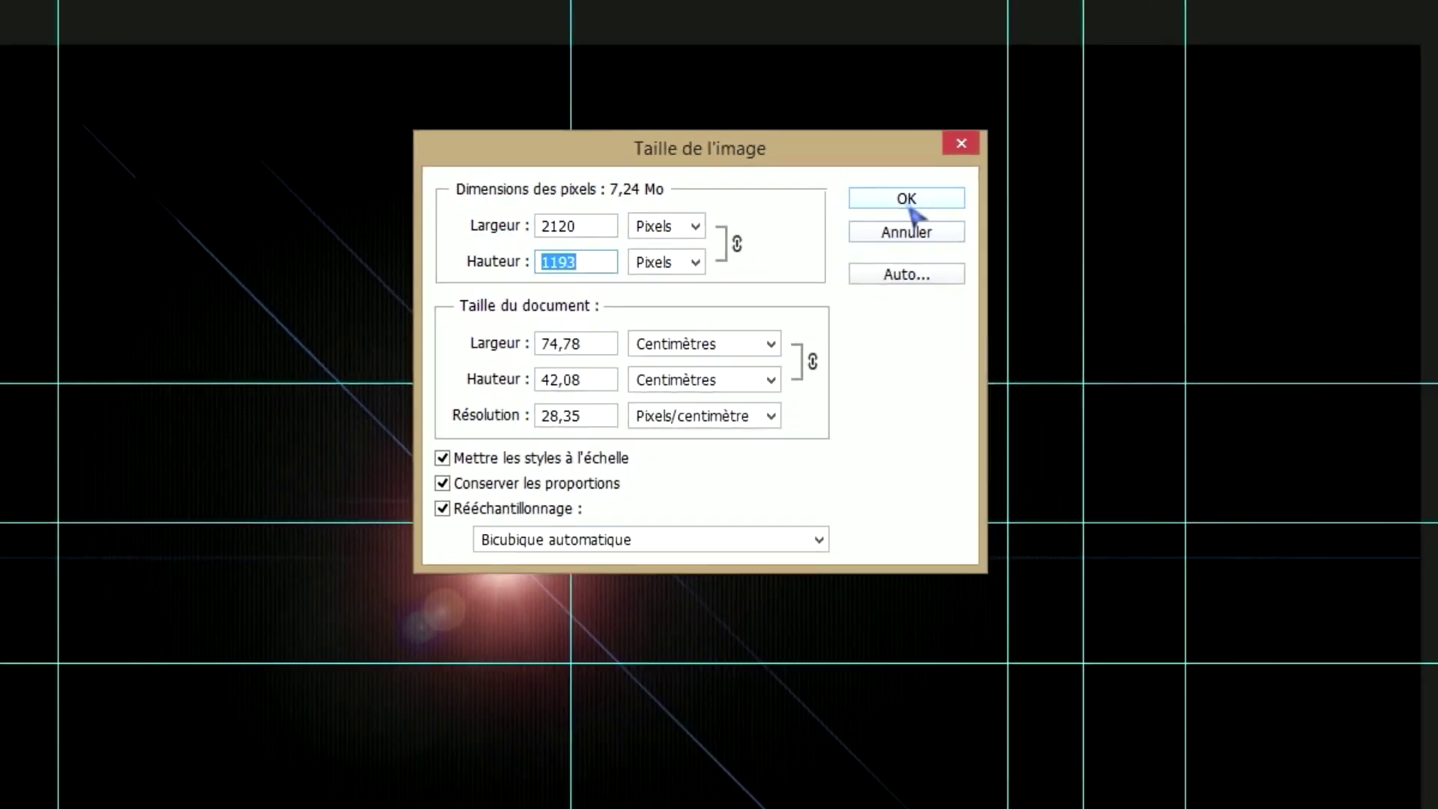
click(910, 211)
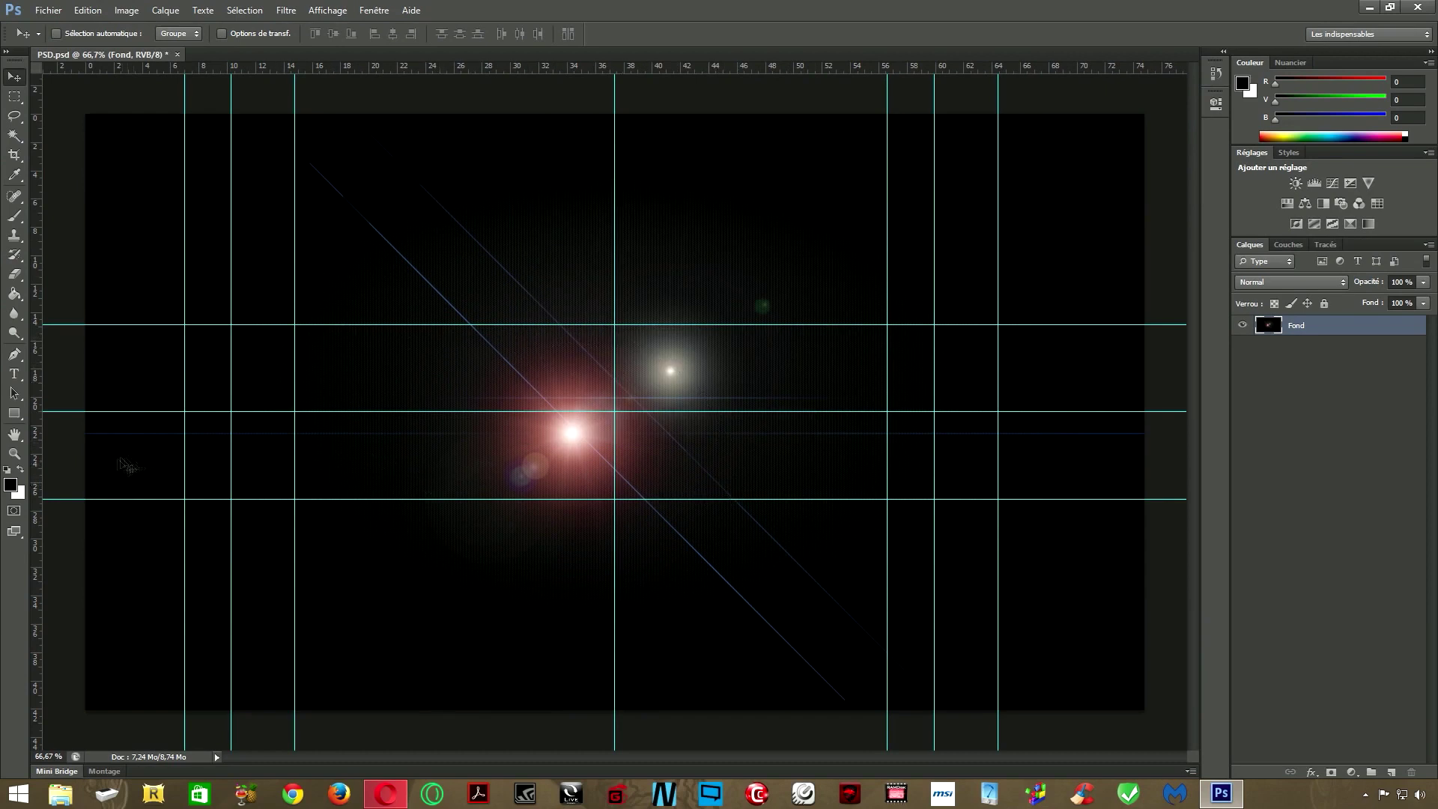
Place the image 06371_800x480 from the Téléchargements folder into the document
click(47, 11)
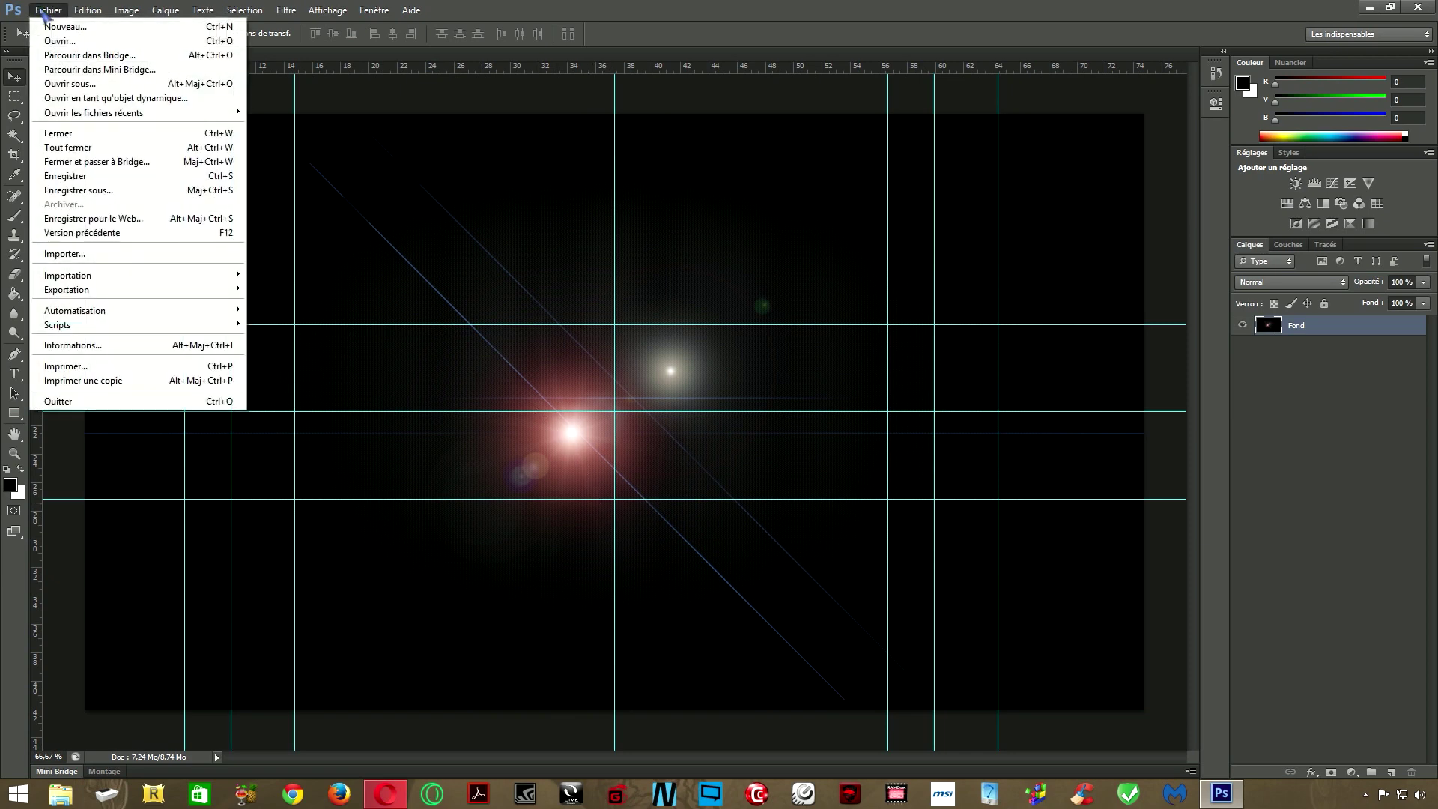
click(84, 253)
drag(745, 100, 655, 127)
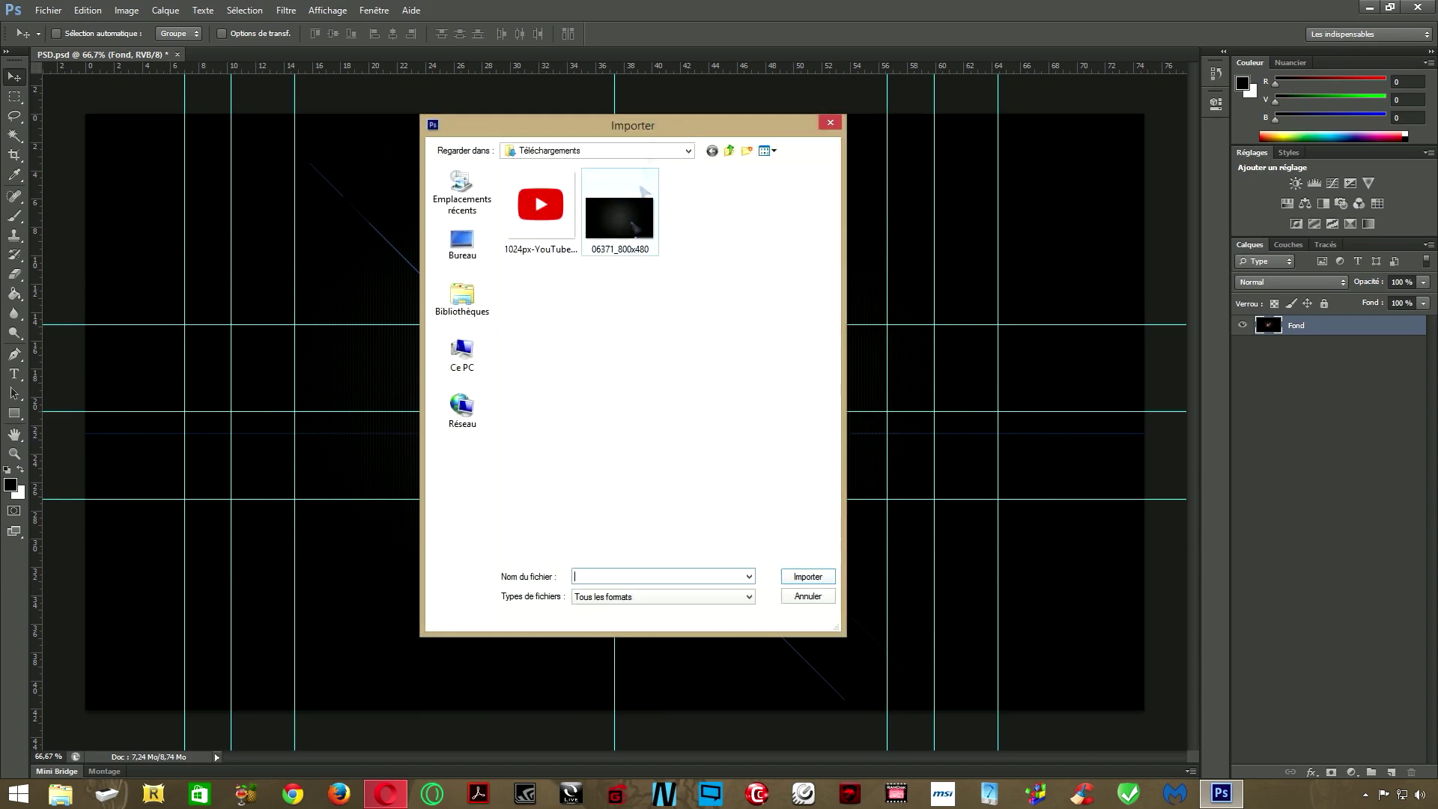
click(644, 252)
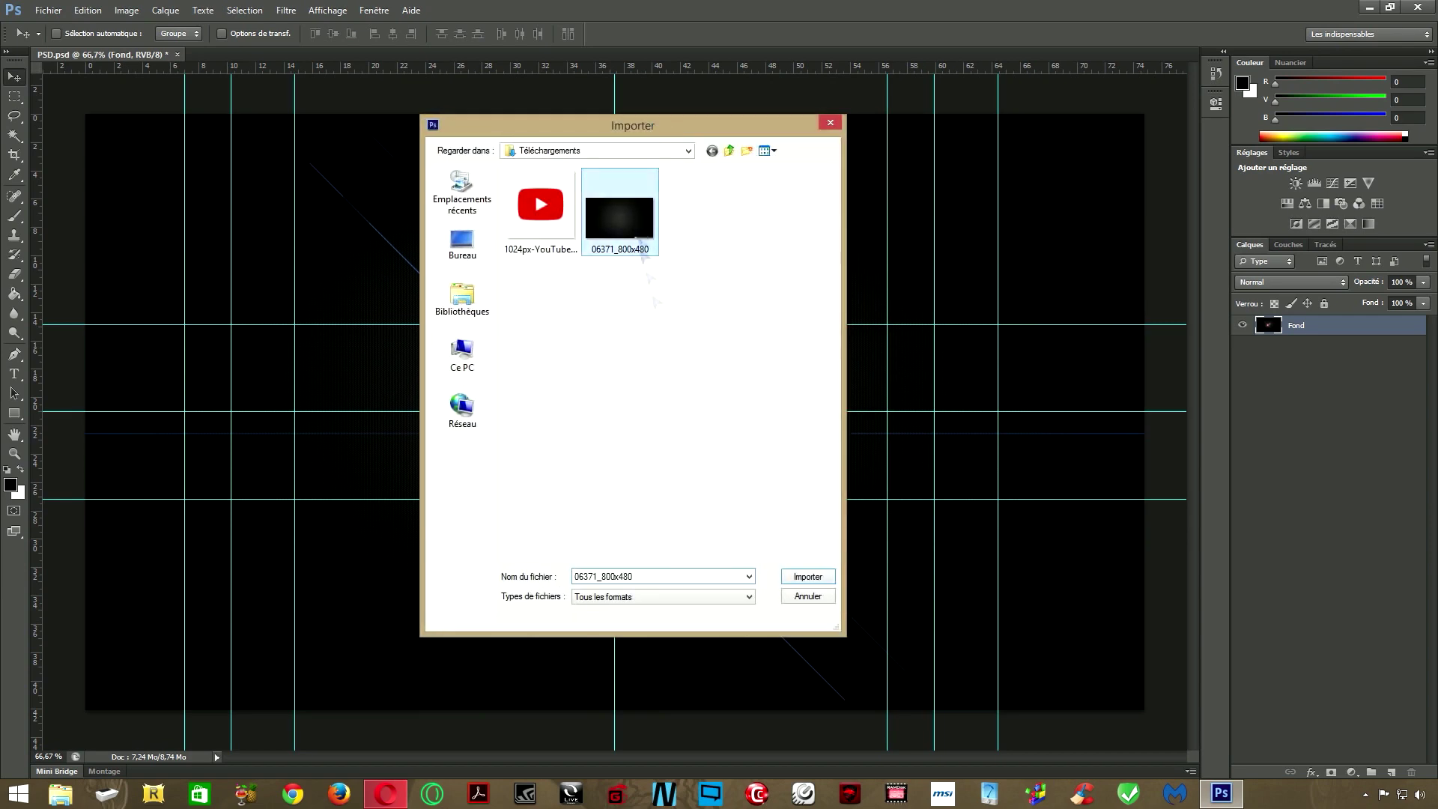
click(807, 578)
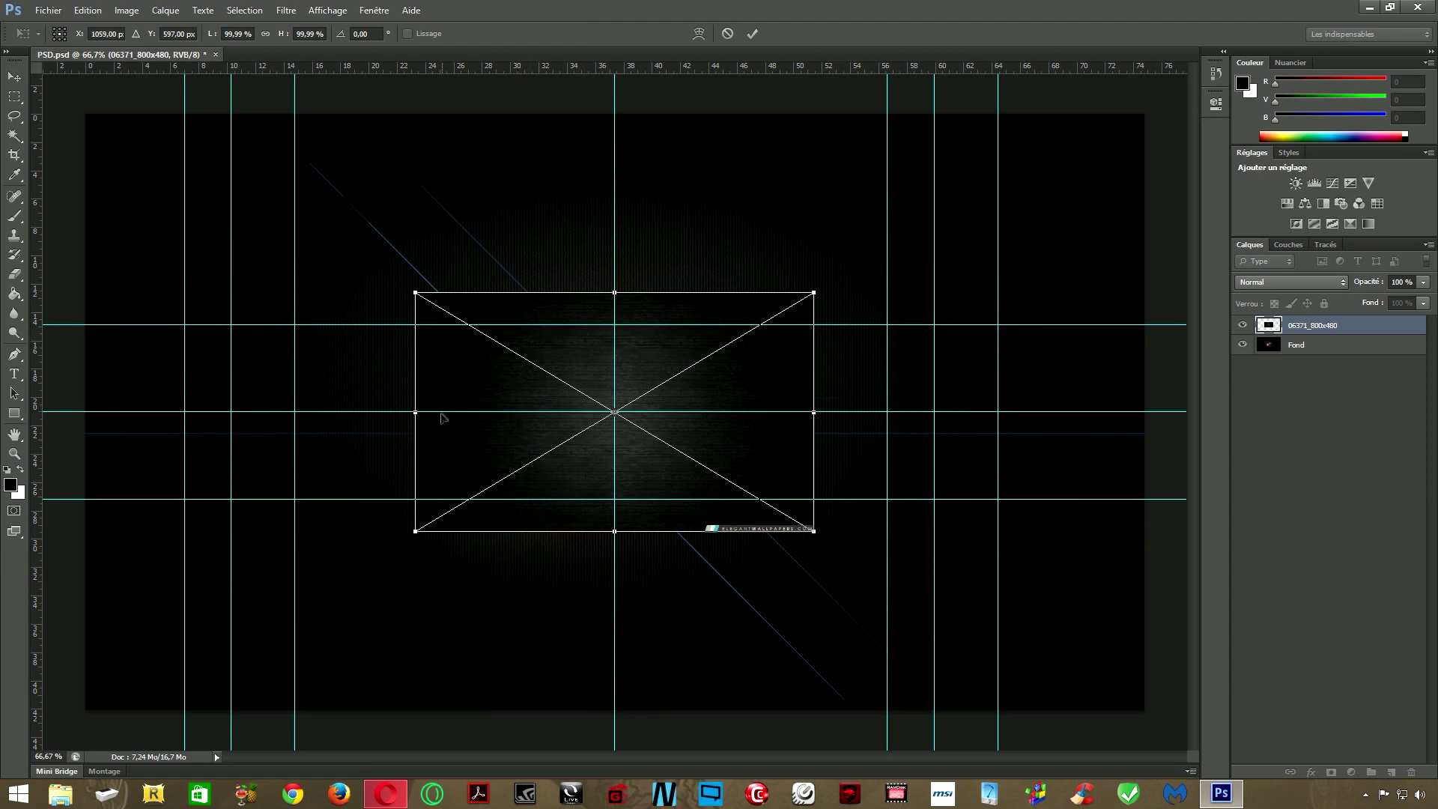
Stretch the placed texture sideways to both edges of the canvas, keeping its height, and apply the transformation
drag(417, 413, 86, 412)
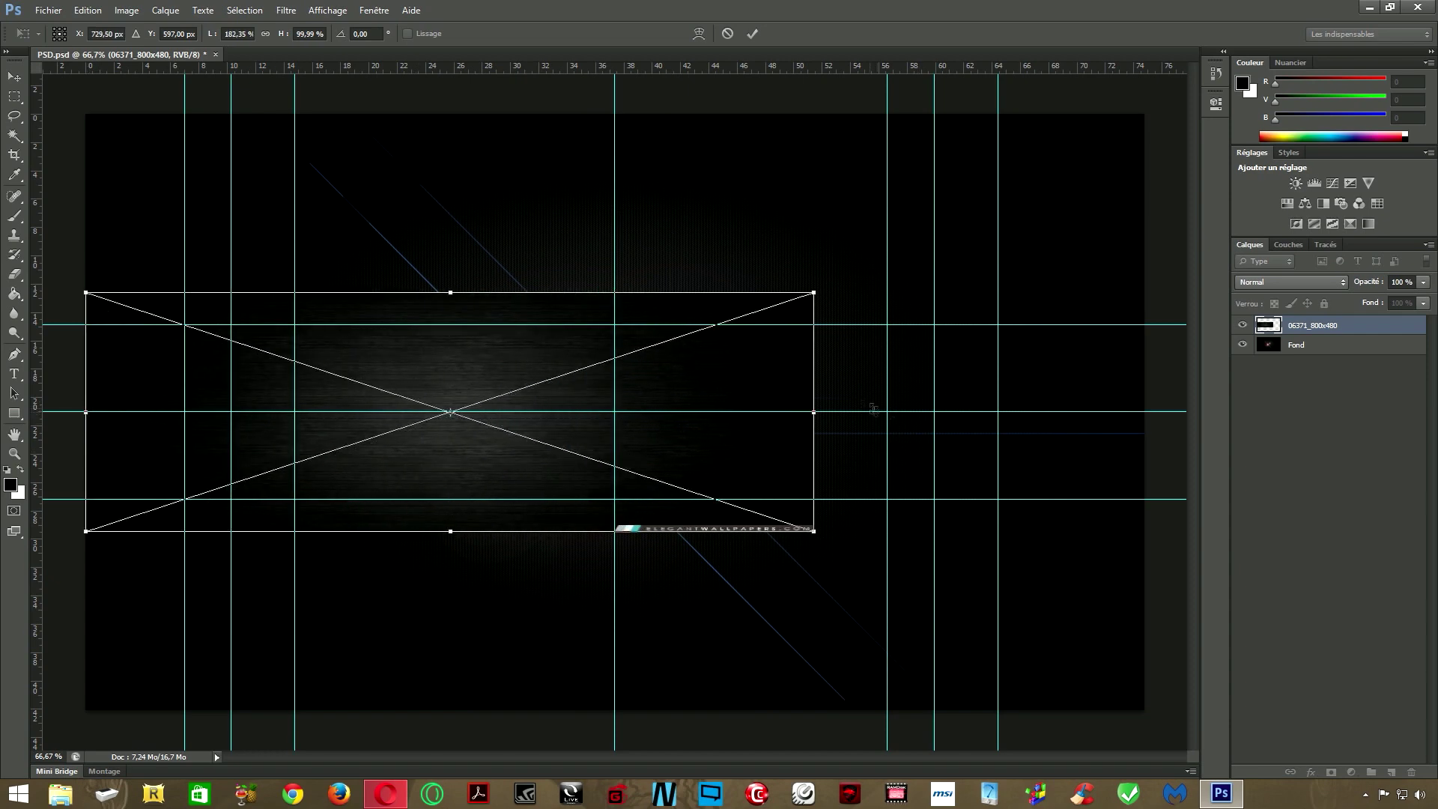
drag(813, 412, 1143, 413)
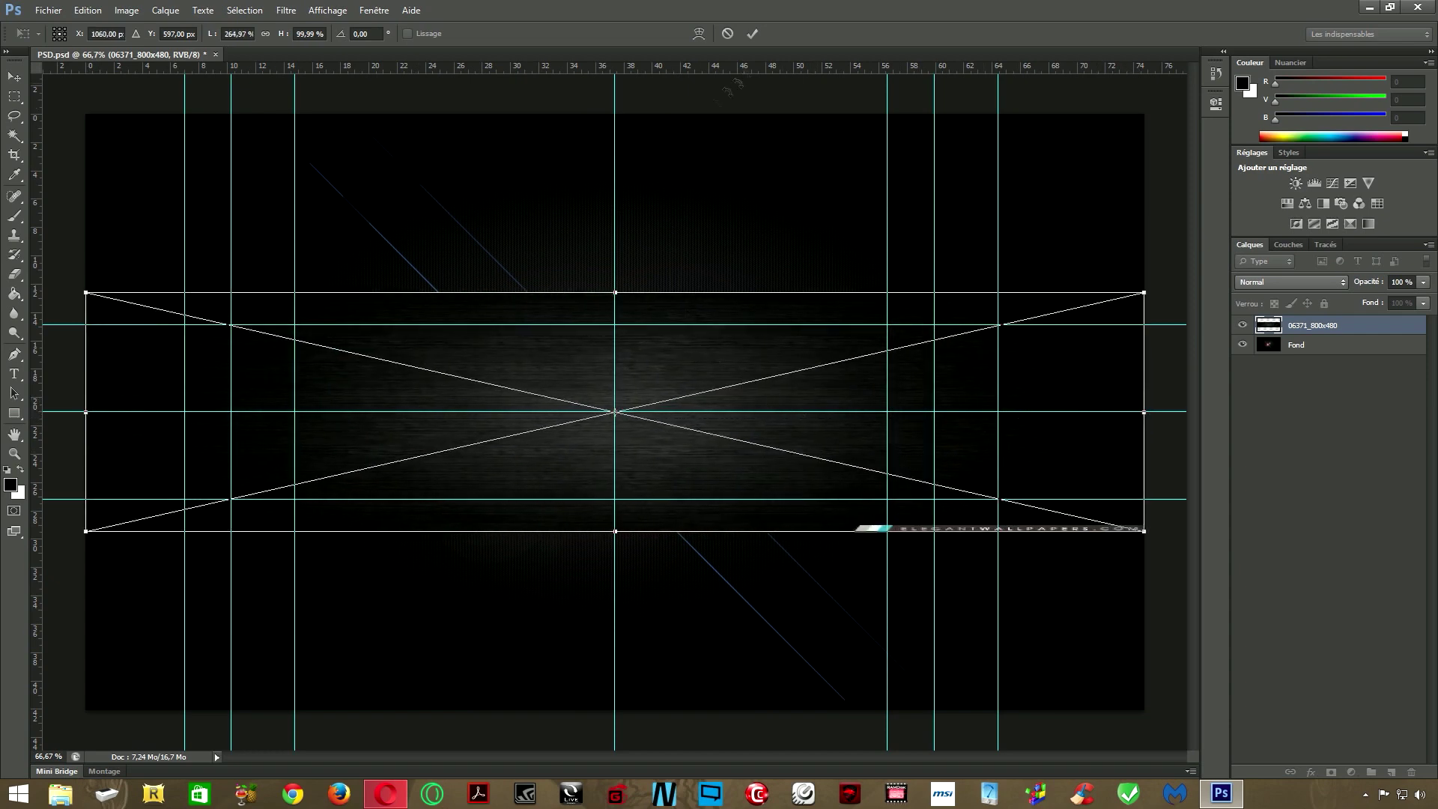
click(752, 35)
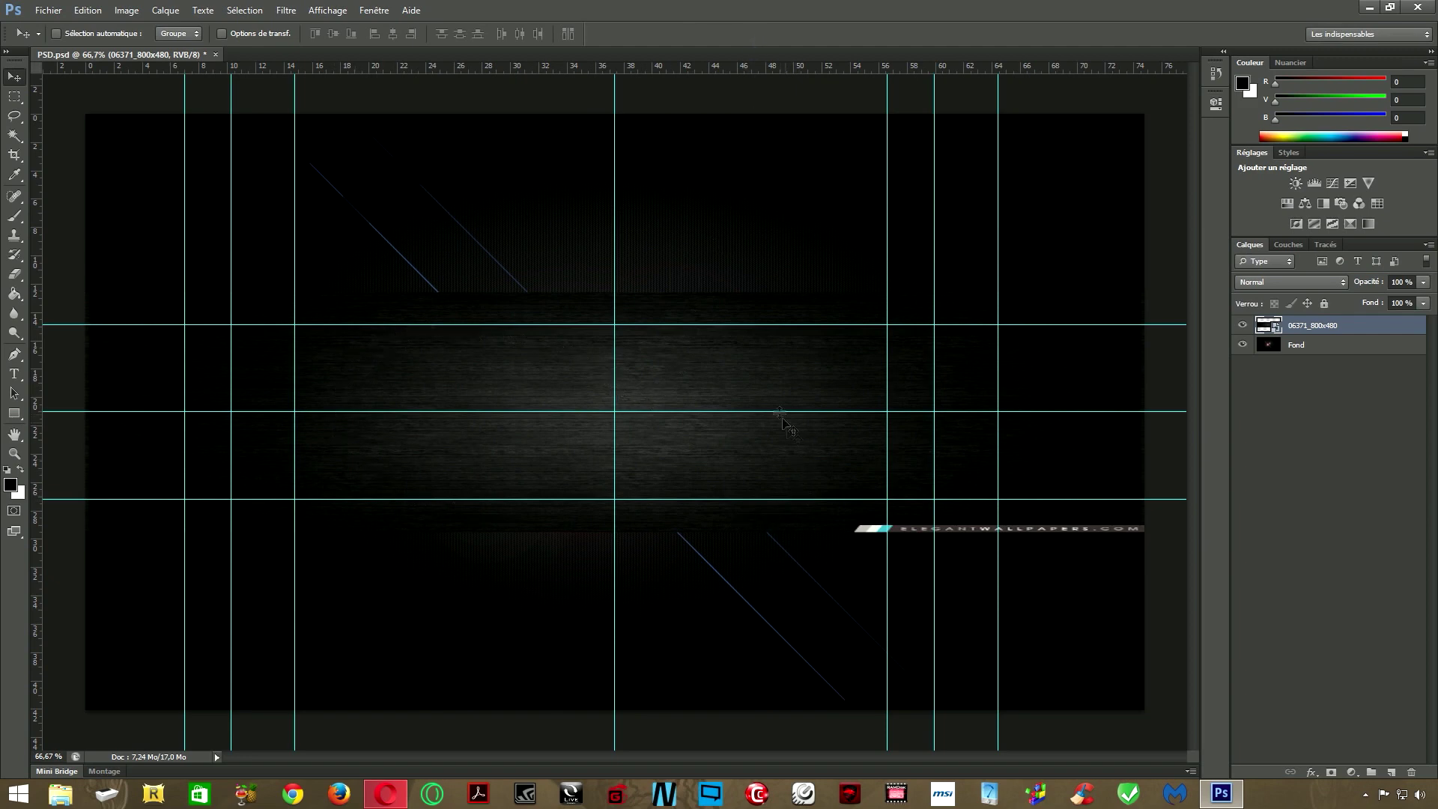
Switch to the Opera browser and search Google Images for "texture noire"
click(386, 793)
click(640, 118)
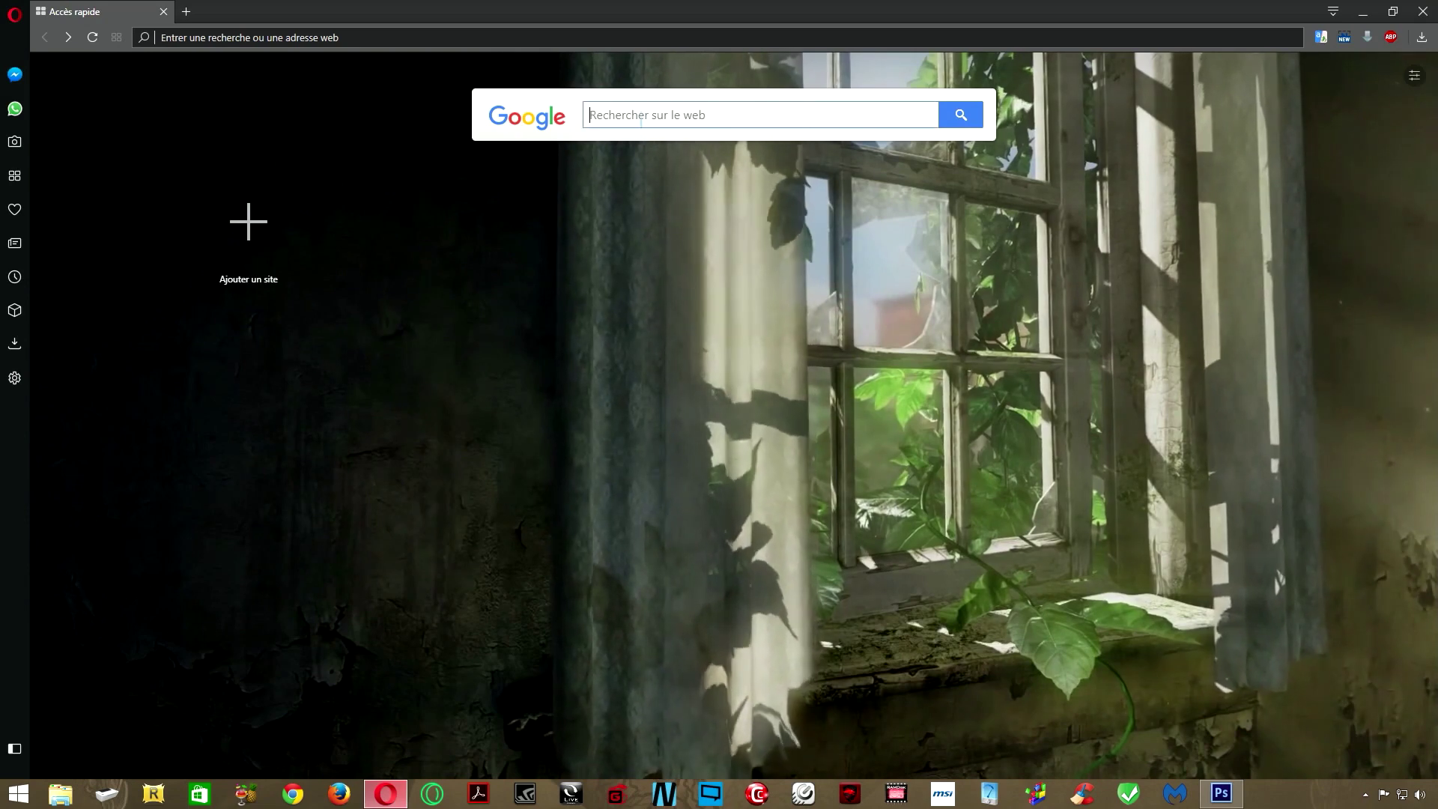
text(texture noire)
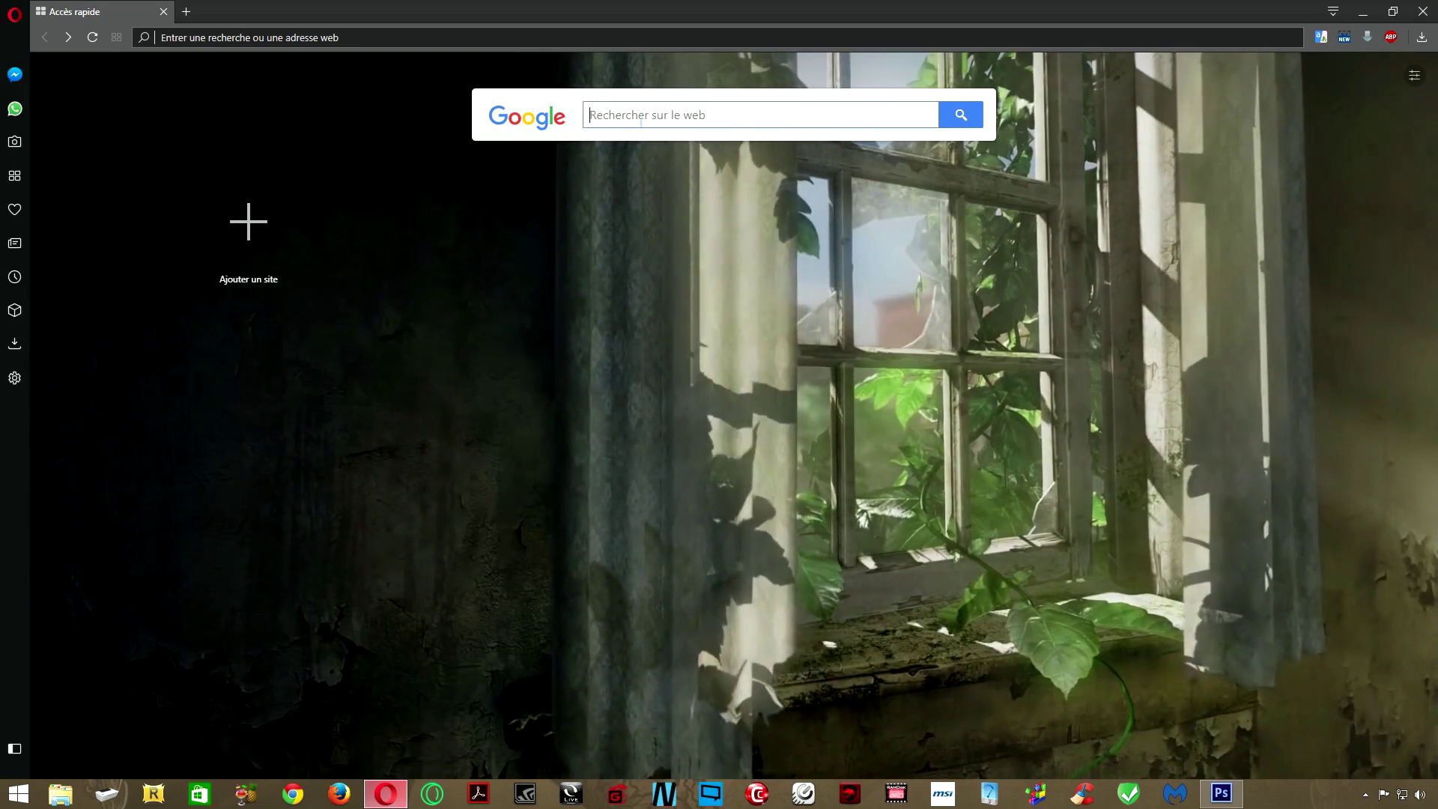
key(Return)
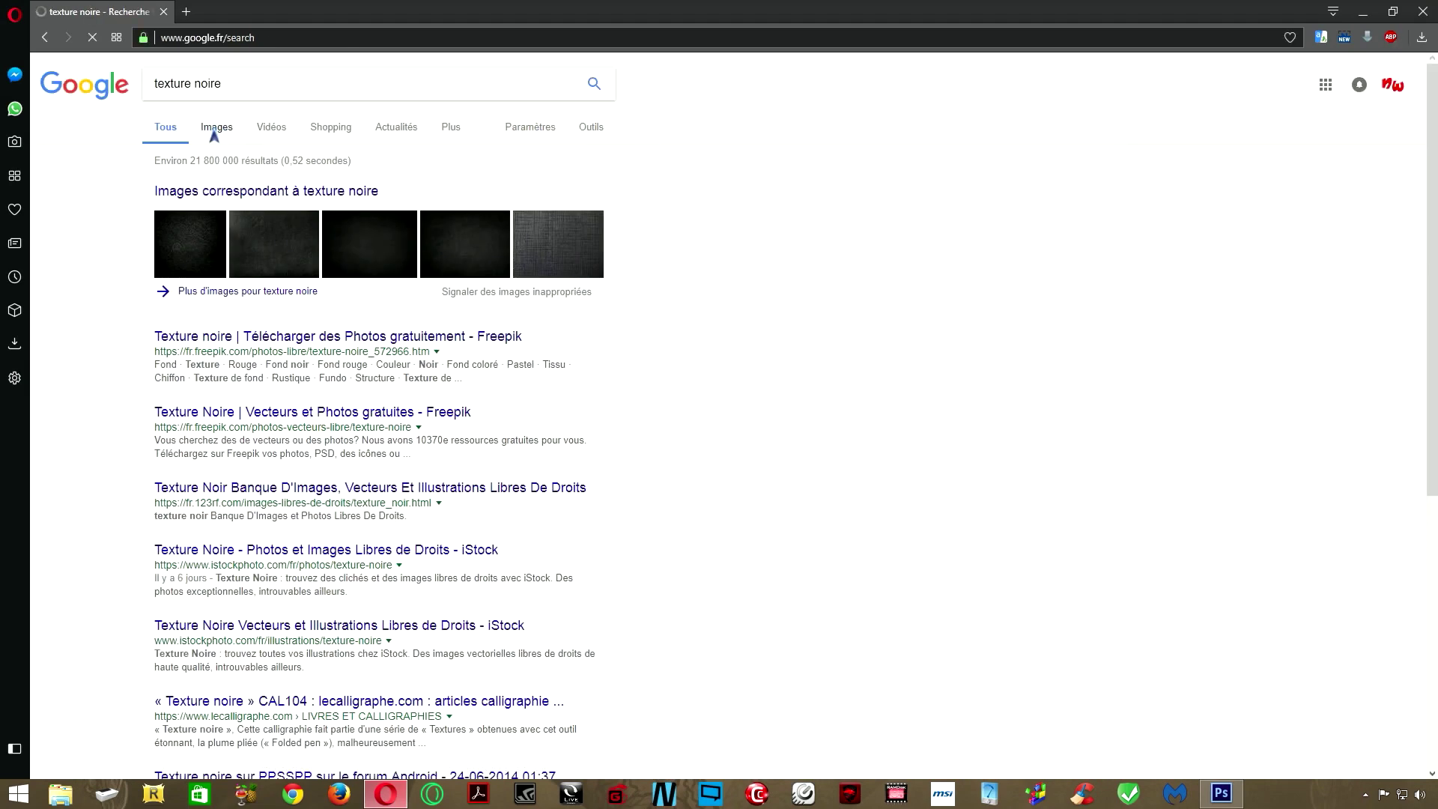
click(215, 129)
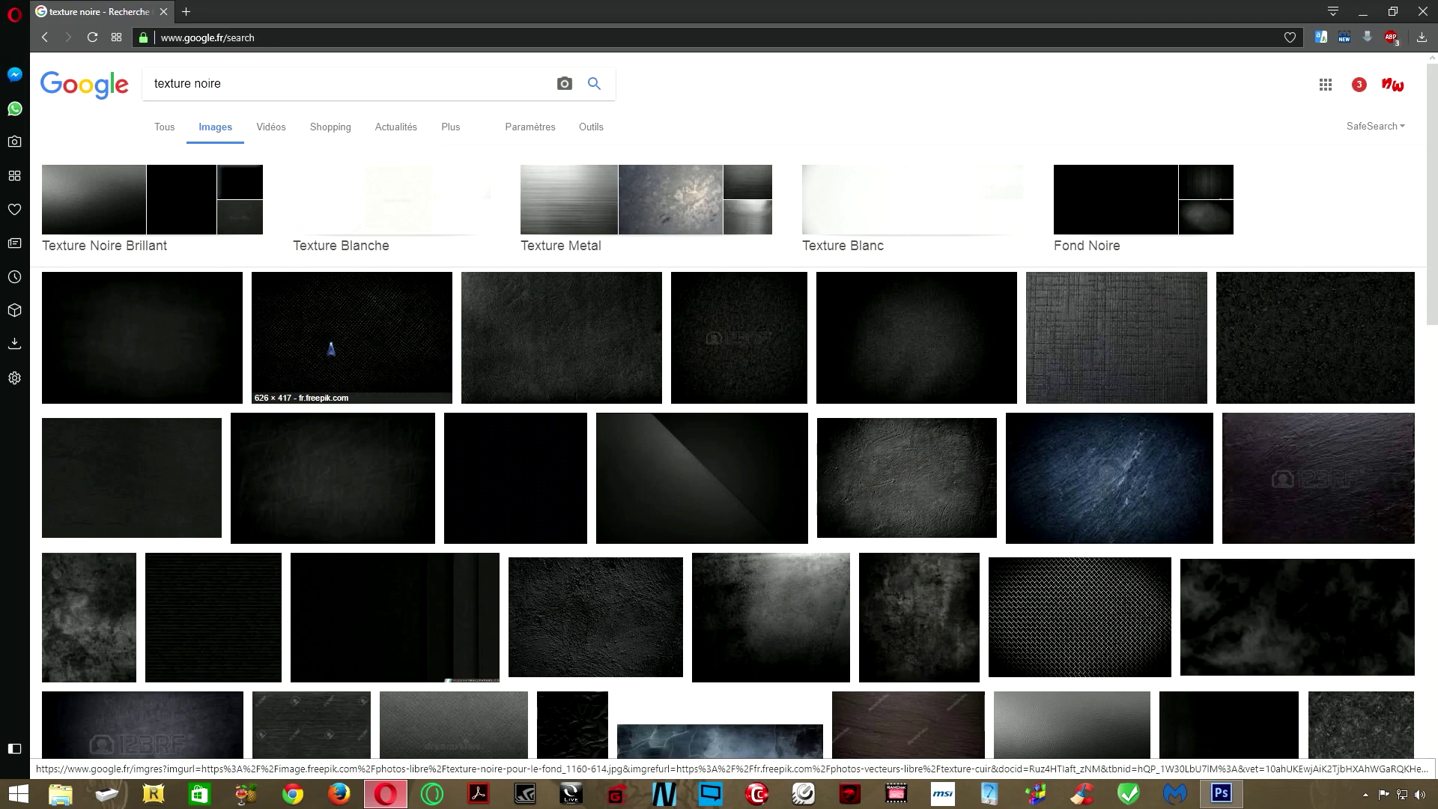
Start saving the second black texture from the image results, cancel the save and switch back to Photoshop
click(332, 348)
right_click(496, 480)
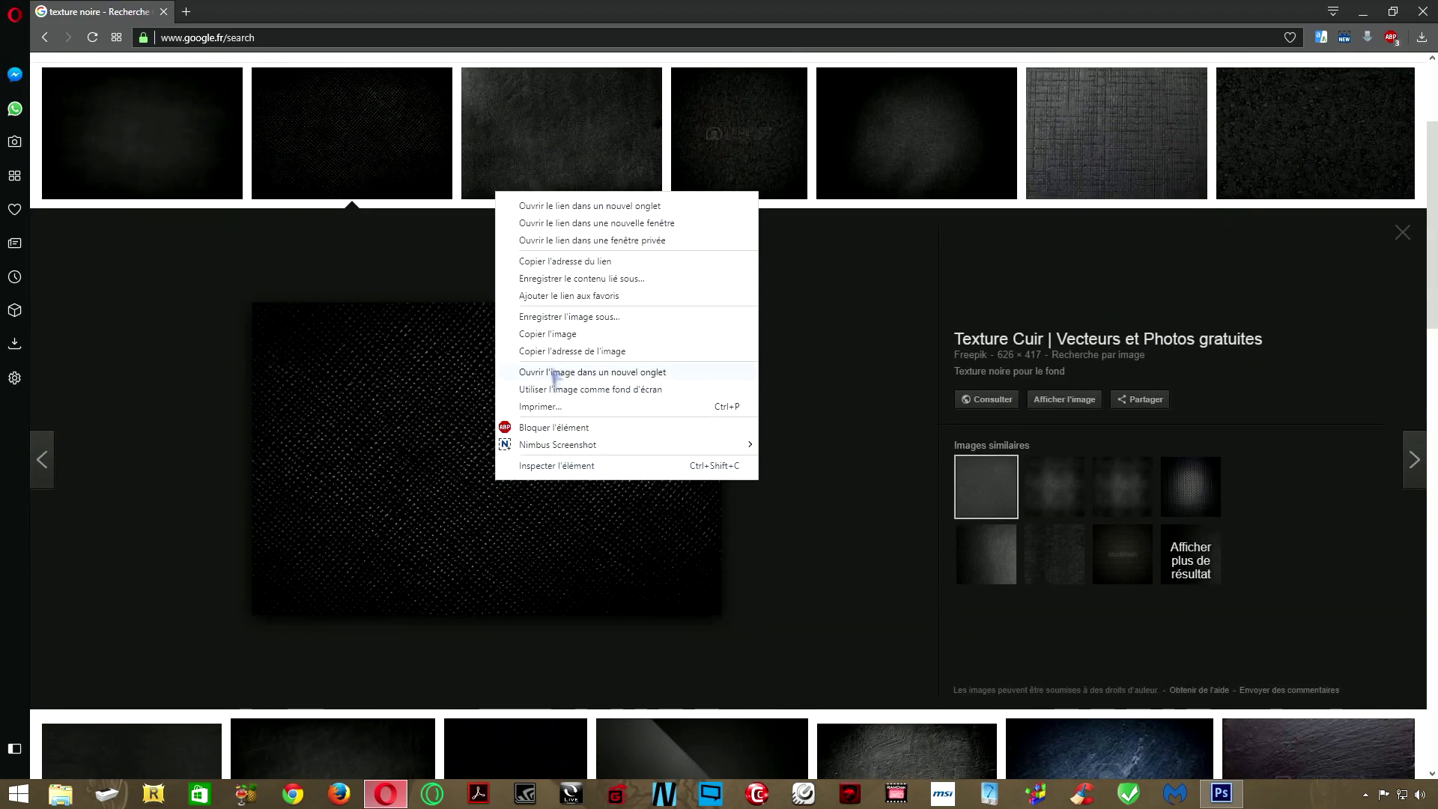
click(558, 316)
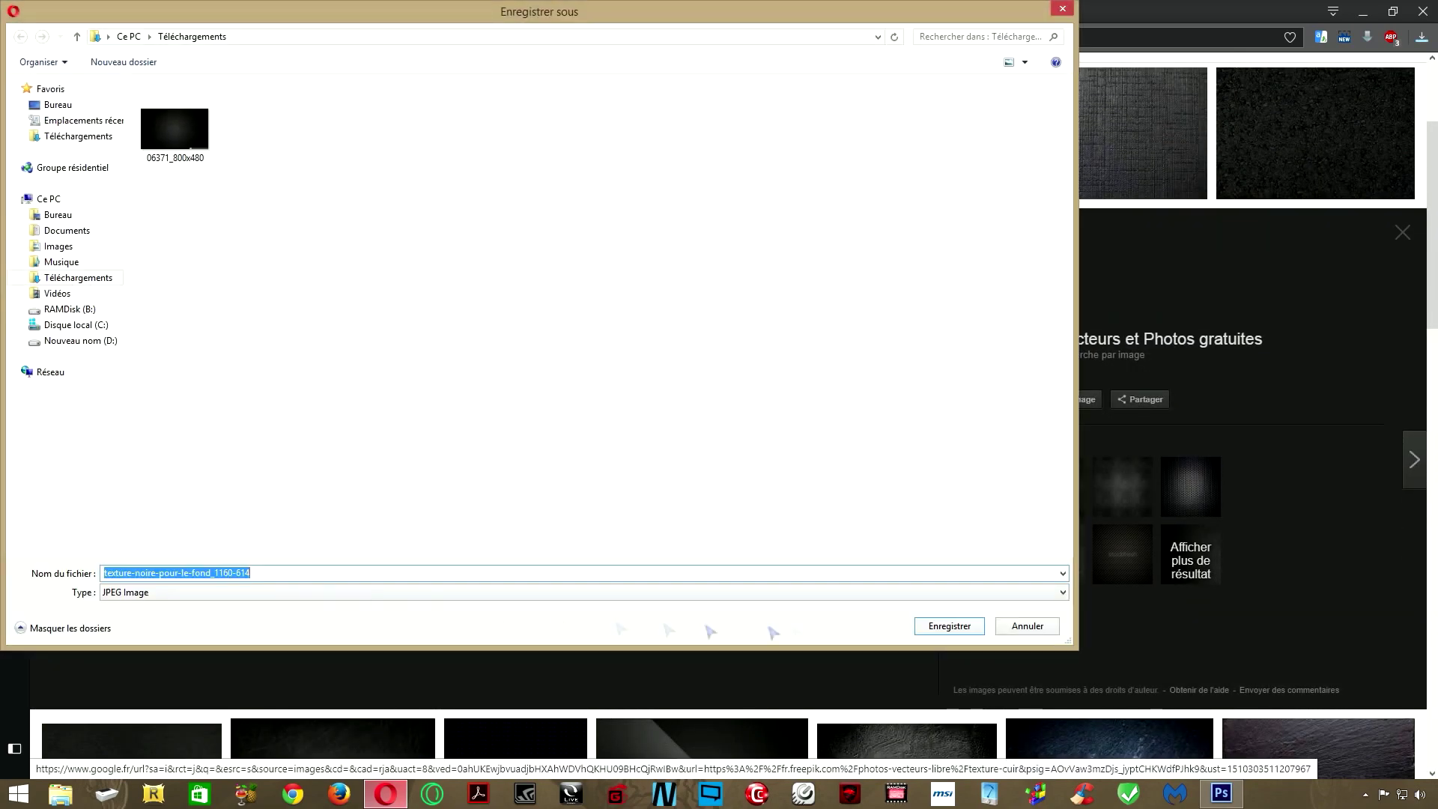
click(1062, 9)
click(385, 793)
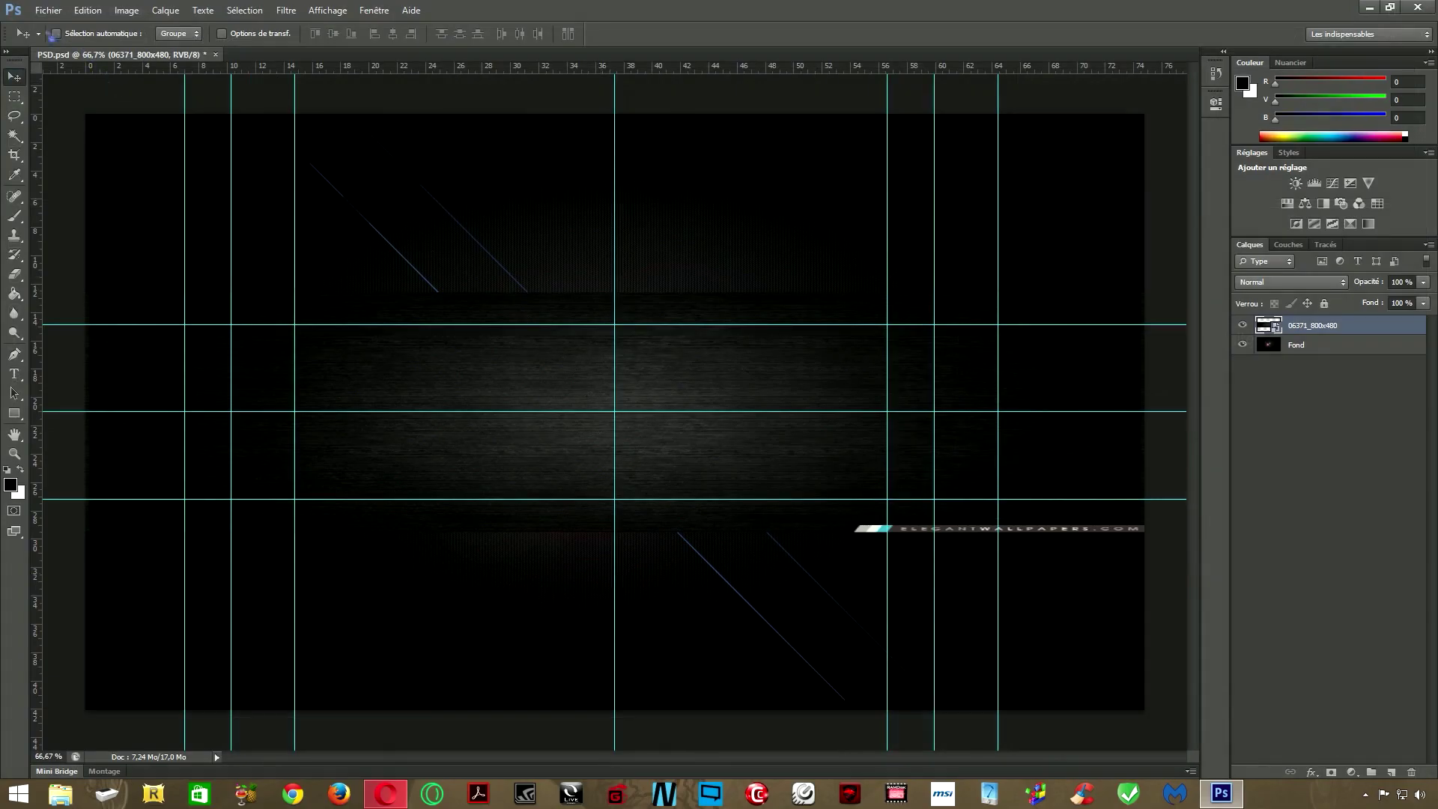
click(48, 10)
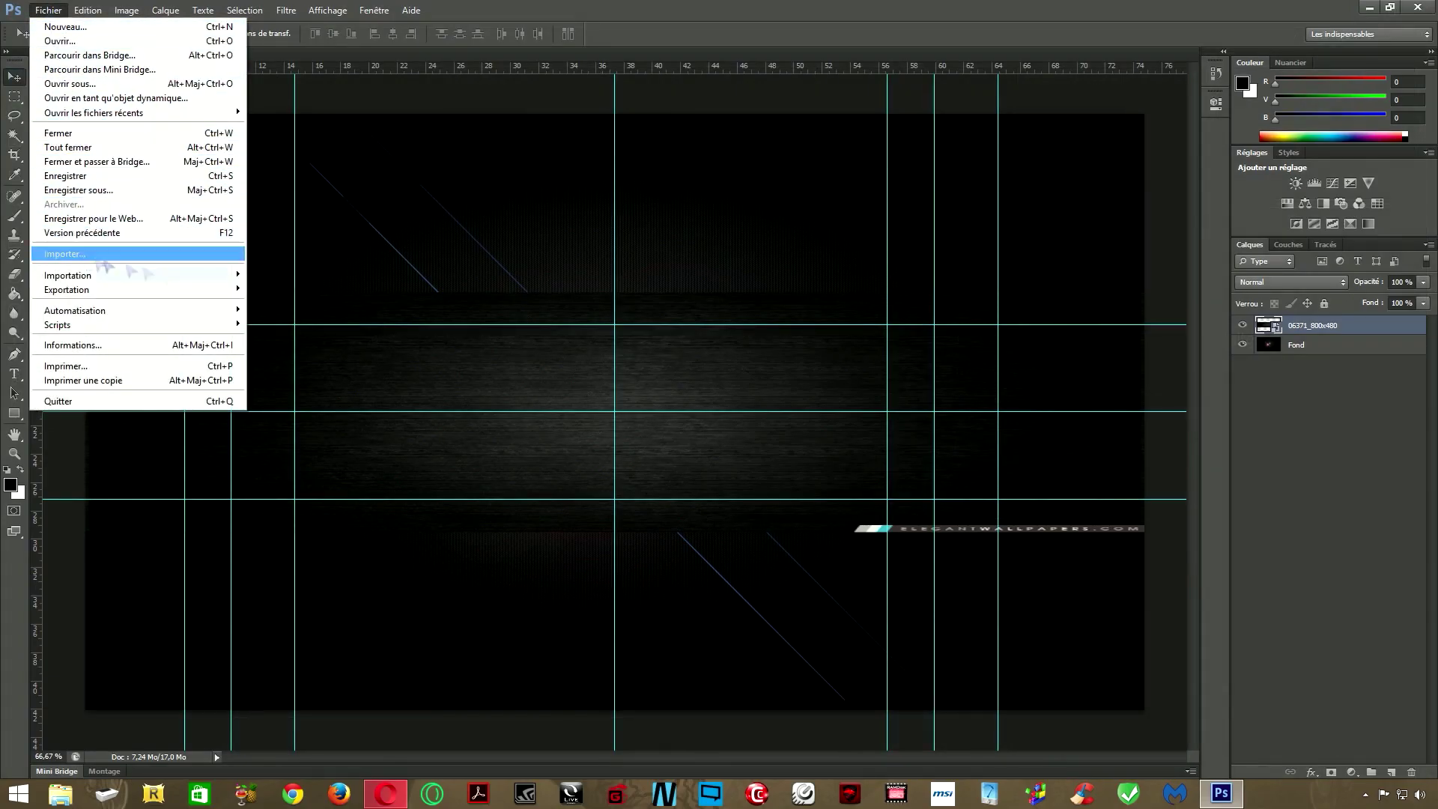
click(522, 416)
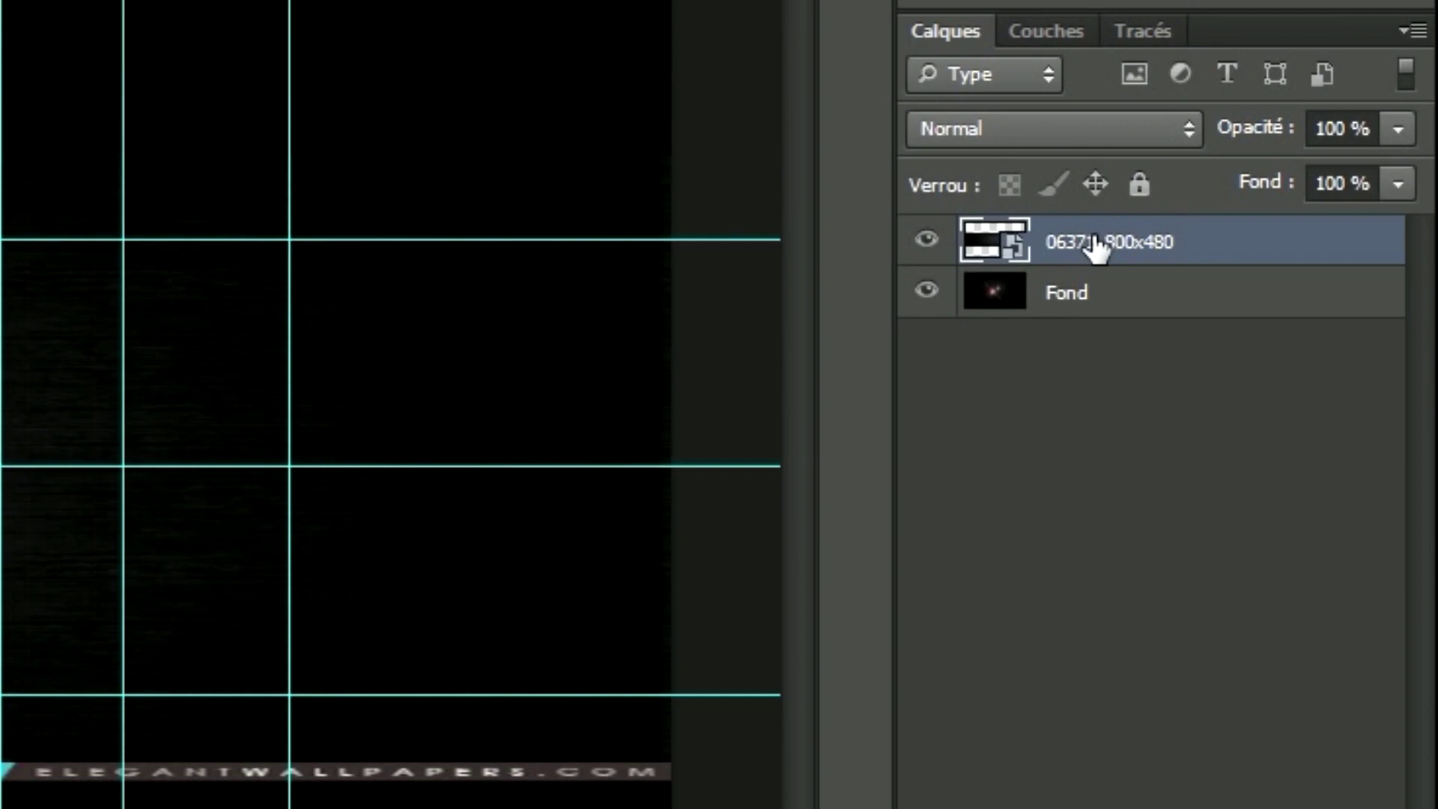
Rasterize the 06371_800x480 layer and delete its full-width strip above the uppermost horizontal guide using a rectangular selection
right_click(1097, 248)
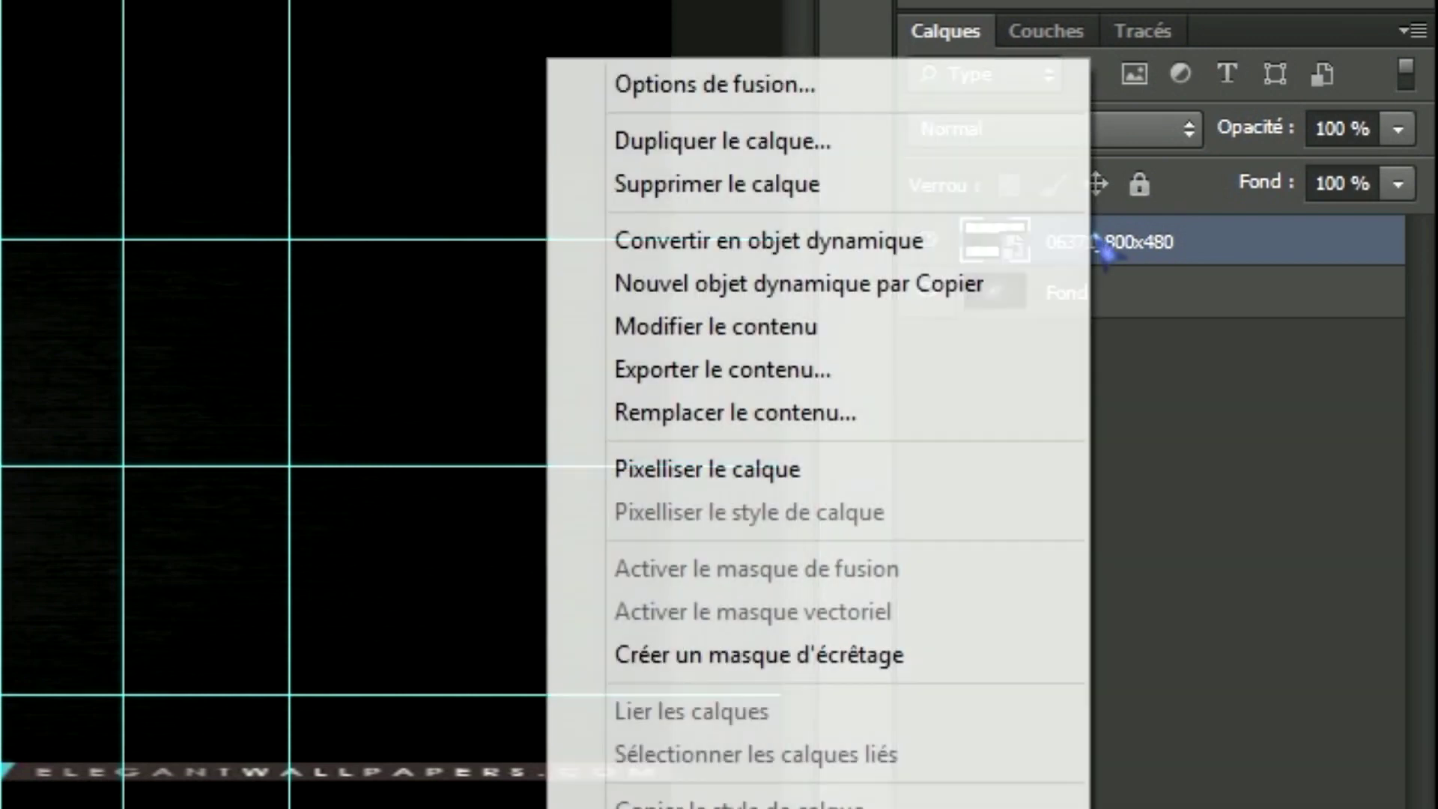
click(742, 488)
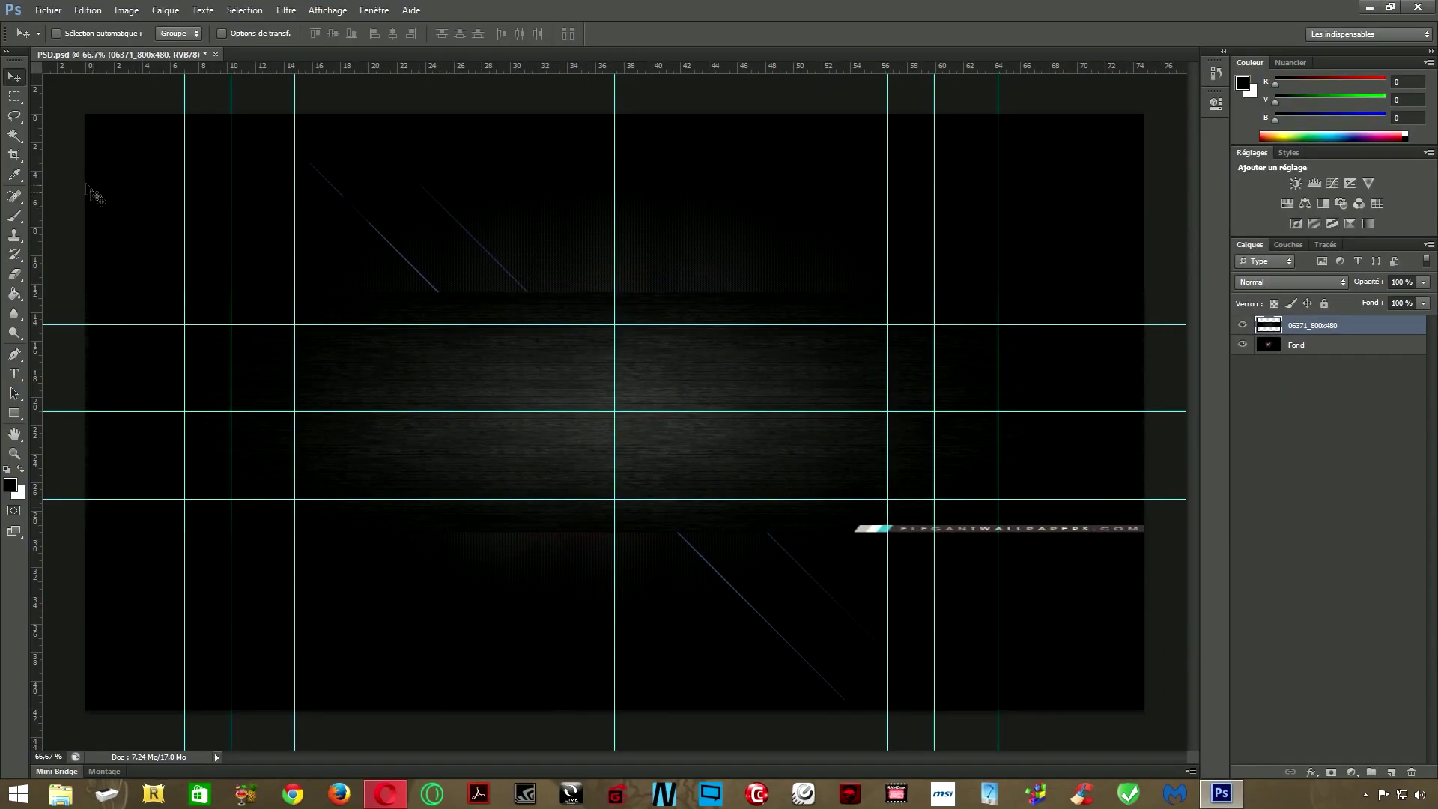
click(14, 97)
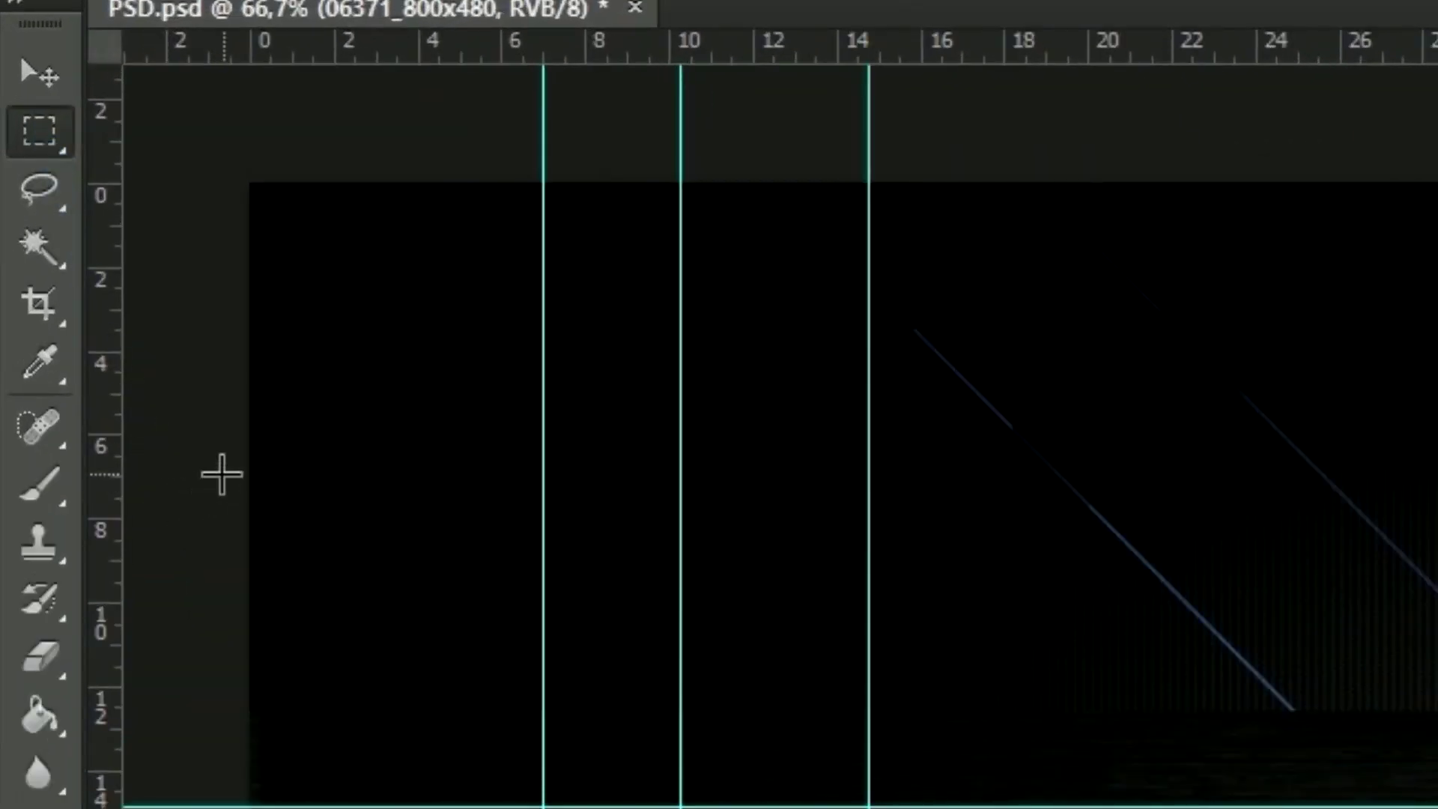
drag(250, 473, 1437, 758)
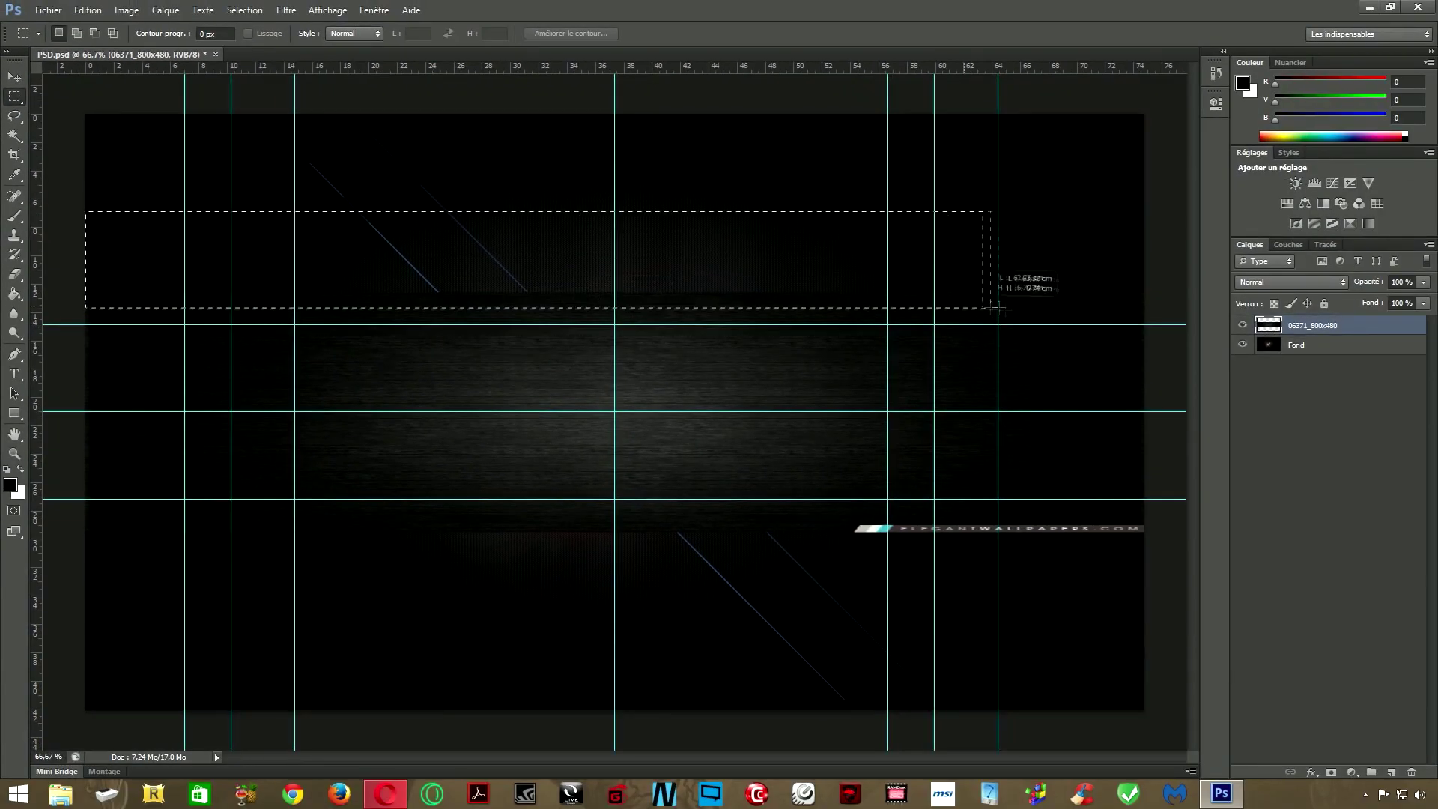
drag(993, 307, 1144, 325)
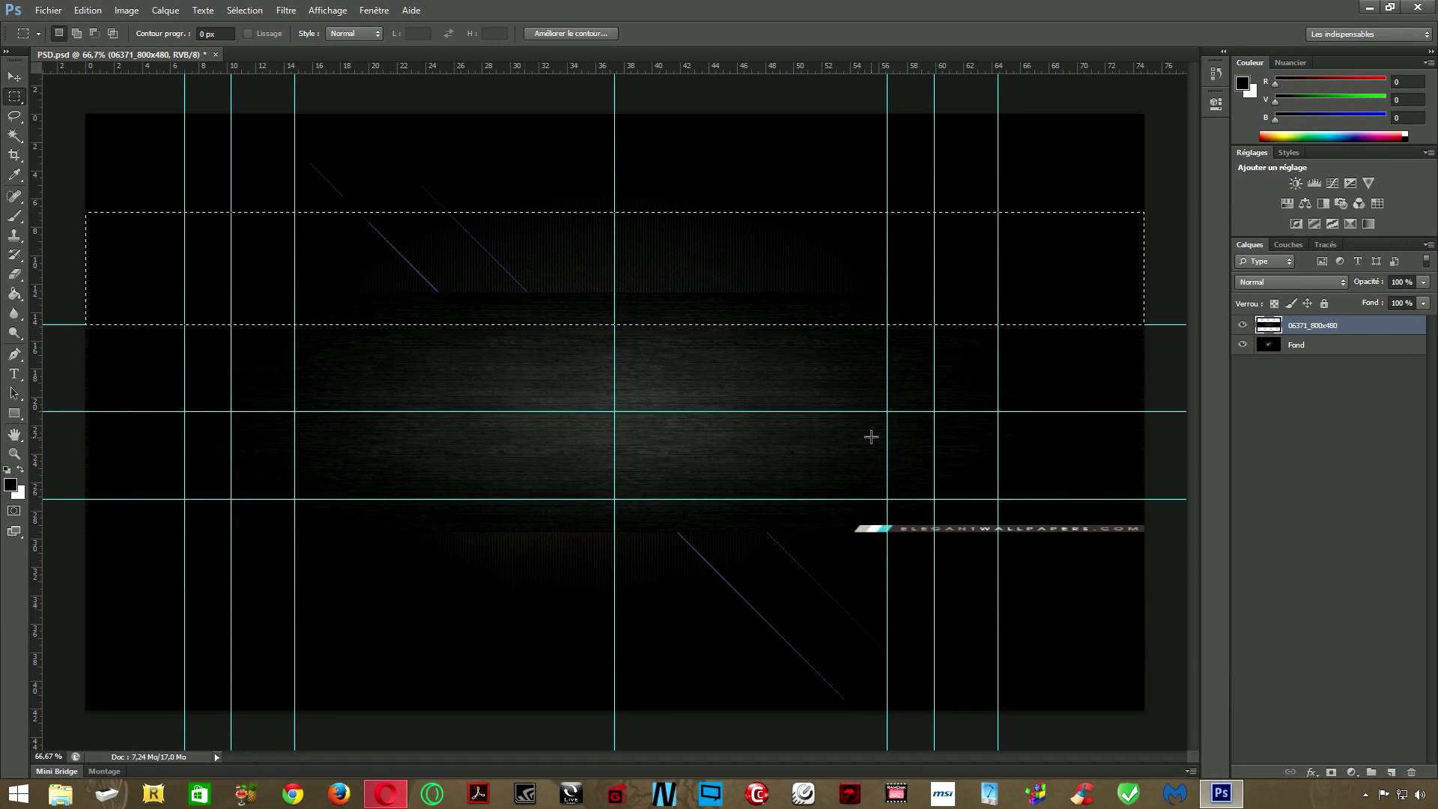
key(Delete)
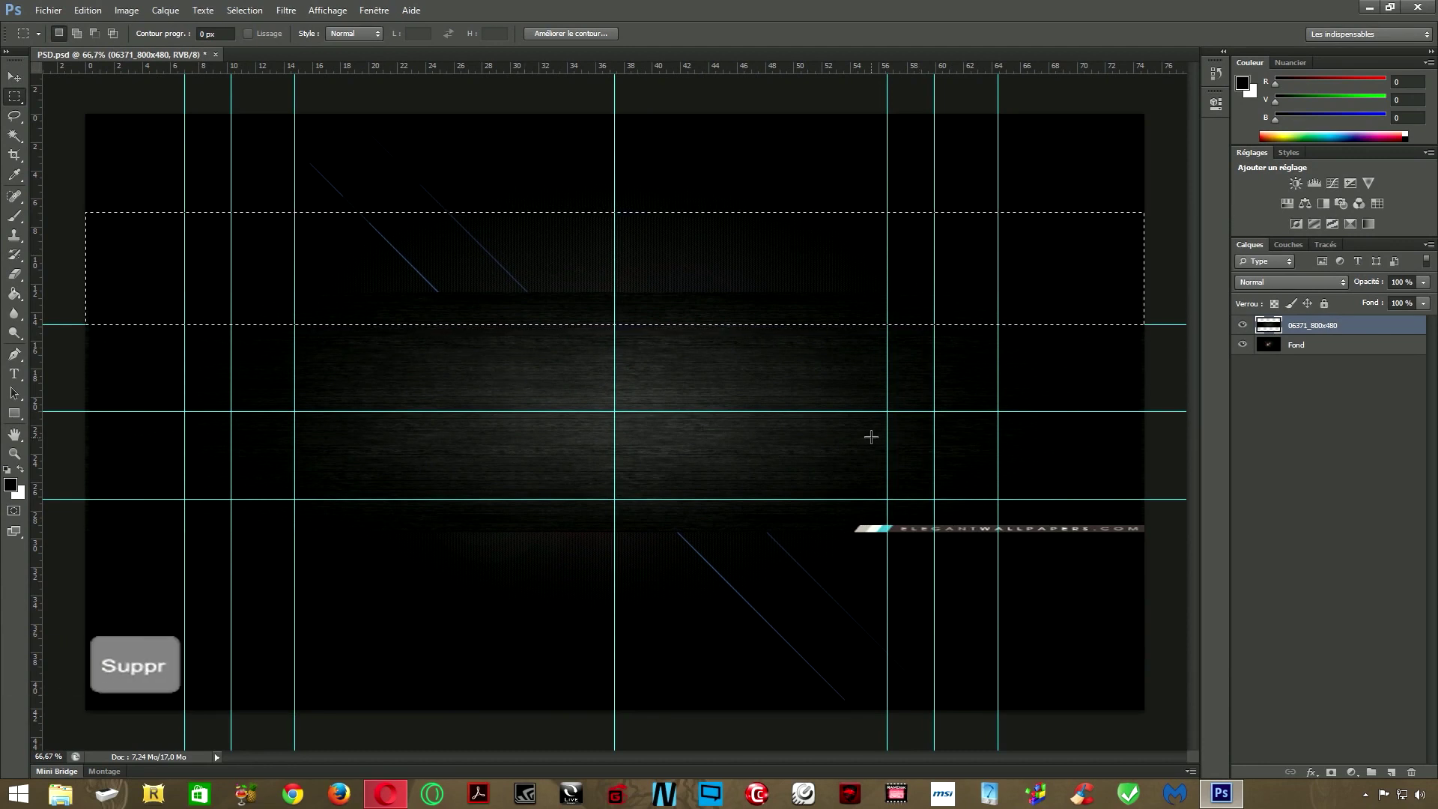
Delete the texture's full-width strip below the lowest horizontal guide, including the website watermark, and clear the selection
drag(85, 678, 1219, 499)
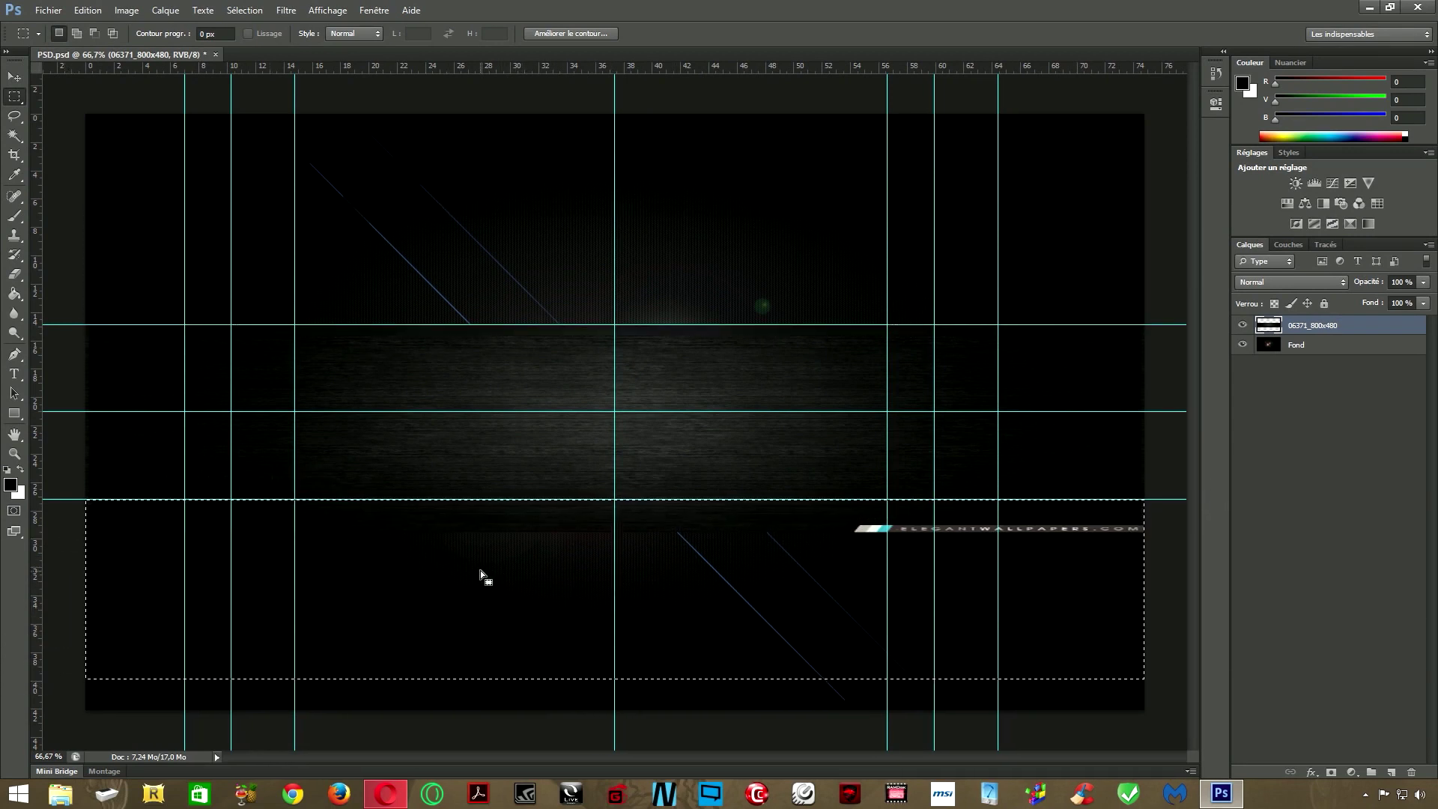
key(Delete)
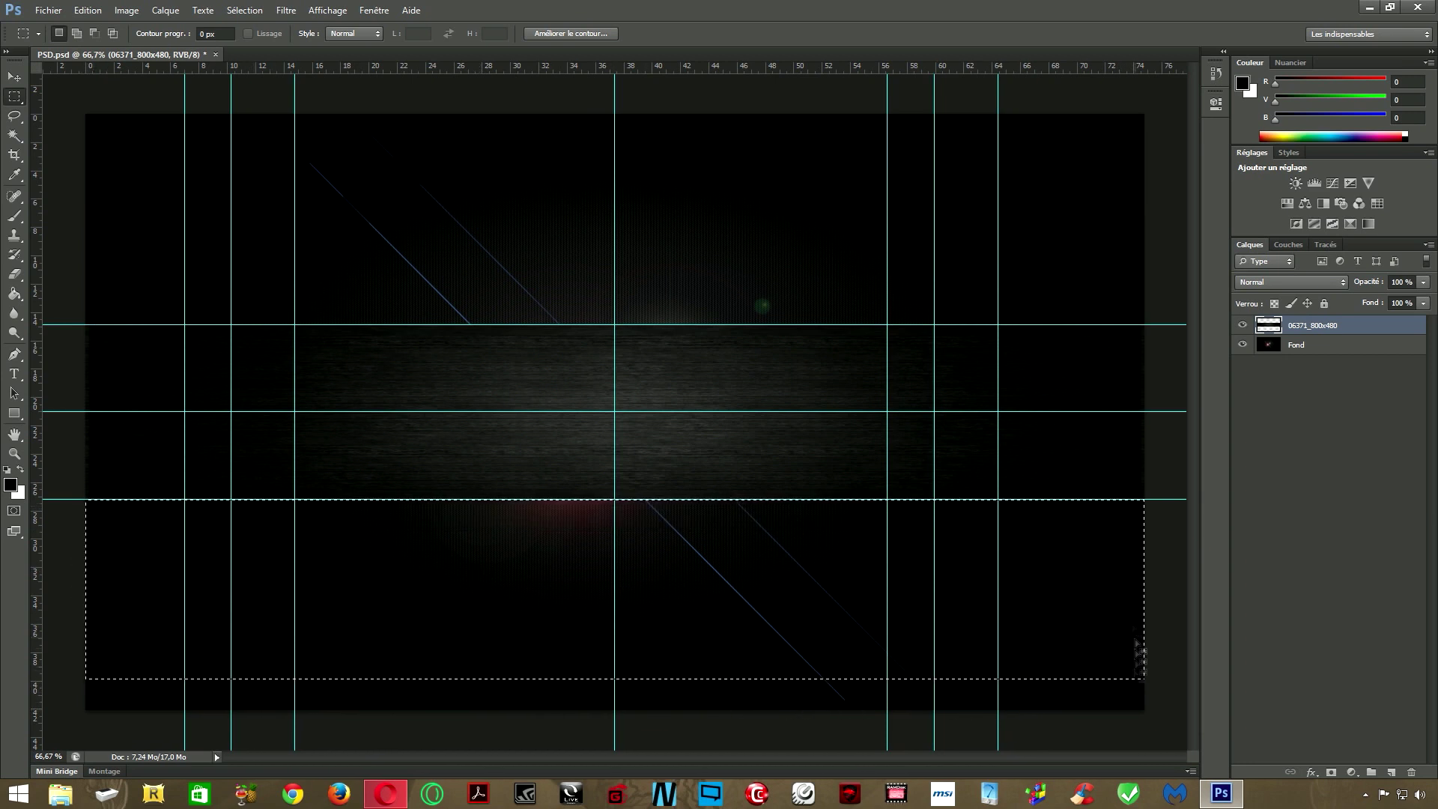
key(ctrl+d)
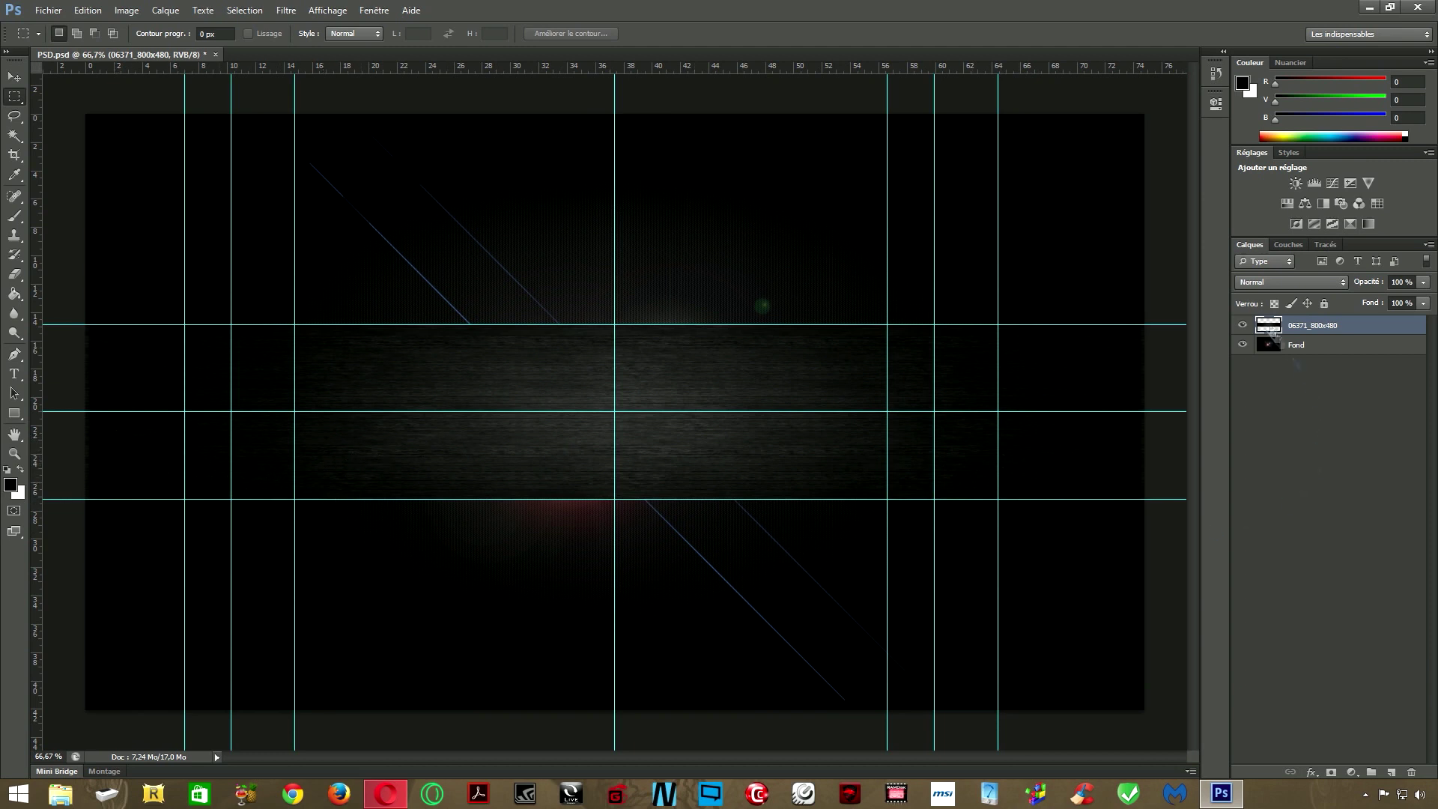
Hide the Fond layer and turn off the display of the guides
click(1241, 345)
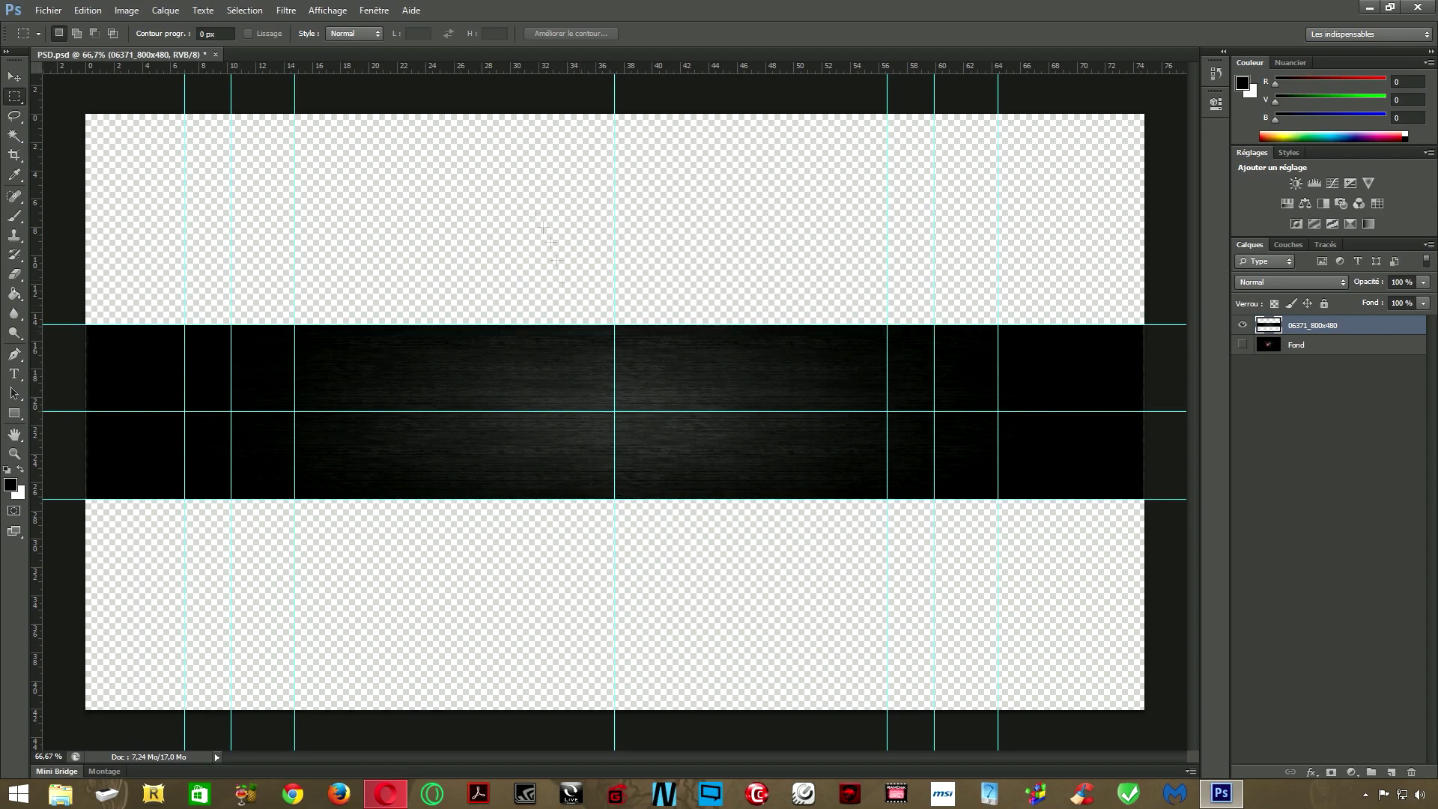
click(326, 12)
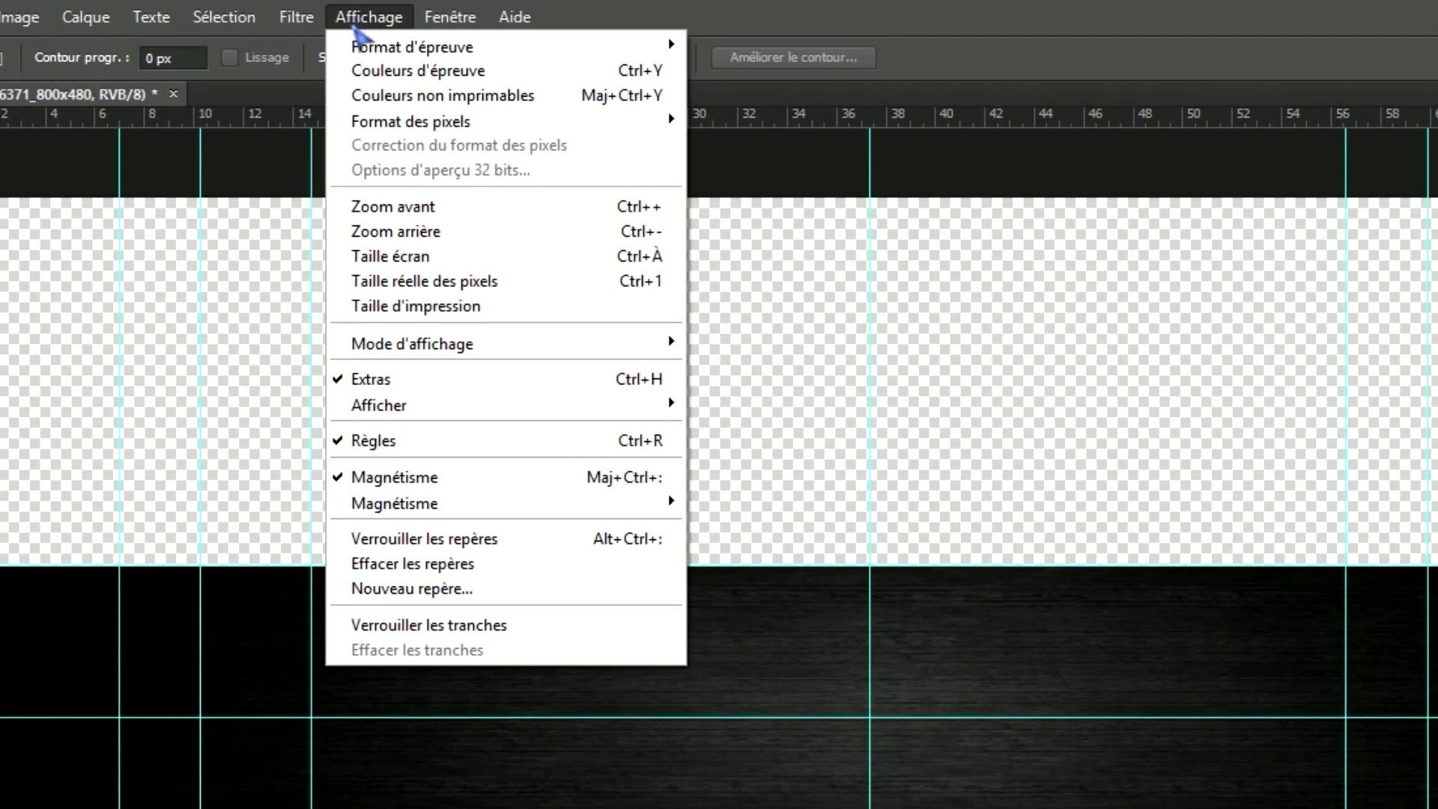
mouse_move(391, 405)
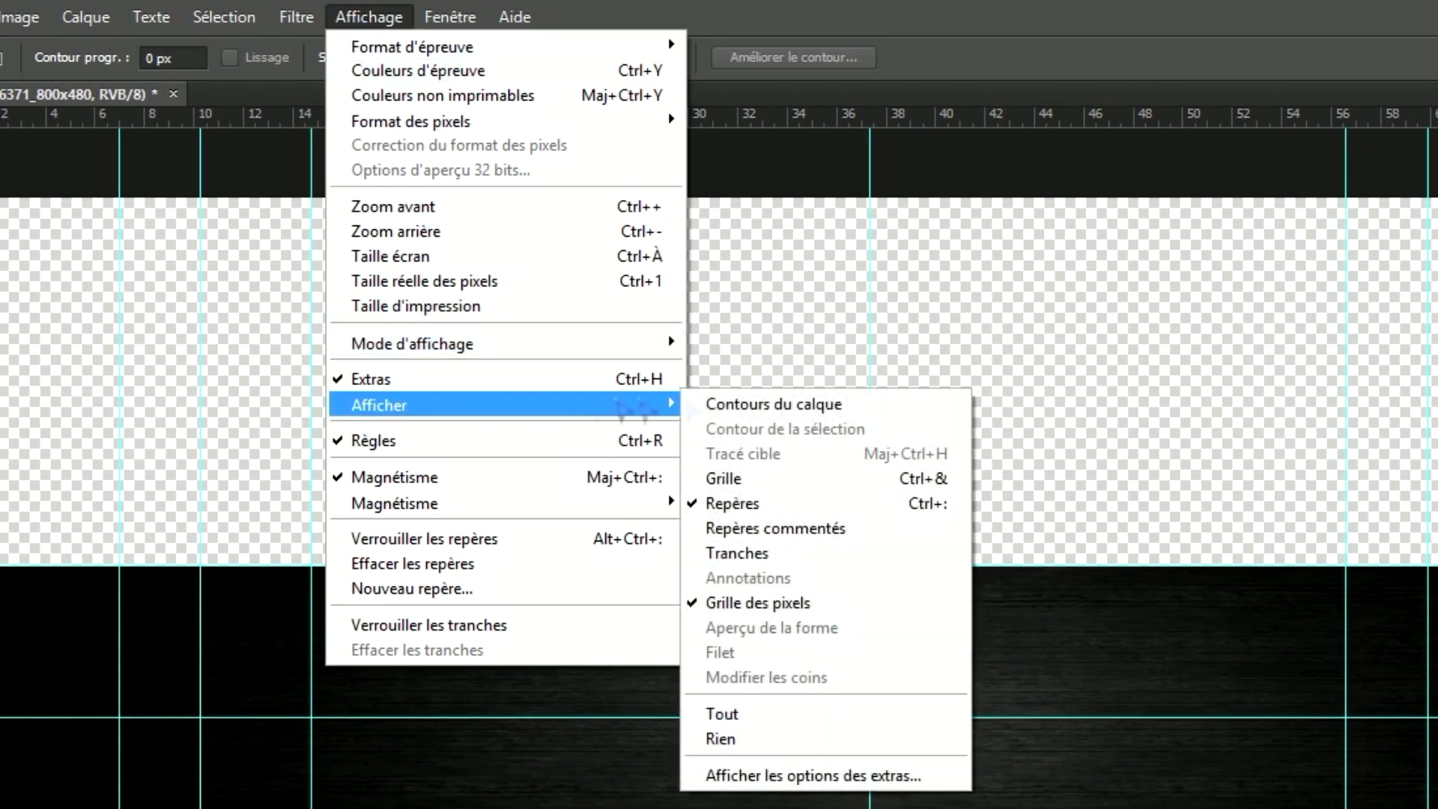
click(748, 506)
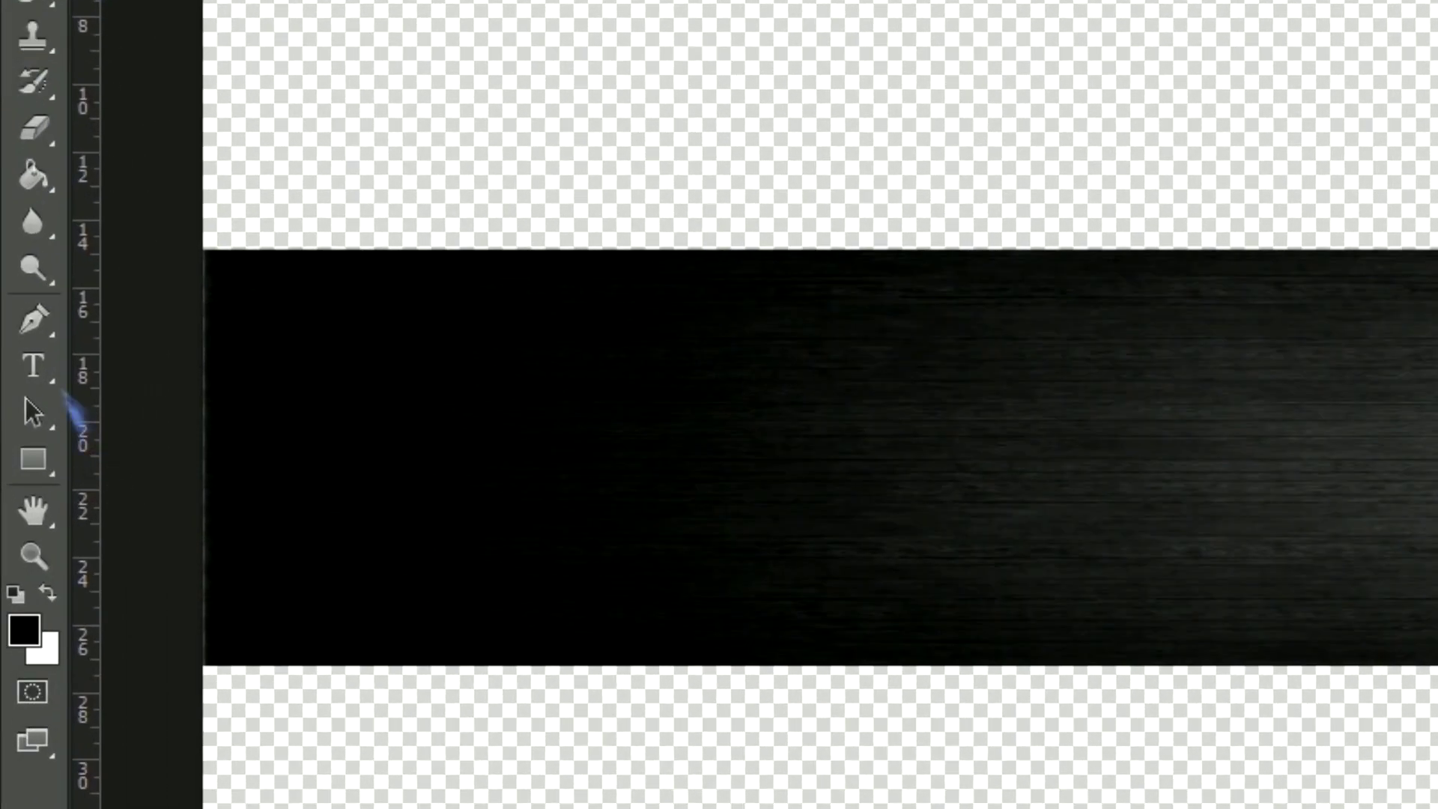
Look through the fonts available for the Type tool and browse the recently added fonts on dafont.com in the browser
click(35, 378)
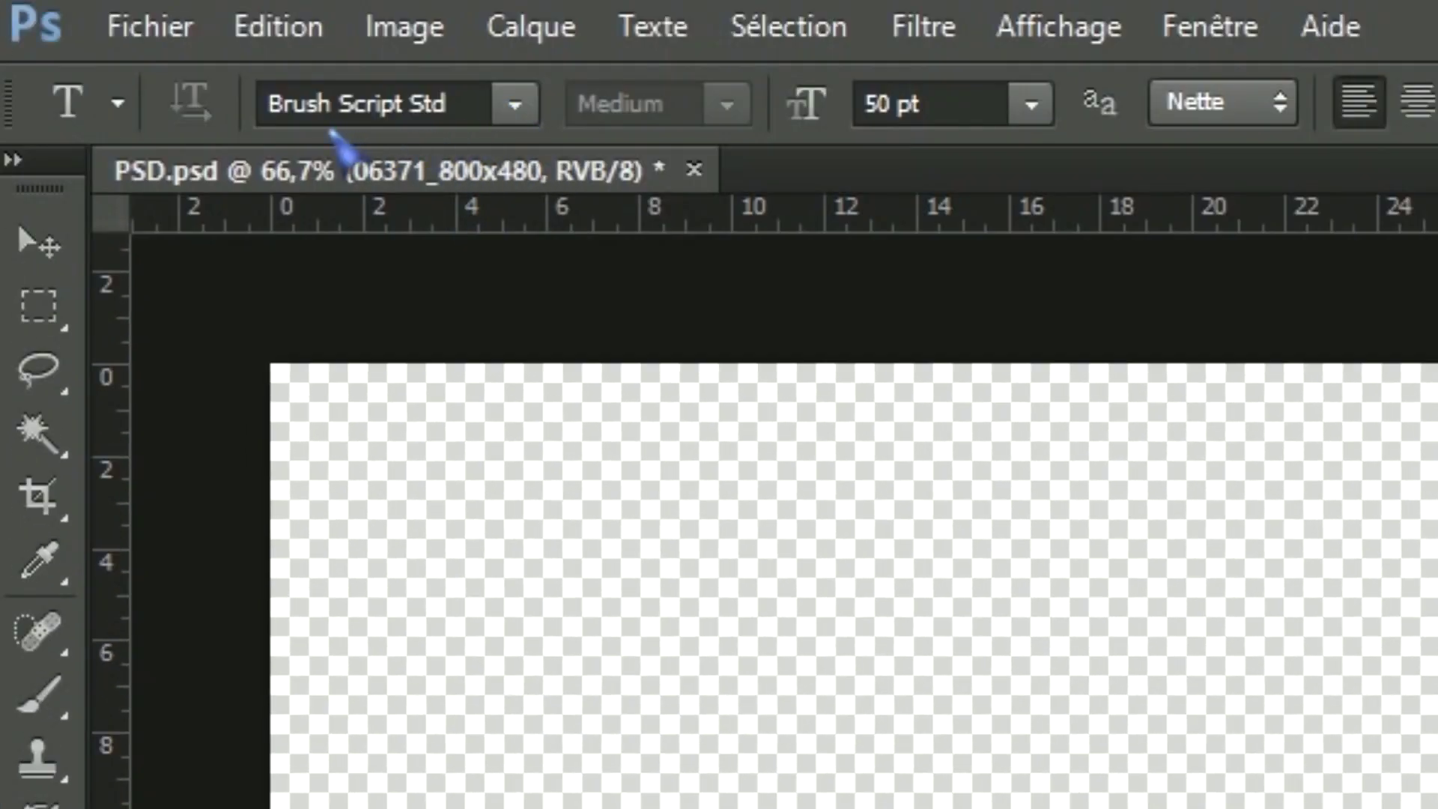
click(514, 105)
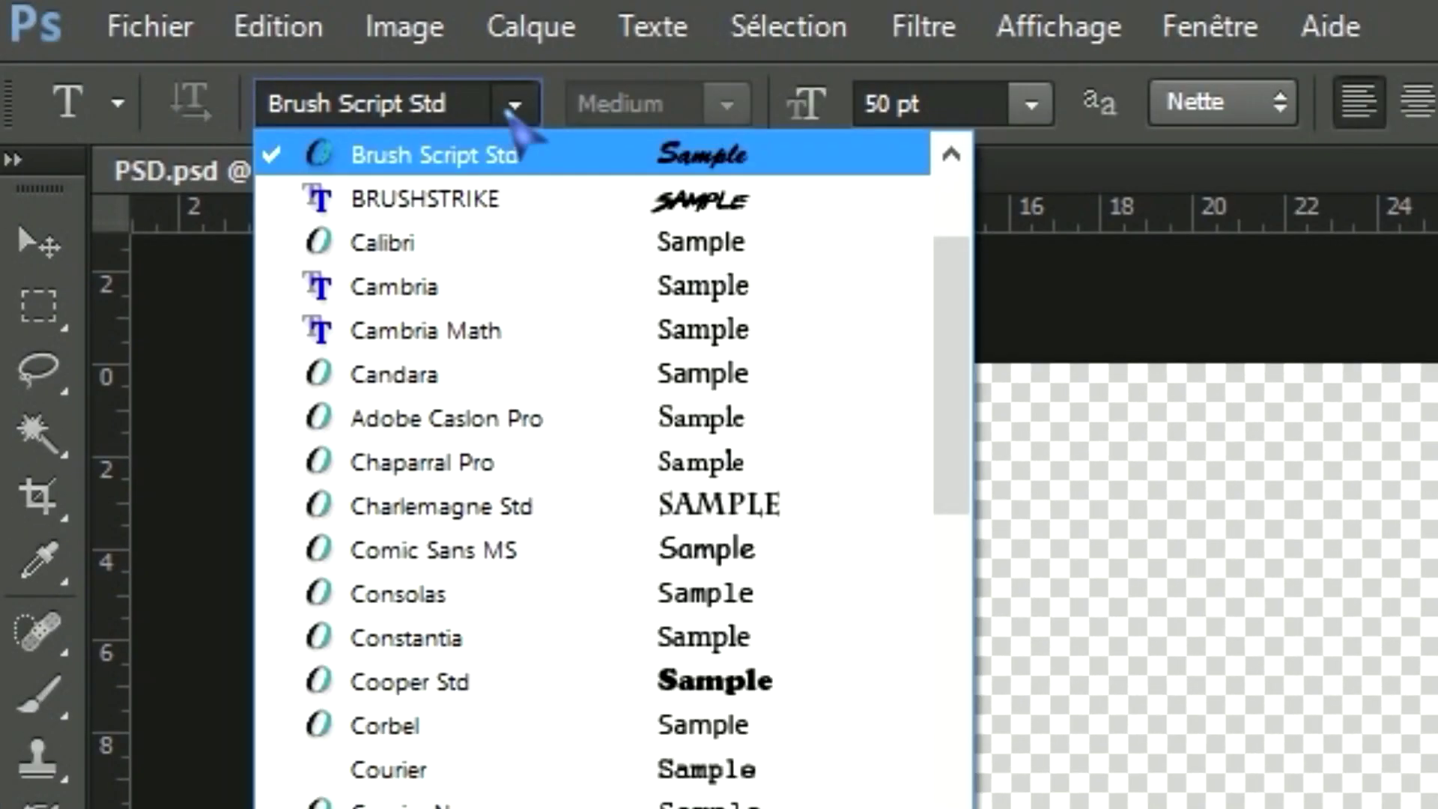
click(514, 105)
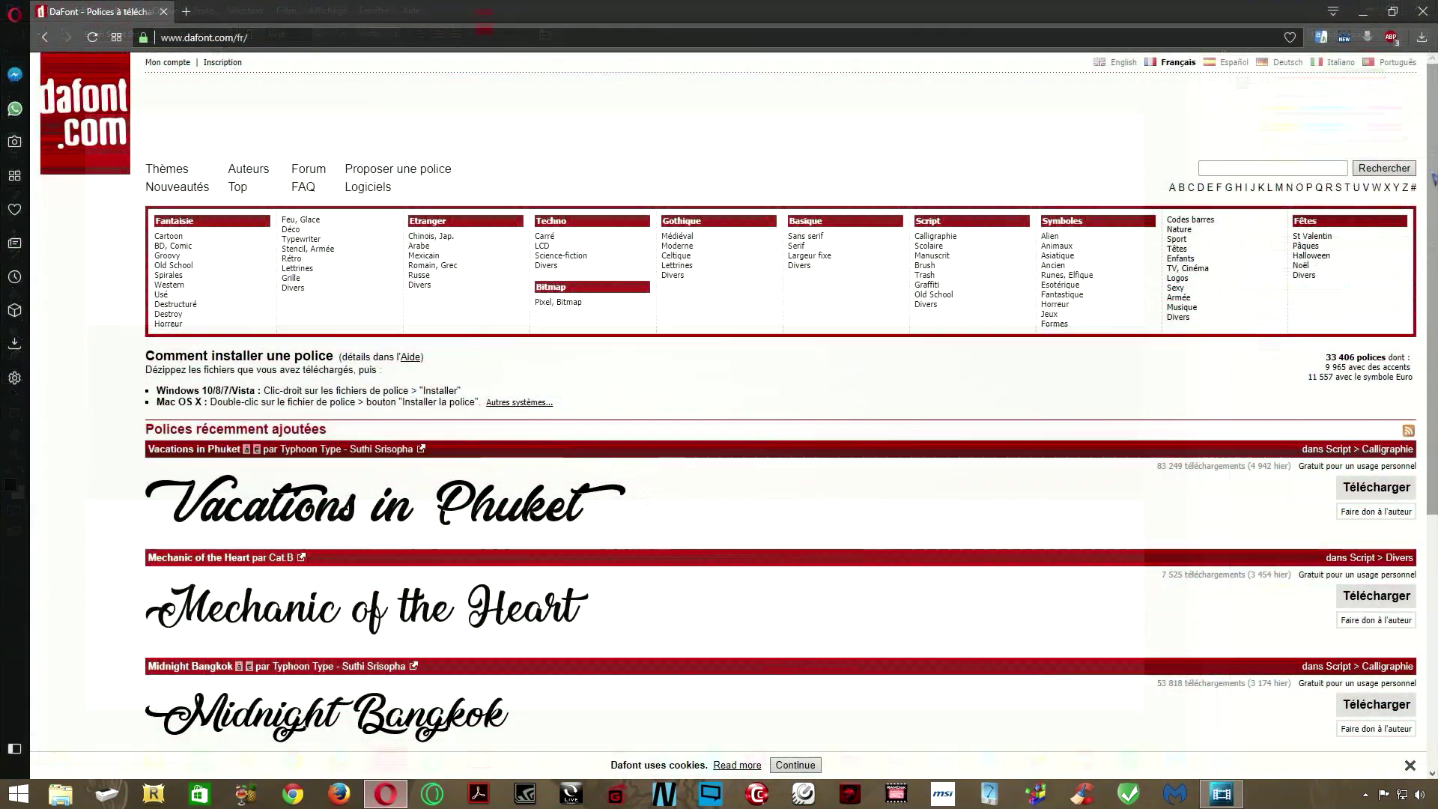
scroll(1430, 178, down, 5)
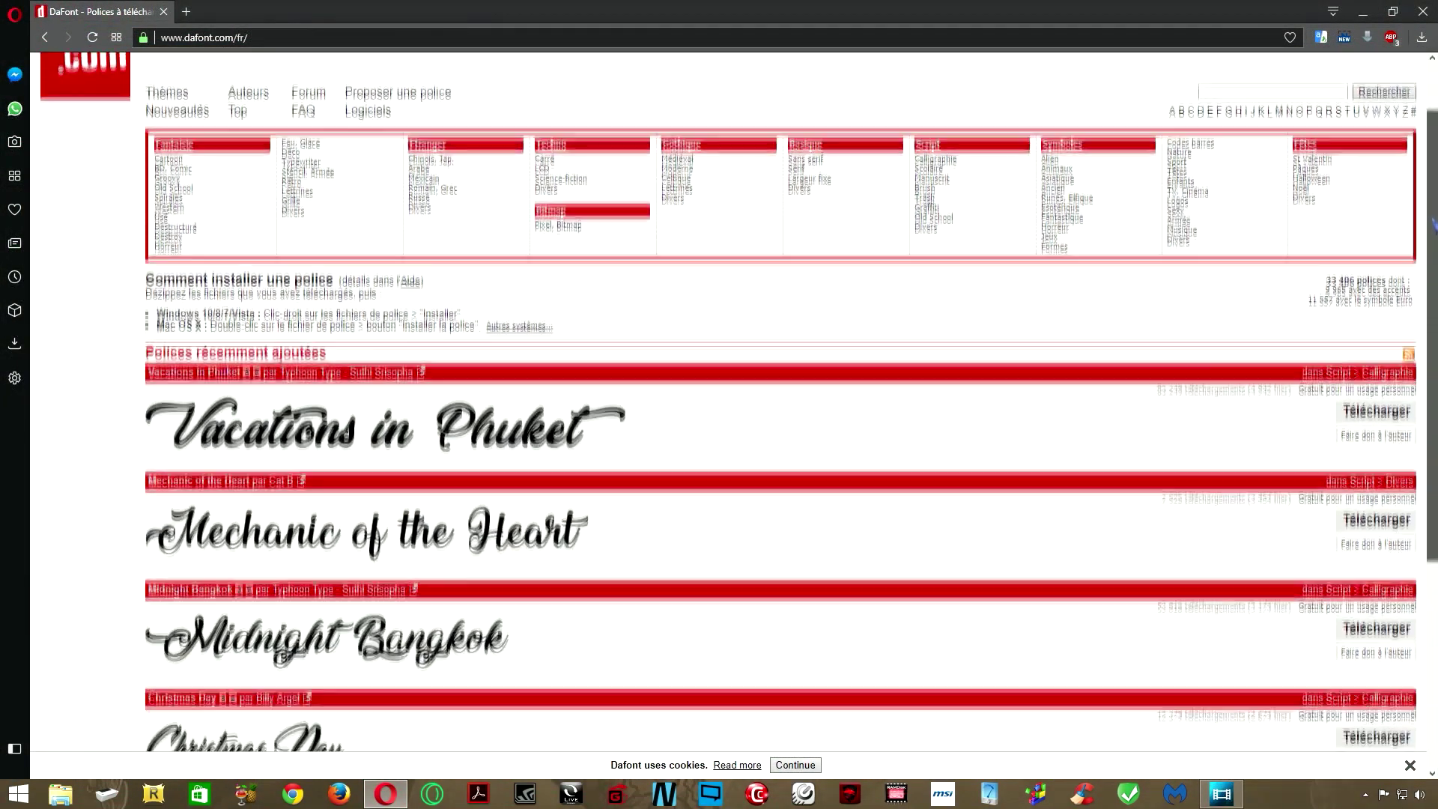
scroll(719, 397, down, 3)
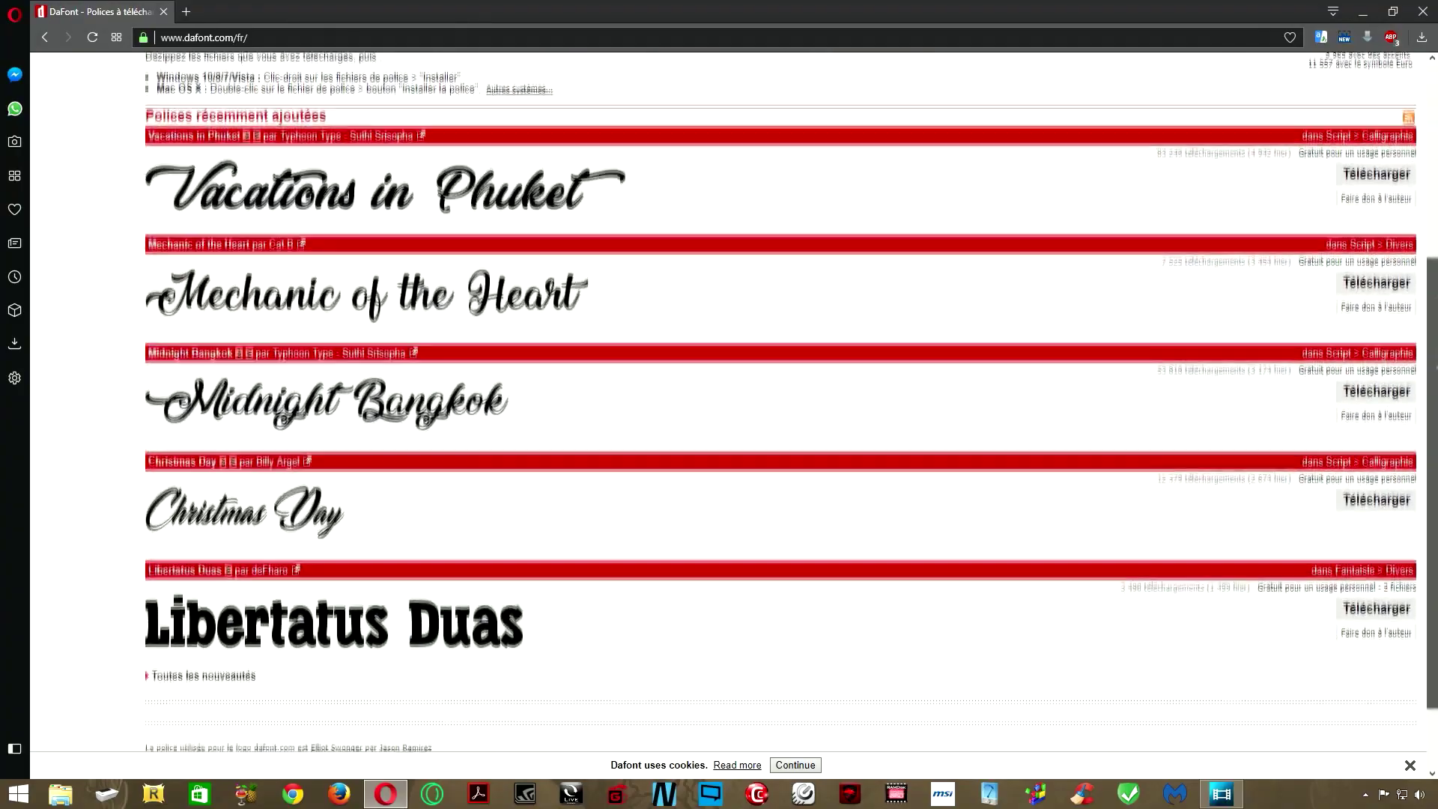
scroll(790, 402, up, 2)
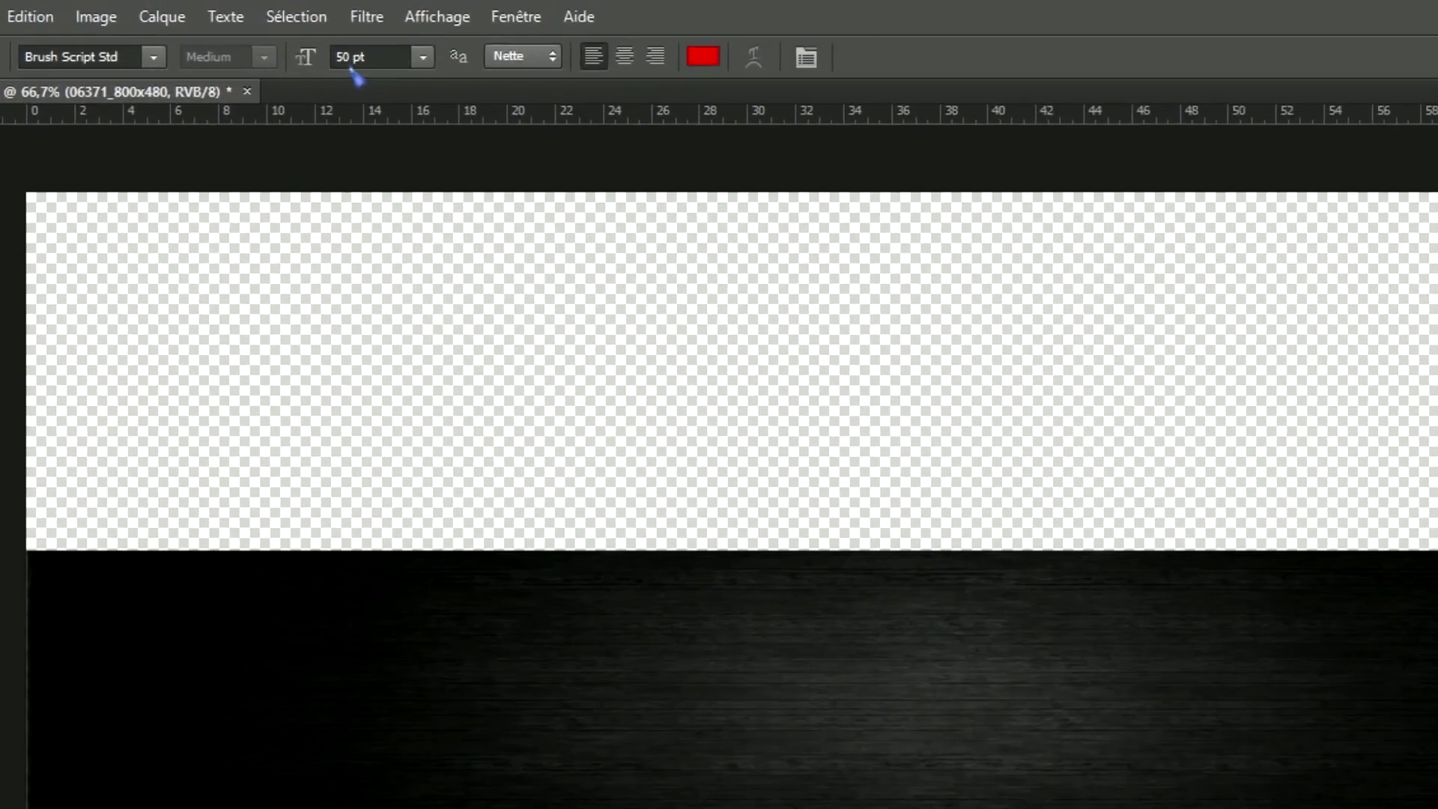
Set the text size to 187 pt and add the text "Tuto" across the upper edge of the black band, left of centre
click(276, 34)
drag(503, 113, 476, 112)
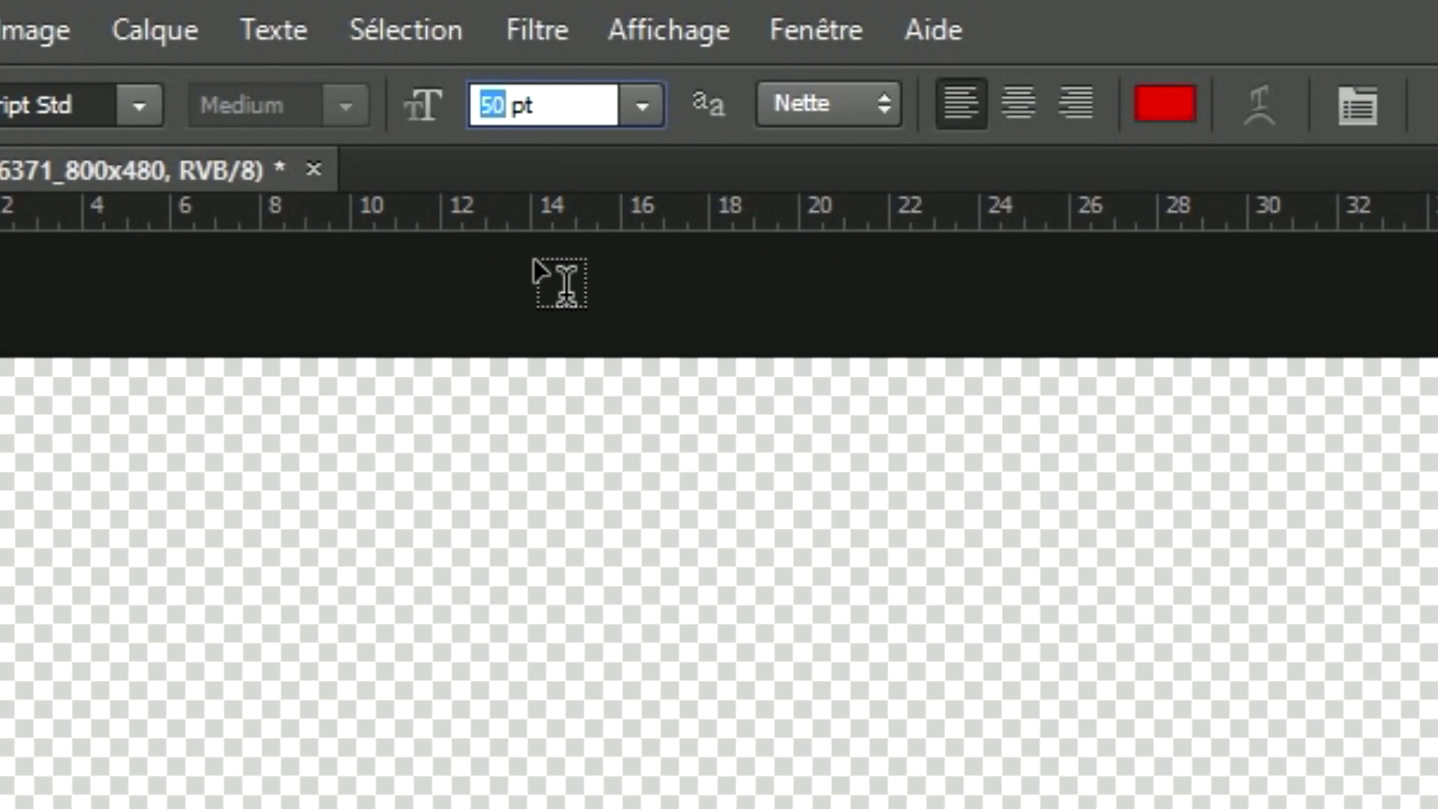
text(187)
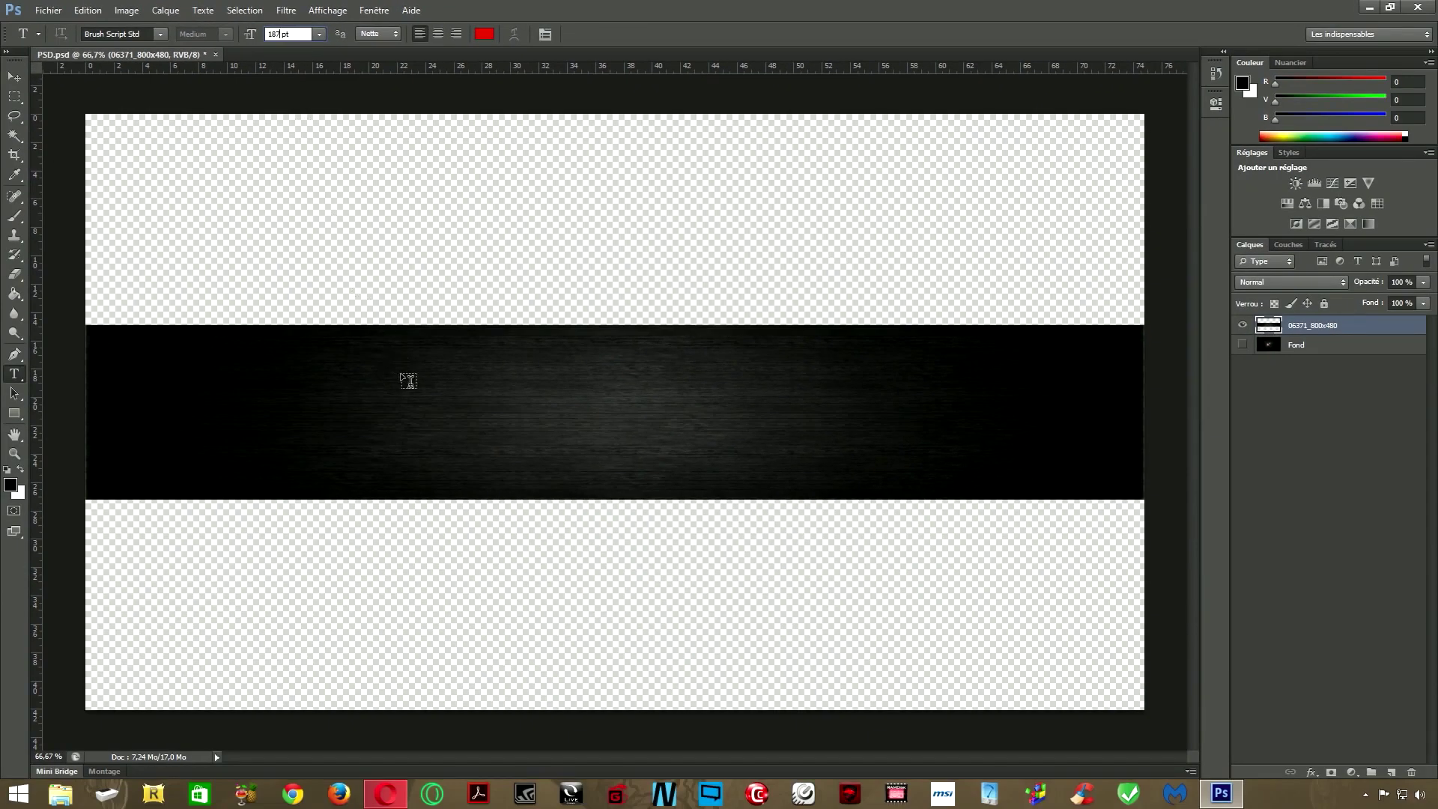
click(400, 373)
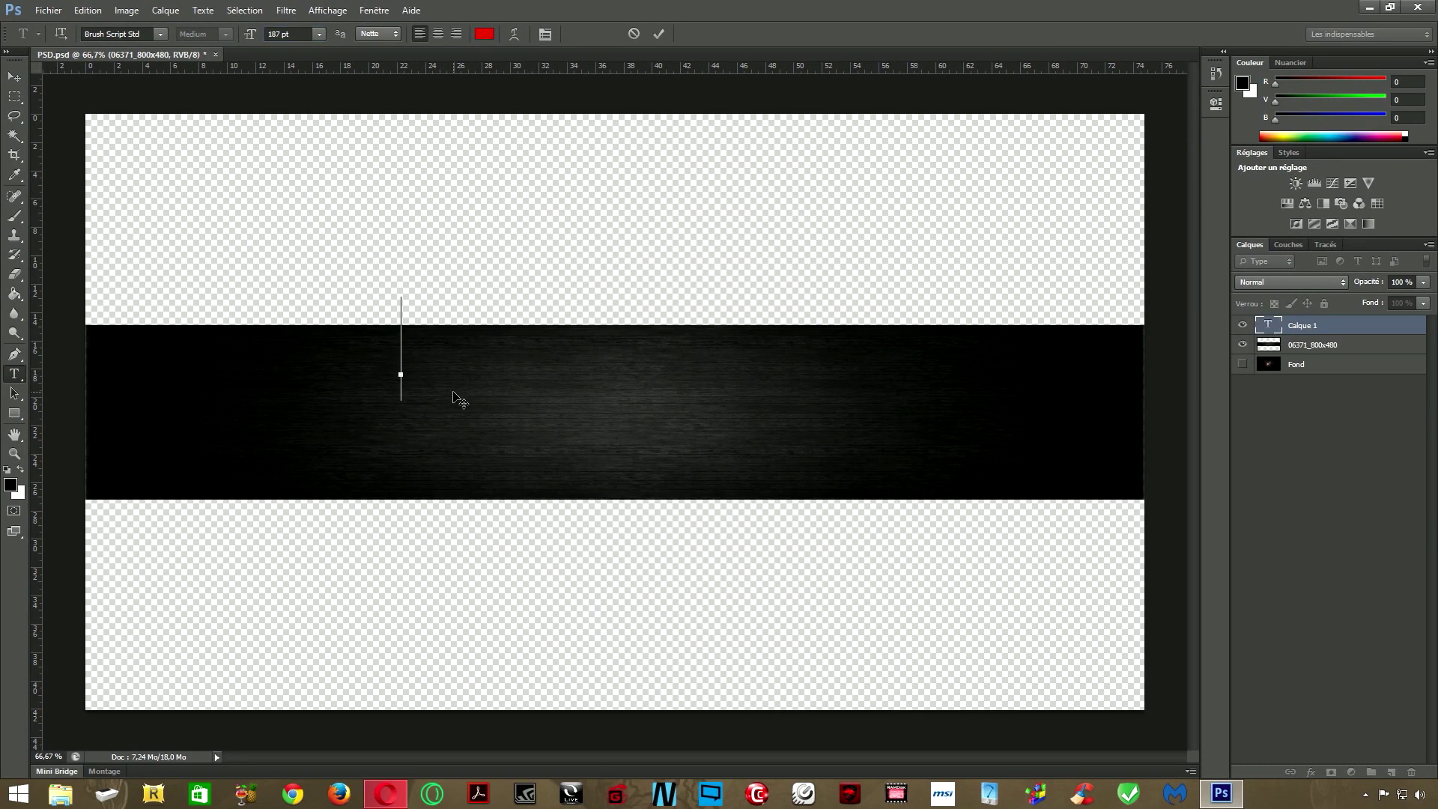
text(Tuto)
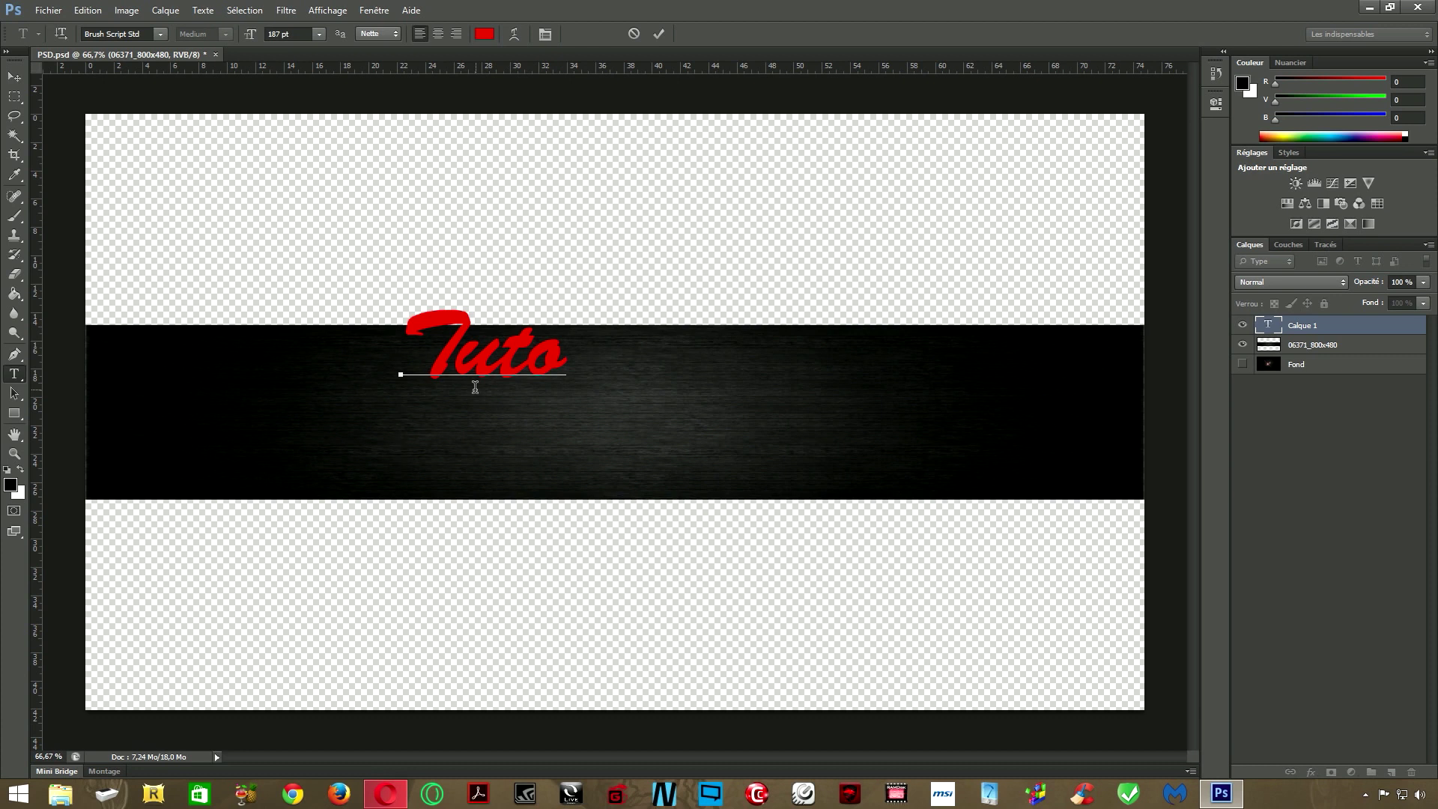
key(KP_Enter)
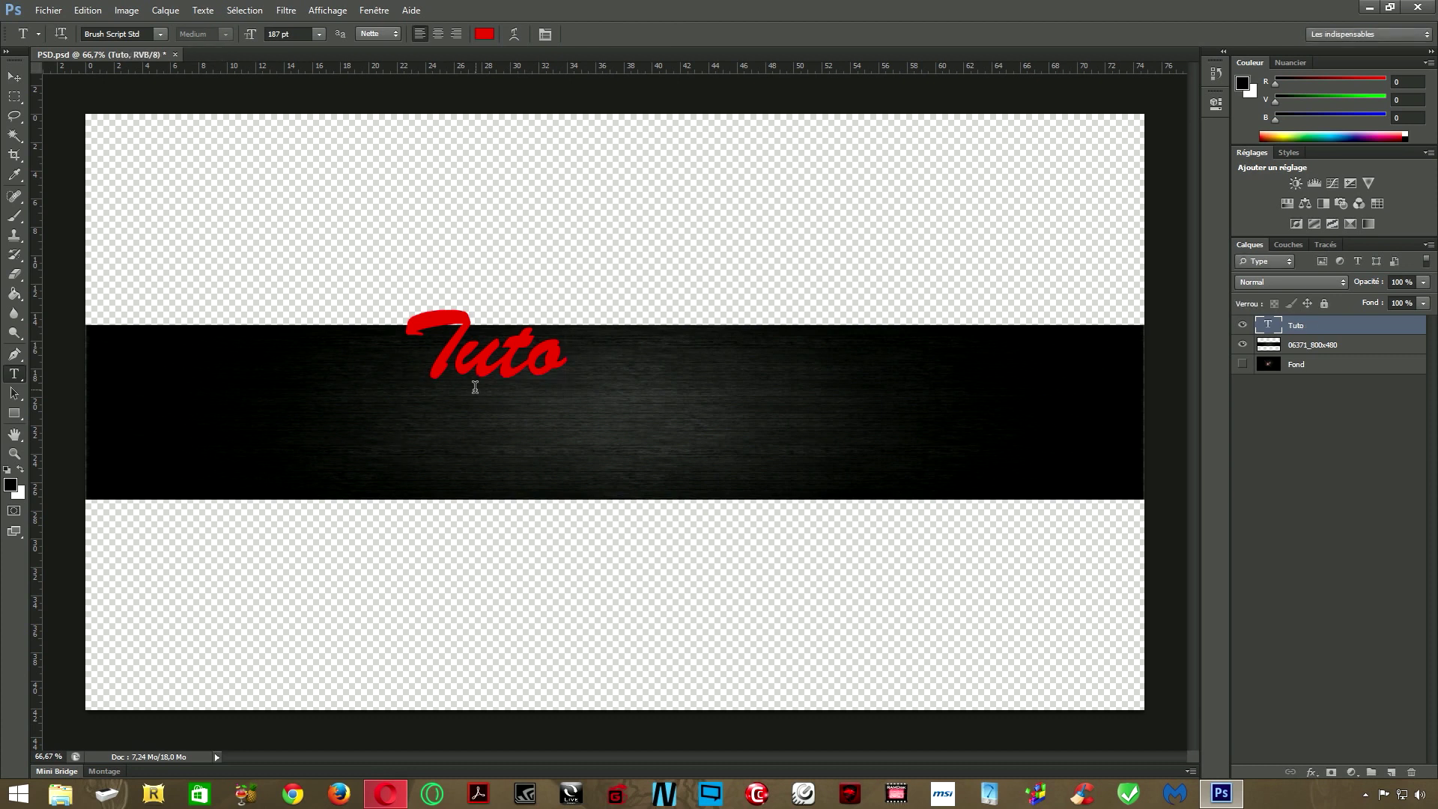
Add "Youtube" as a separate text layer on the black band, below and to the right of "Tuto"
click(611, 444)
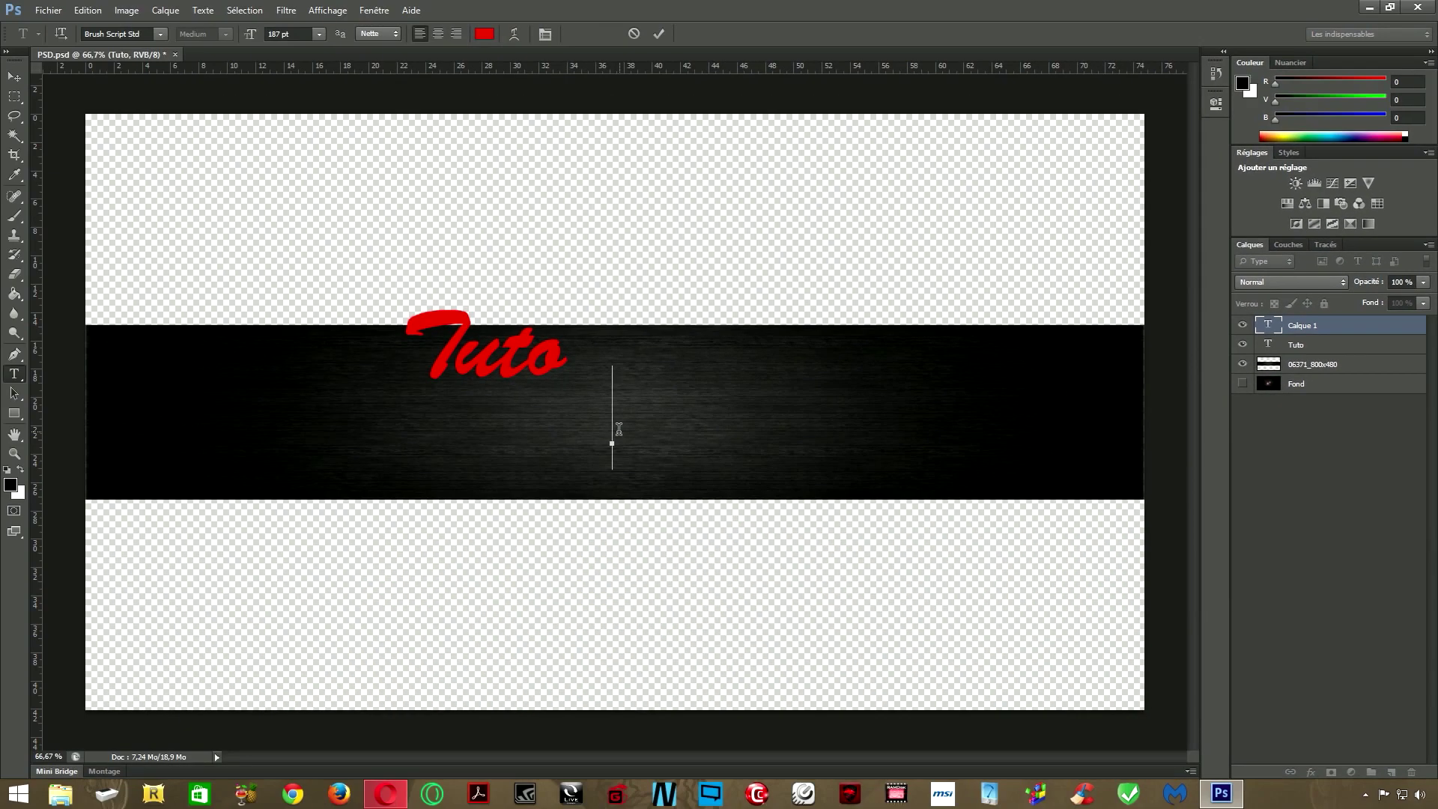
text(Youtube)
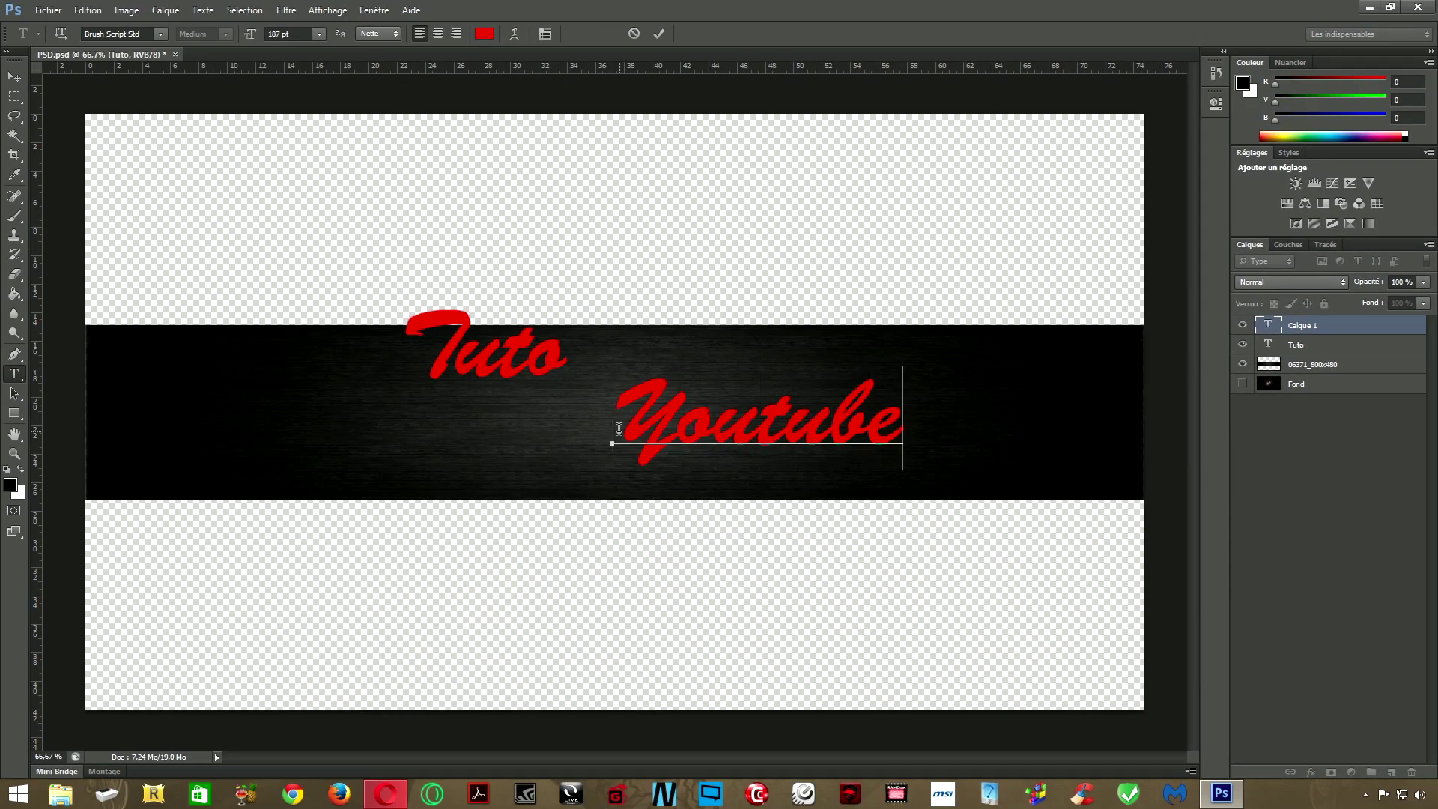
key(ctrl+Return)
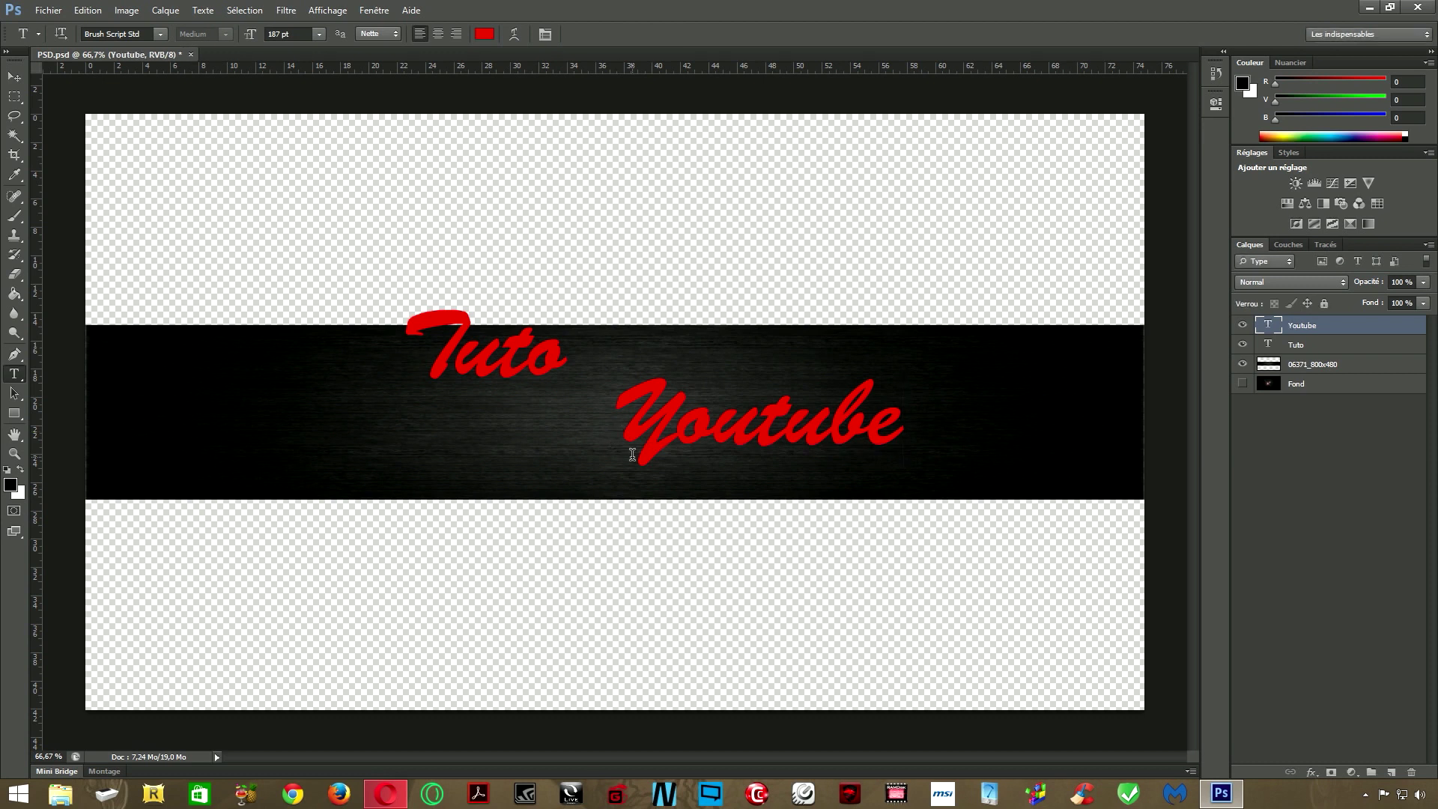
Select the Youtube and Tuto layers together and confirm red fb0404 as their text colour
click(1303, 346)
click(1303, 328)
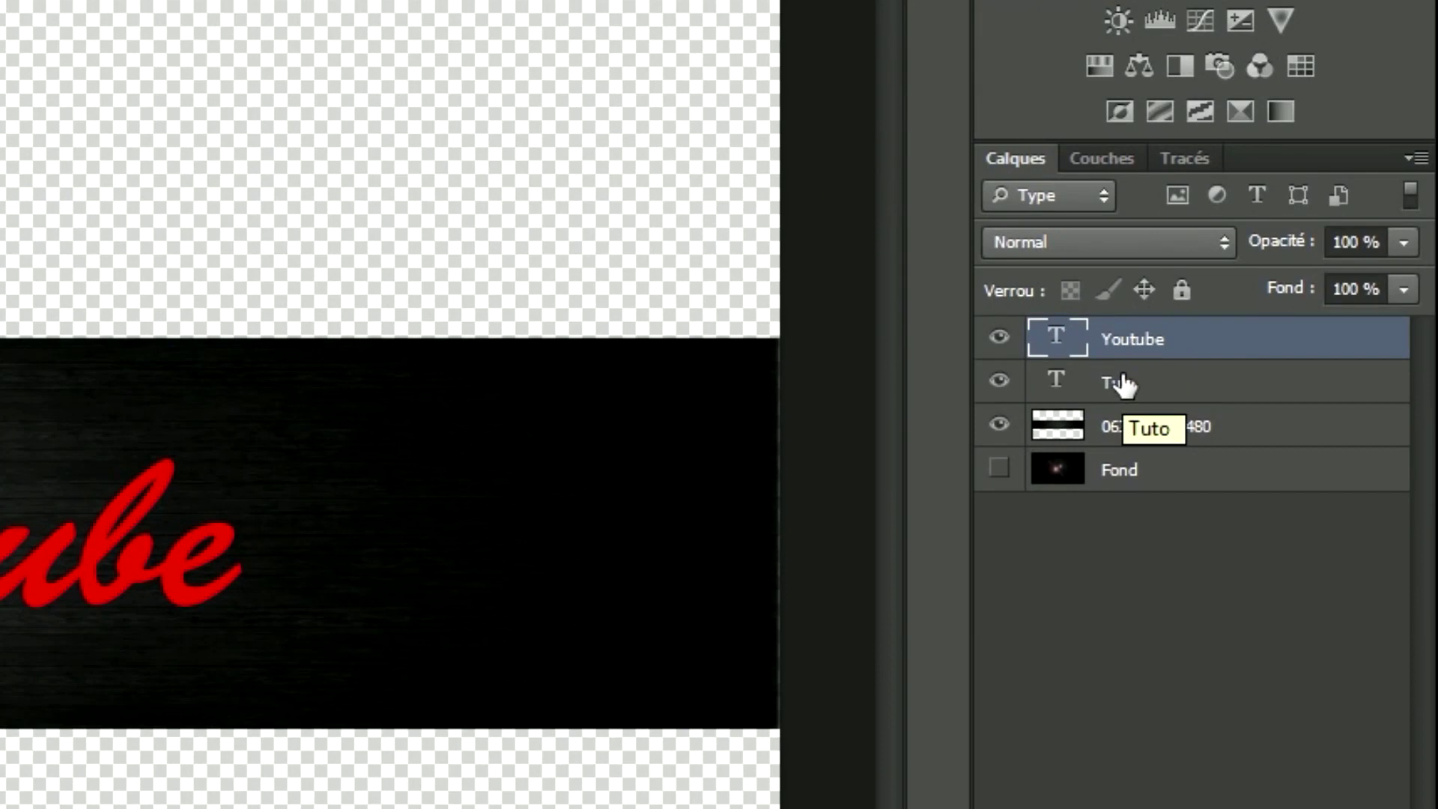
key(ctrl)
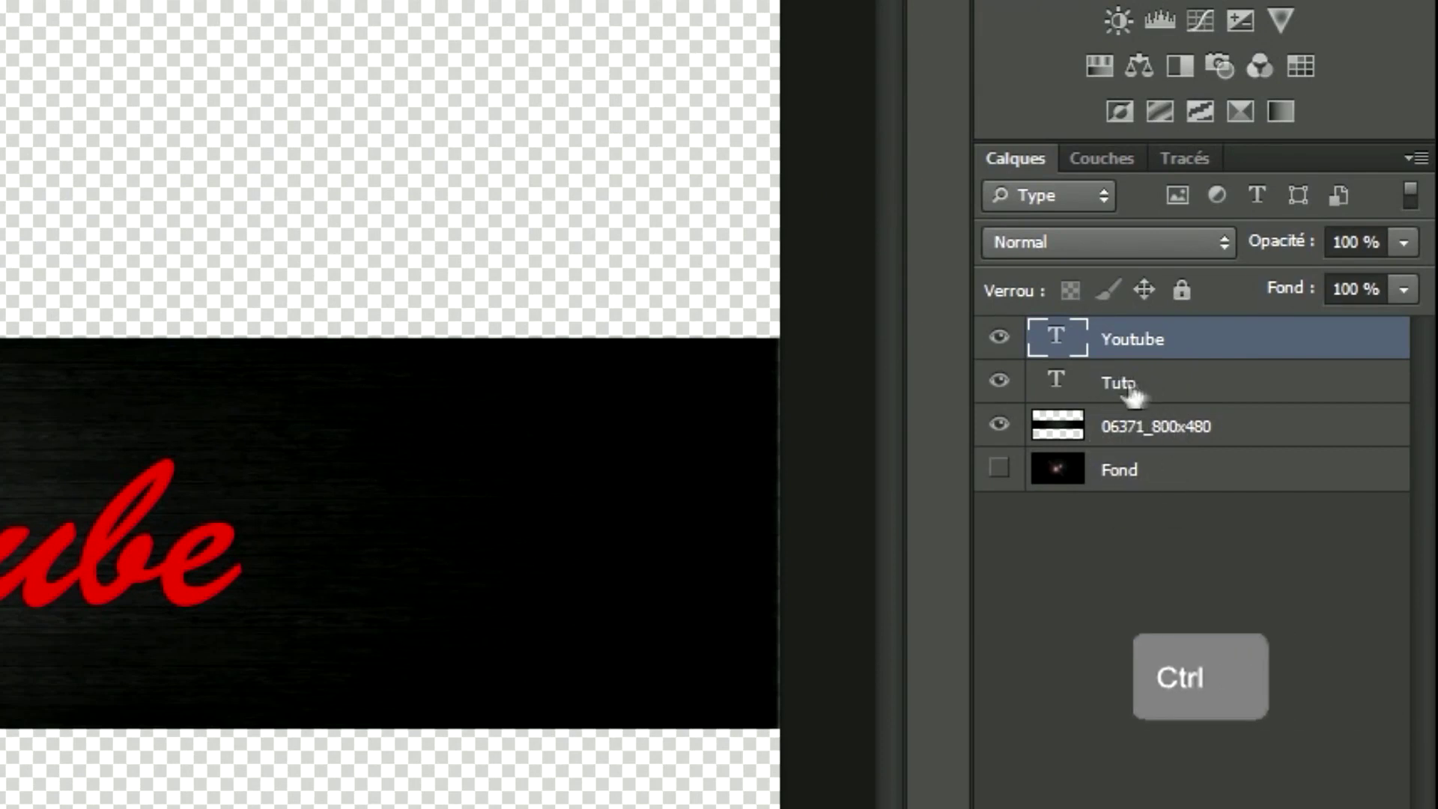
ctrl+click(1119, 388)
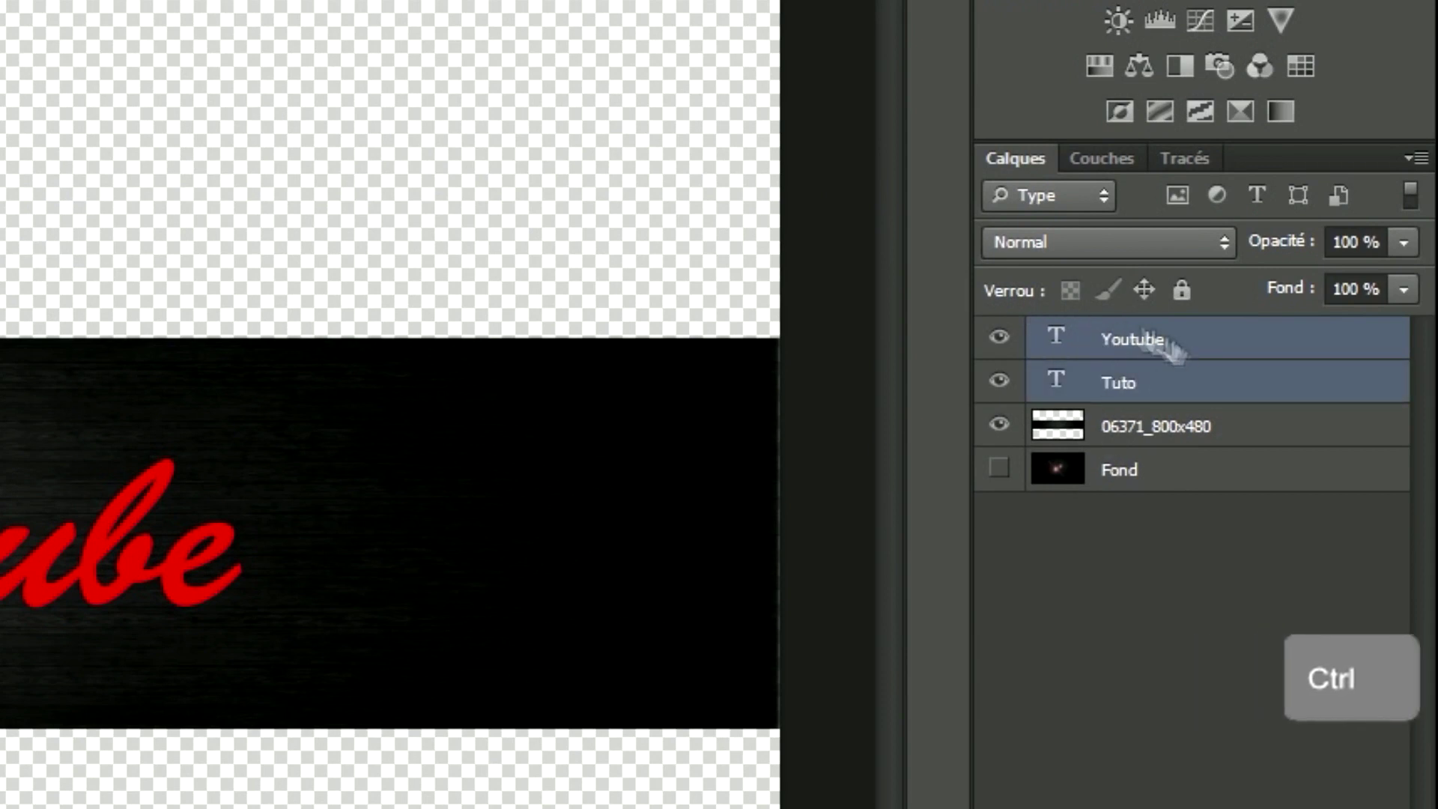
drag(1162, 379, 304, 603)
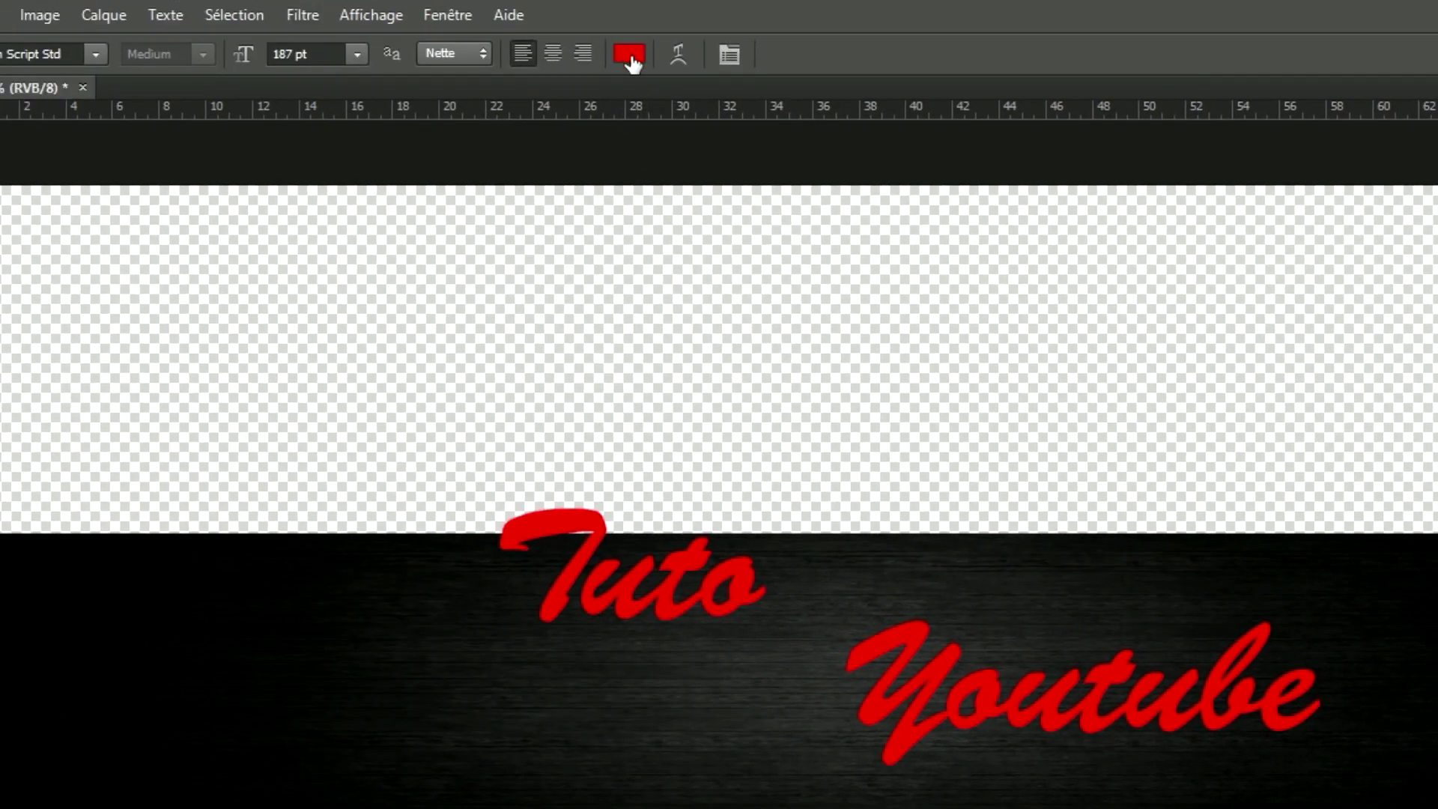
click(629, 55)
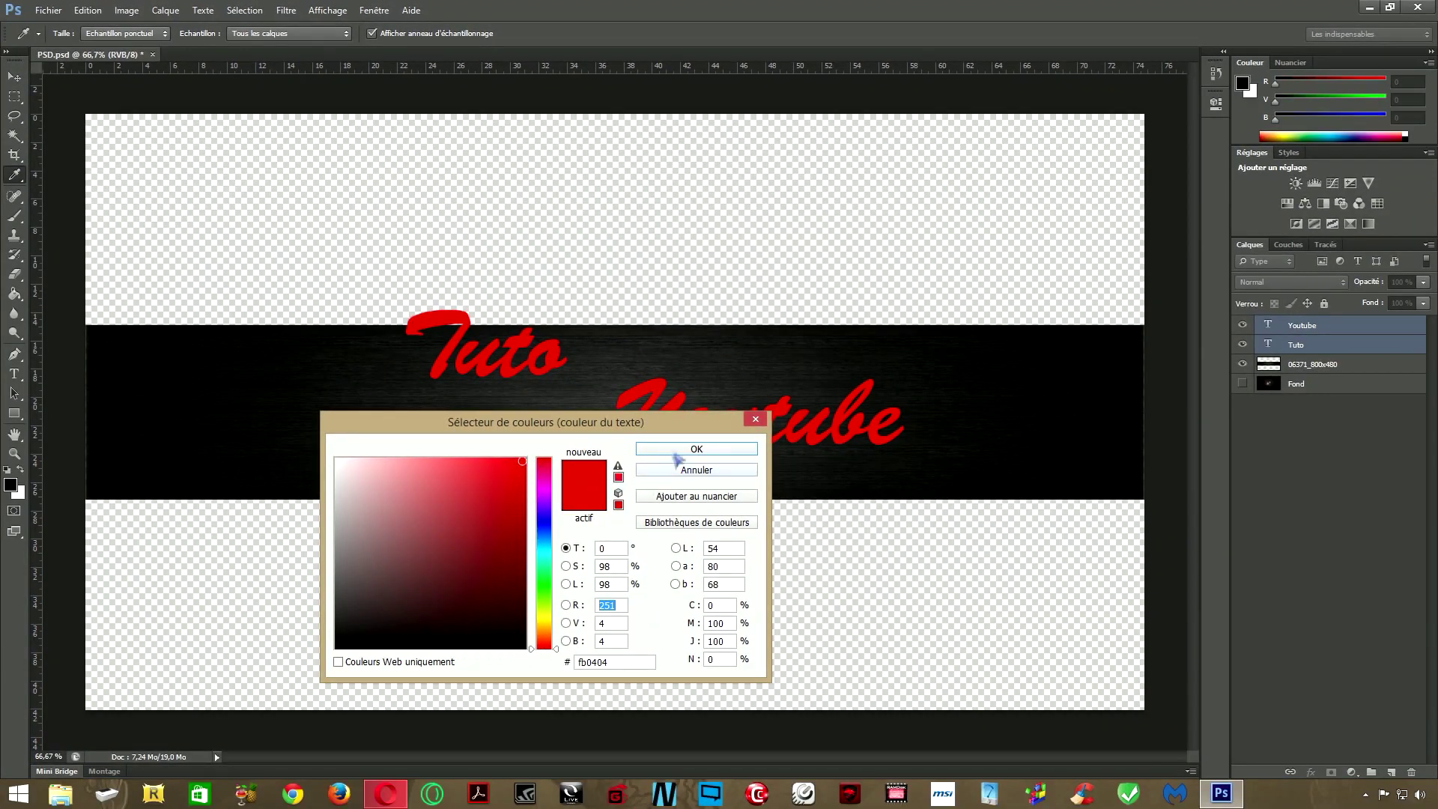
click(683, 452)
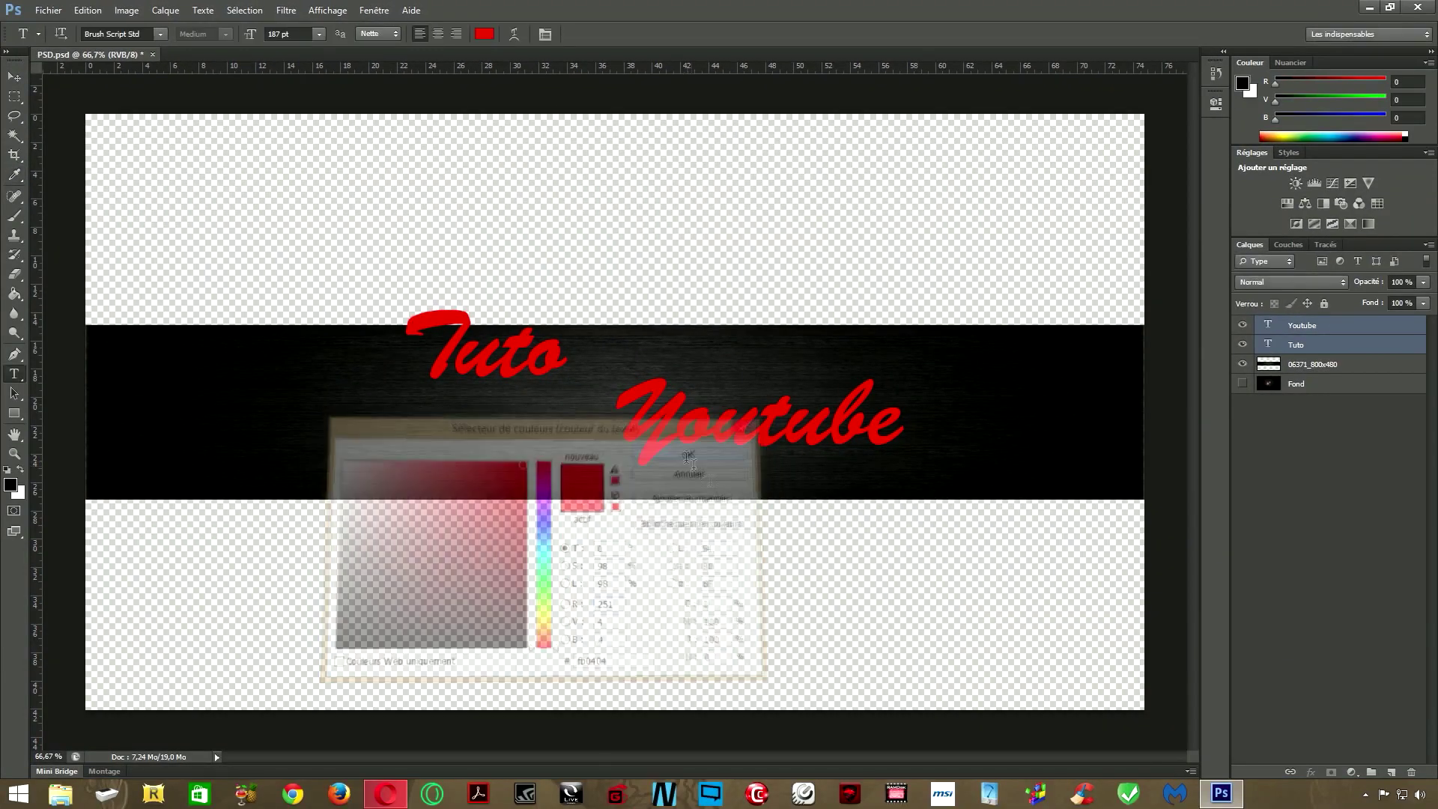
Display the guides and move the Tuto text down and right, into the upper-left corner formed by the two centre guides
click(328, 11)
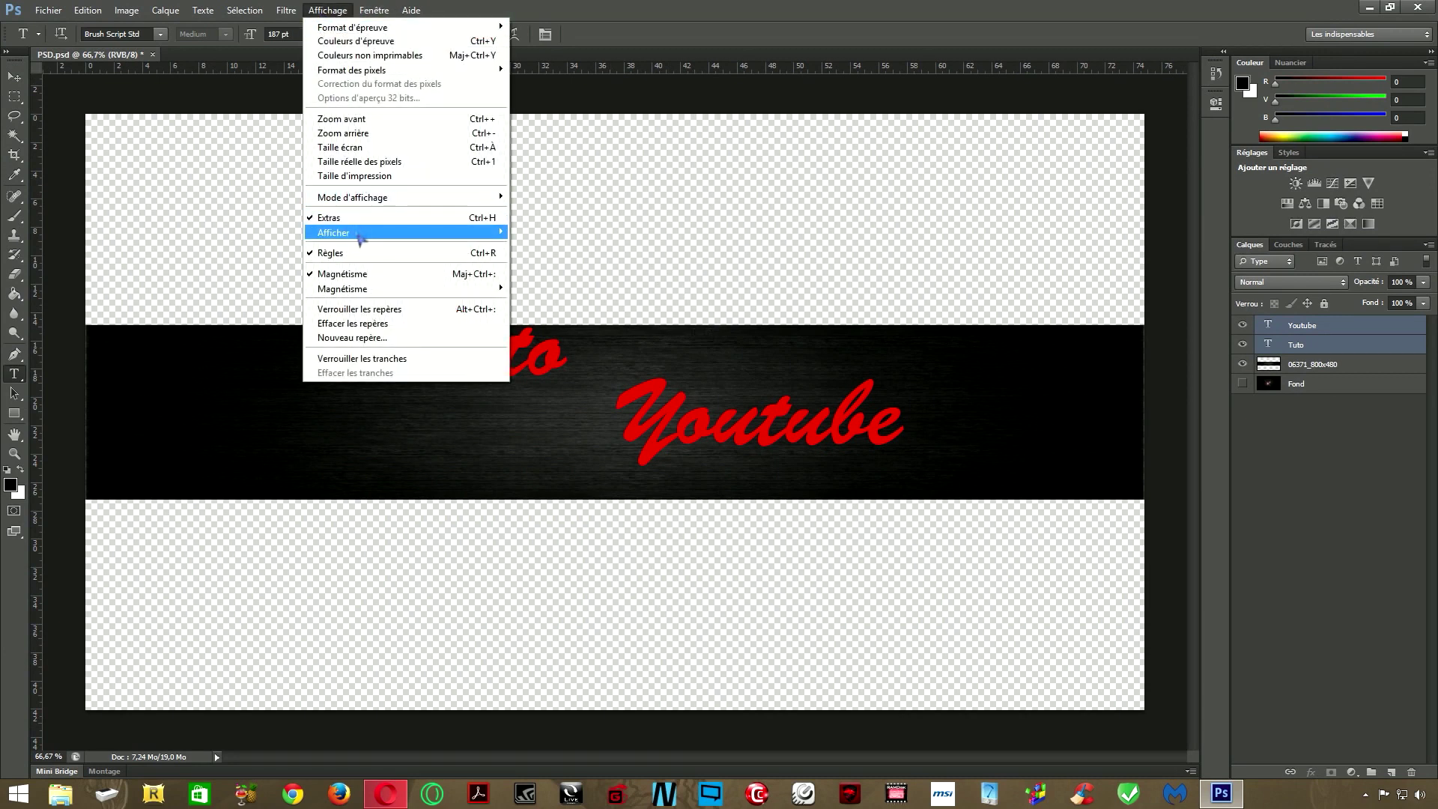
mouse_move(360, 235)
click(556, 290)
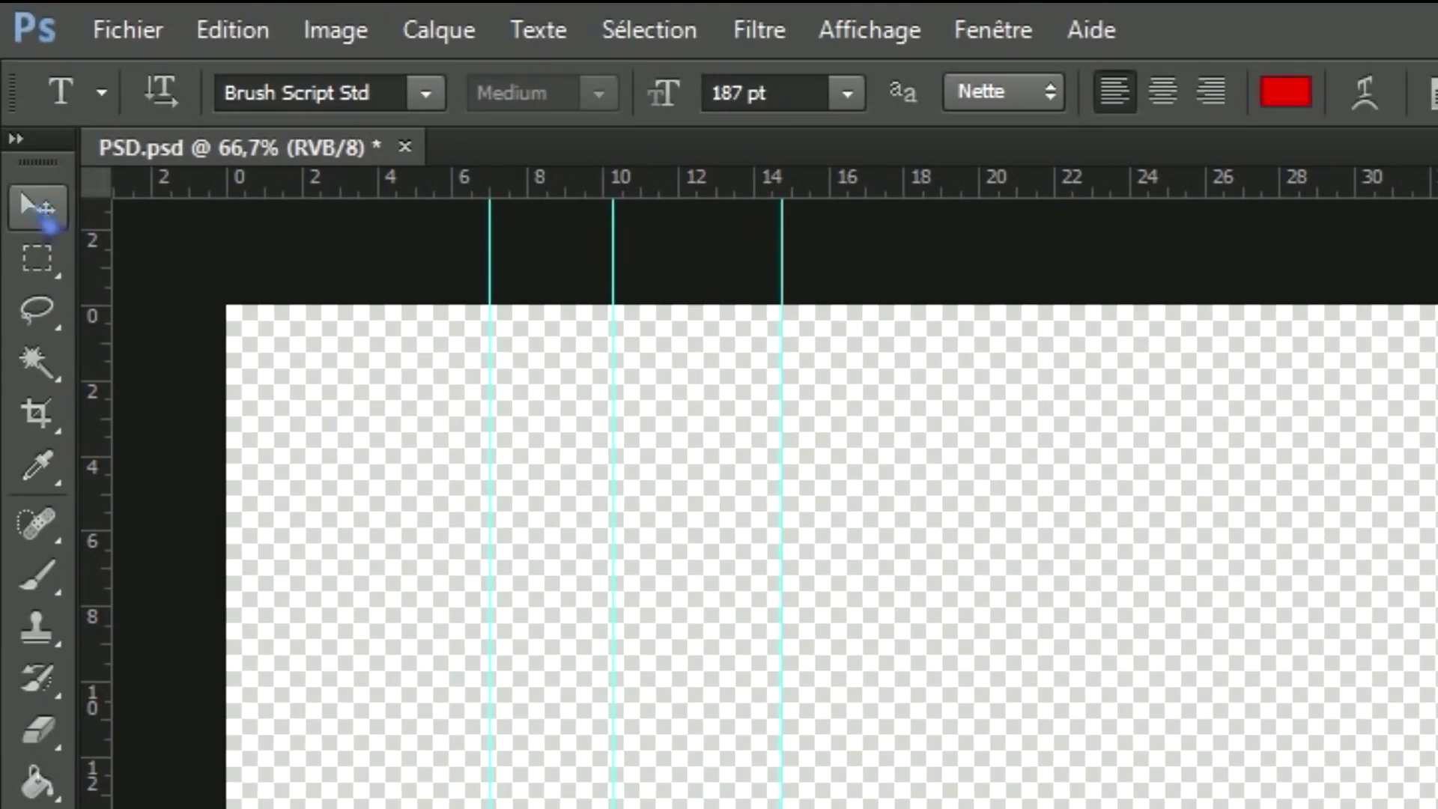
click(37, 208)
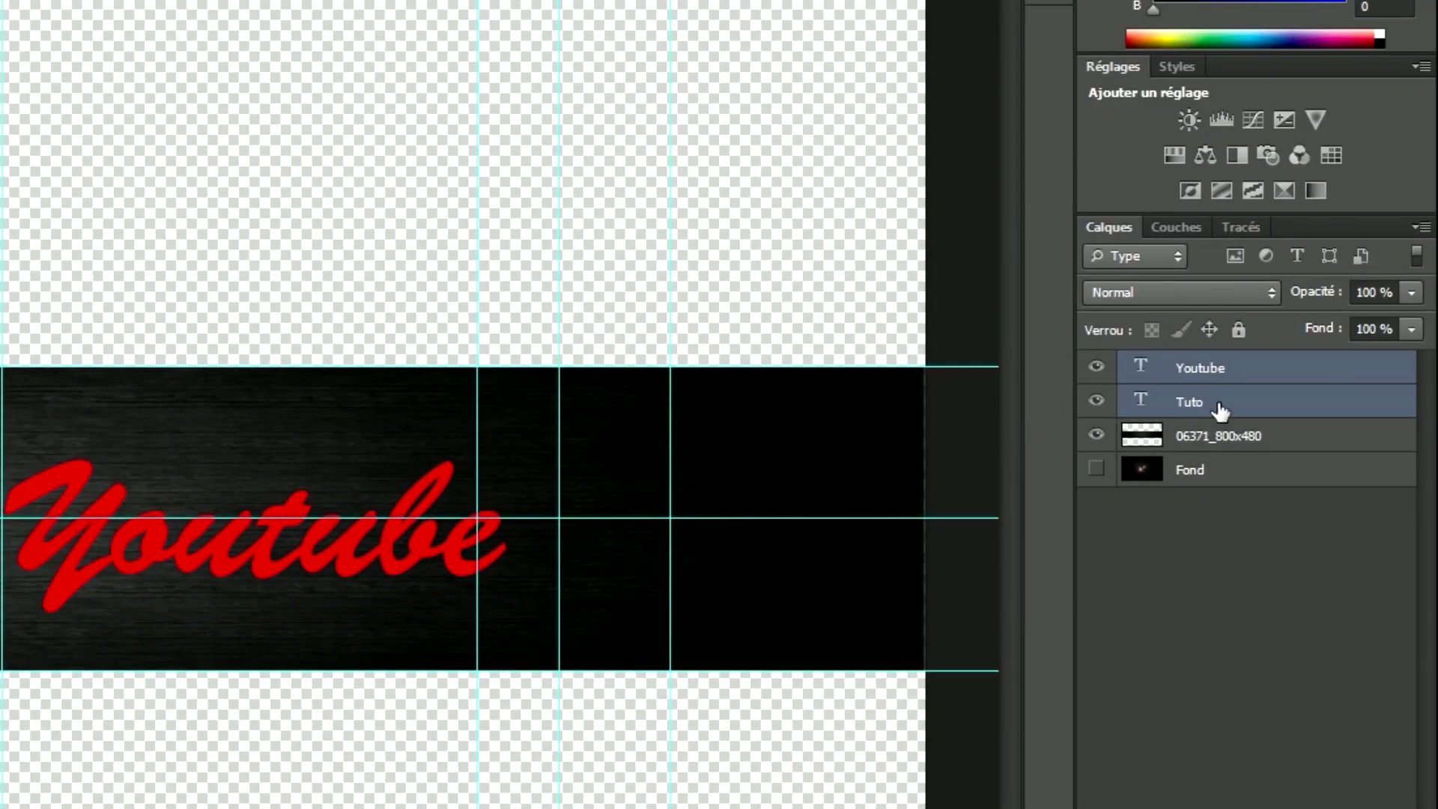
click(1219, 405)
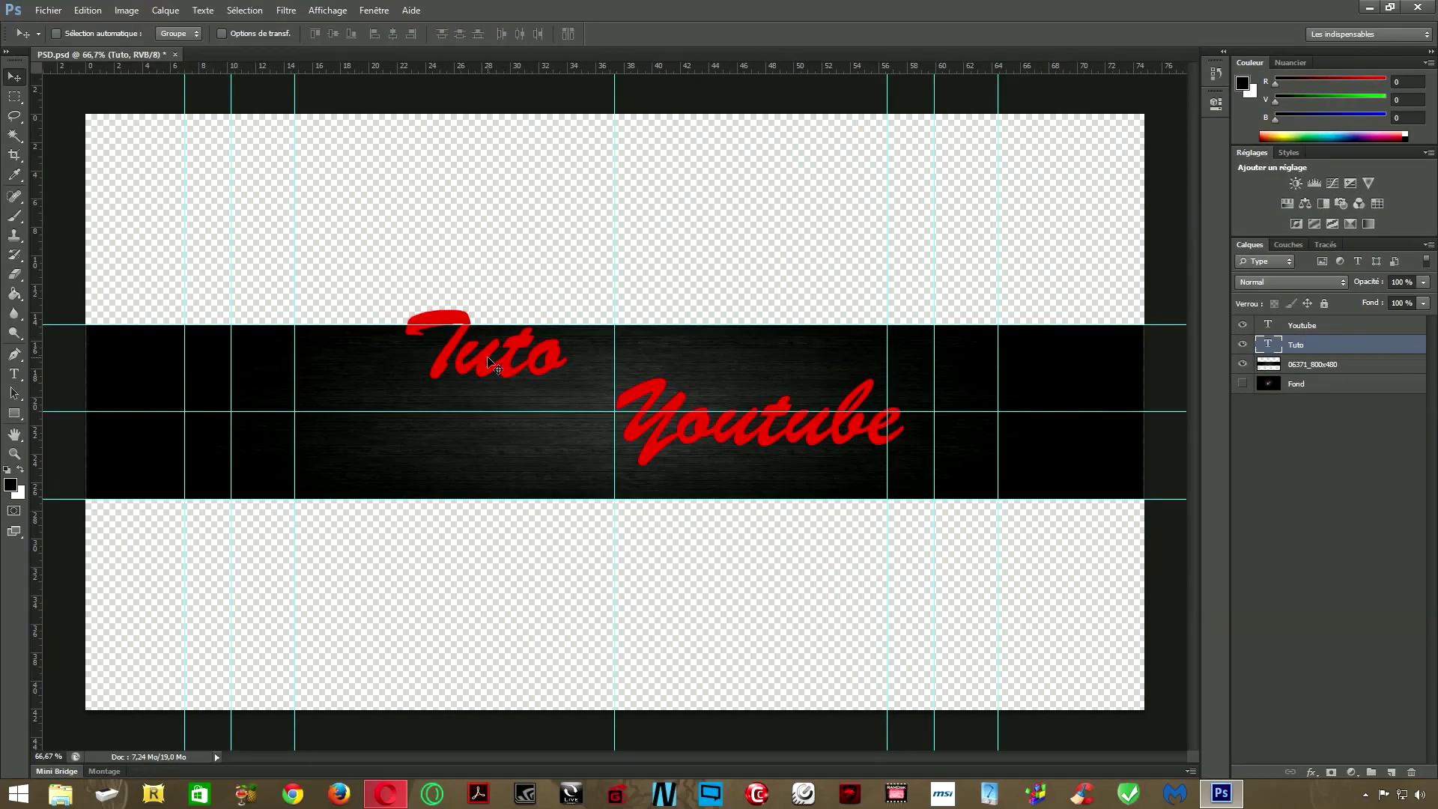
drag(486, 356, 532, 392)
Move the Youtube text right and slightly down, mostly below the horizontal centre guide, and hide the guides
click(1309, 330)
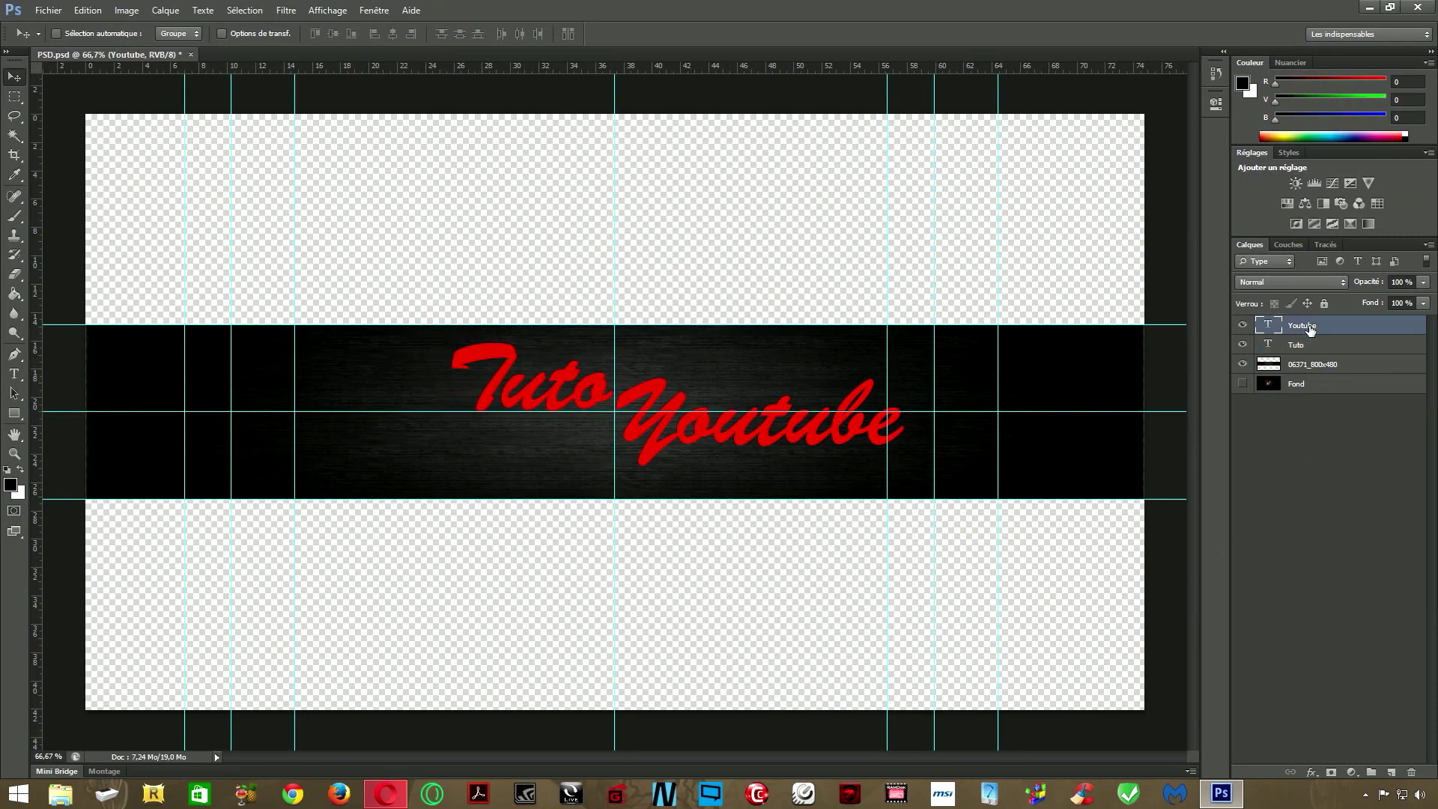
drag(790, 429, 862, 439)
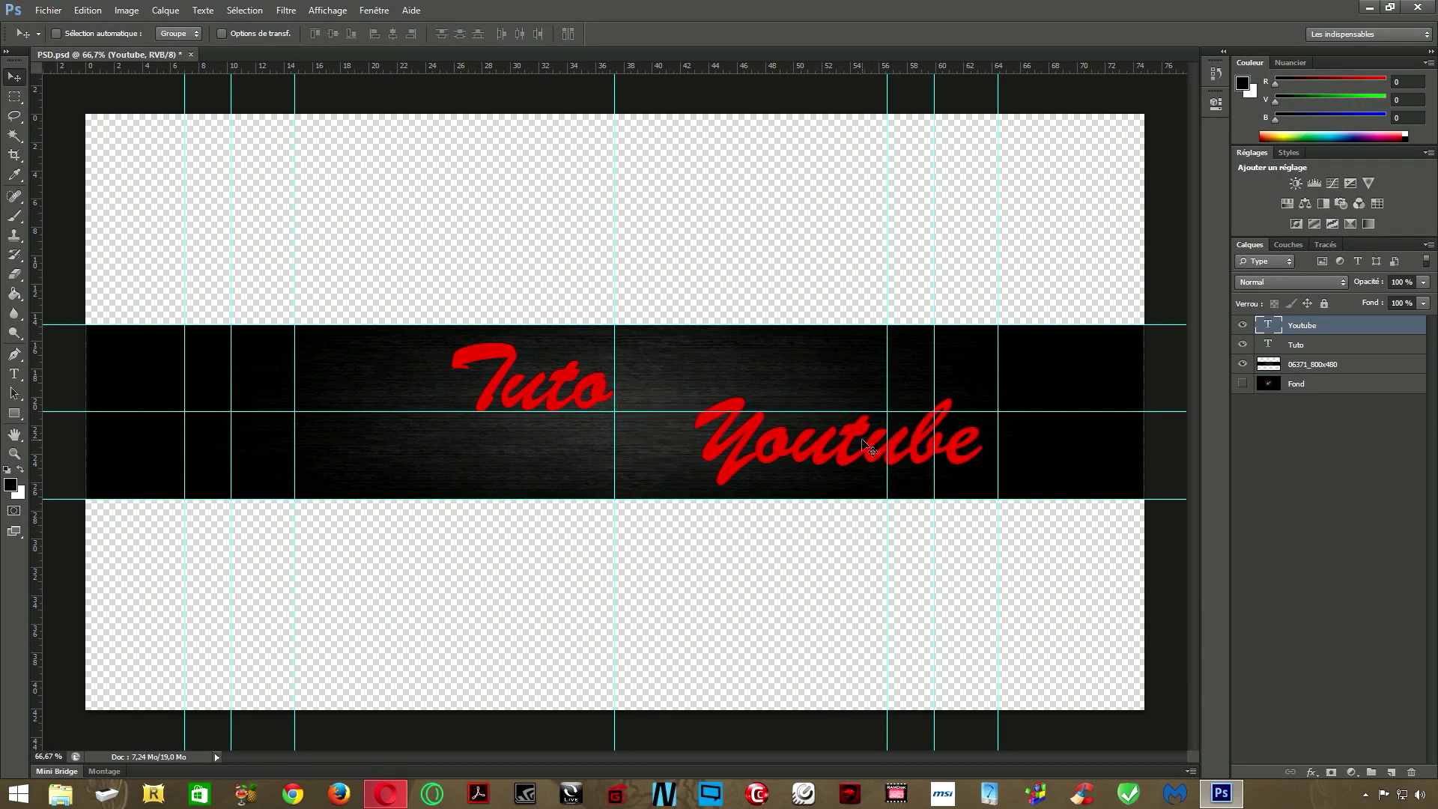
click(327, 10)
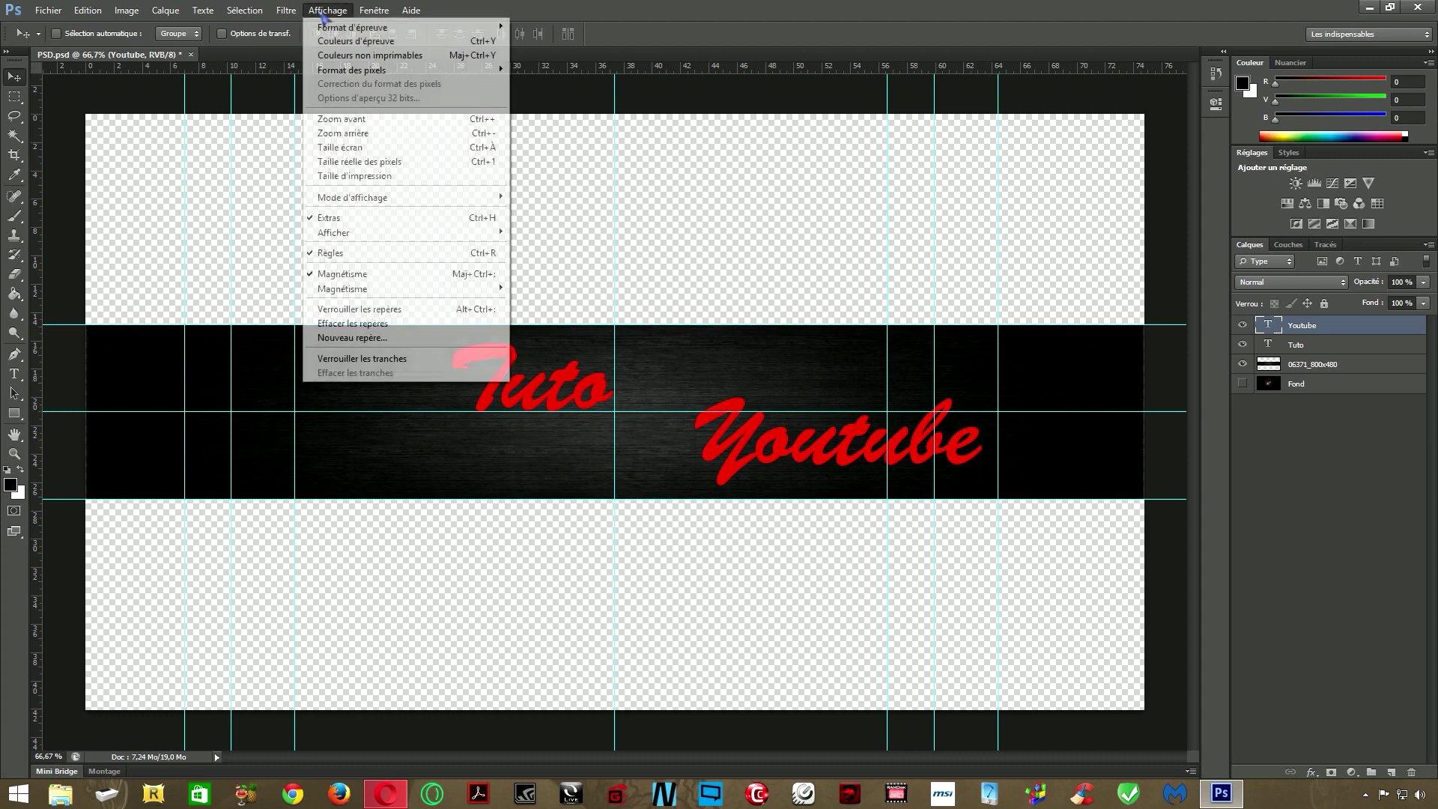
mouse_move(357, 234)
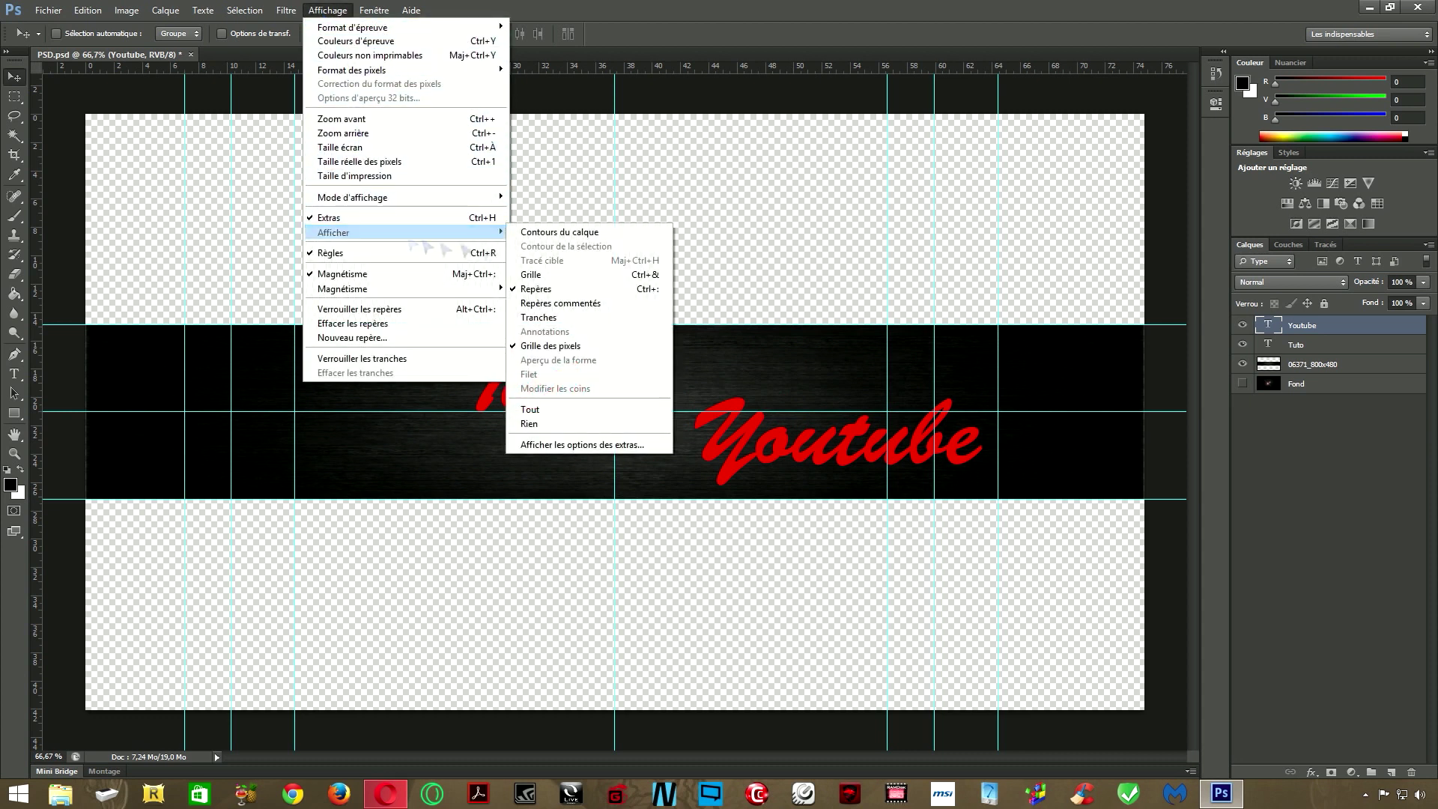
click(572, 292)
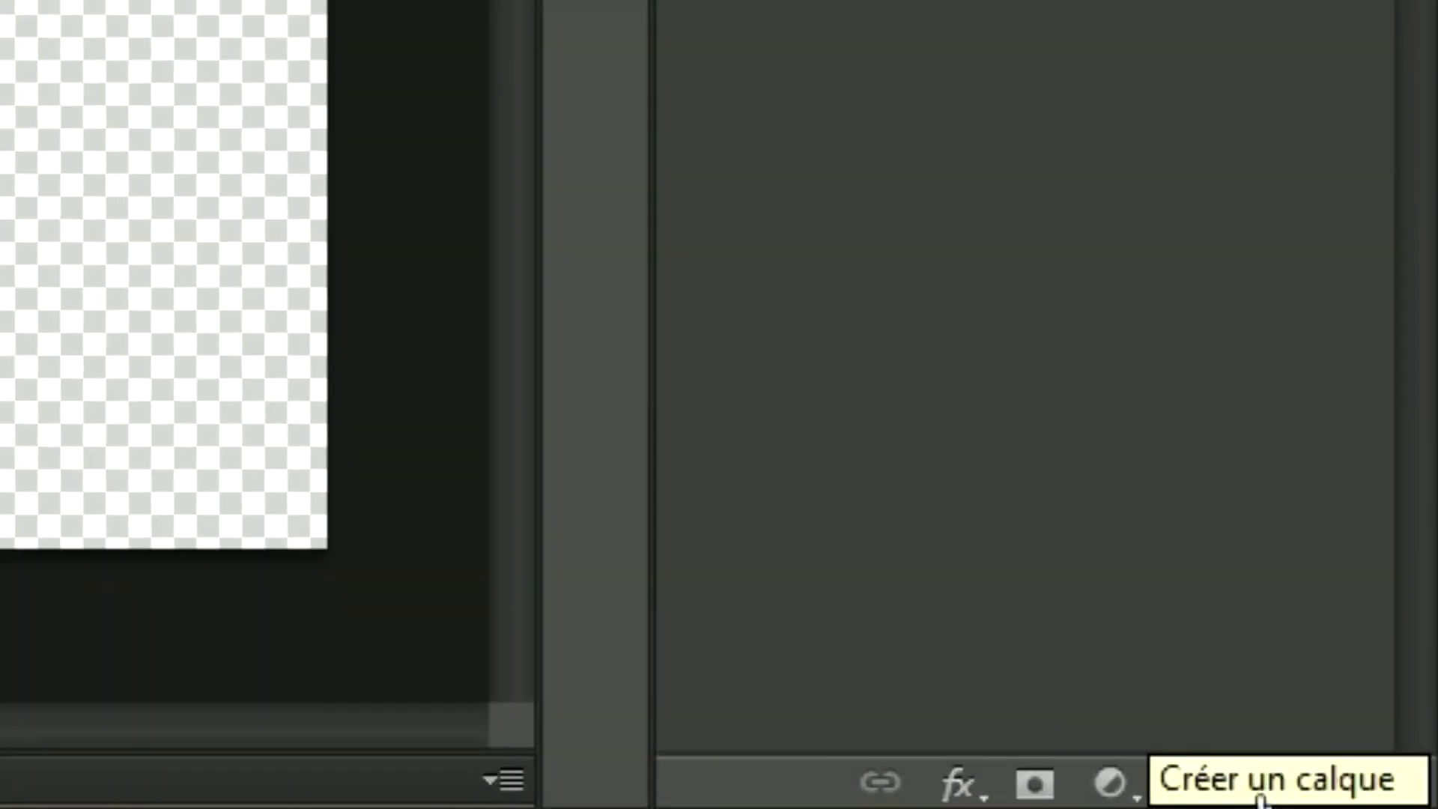
Create a new layer, draw an elliptical selection and move it about 12.2 cm right and 7.6 cm up, overlapping the band's upper edge
click(1261, 792)
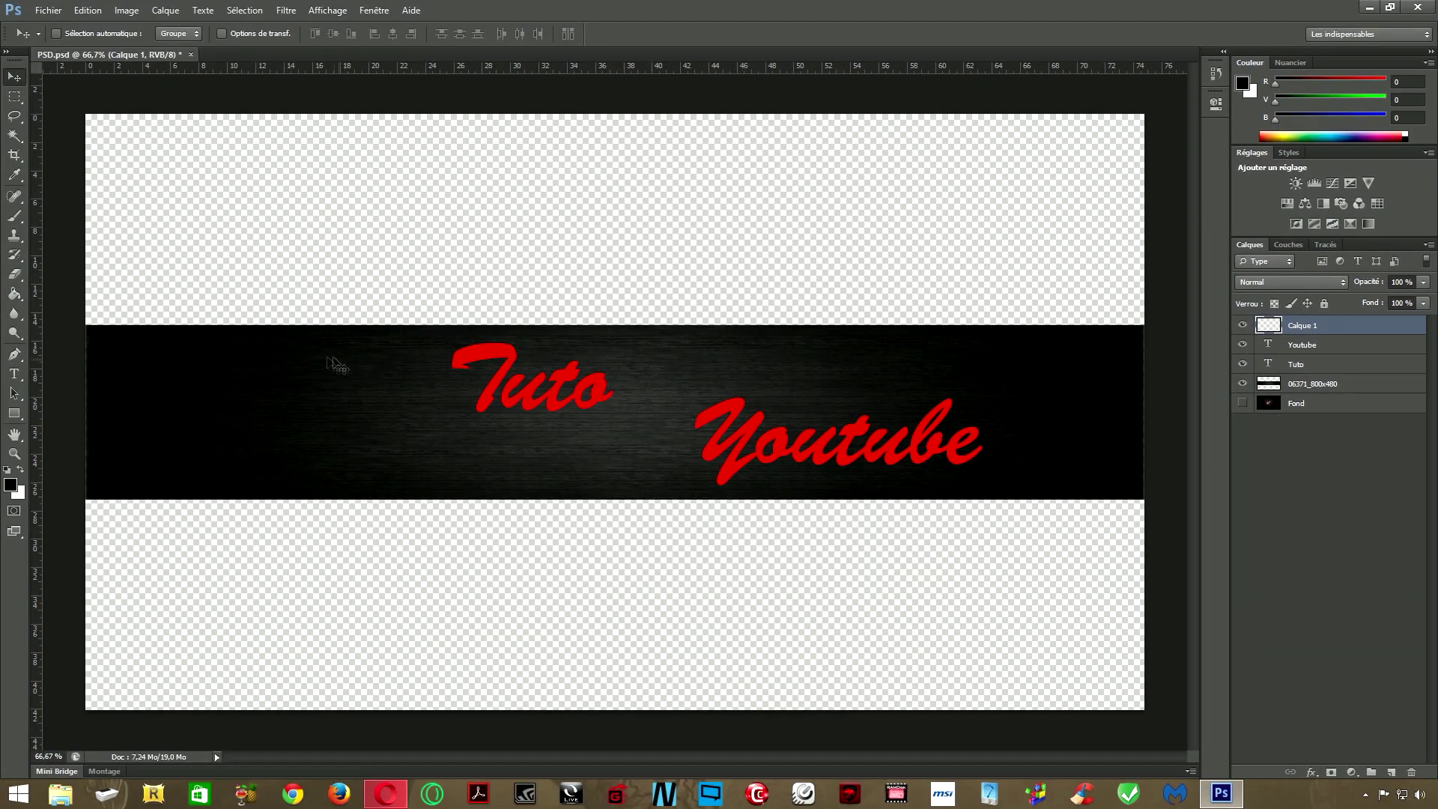
click(14, 97)
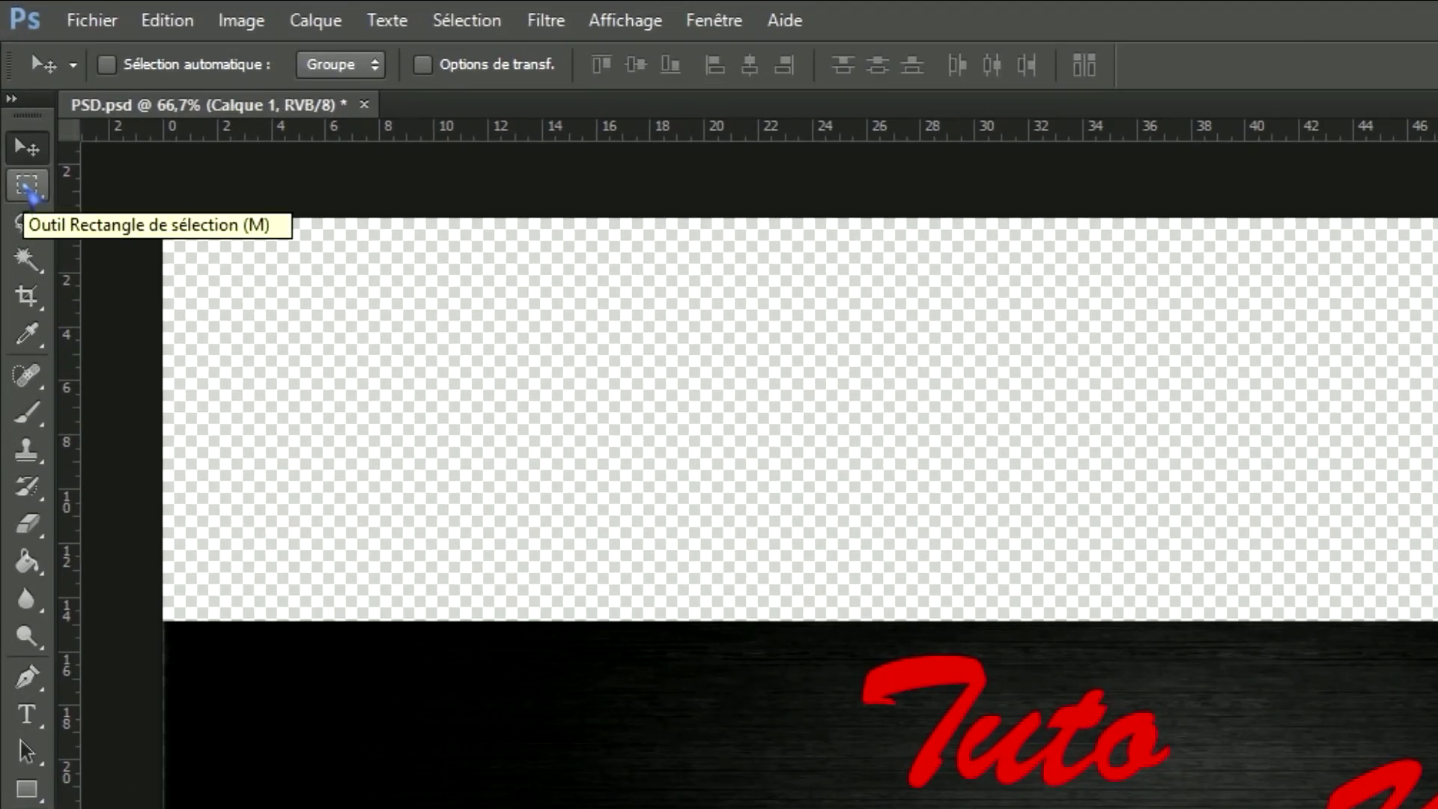
click(31, 193)
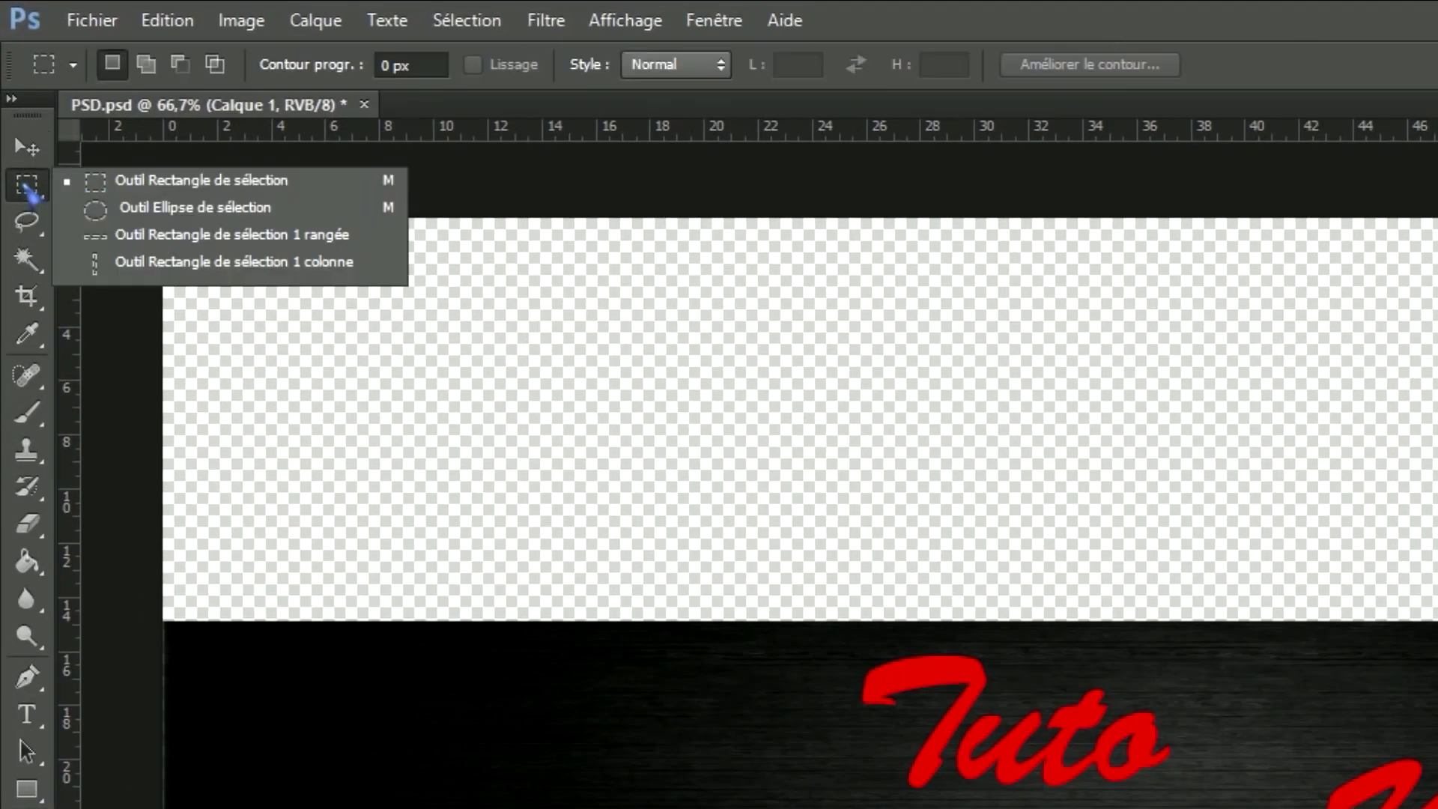
click(167, 218)
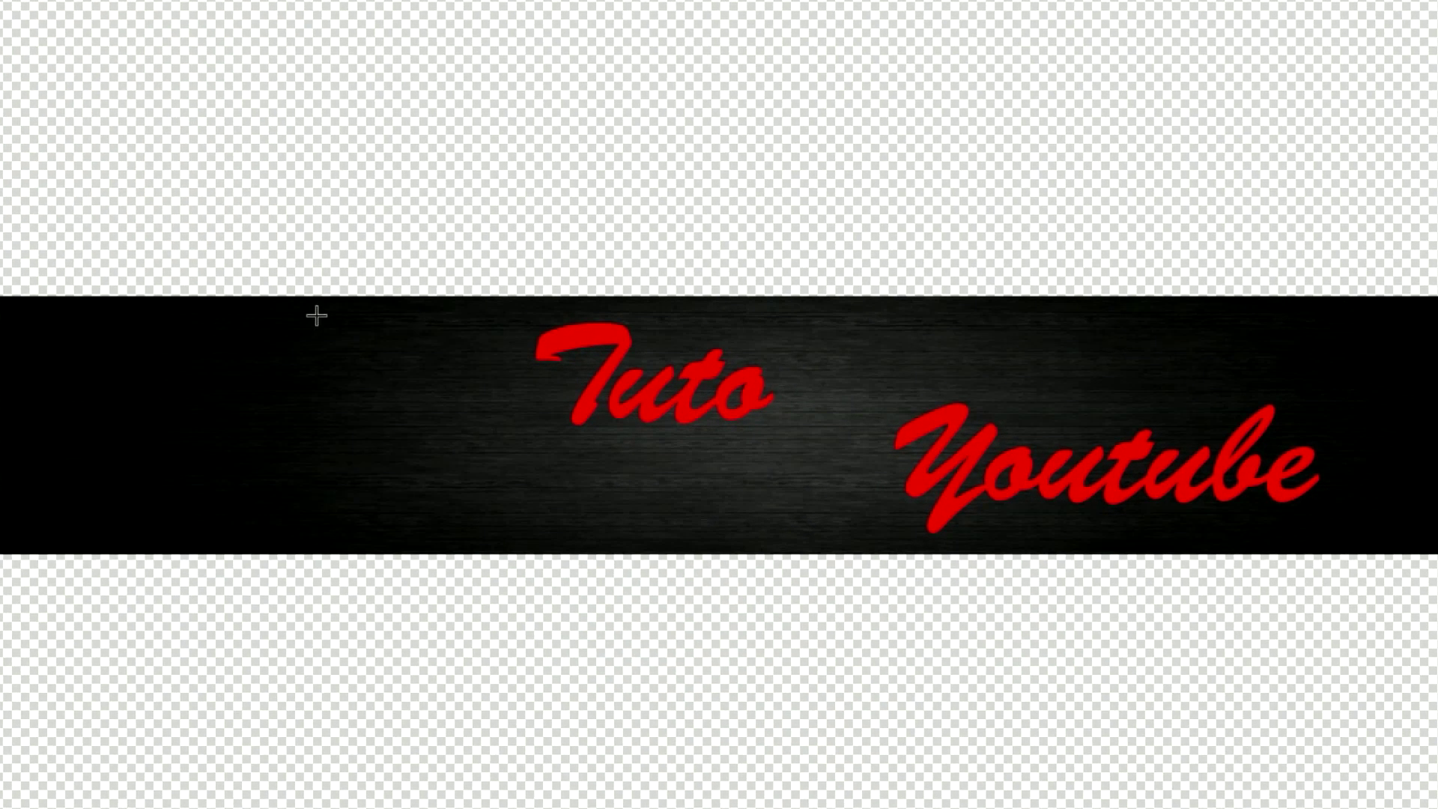
drag(316, 316, 648, 567)
drag(459, 471, 707, 304)
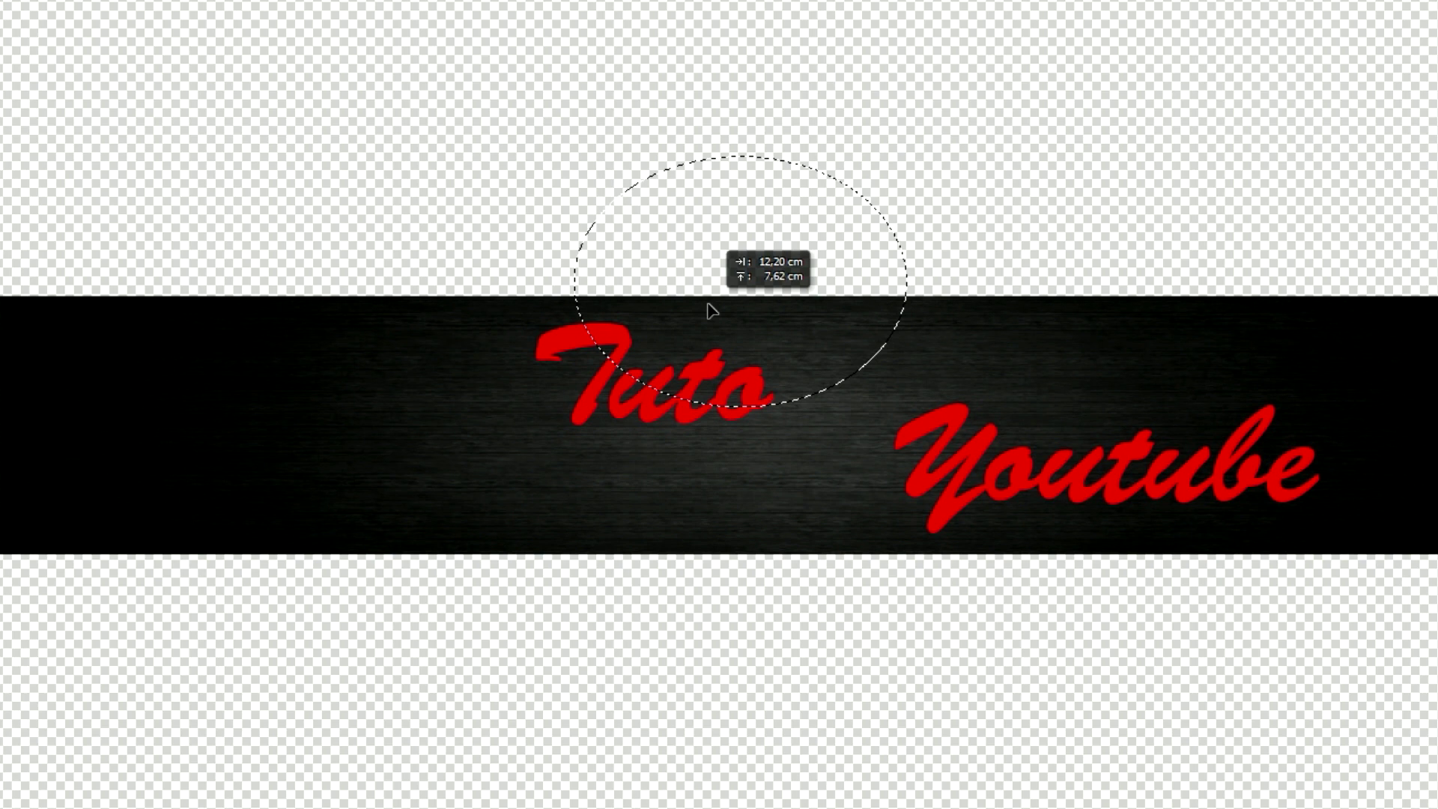
drag(710, 311, 710, 311)
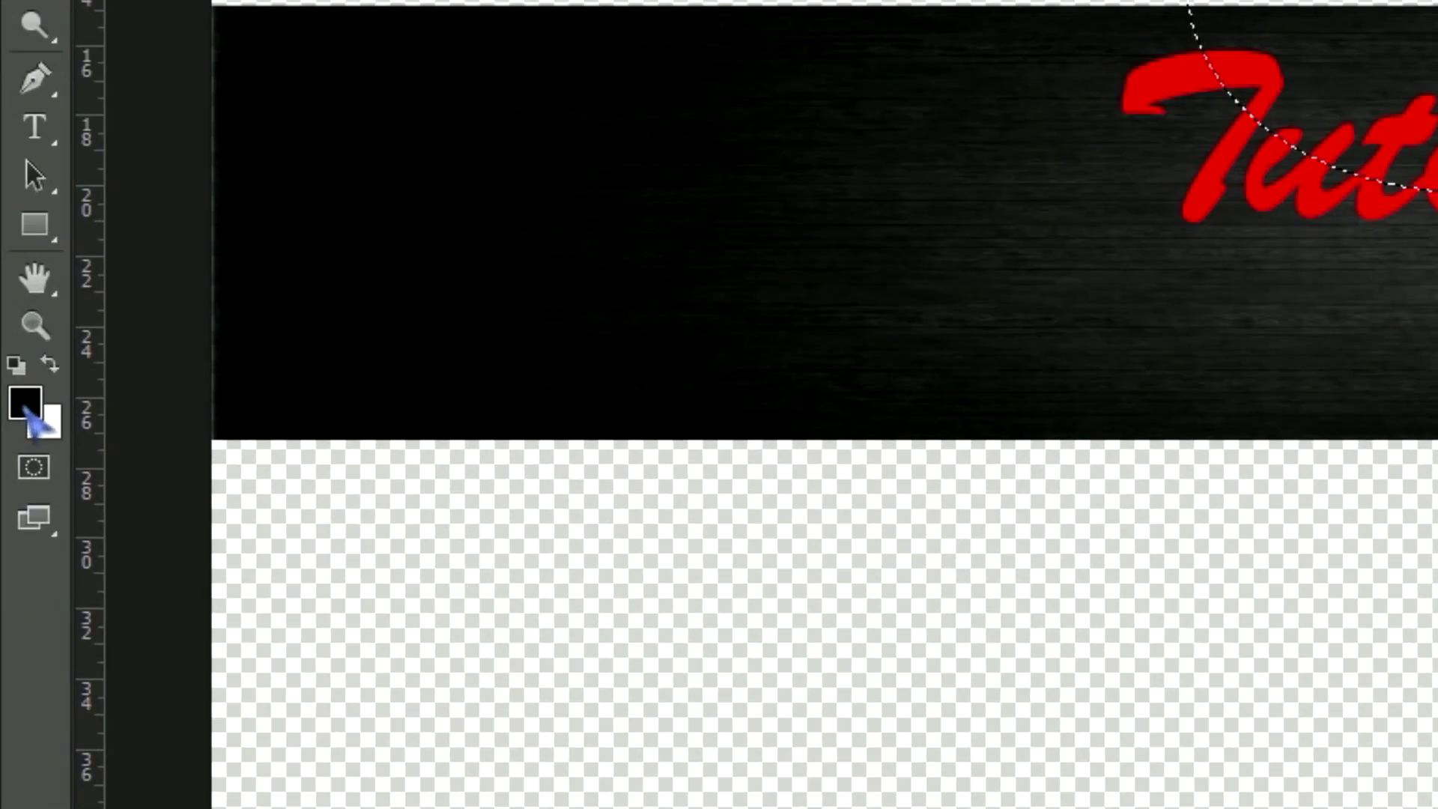
Set the foreground colour to white (fff)
click(26, 408)
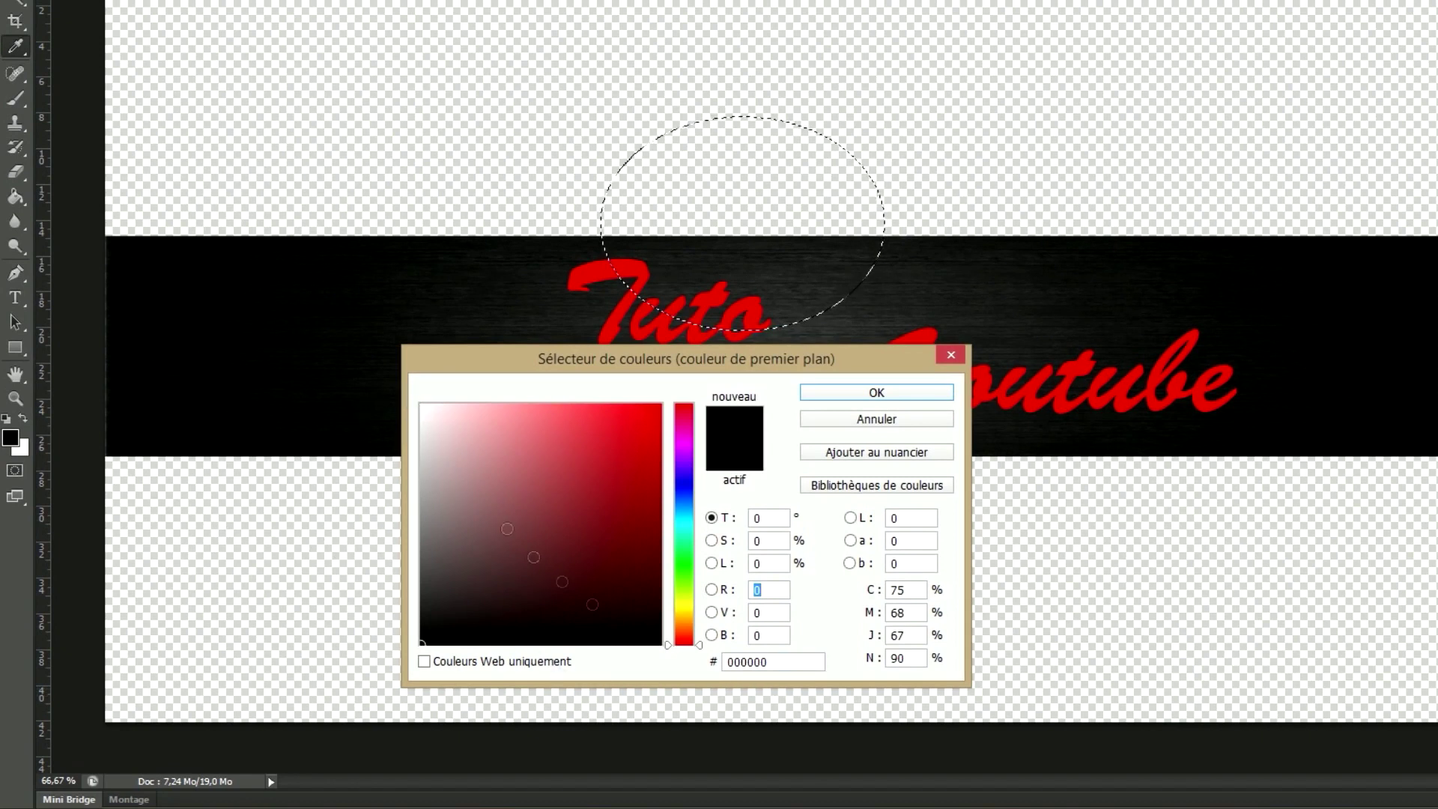
click(751, 661)
text(fff)
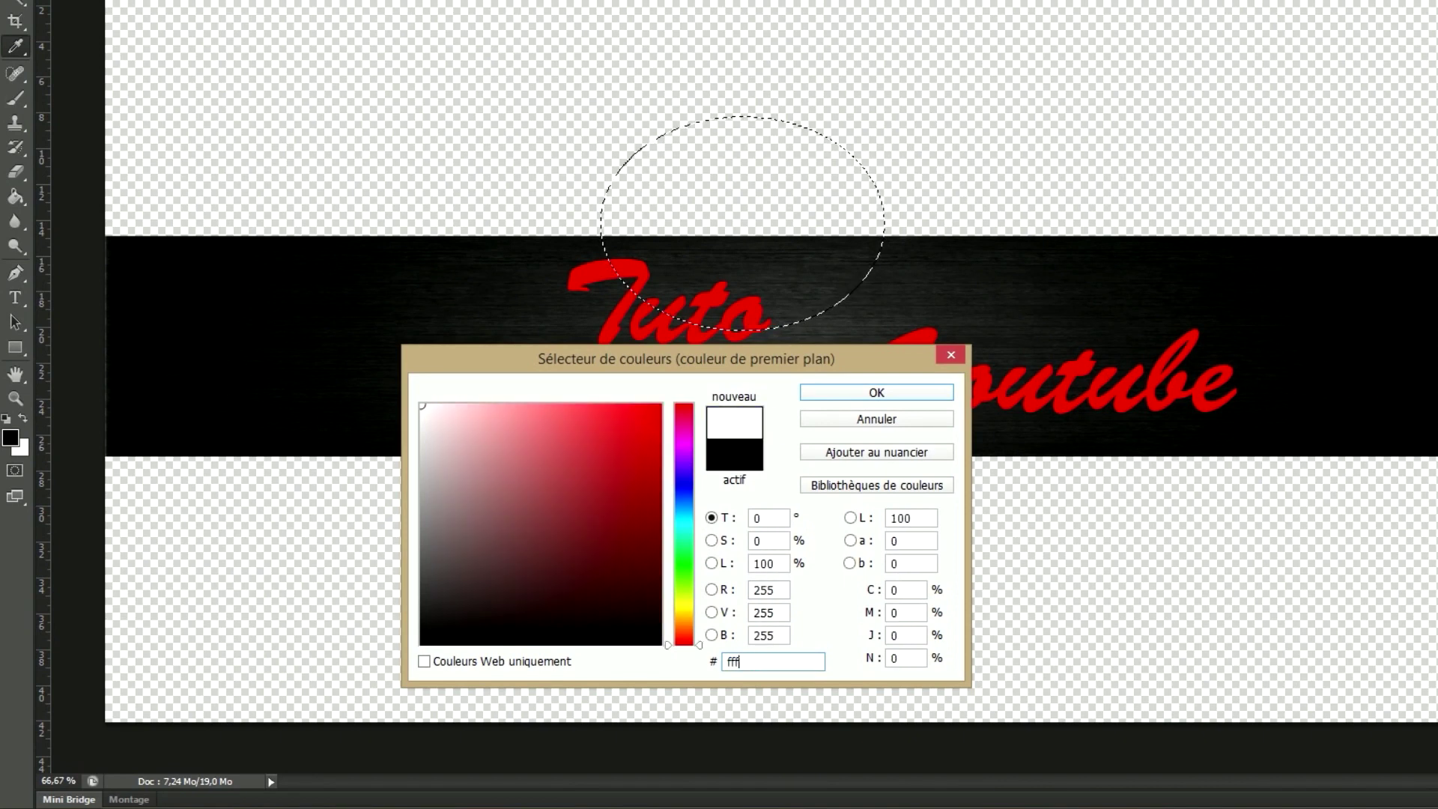
click(859, 395)
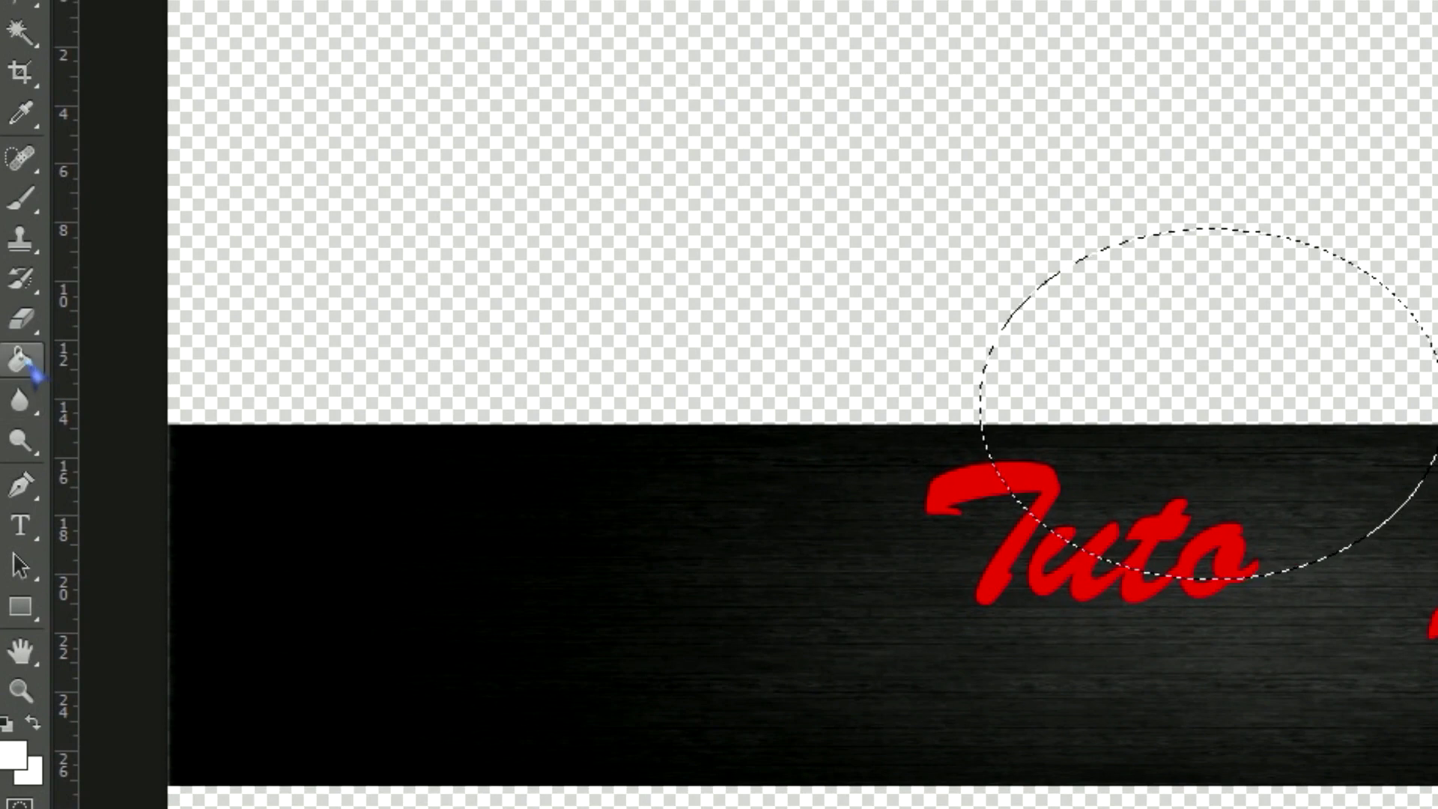
Fill the elliptical selection over the Tuto text with white using the Paint Bucket and deselect it
click(30, 363)
click(150, 384)
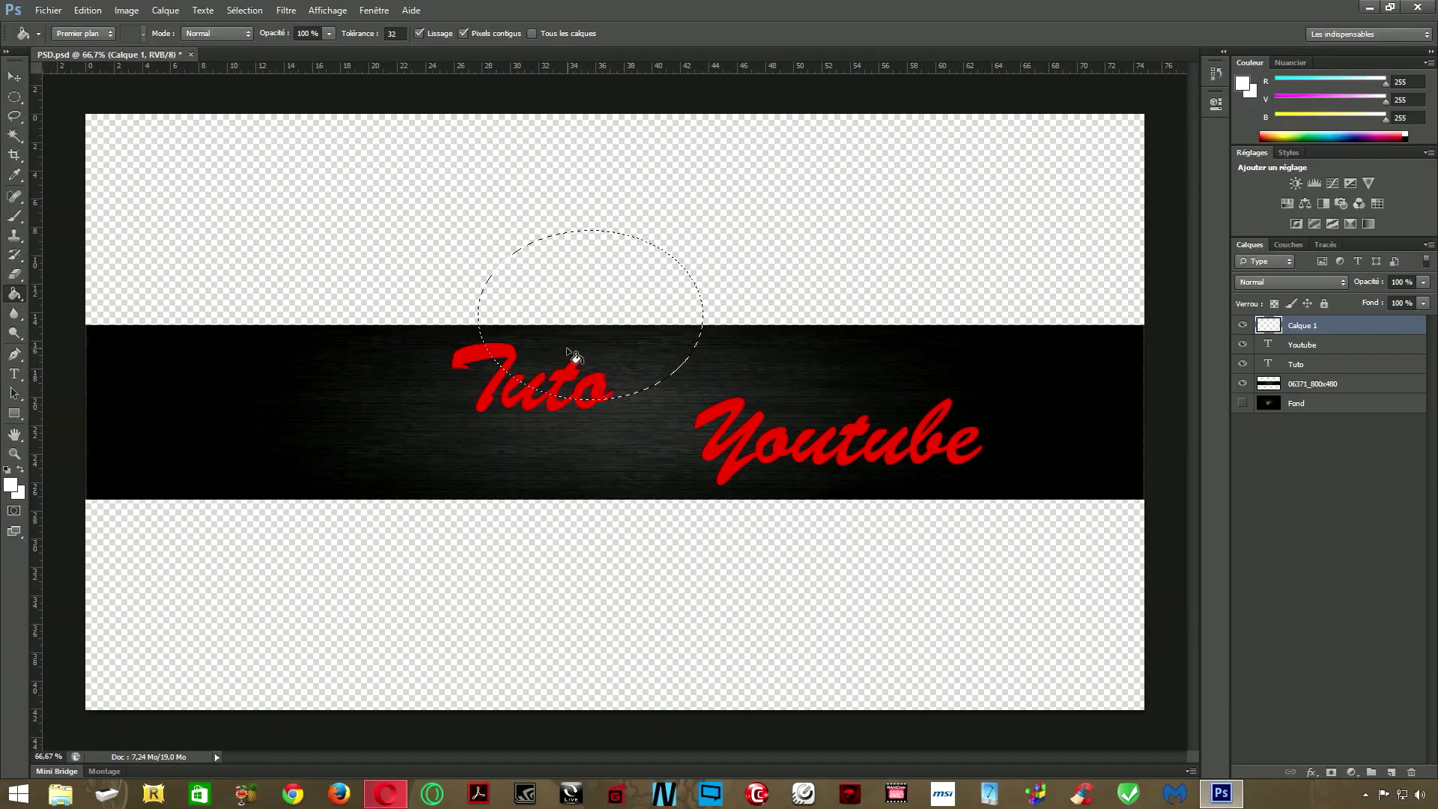
click(570, 352)
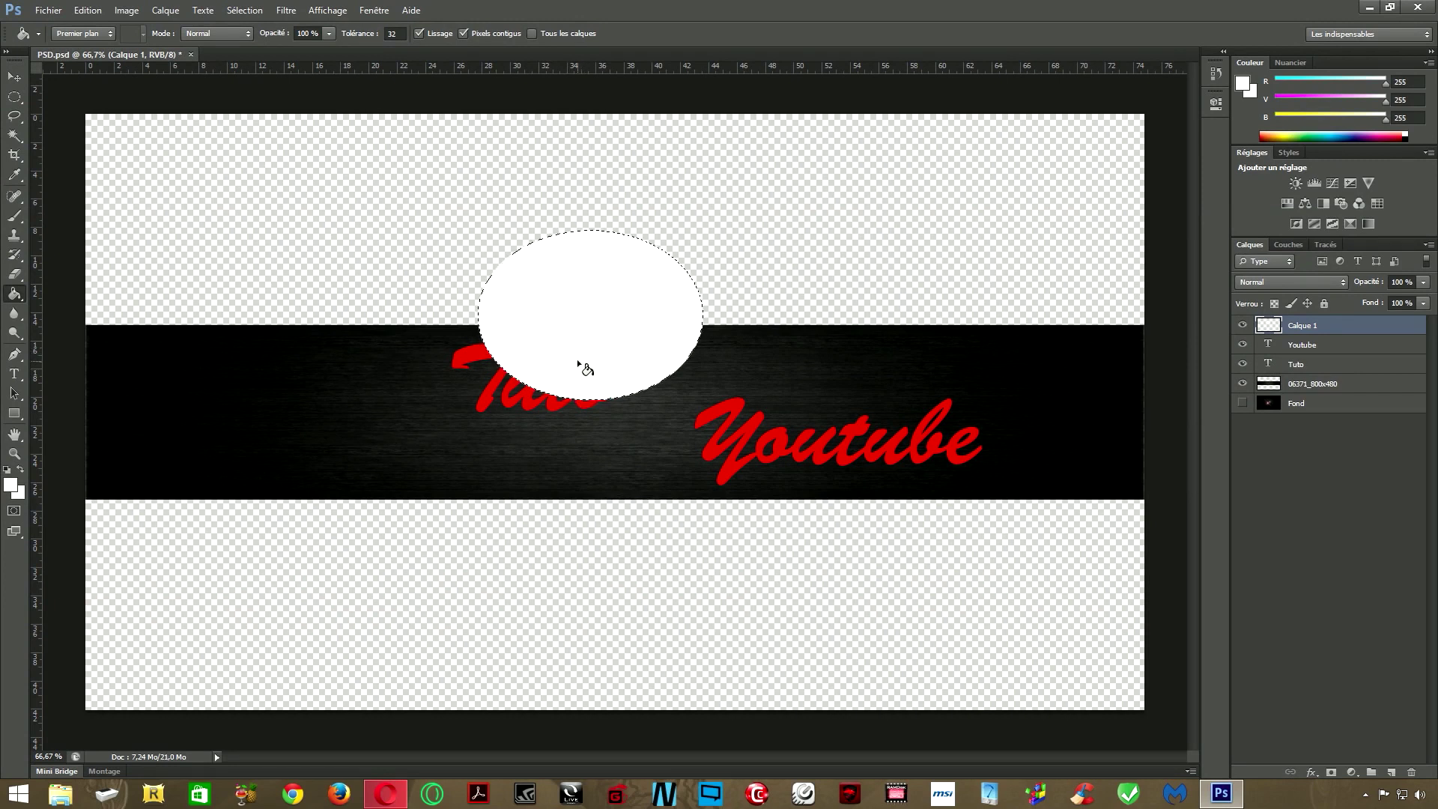
key(ctrl+d)
Load the Tuto text's outline as a selection, try deleting the white inside the letters on Calque 1, and undo that deletion
key(ctrl)
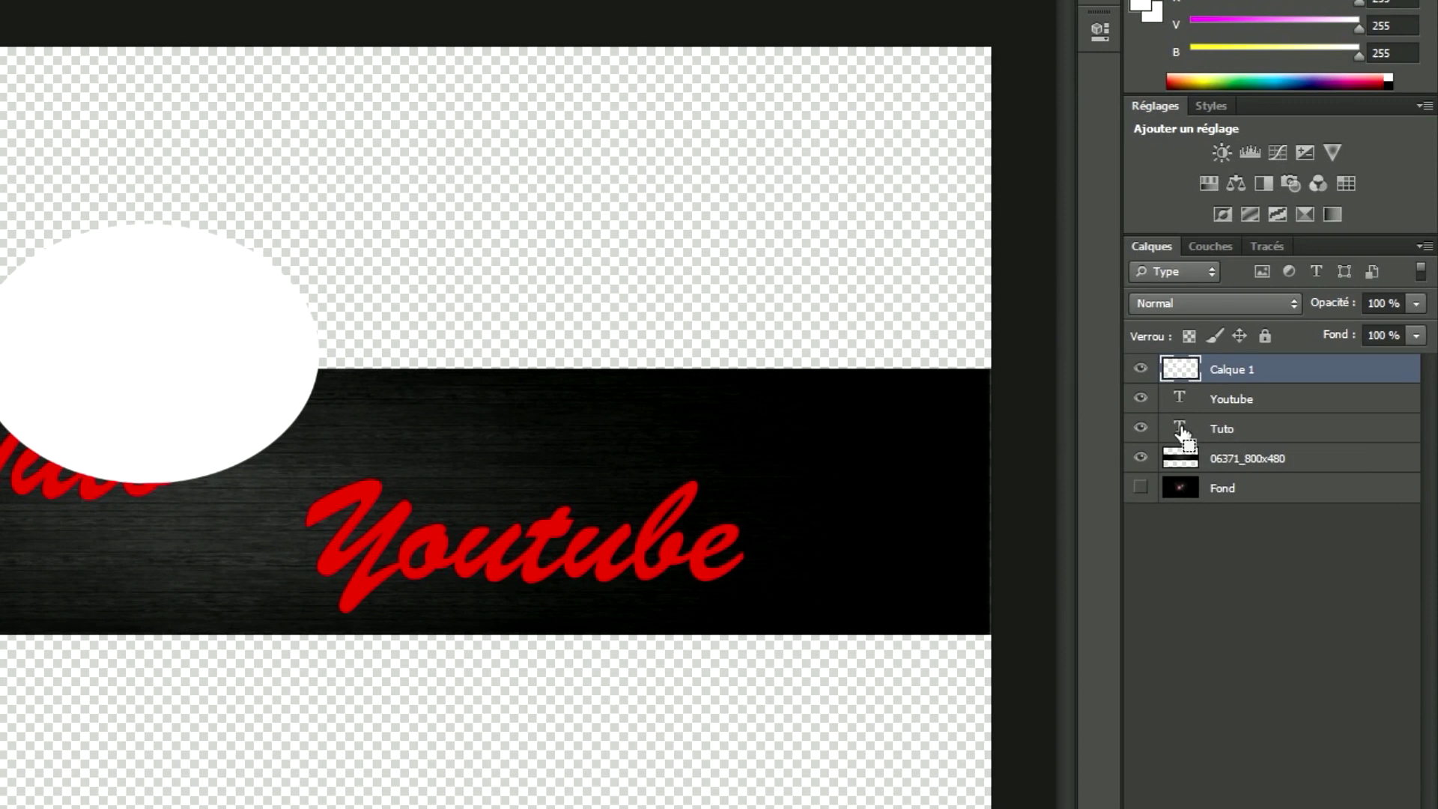
ctrl+click(1182, 433)
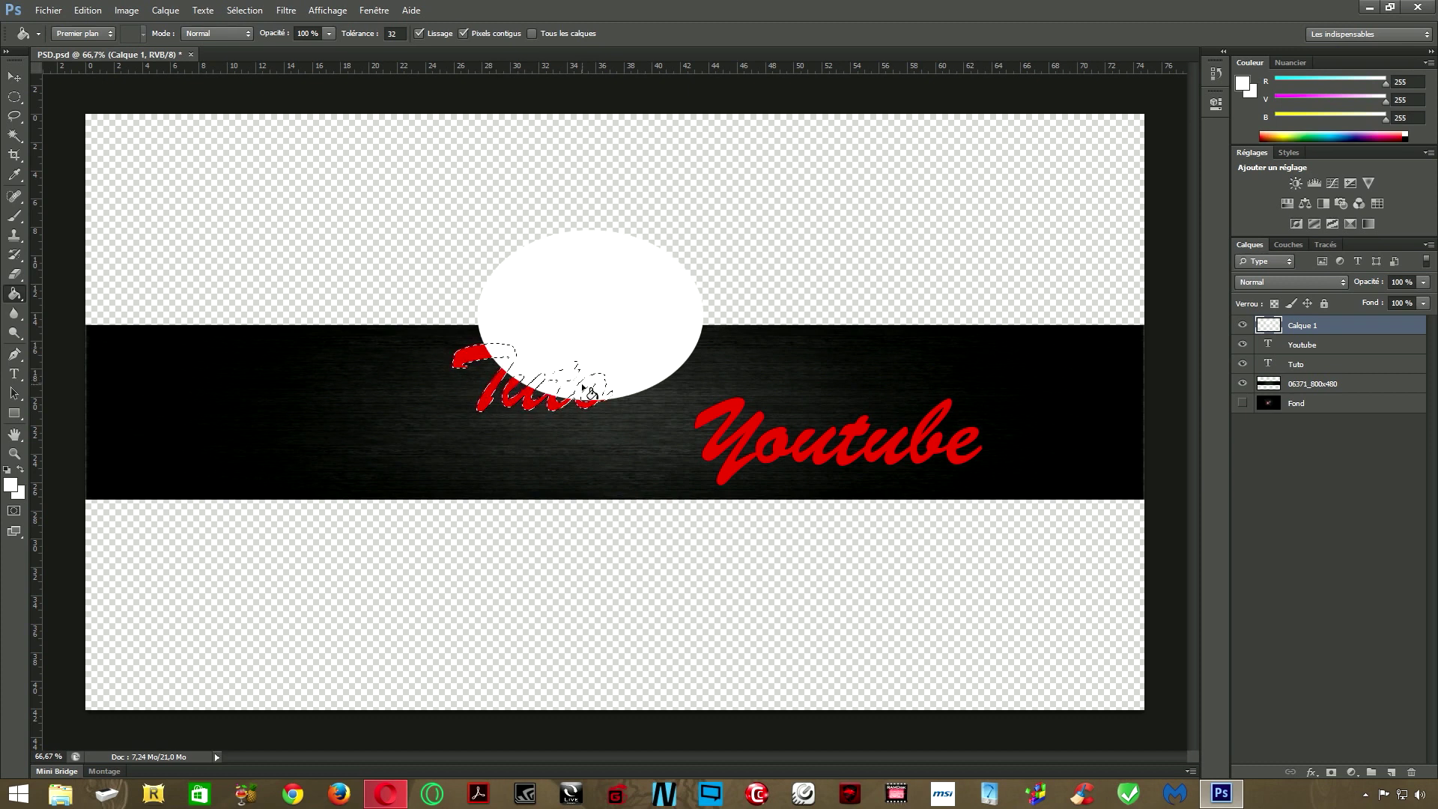
key(Delete)
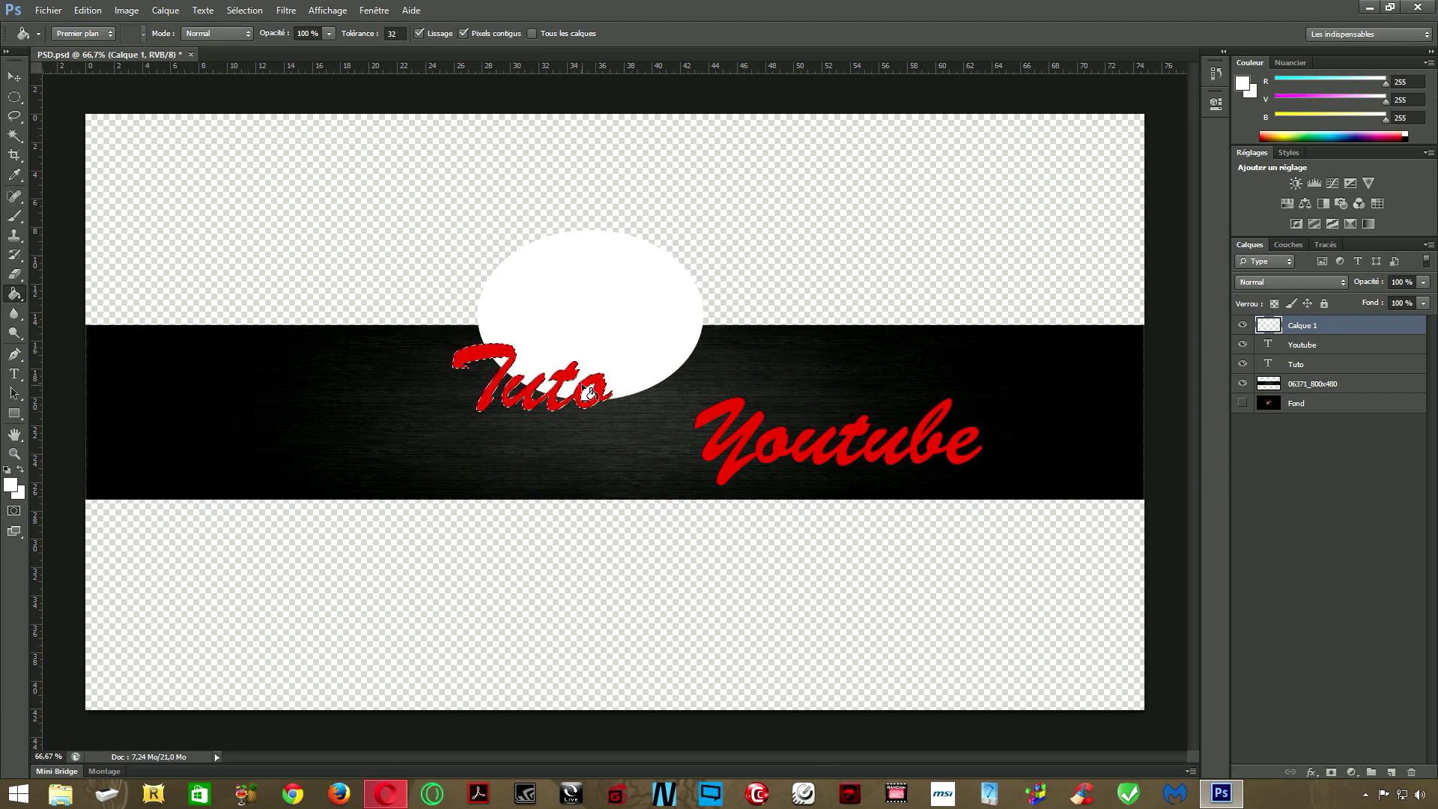
key(ctrl+z)
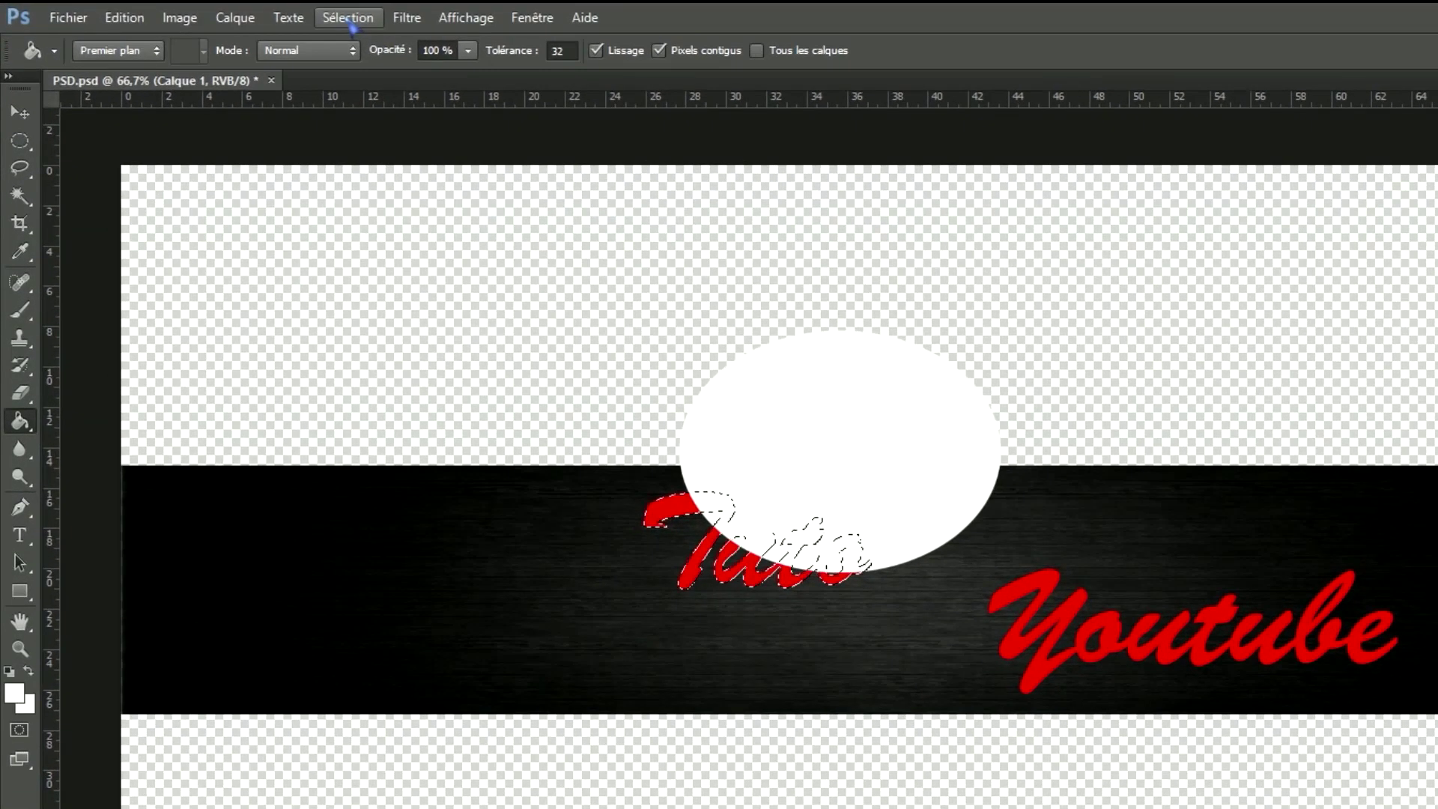
Invert the Tuto outline selection, delete the part of the white ellipse outside the letters, and deselect
click(350, 21)
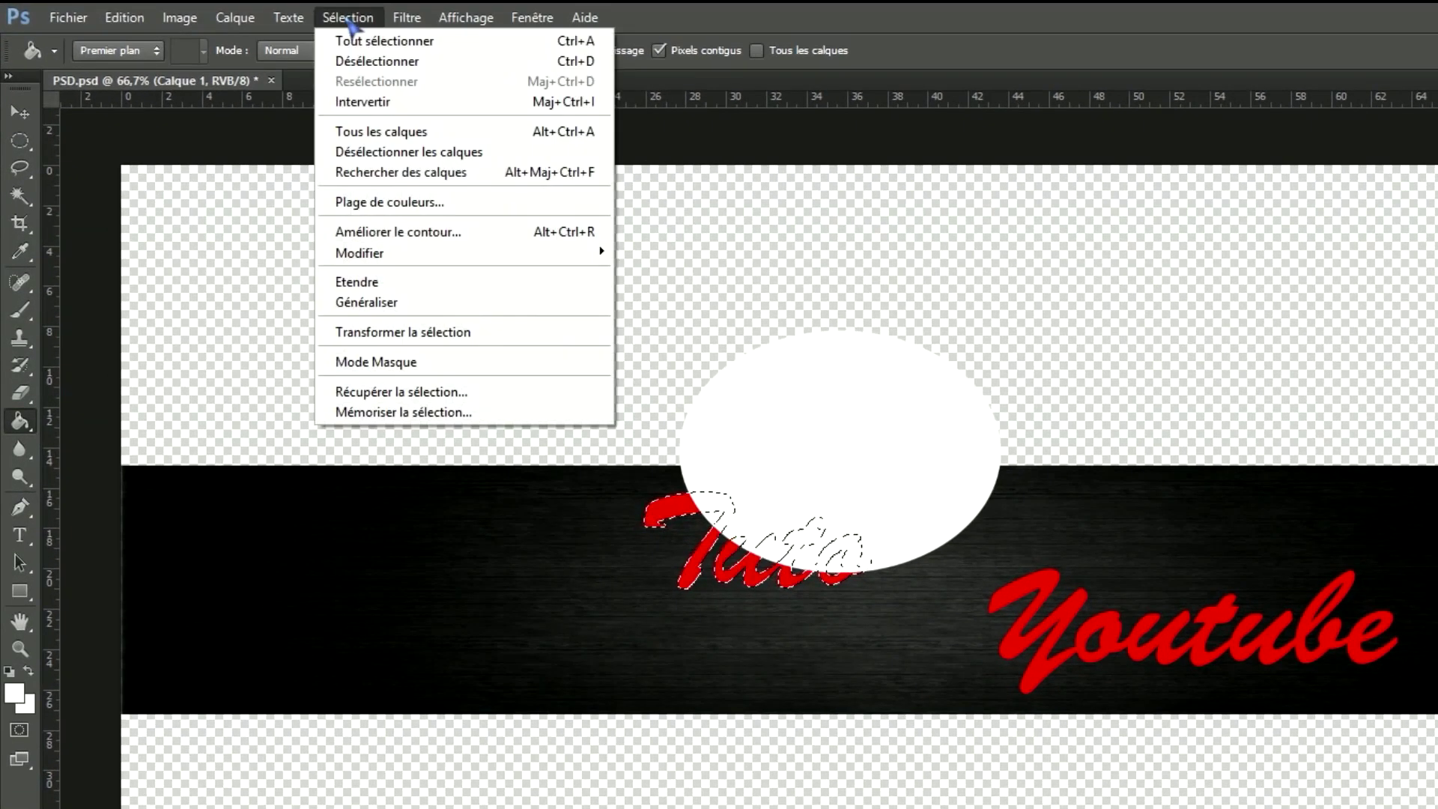
click(367, 103)
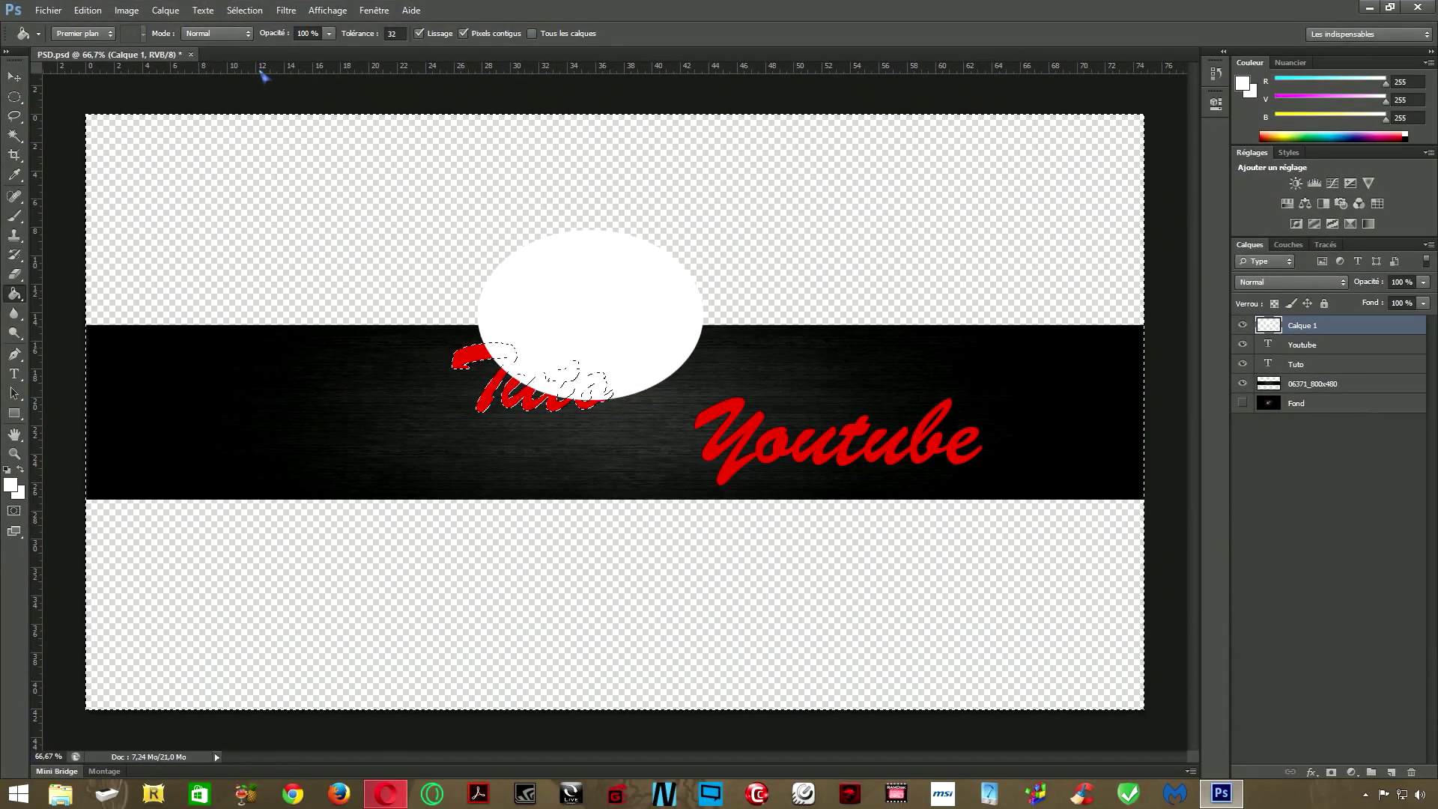
key(Delete)
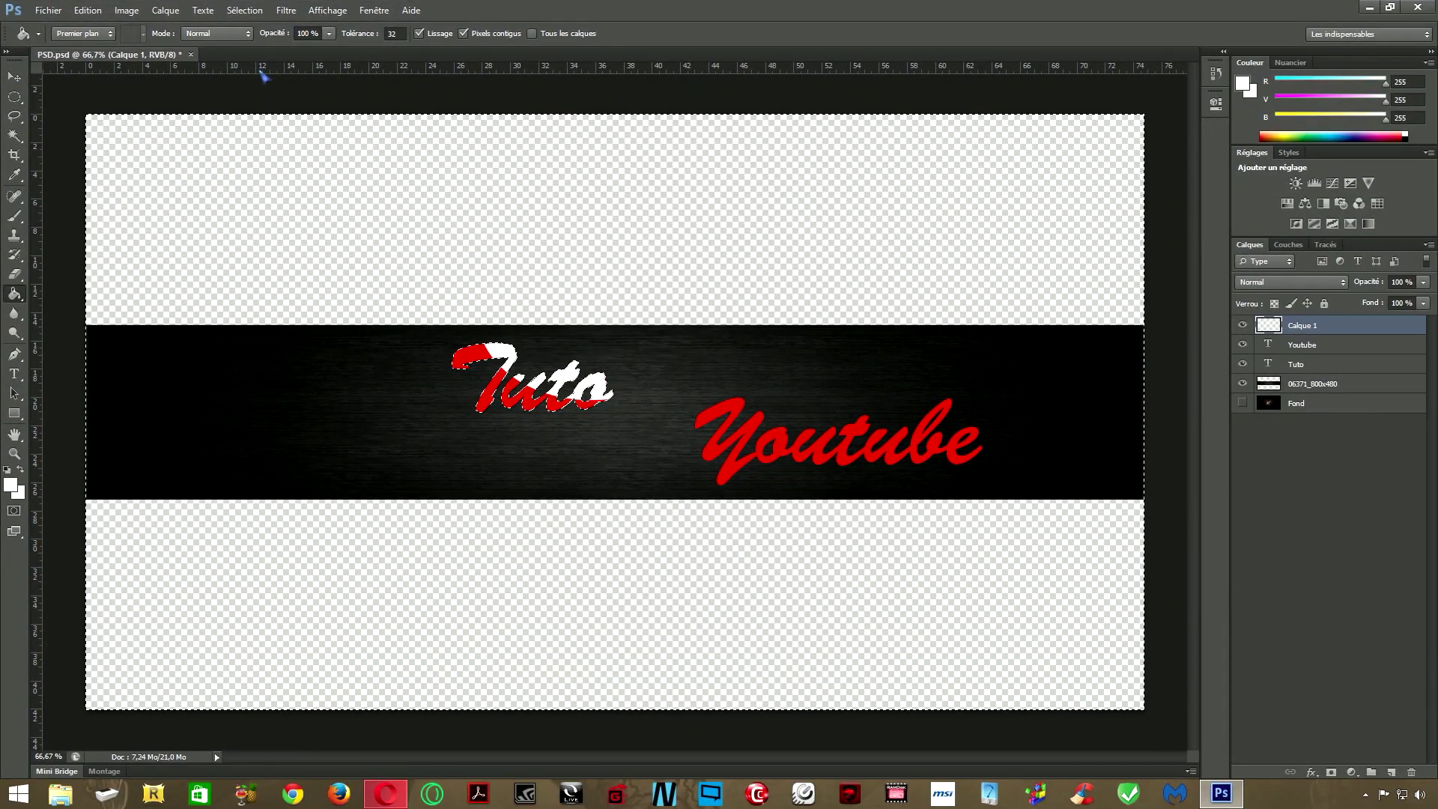
key(ctrl+d)
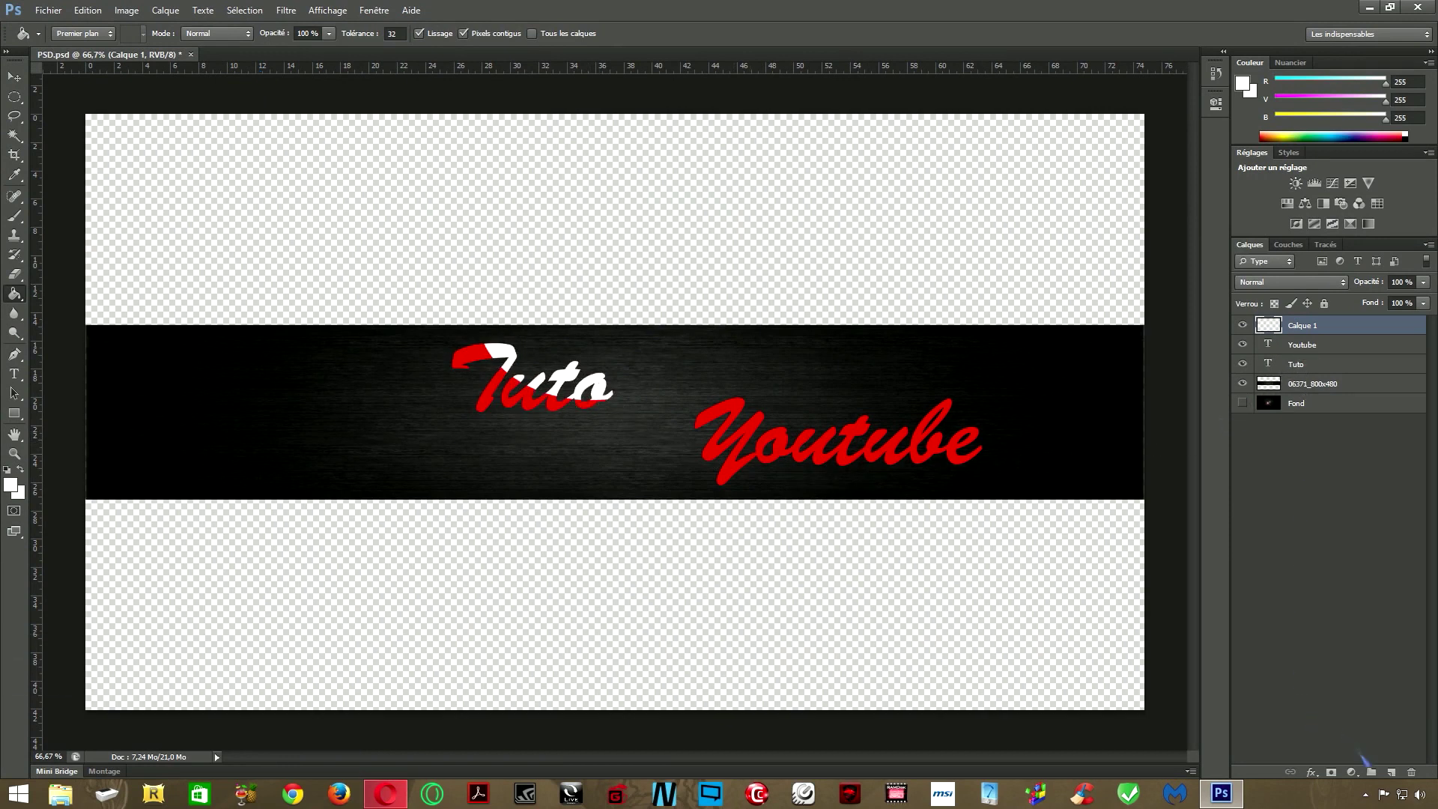
On a new layer, place an elliptical selection about 24 cm wide and 7.5 cm high over the Youtube text's lower part and fill it white
click(1391, 772)
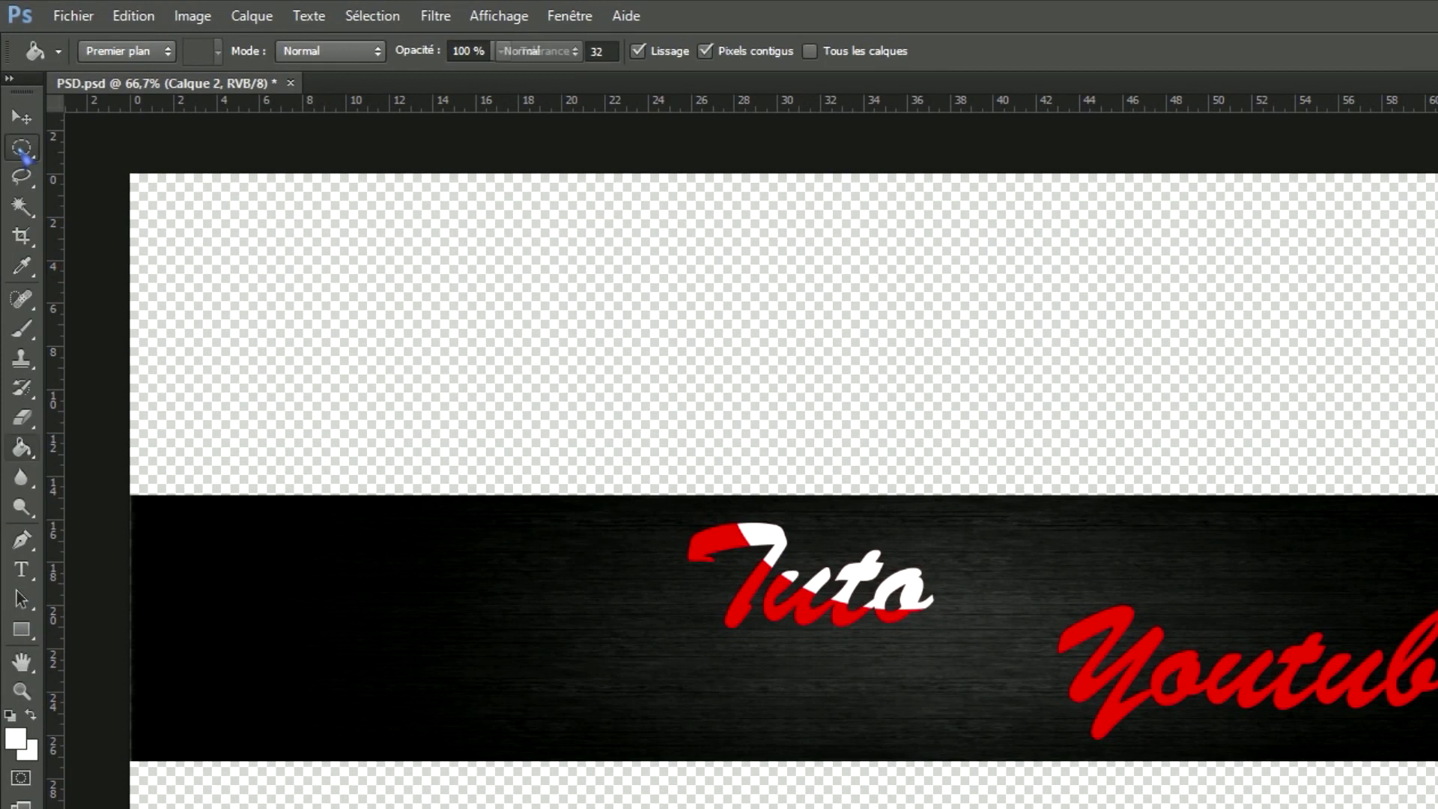
click(22, 154)
drag(478, 659, 1003, 808)
drag(783, 758, 571, 662)
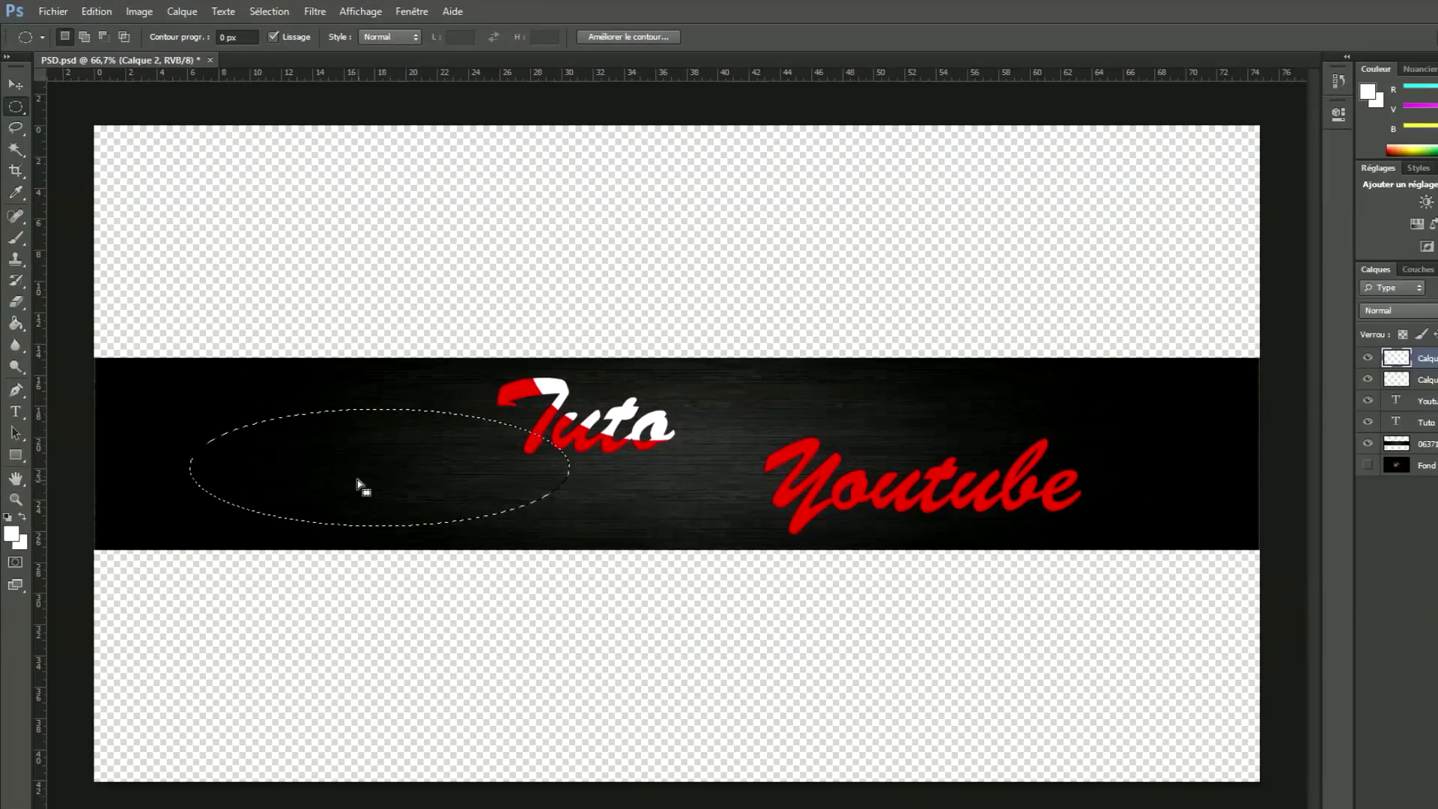
drag(357, 480, 903, 551)
drag(820, 500, 835, 507)
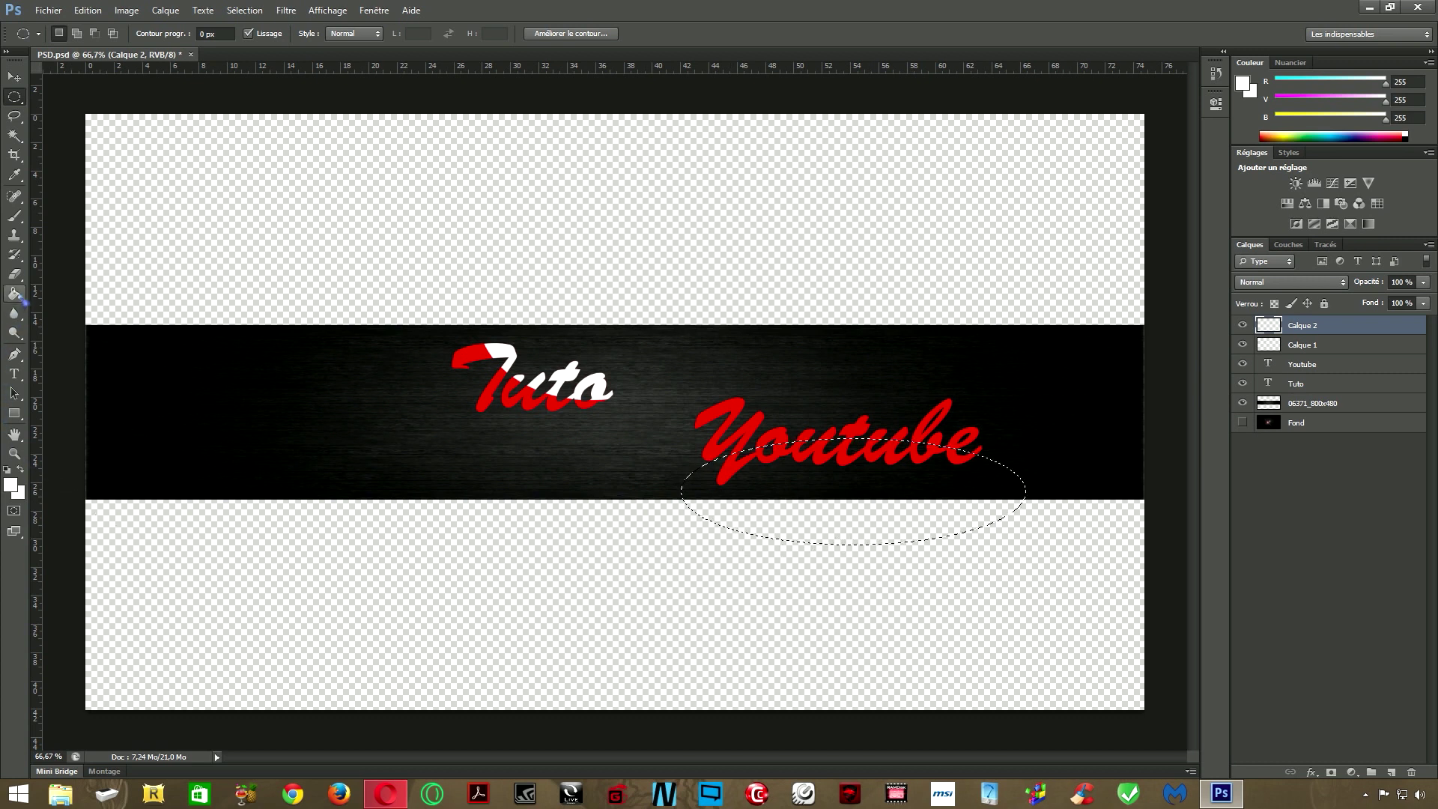
click(14, 294)
click(858, 493)
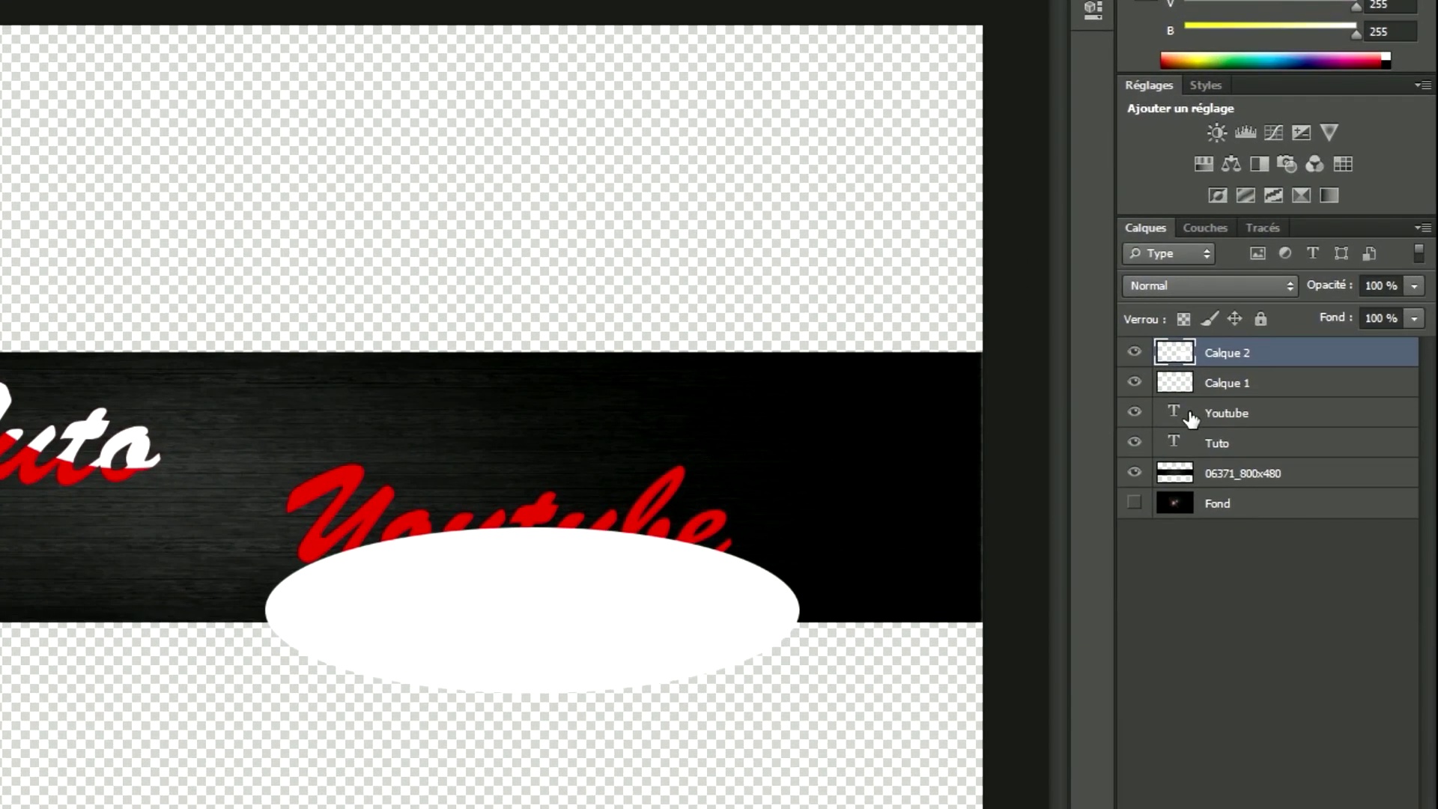
Load the Youtube text's outline as a selection, invert it to delete the white ellipse outside the letters on Calque 2, and deselect
drag(1194, 433, 1177, 419)
ctrl+click(1174, 414)
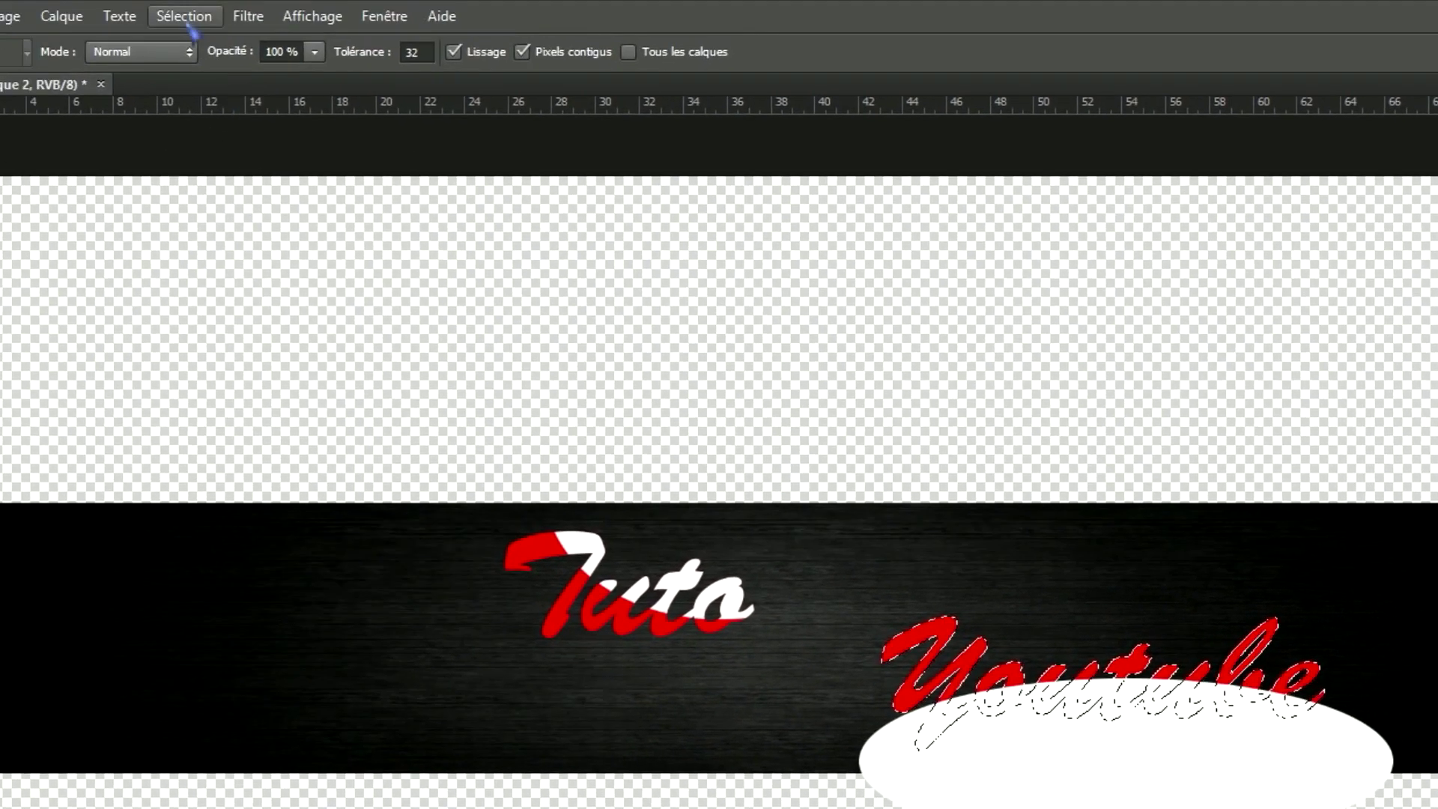
click(184, 15)
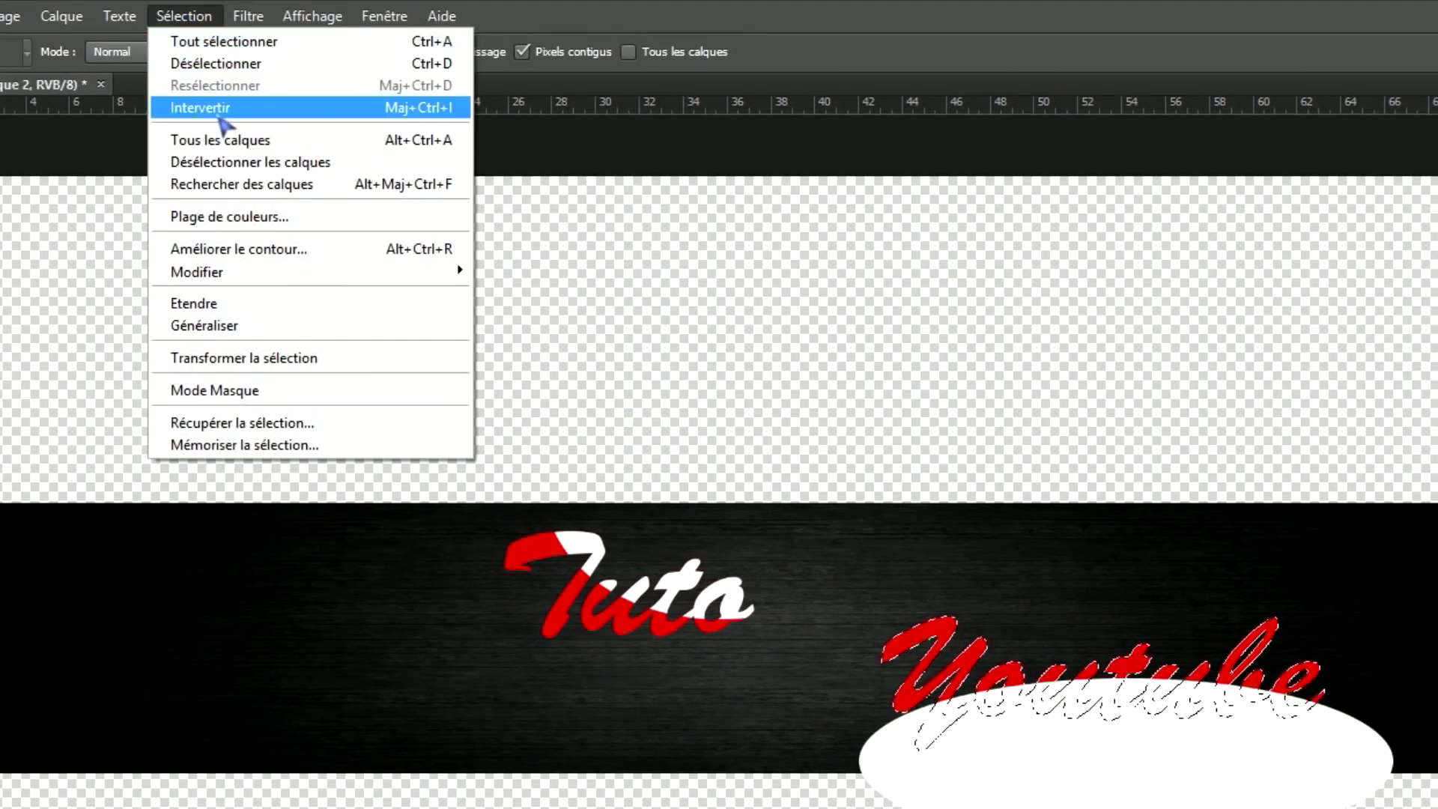
click(217, 111)
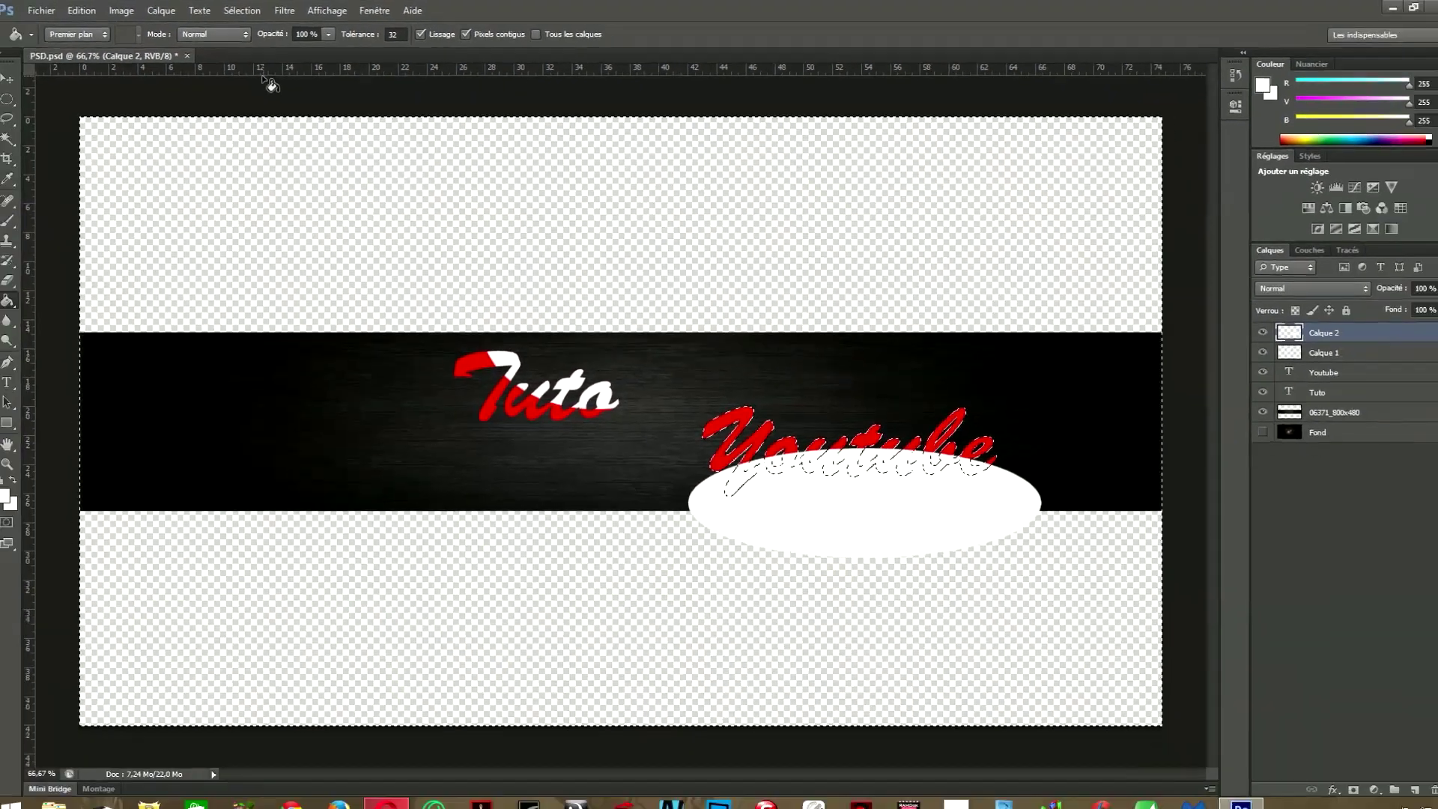
key(Delete)
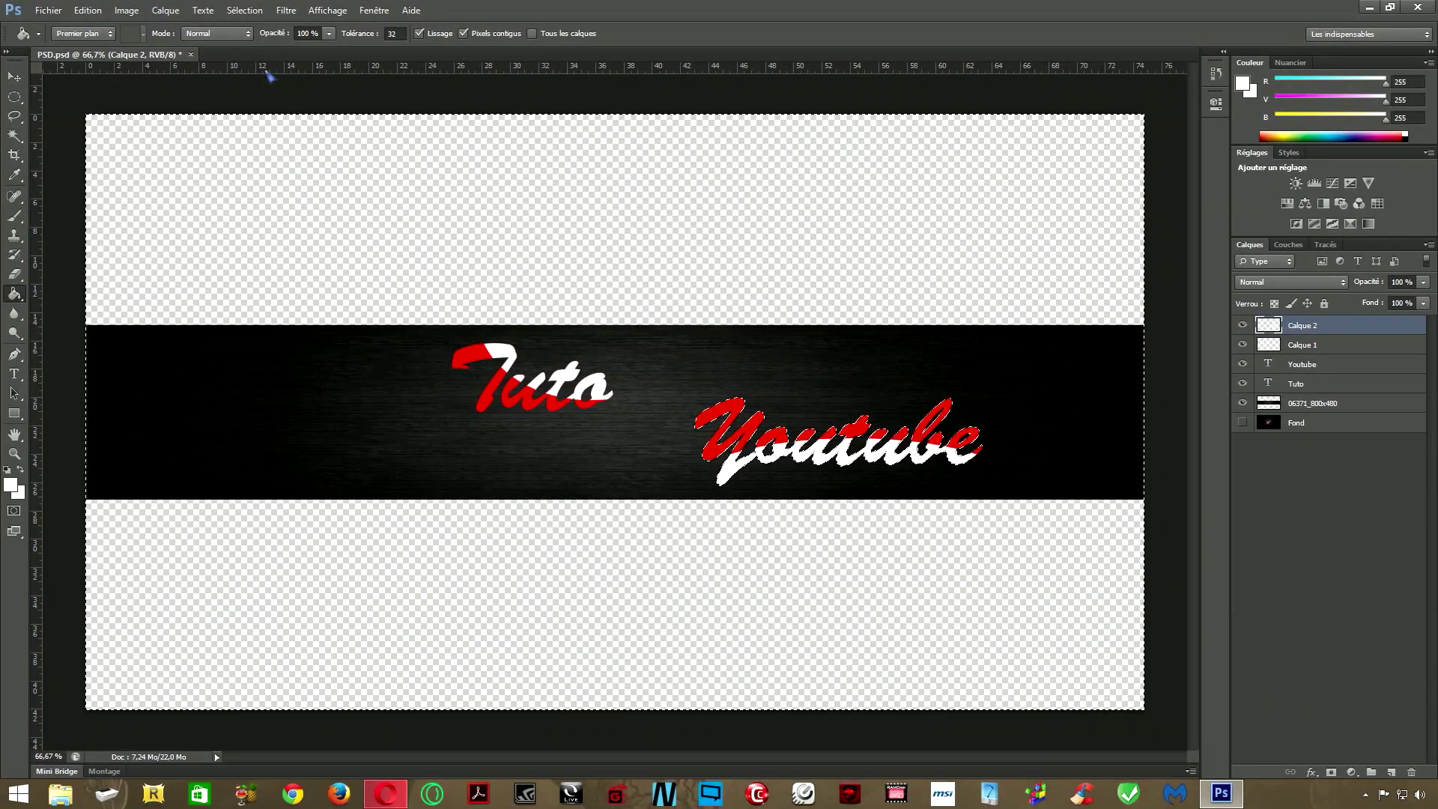
key(ctrl+d)
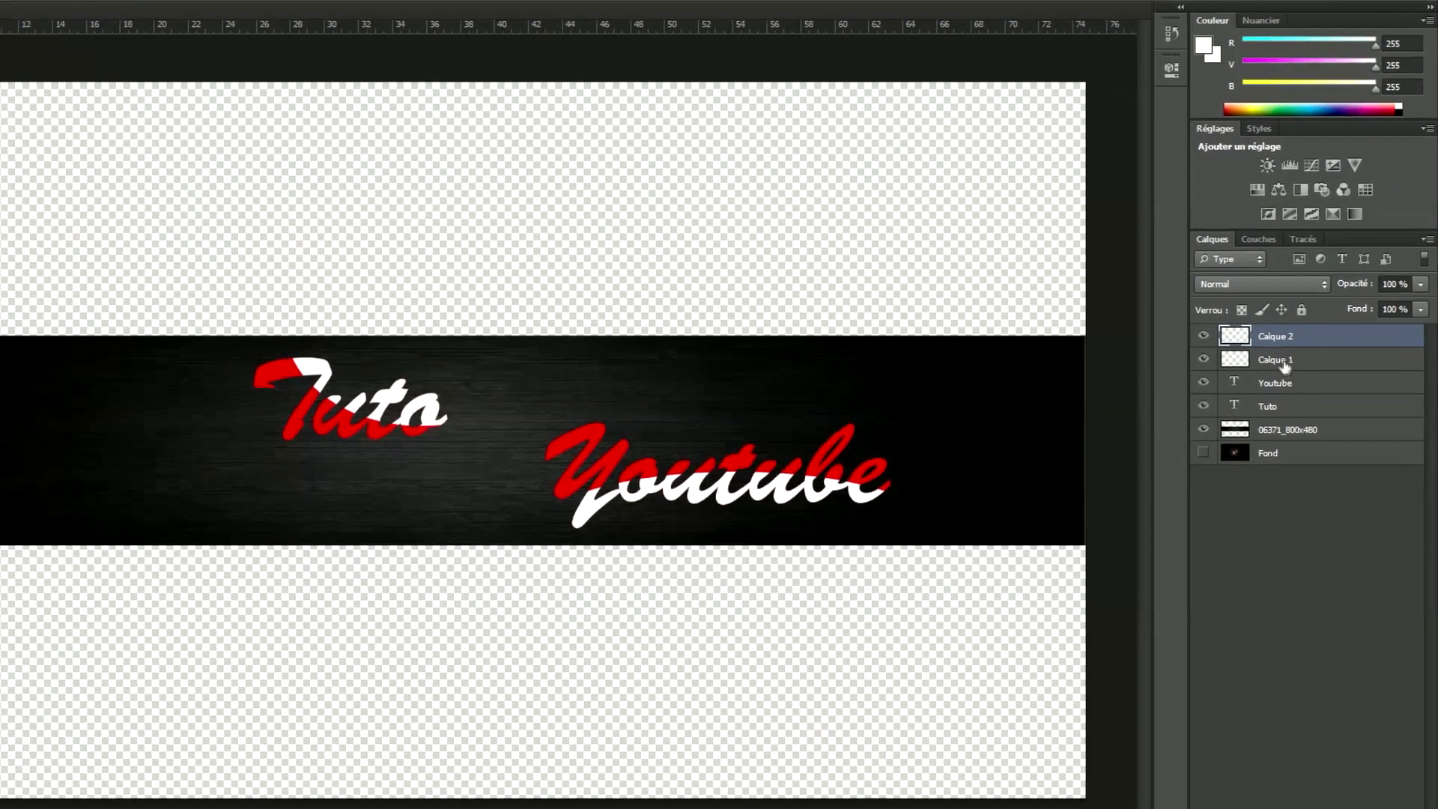
Select the Calque 2, Calque 1, Youtube and Tuto layers together
click(1301, 345)
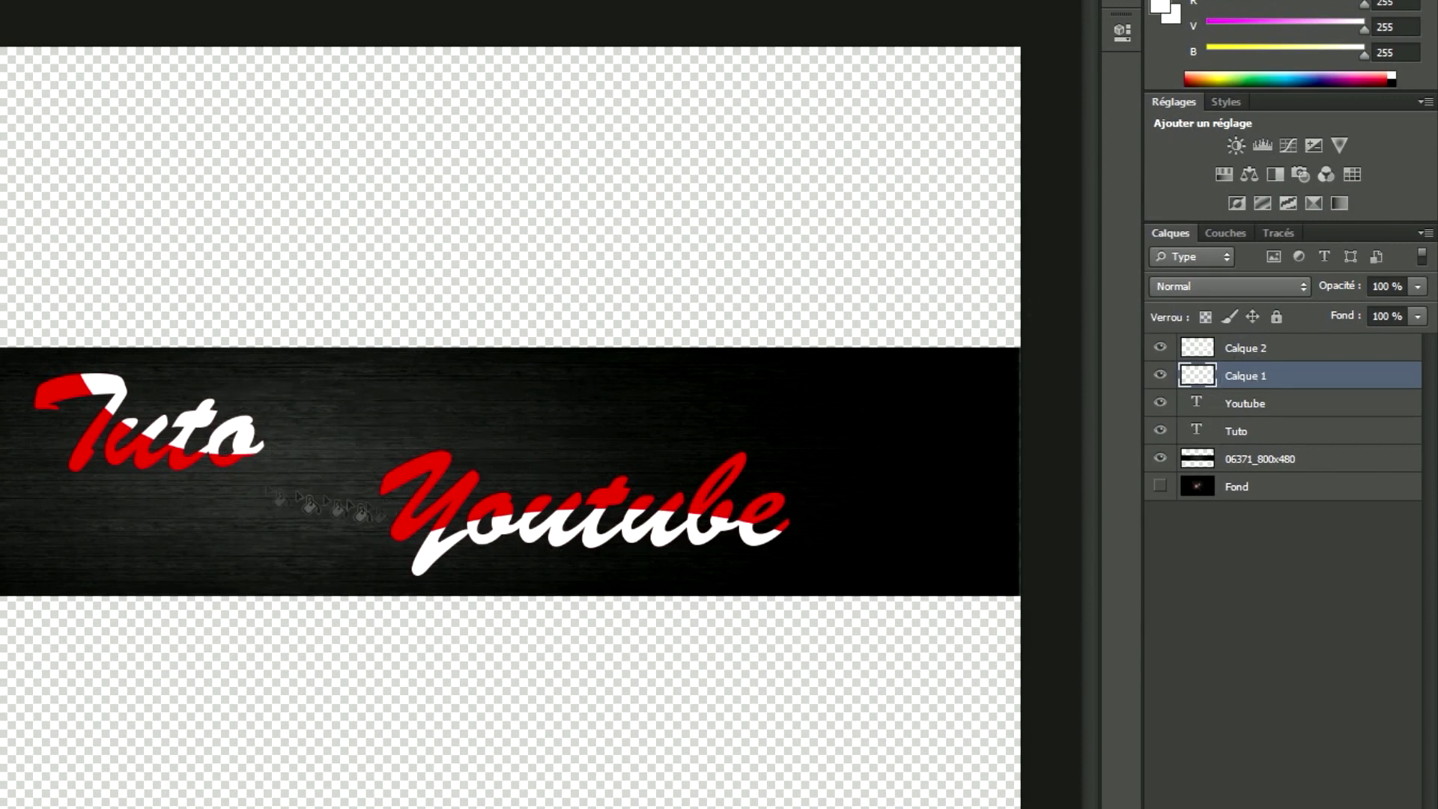
shift+click(1263, 352)
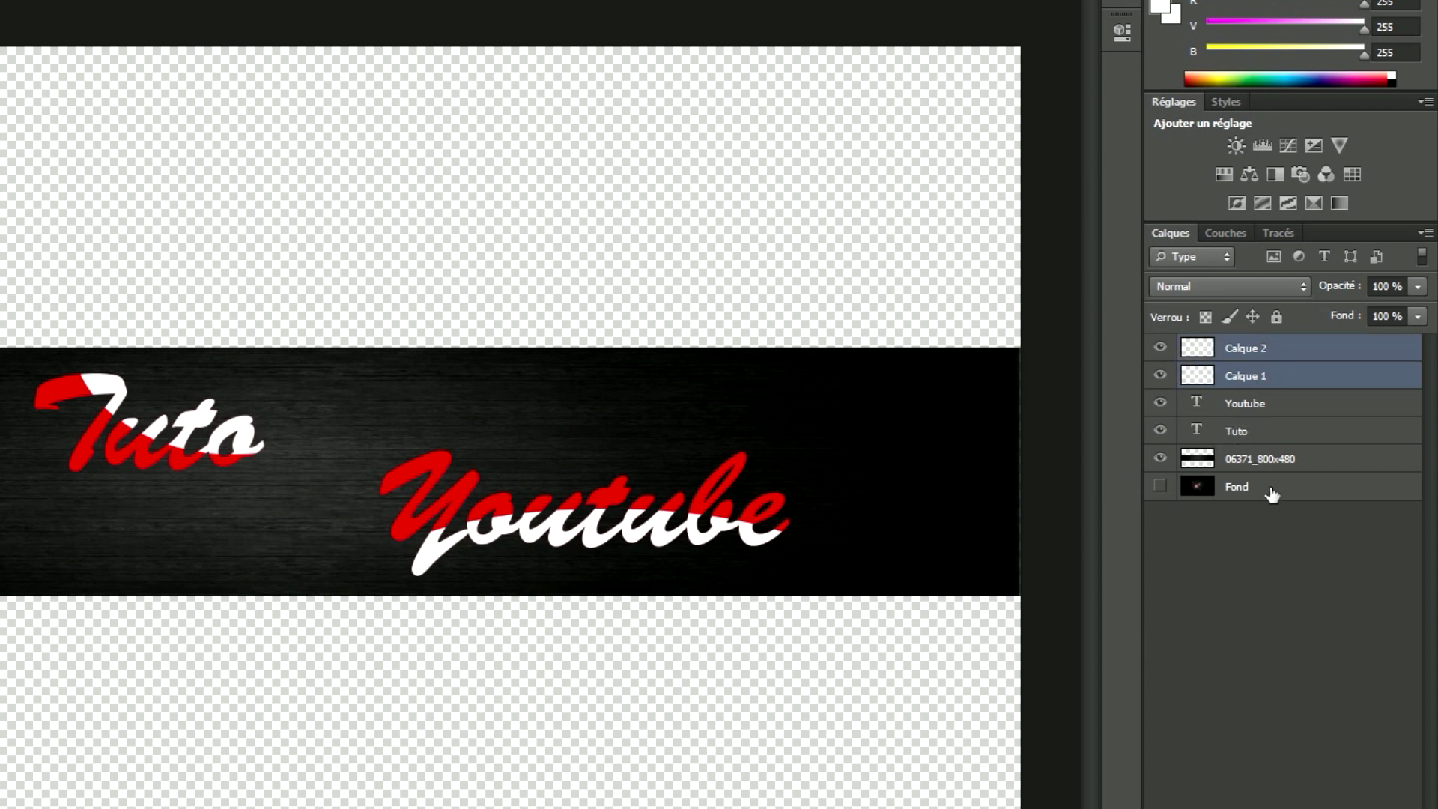
shift+click(1246, 405)
shift+click(1244, 435)
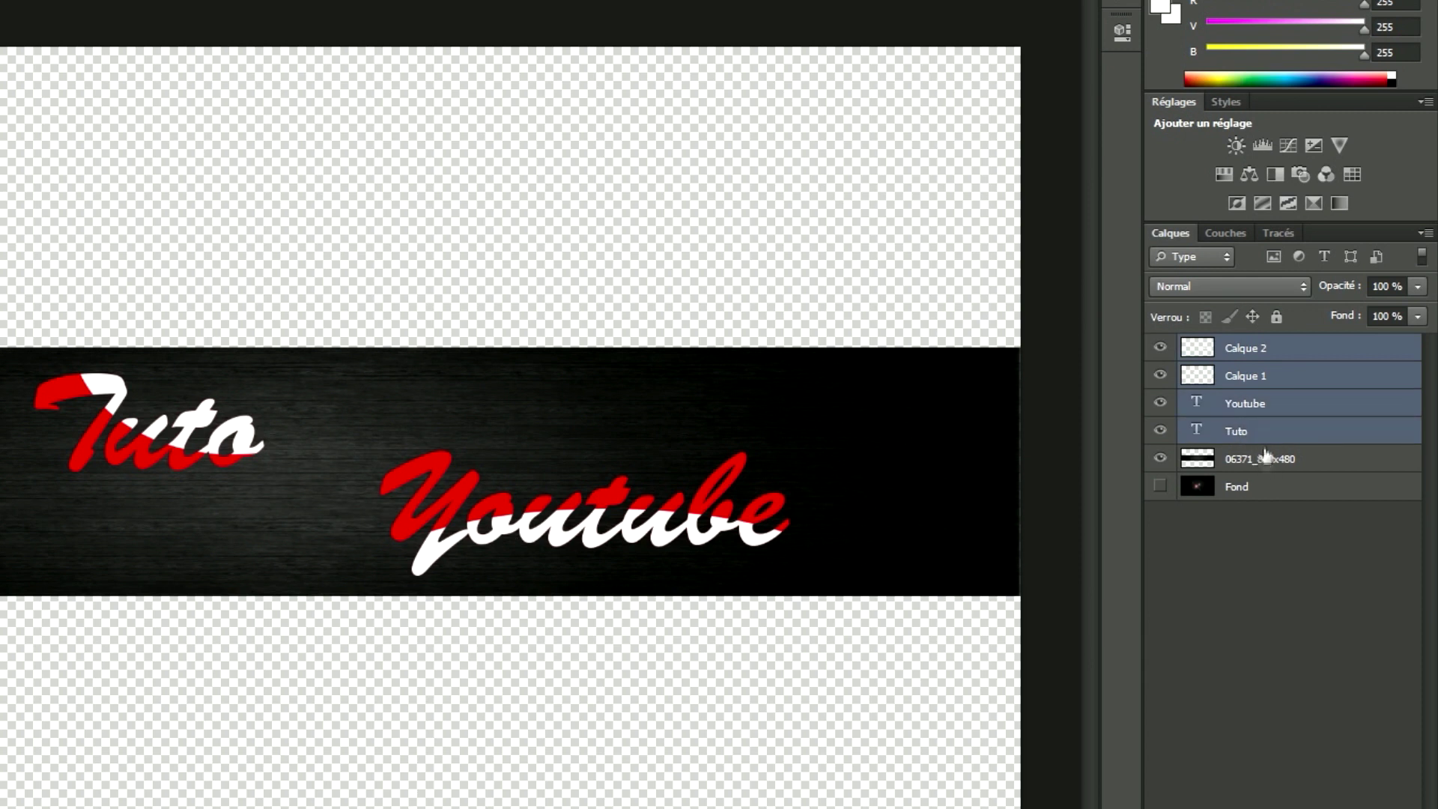
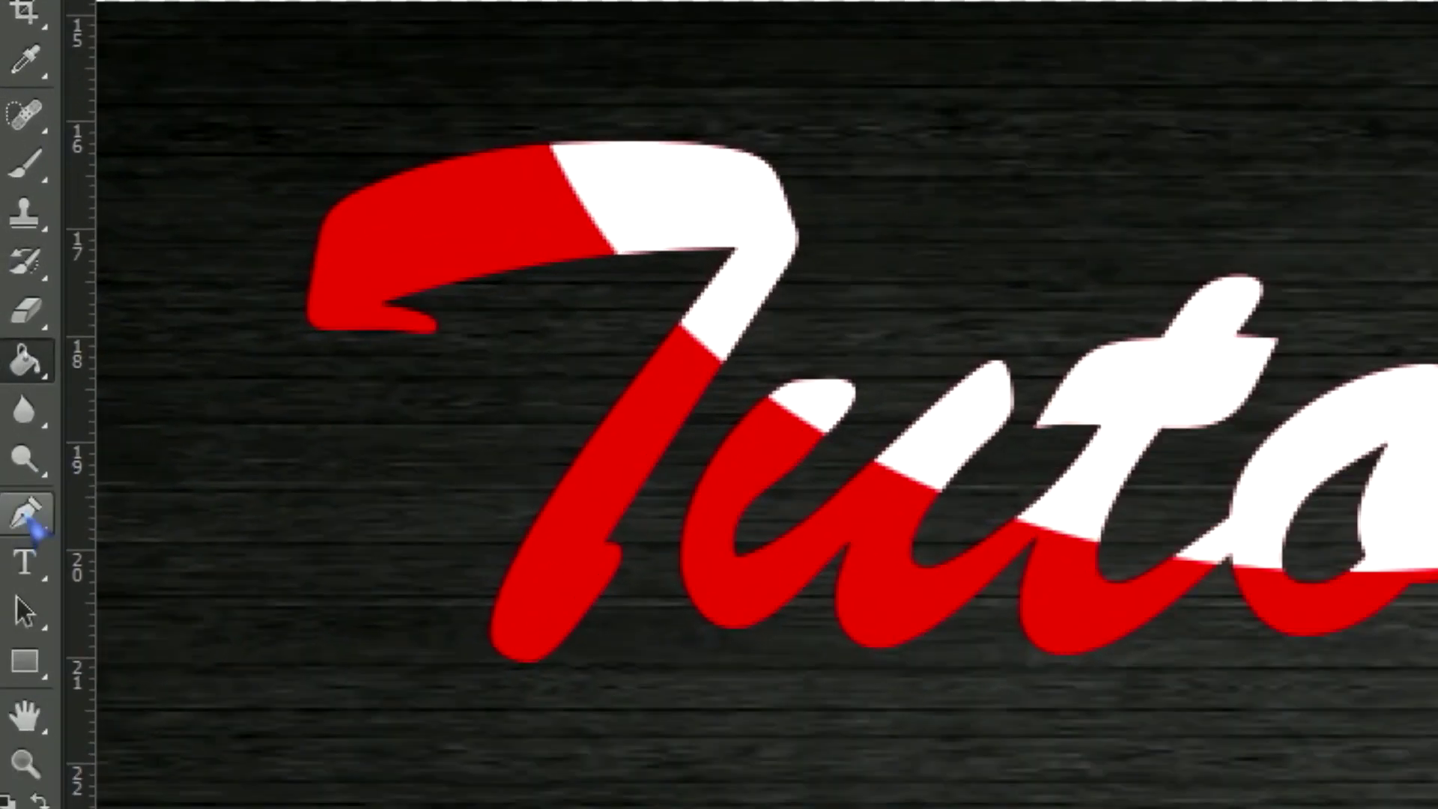
With the Pen tool, draw a thin closed triangular path about 20 cm long, running horizontally from the lower-left tip of the T in Tuto
click(26, 513)
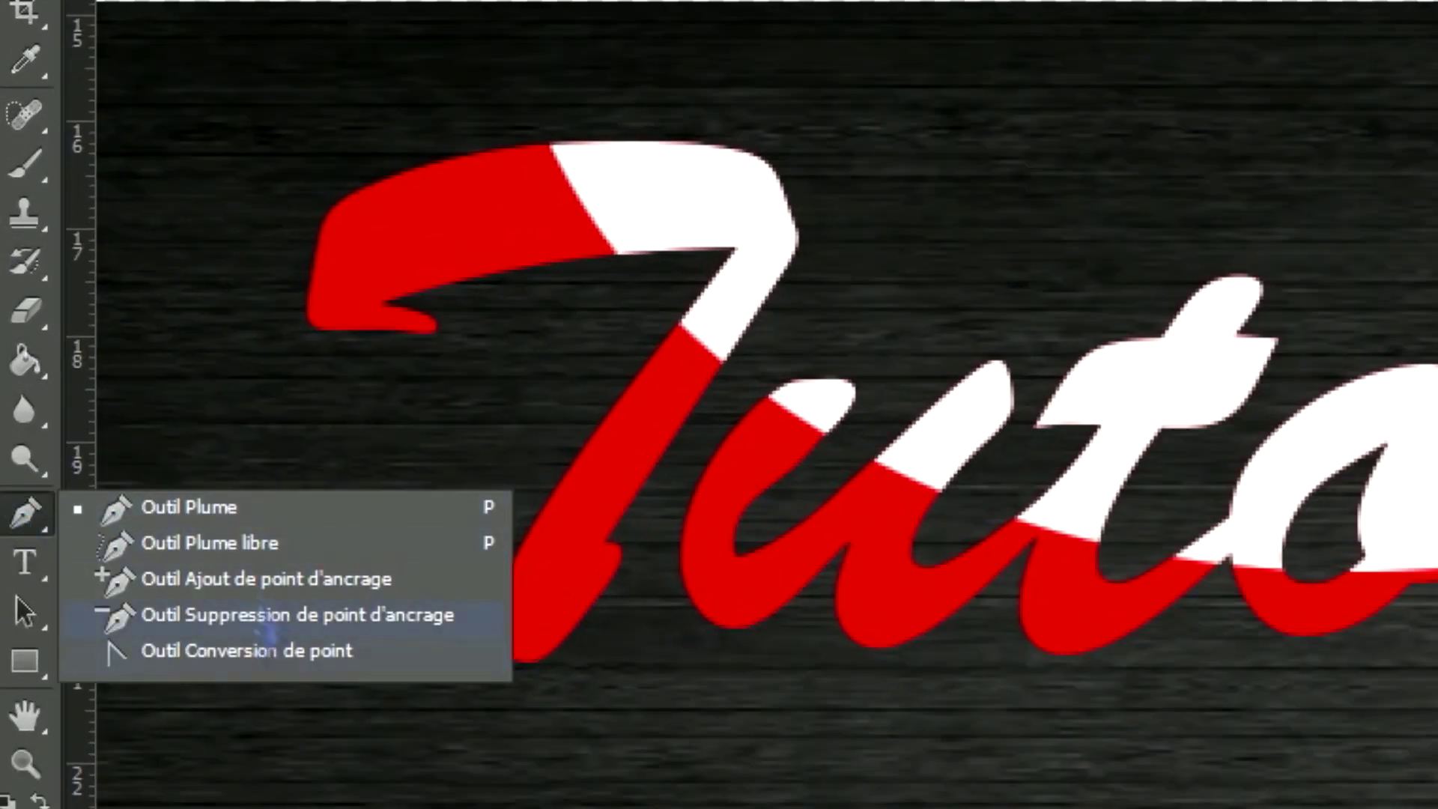
click(239, 508)
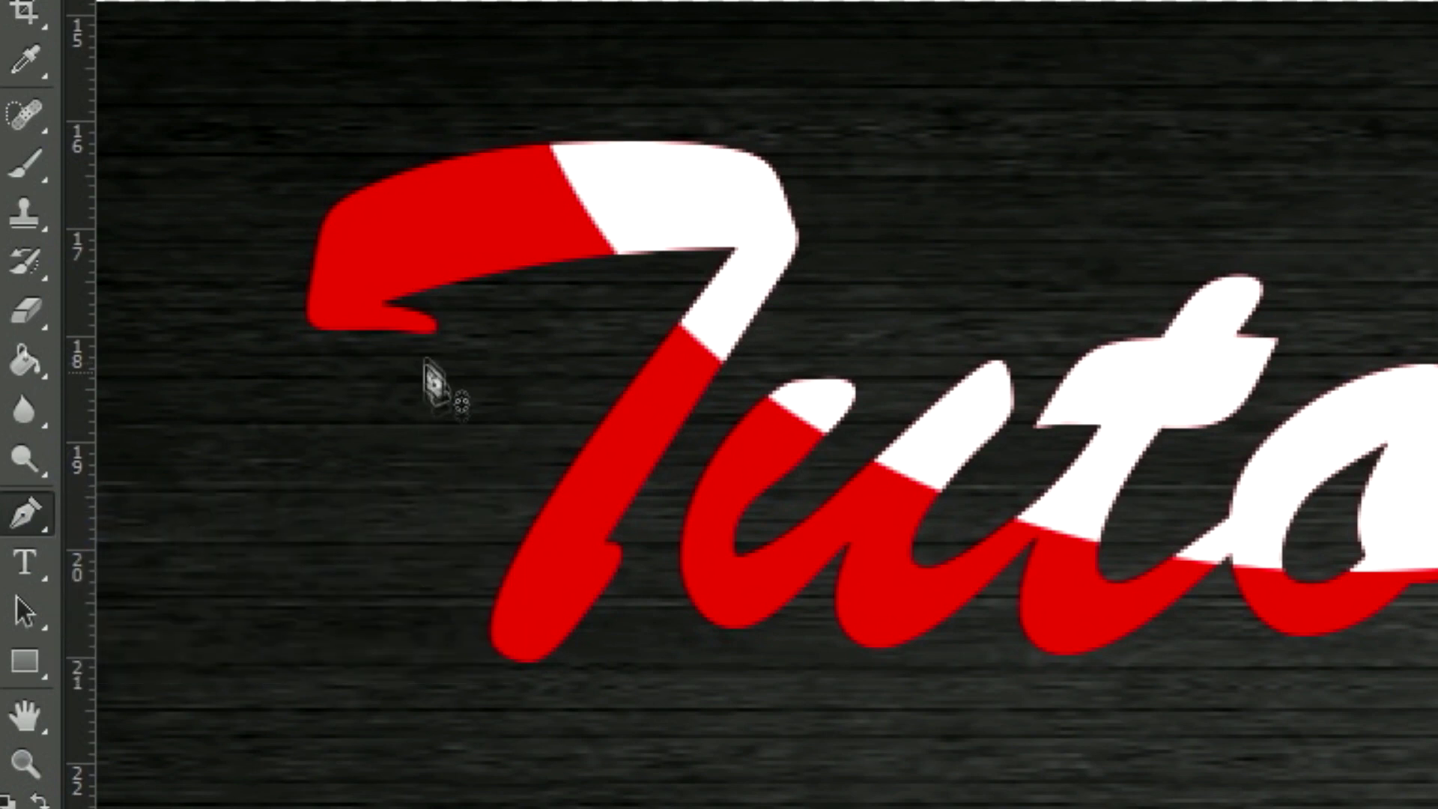
click(353, 330)
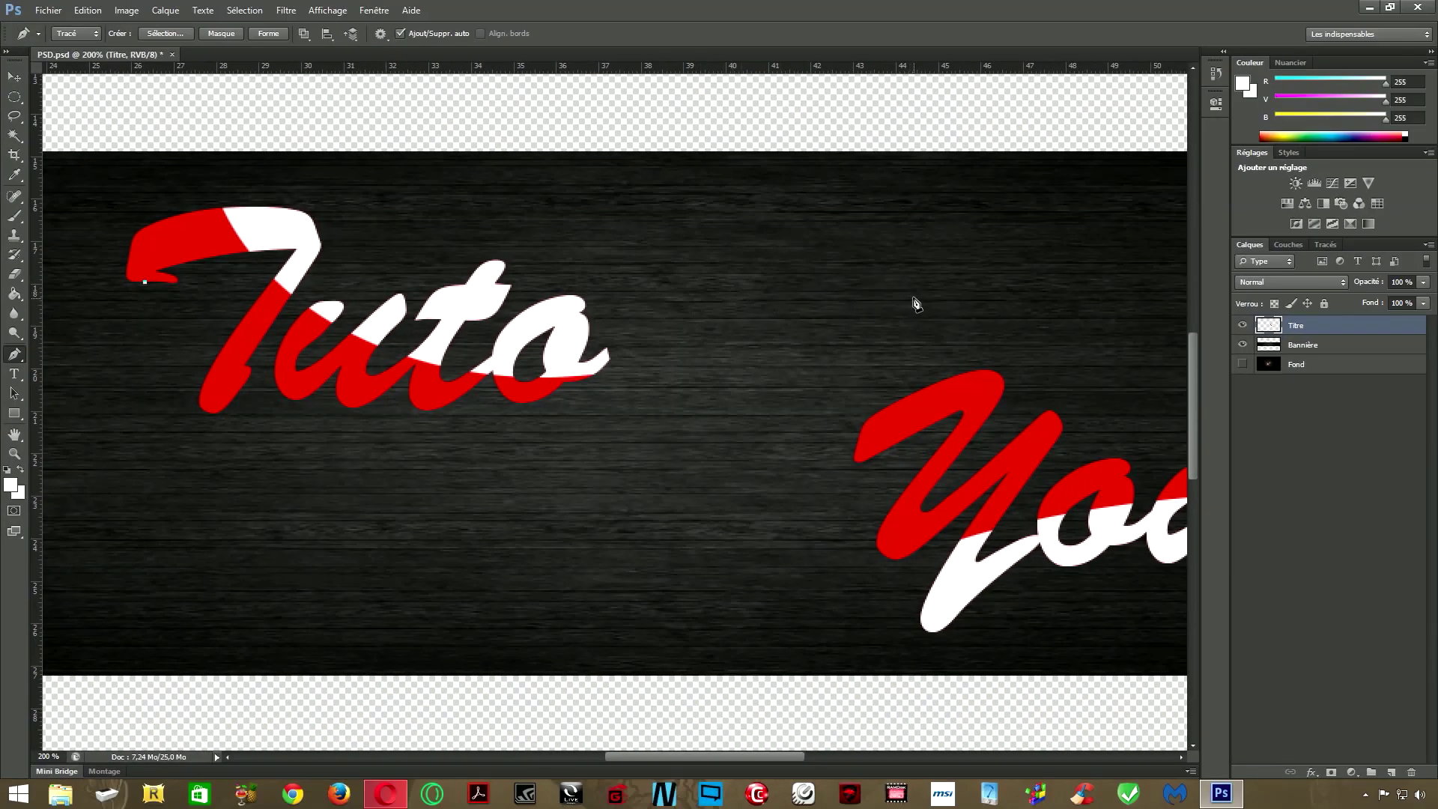
key(shift)
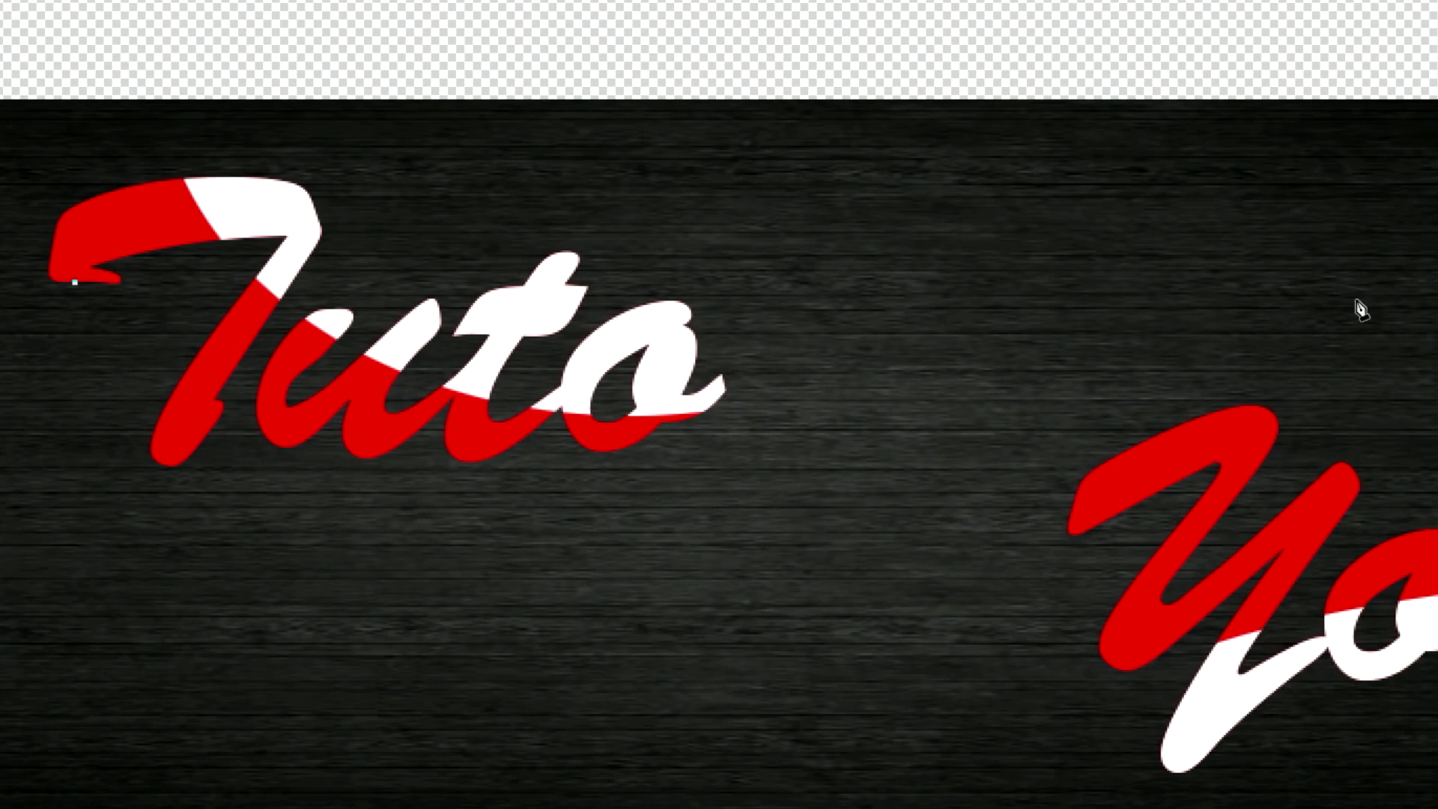
click(1358, 282)
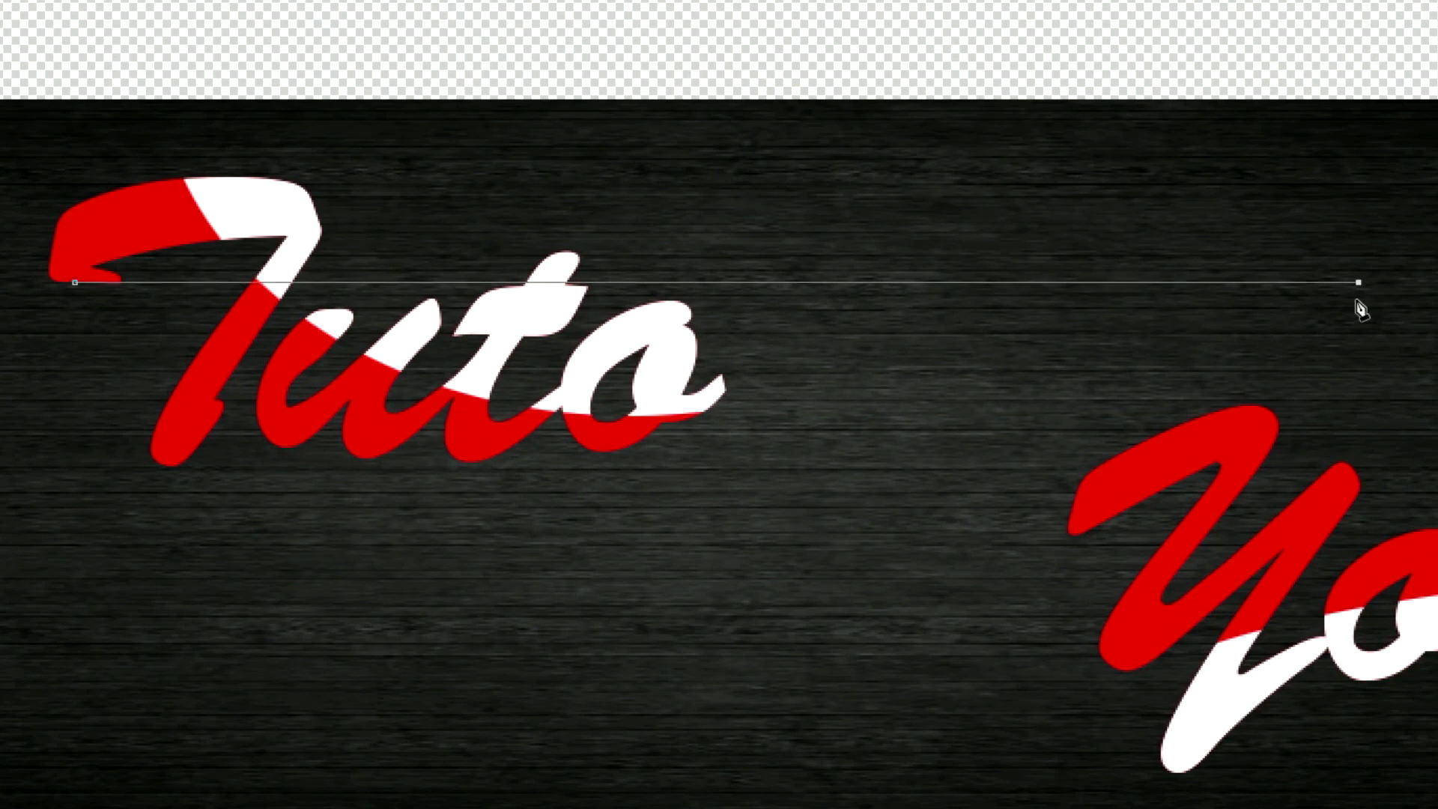
click(89, 266)
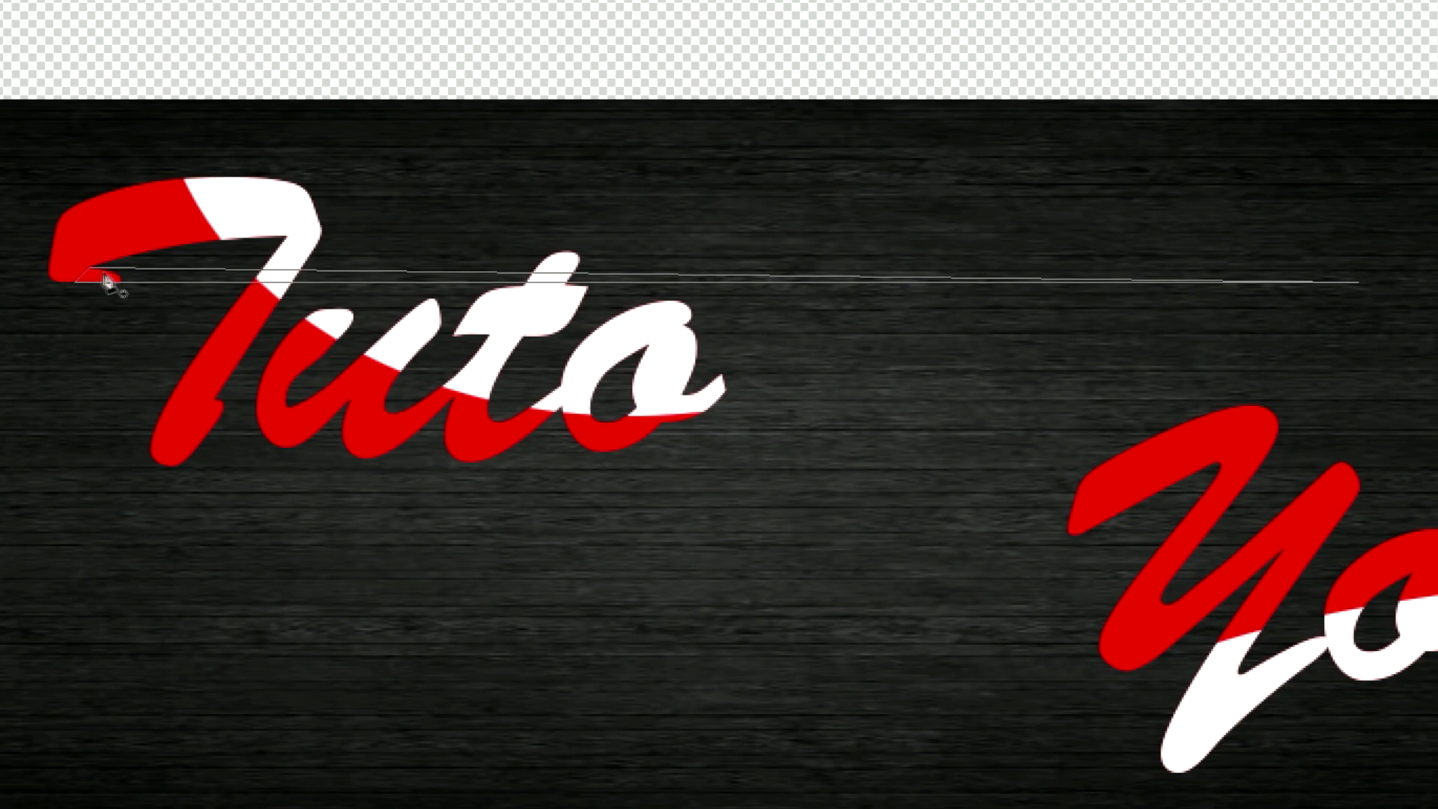
click(75, 283)
Convert the thin triangular path into a new selection with smoothed edges
right_click(149, 280)
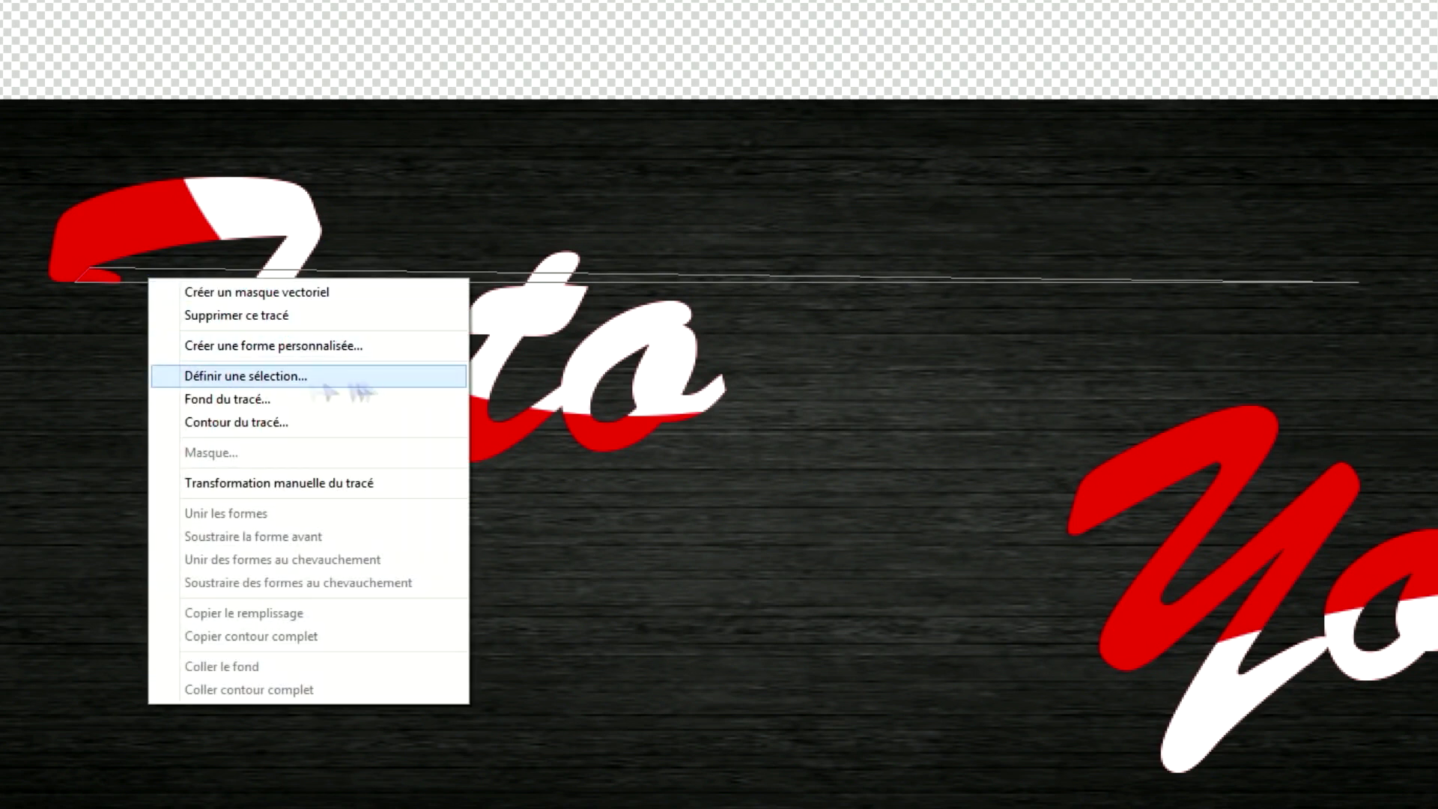
click(251, 381)
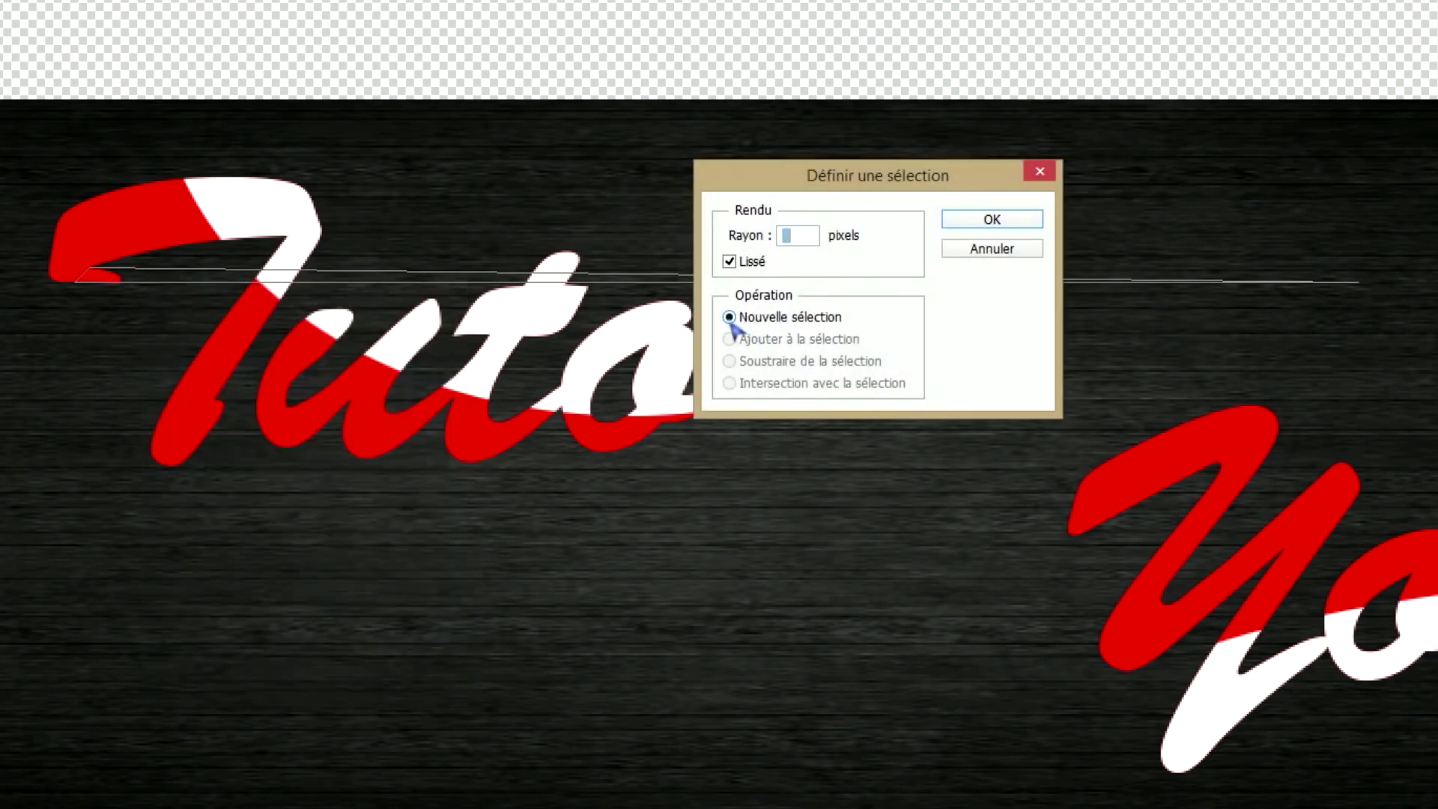
click(990, 227)
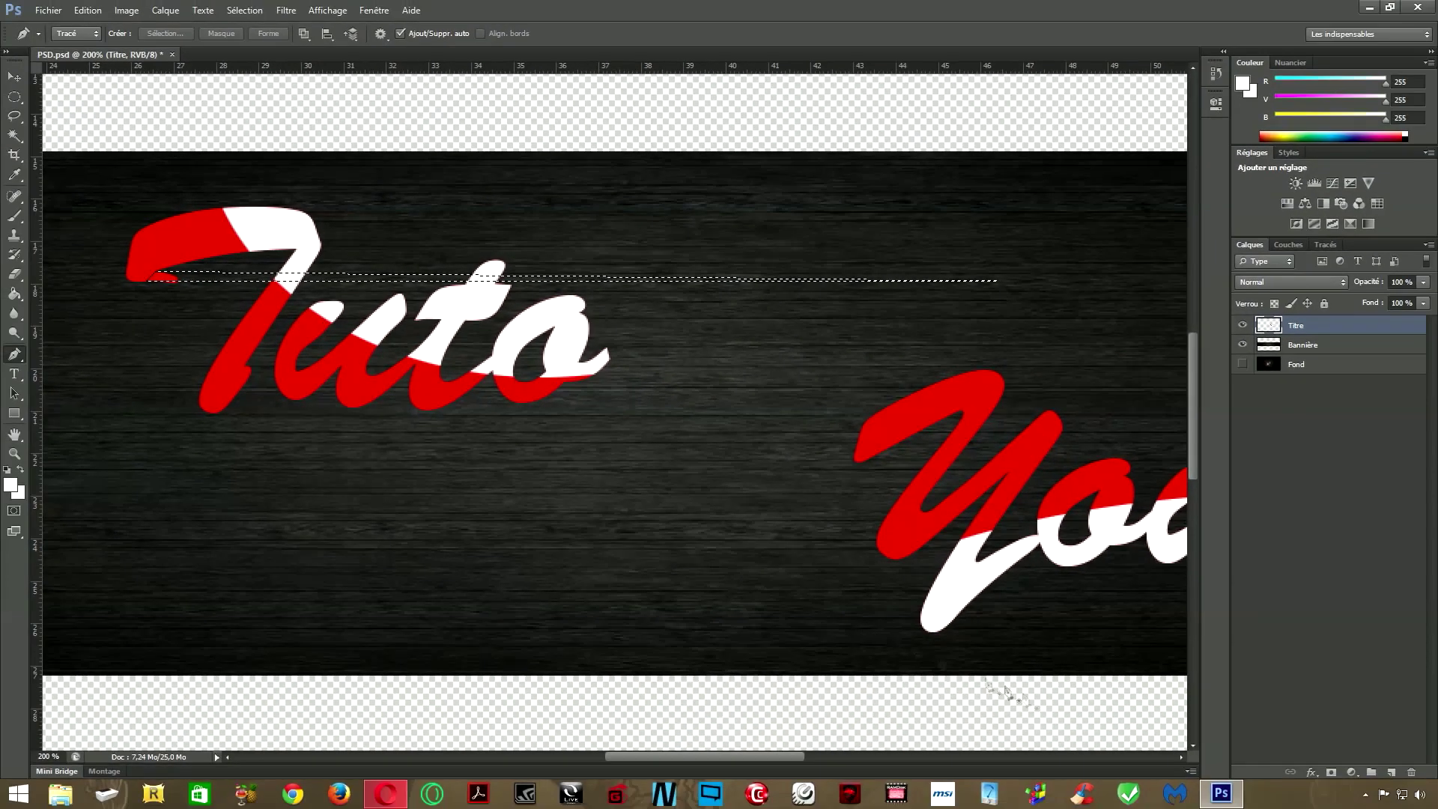
Add a new layer above Titre and set the foreground color to red fb0404, sampled from the T in Tuto
click(1391, 774)
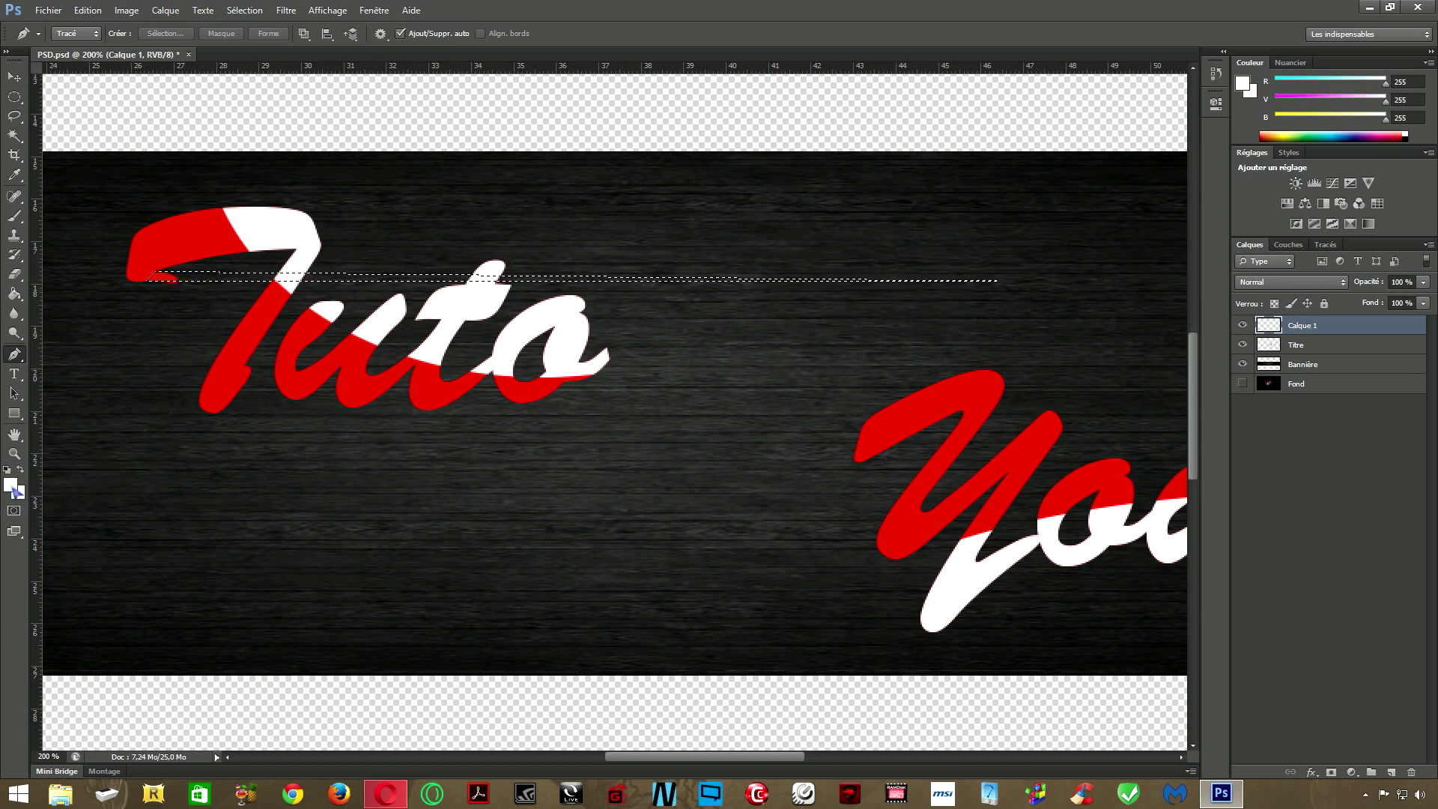
click(11, 486)
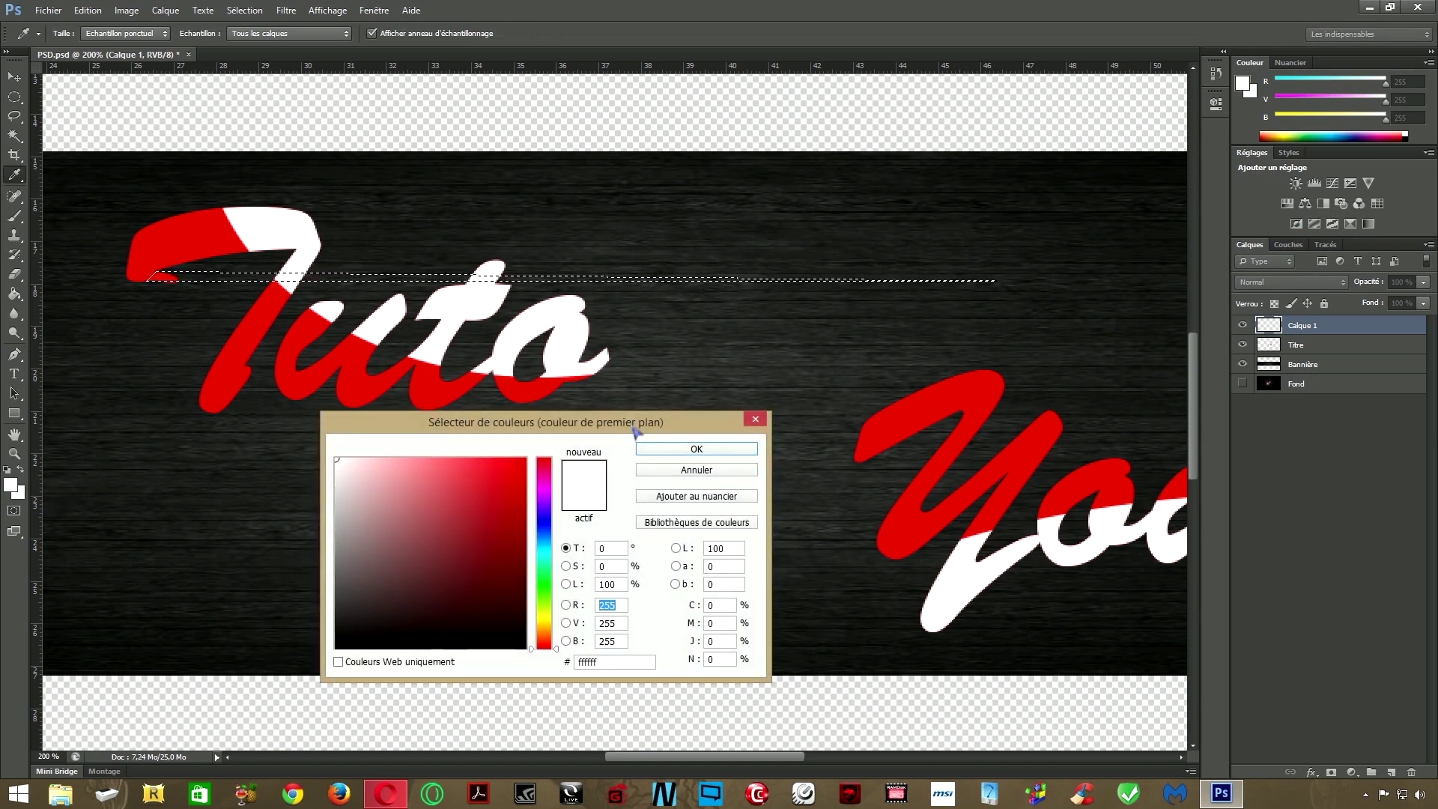
drag(635, 426, 667, 390)
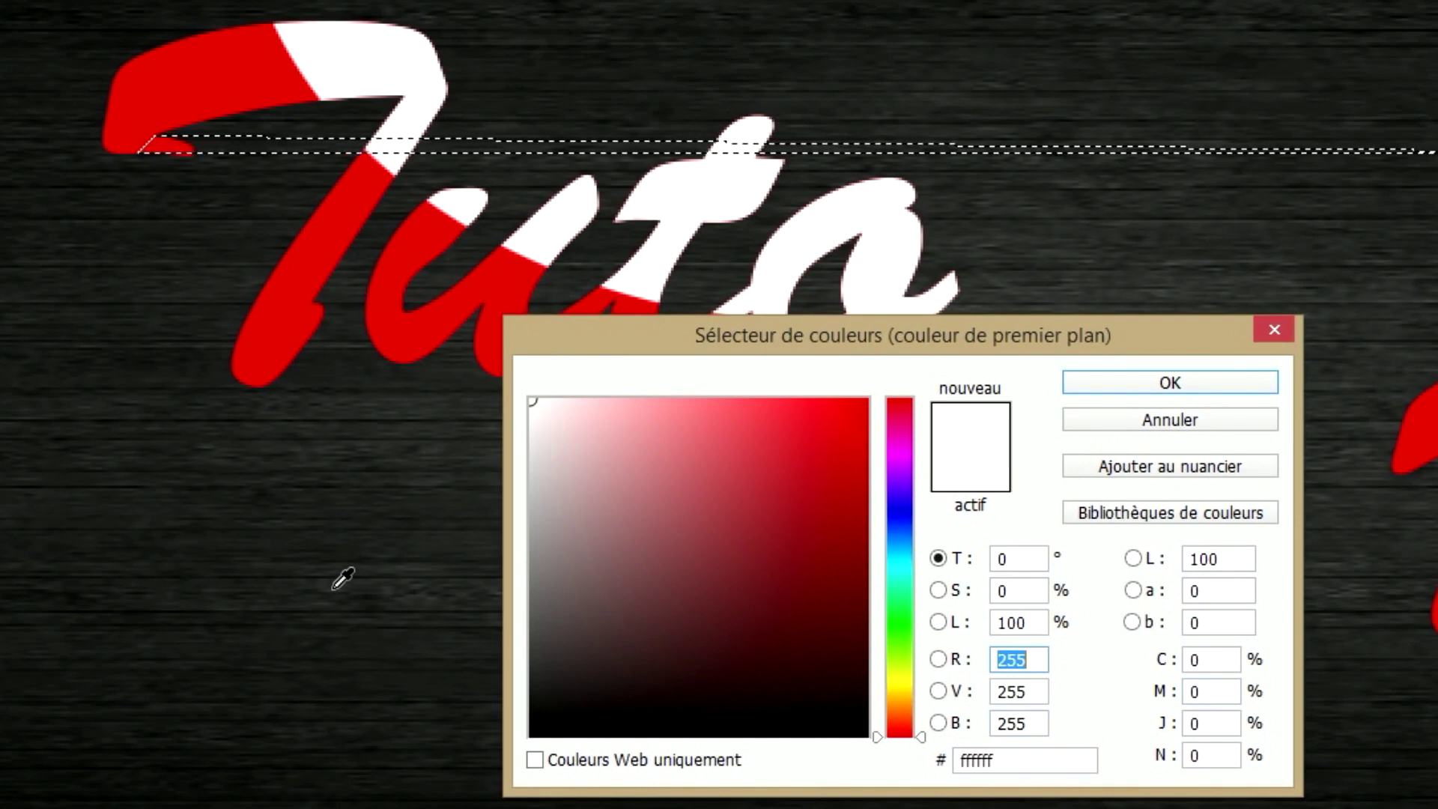
click(174, 83)
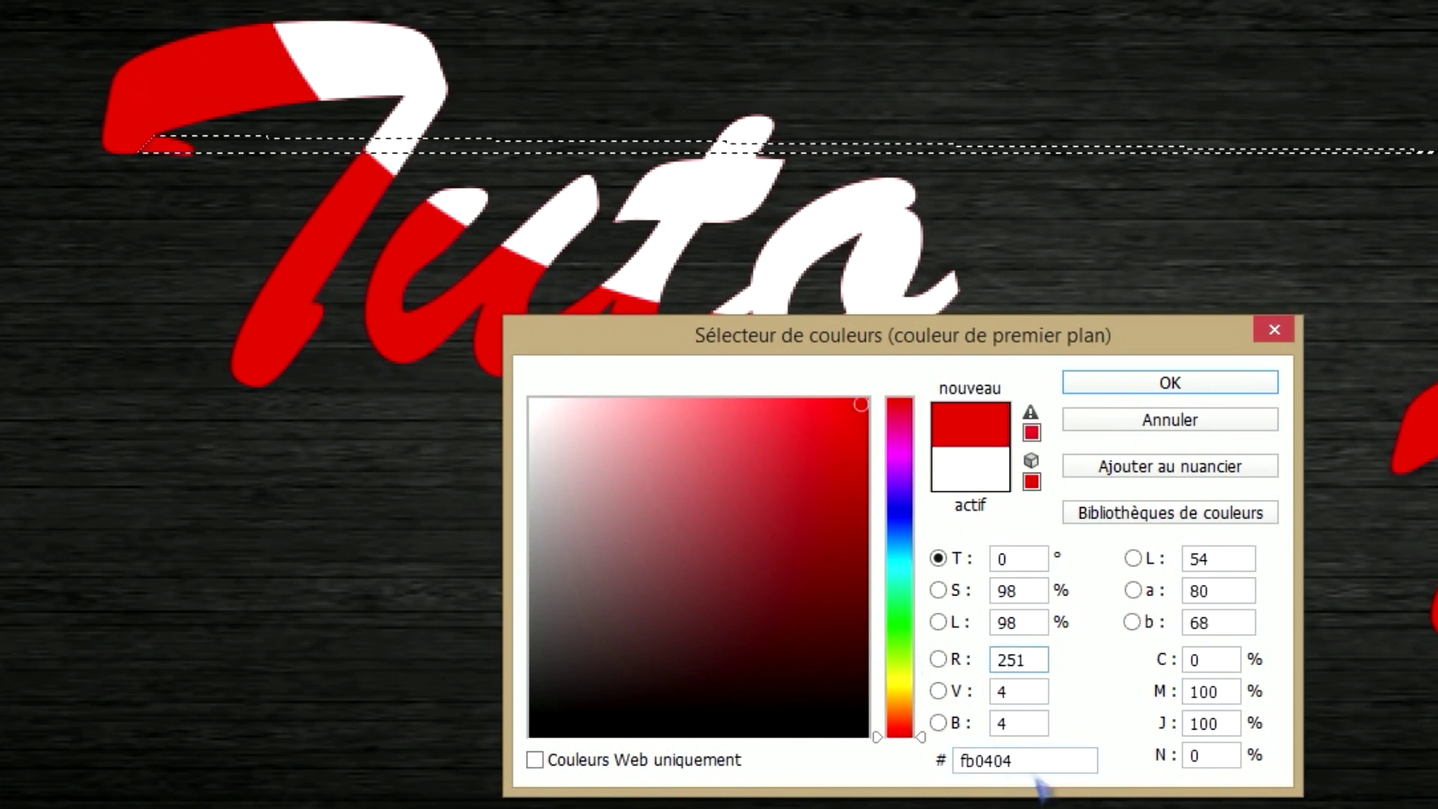
drag(1018, 760, 951, 757)
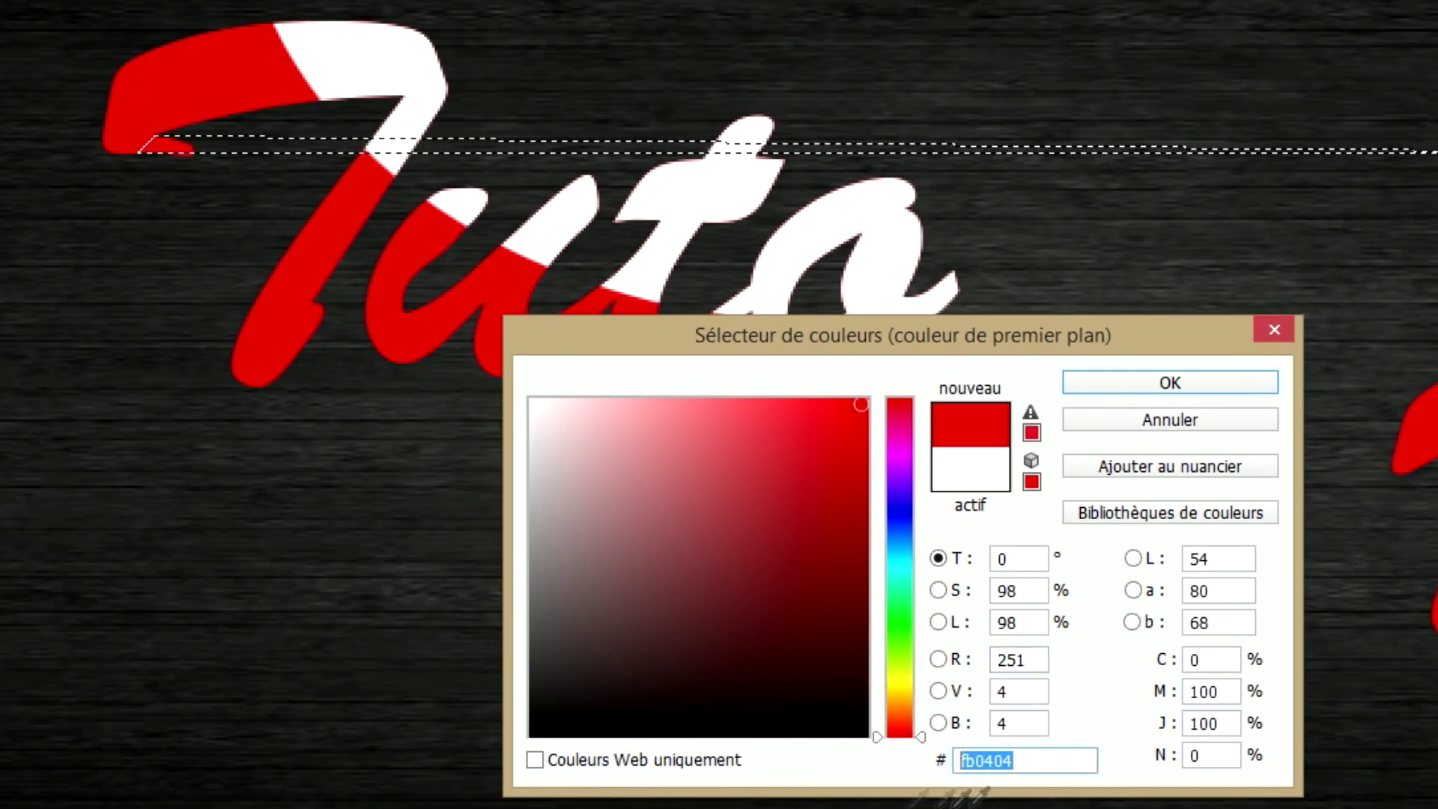
click(1162, 389)
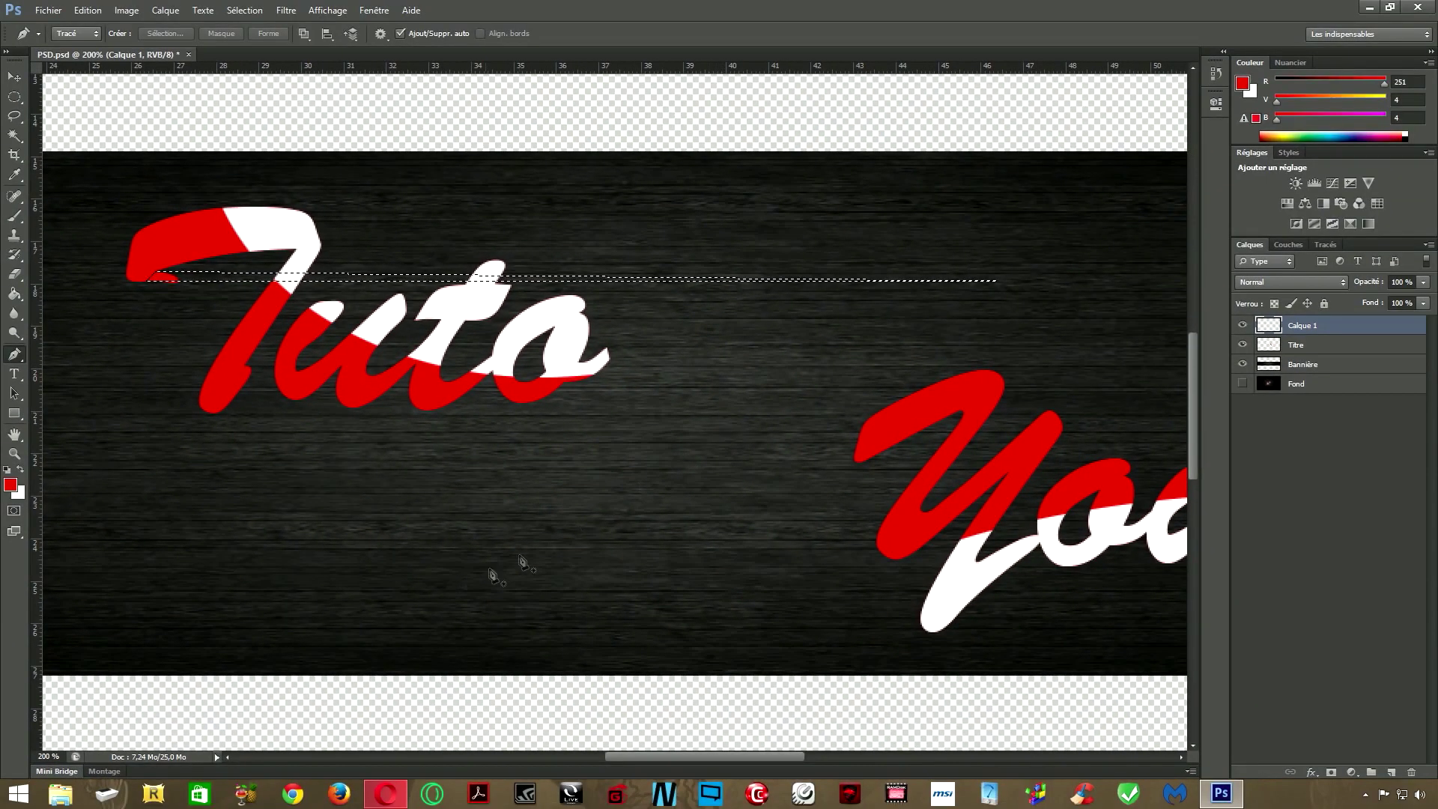
Fill the thin triangular selection on the new layer with the red foreground color and deselect
click(15, 293)
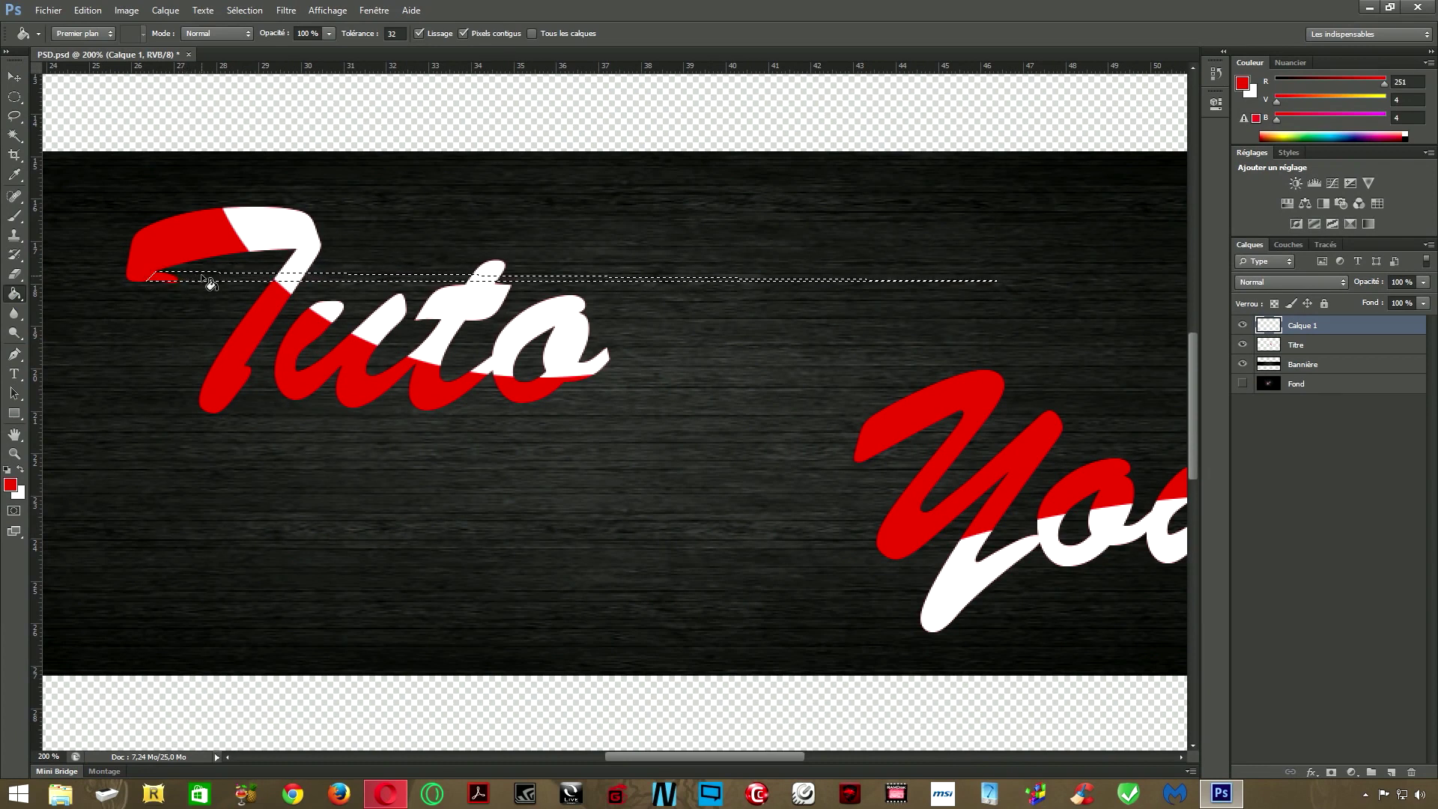
click(207, 279)
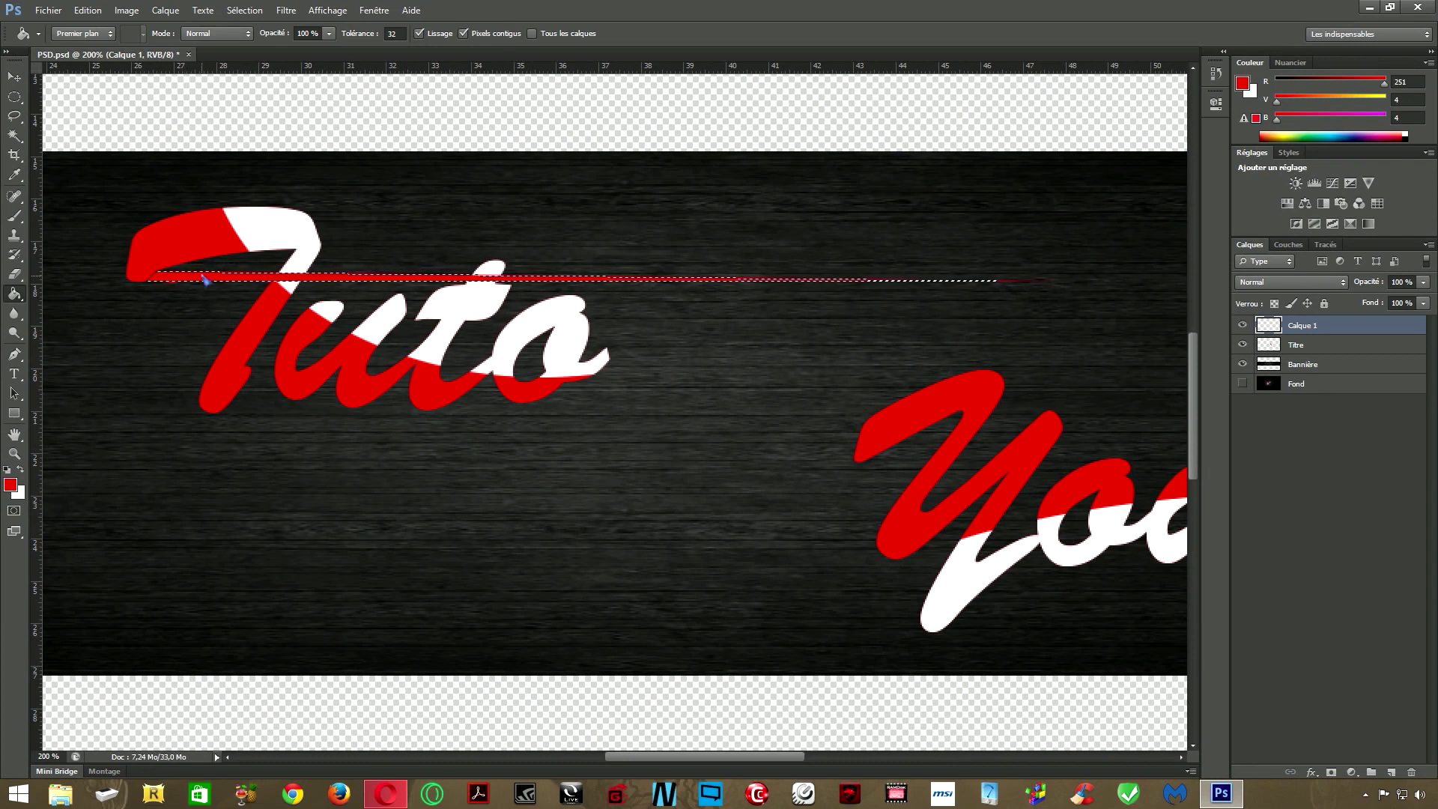
key(ctrl+d)
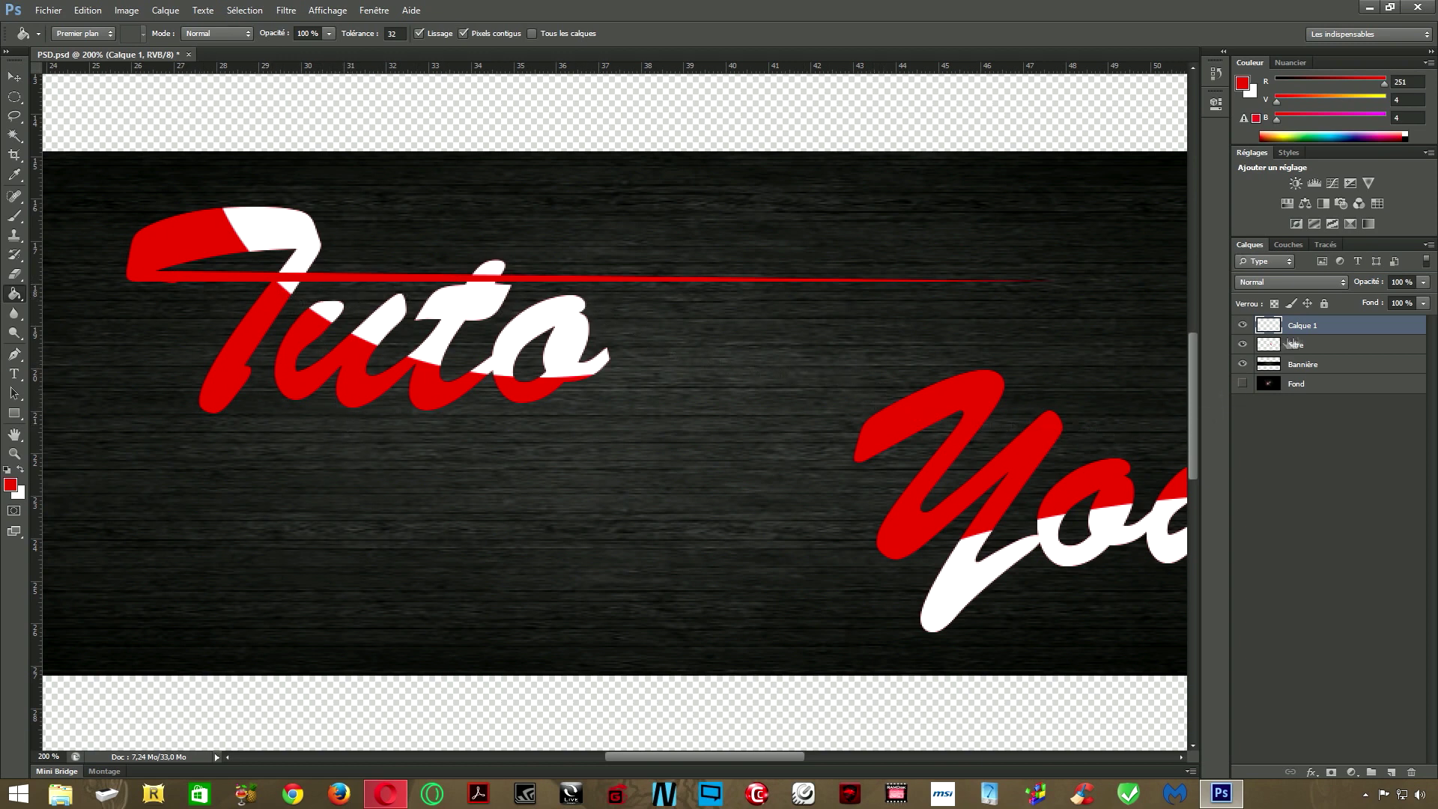
Rename the Calque 1 layer as "extension 1" and move it below the Titre layer
double_click(1306, 331)
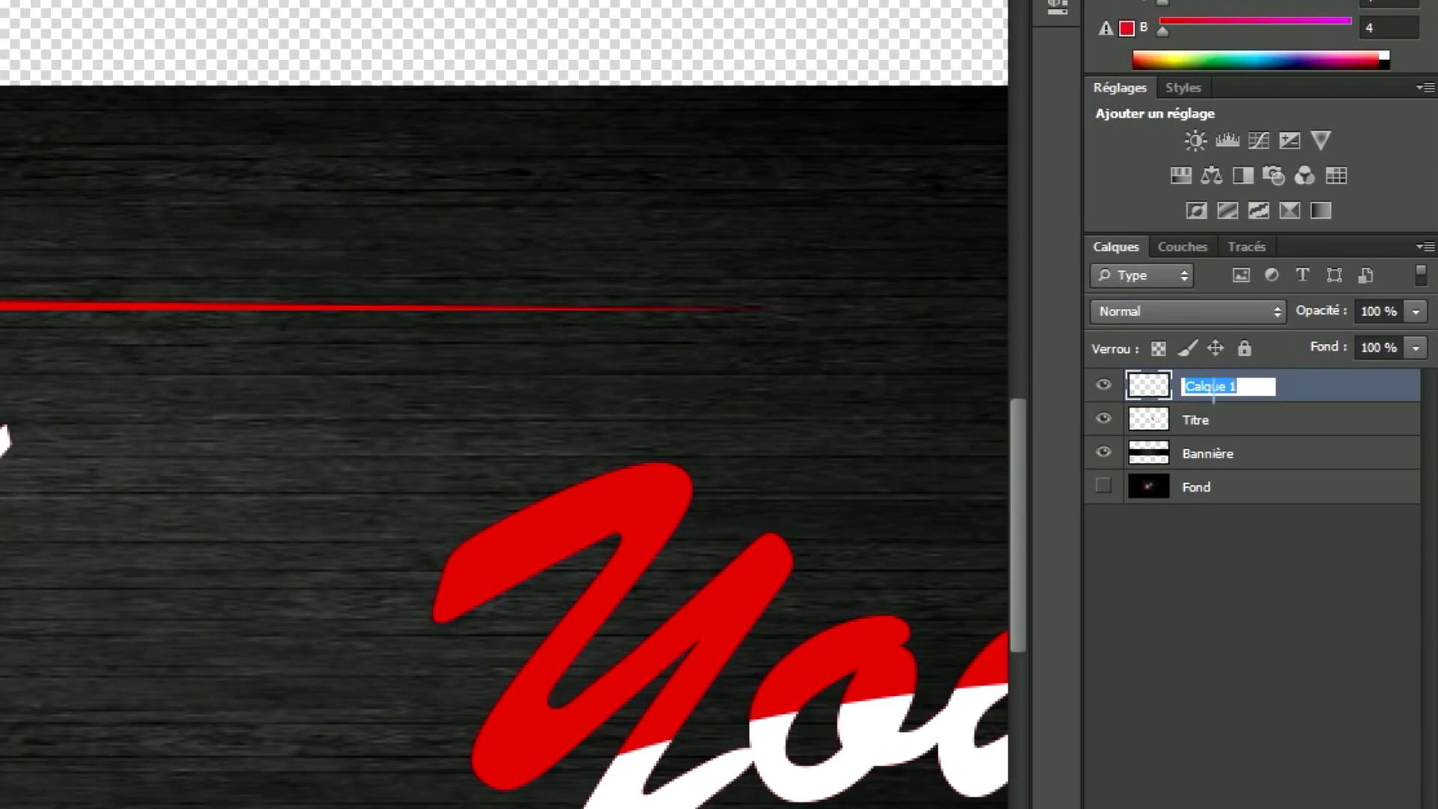
text(extension 1)
key(Return)
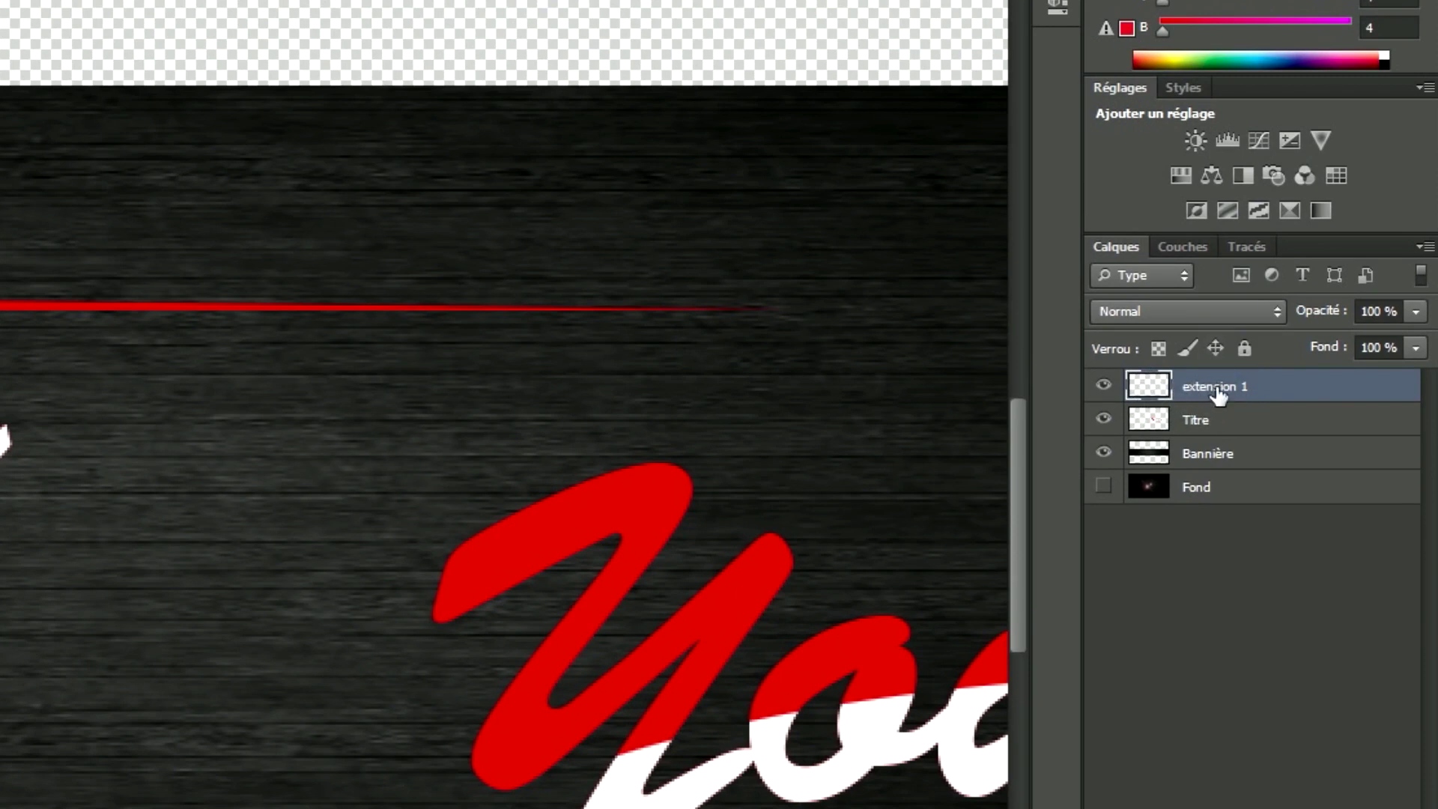
drag(1219, 395, 1220, 435)
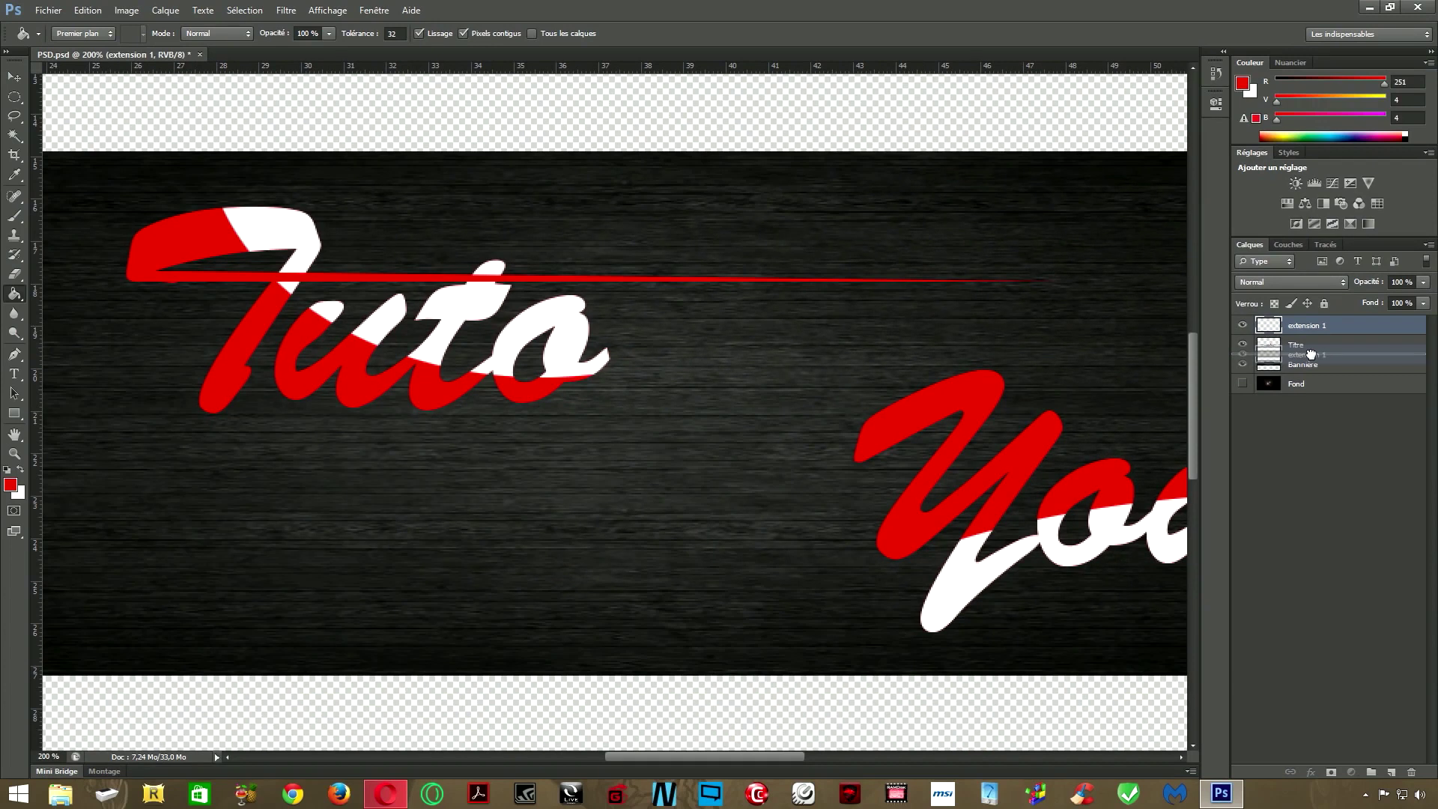
drag(1310, 353, 1309, 354)
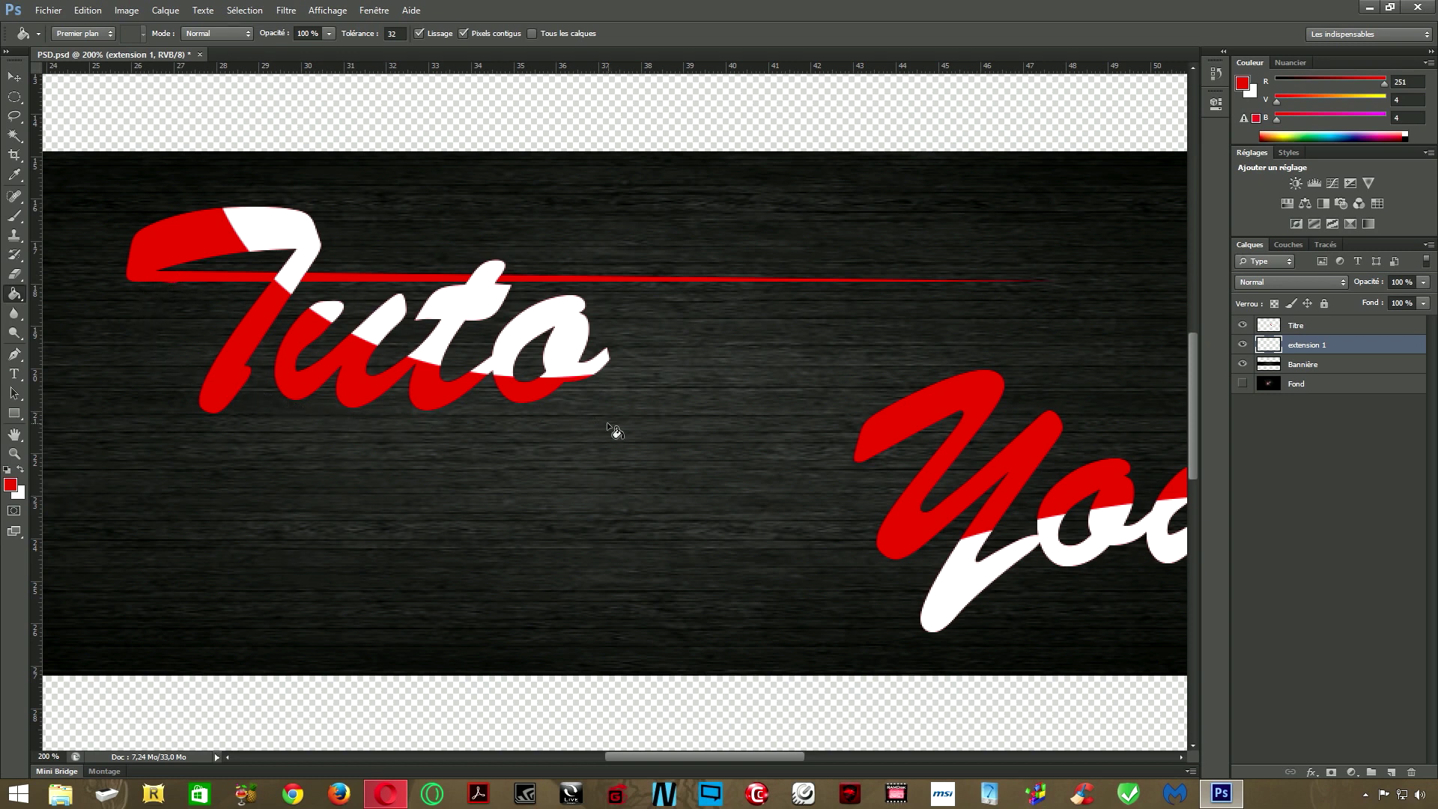
On the Titre layer, erase the T's overhang just below the red line using a rectangular selection, save the file, and deselect
click(1310, 330)
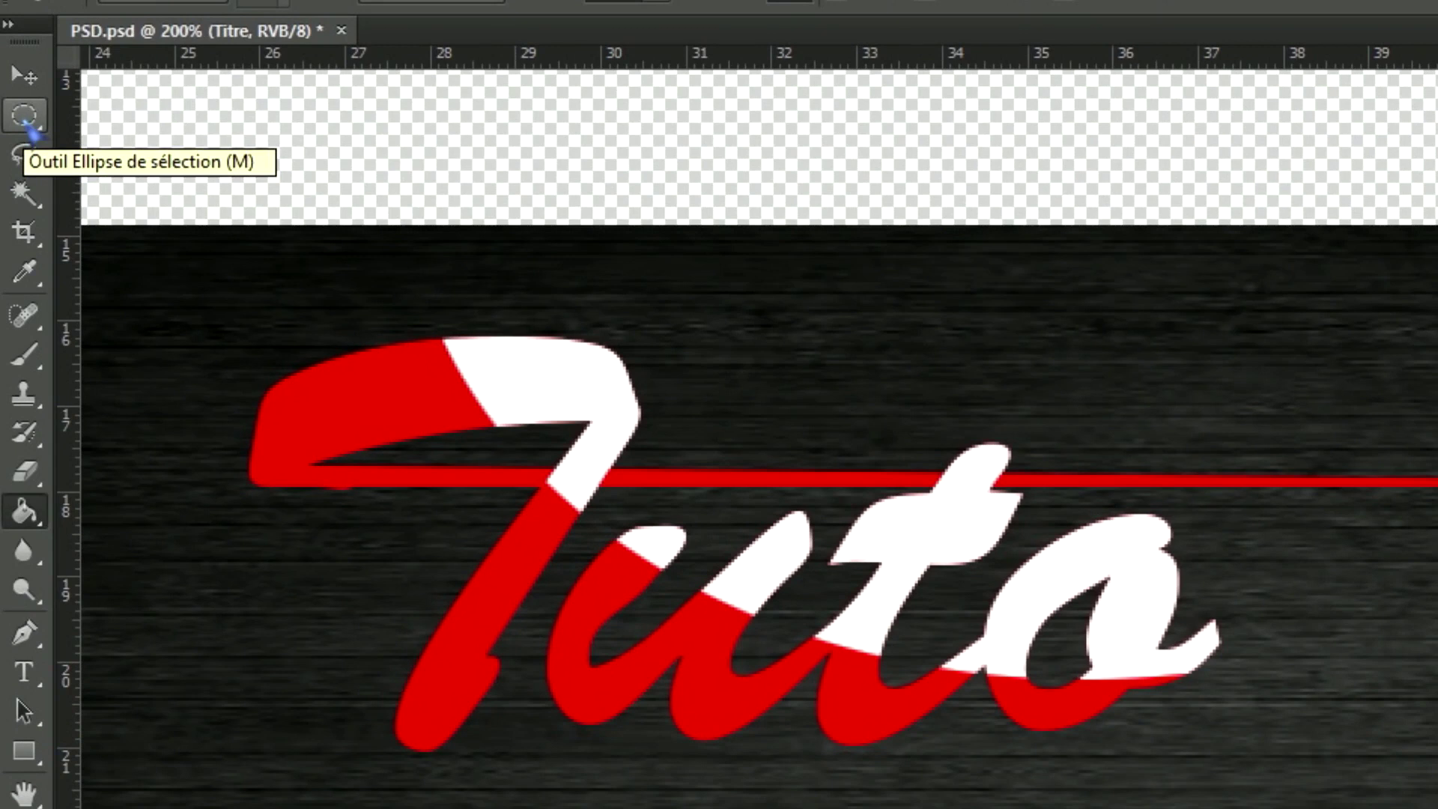
click(14, 96)
click(176, 112)
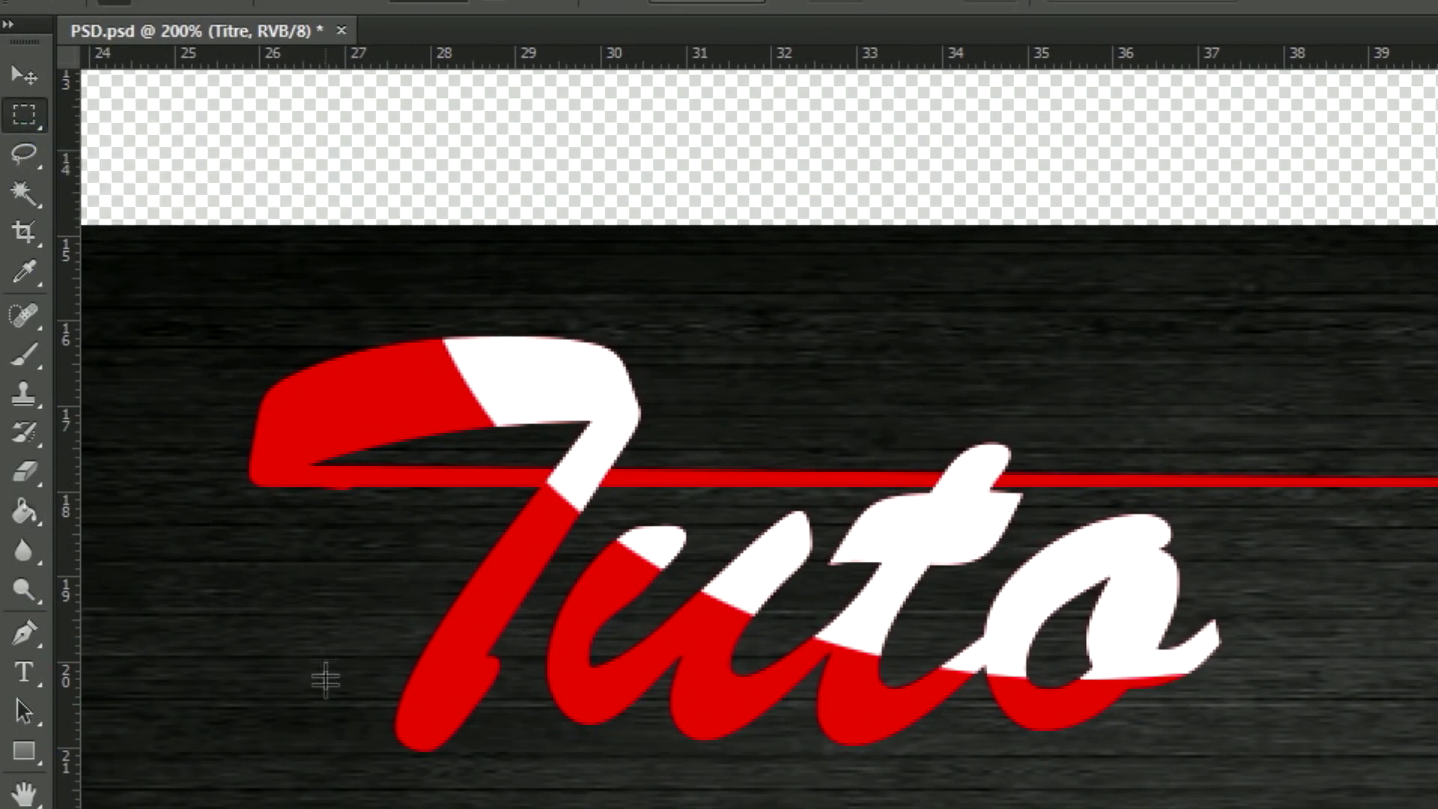
drag(114, 642, 434, 491)
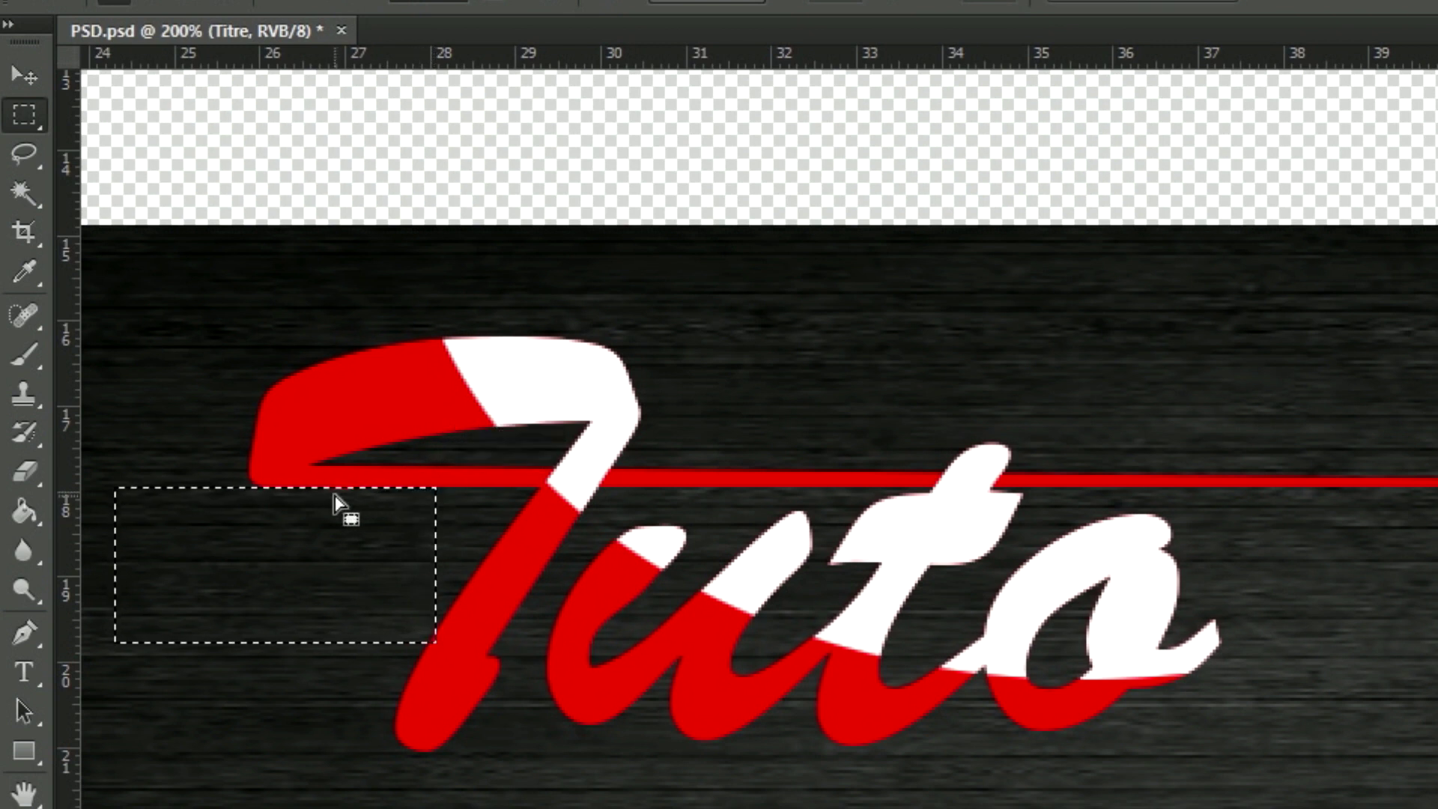
key(ctrl+s)
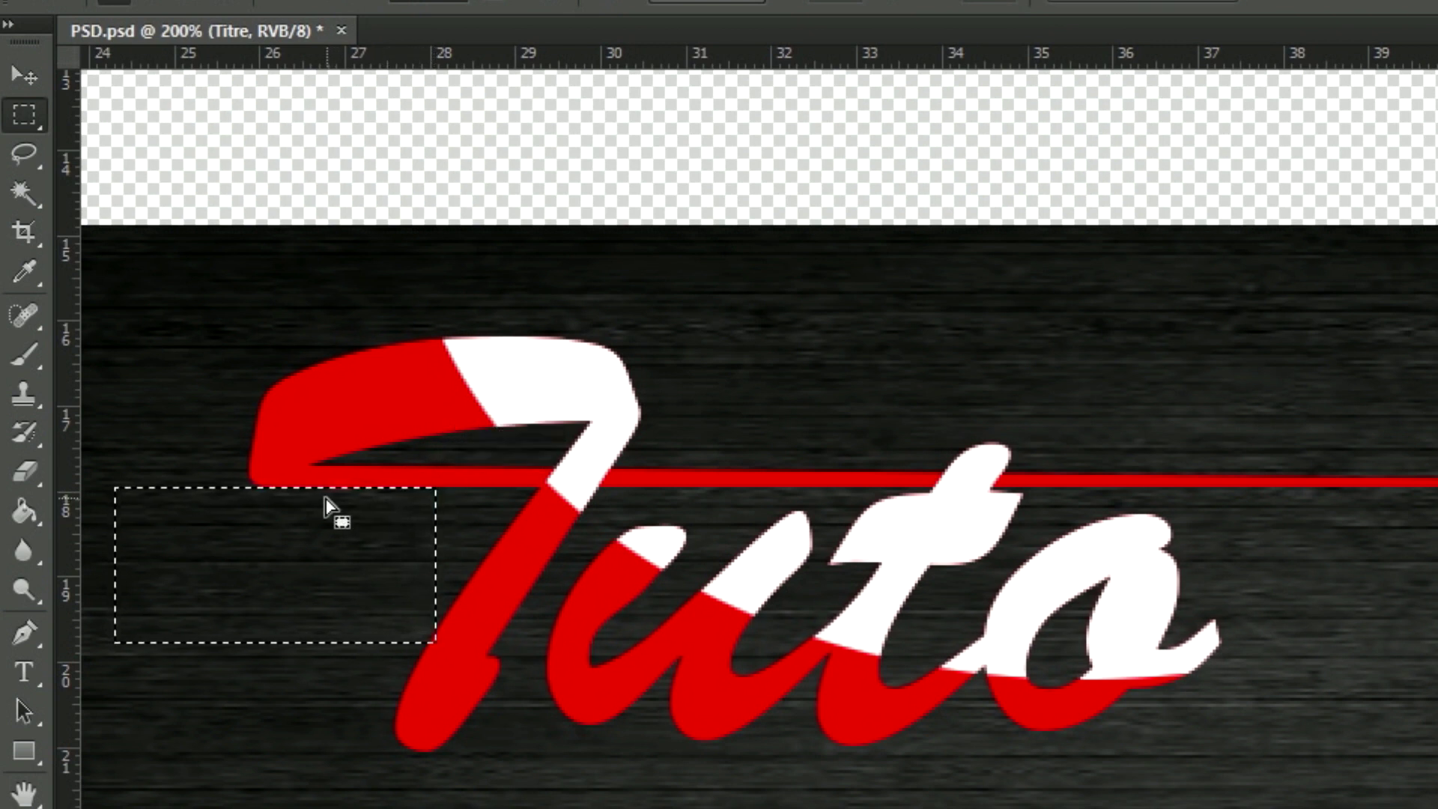
click(349, 563)
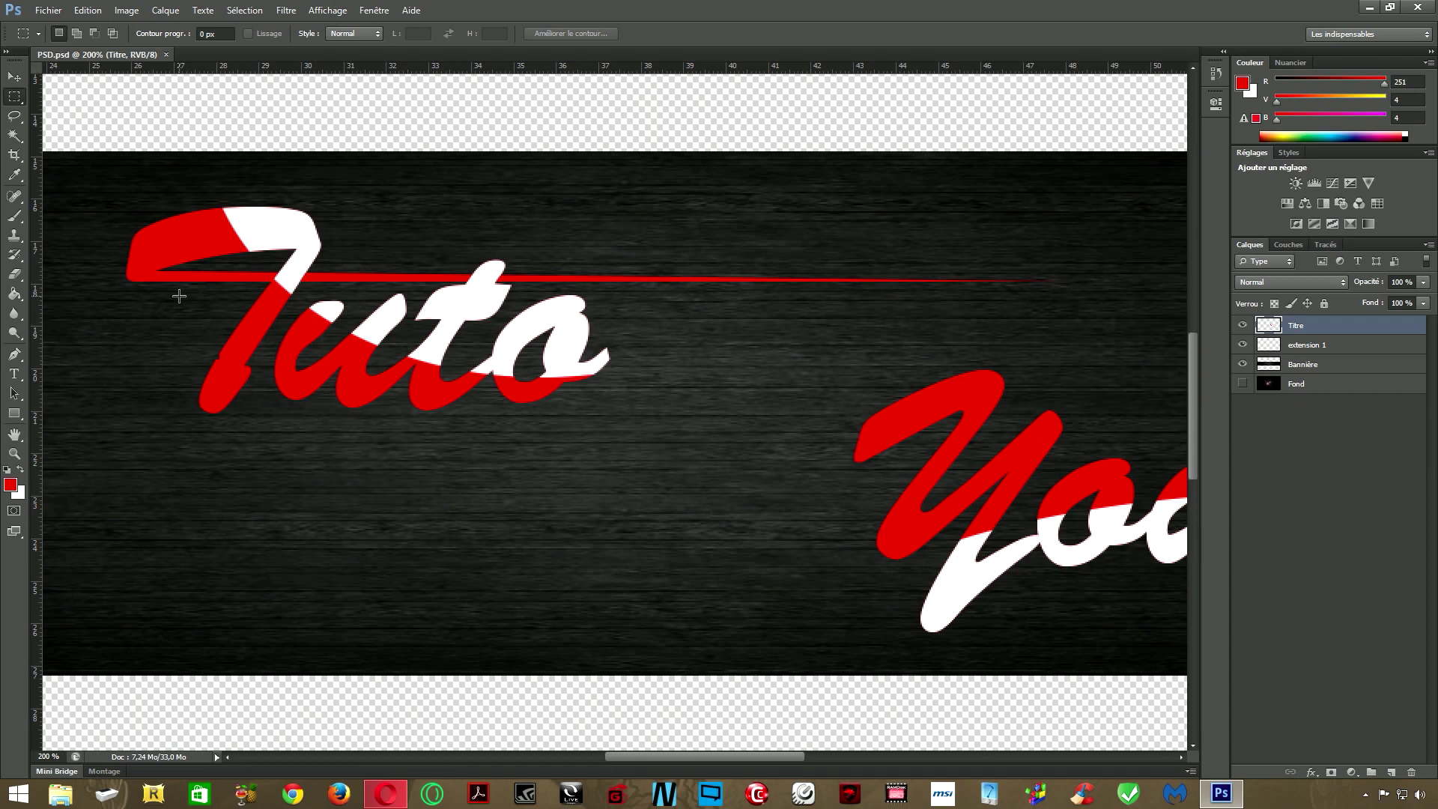
Add a new layer above Titre and name it "extension 2"
key(ctrl+minus)
key(ctrl+minus)
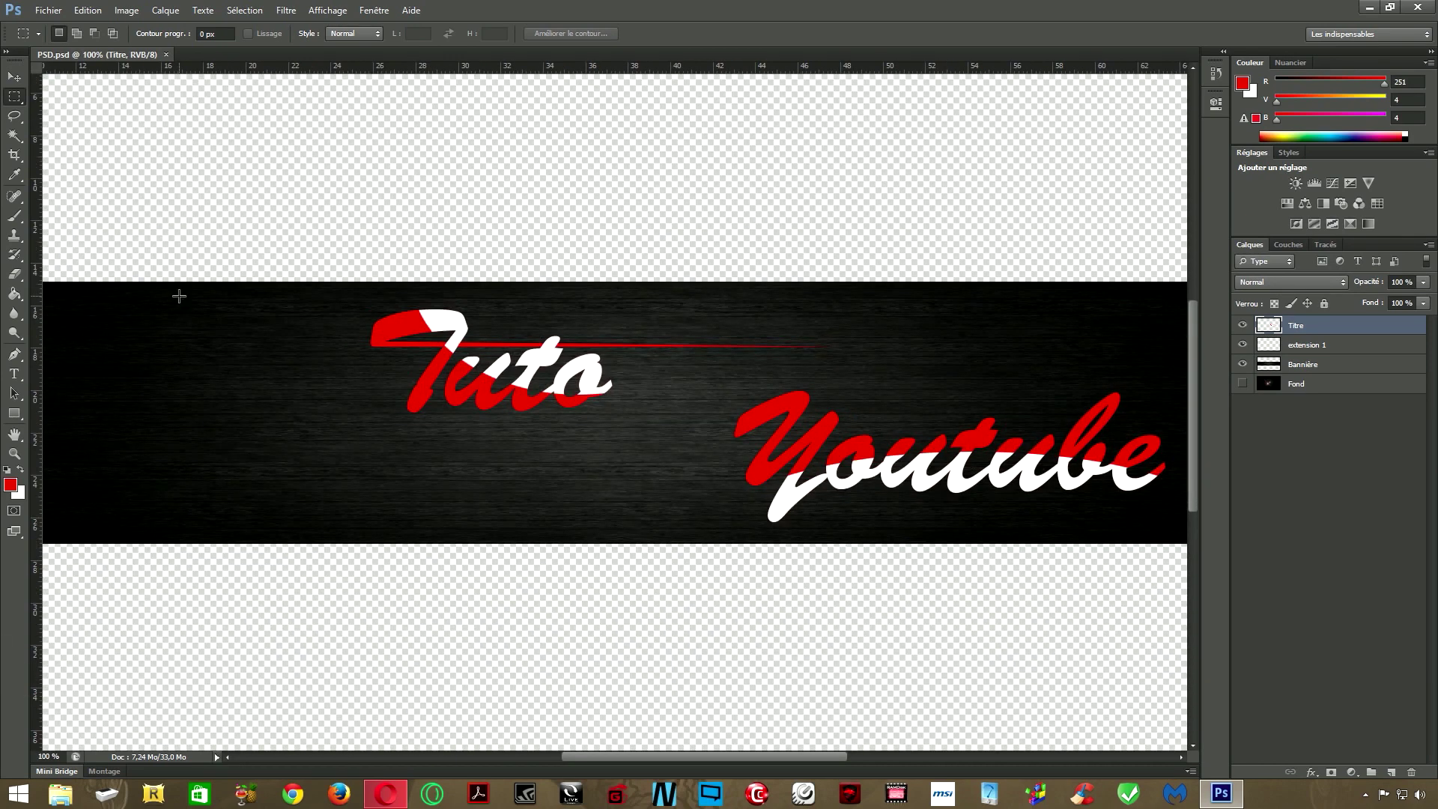
scroll(441, 446, right, 3)
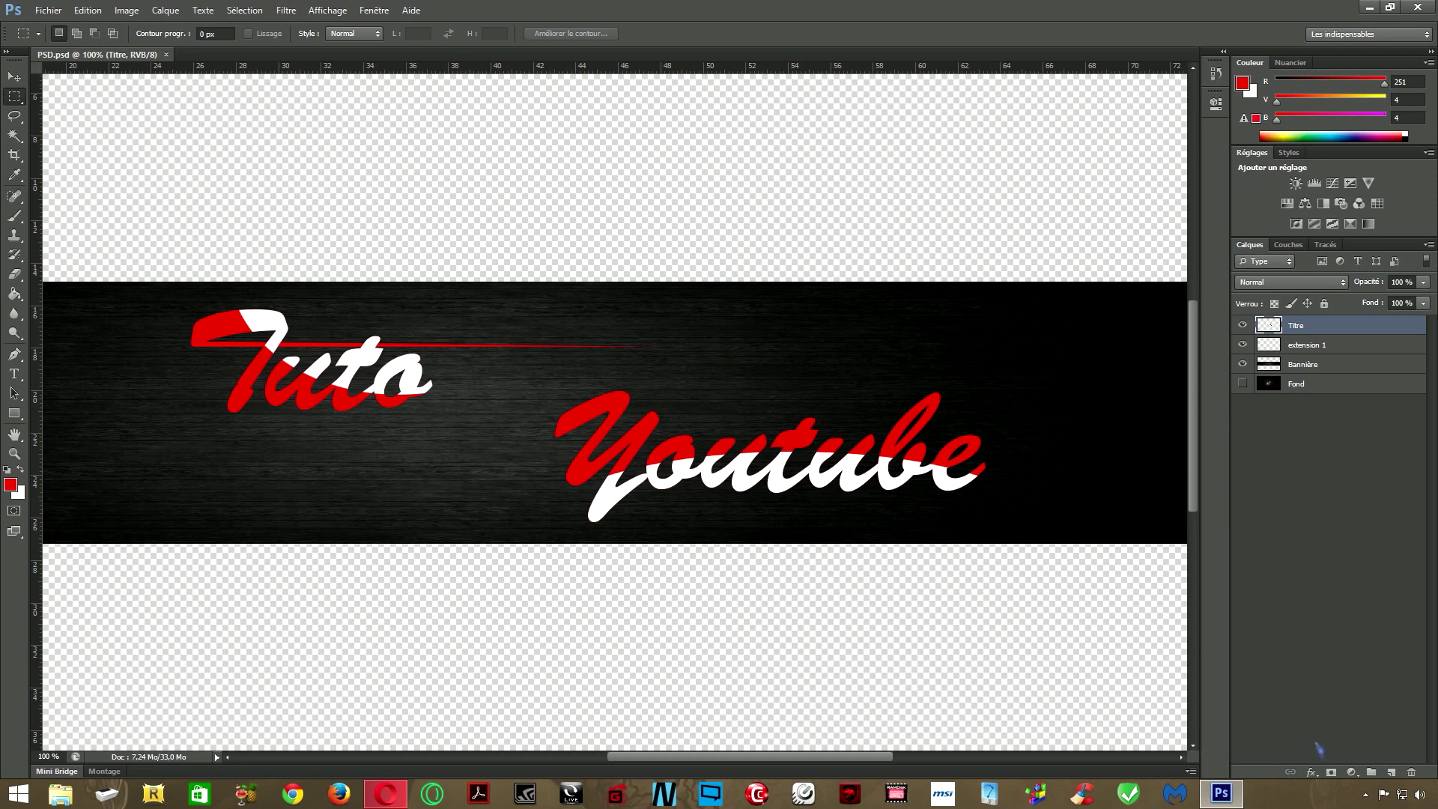
click(1389, 772)
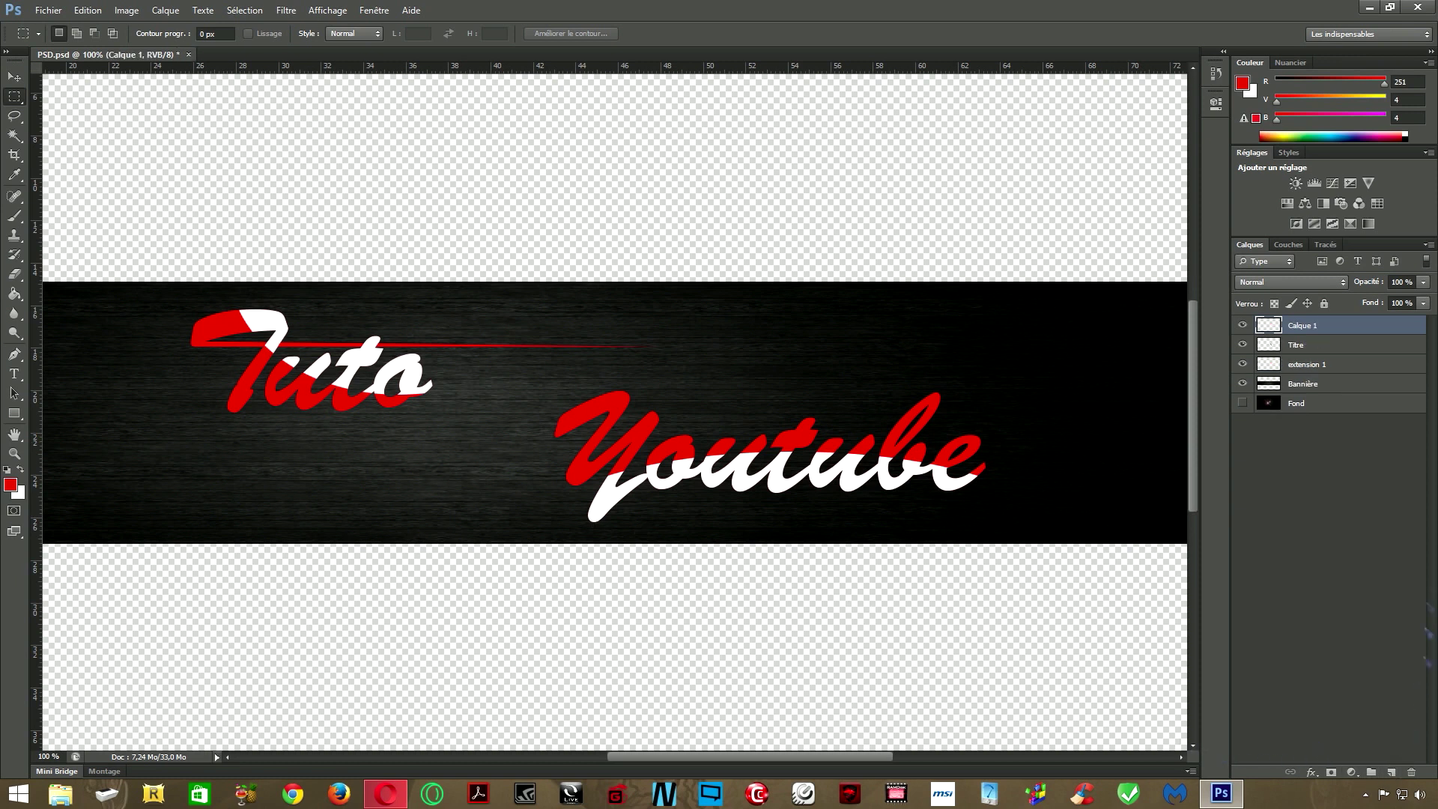
double_click(1295, 327)
key(Return)
With the Pen tool, draw a downward-bowing curved segment from the lower stem of the T in Tuto to the Y's upper-left tip
click(14, 374)
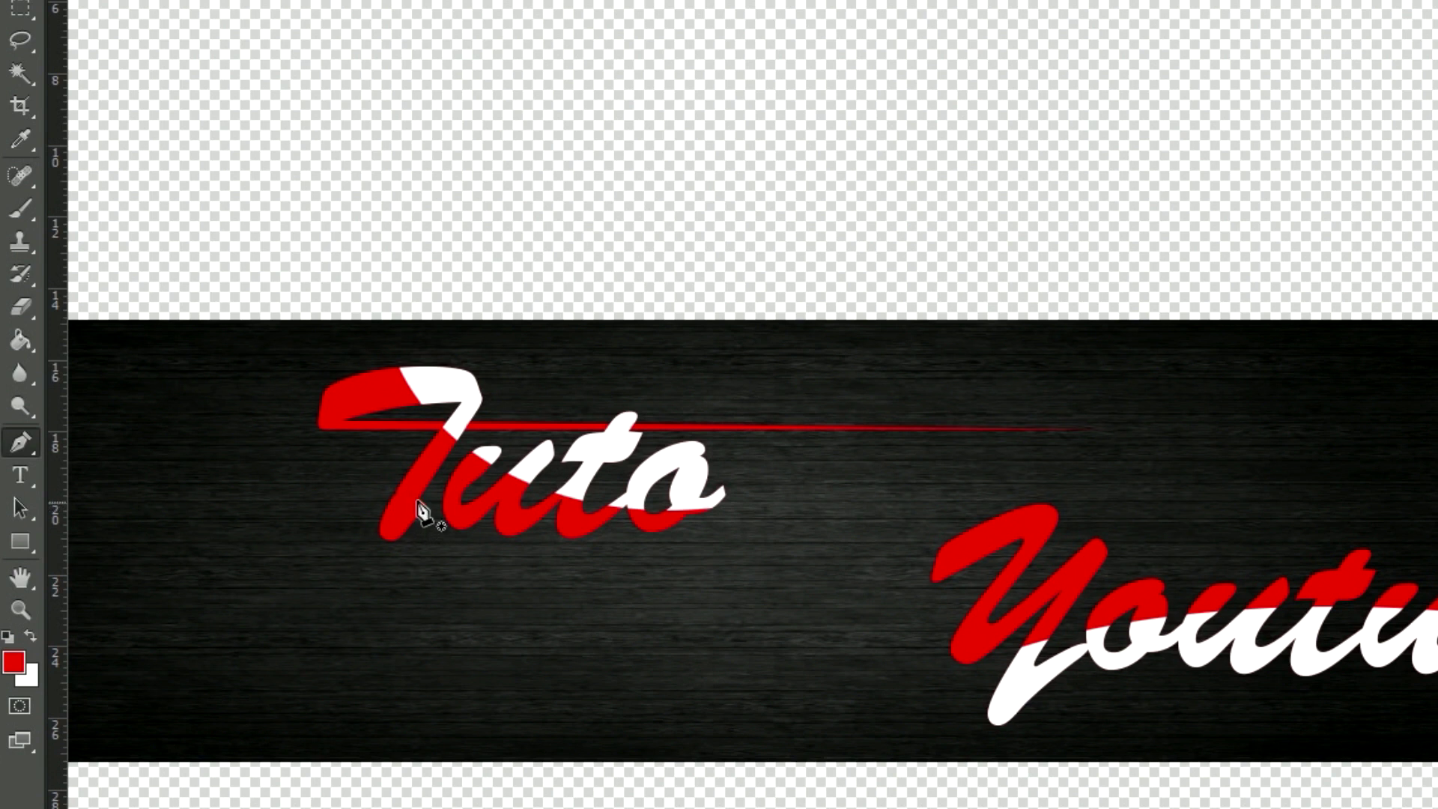
click(417, 501)
click(950, 540)
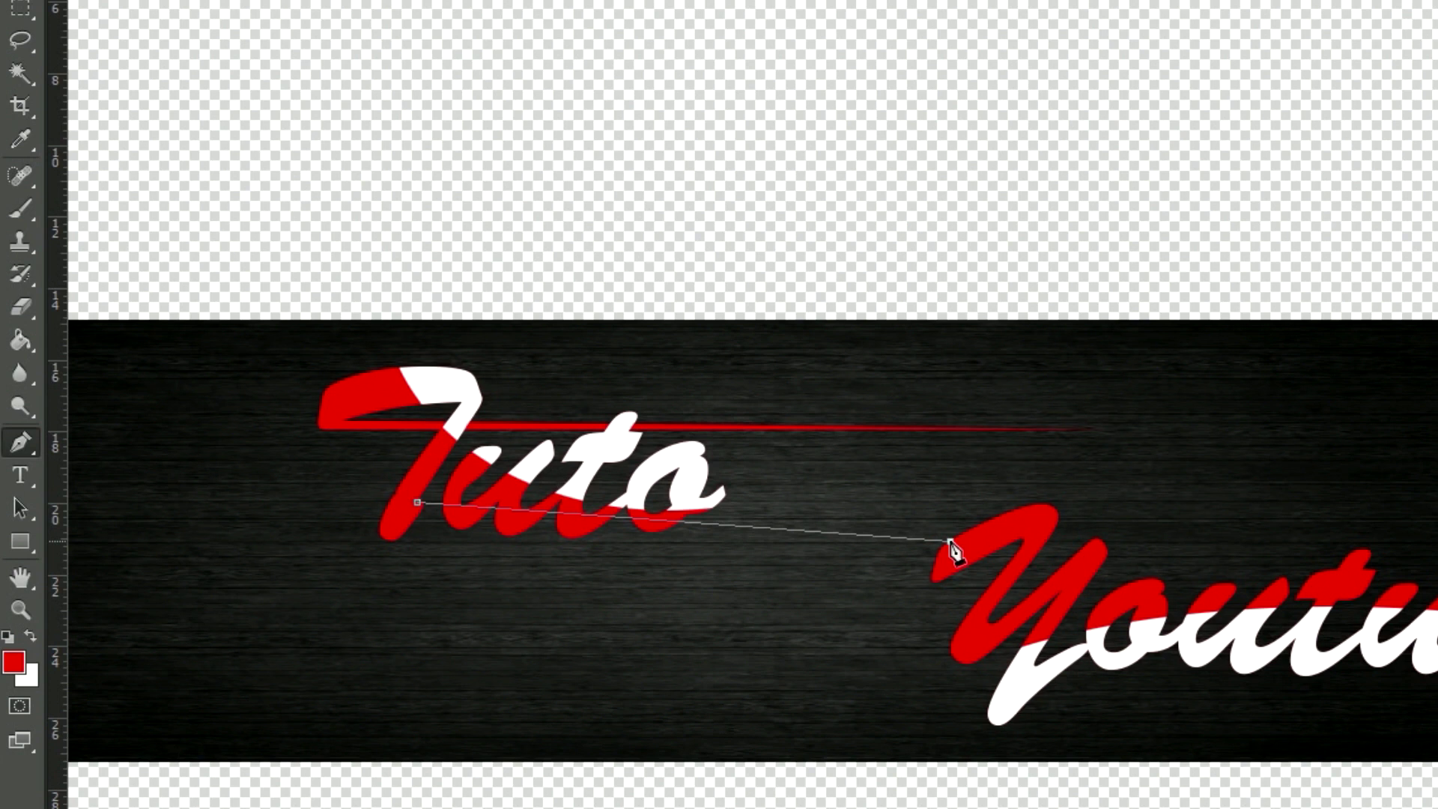
drag(949, 540, 1436, 300)
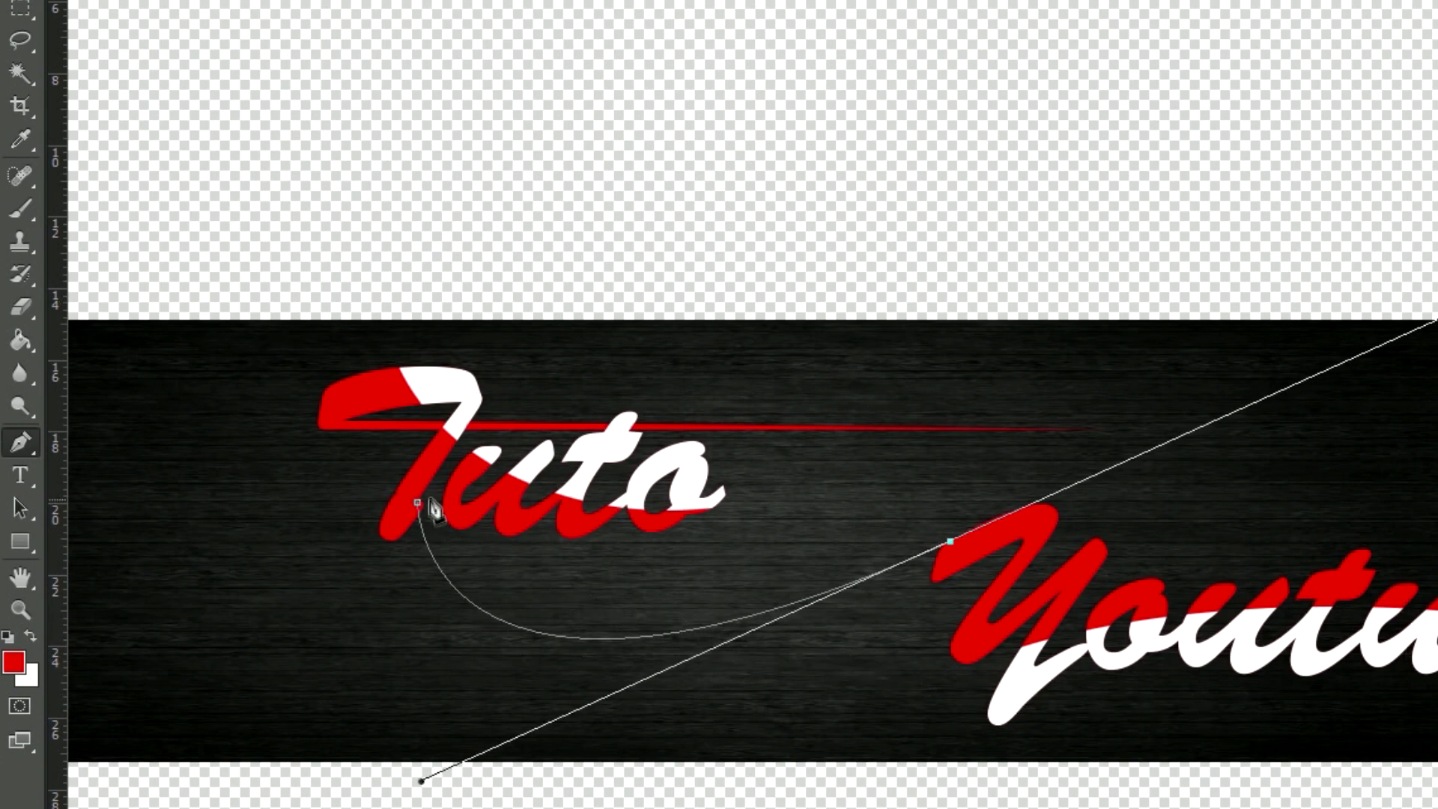
Remove the outgoing direction handle at the Y's anchor and add a corner anchor just below it on the Y's tip
click(959, 568)
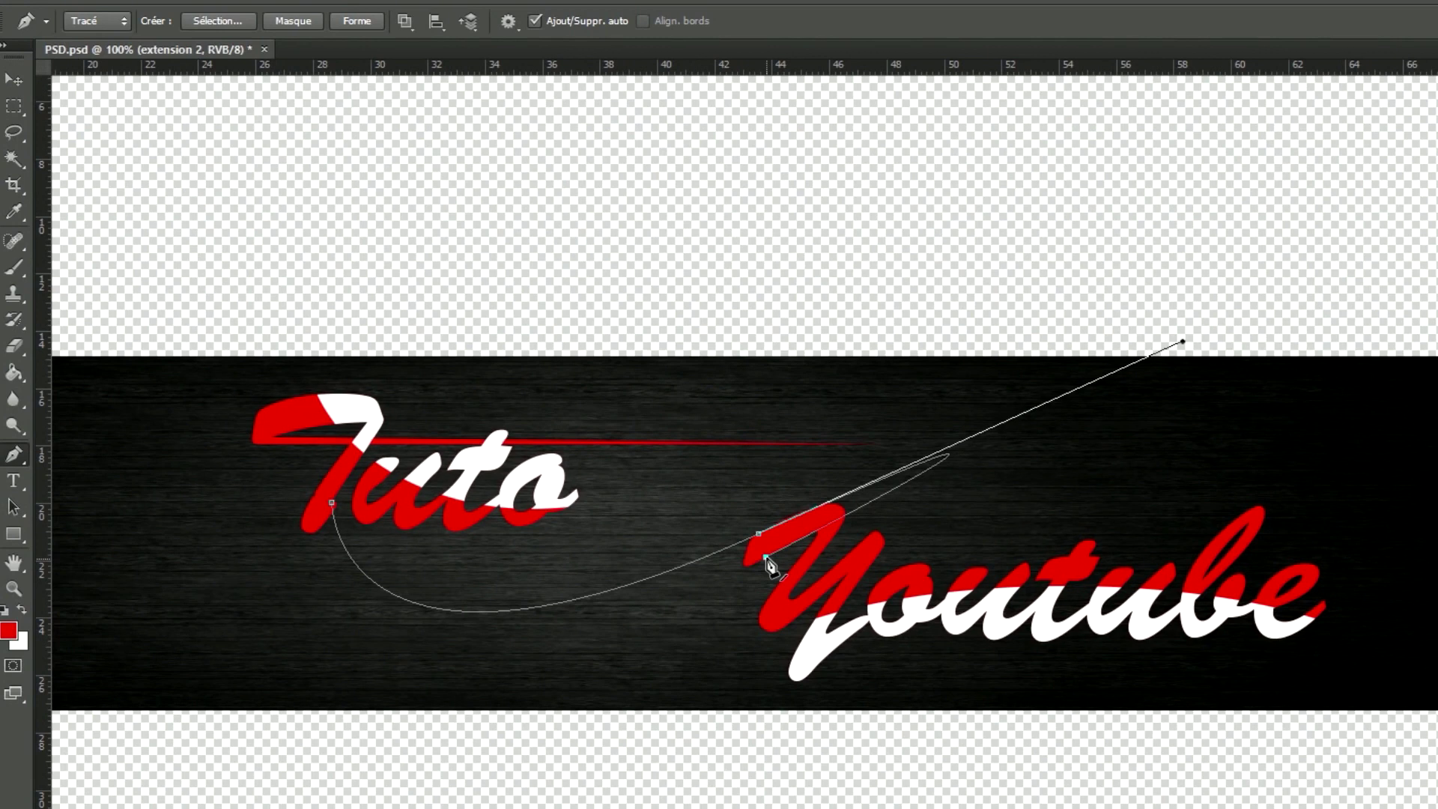
key(ctrl+z)
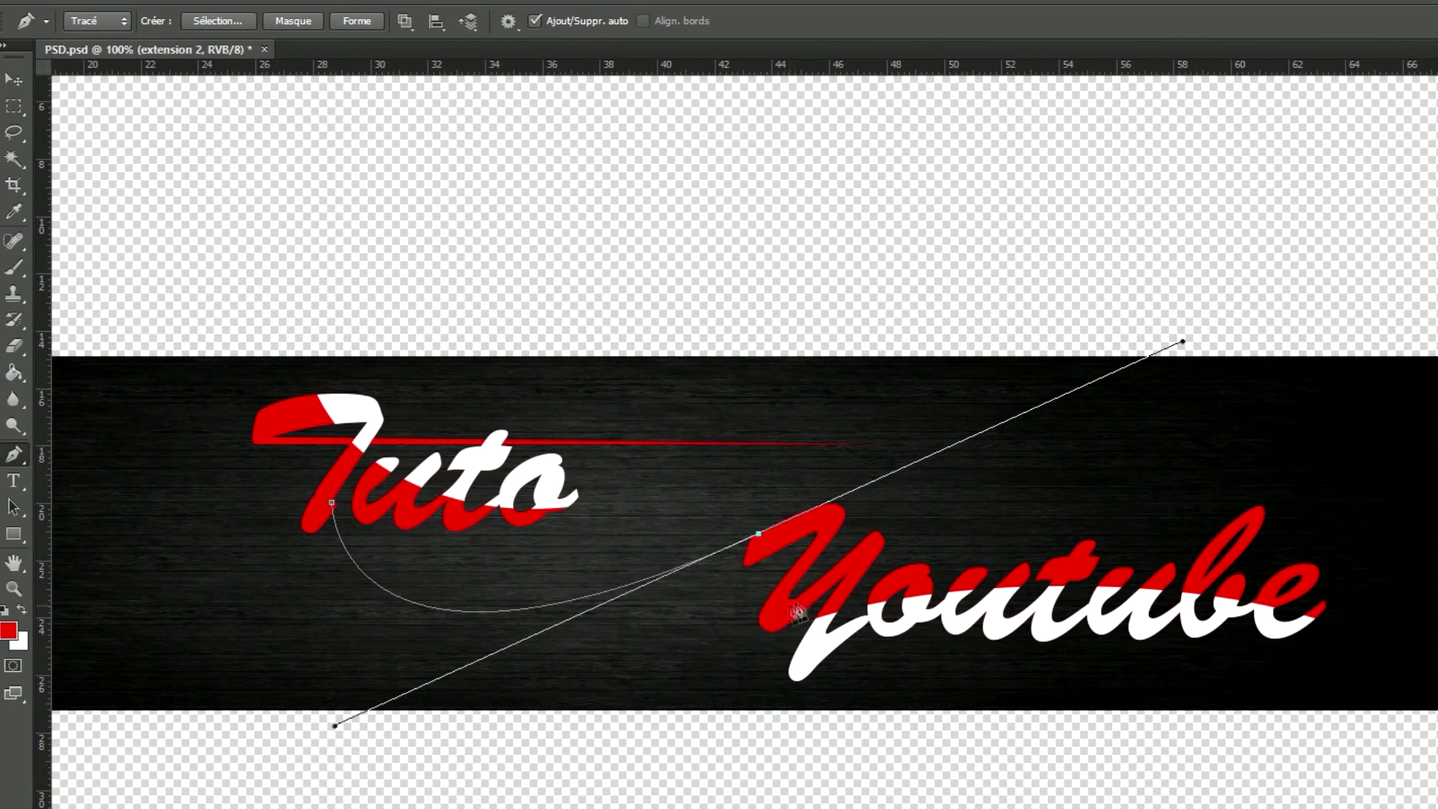
key(alt)
drag(1182, 343, 765, 532)
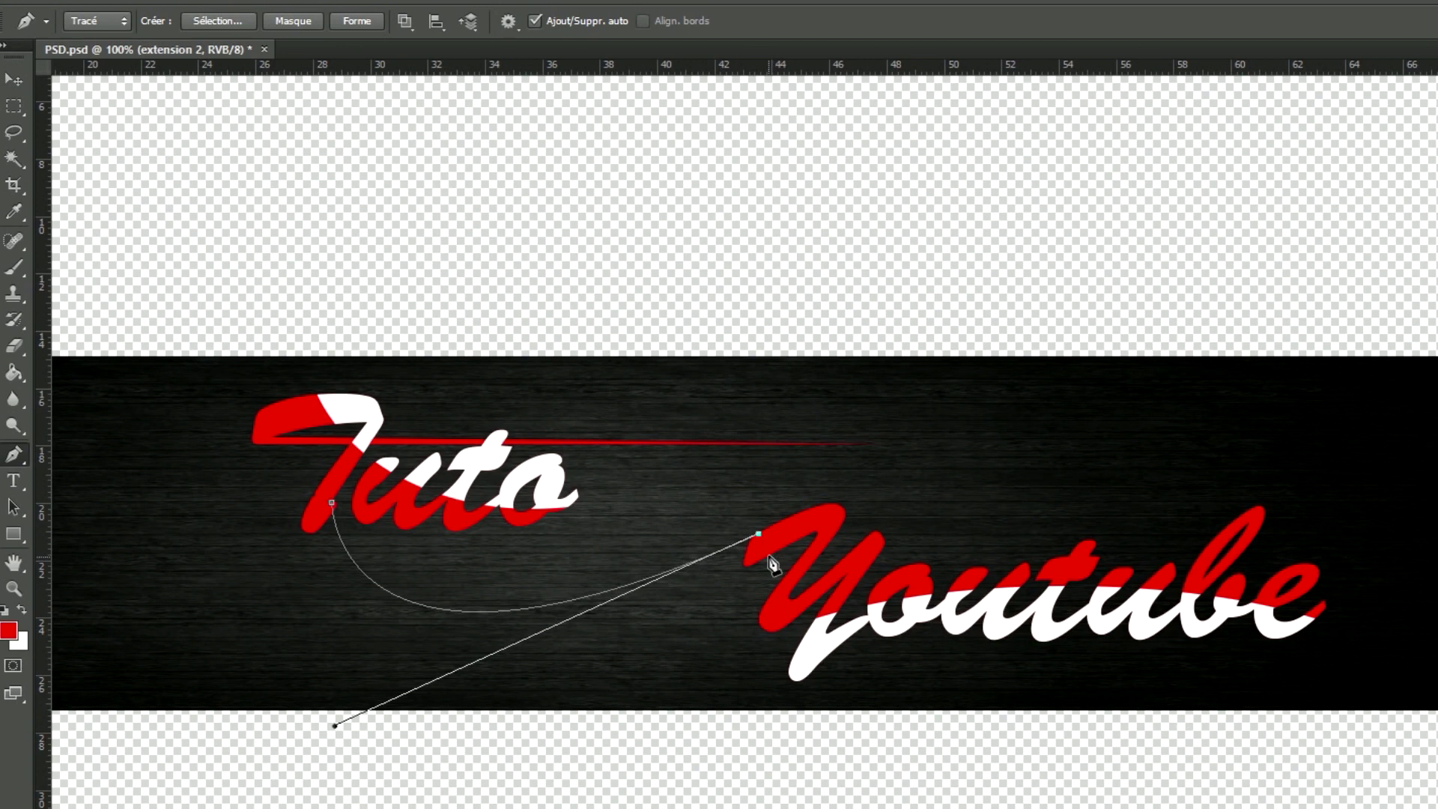
click(766, 557)
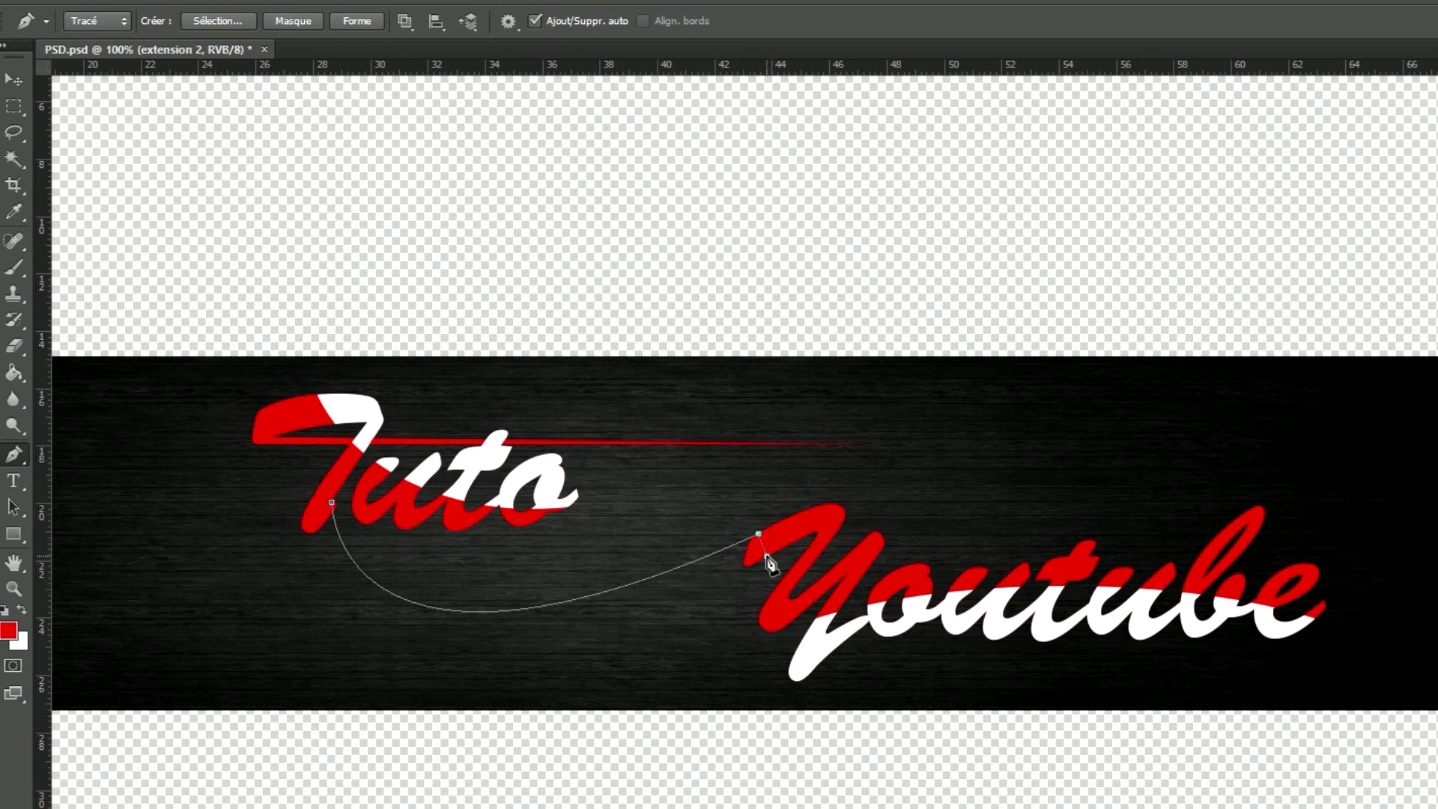
click(767, 555)
Draw a deeper curve back to the left edge of the T's stem, remove its outgoing handle, and close the path
click(317, 503)
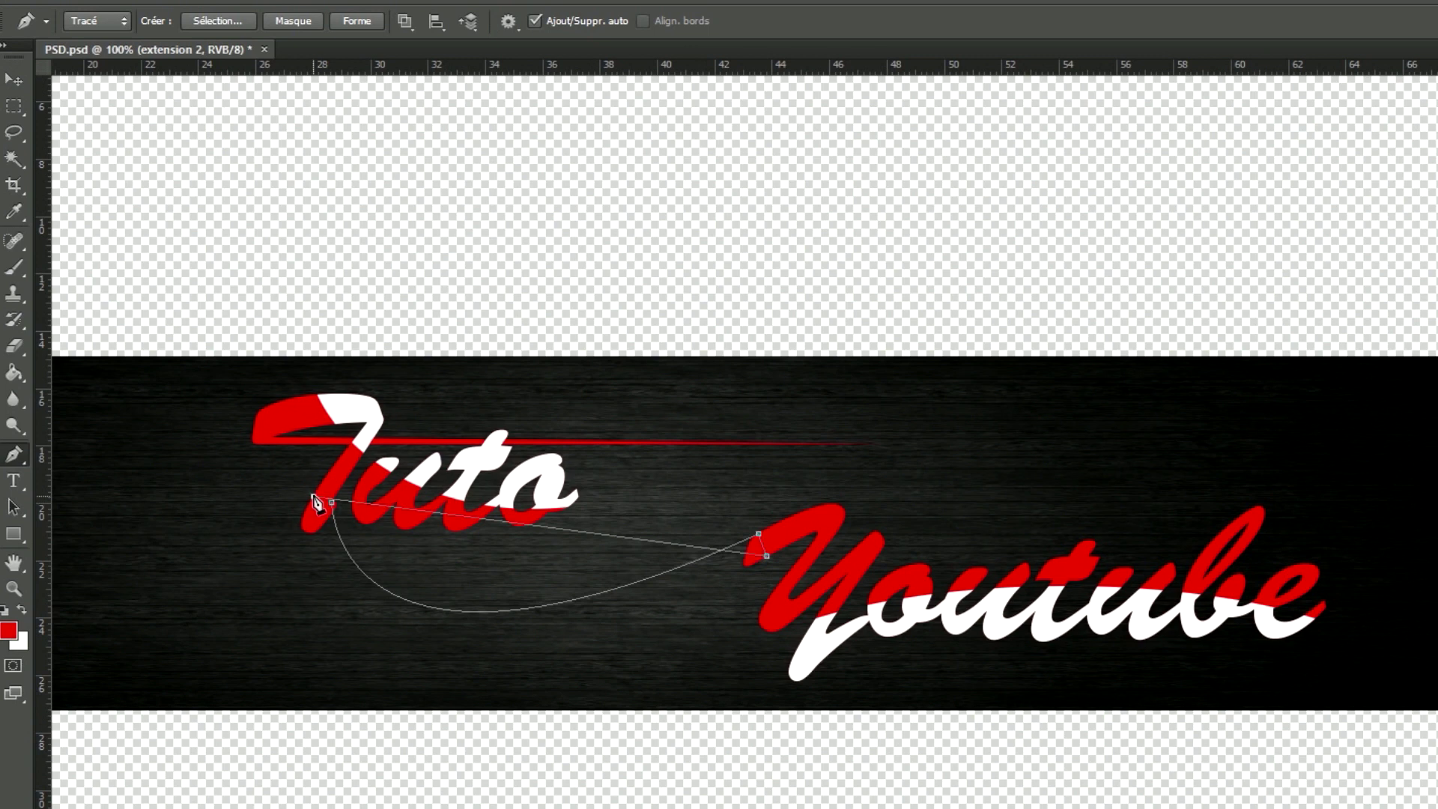
drag(313, 496, 468, 86)
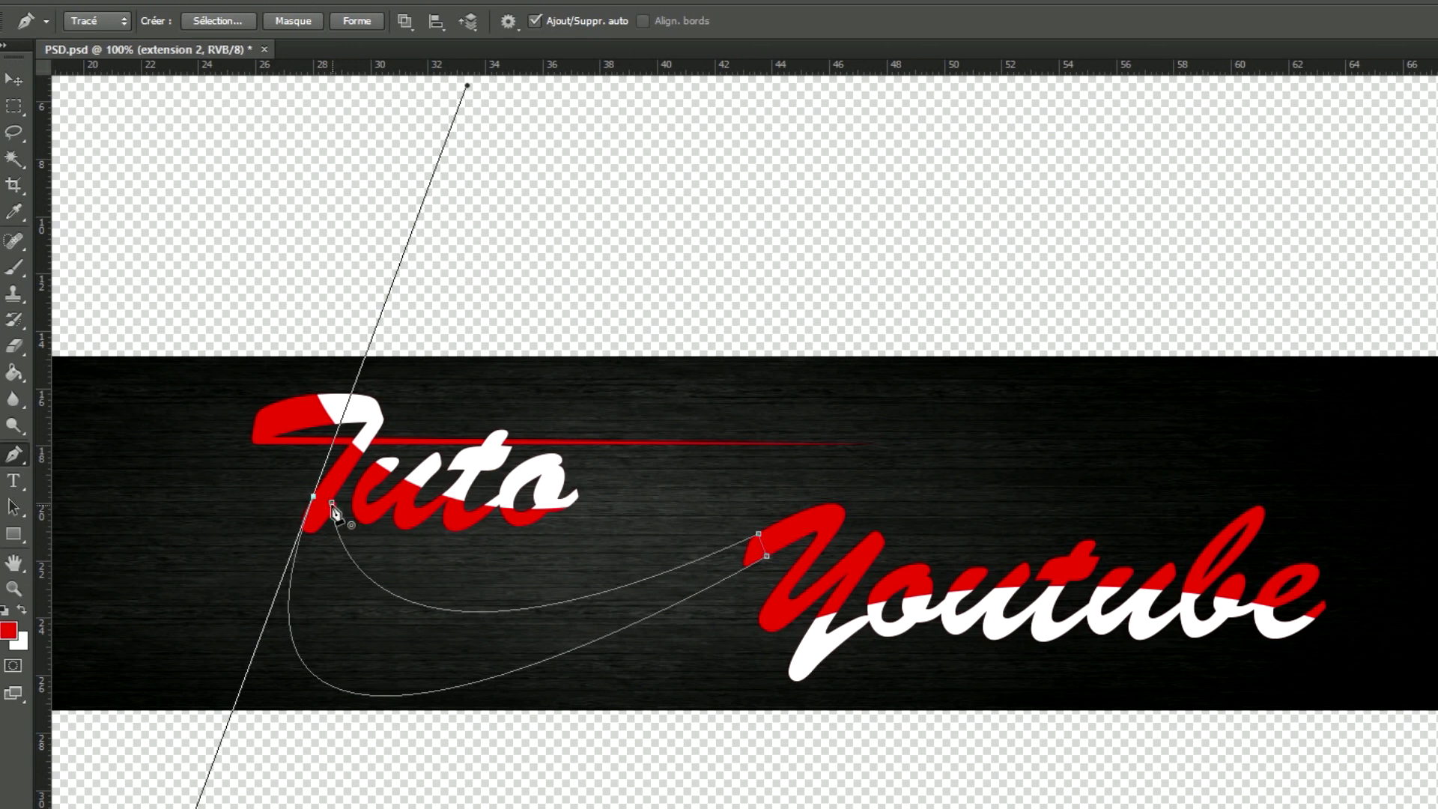
drag(333, 505, 467, 85)
drag(467, 84, 314, 500)
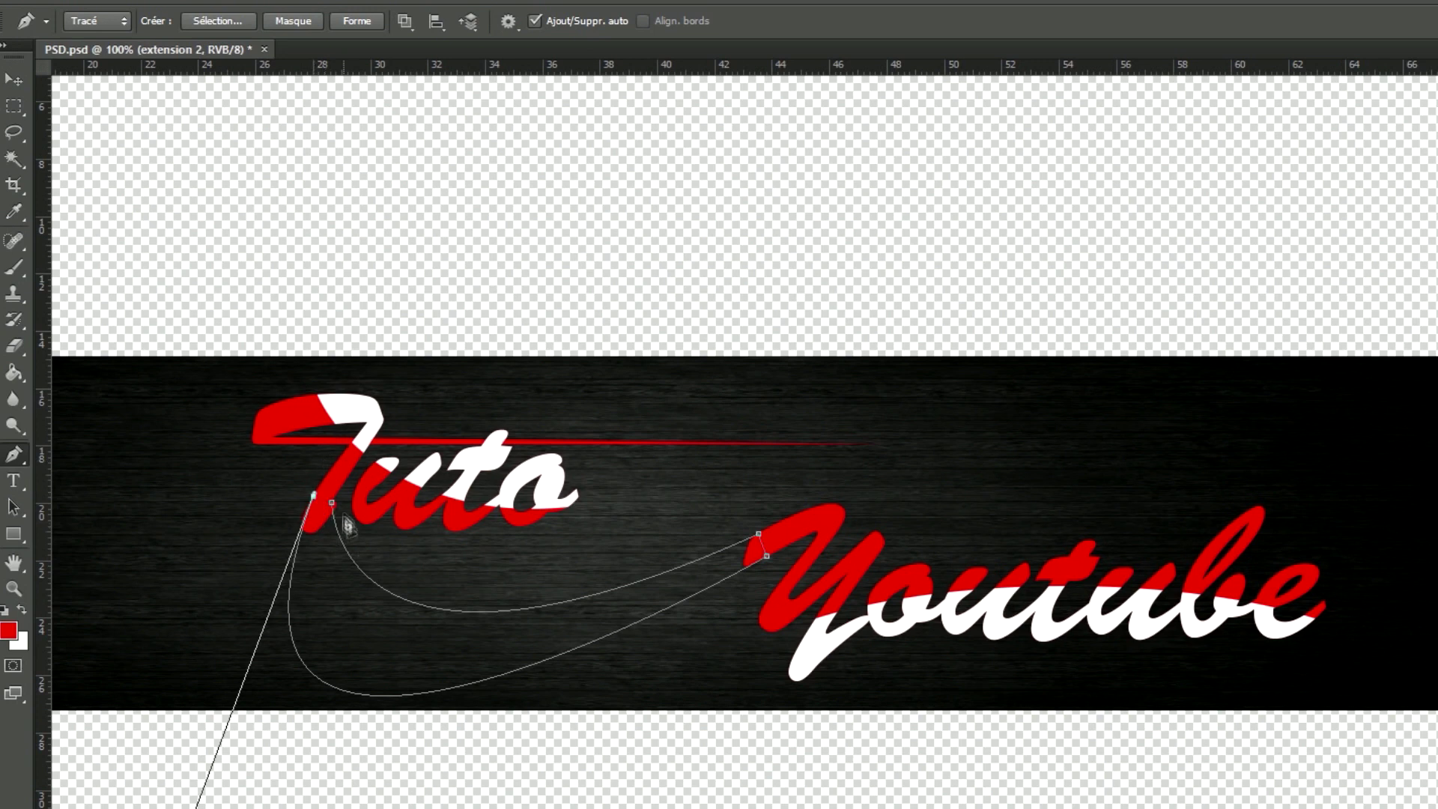
click(334, 509)
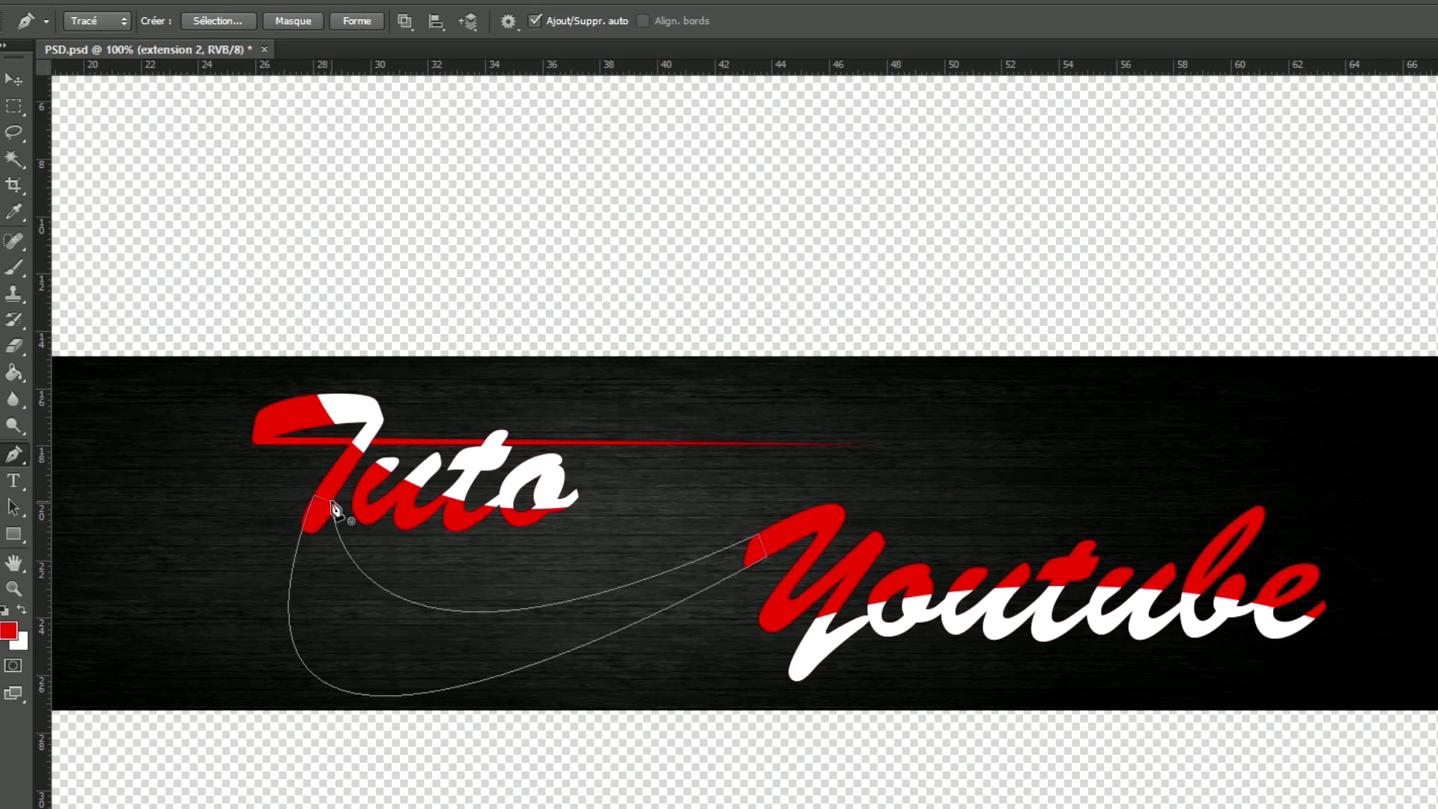
Convert the closed curved path into a new selection with a 0-pixel radius and smoothed edges
right_click(370, 644)
click(499, 337)
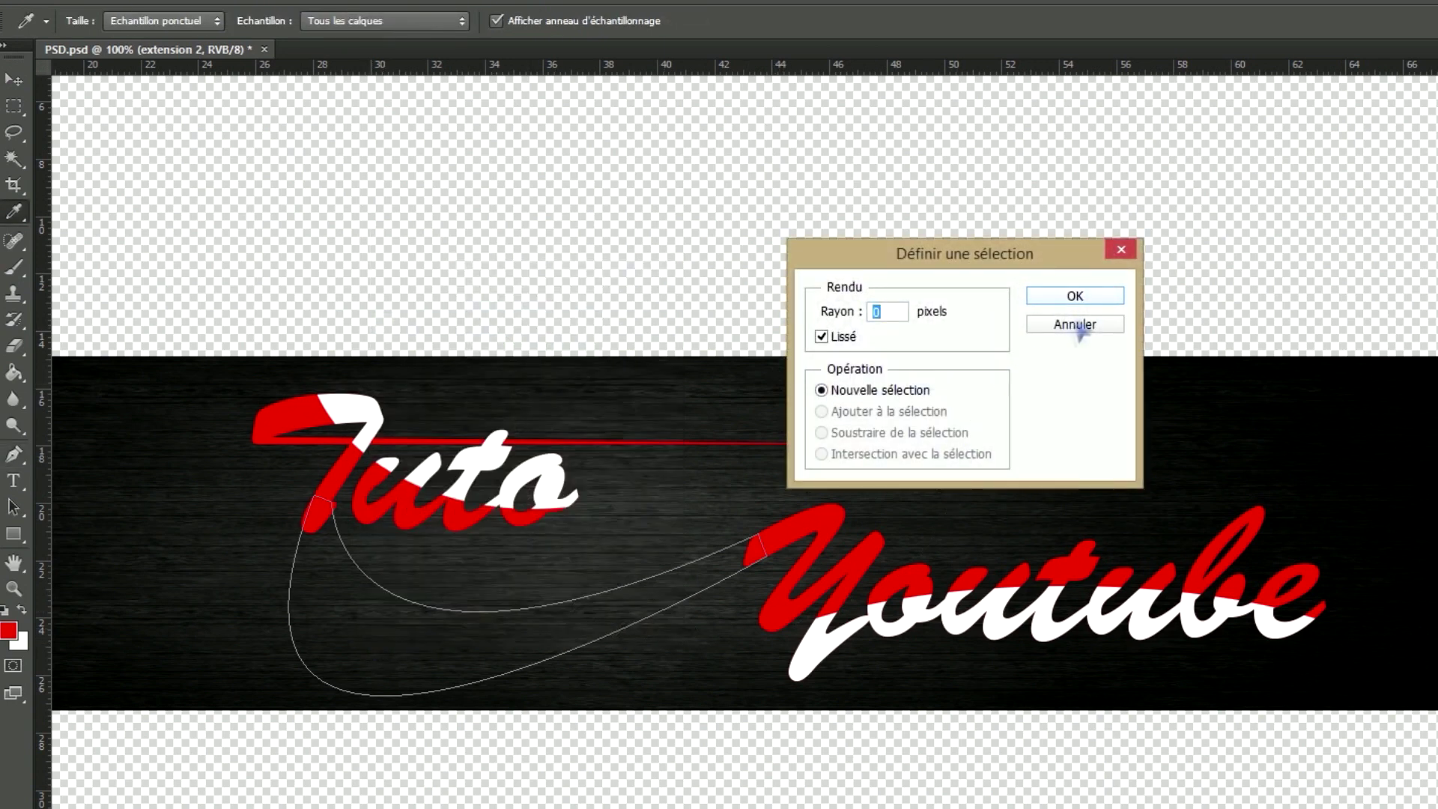
click(1074, 296)
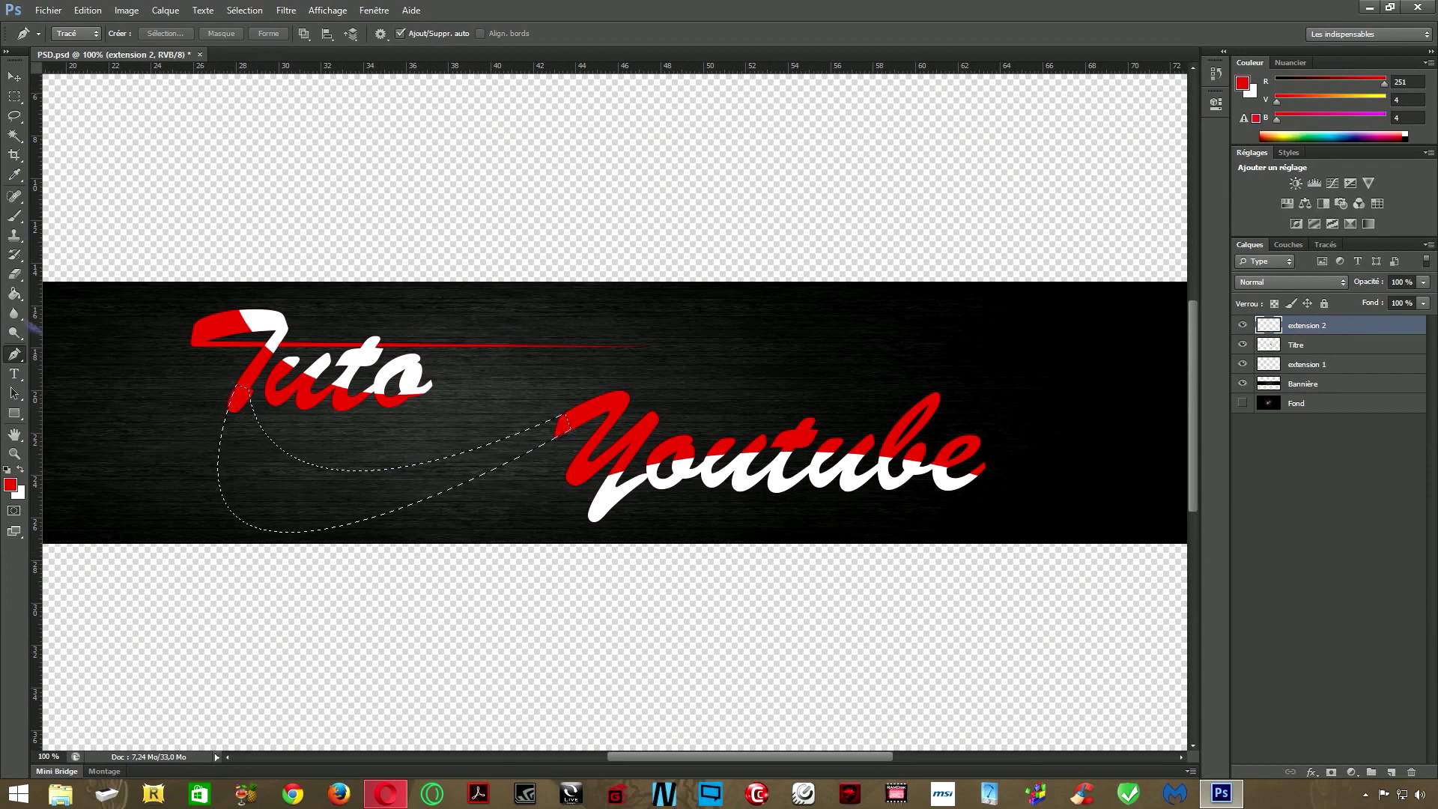
Fill the curved selection between Tuto and Youtube with the red foreground colour using the Paint Bucket, and deselect it
click(15, 295)
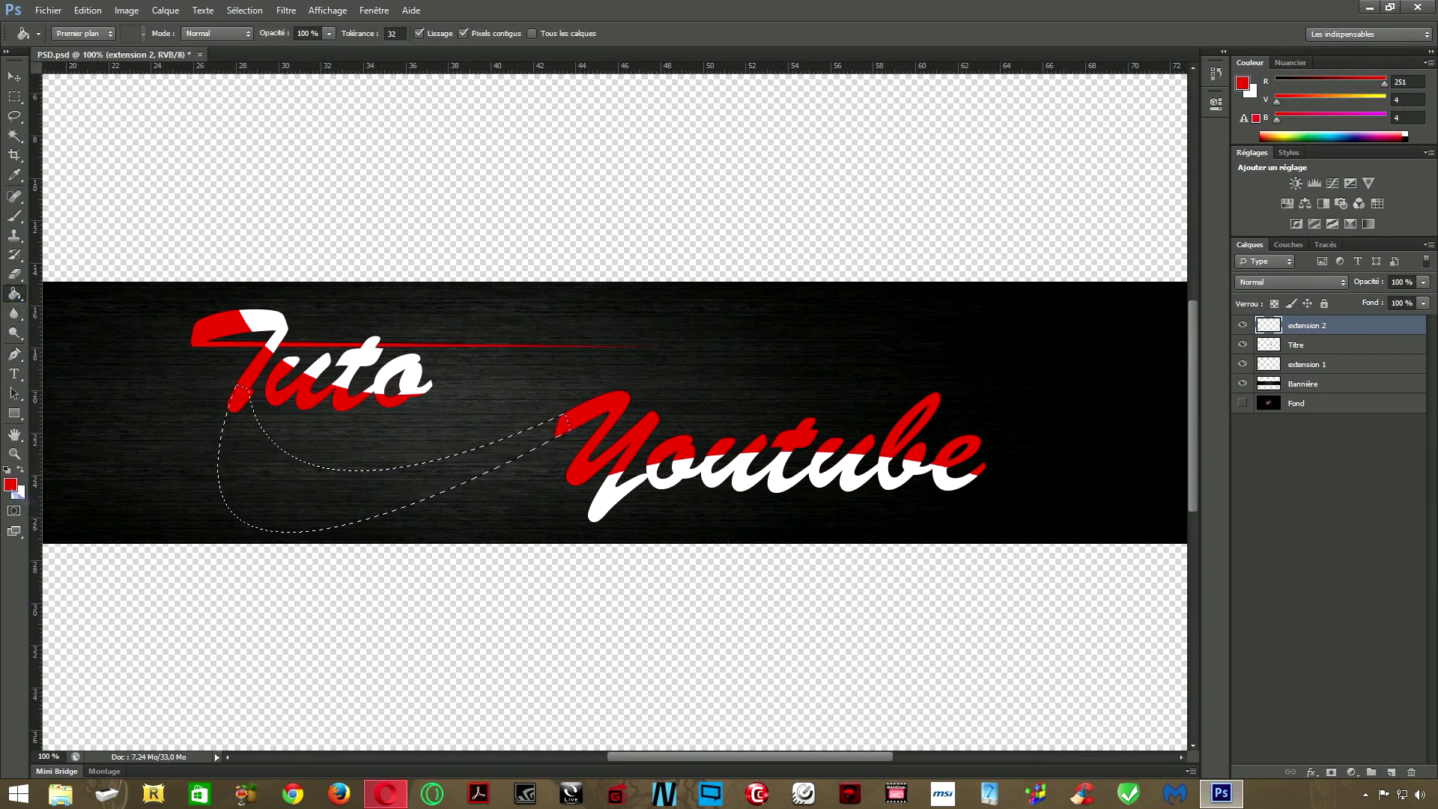
click(288, 506)
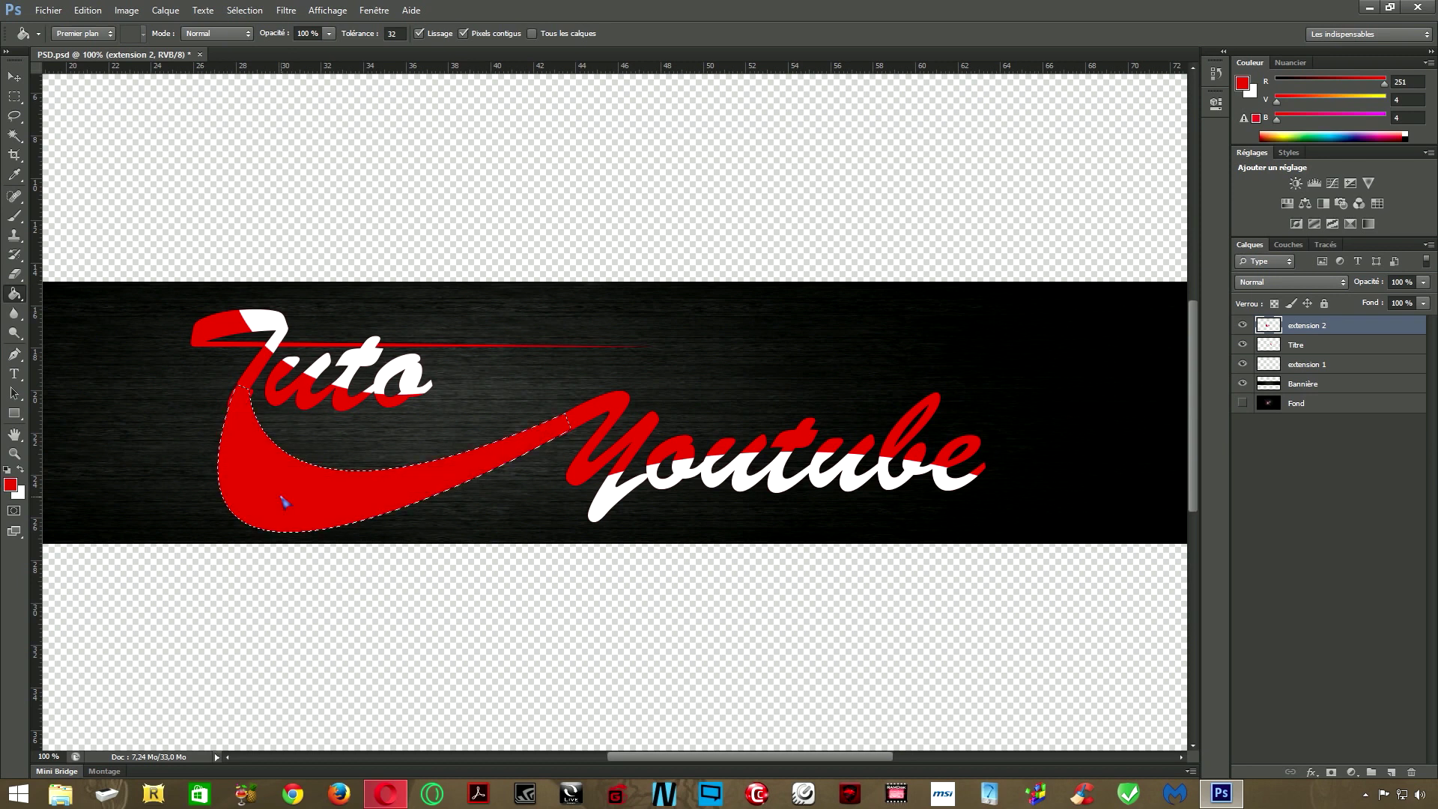
key(ctrl+d)
Warp the red swoosh on the extension 2 layer so its ends blend into the T's stem and the Y's tip, and apply the transformation
click(15, 77)
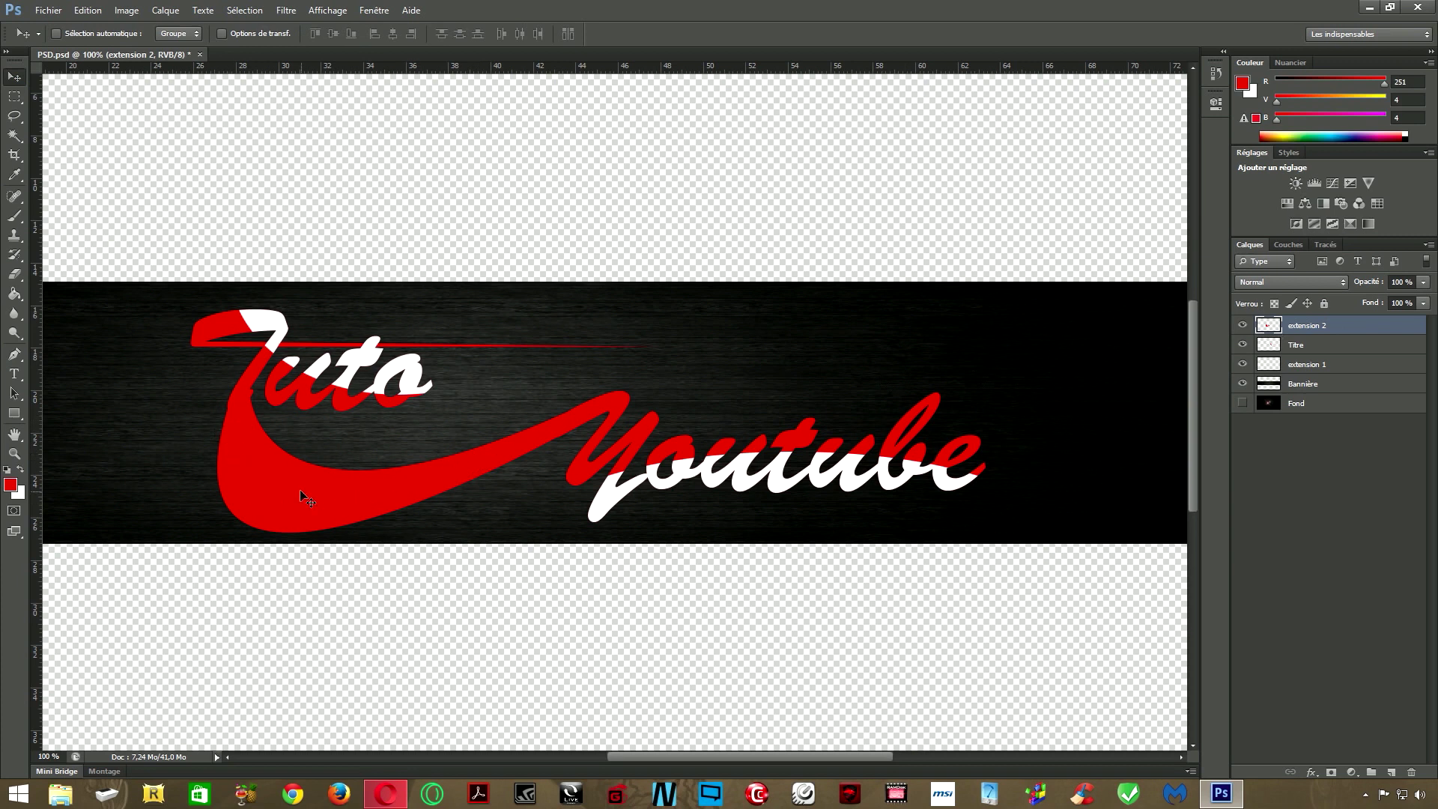
key(ctrl+t)
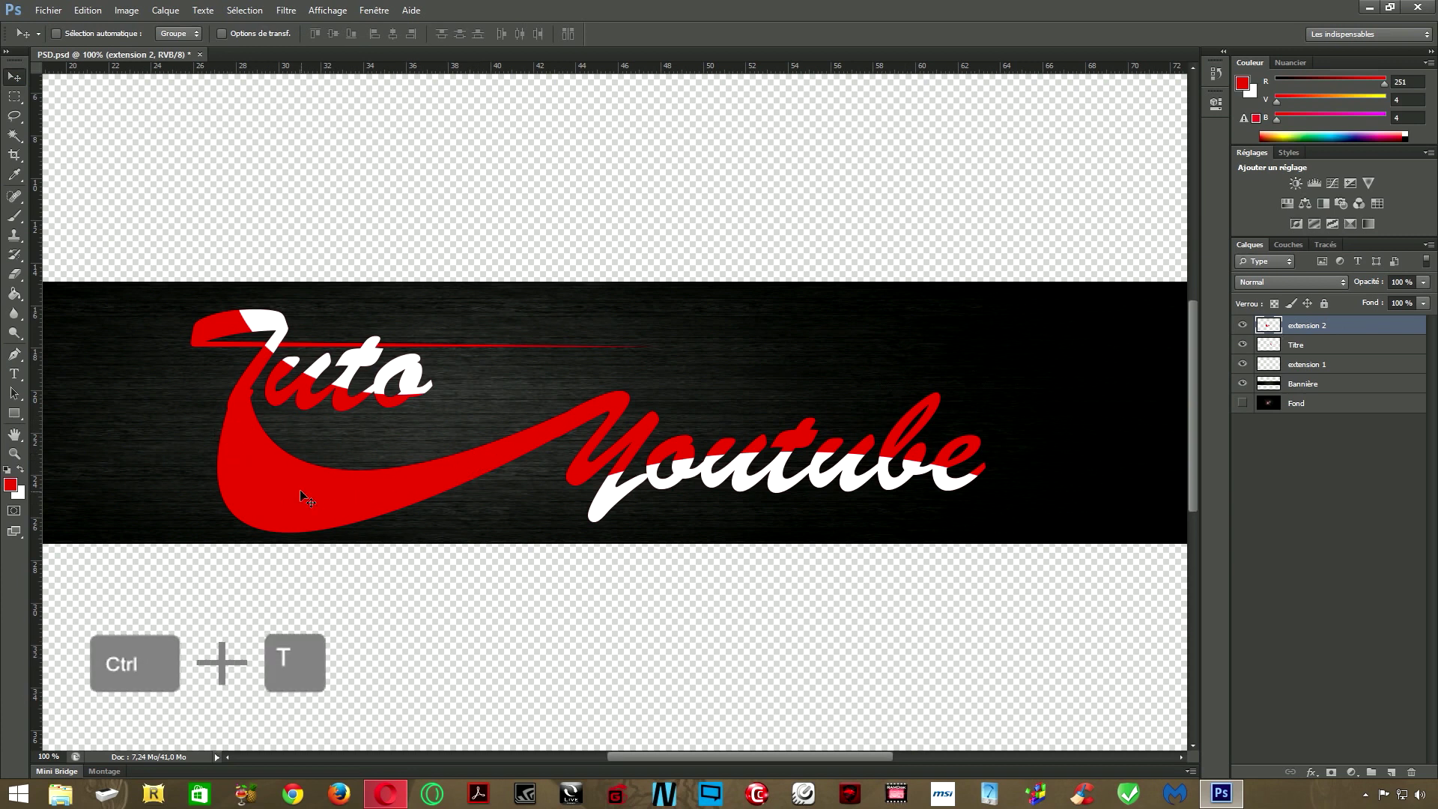
right_click(301, 491)
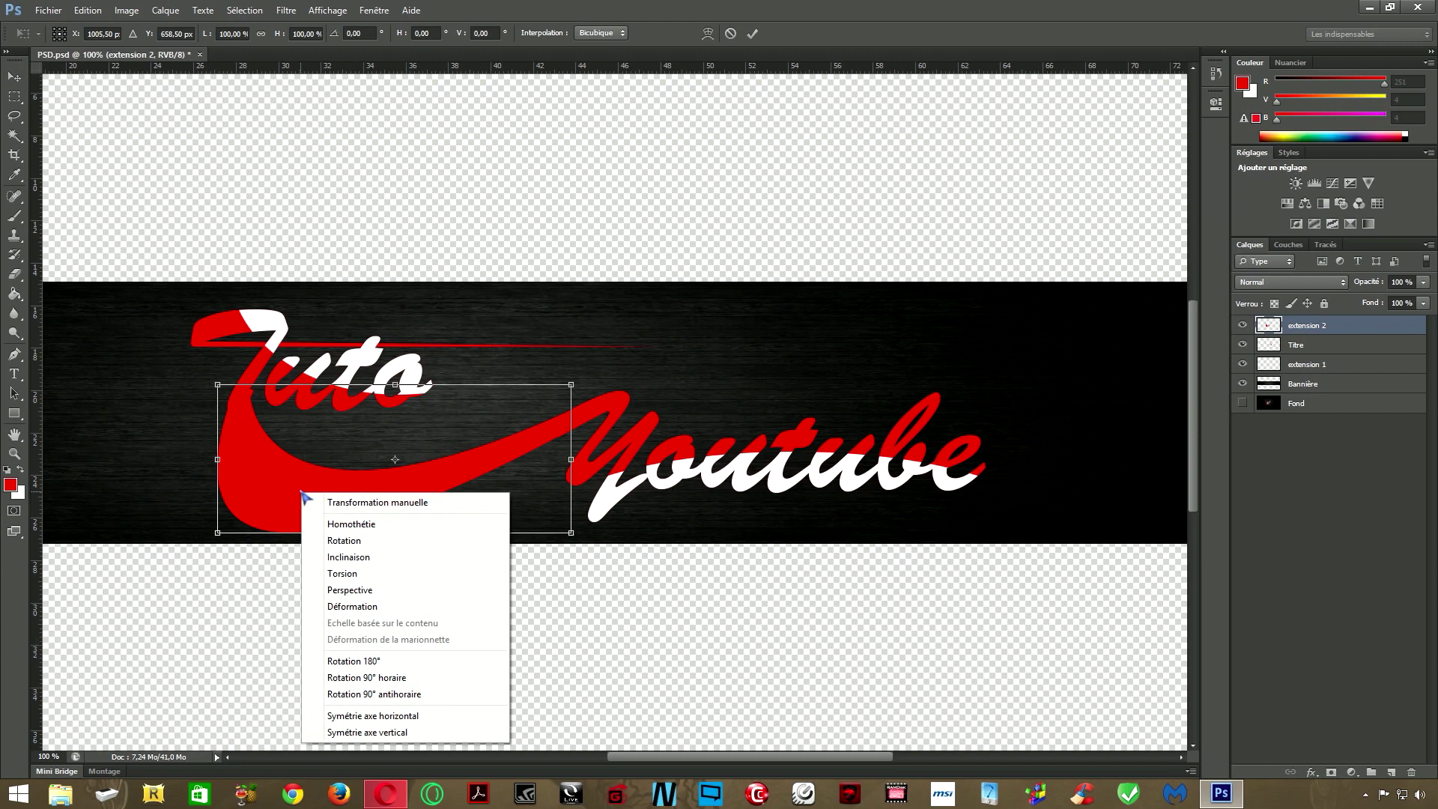
click(366, 608)
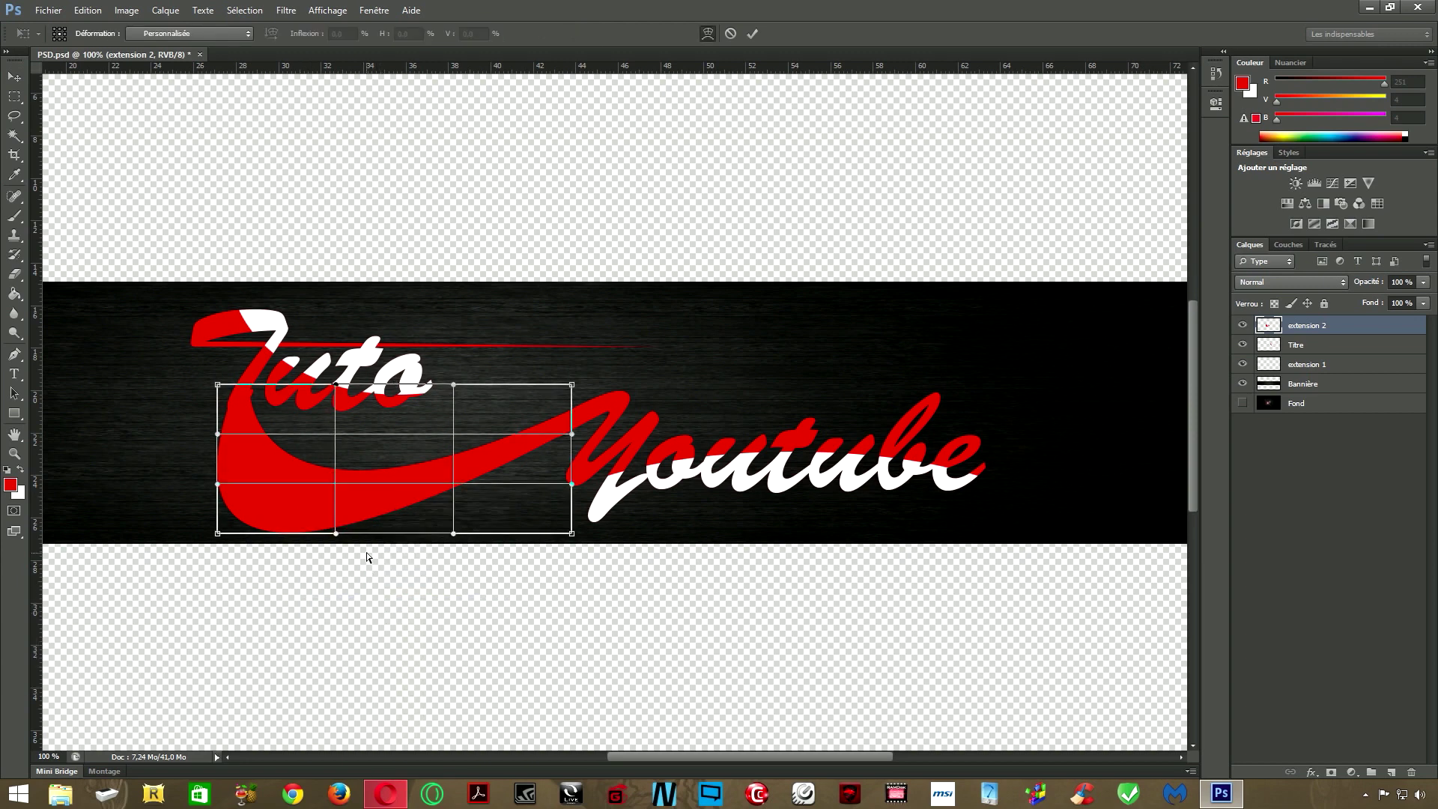
key(ctrl+plus)
drag(787, 757, 714, 777)
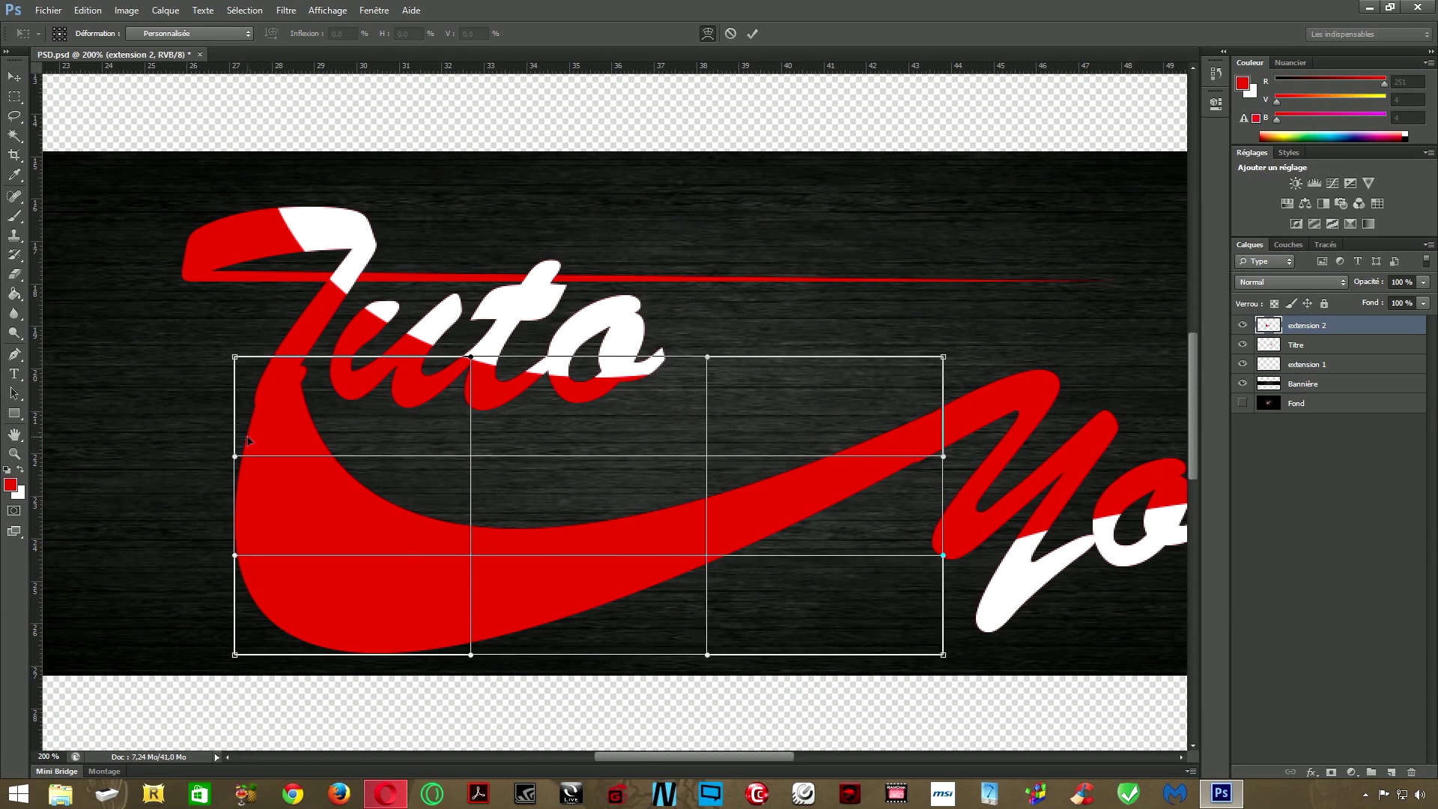
drag(235, 455, 197, 448)
drag(259, 370, 264, 366)
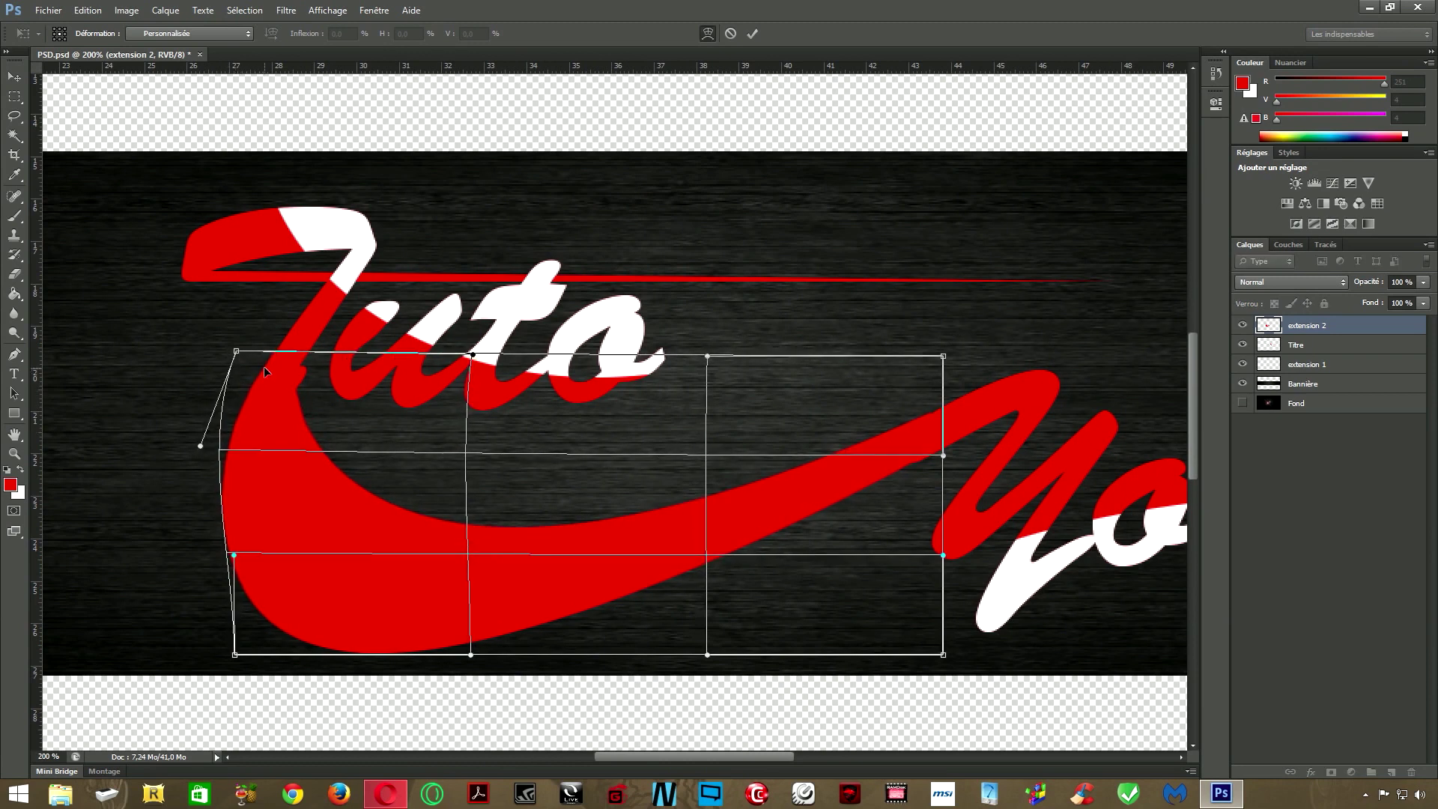
drag(232, 547, 223, 544)
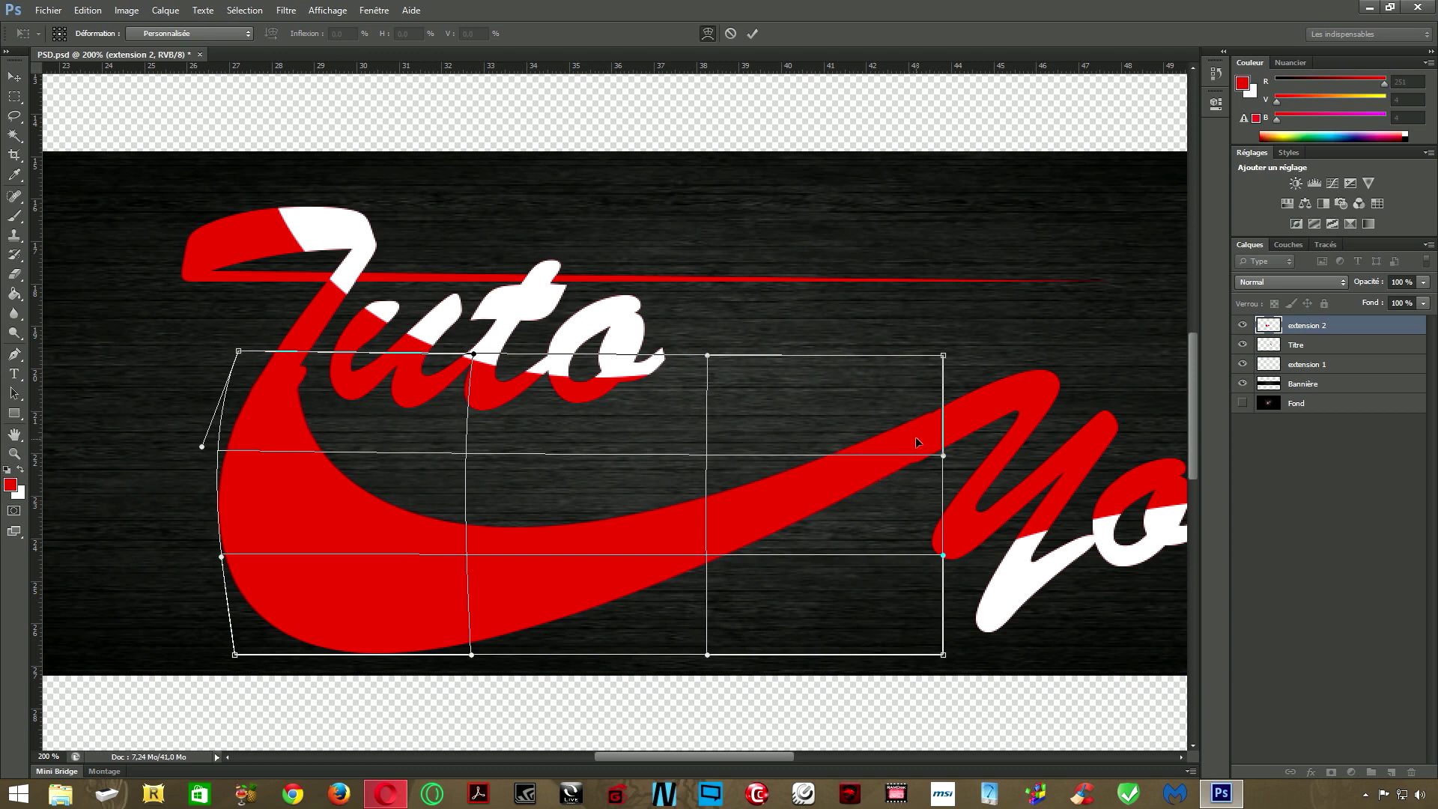
drag(915, 437, 918, 438)
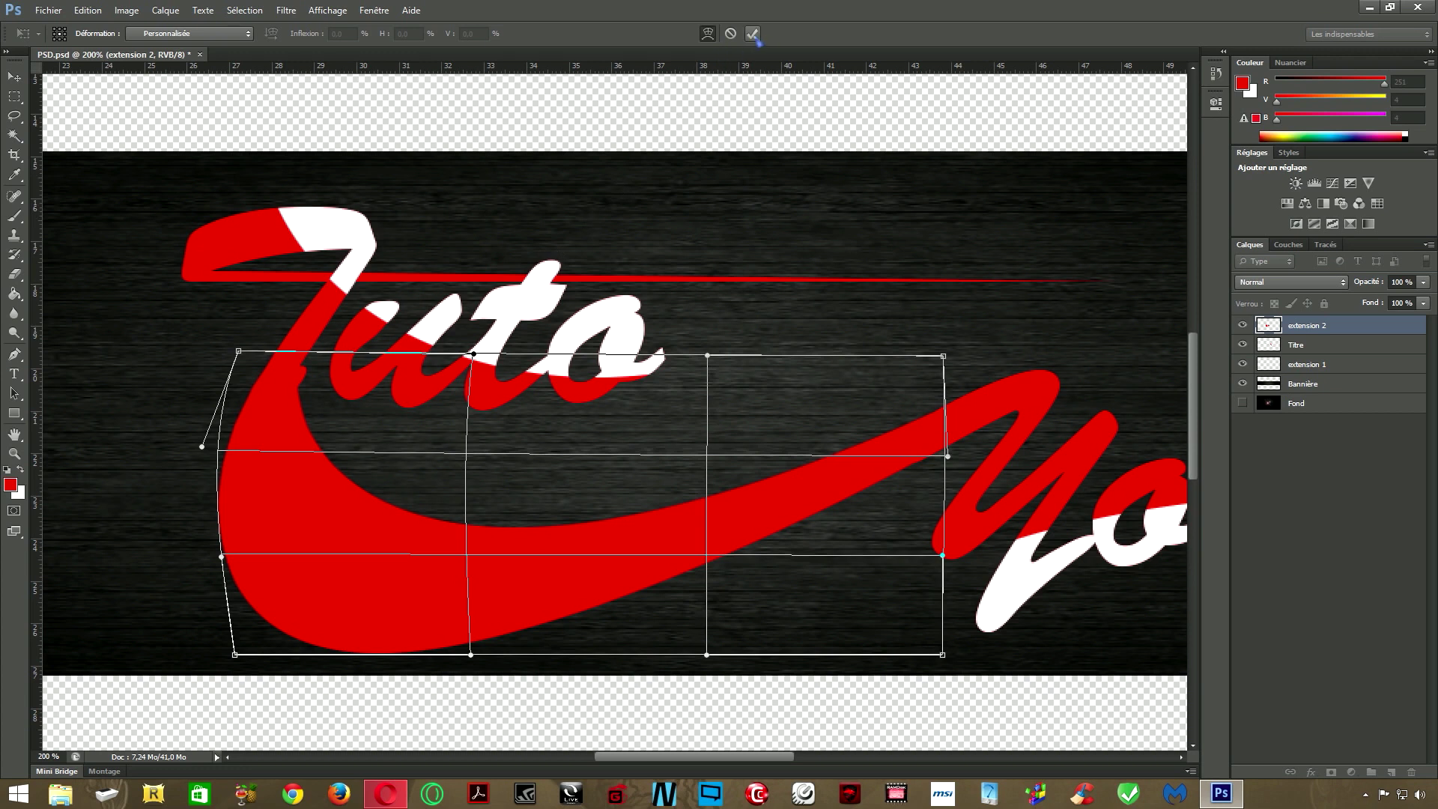
click(752, 34)
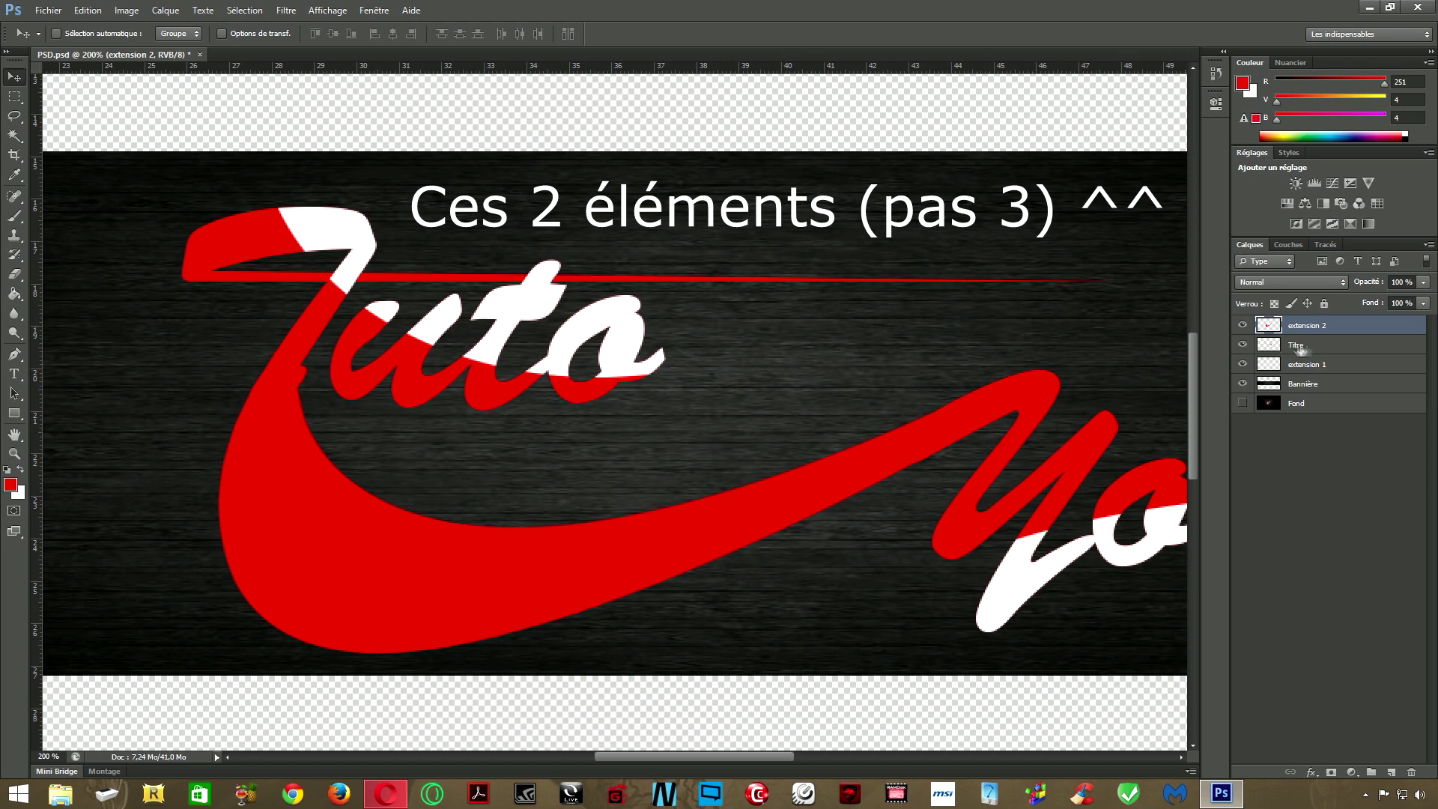
On the Titre layer, draw a small closed Pen path around the bump protruding from the lower end of the T's stem
click(1307, 347)
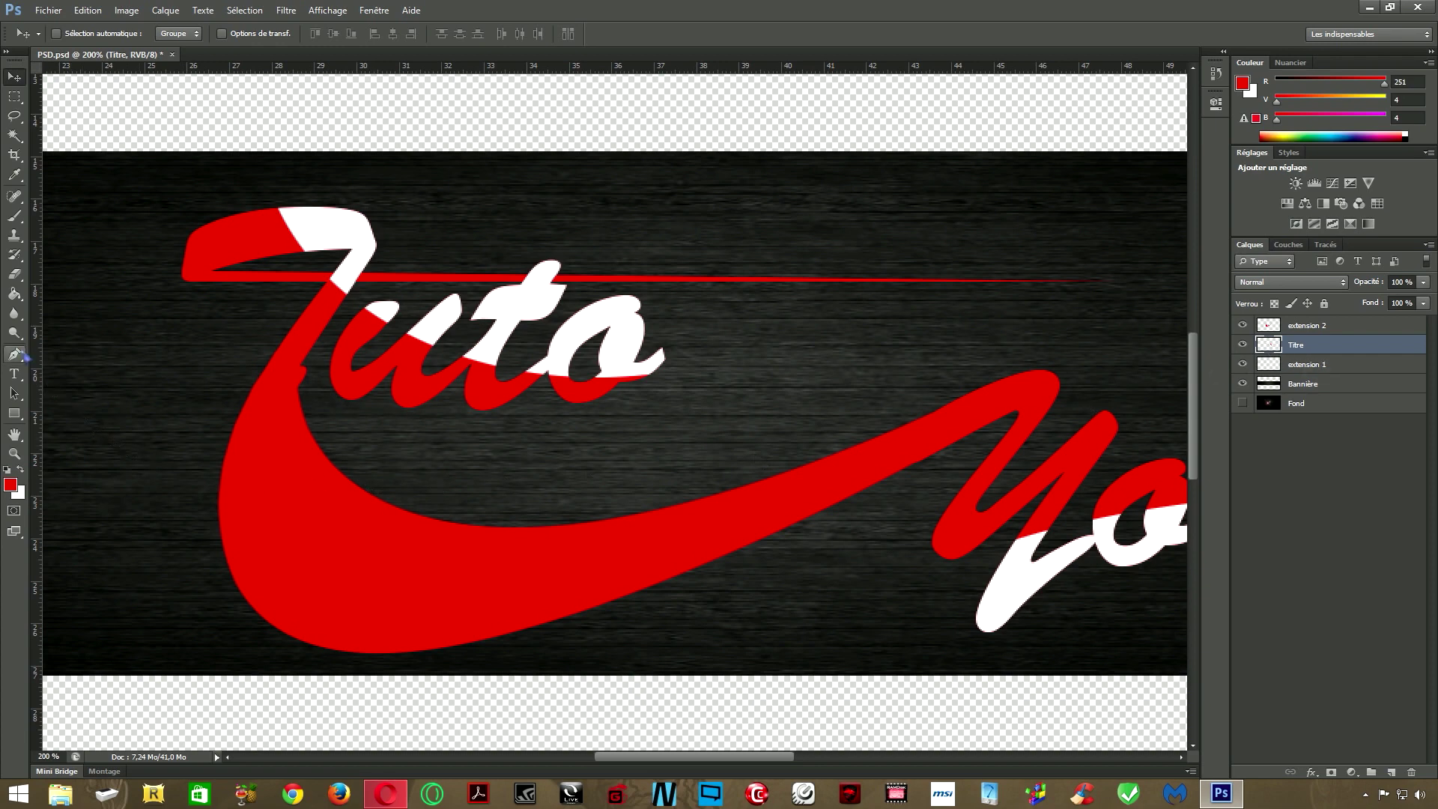
click(15, 354)
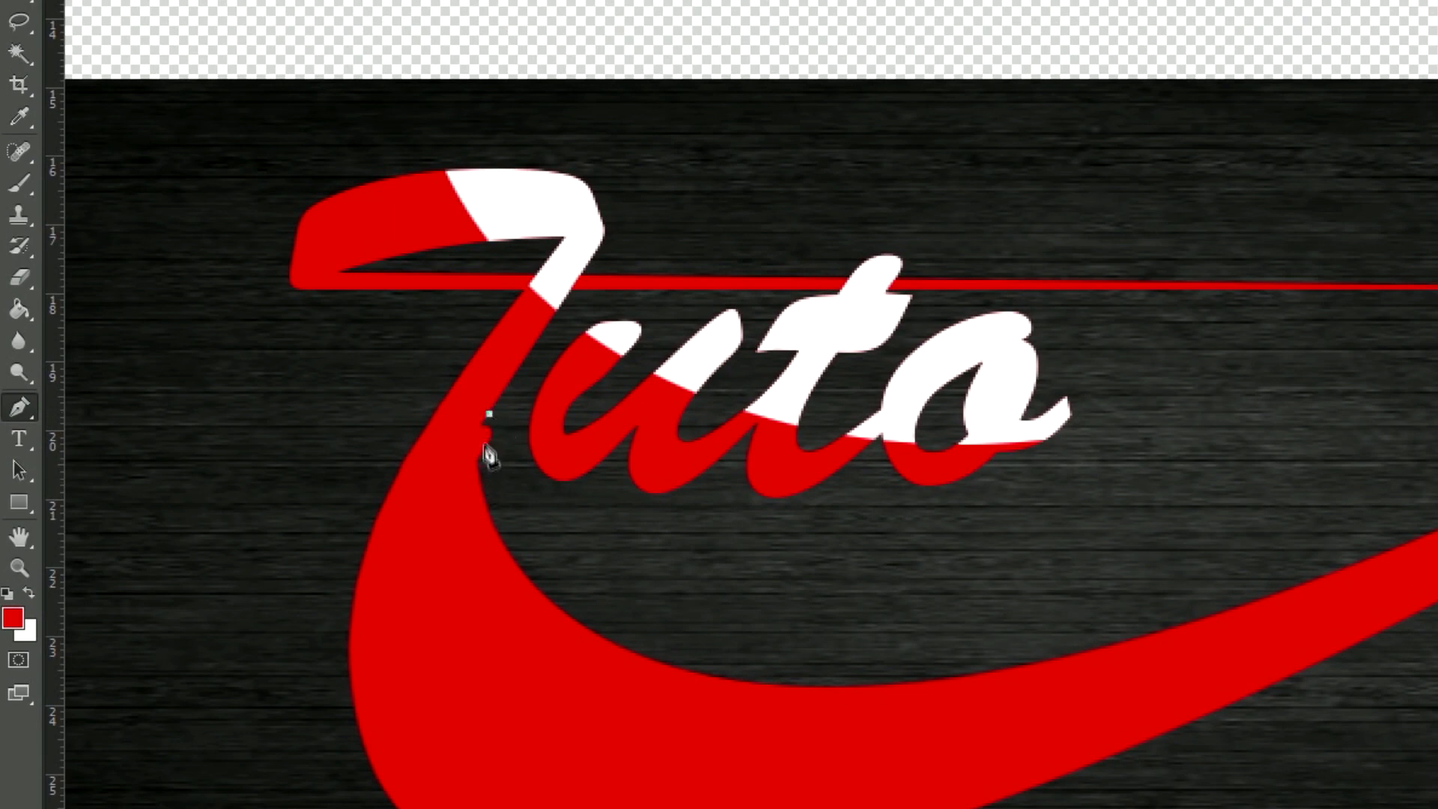
drag(479, 428, 470, 444)
click(477, 455)
drag(477, 474, 516, 472)
click(515, 413)
click(489, 414)
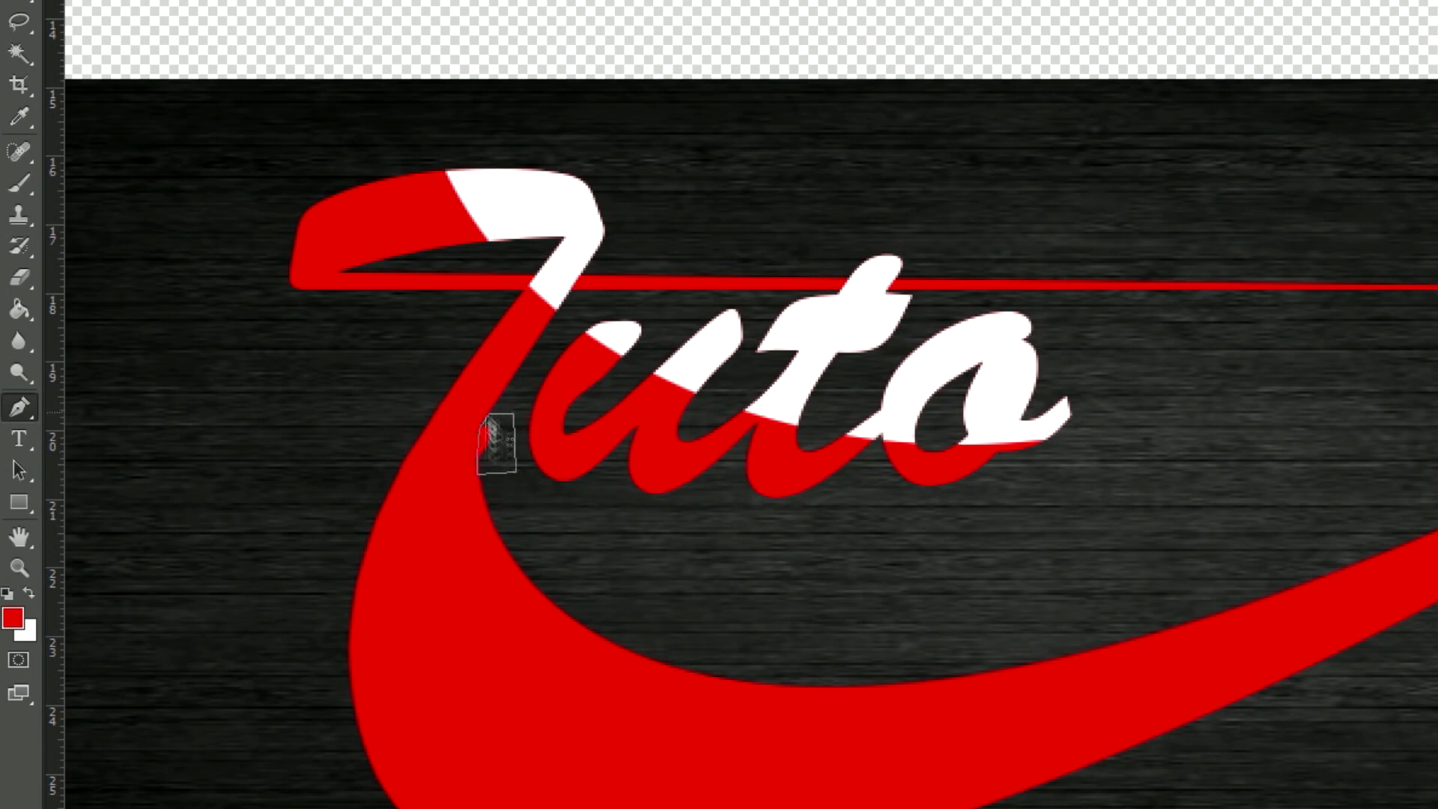
Convert the small path into a selection and delete the protruding bump of the T inside it
right_click(498, 448)
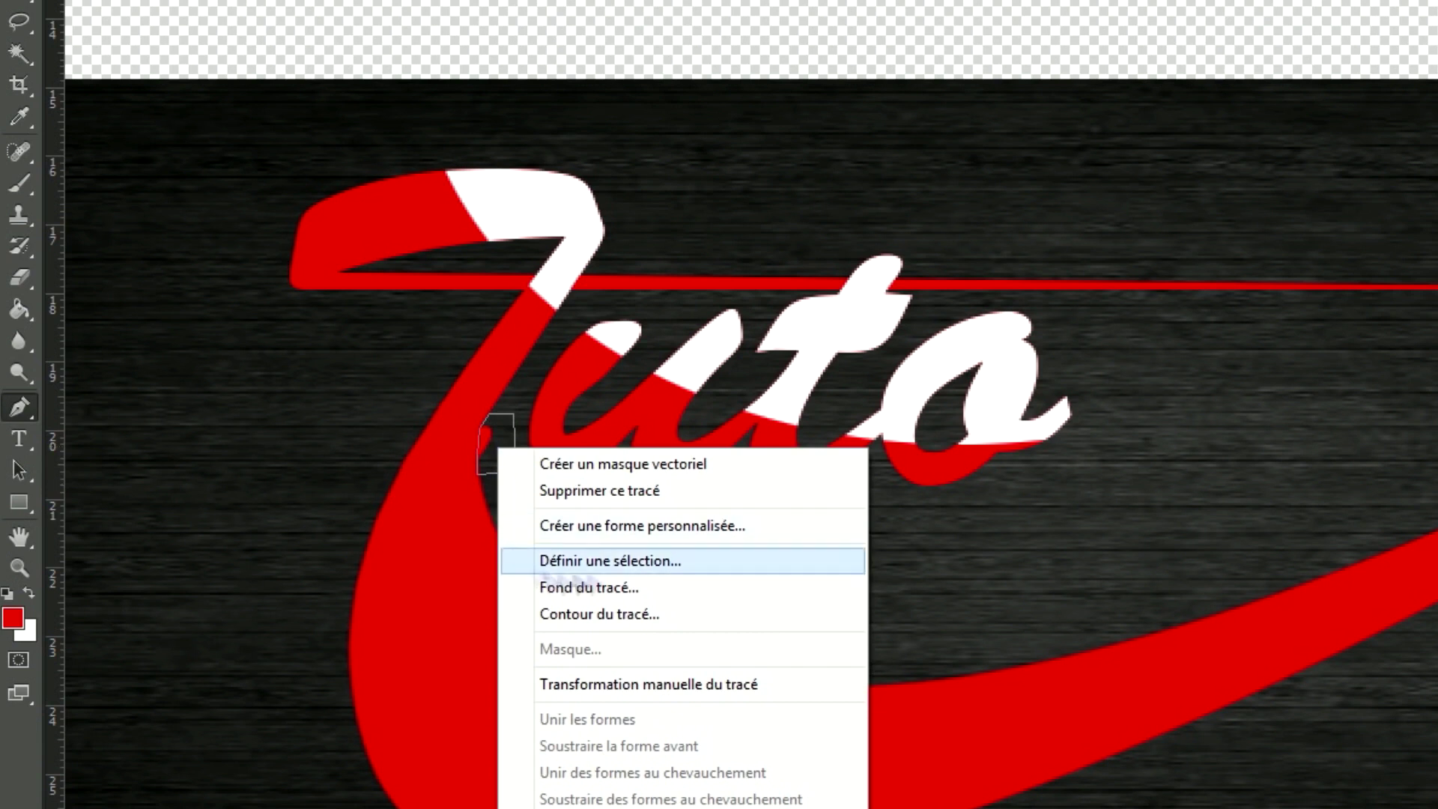
click(632, 560)
click(1290, 218)
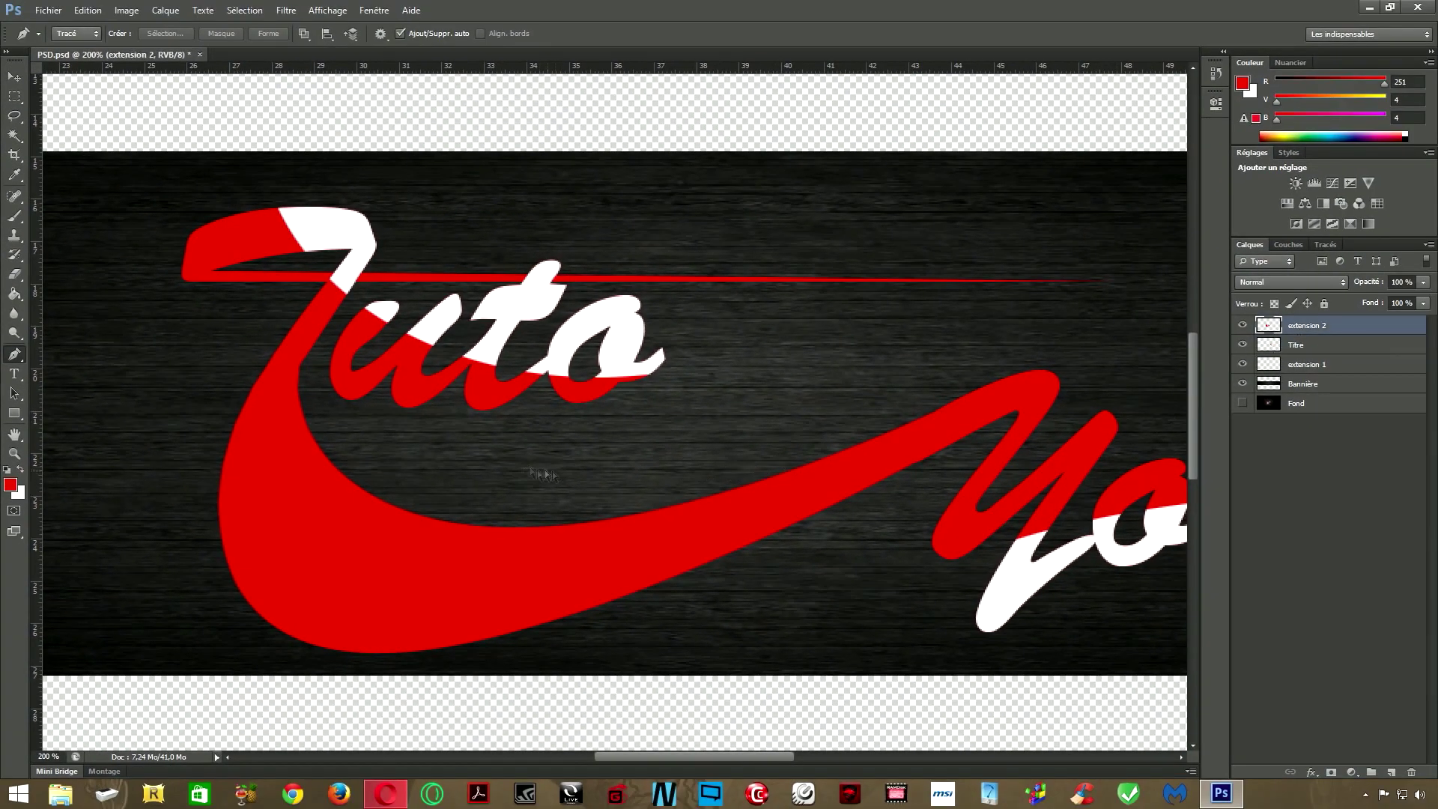
Warp the upper-left end of the extension 2 swoosh further outward to smooth its junction with the T's stem, and apply the transformation
key(ctrl+t)
right_click(375, 425)
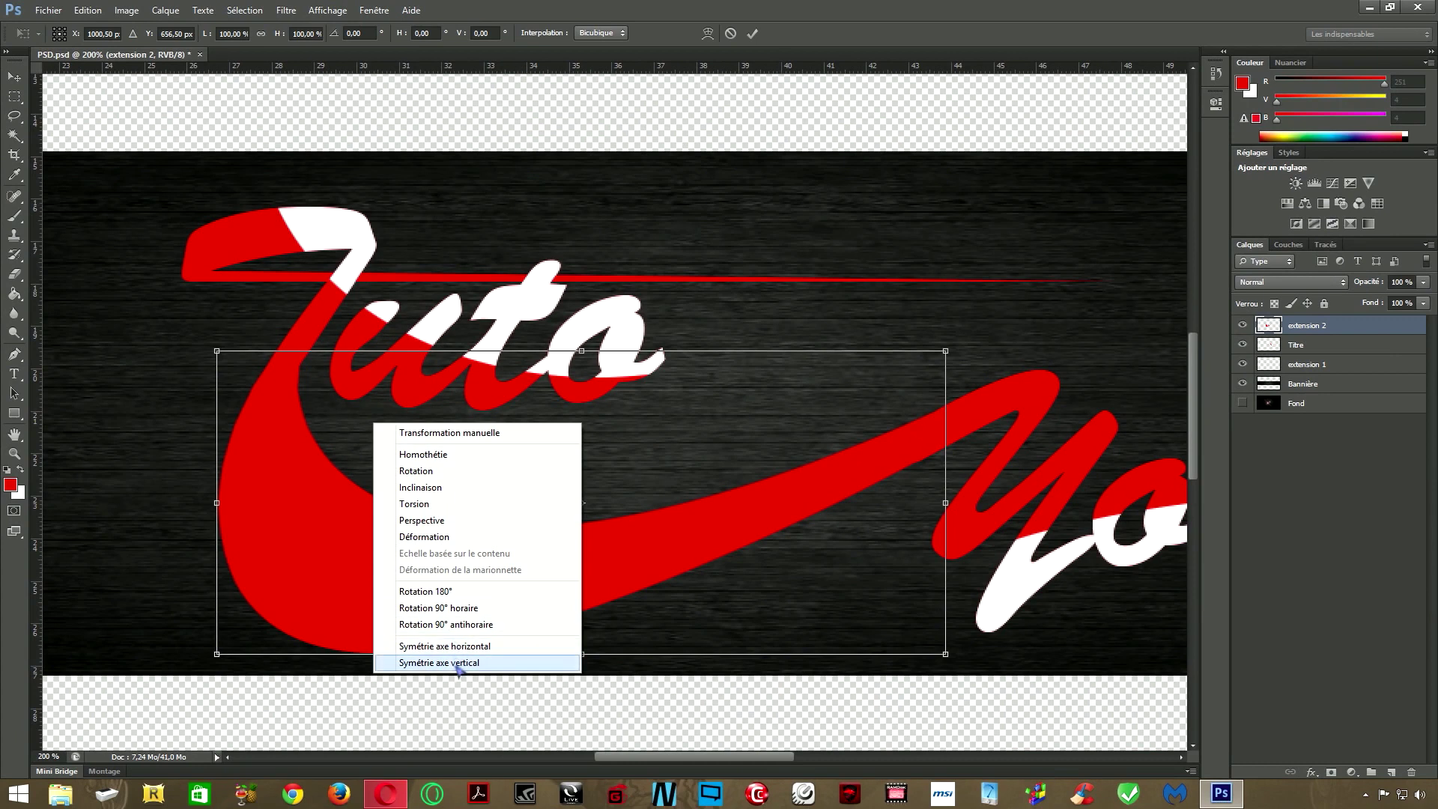
click(433, 537)
drag(304, 381, 278, 357)
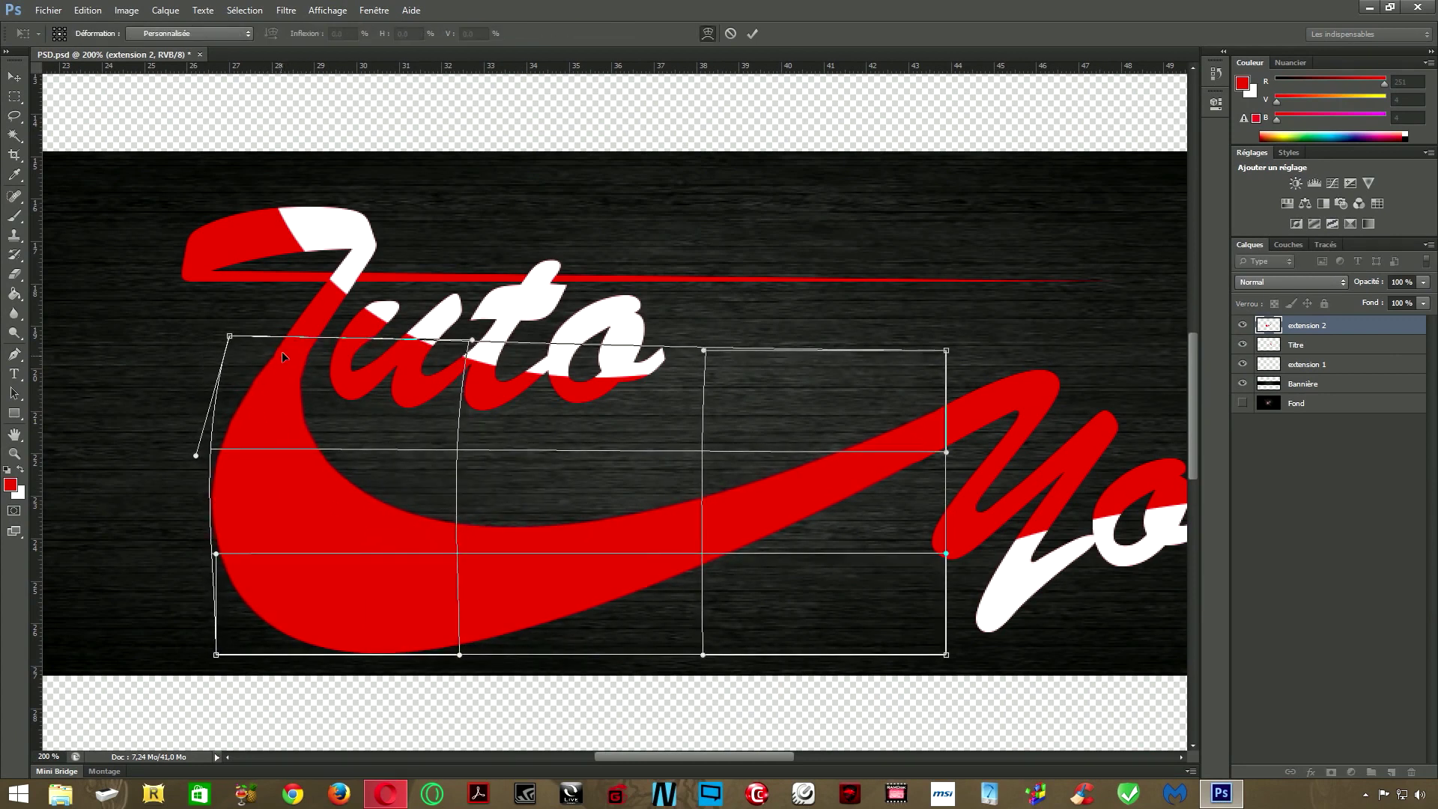
click(752, 33)
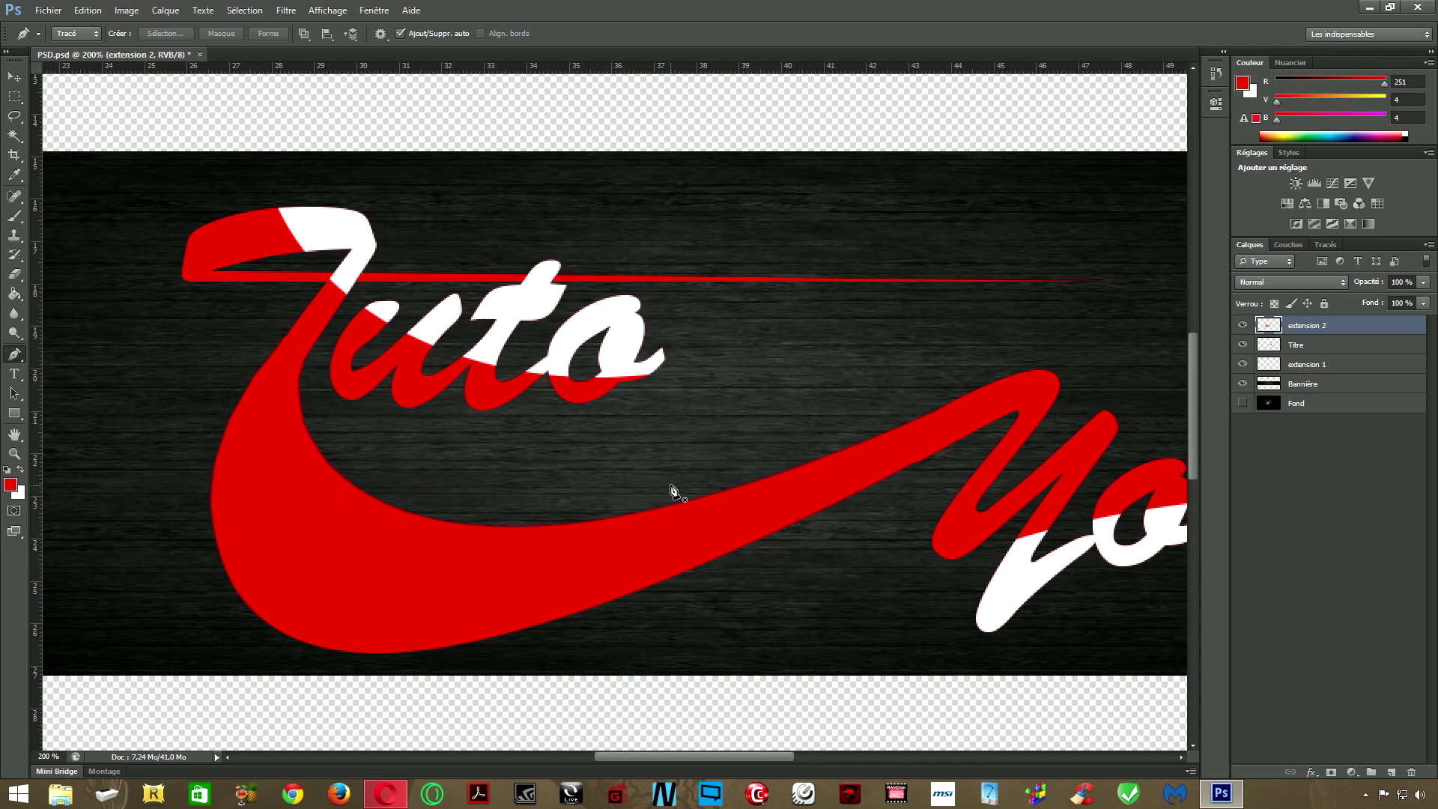
Move the Titre layer above the extension 2 layer in the layer stack
key(ctrl+minus)
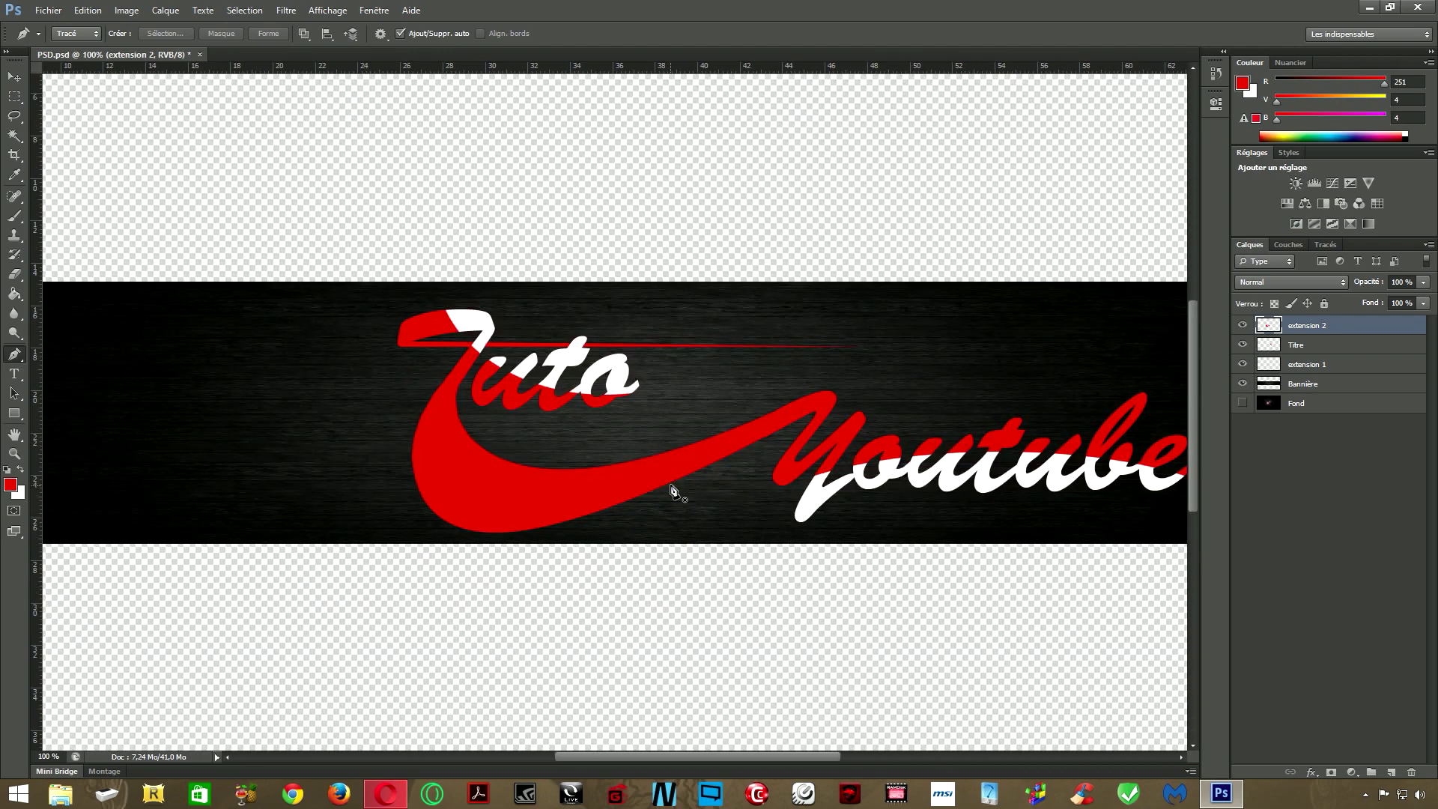
key(g)
scroll(620, 487, right, 2)
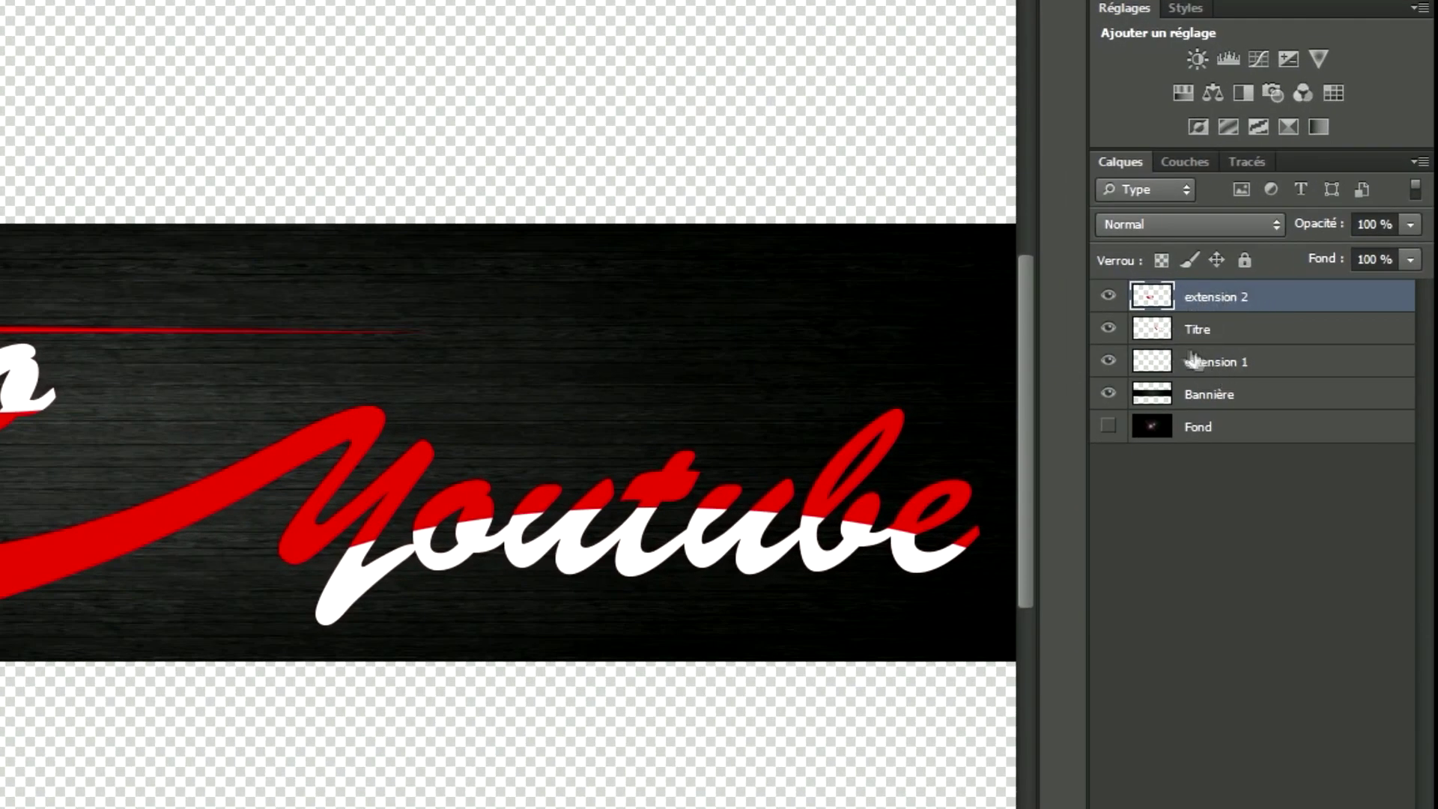
ctrl+click(1207, 362)
click(1218, 361)
shift+click(1225, 297)
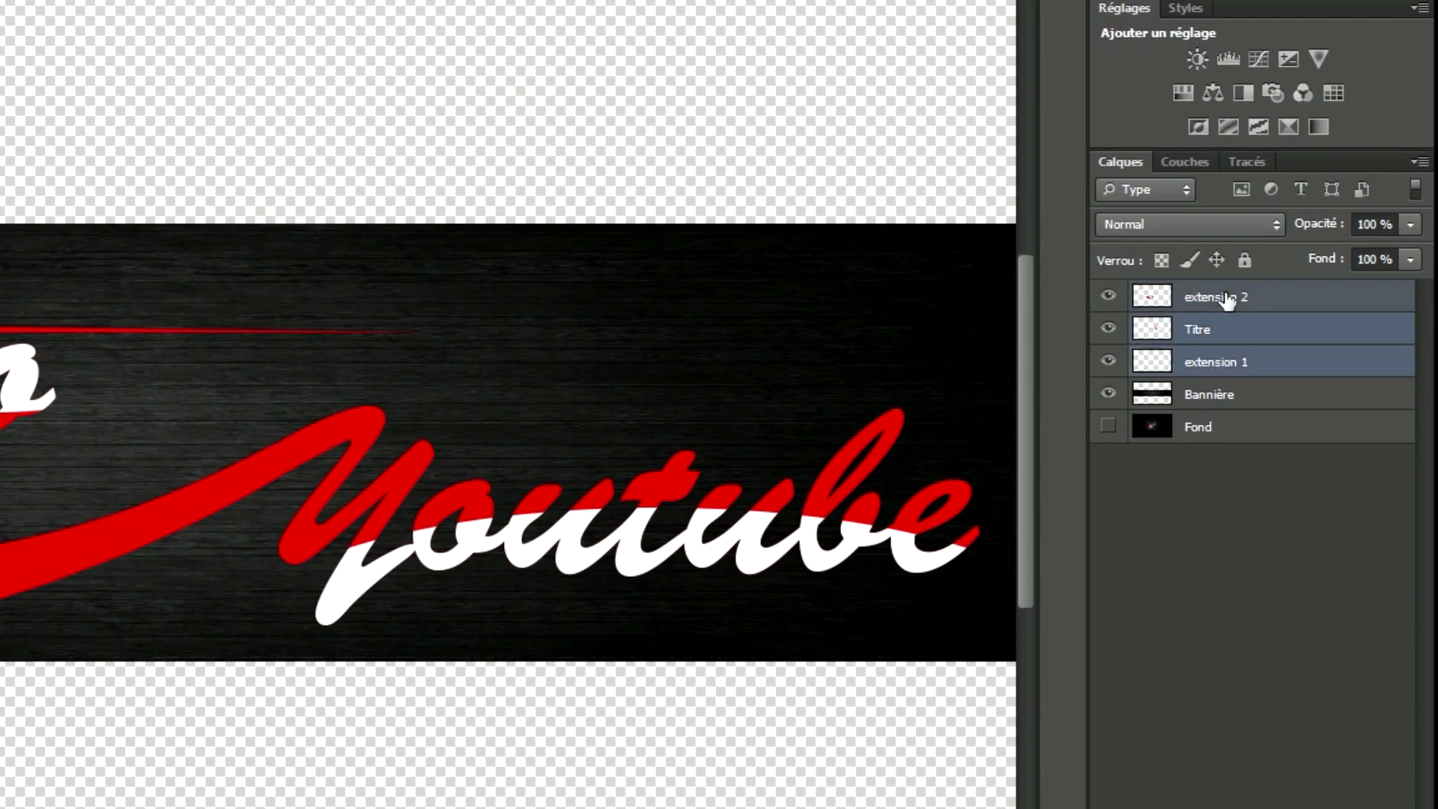
click(1208, 331)
drag(1207, 337, 1216, 293)
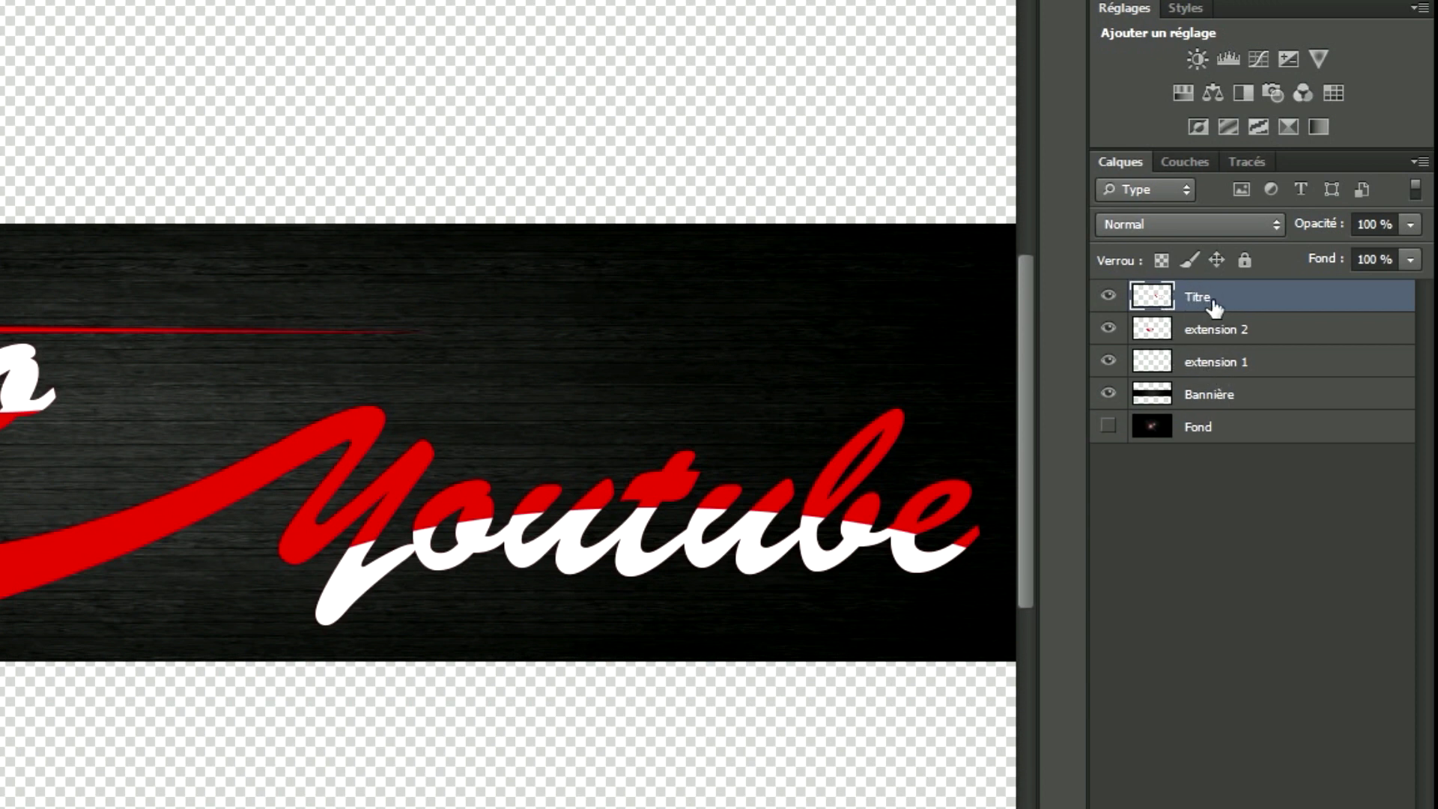
Merge the Titre, extension 2 and extension 1 layers into a single layer
ctrl+click(1224, 337)
ctrl+click(1219, 365)
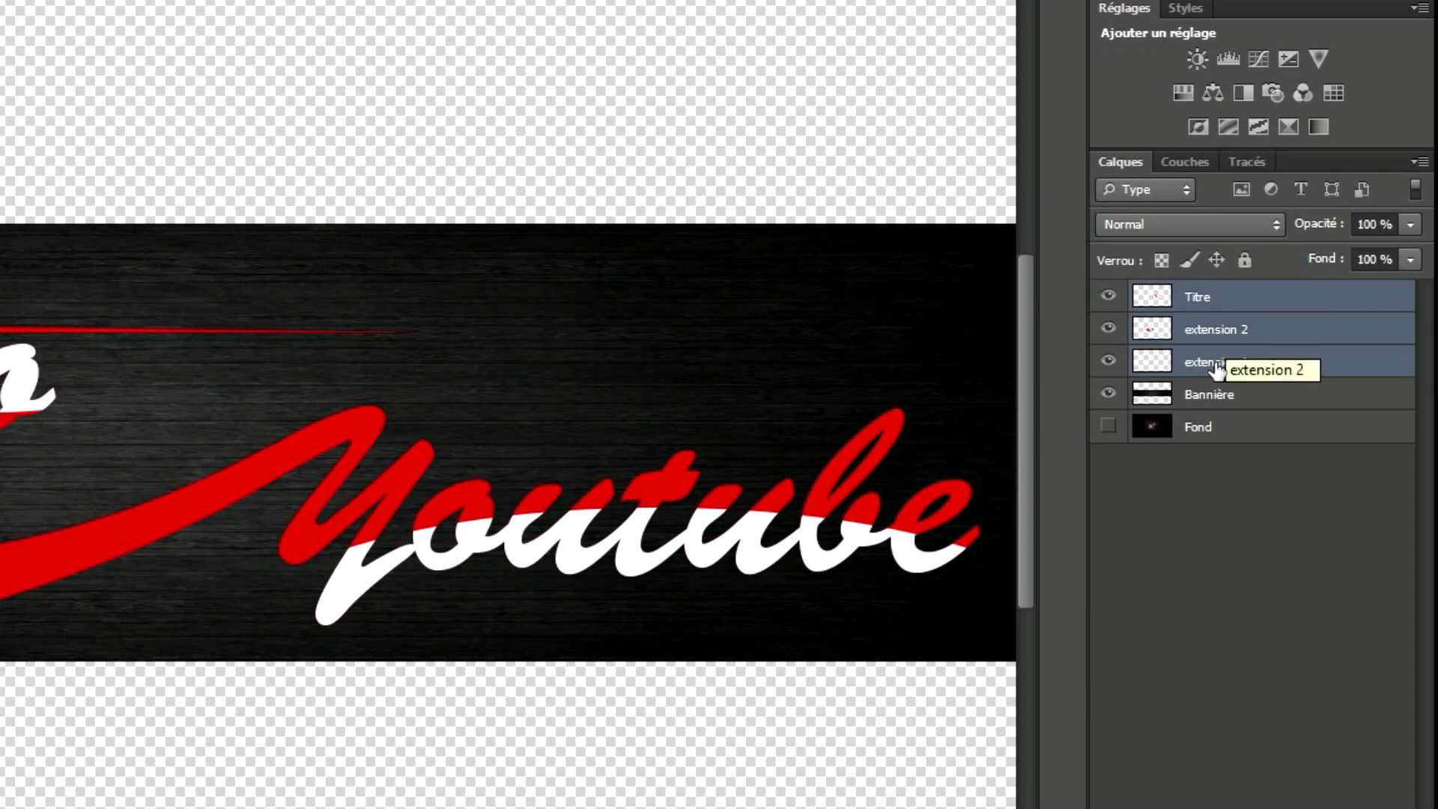
right_click(1217, 342)
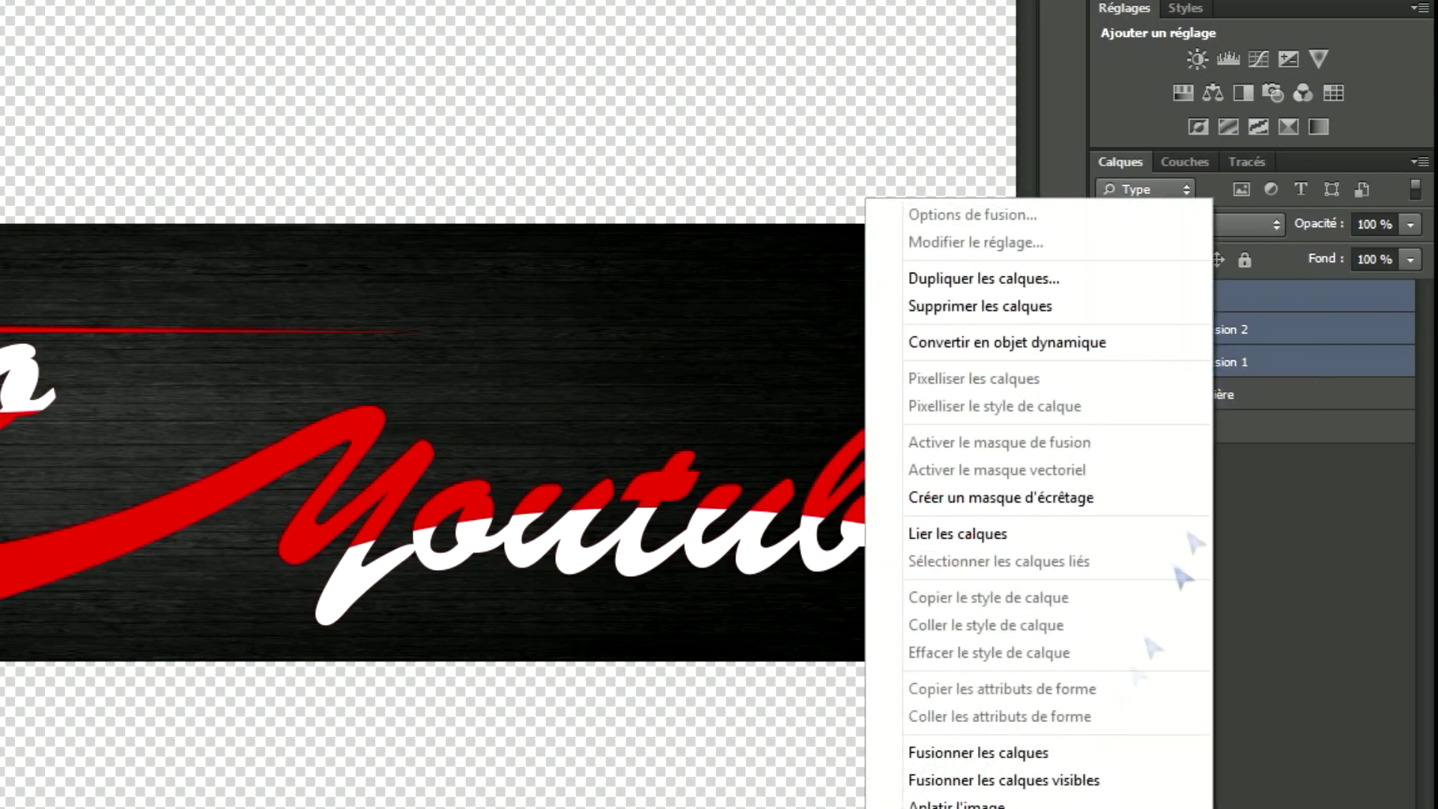
click(965, 755)
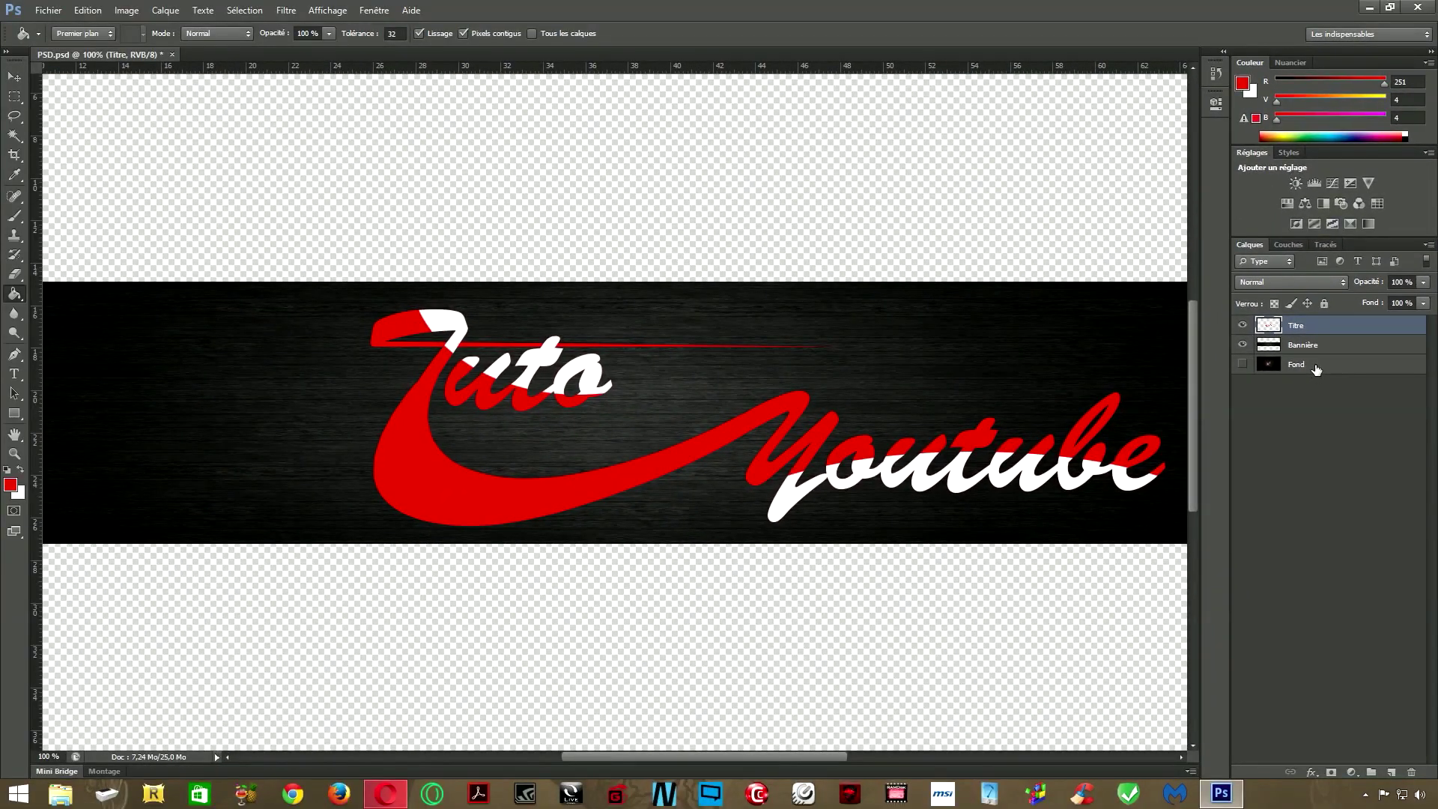
Apply a drop shadow to the merged Titre layer with Produit blending, 75% opacity, 120° angle, 5 px distance and 5 px size
key(ctrl+minus)
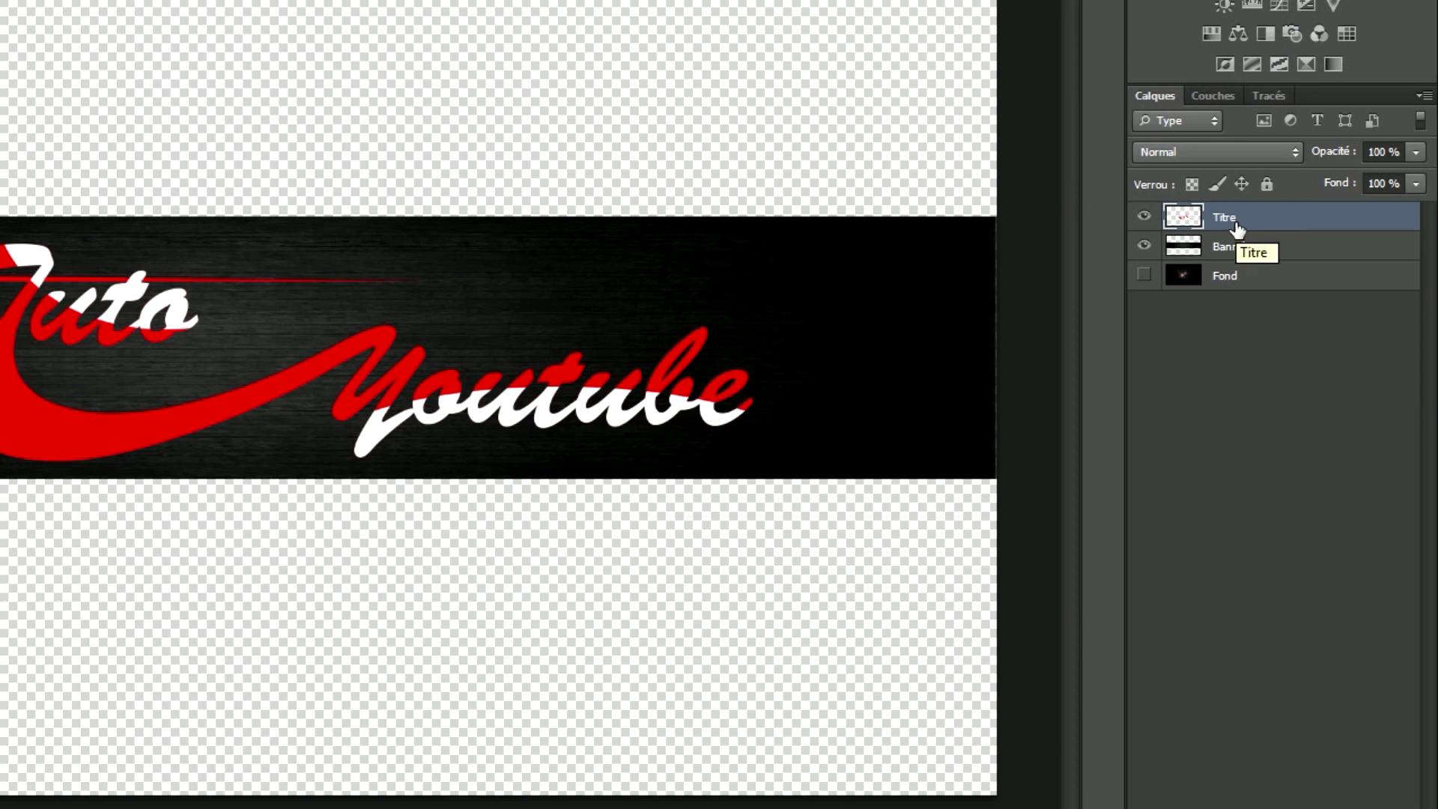
right_click(1236, 228)
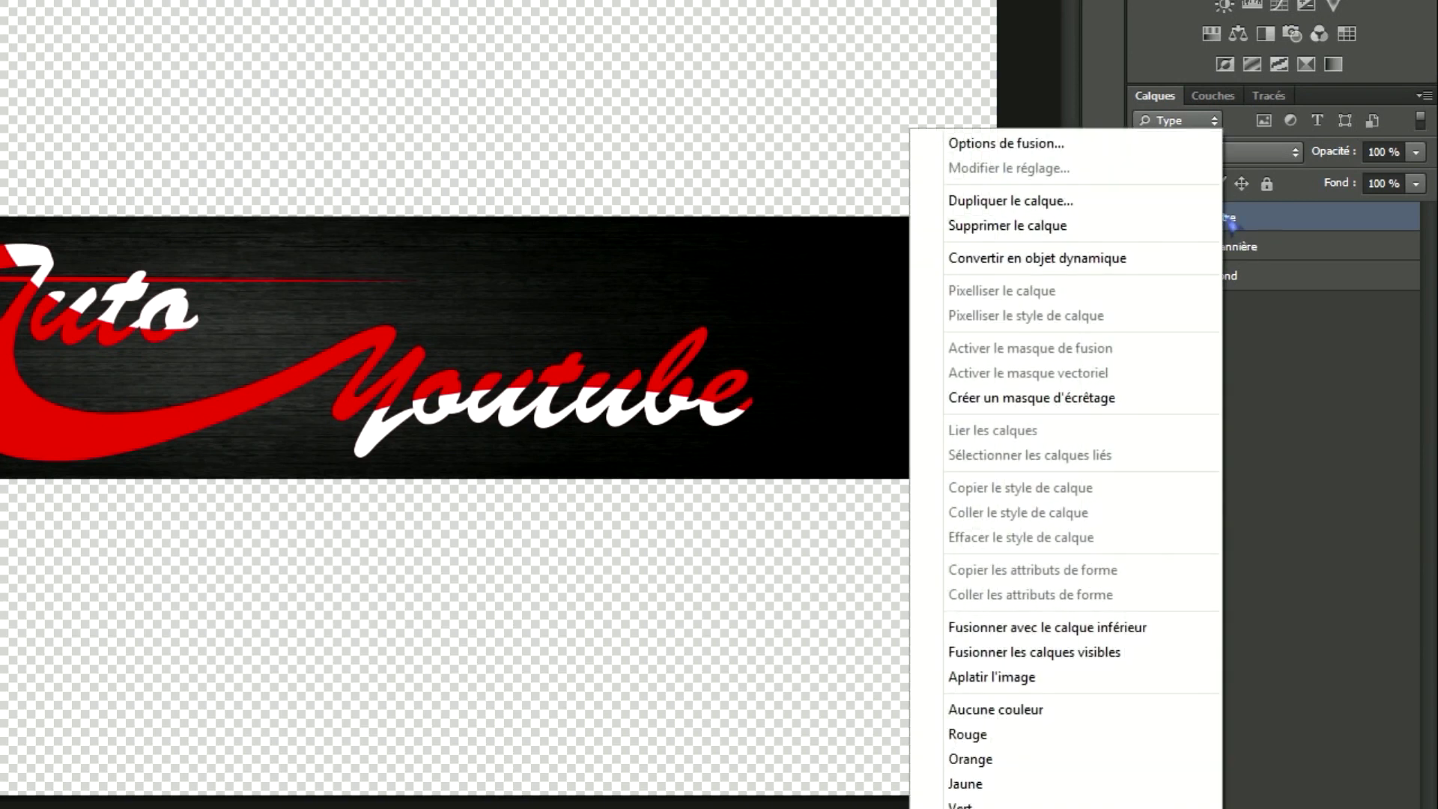
click(1041, 145)
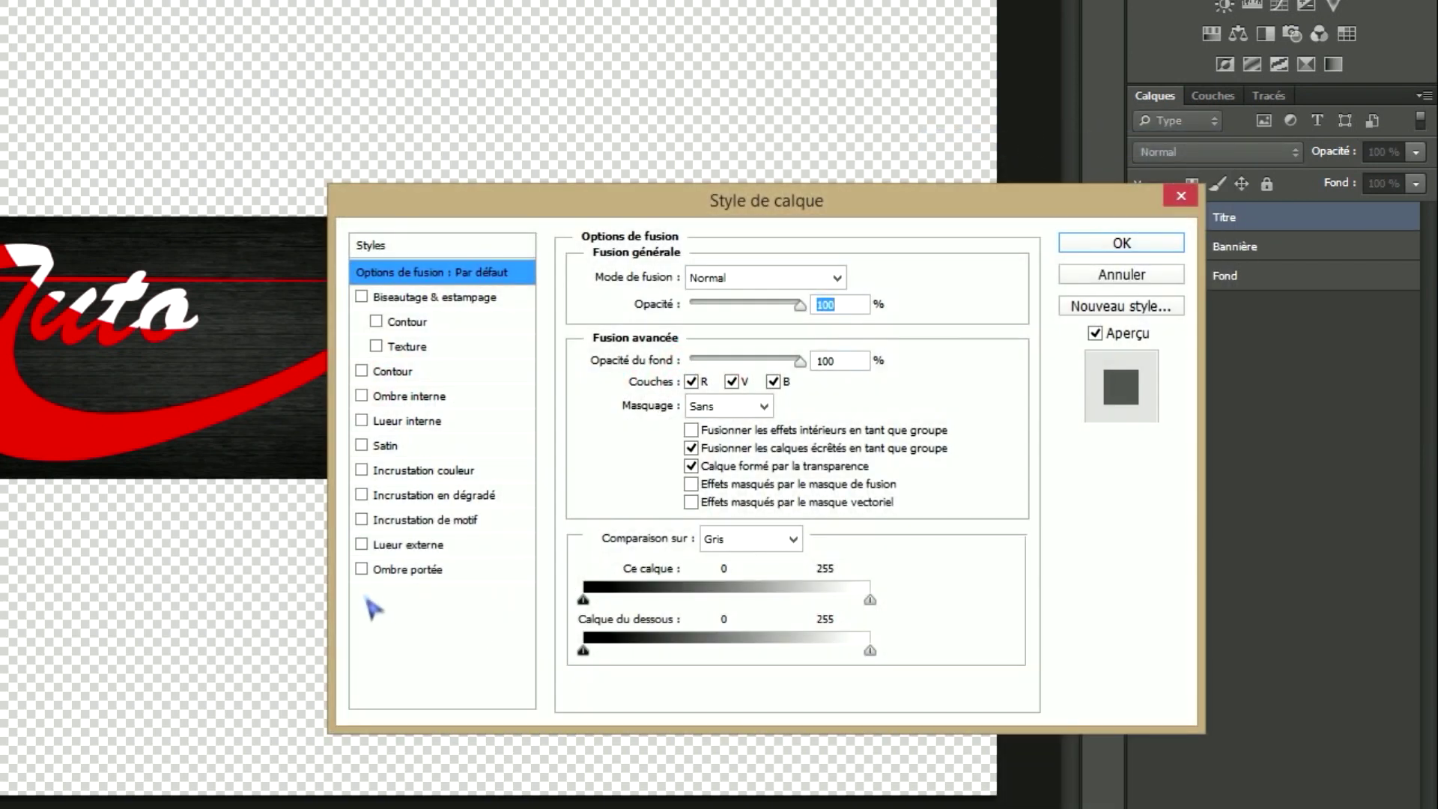
click(362, 569)
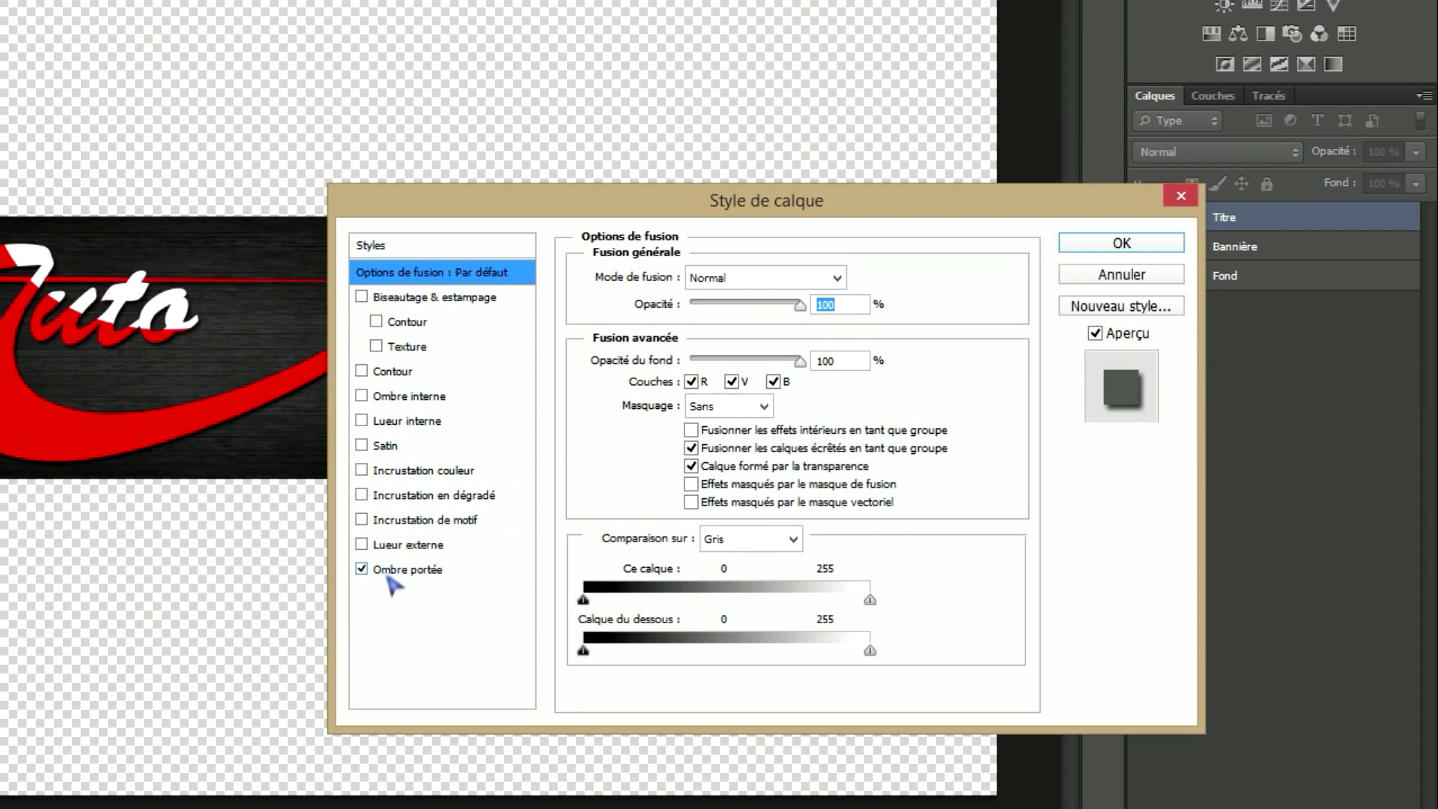
click(388, 574)
drag(716, 202, 677, 232)
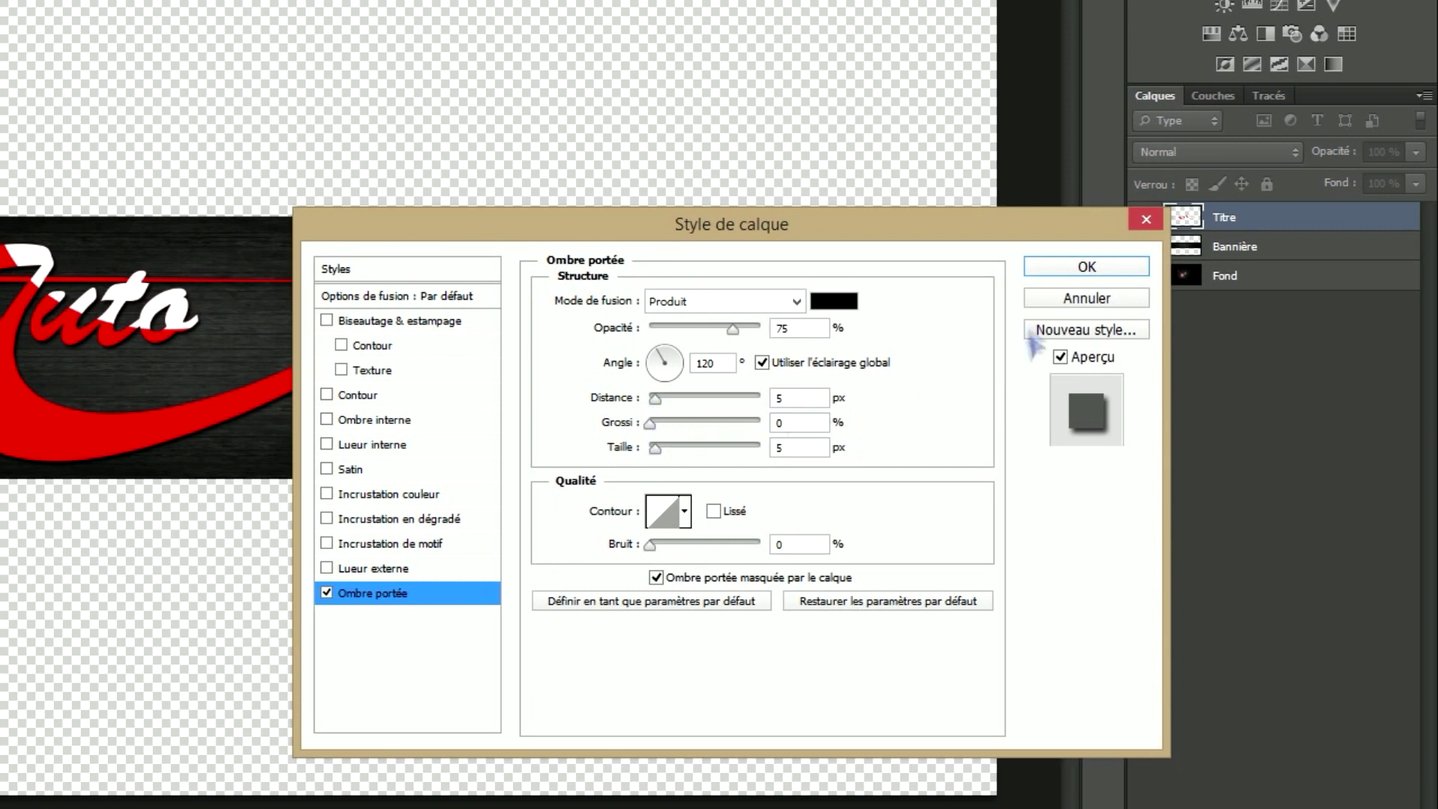
click(1086, 267)
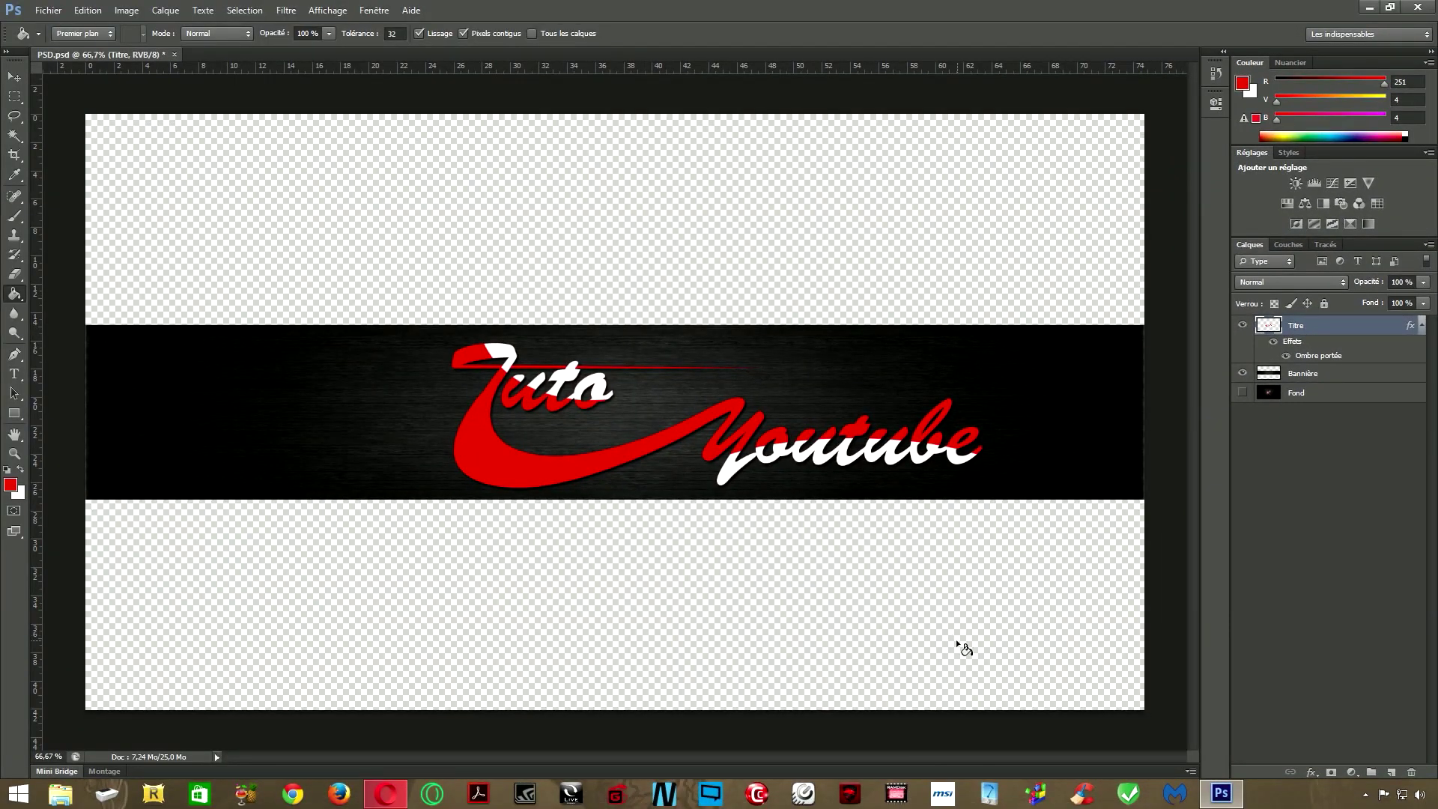
Switch to the Opera browser, search Google Images for "bouton youtube png" and return to the Photoshop banner
click(45, 15)
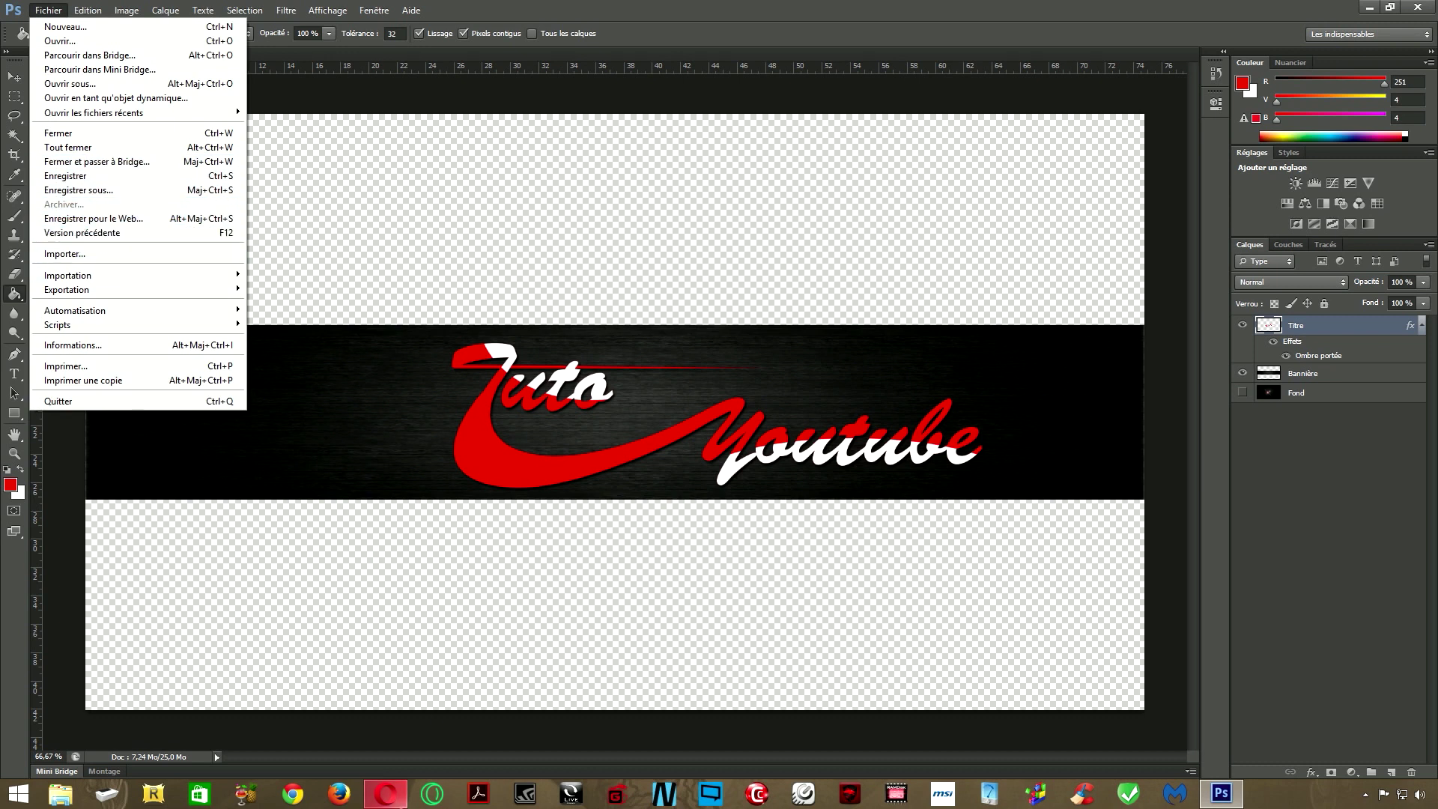
click(386, 794)
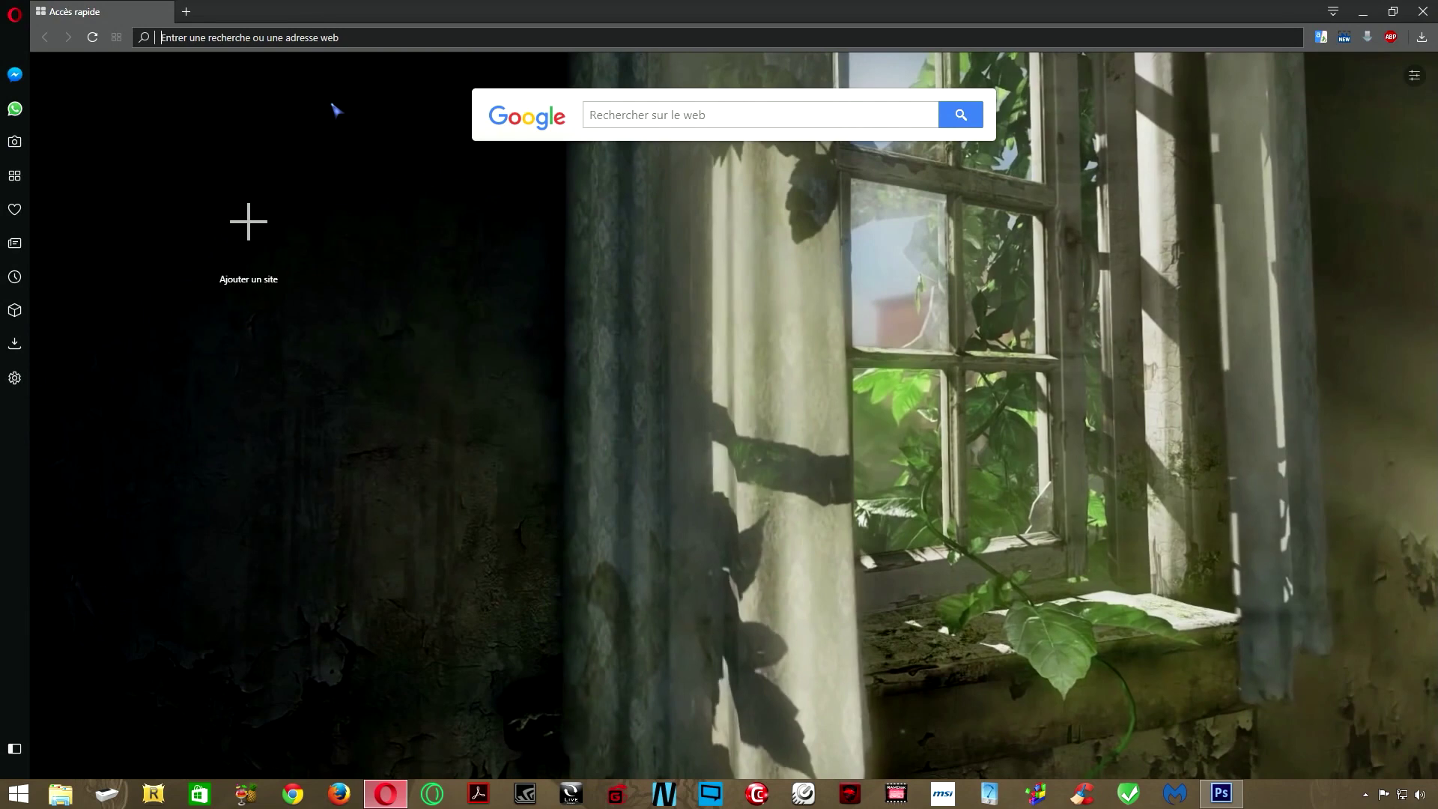
click(270, 38)
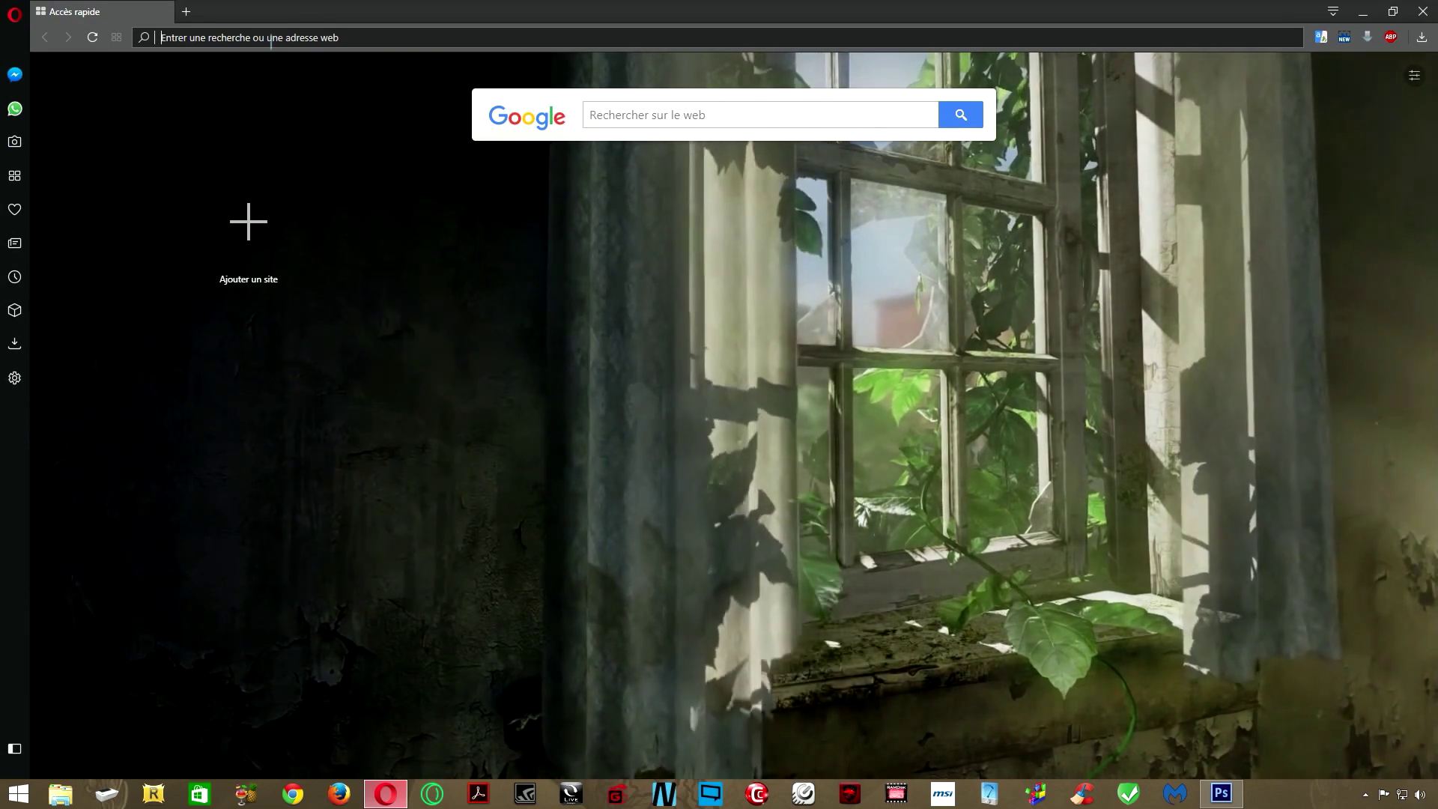
text(bouton youtube png)
key(Return)
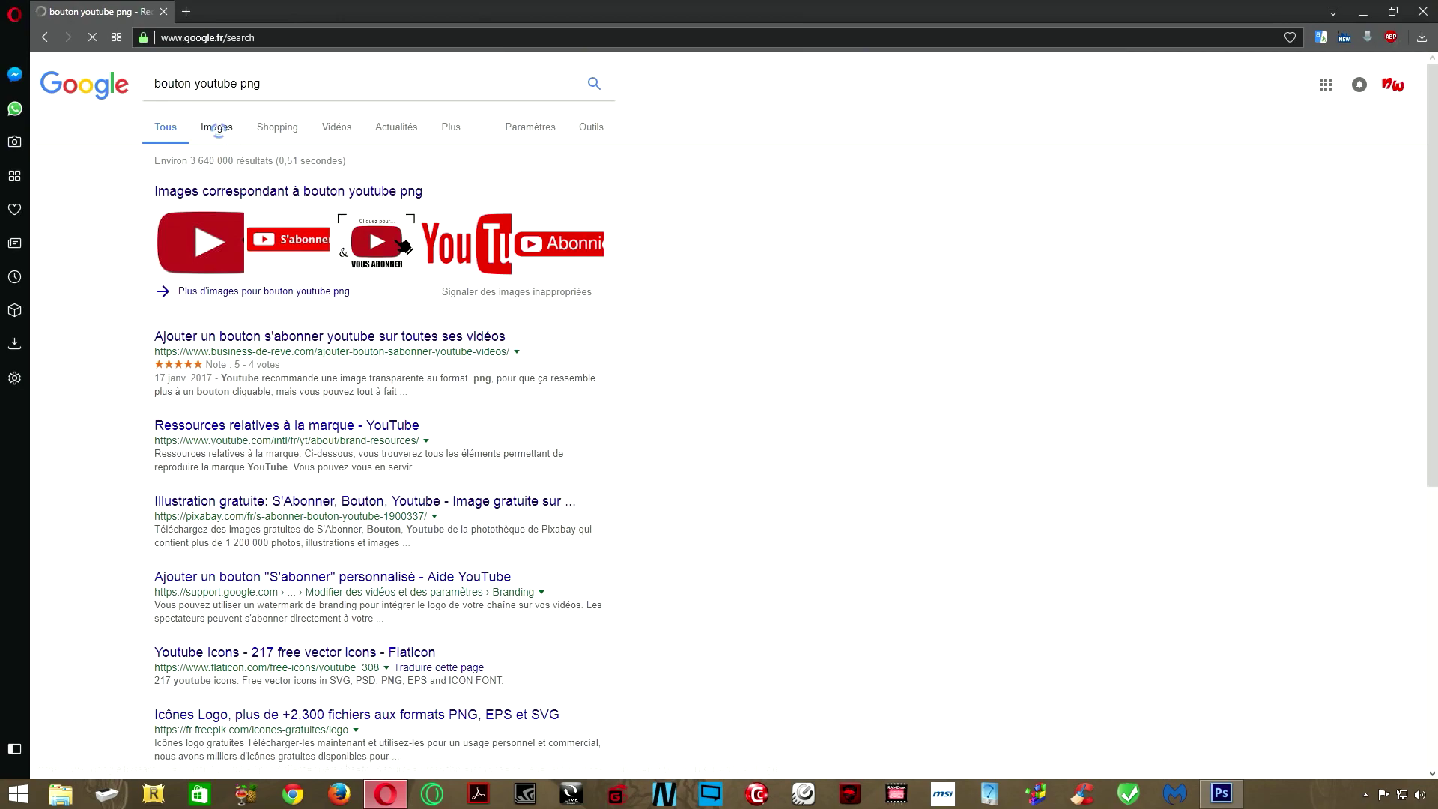
click(214, 128)
scroll(524, 580, down, 5)
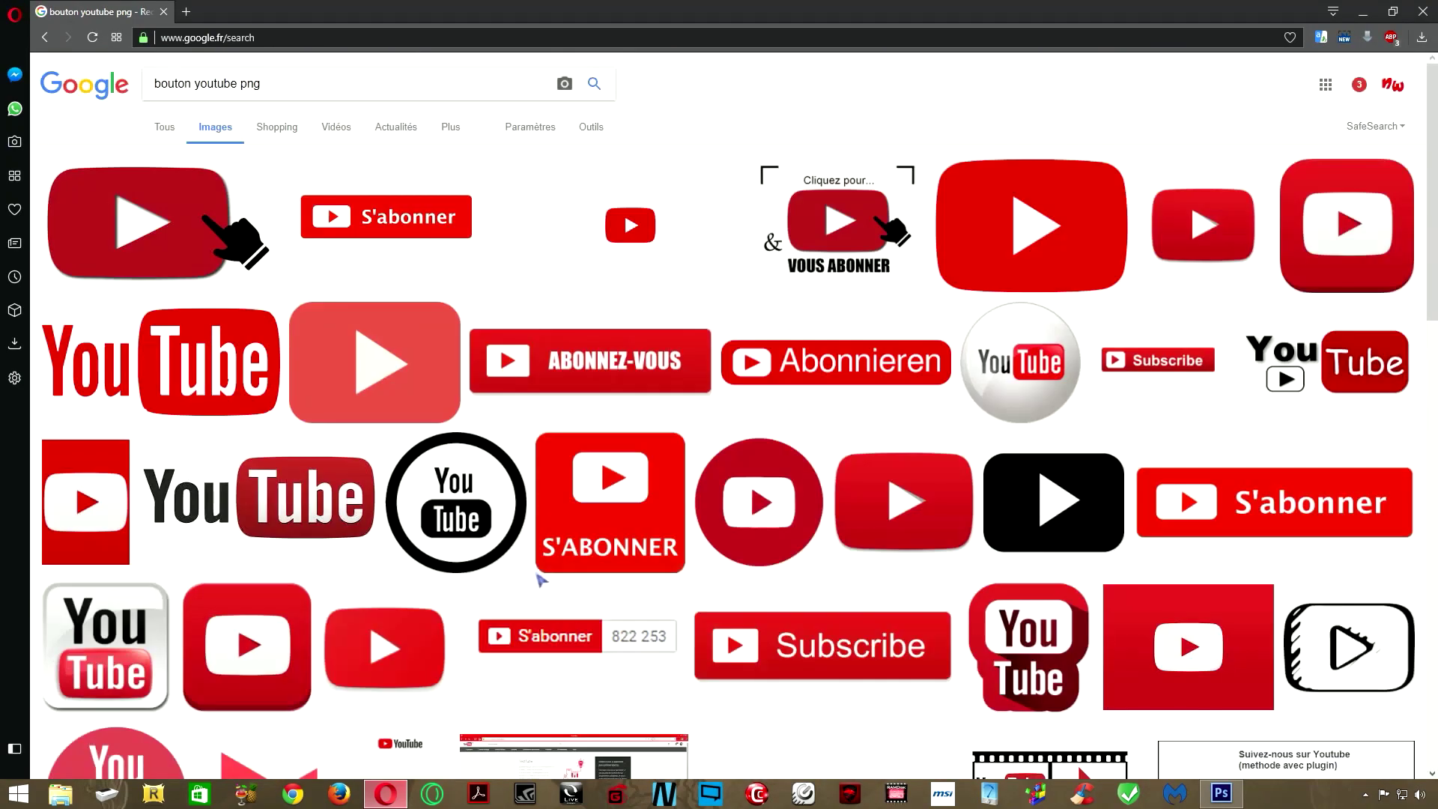
click(1363, 11)
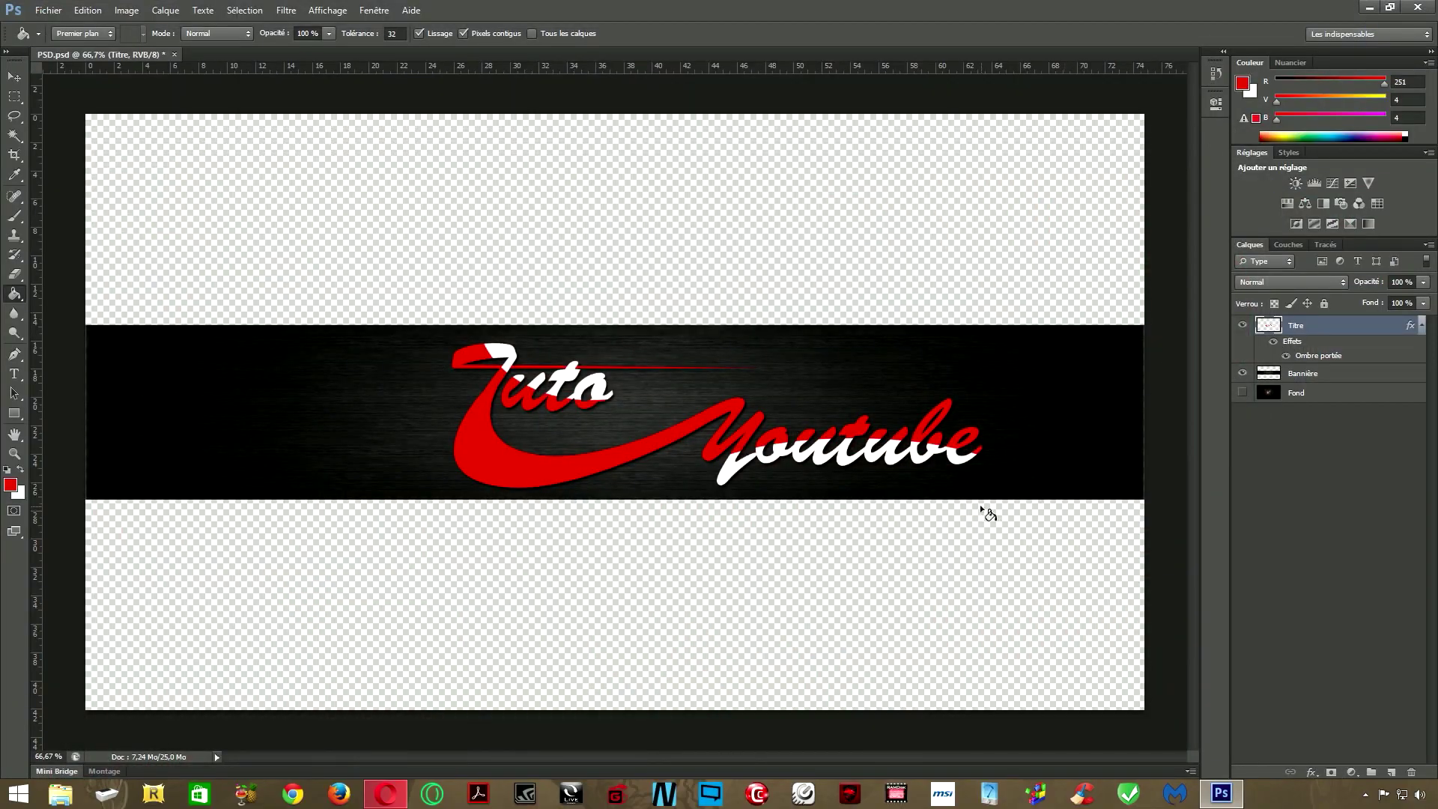
Import the 1024px-YouTube_social_white_squircle_(2017).svg PNG from Téléchargements at its default size and open its layer's options
click(39, 12)
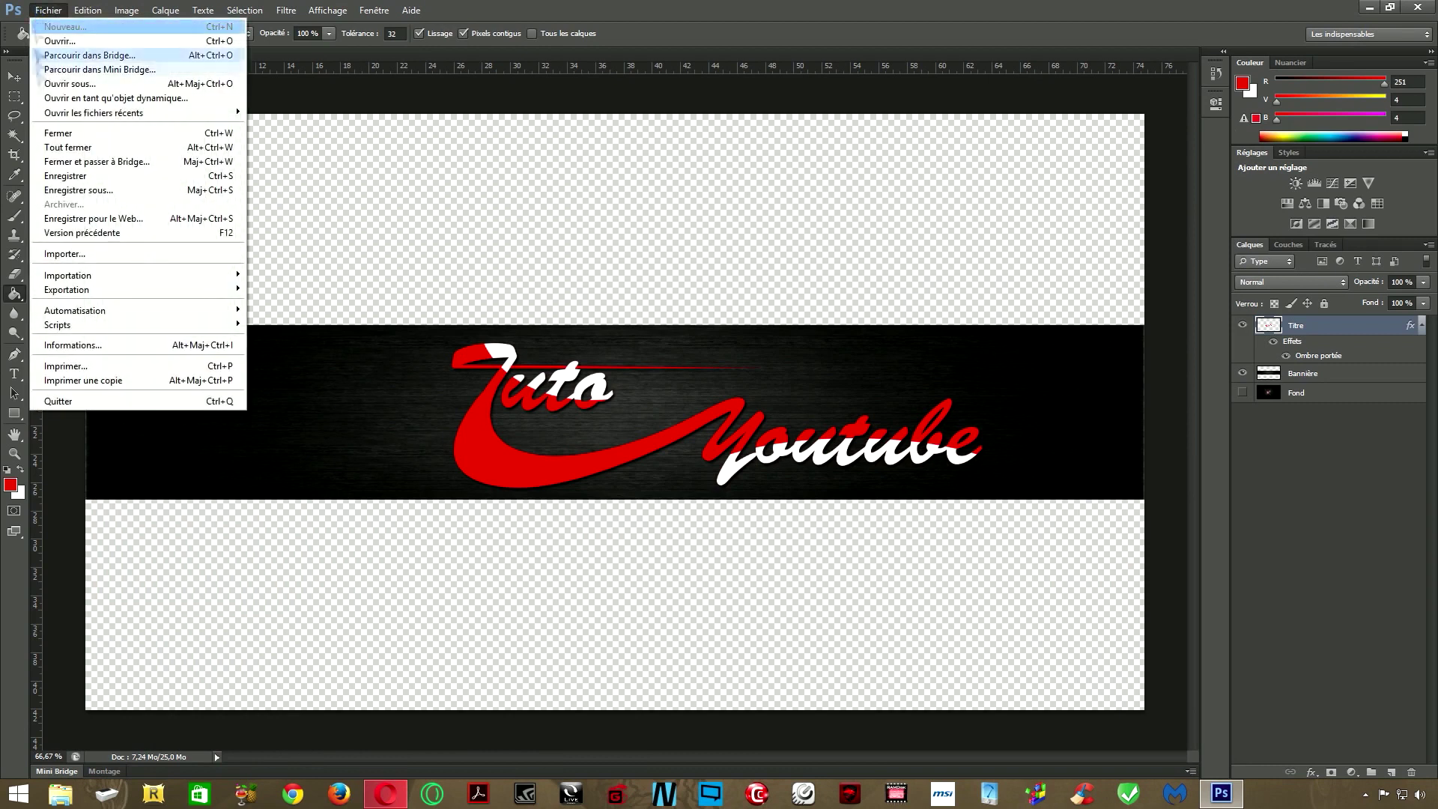
click(68, 251)
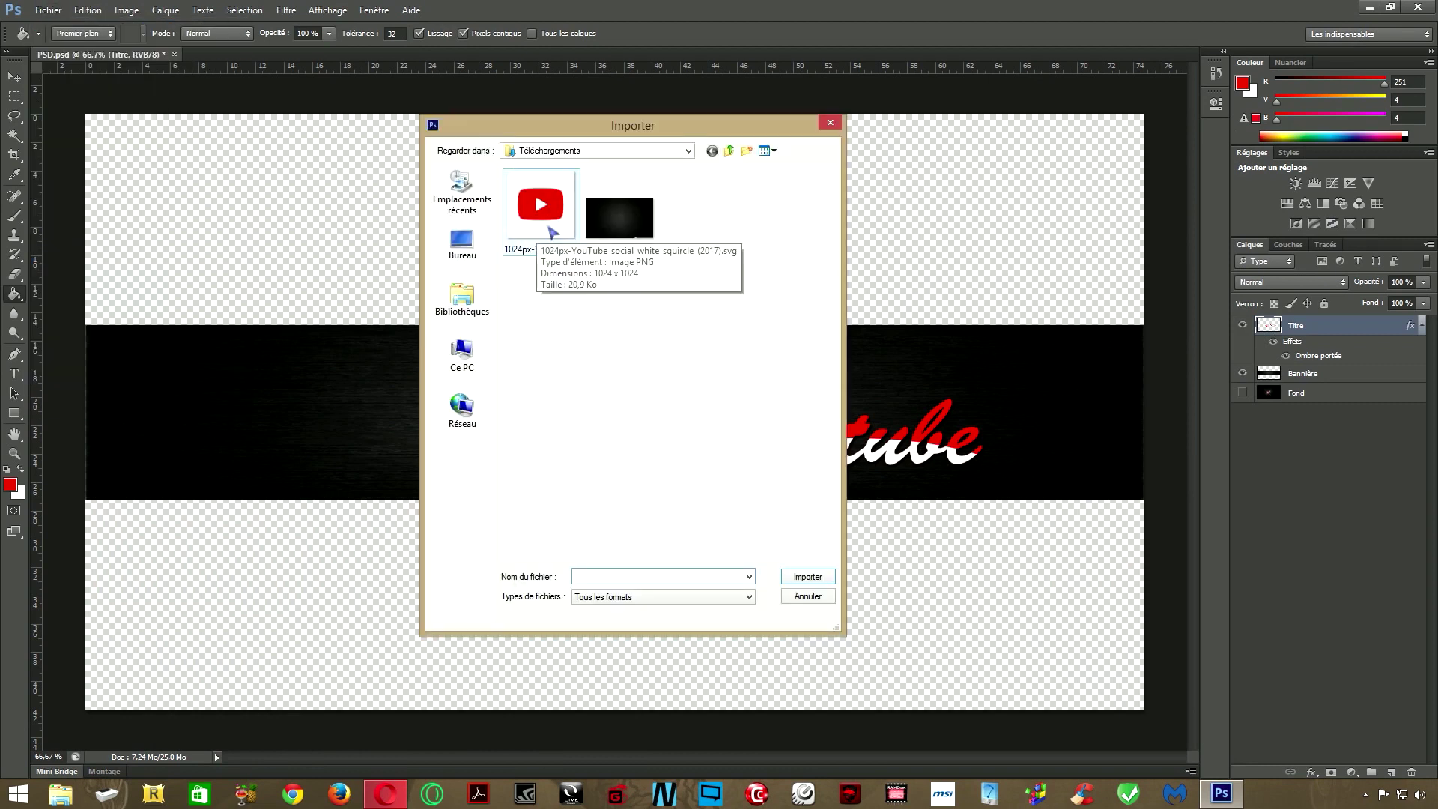
click(551, 214)
click(806, 576)
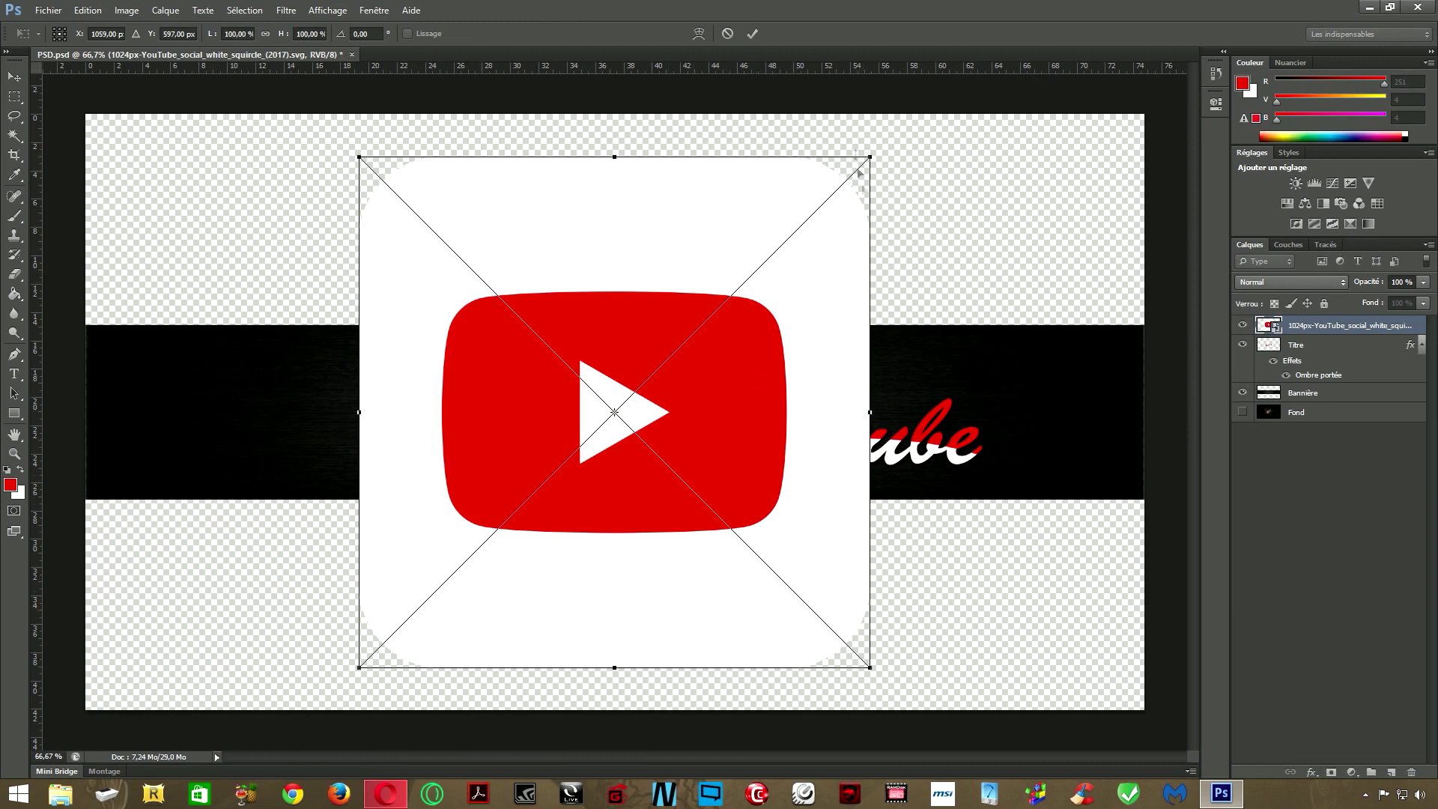
click(753, 34)
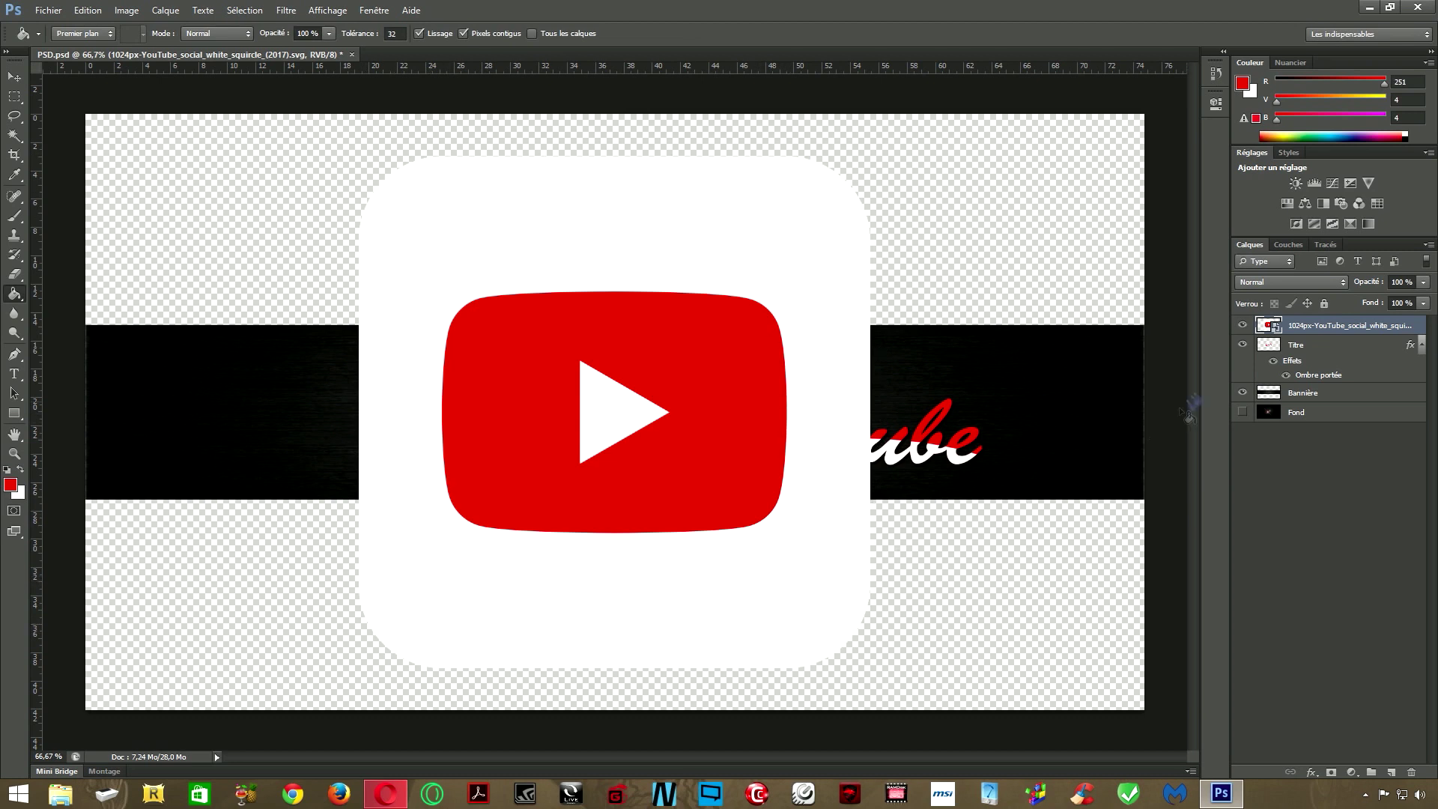
right_click(1308, 331)
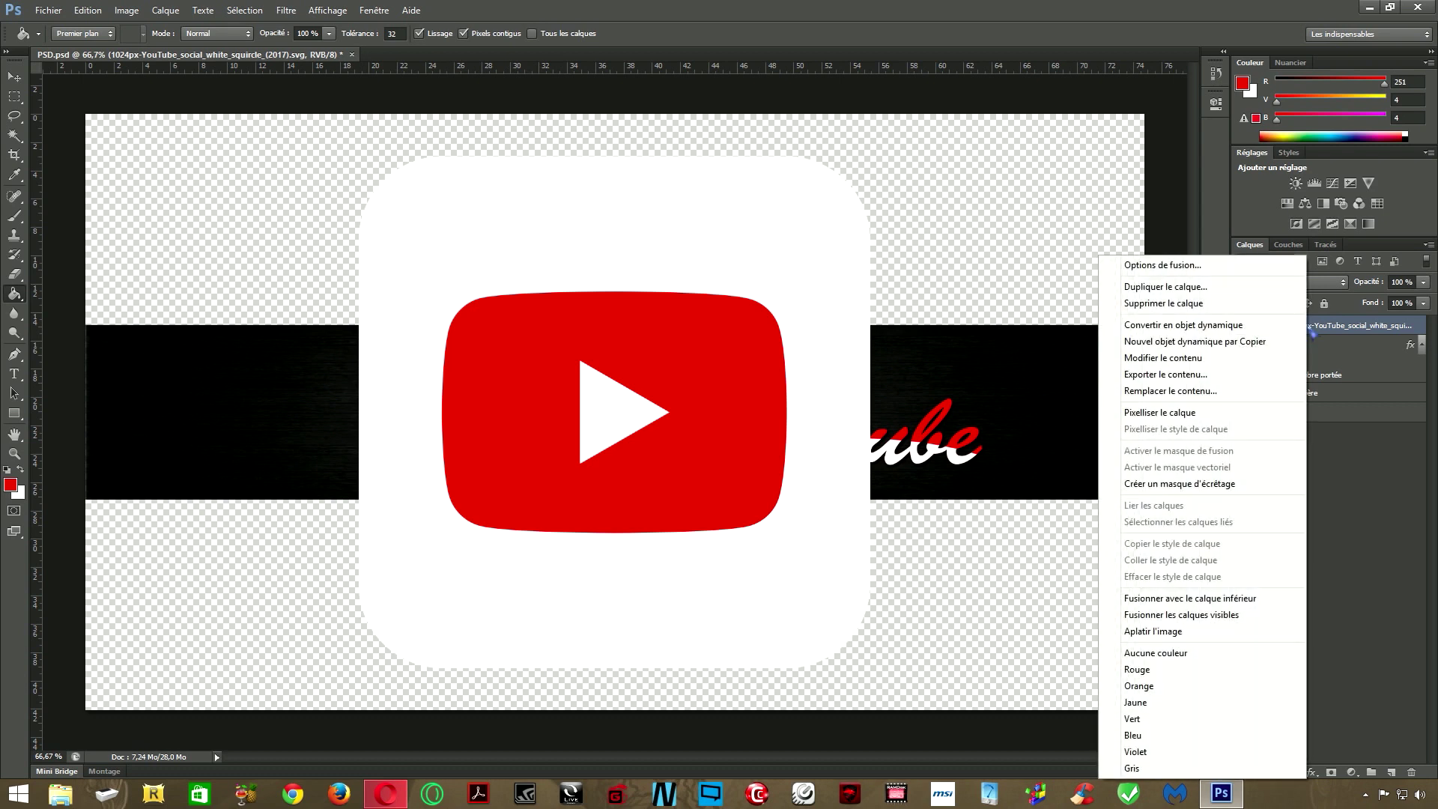
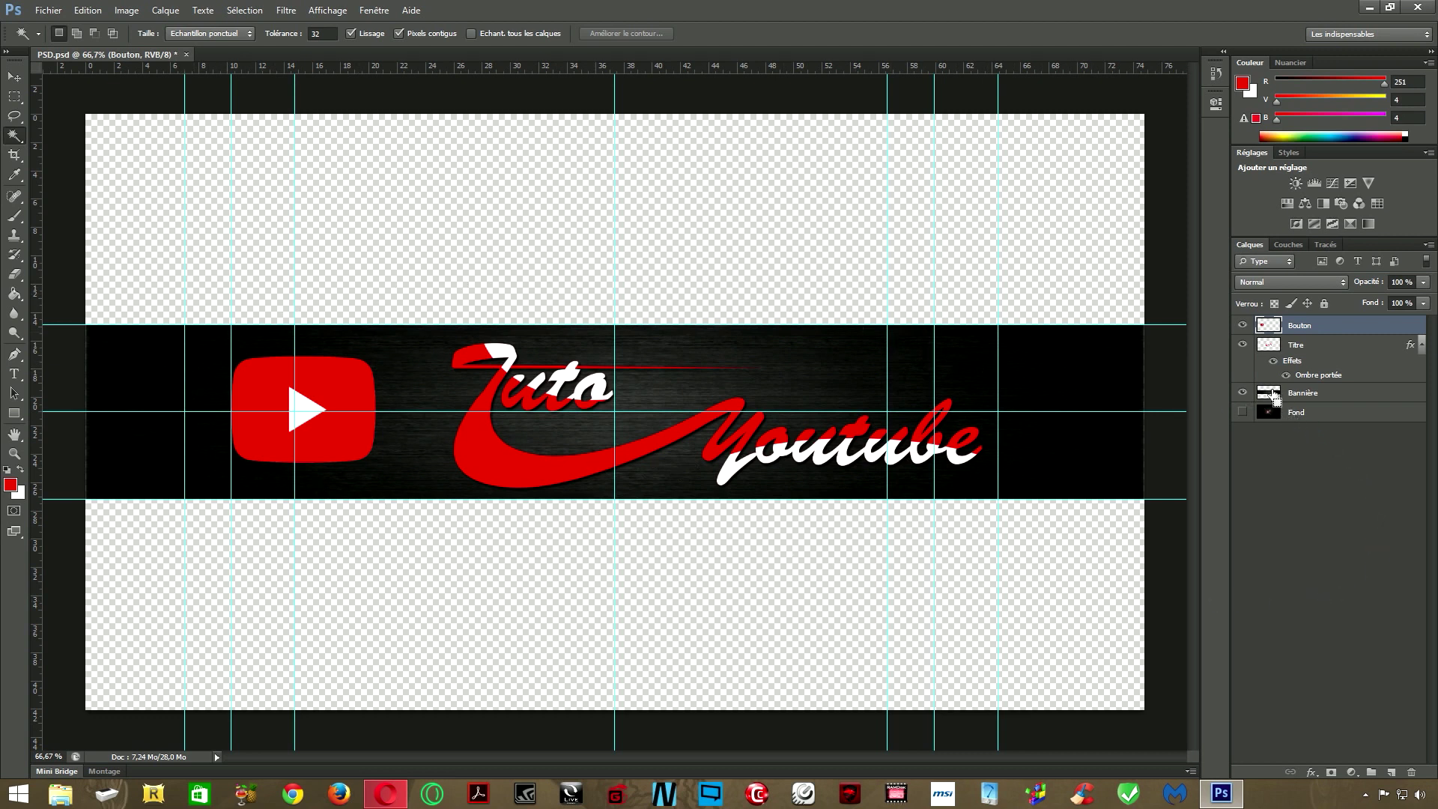
Centre the Bouton layer vertically on a selection loaded from the Bannière layer, keeping its horizontal position, and clear the selection
ctrl+click(1273, 394)
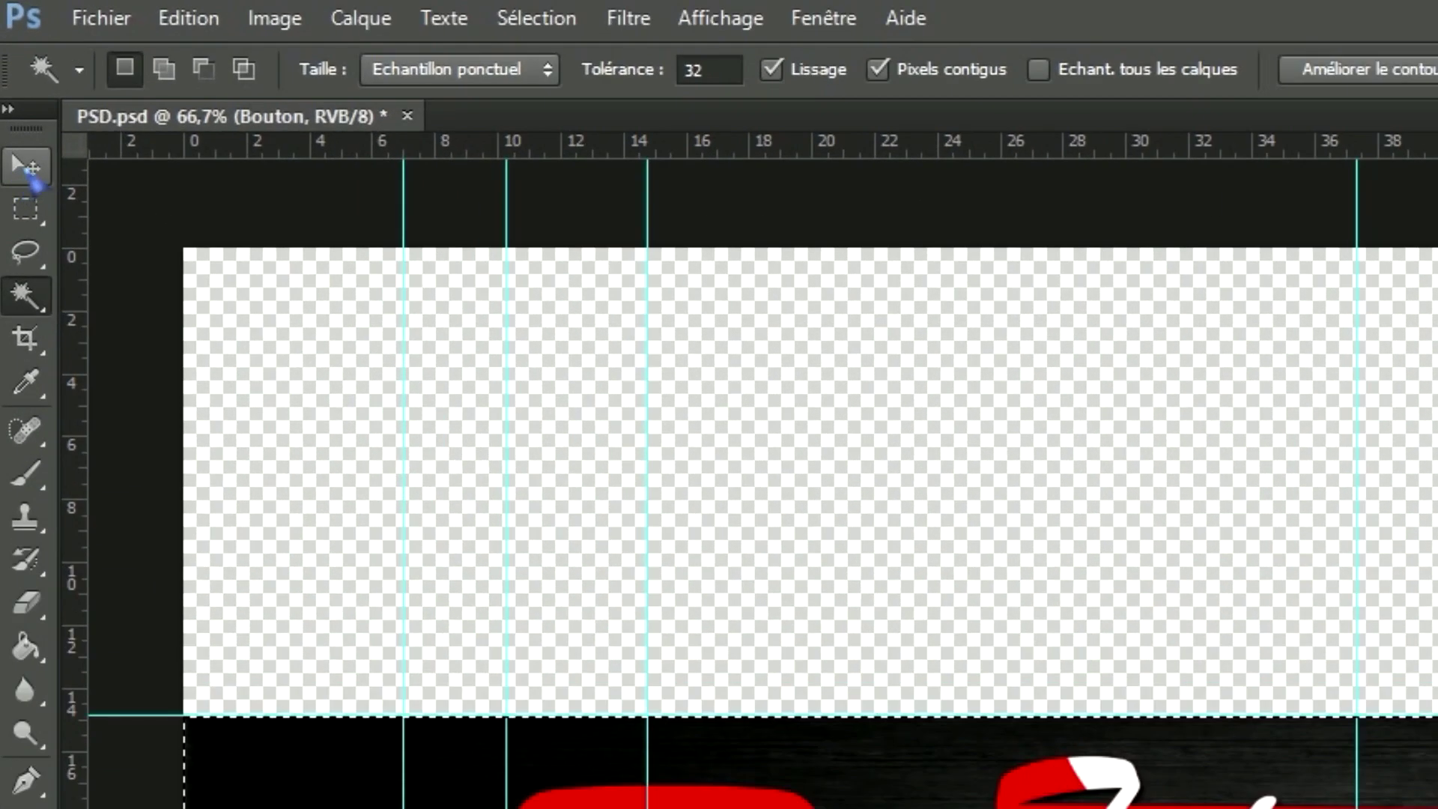
click(26, 166)
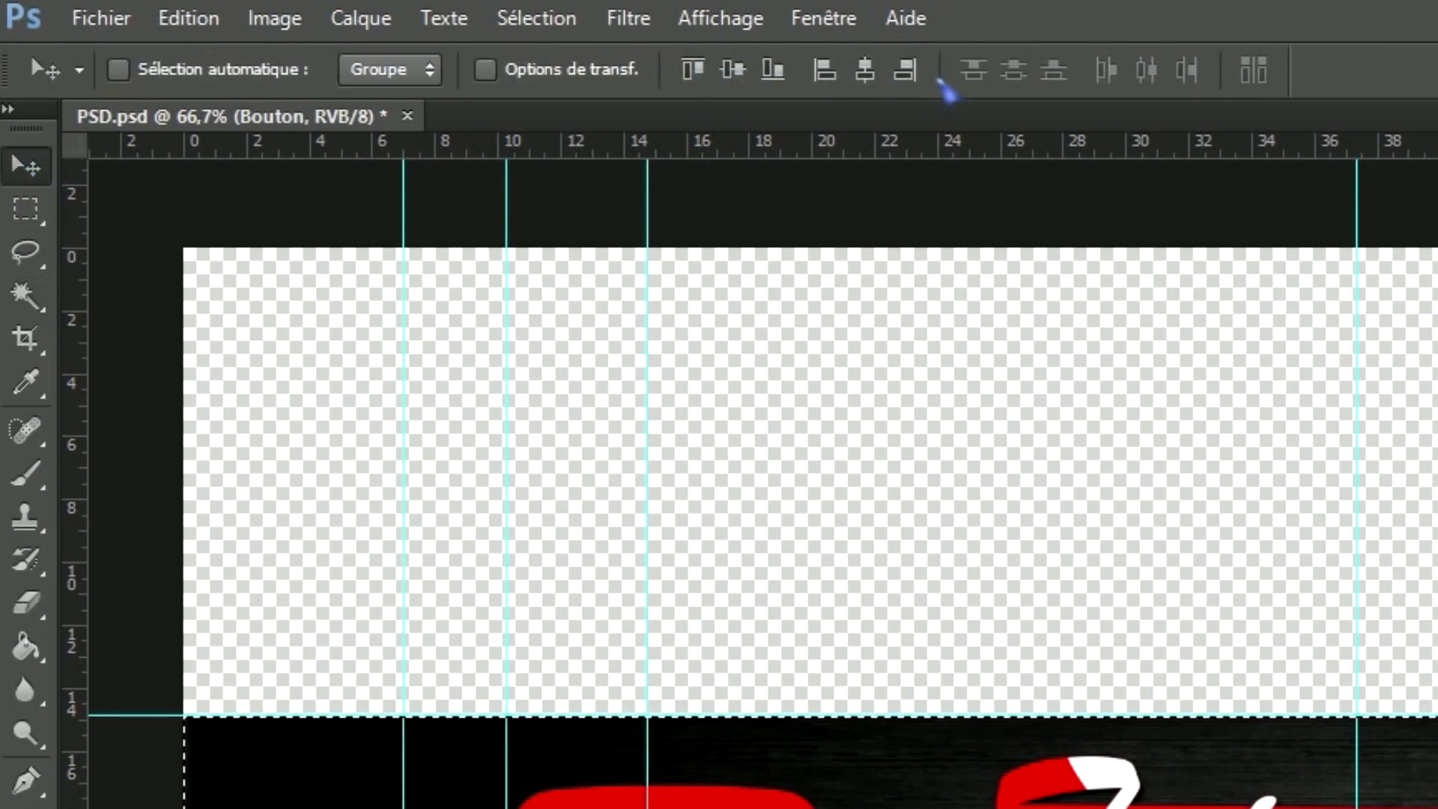
click(735, 81)
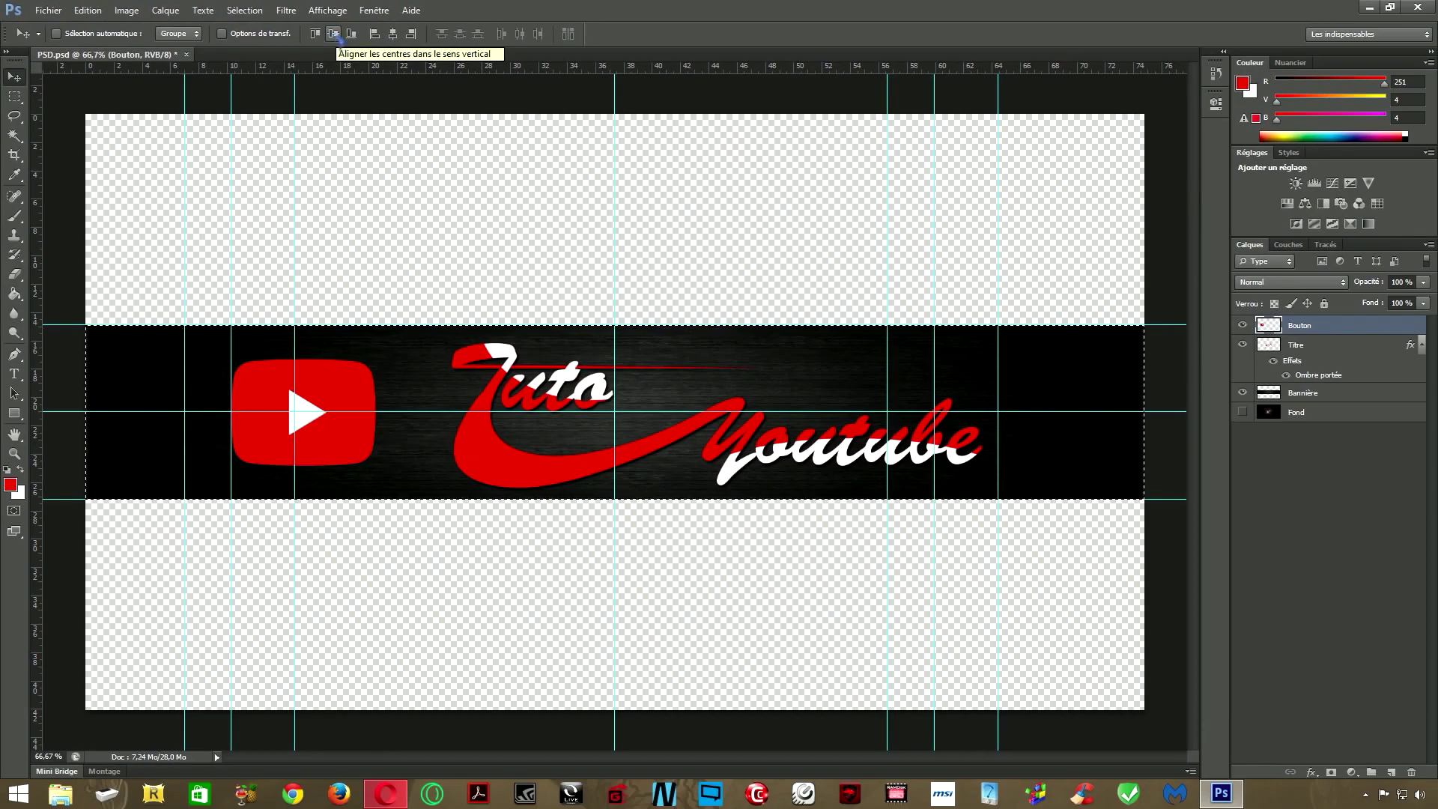
click(392, 35)
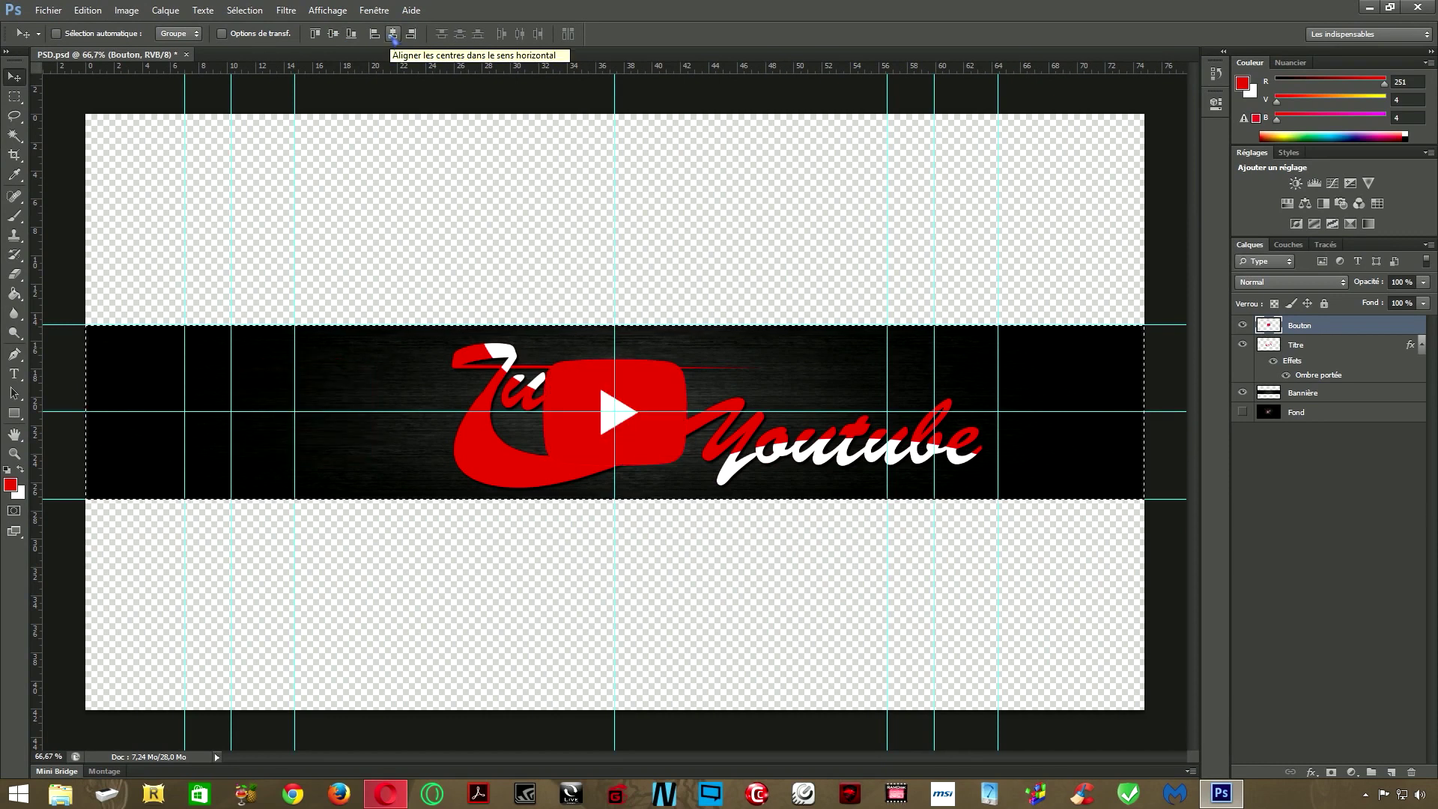
key(ctrl+z)
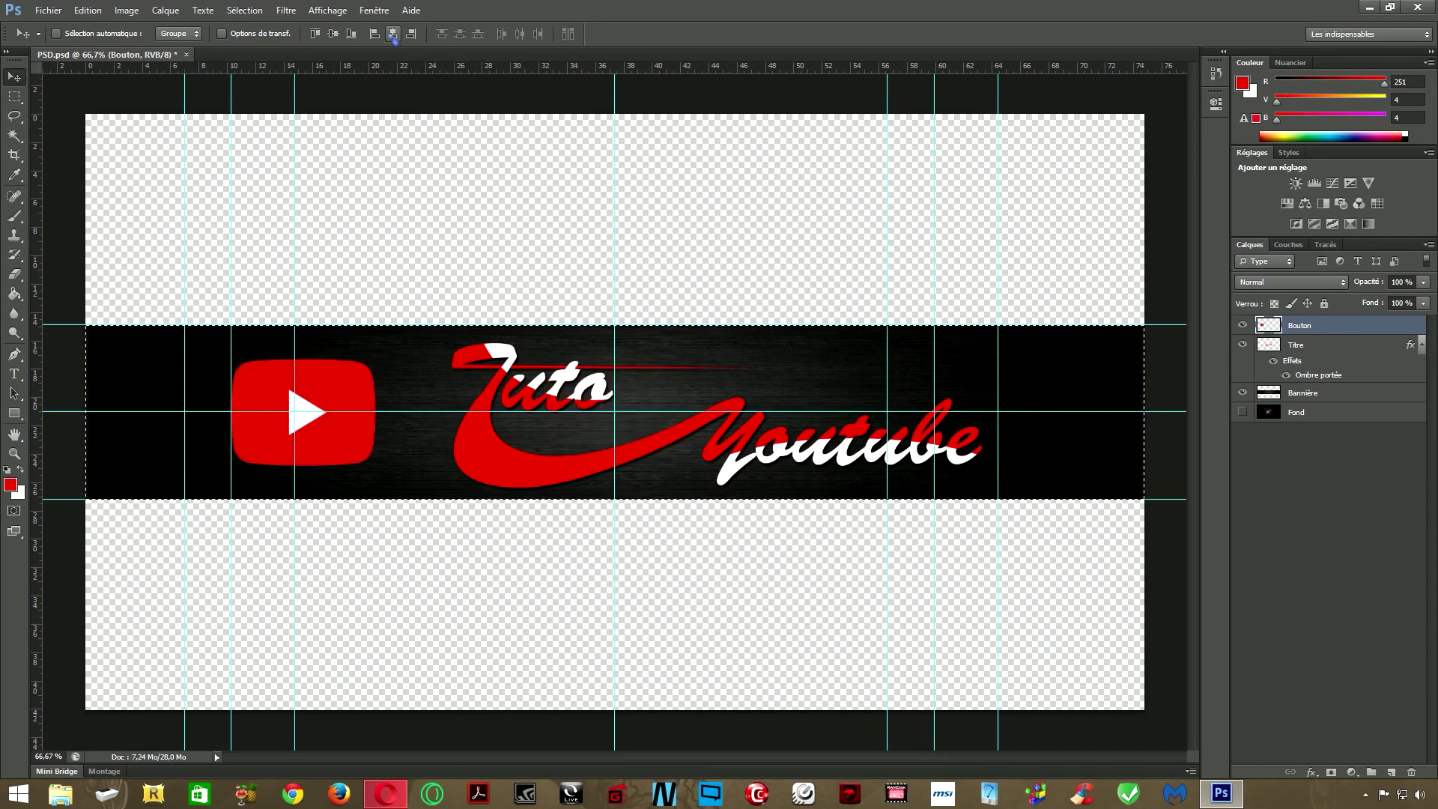
key(ctrl+d)
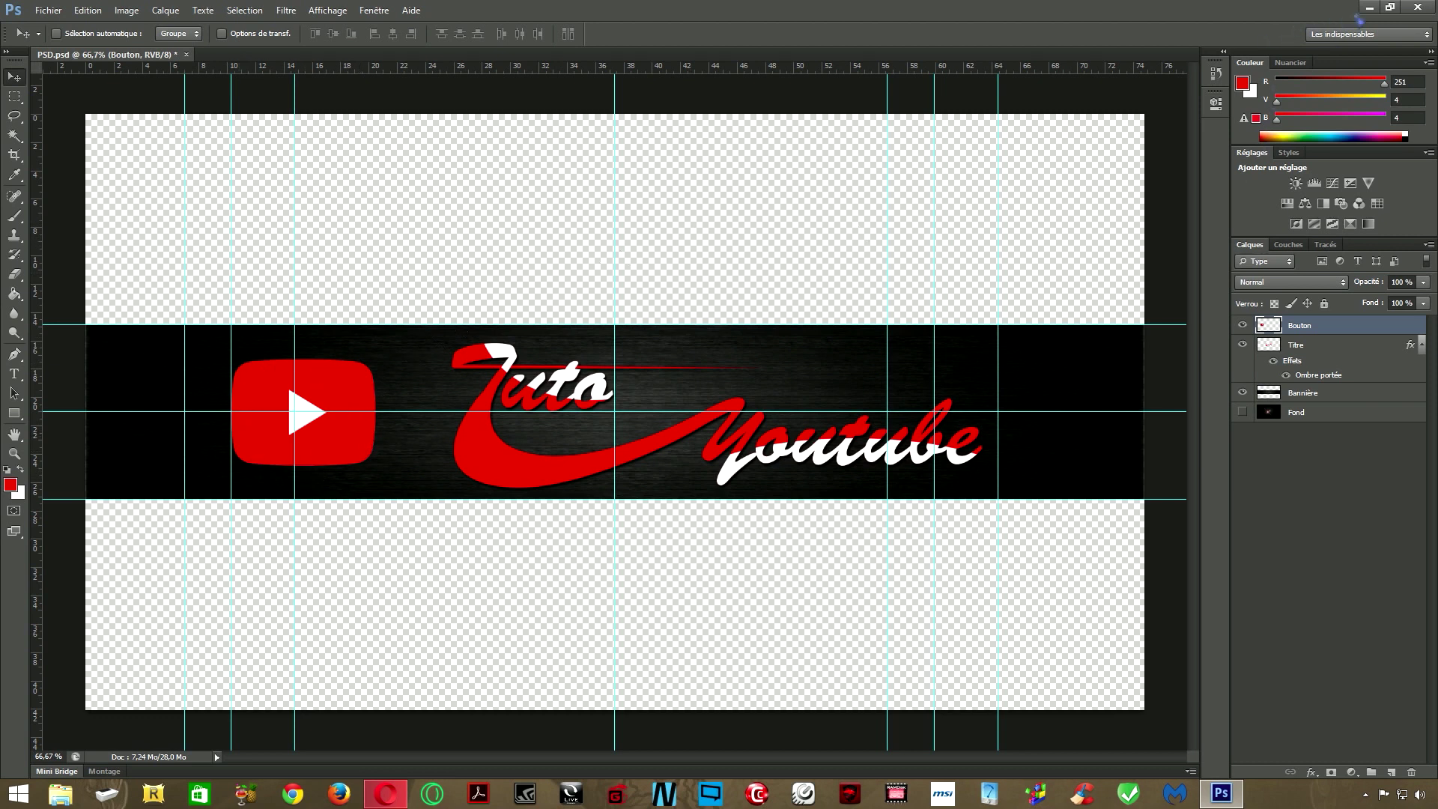
Switch to the Windows desktop and open the Téléchargements folder holding the downloaded brush files
click(1375, 9)
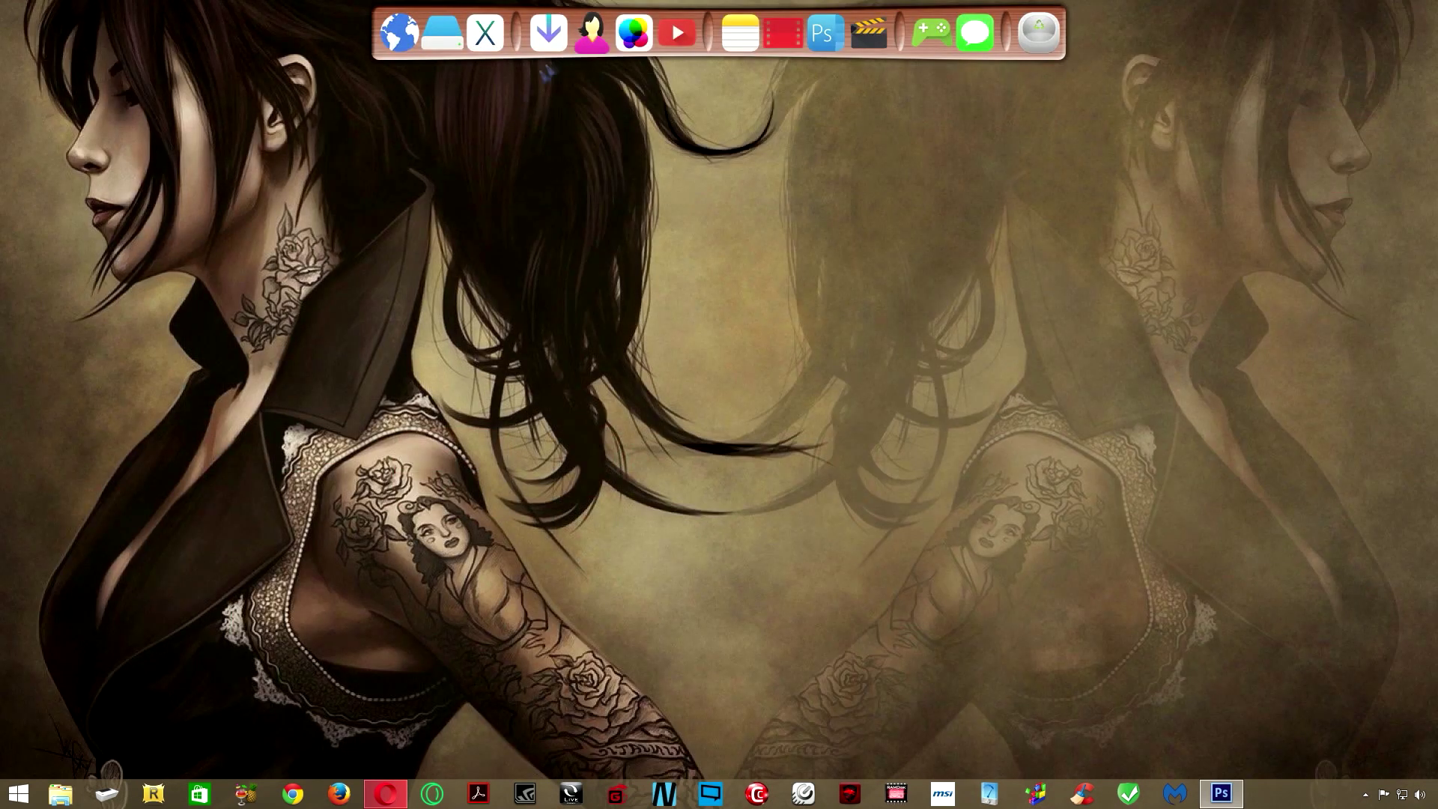
click(535, 42)
drag(921, 158, 693, 134)
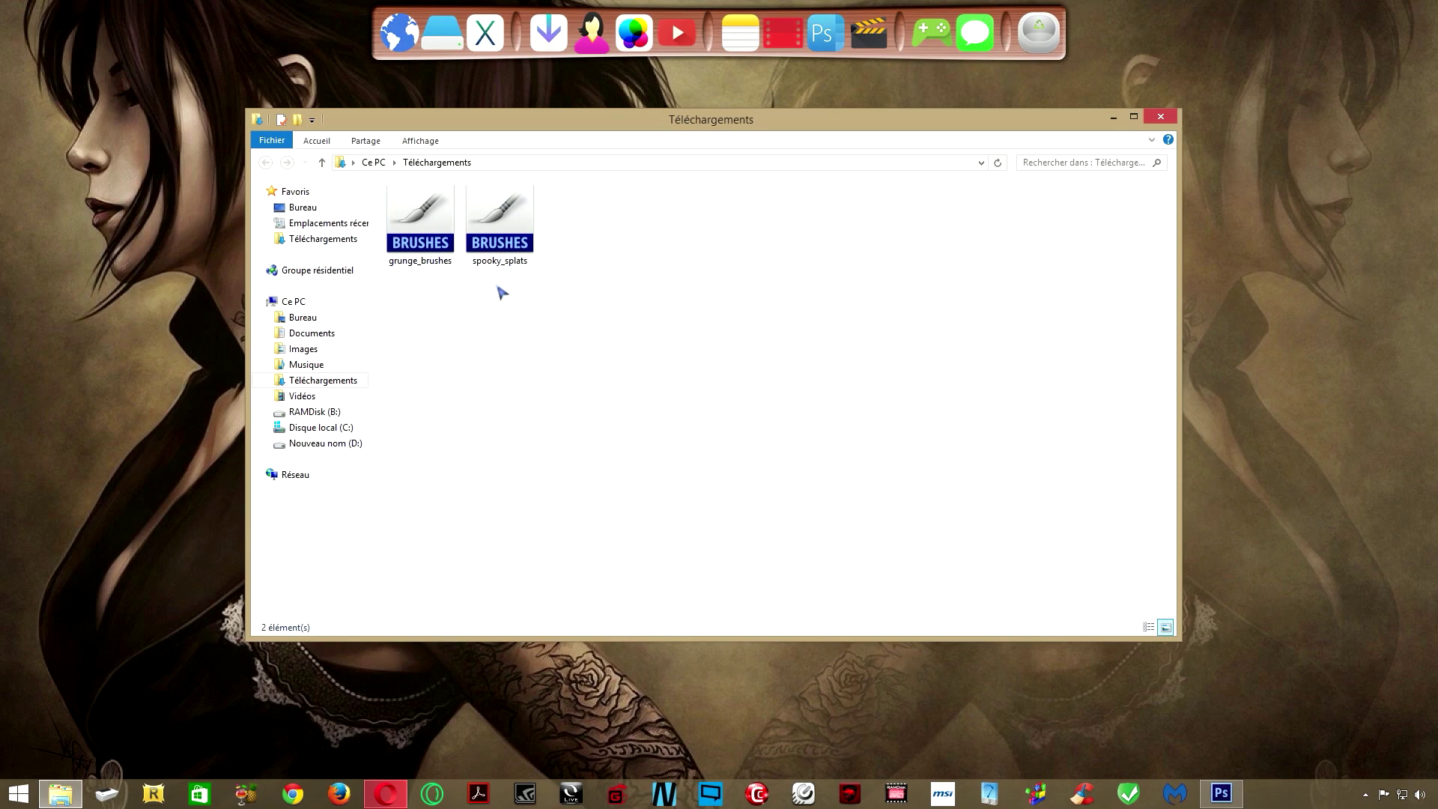
Open a second File Explorer window at Disque local (C:) > Program Files (x86) > Adobe > Adobe Photoshop CS6 > Presets > Brushes
right_click(61, 793)
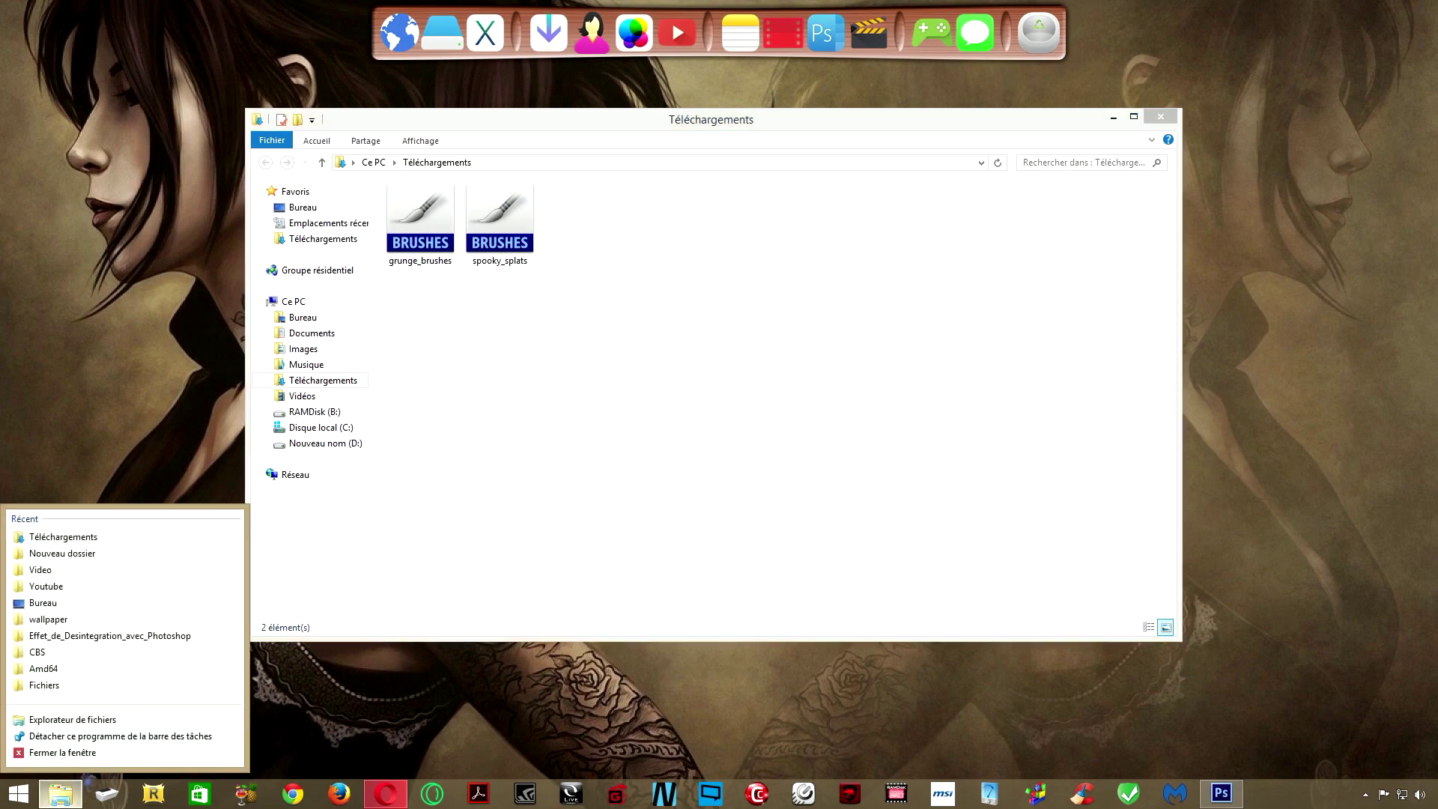
click(73, 719)
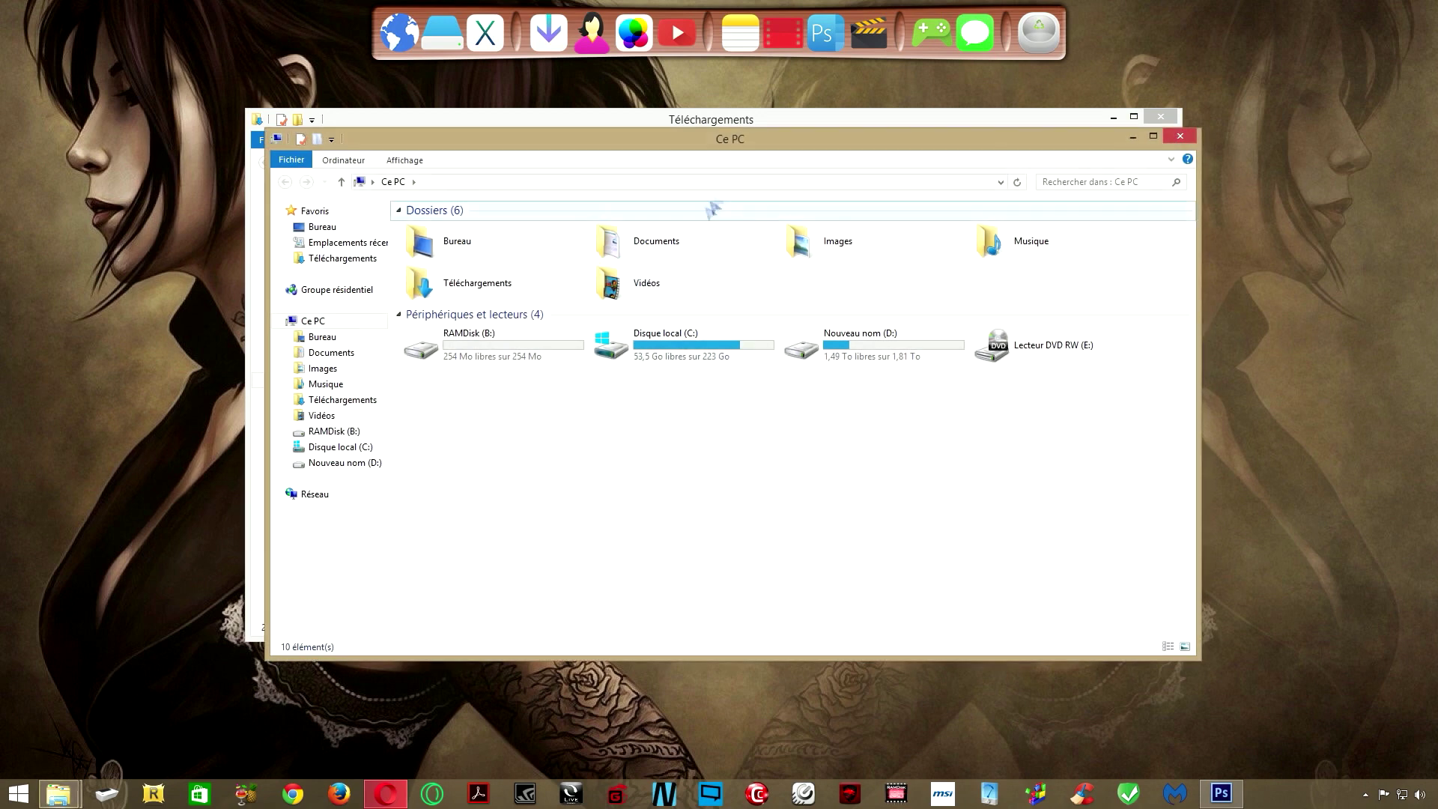
drag(720, 148, 692, 159)
double_click(612, 374)
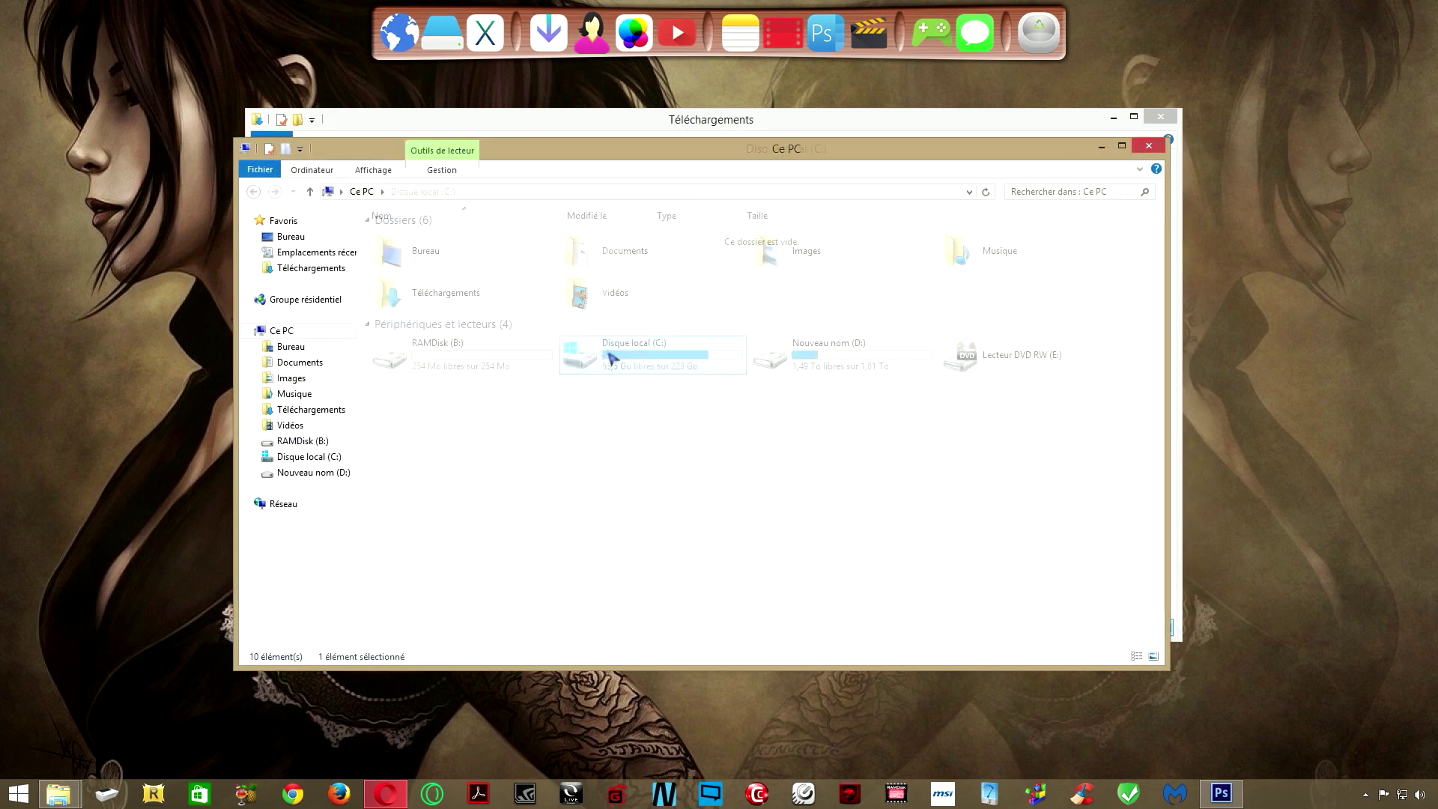
double_click(411, 317)
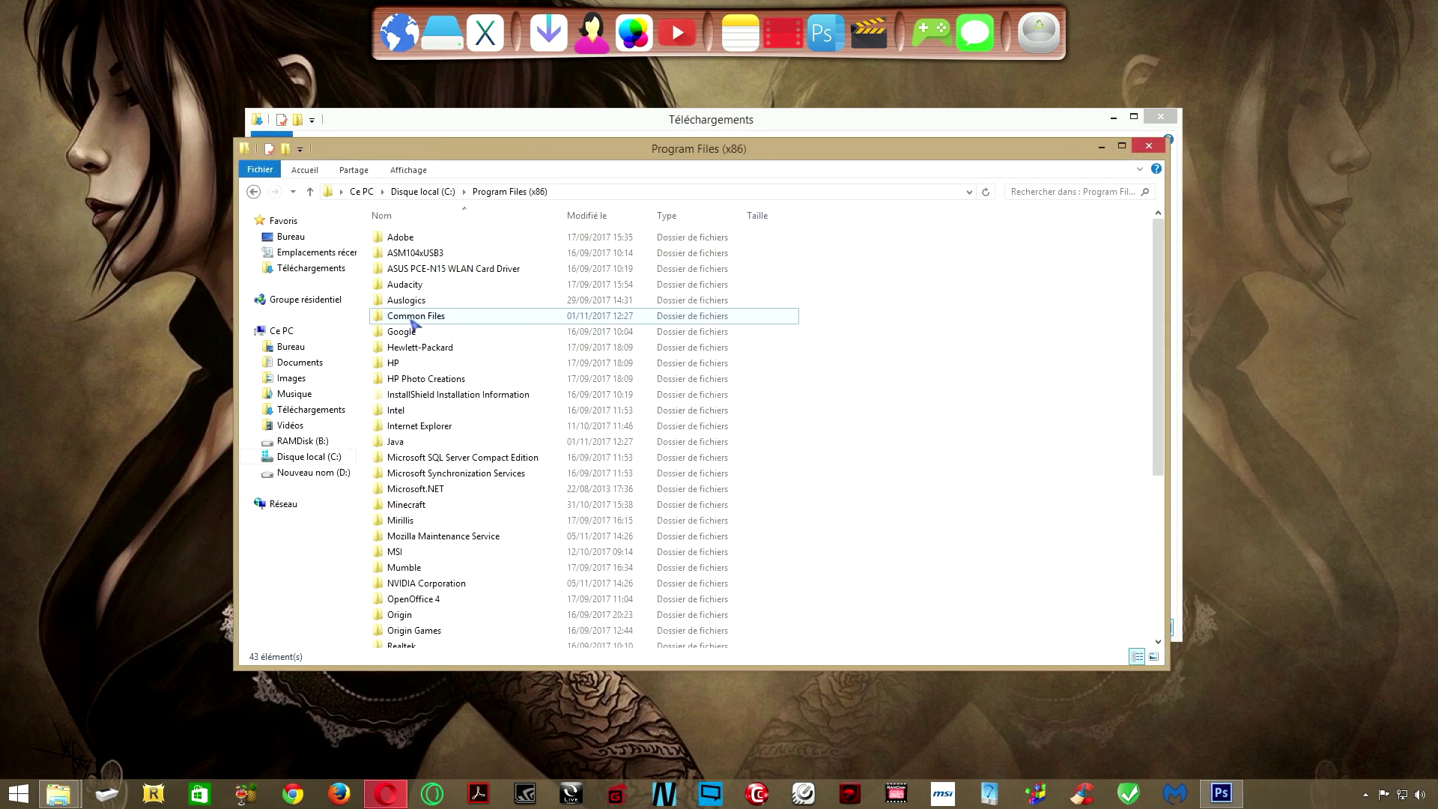
double_click(405, 237)
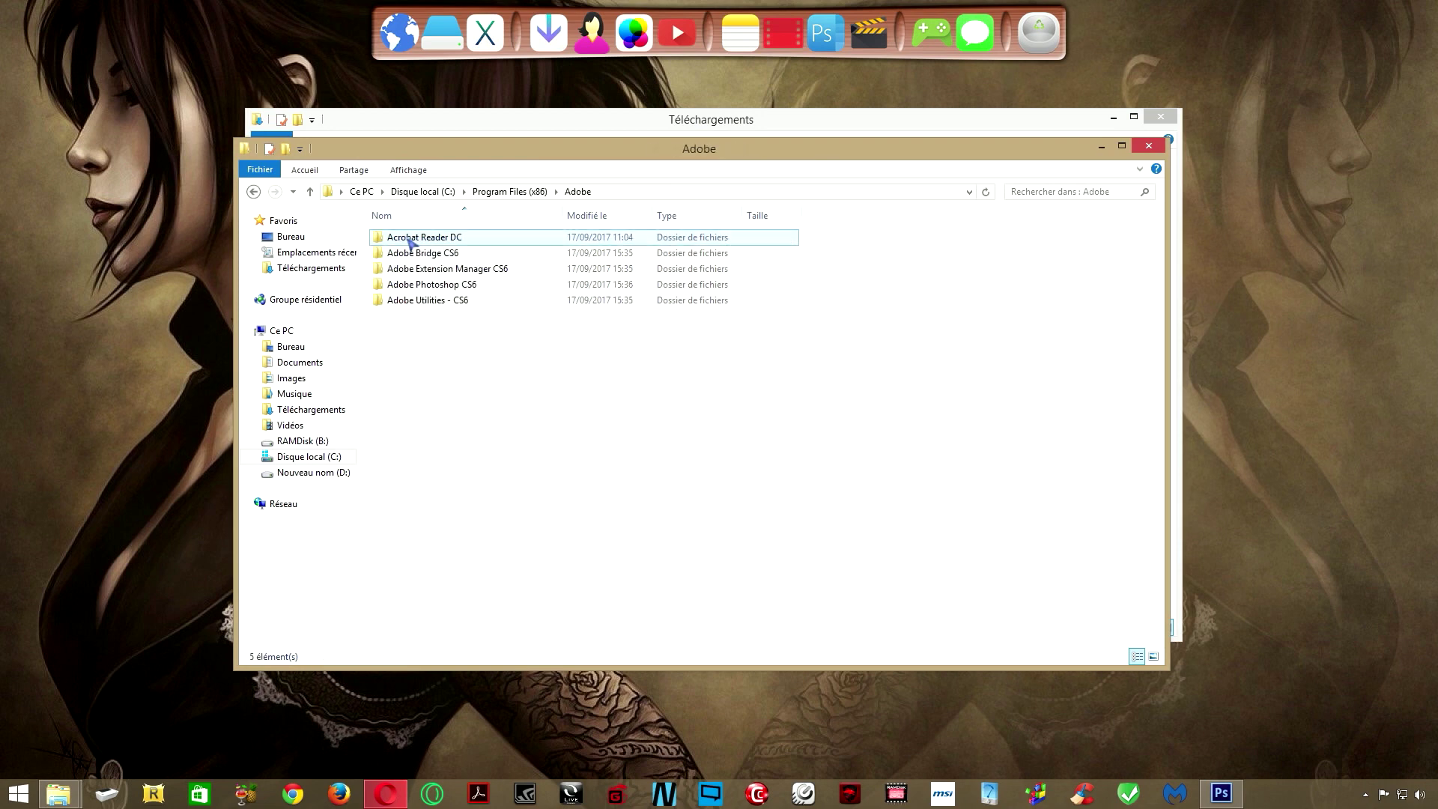
double_click(423, 285)
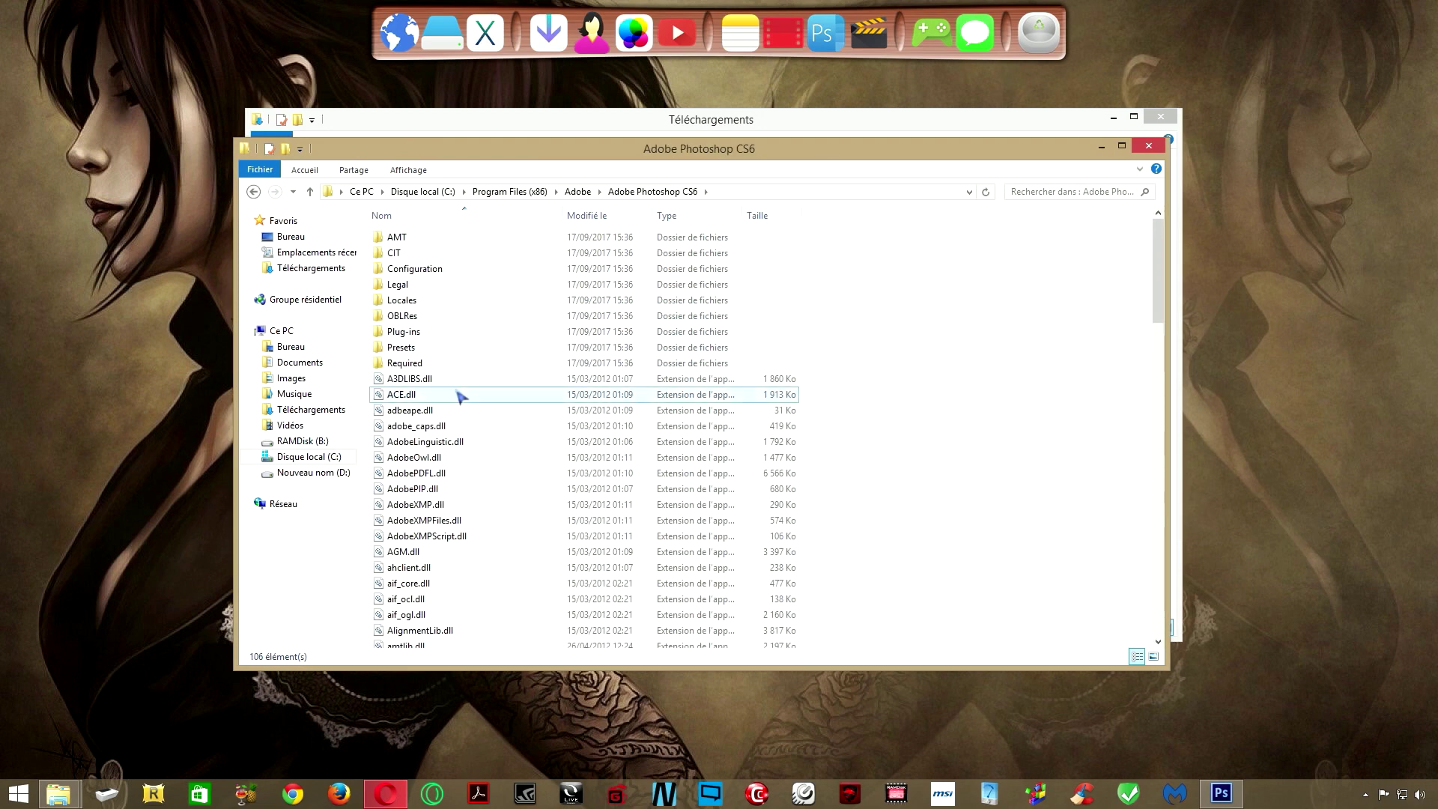
double_click(401, 347)
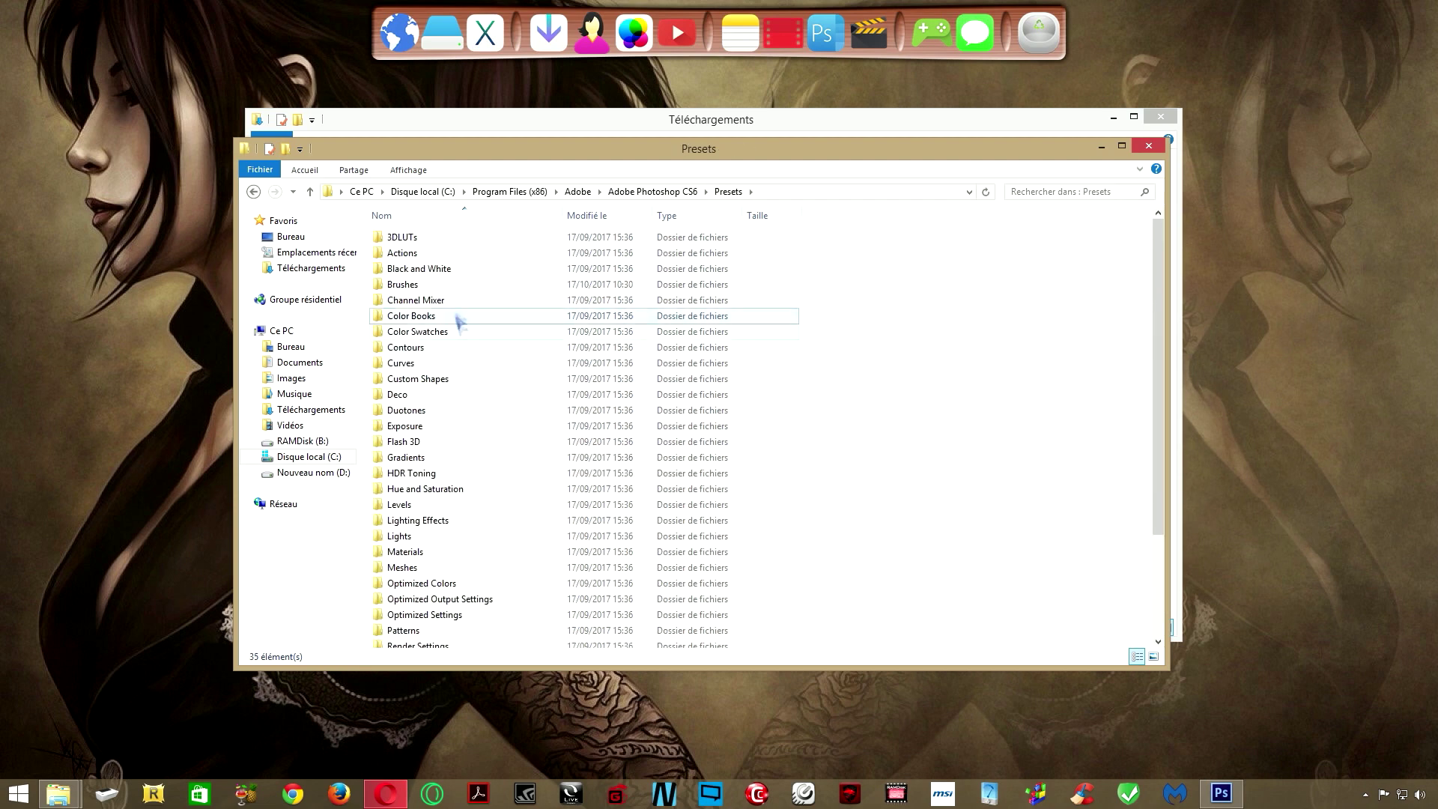
double_click(404, 285)
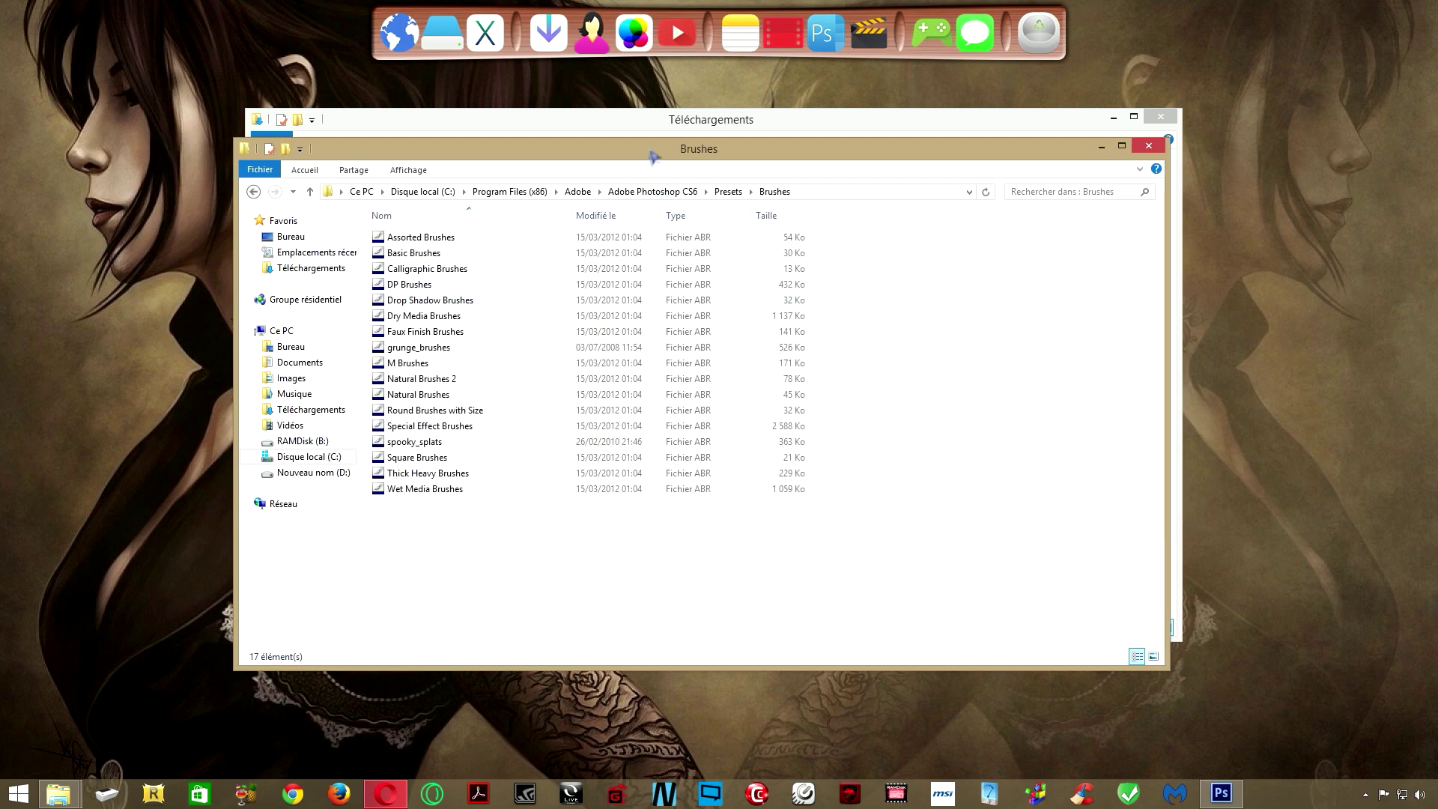
Move grunge_brushes and spooky_splats from Téléchargements into the Brushes folder, replacing existing files with administrator rights, and close the Brushes window
drag(640, 155, 470, 202)
mouse_move(552, 121)
mouse_down()
mouse_move(1011, 94)
mouse_move(1044, 65)
mouse_up()
mouse_move(533, 201)
mouse_down()
mouse_move(415, 215)
mouse_move(466, 208)
mouse_up()
click(1160, 83)
mouse_move(1157, 307)
mouse_down()
mouse_move(950, 118)
mouse_move(884, 153)
mouse_move(521, 652)
mouse_move(379, 636)
mouse_up()
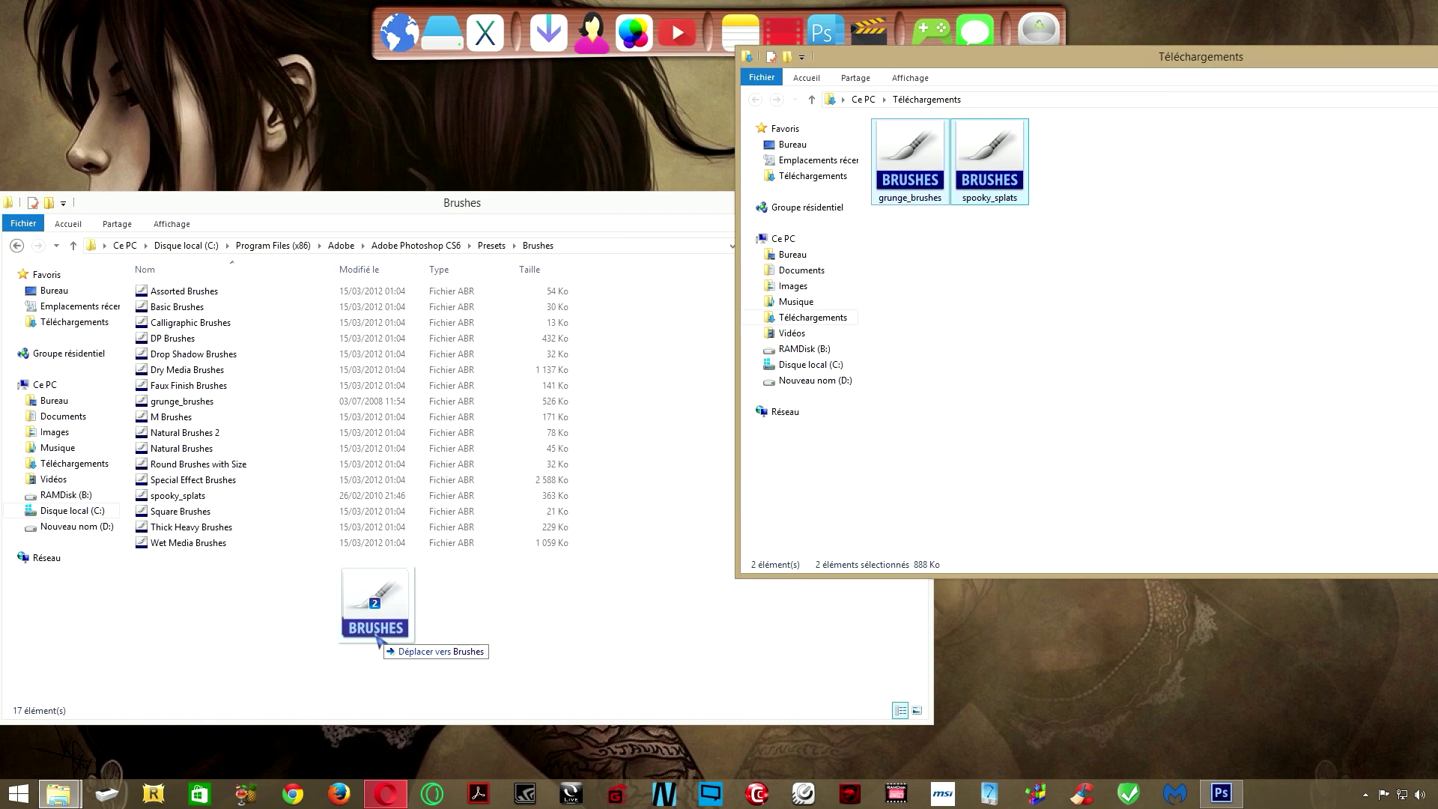
drag(378, 636, 378, 638)
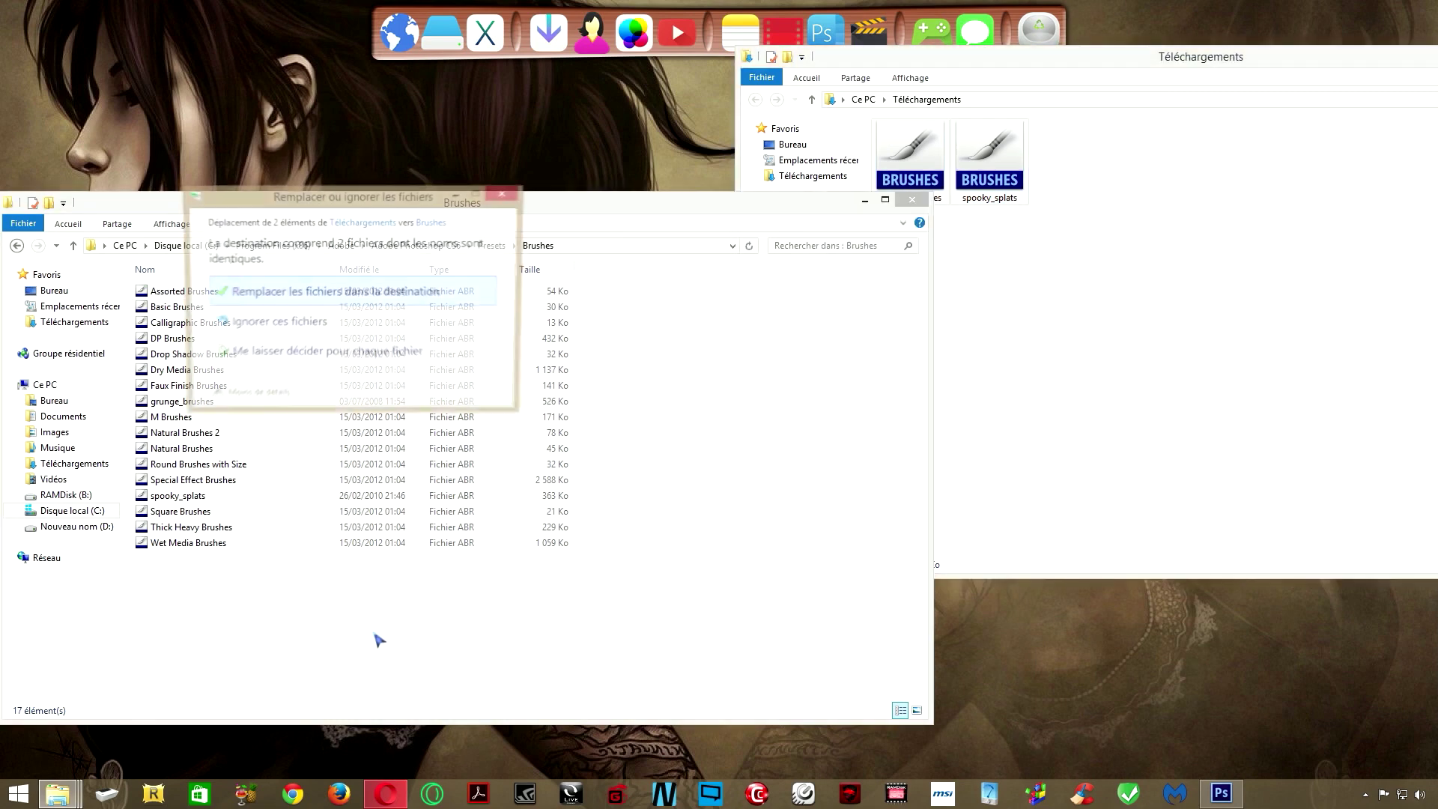
click(345, 297)
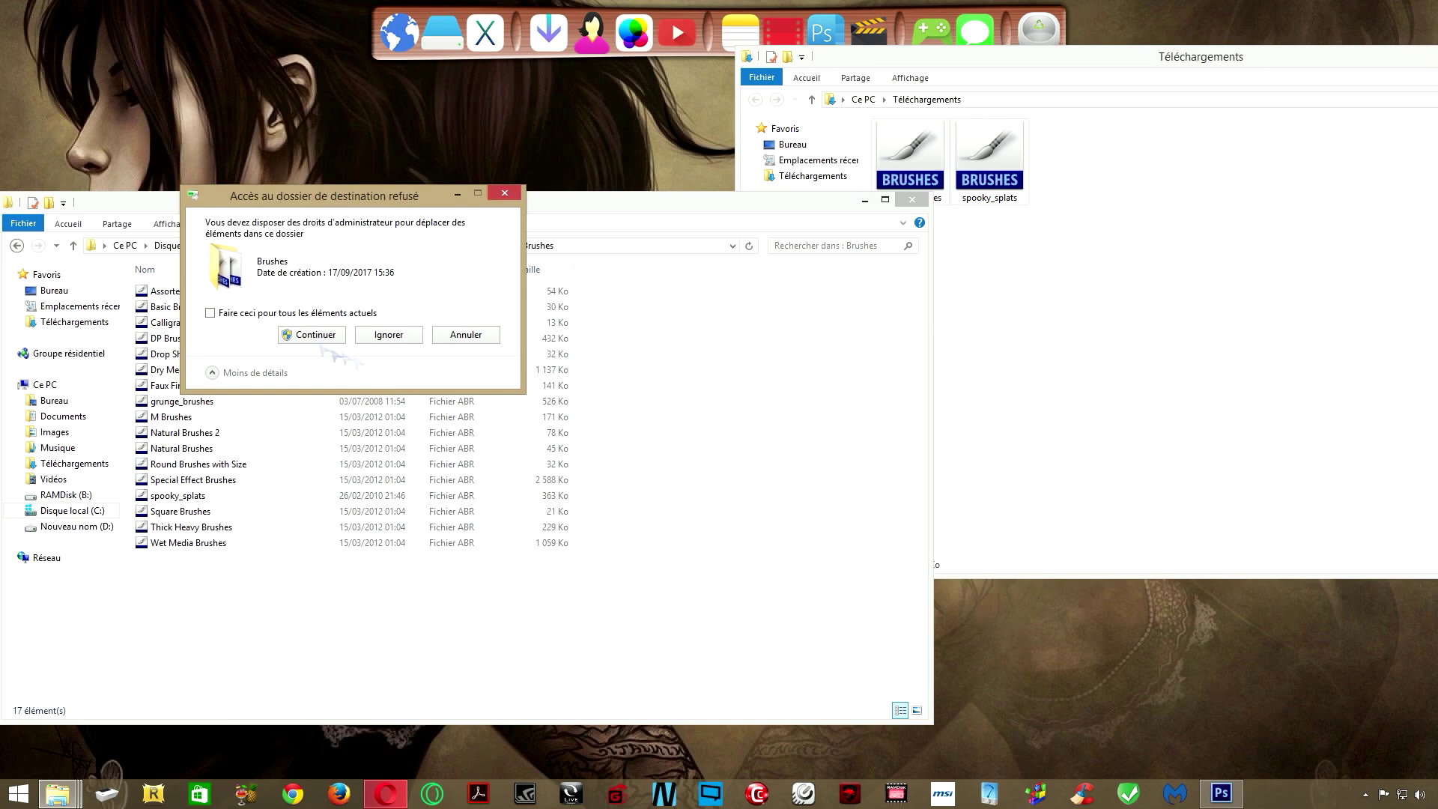
key(Return)
key(Return)
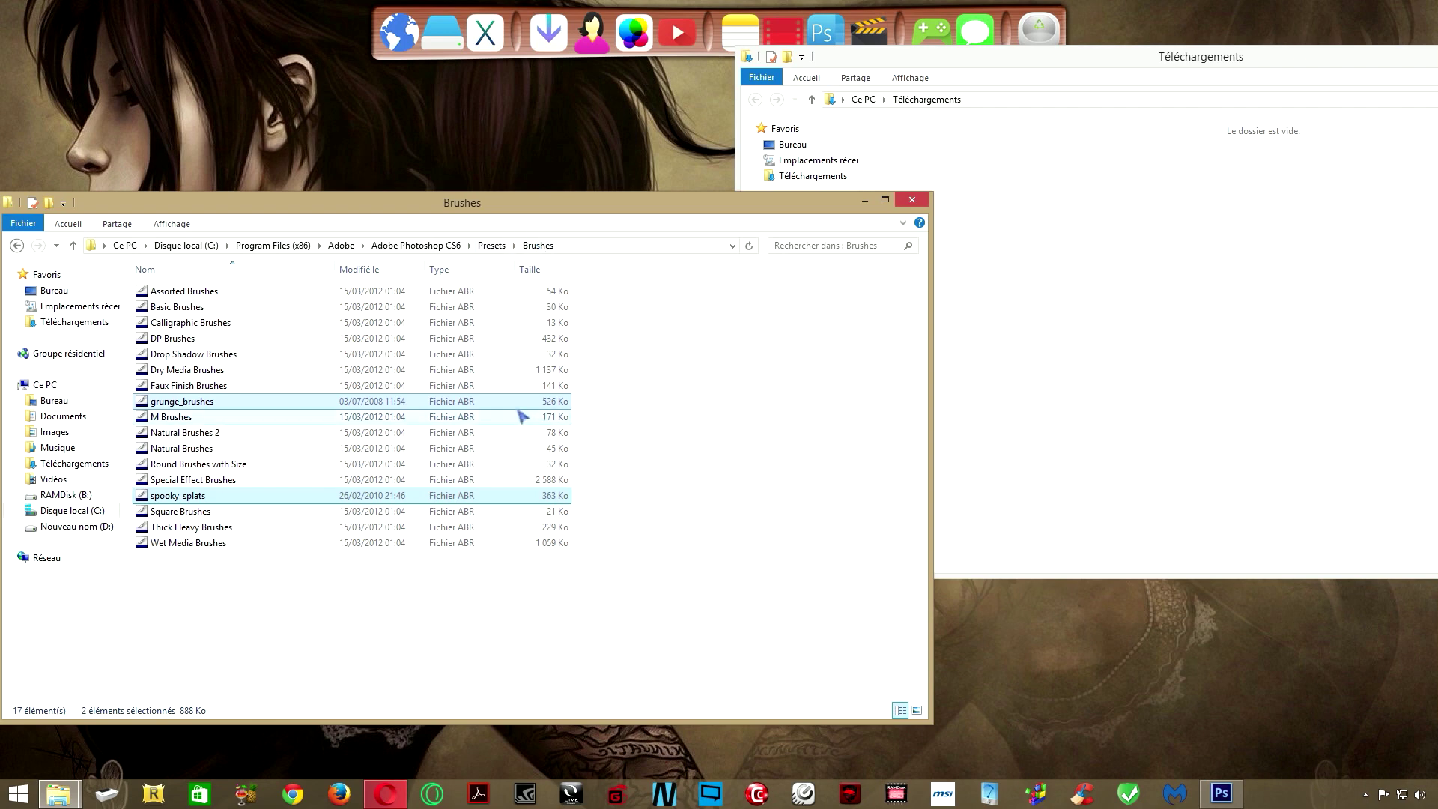
drag(595, 212, 853, 196)
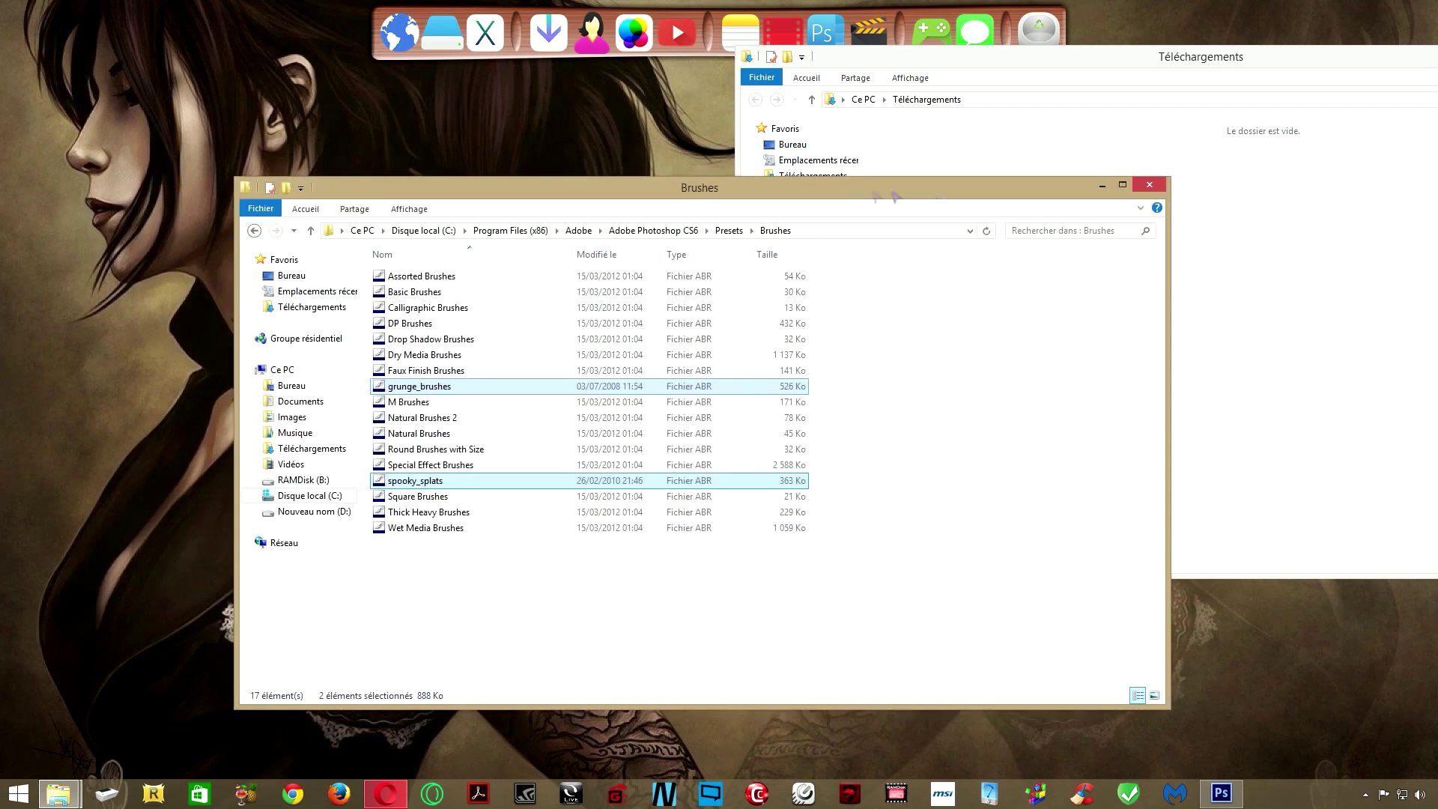
click(1157, 191)
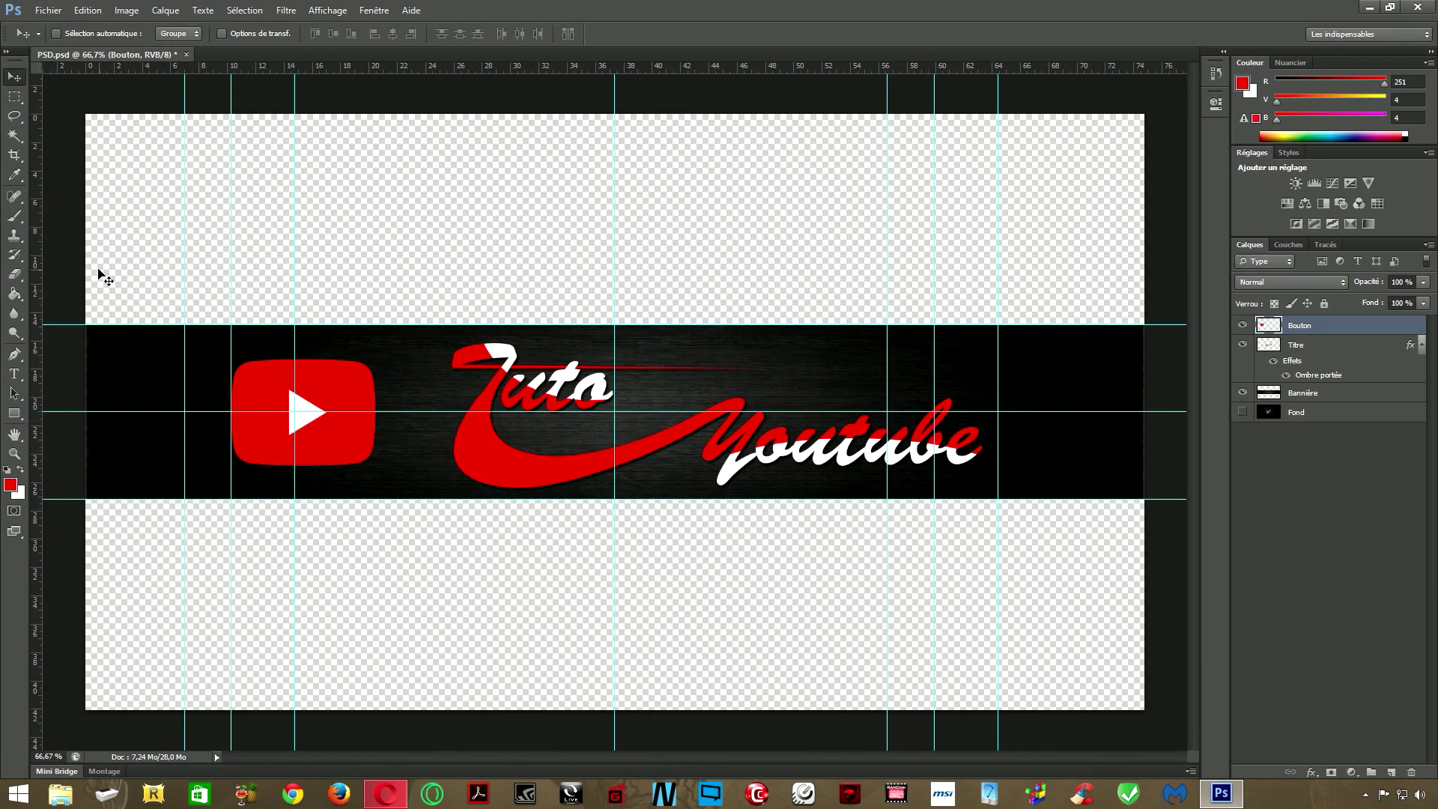
Activate the Eraser and show the grunge brushes at the end of its brush presets
click(15, 274)
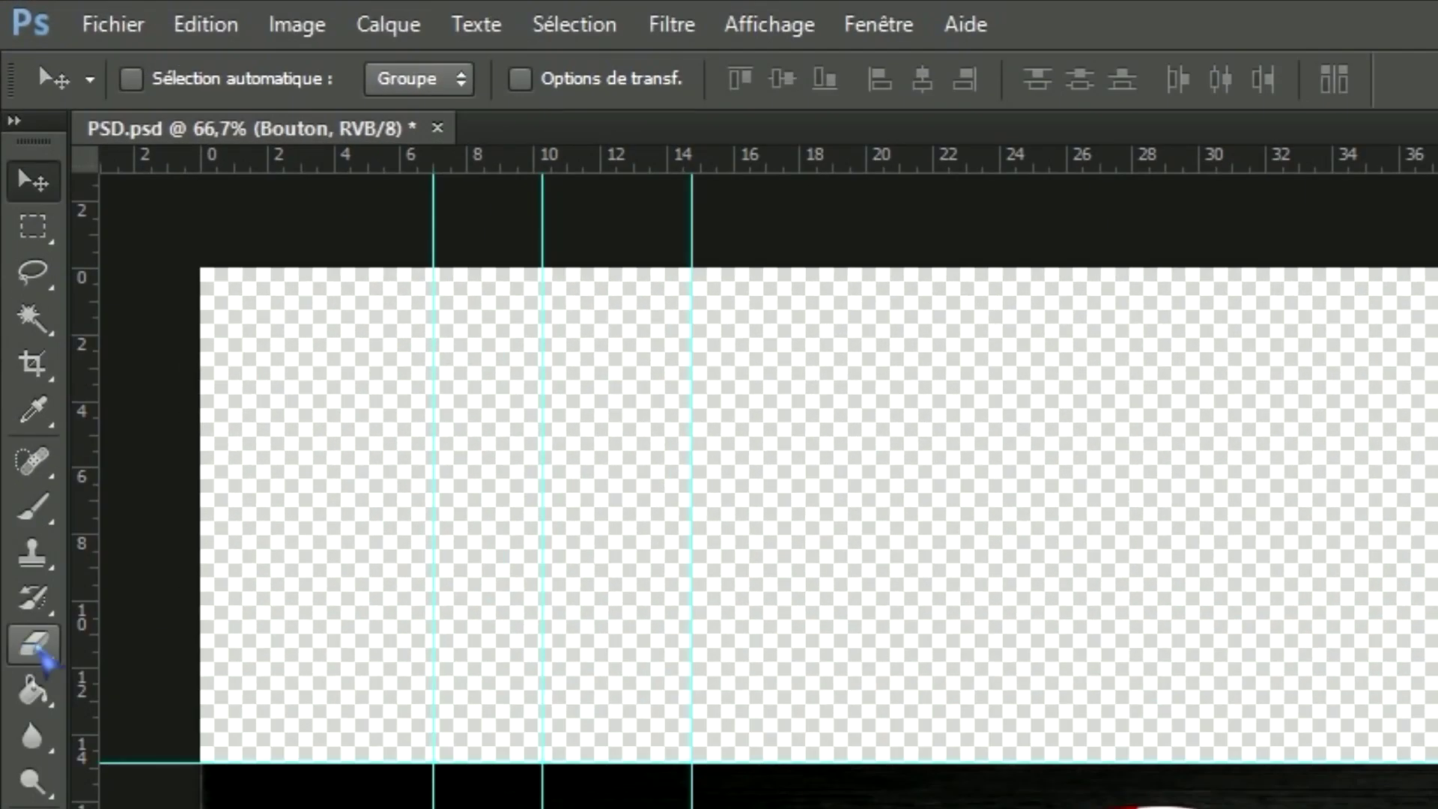
click(41, 648)
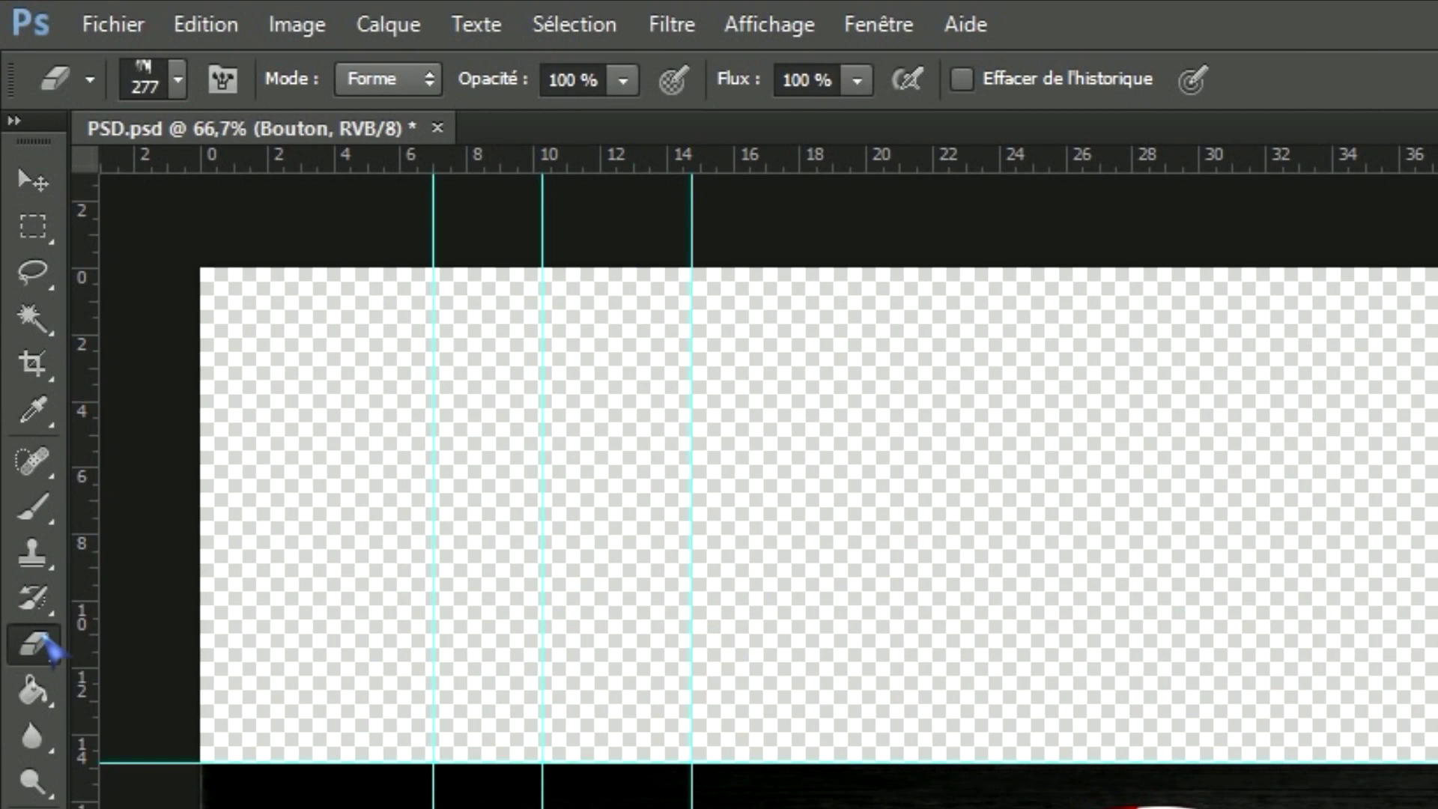
click(178, 79)
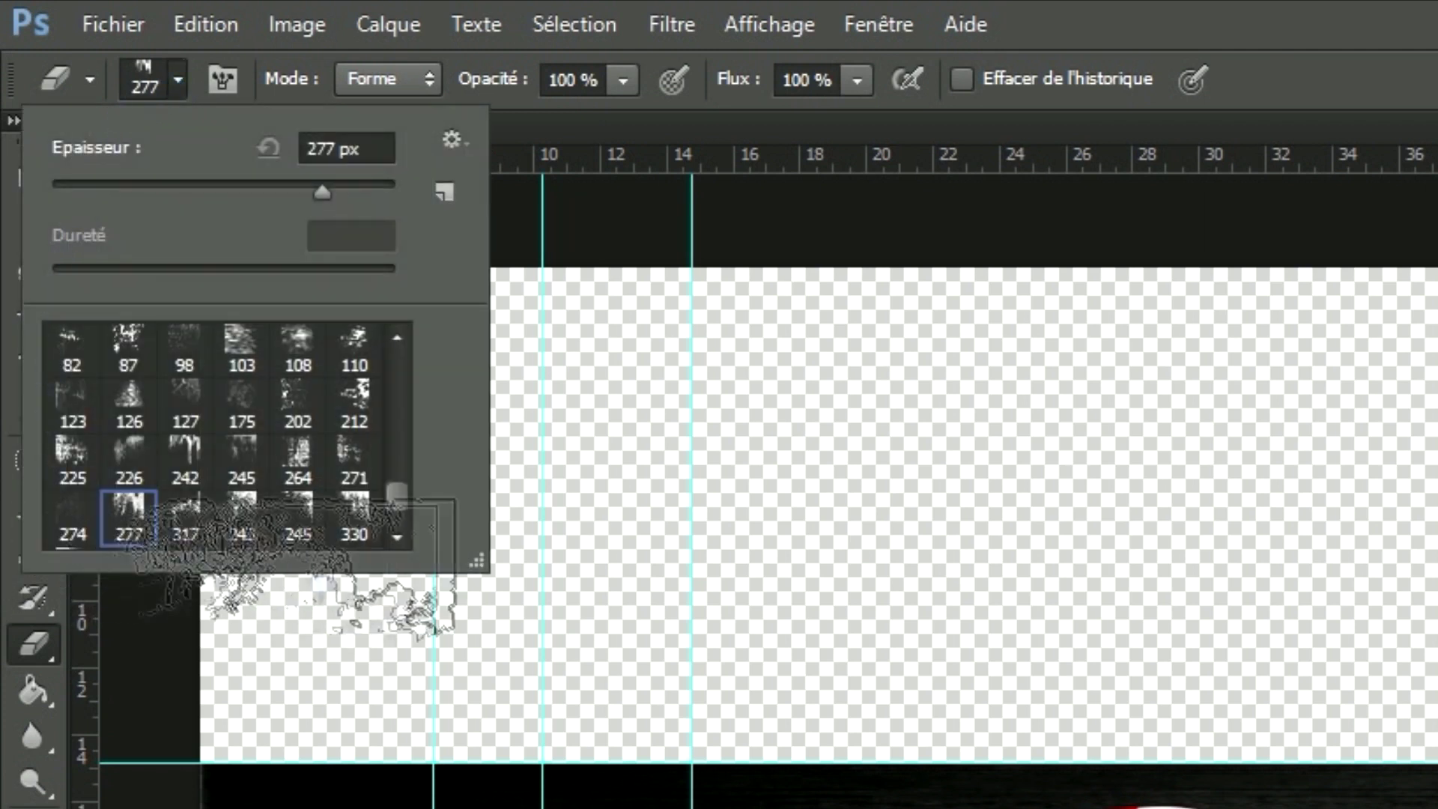
mouse_move(403, 508)
mouse_down()
mouse_move(411, 398)
mouse_move(385, 546)
mouse_up()
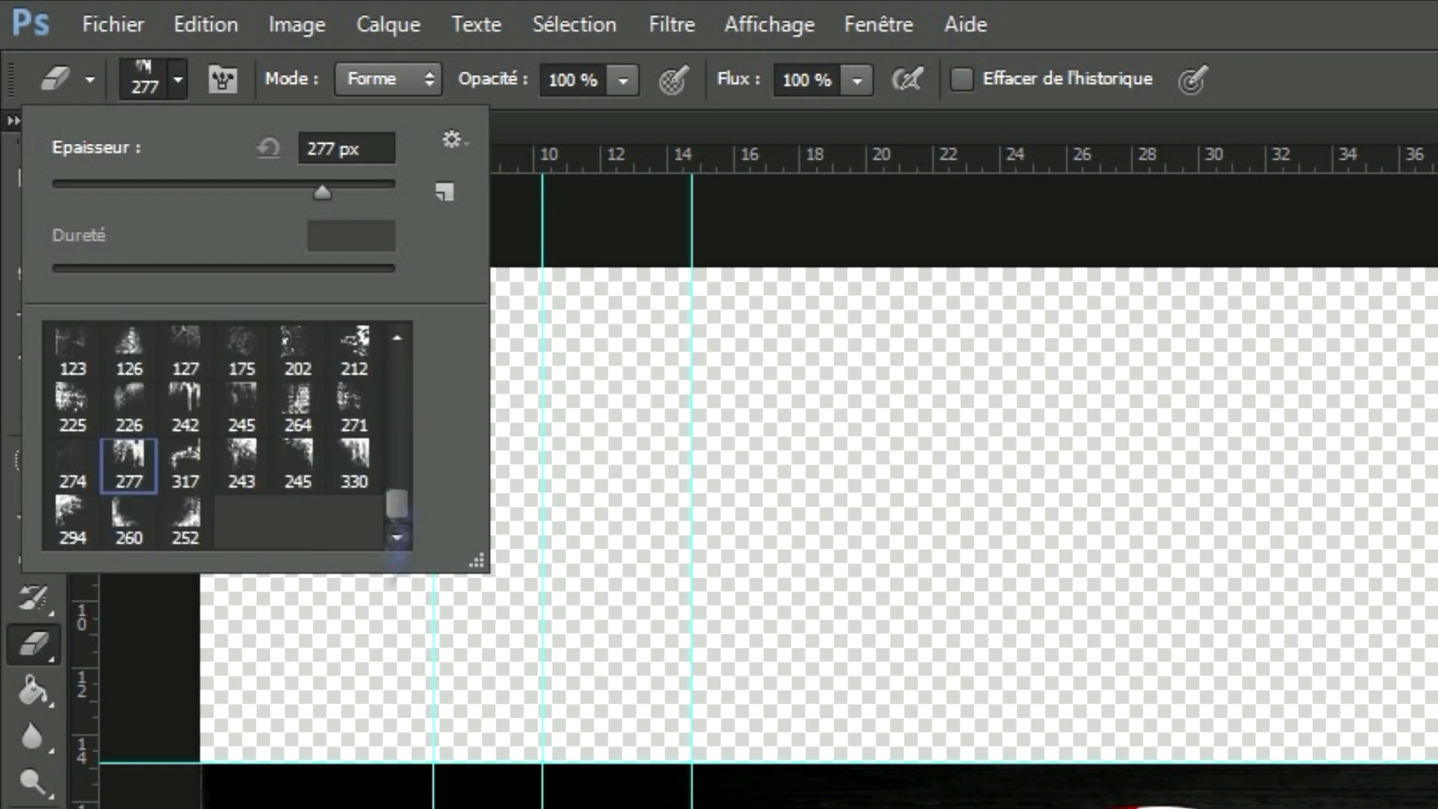
mouse_move(325, 503)
mouse_down()
mouse_move(257, 523)
mouse_move(406, 544)
mouse_move(231, 346)
mouse_move(254, 507)
mouse_move(272, 465)
mouse_move(226, 509)
mouse_up()
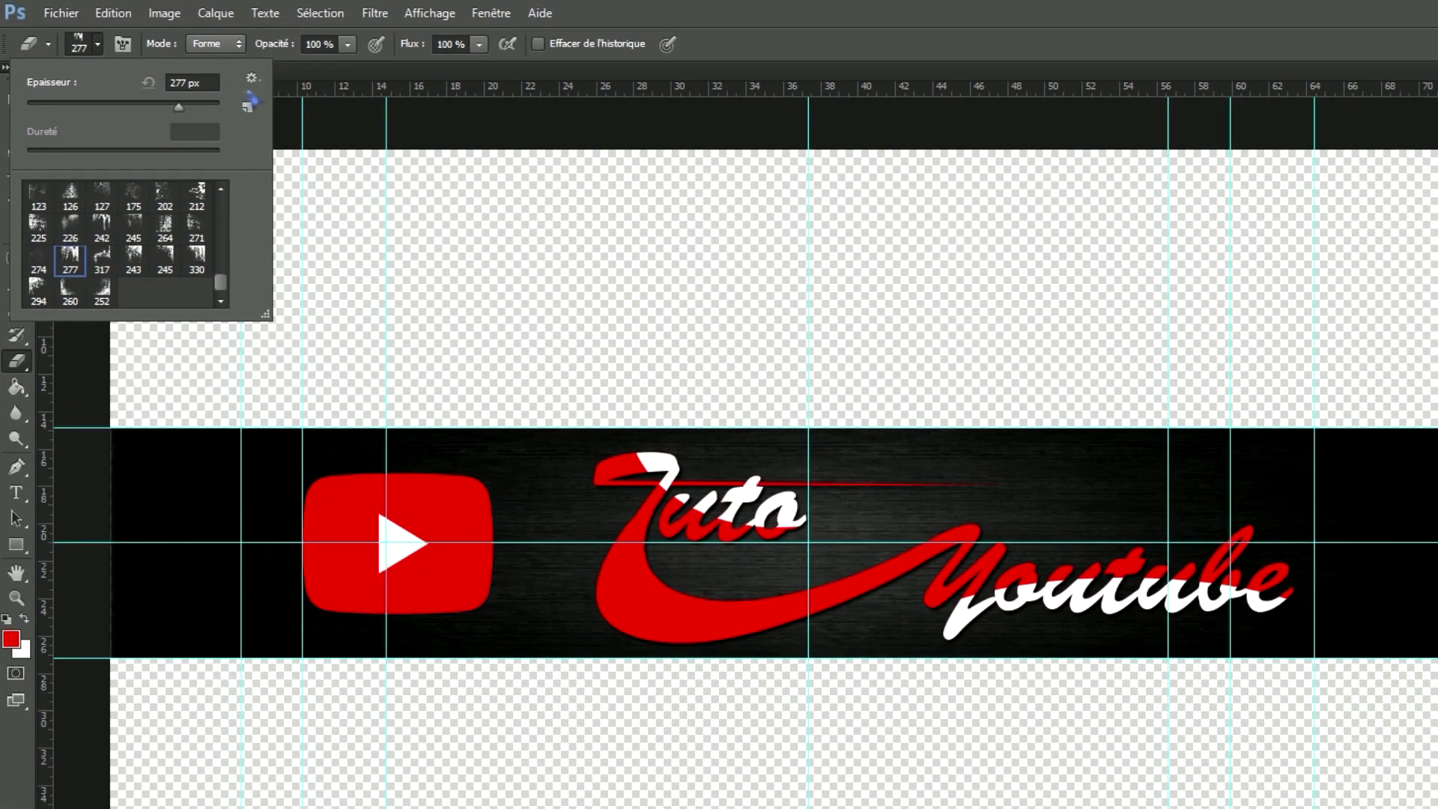
Start loading brush shapes and browse to Disque local (C:) > Program Files (x86) > Adobe > Adobe Photoshop CS6 > Presets > Brushes
click(253, 79)
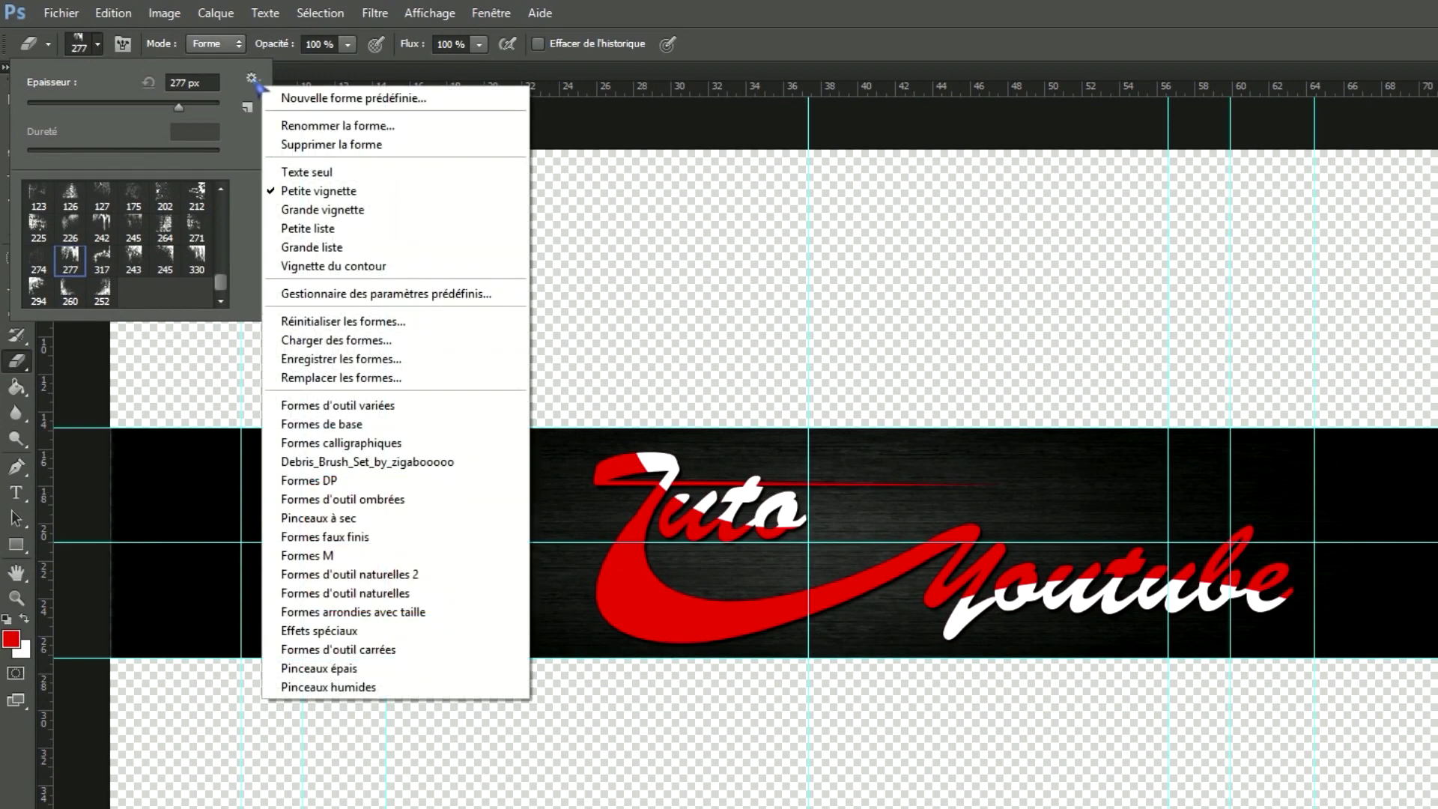
click(376, 341)
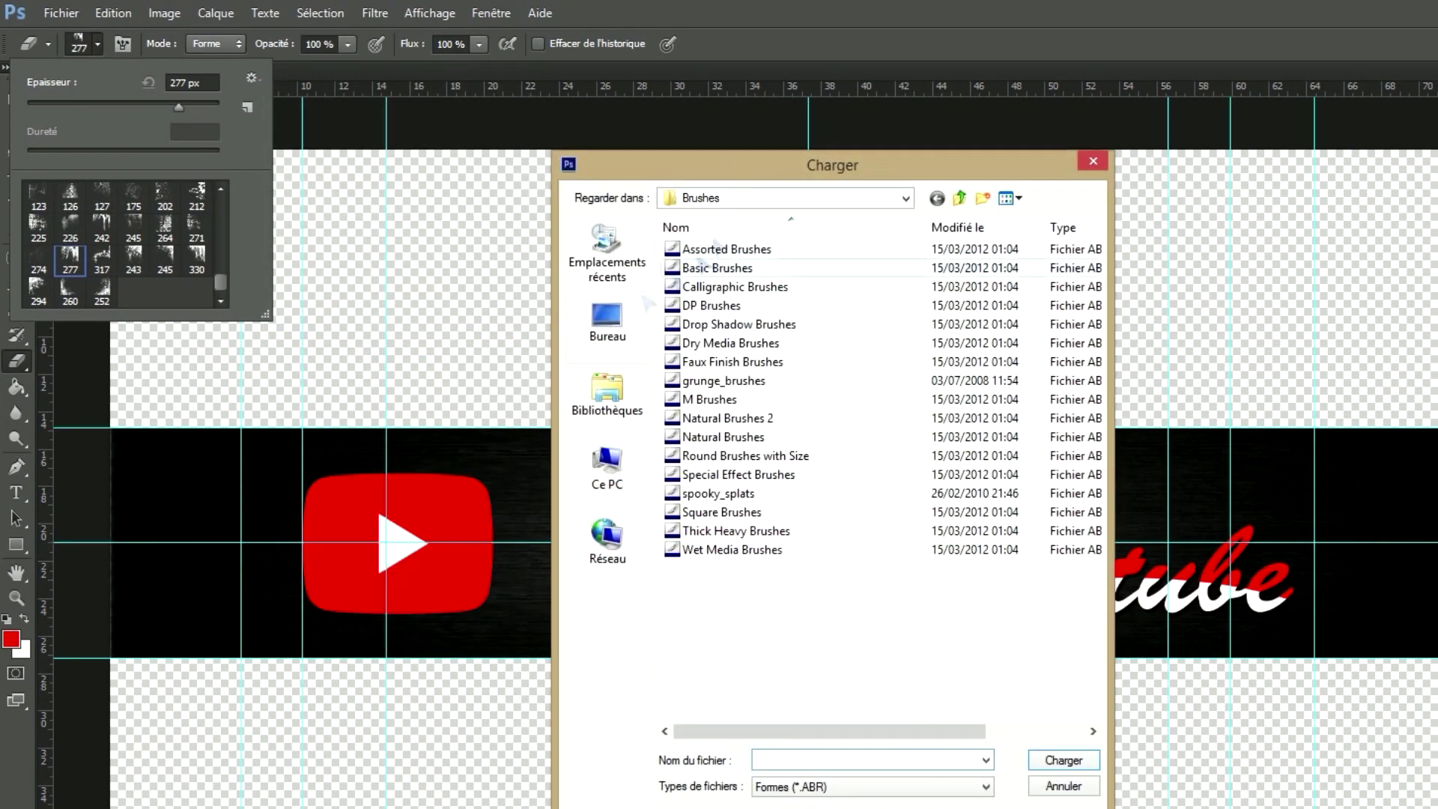
drag(737, 161, 646, 122)
click(536, 442)
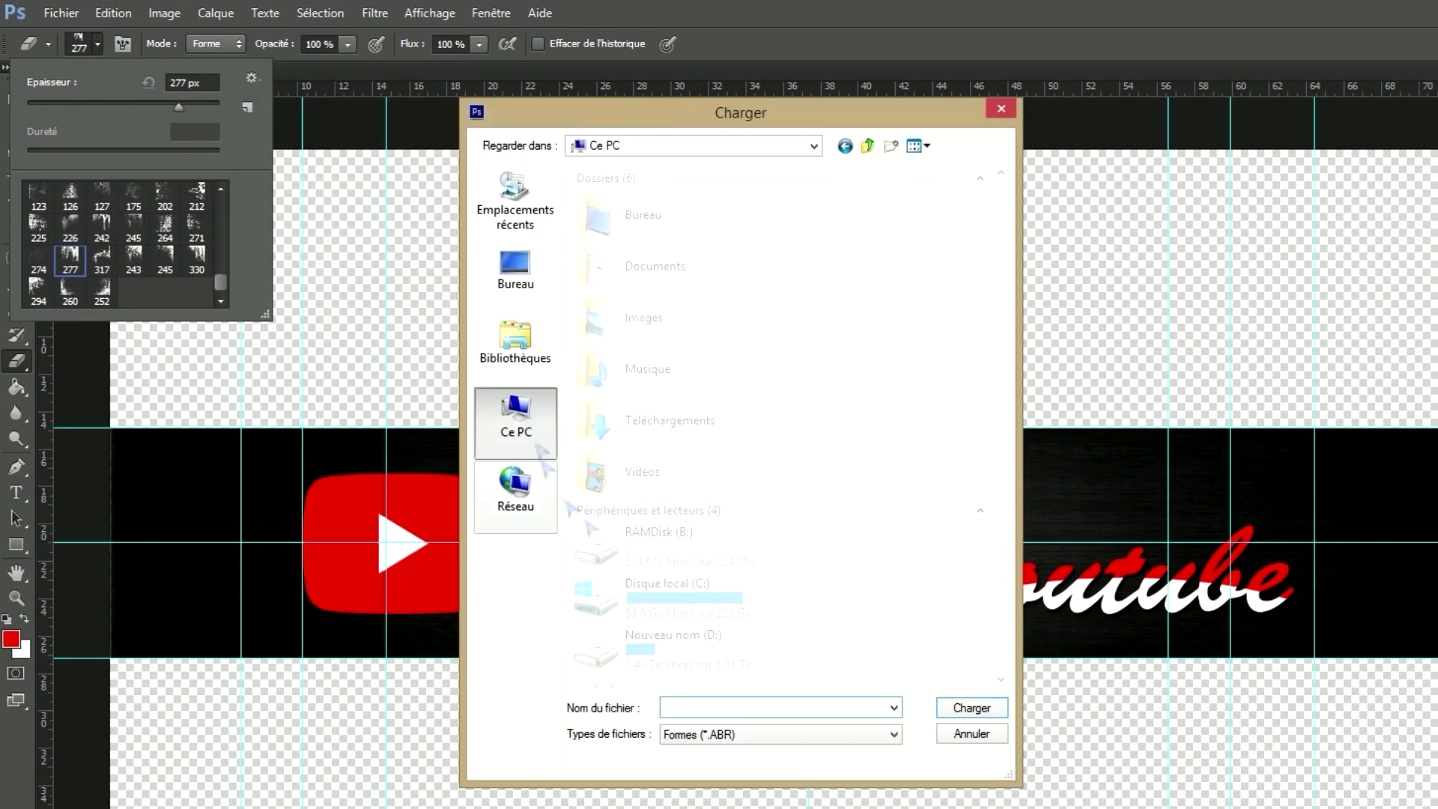
double_click(655, 613)
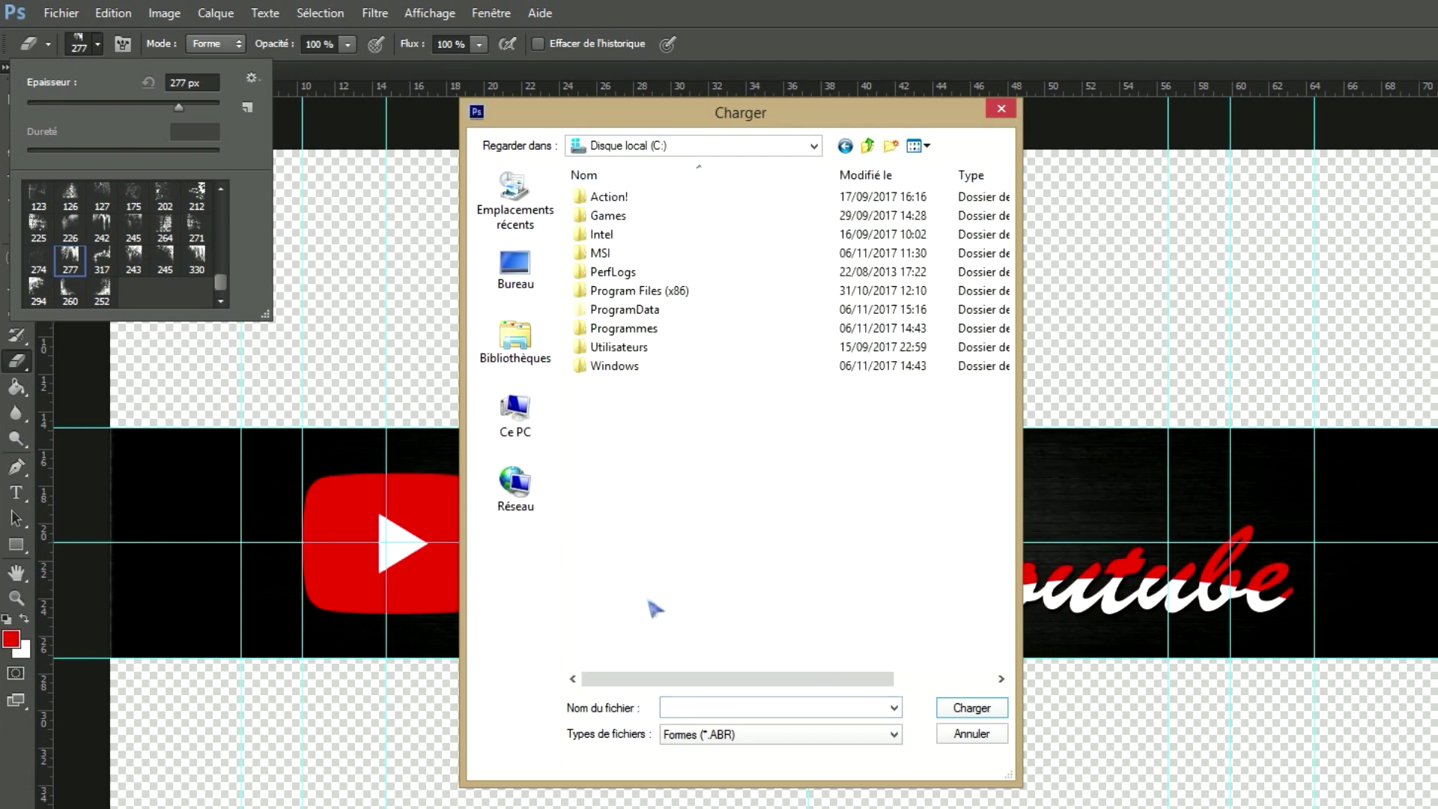
double_click(651, 295)
double_click(608, 197)
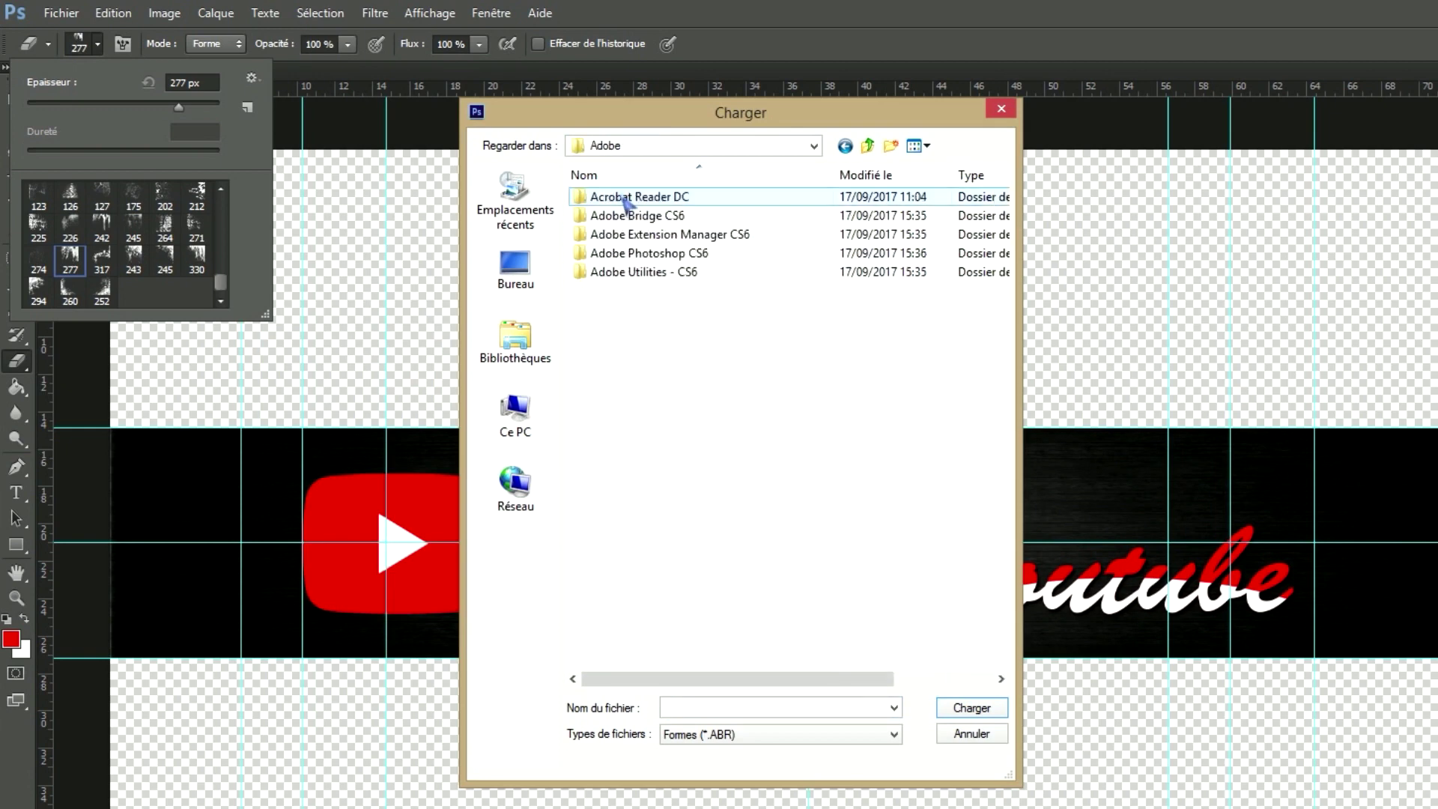
double_click(666, 258)
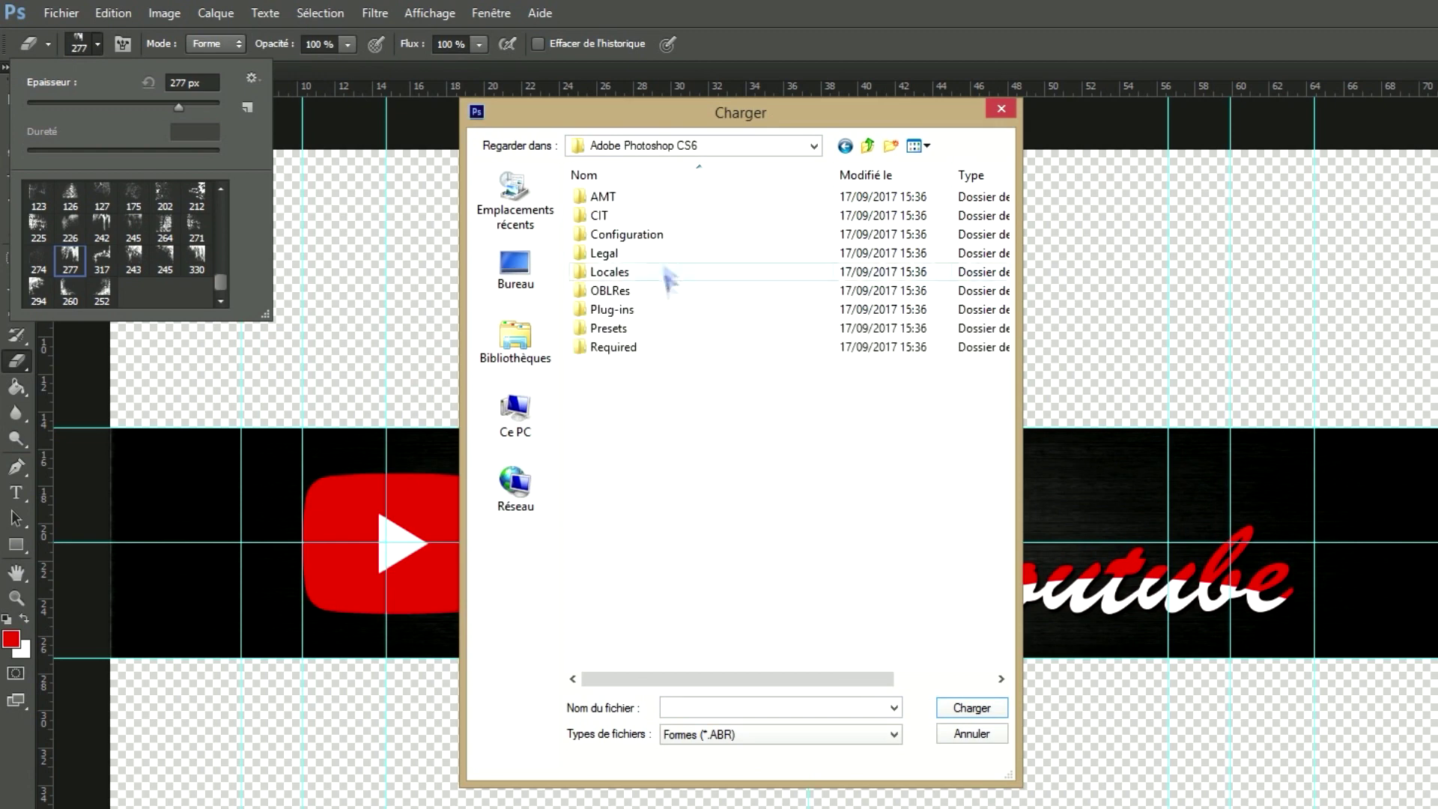
double_click(616, 330)
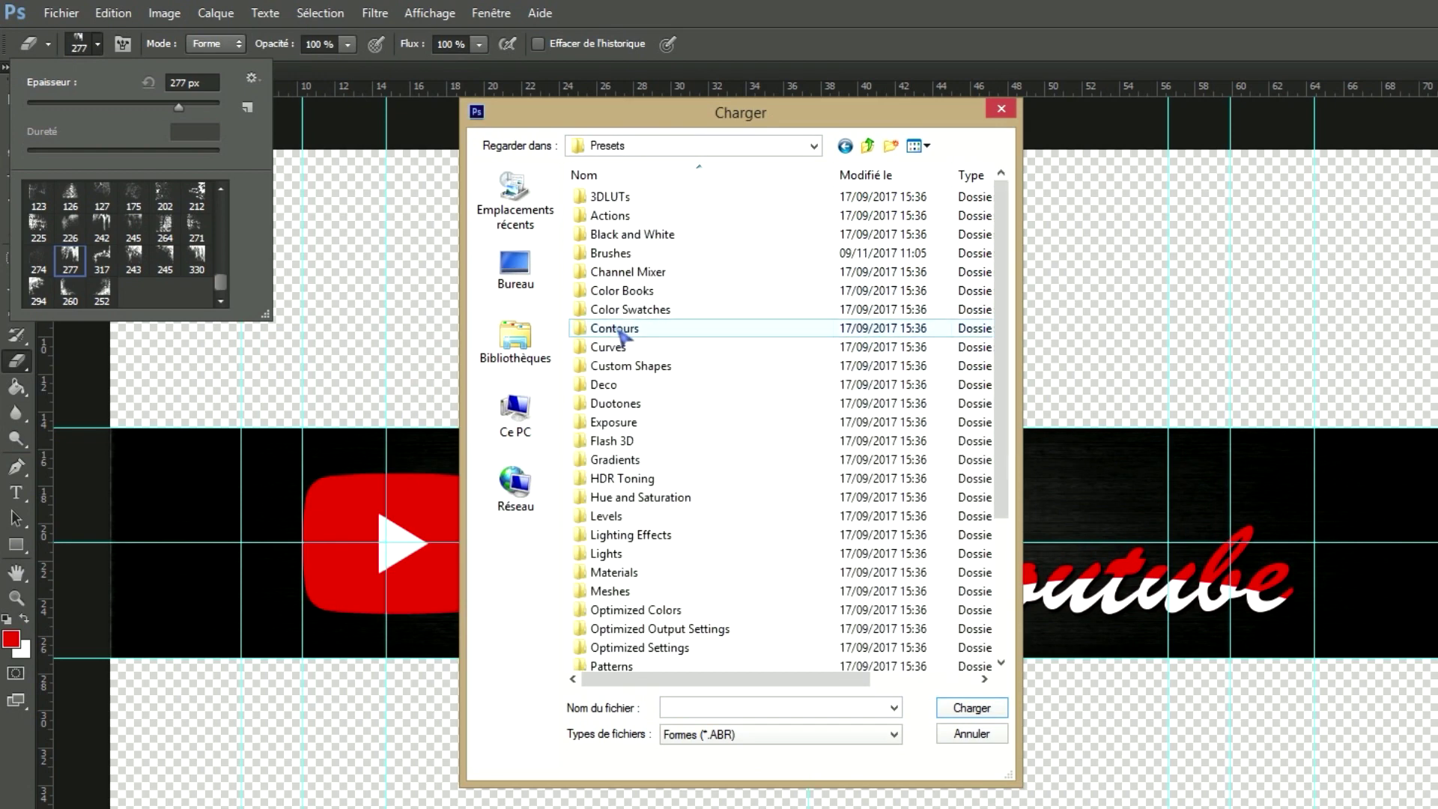
double_click(624, 256)
Look through the brush files in the Brushes folder and close the dialog without loading any
drag(786, 114, 734, 105)
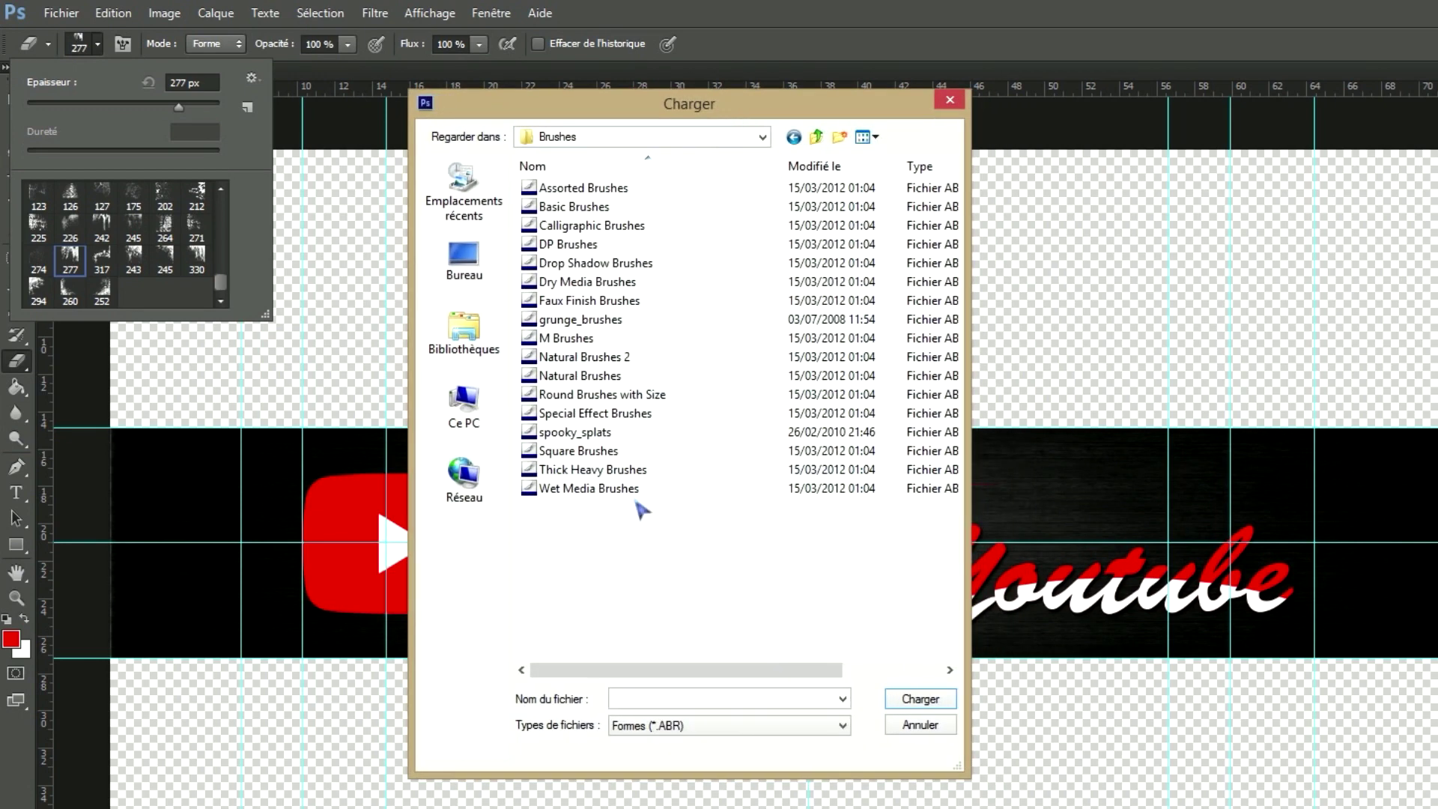
click(603, 337)
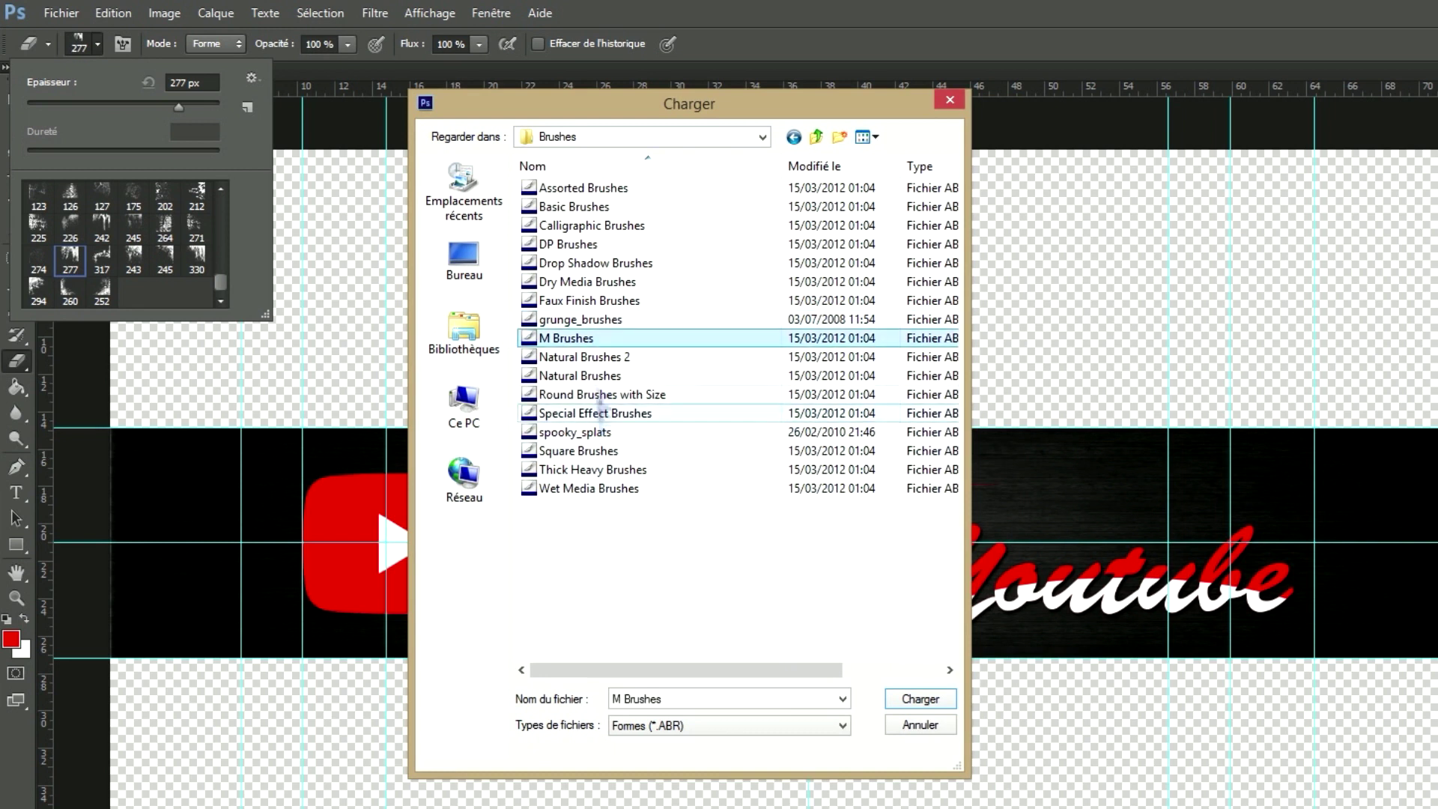
click(577, 301)
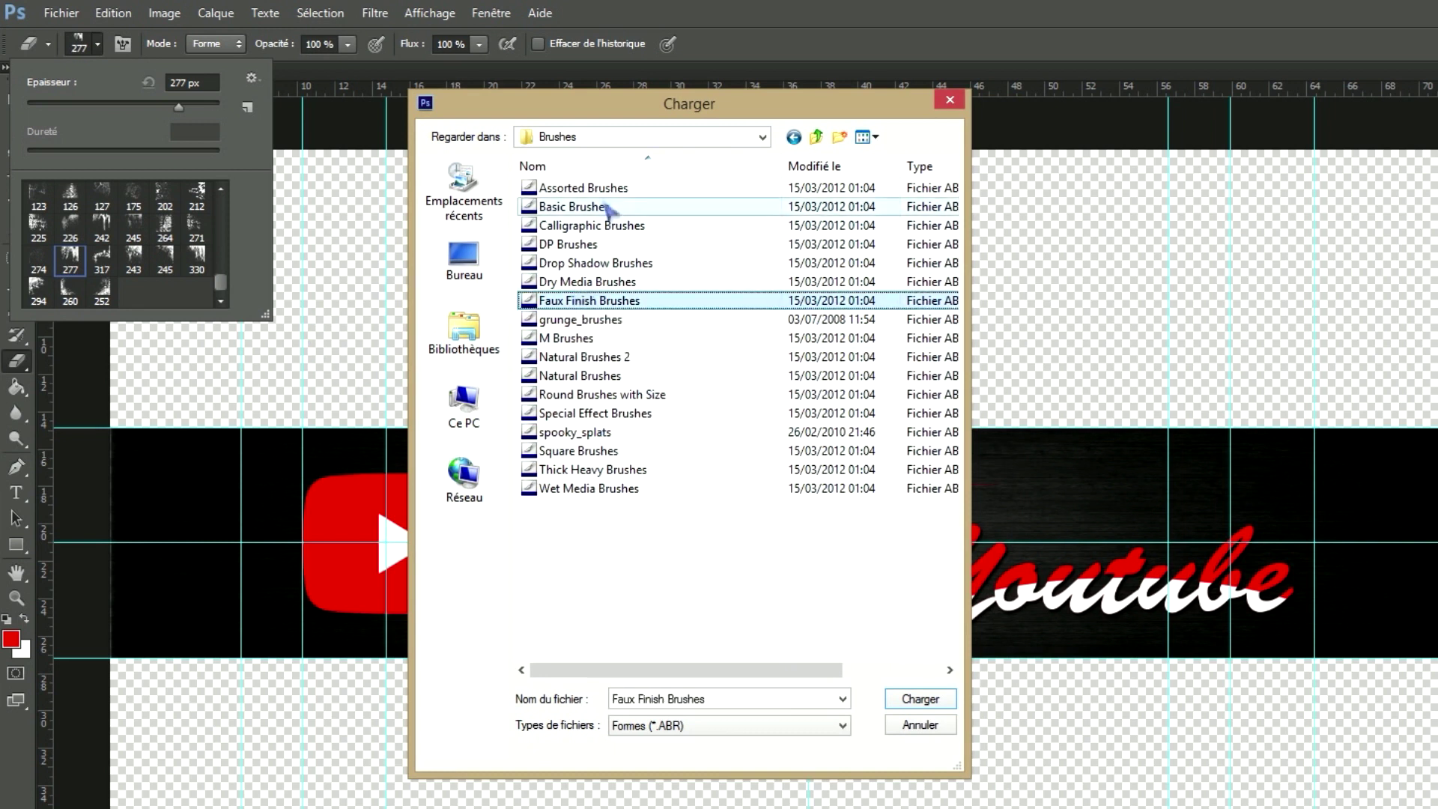
click(601, 288)
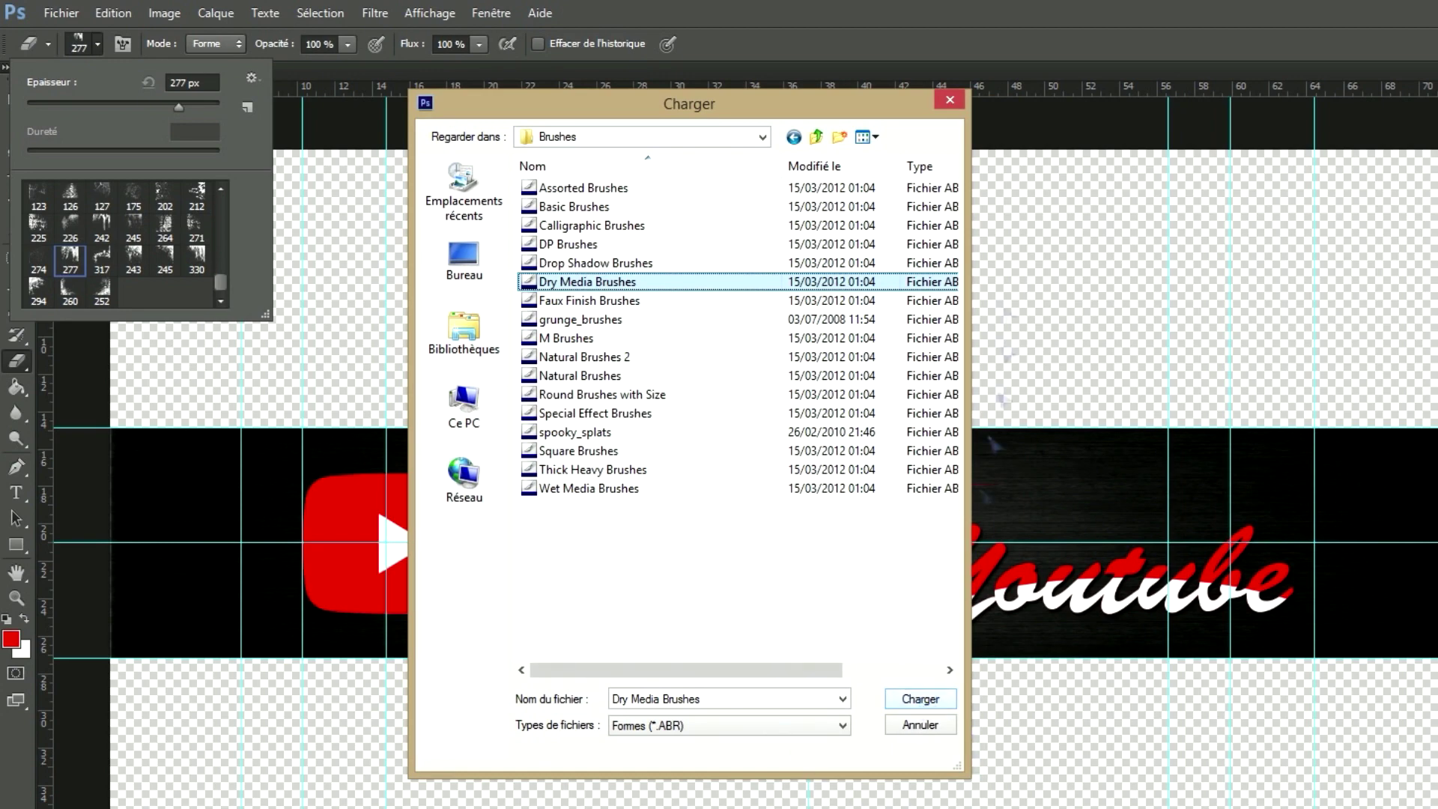
click(949, 100)
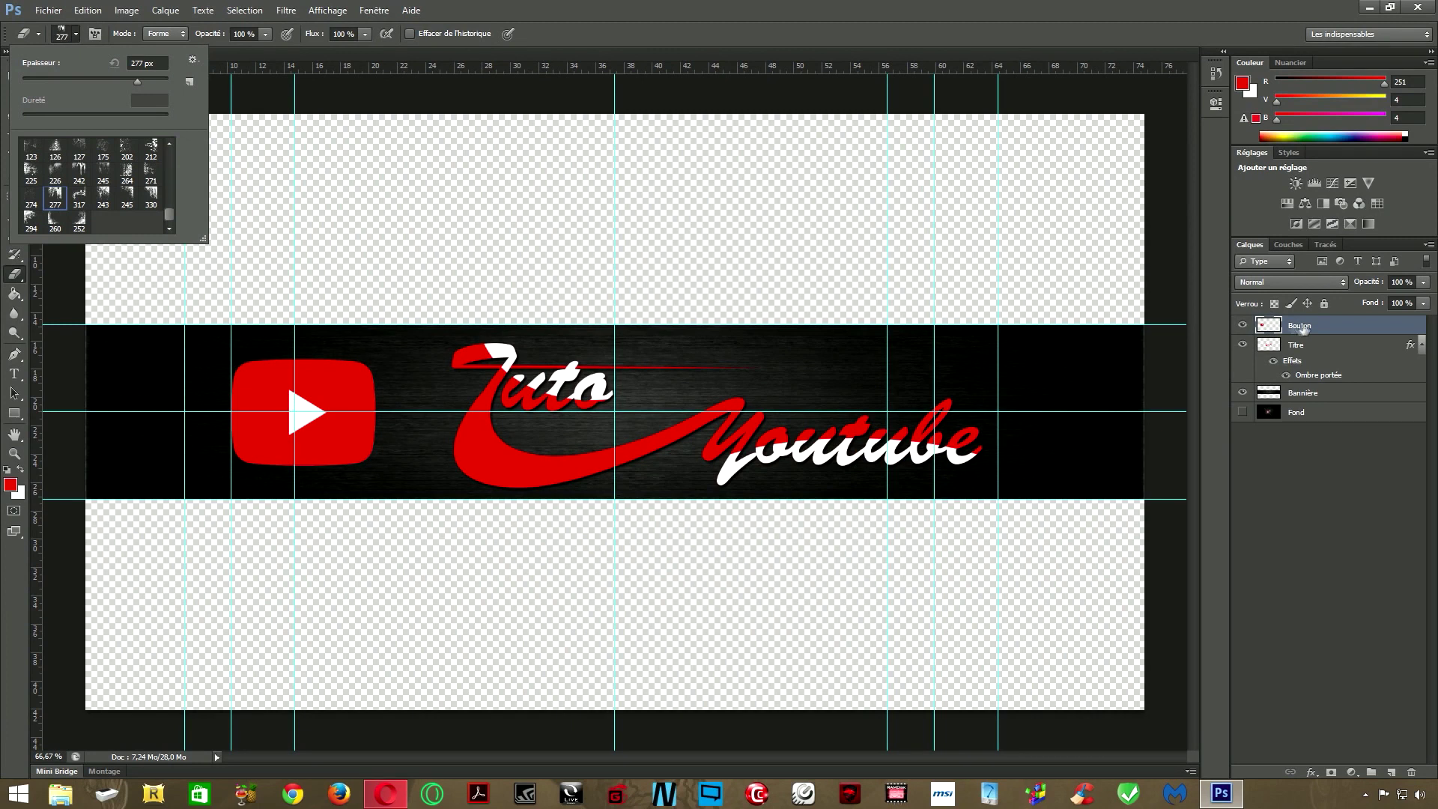
Erase the right edge of the YouTube button on the Bouton layer with the 252 px grunge7 brush
click(16, 276)
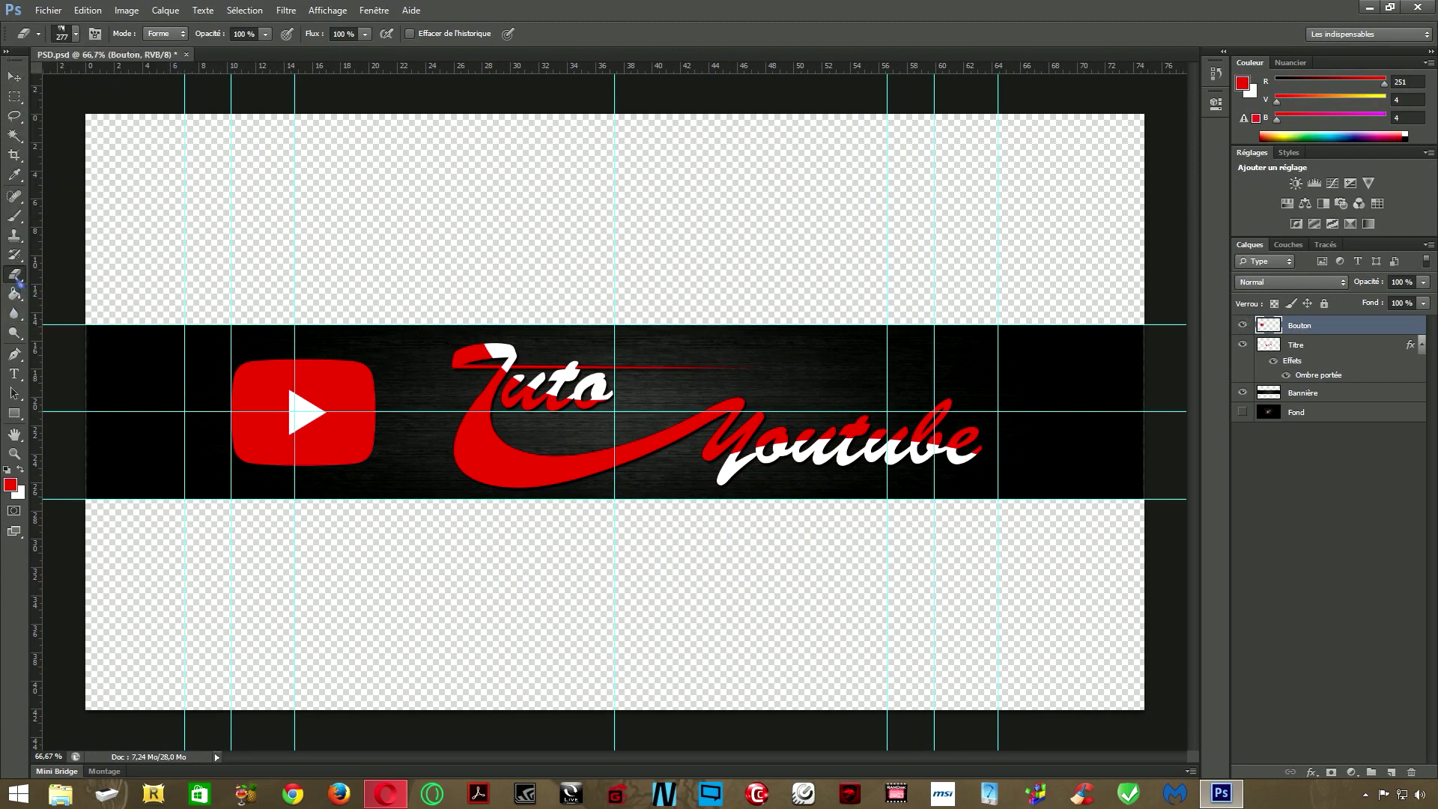
click(76, 34)
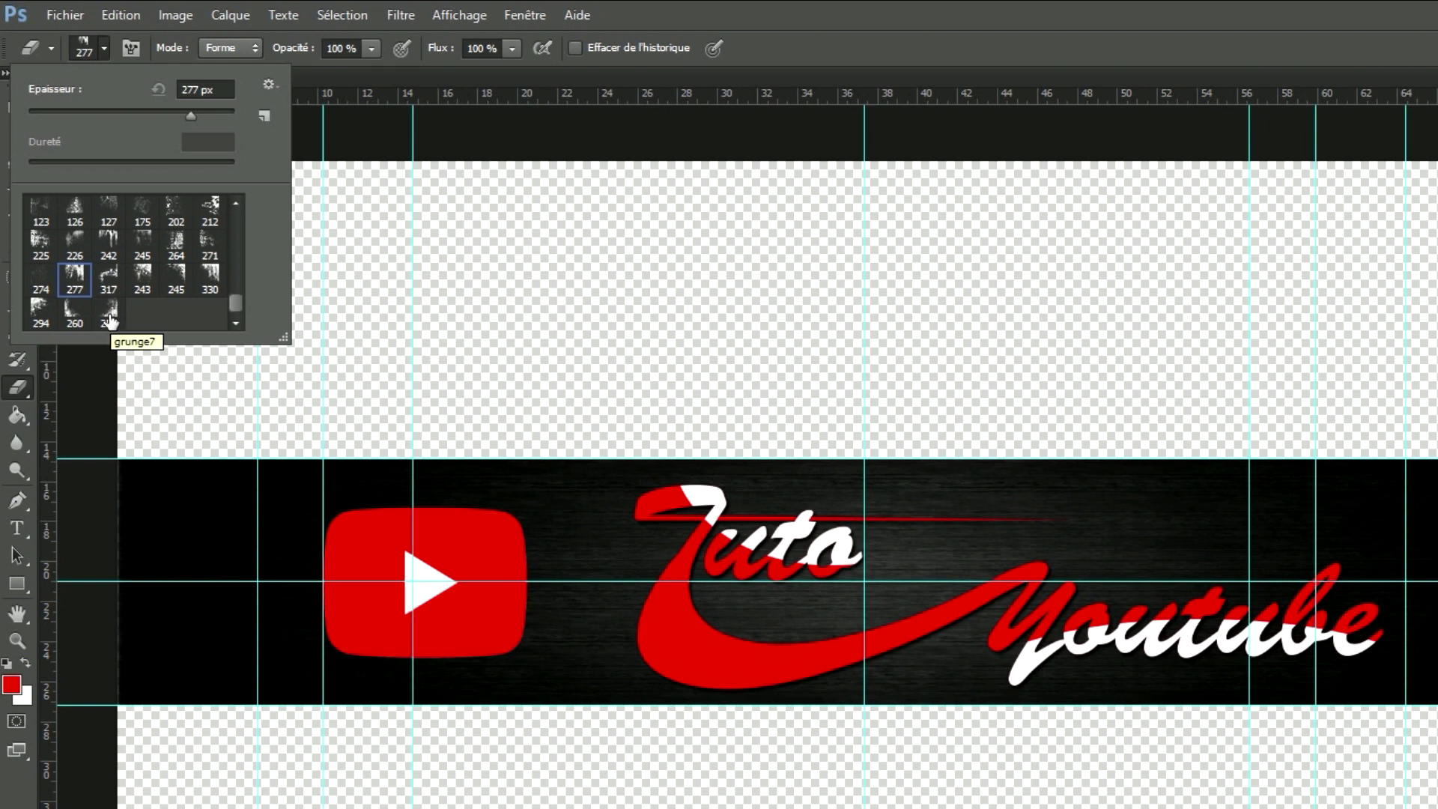
click(110, 318)
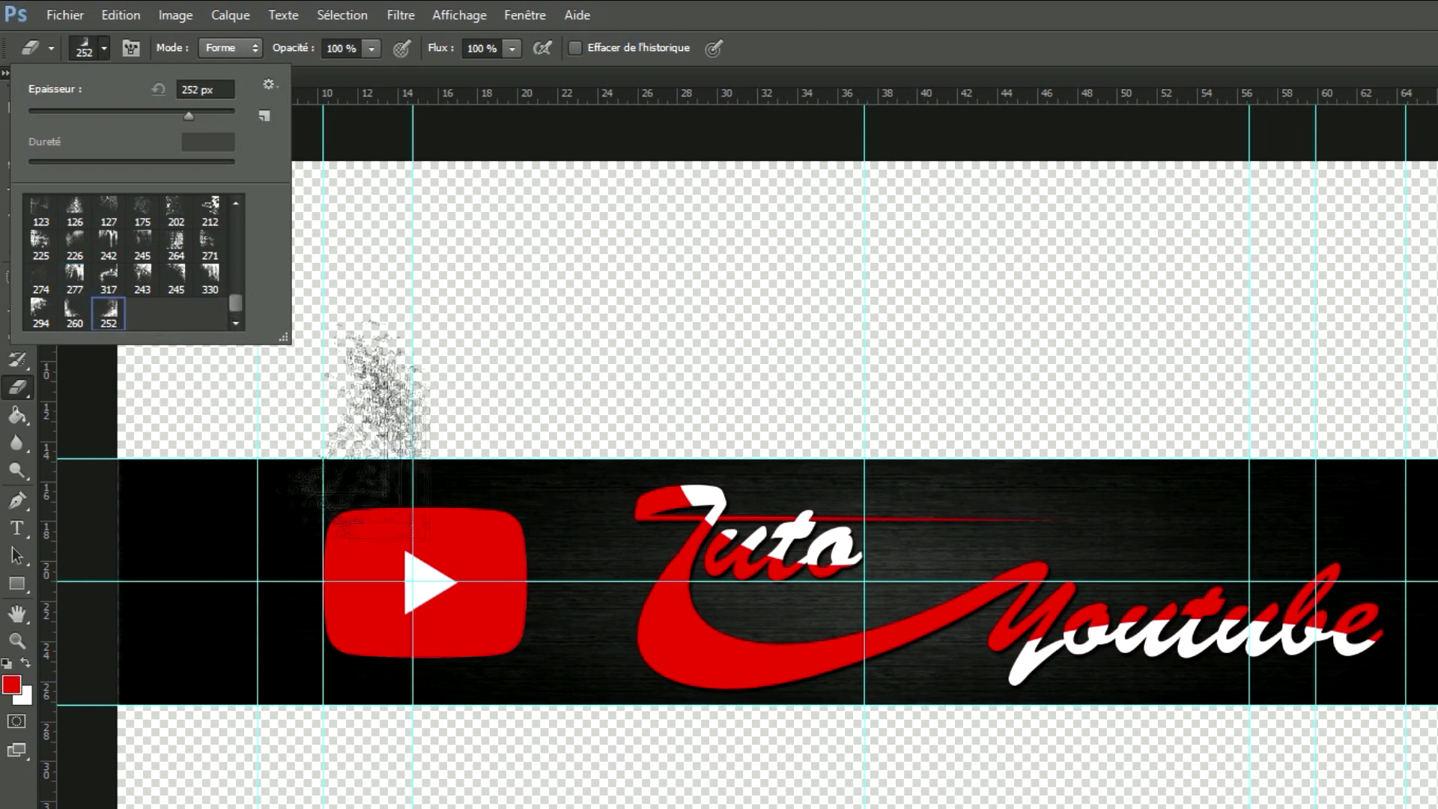
click(513, 572)
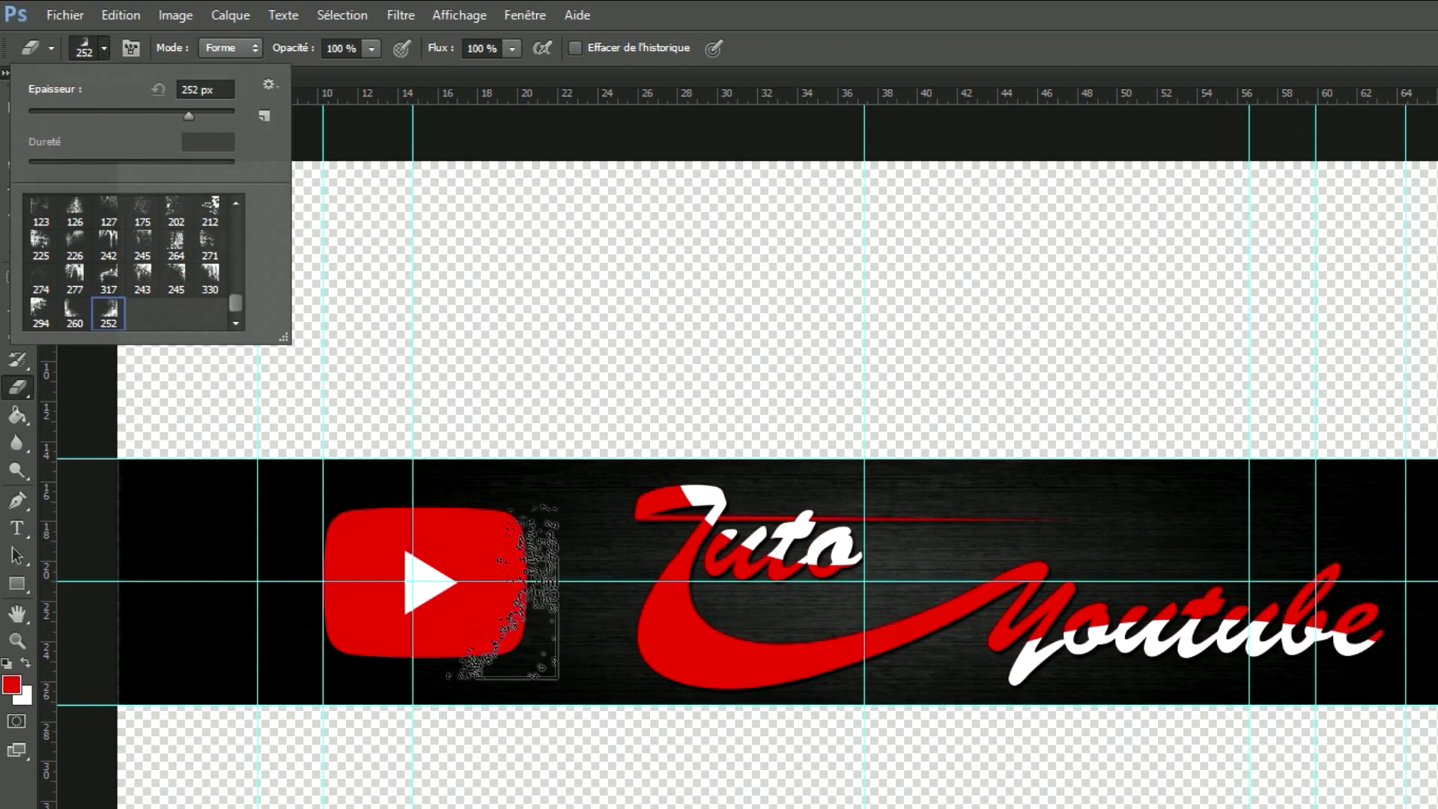
click(503, 592)
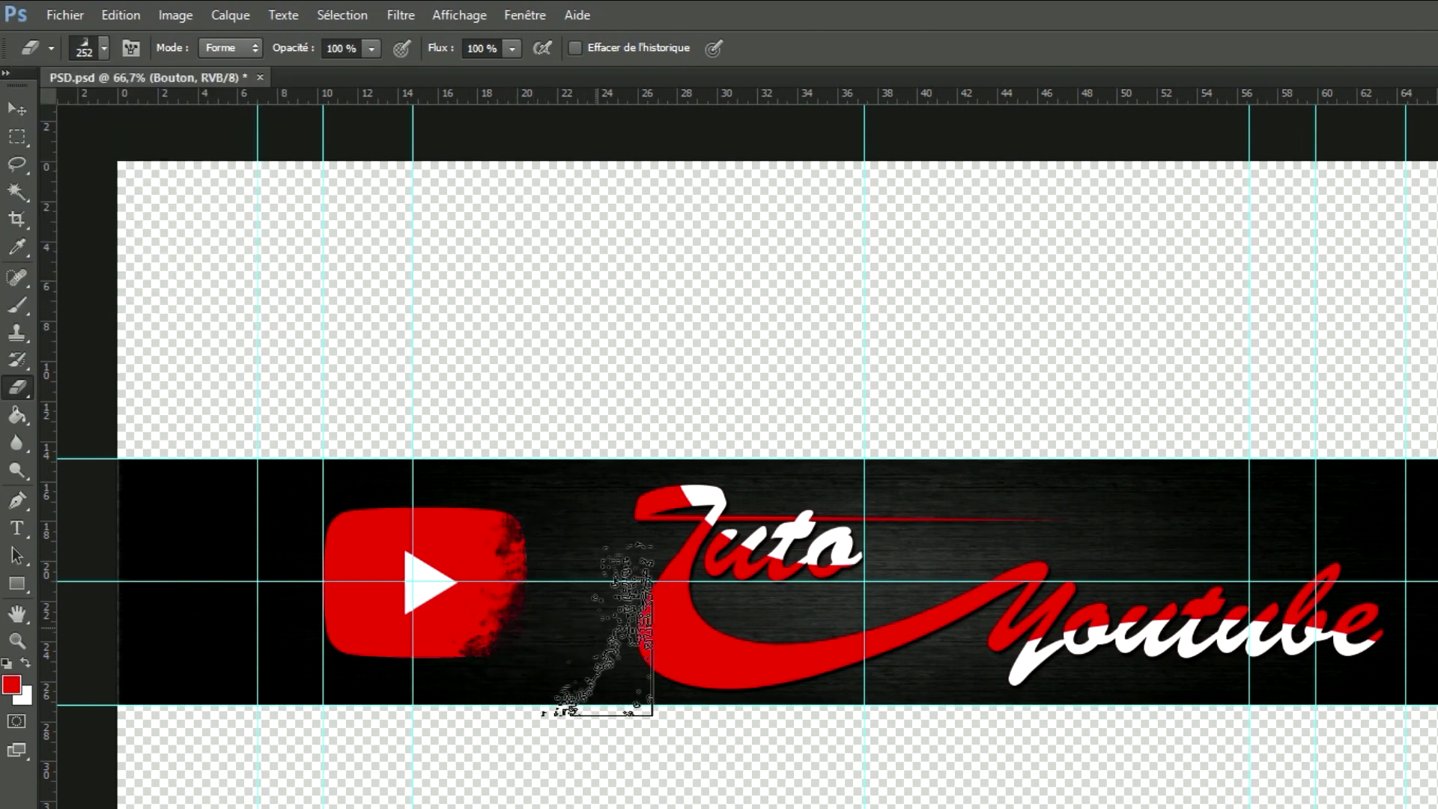
Erode the upper-right corner of the YouTube button with the 245 px grunge brush and neighbouring grunge presets
click(105, 49)
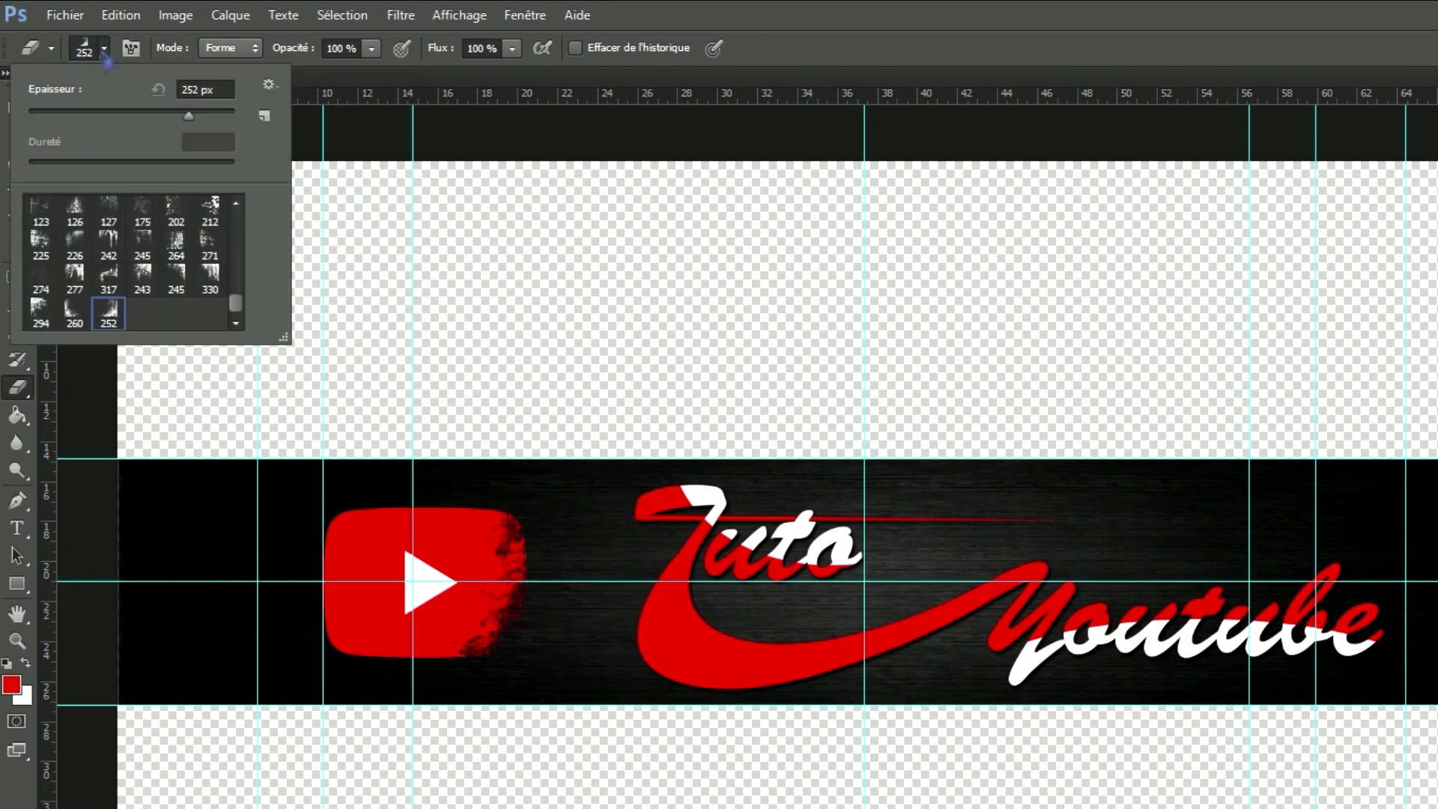
click(176, 279)
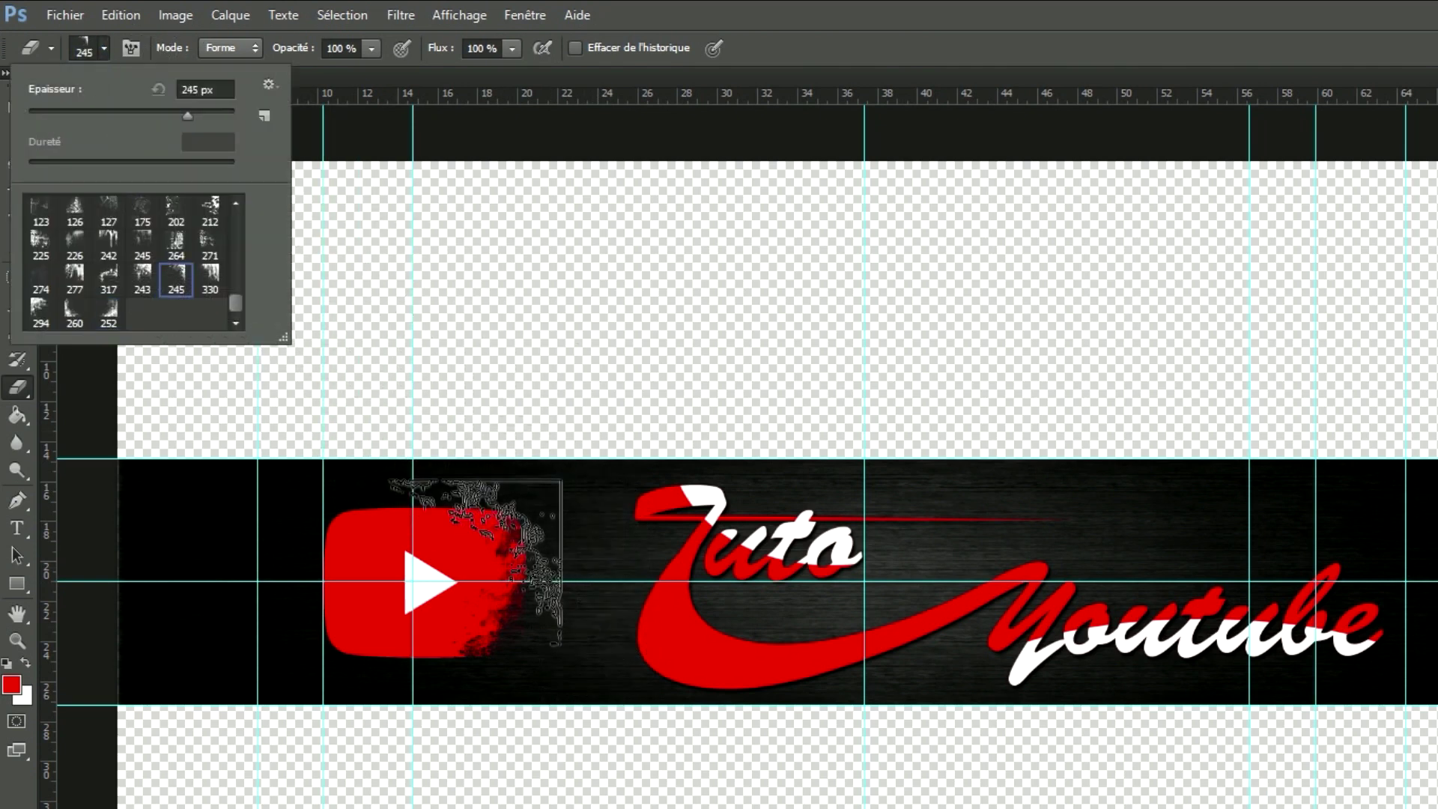
click(479, 569)
key(period)
key(period)
key(period)
key(period)
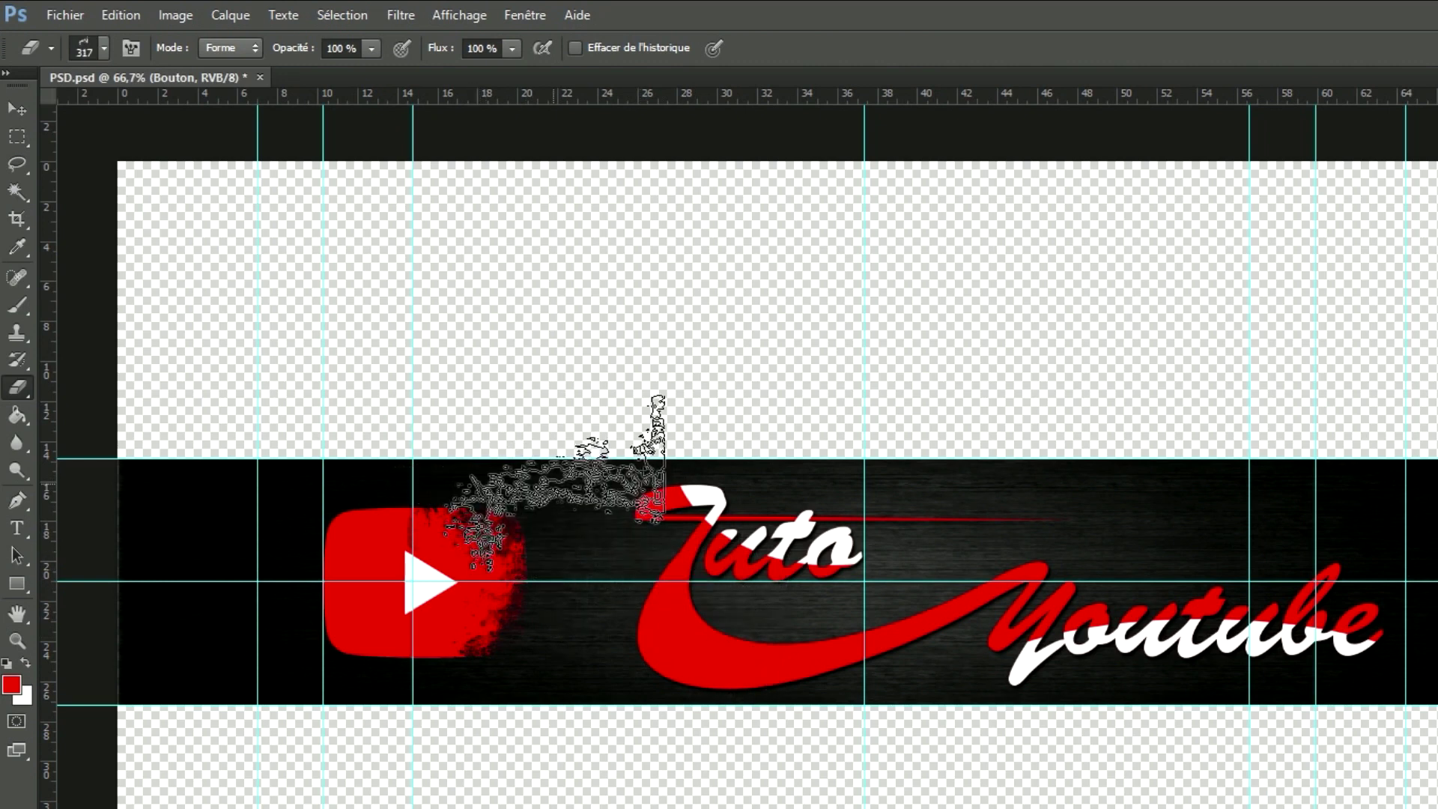
key(period)
key(period)
key(period)
key(period)
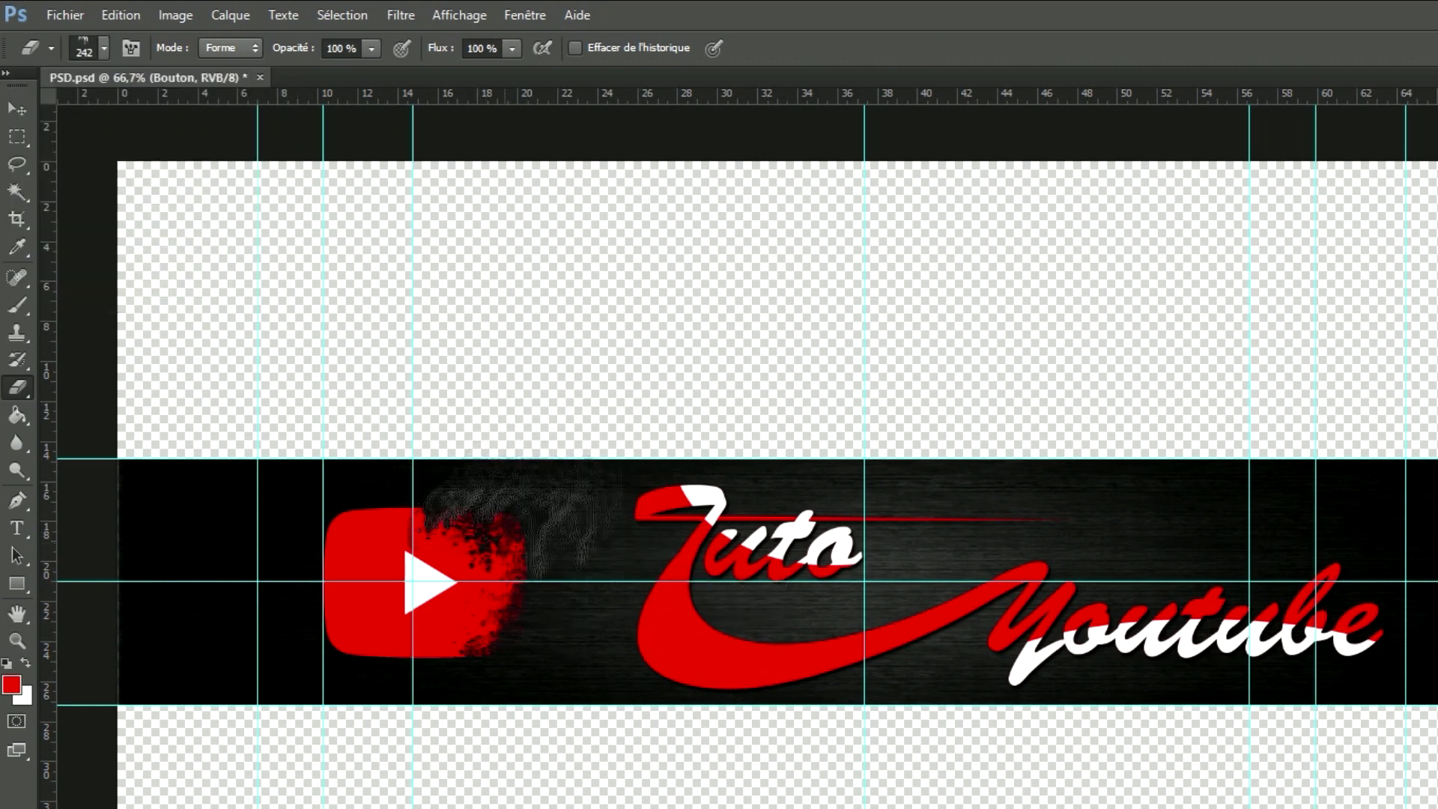
Erase more of the YouTube button's right side with the 317 px grunge brush to roughen its outline
click(103, 49)
click(110, 282)
click(540, 627)
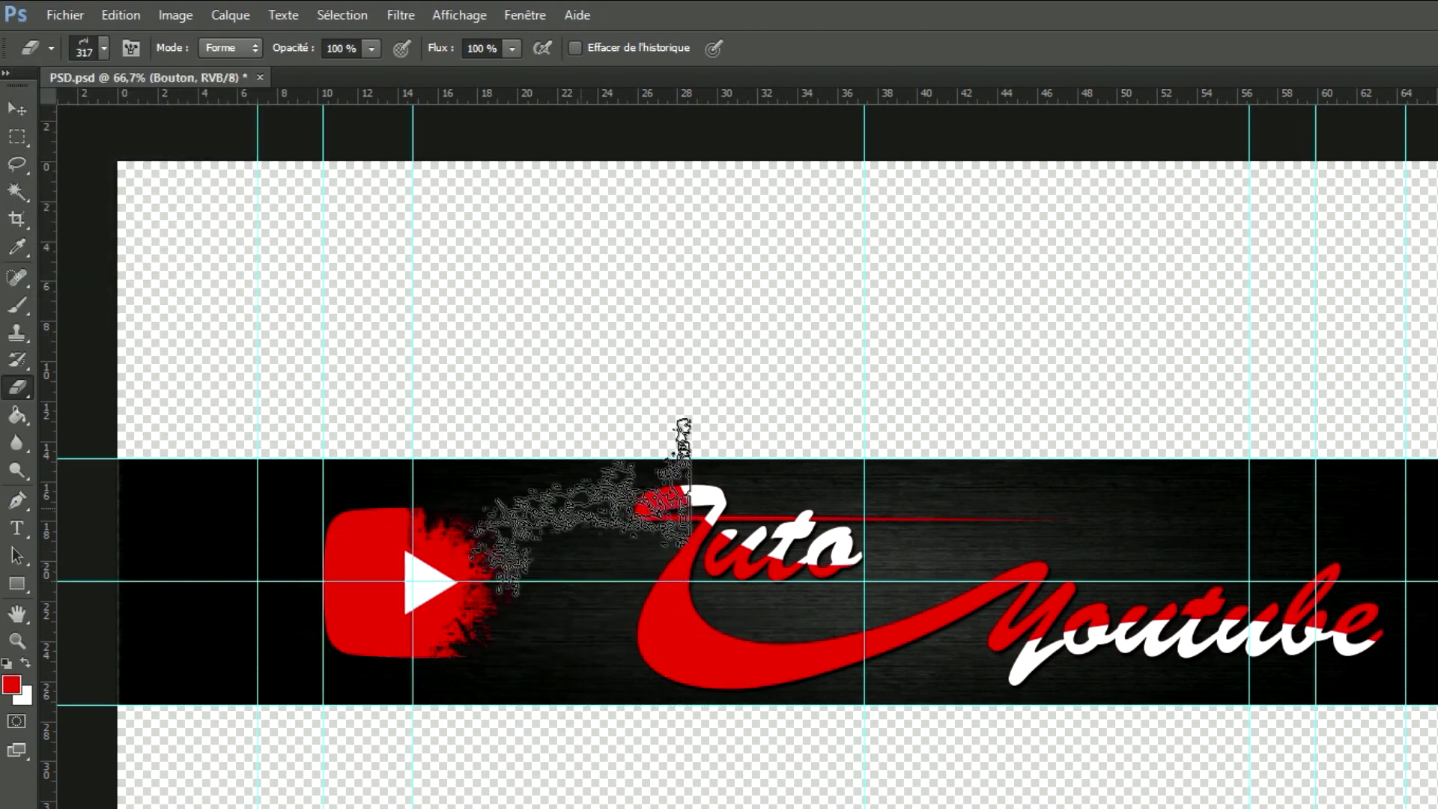
key(bracketleft)
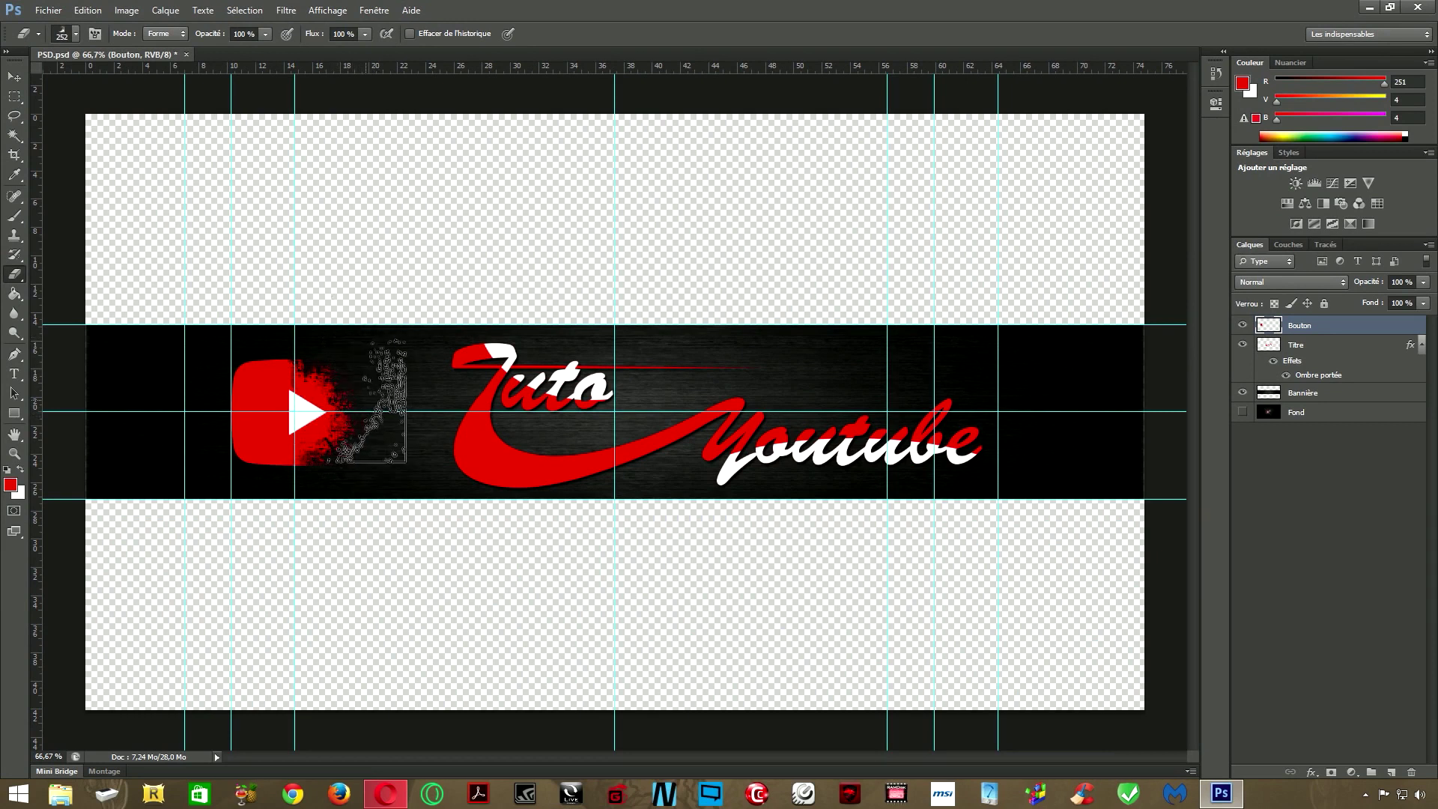
Switch to the Opera browser and search Google Images for "eclats png"
click(386, 793)
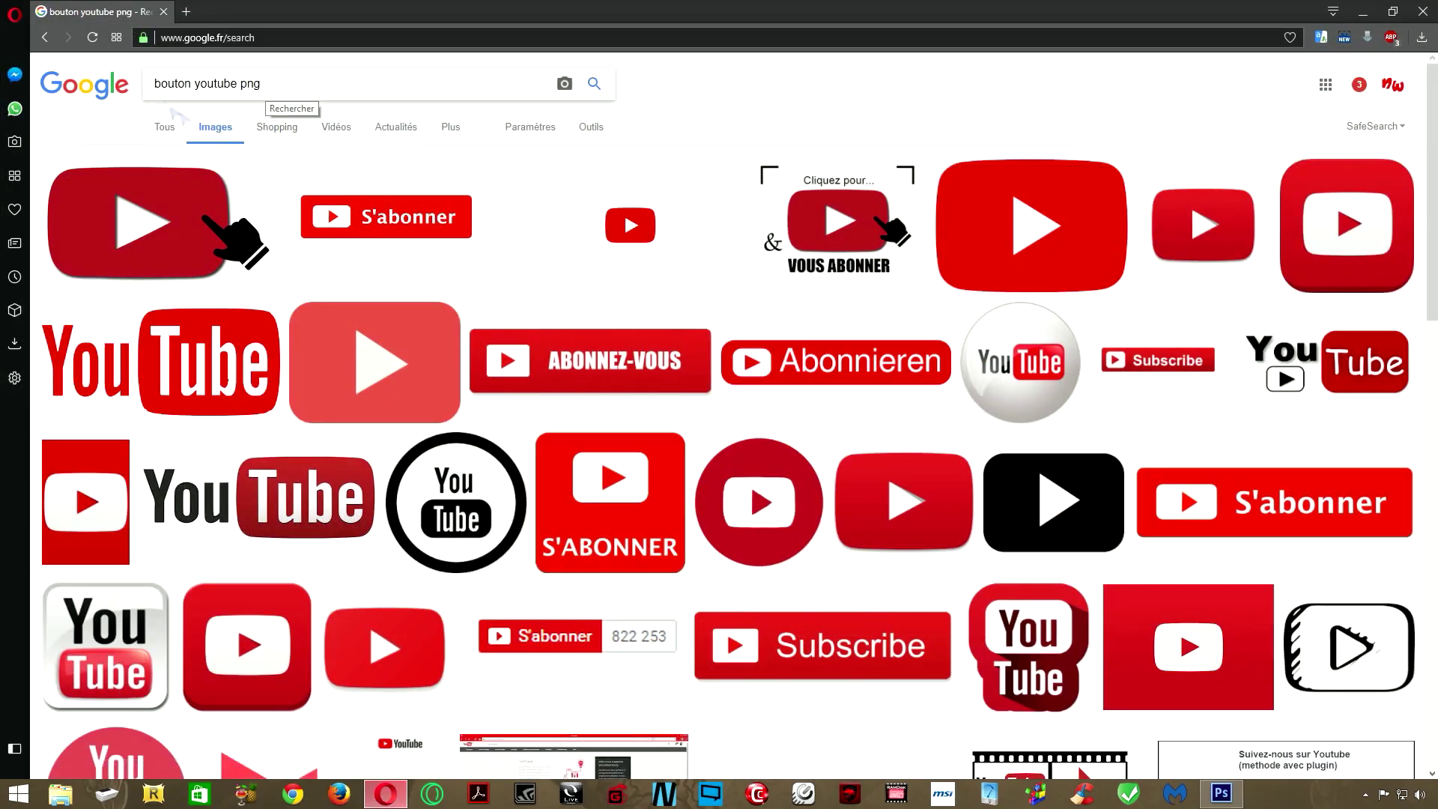
triple_click(205, 83)
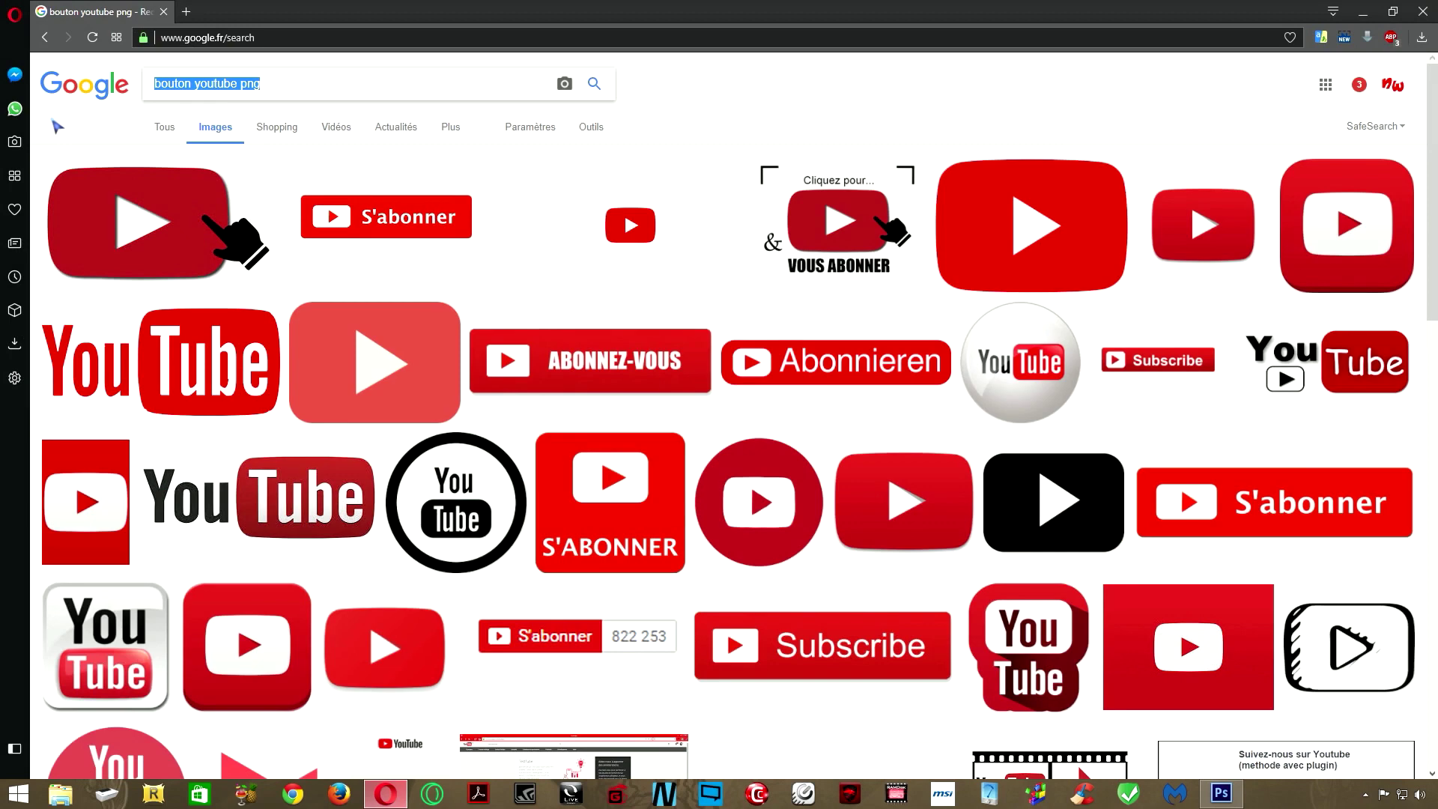
text(eclats png)
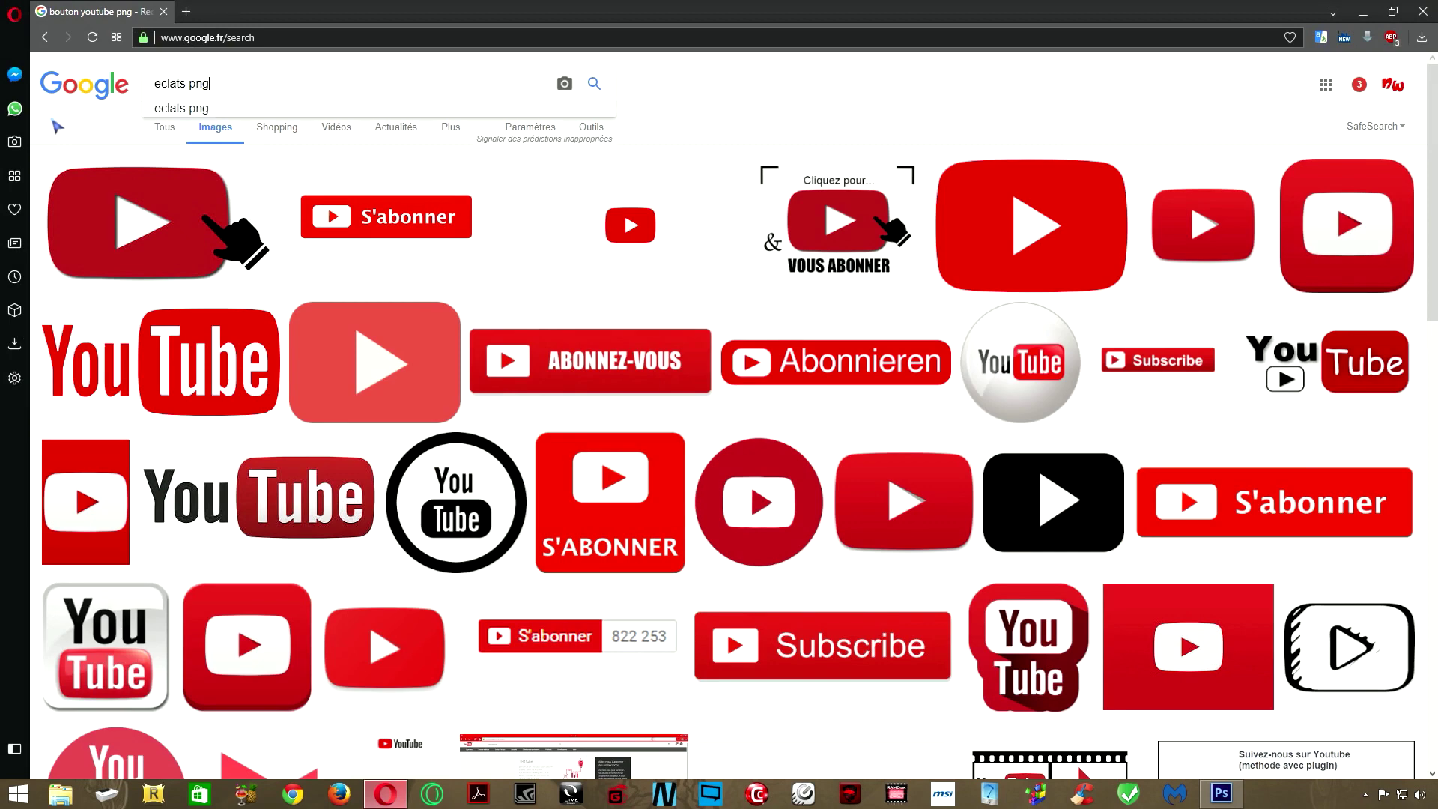
key(Return)
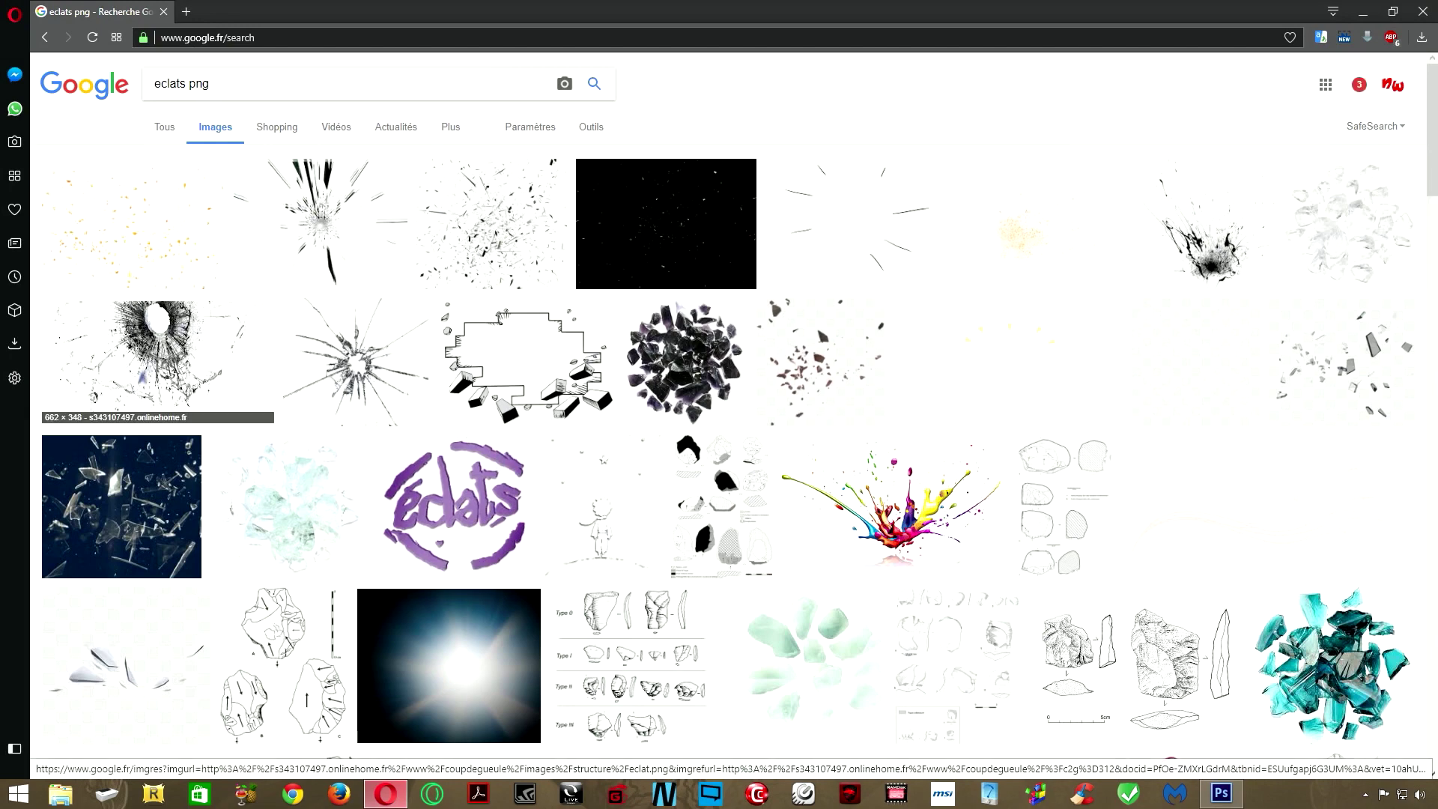
click(153, 349)
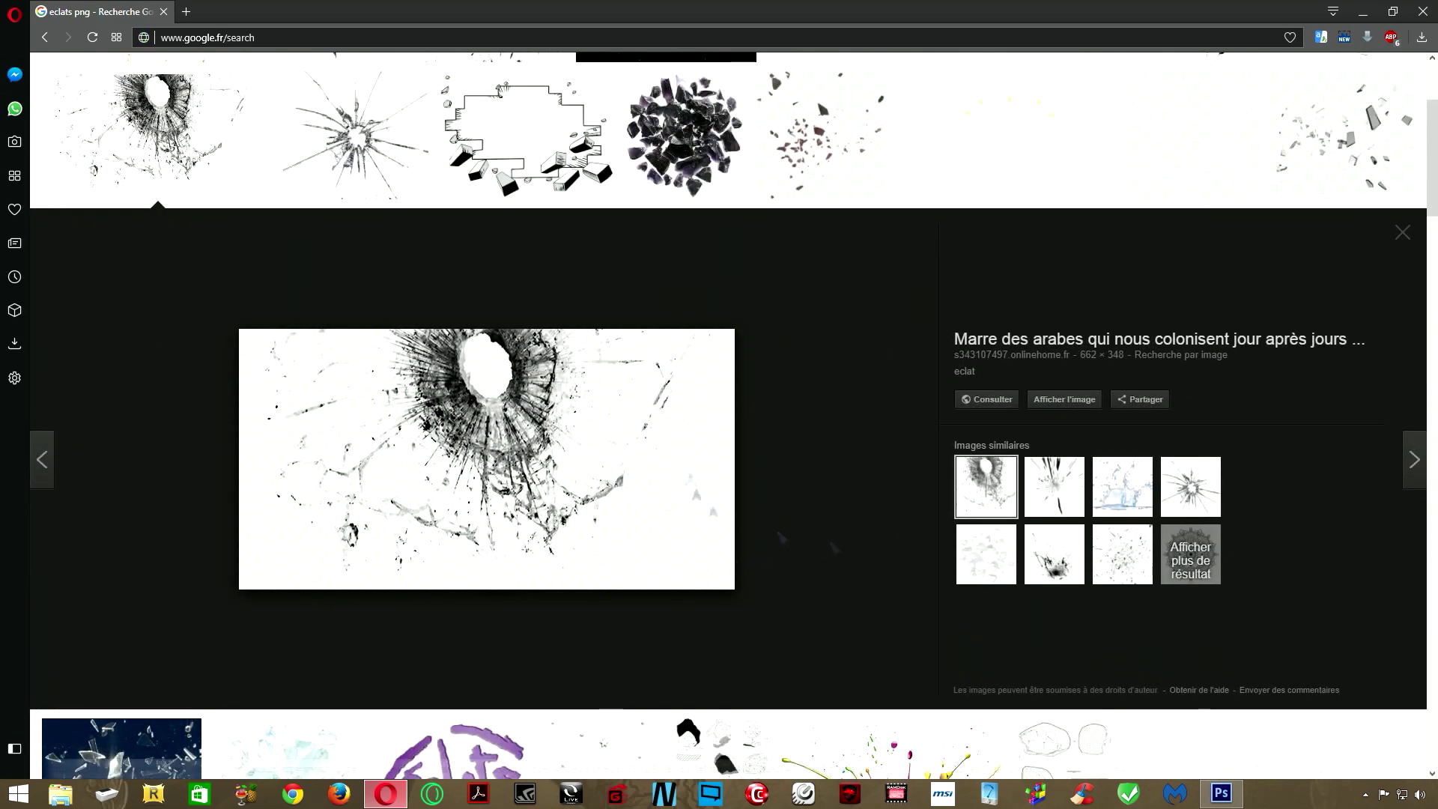
right_click(414, 407)
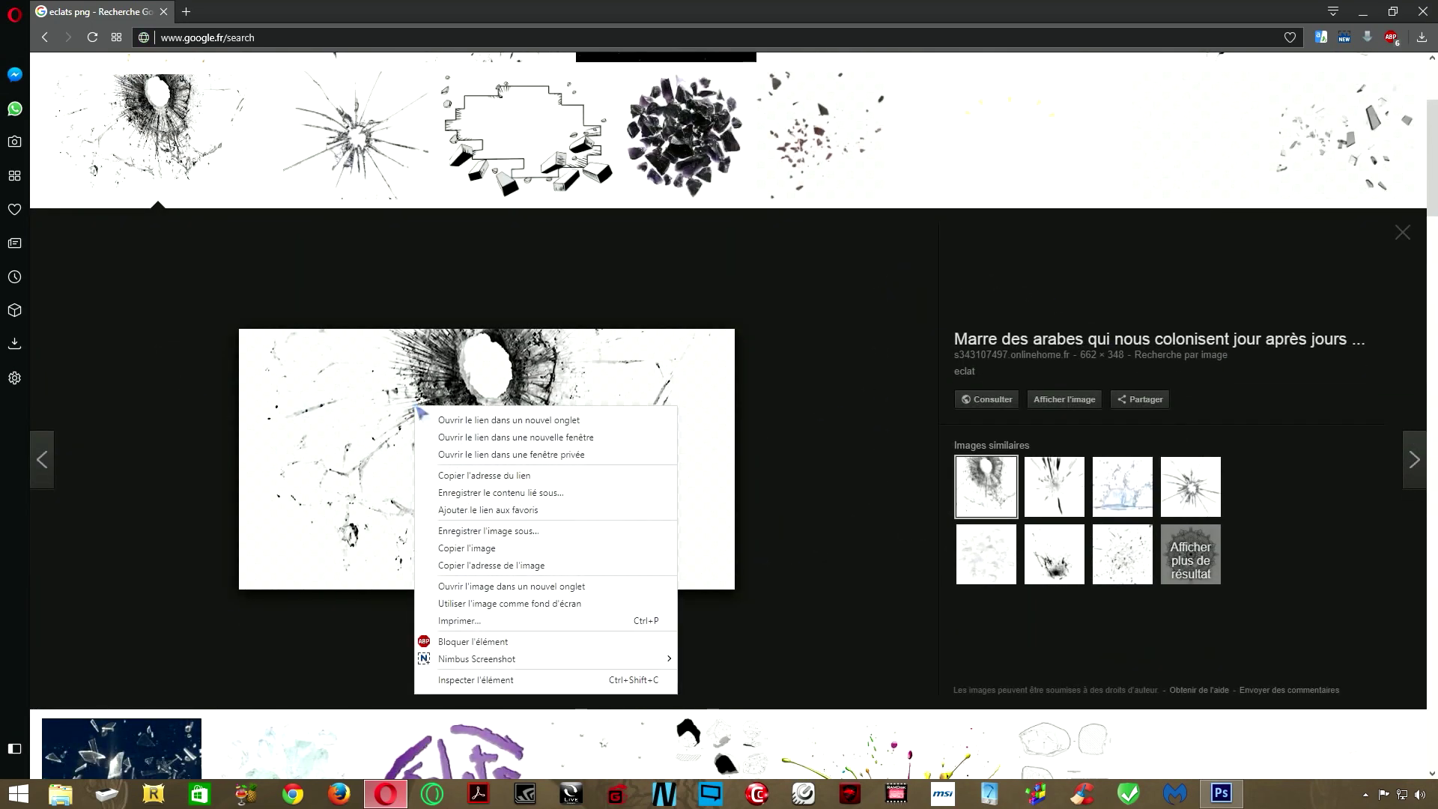
click(500, 540)
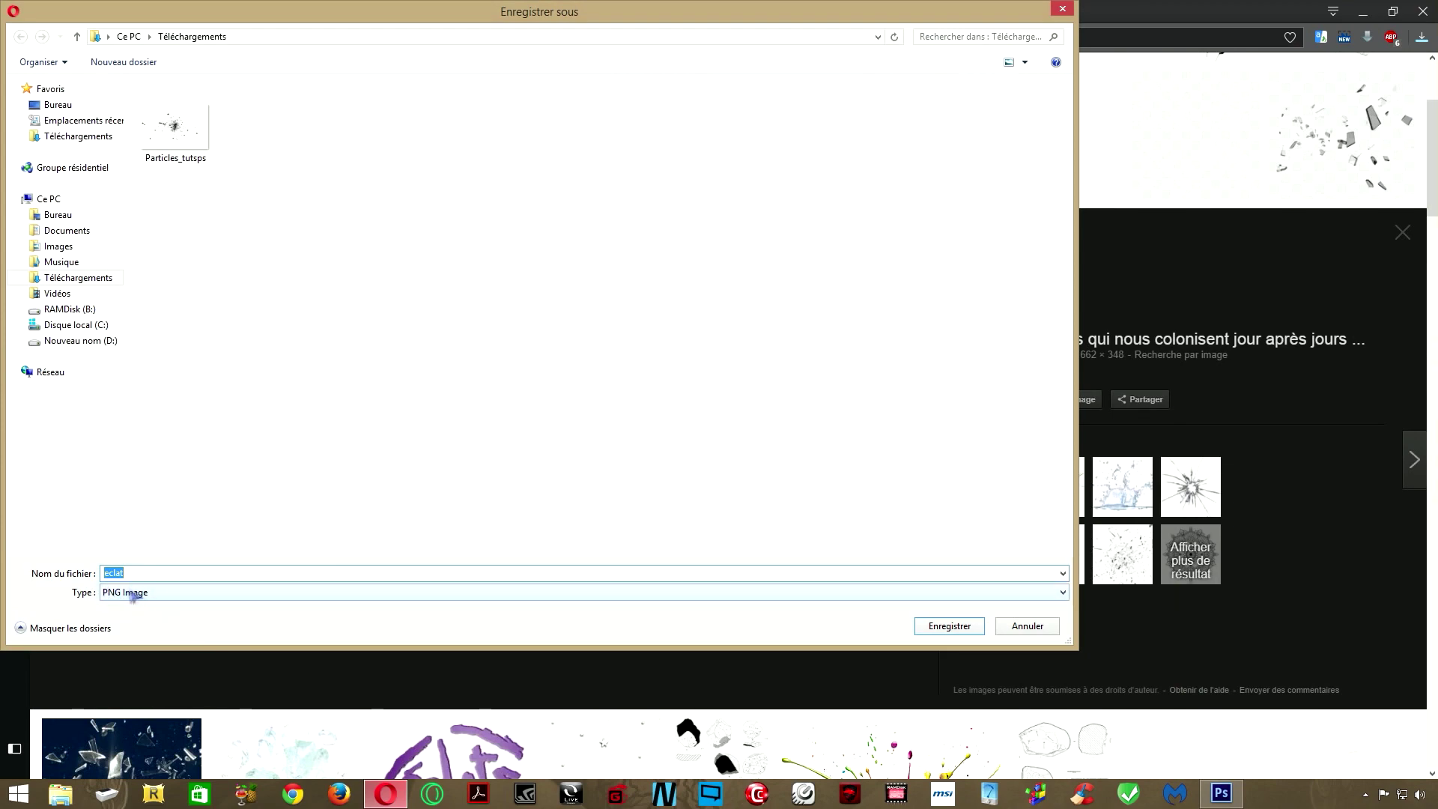
key(Return)
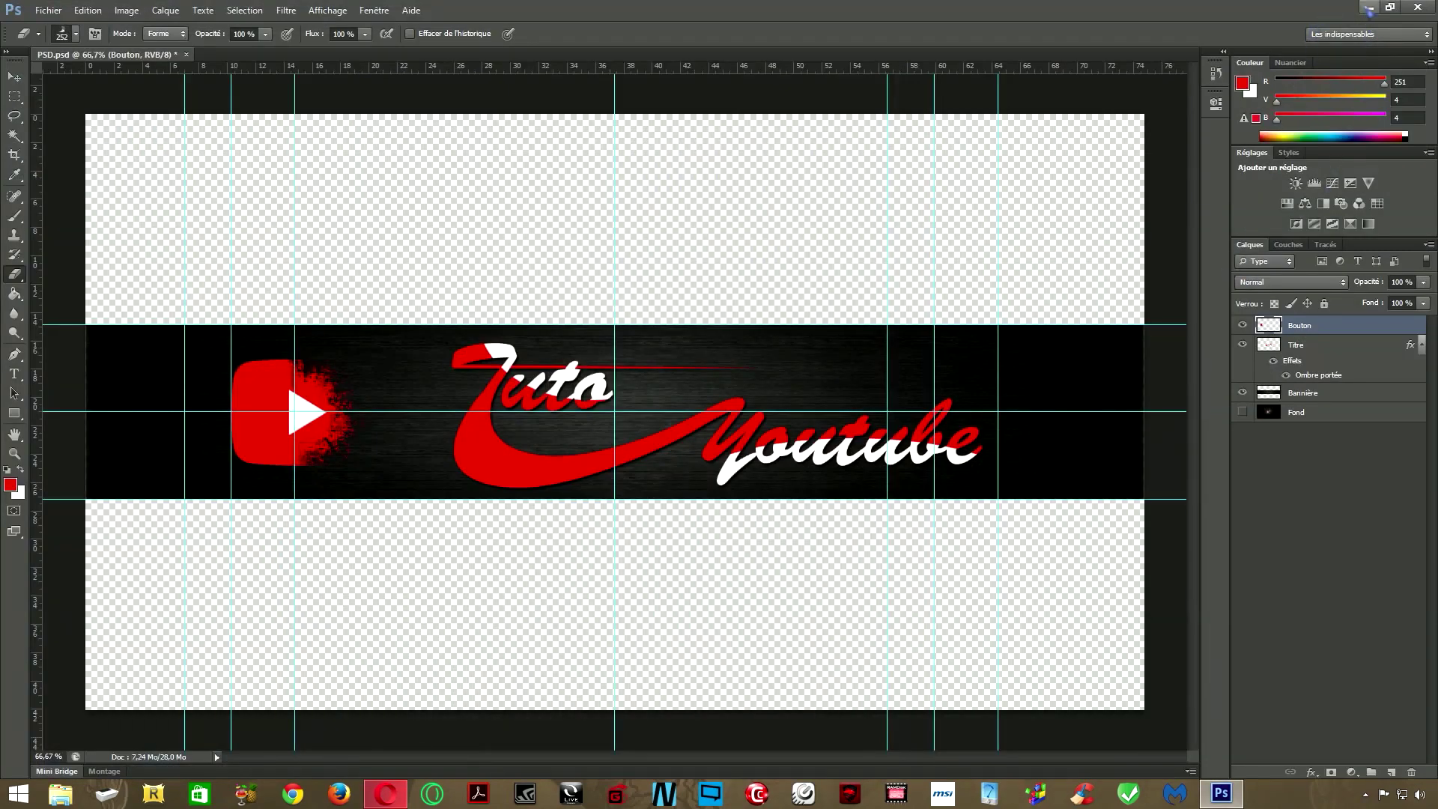
Place the Particles_tutsps image from the Téléchargements folder into the banner document in Photoshop at its default size and position
click(1368, 9)
click(547, 67)
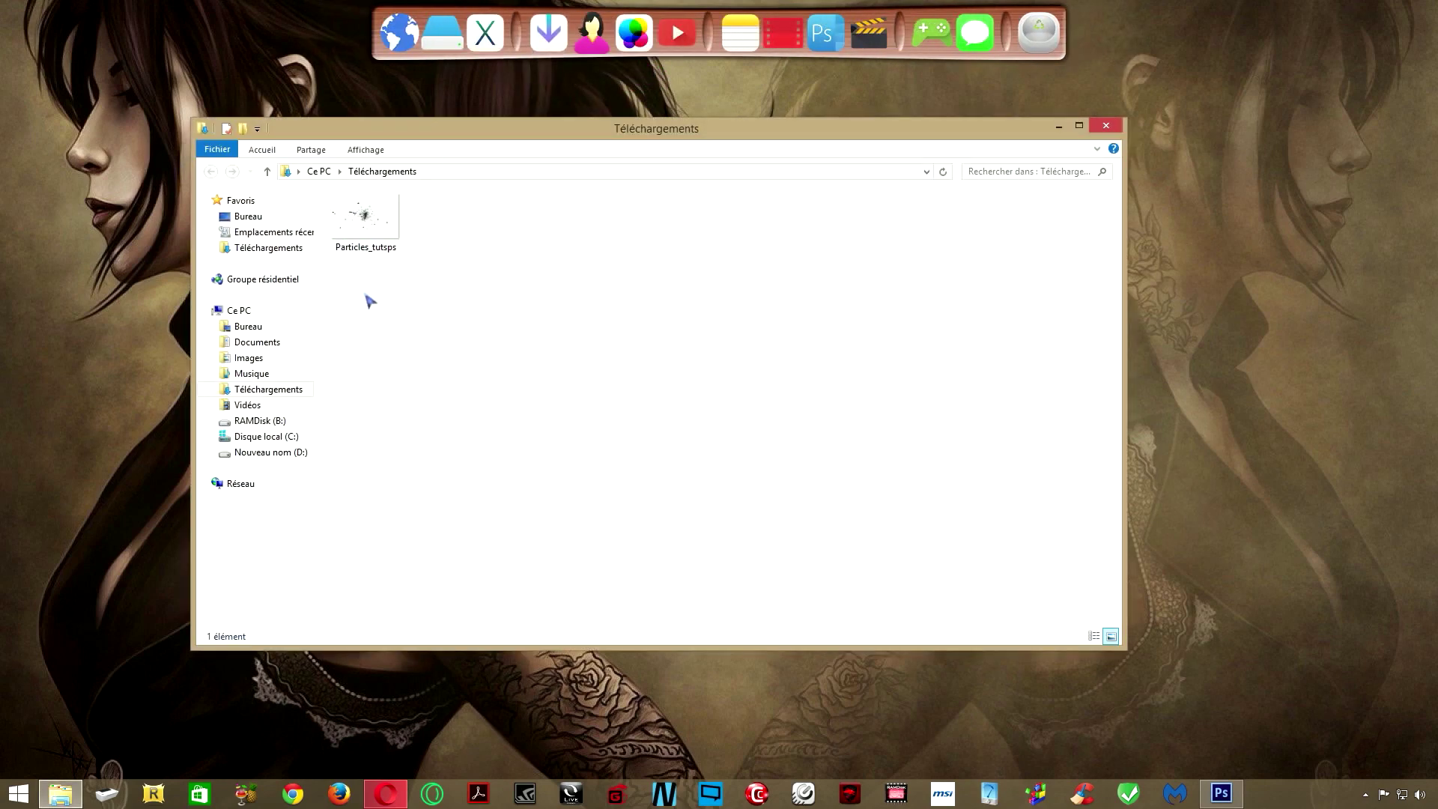
click(1220, 792)
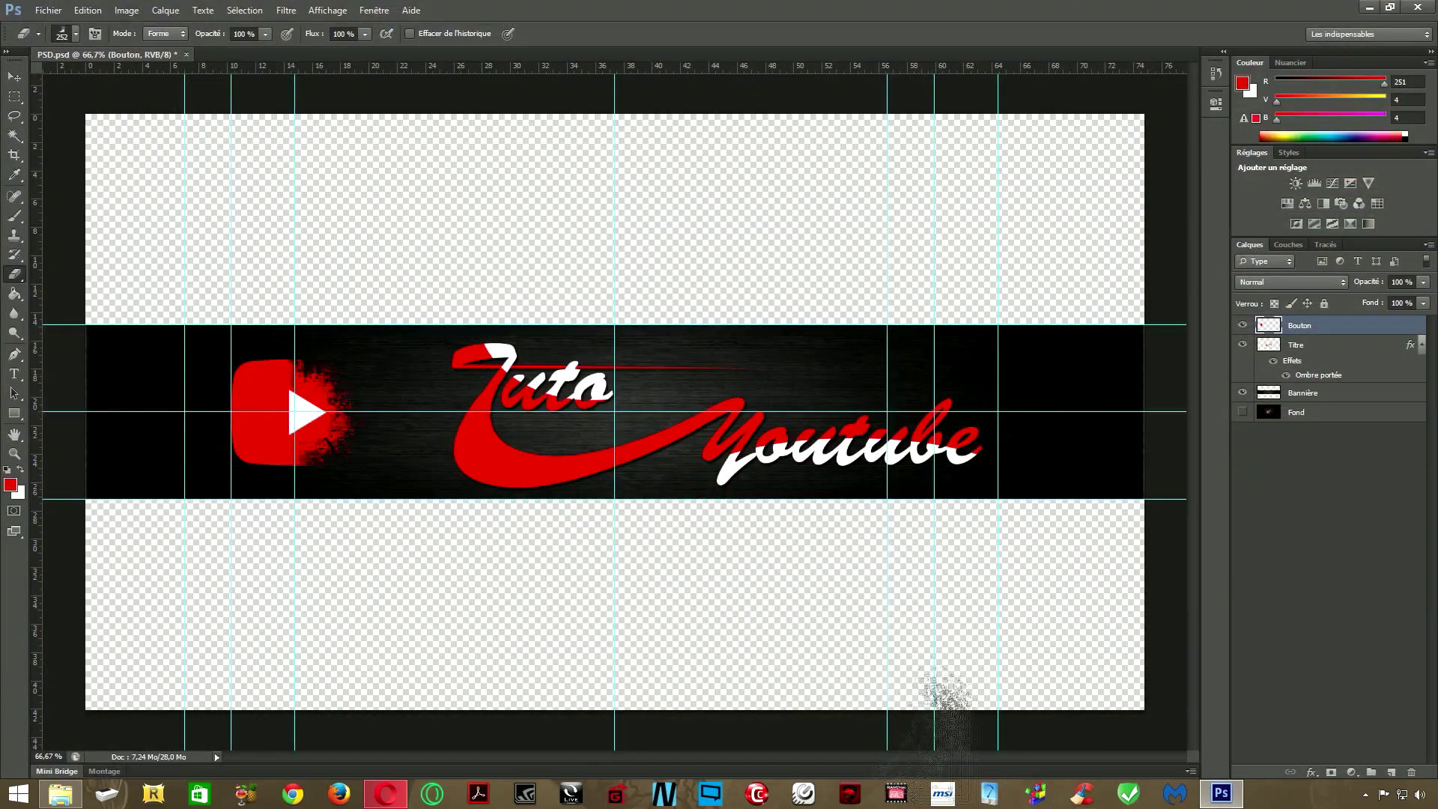
click(48, 10)
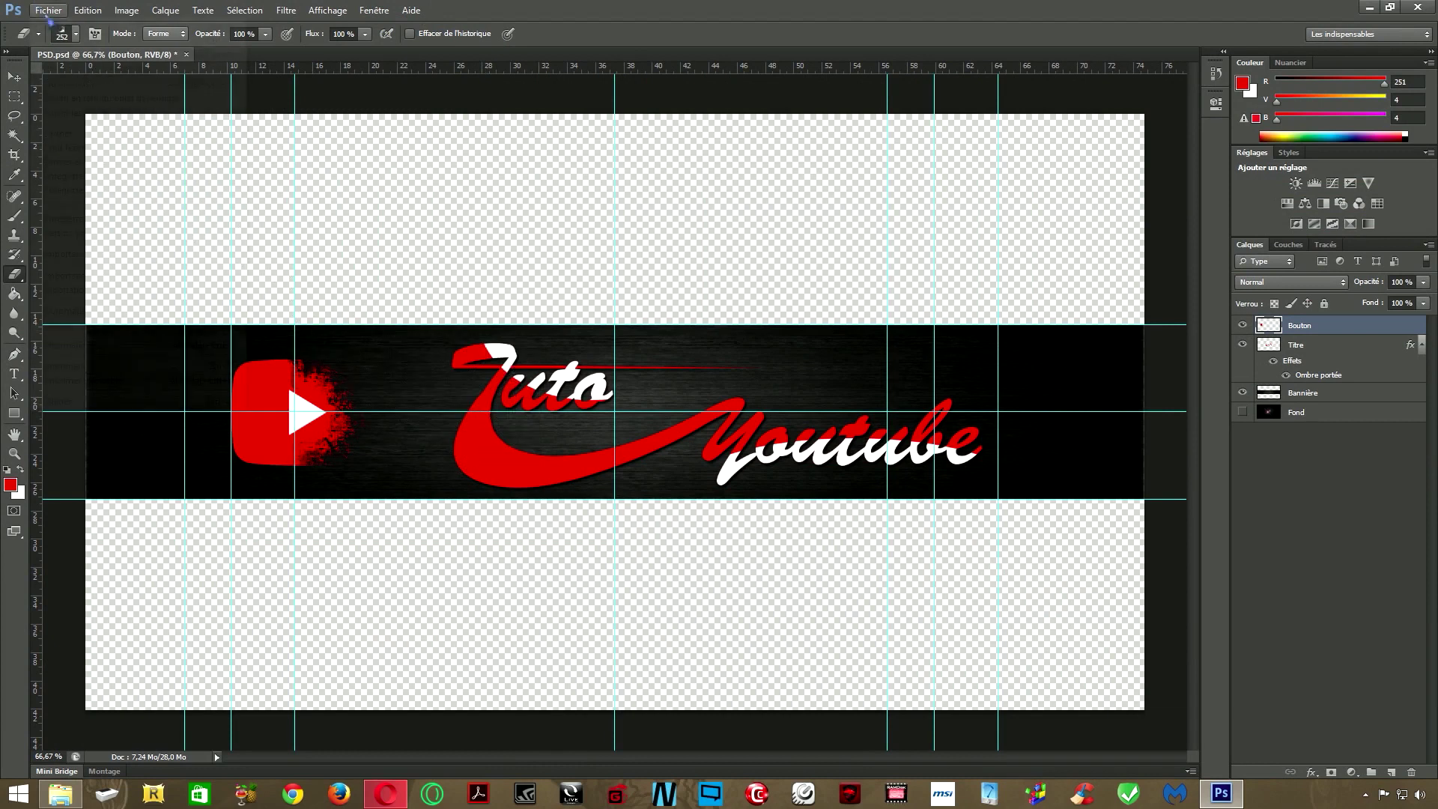
click(64, 253)
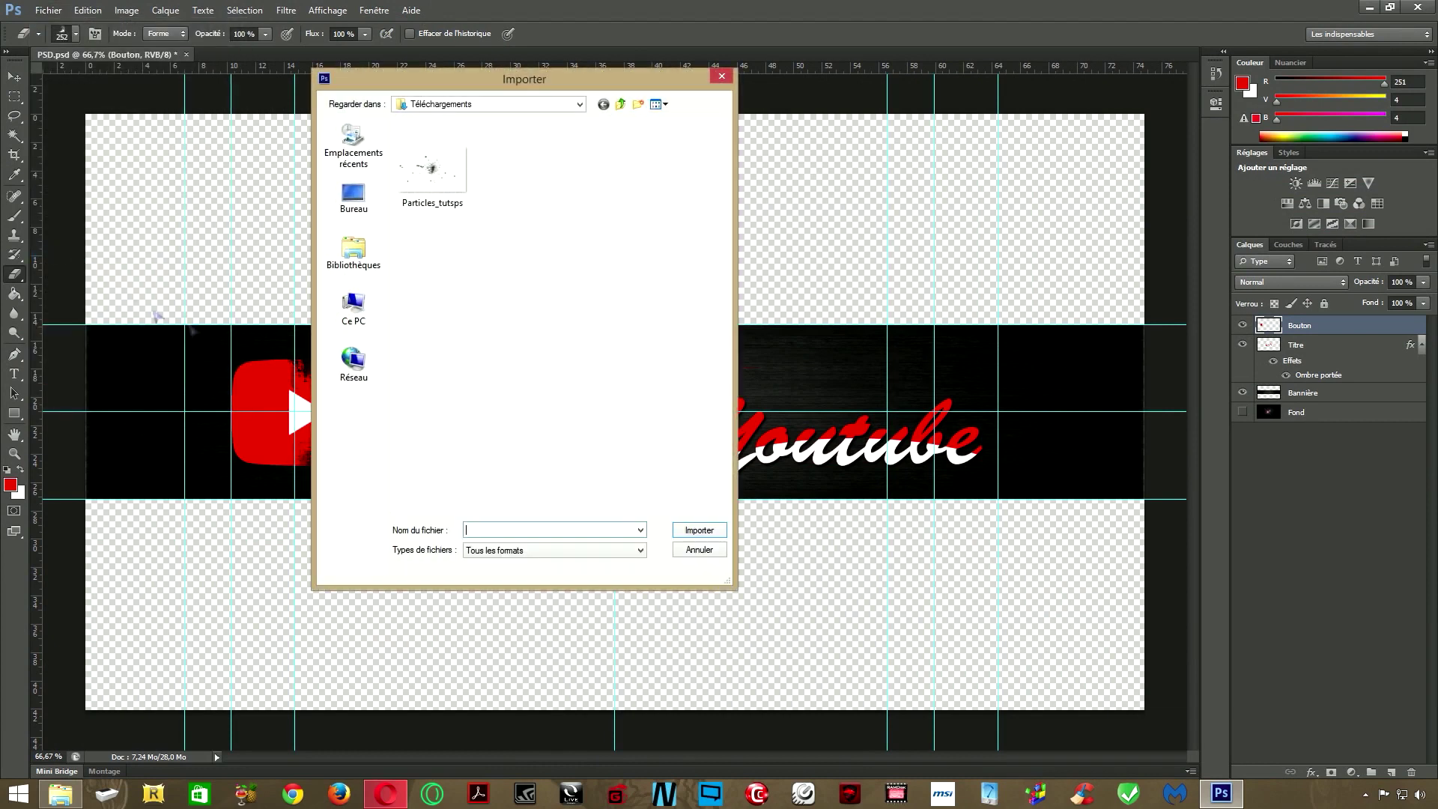
click(690, 533)
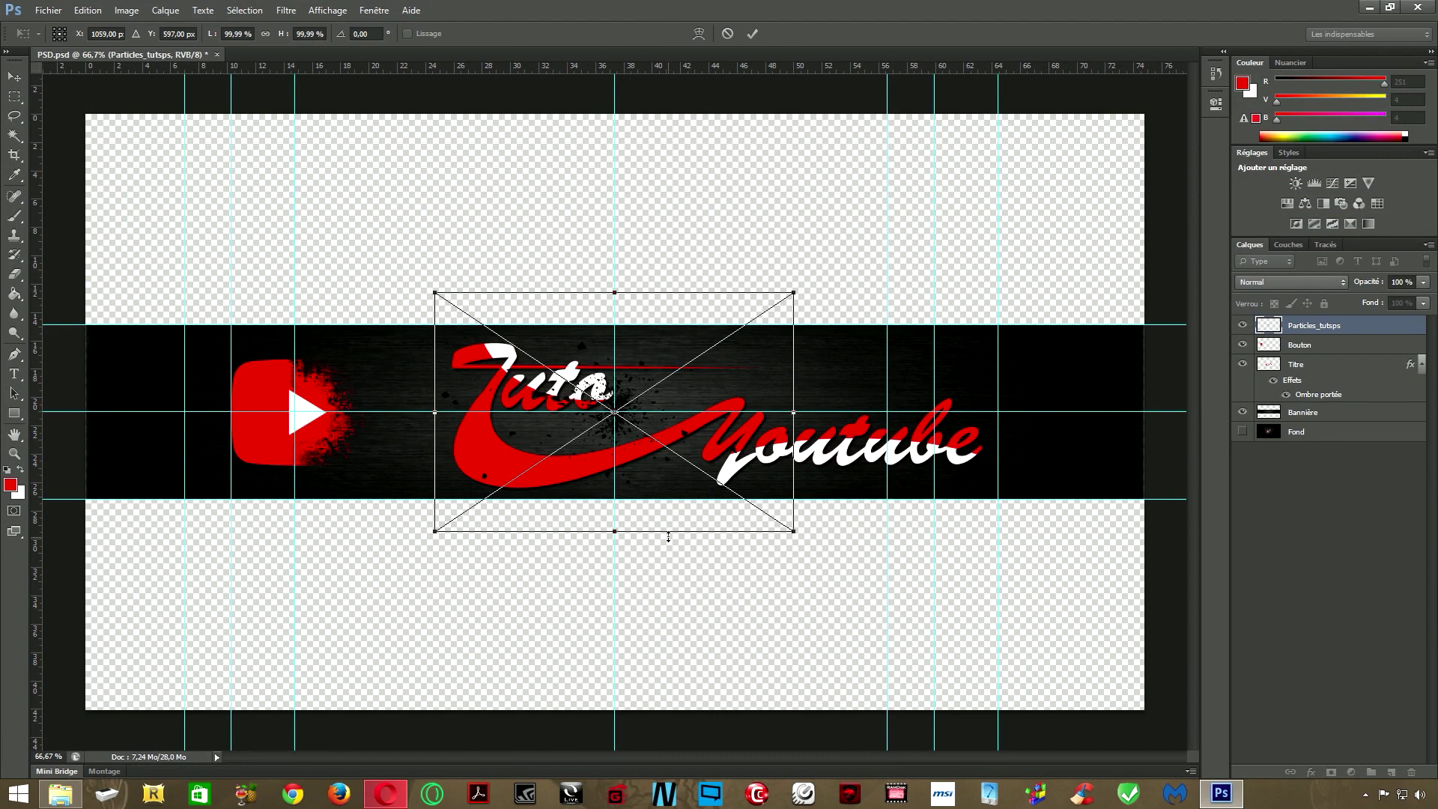
click(752, 34)
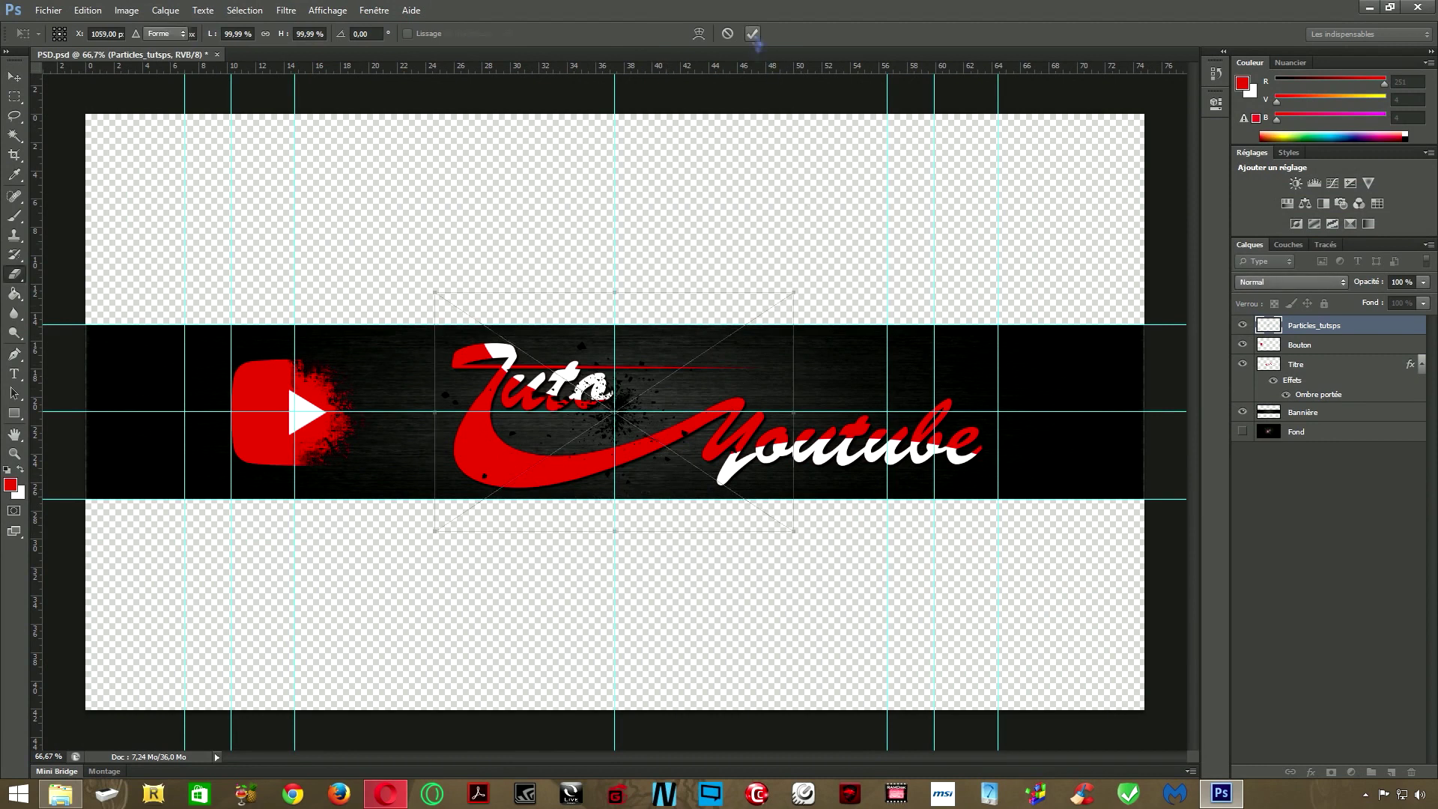
Rename the Particles_tutsps layer to eclats and rasterize it
double_click(1305, 326)
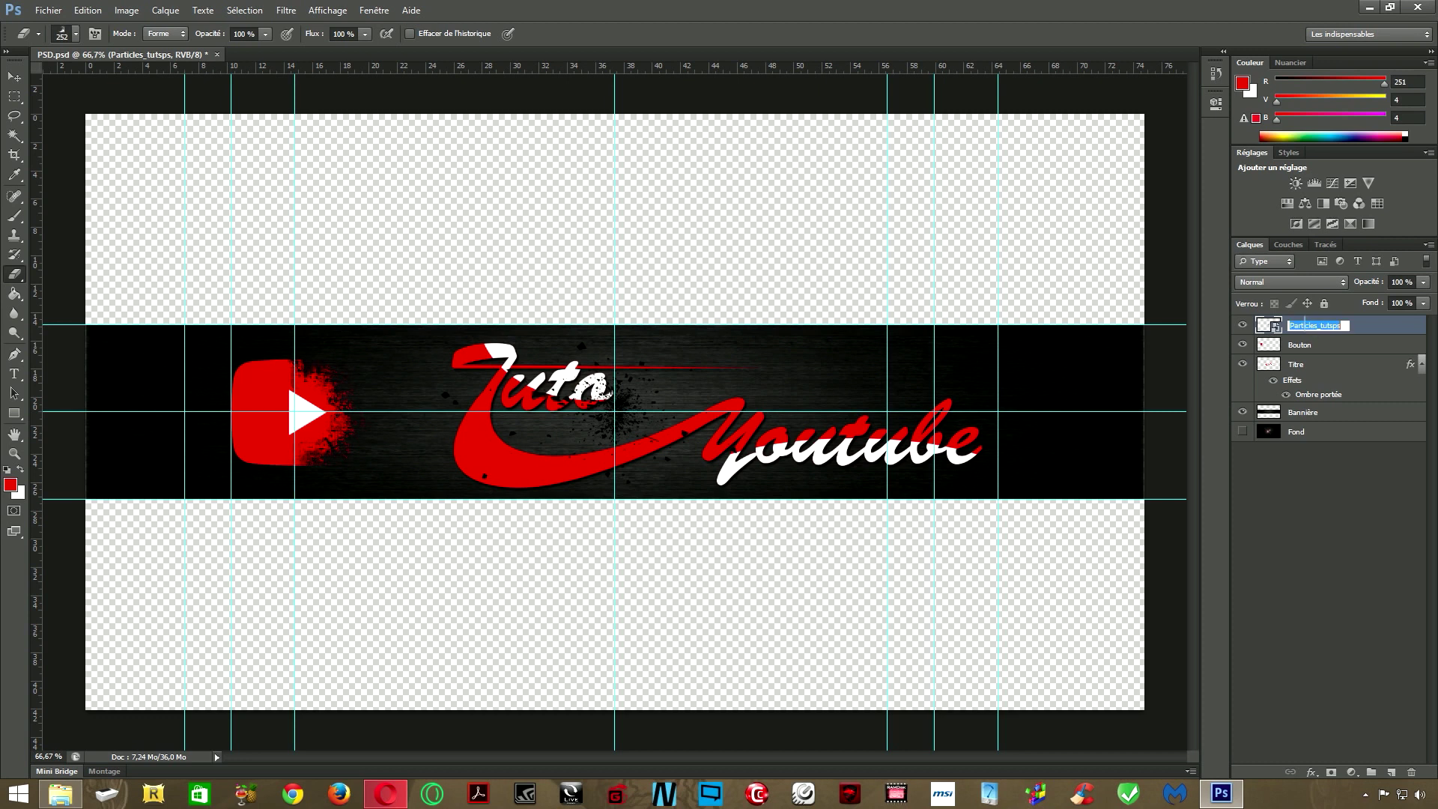
text(eclats)
key(Return)
right_click(1305, 330)
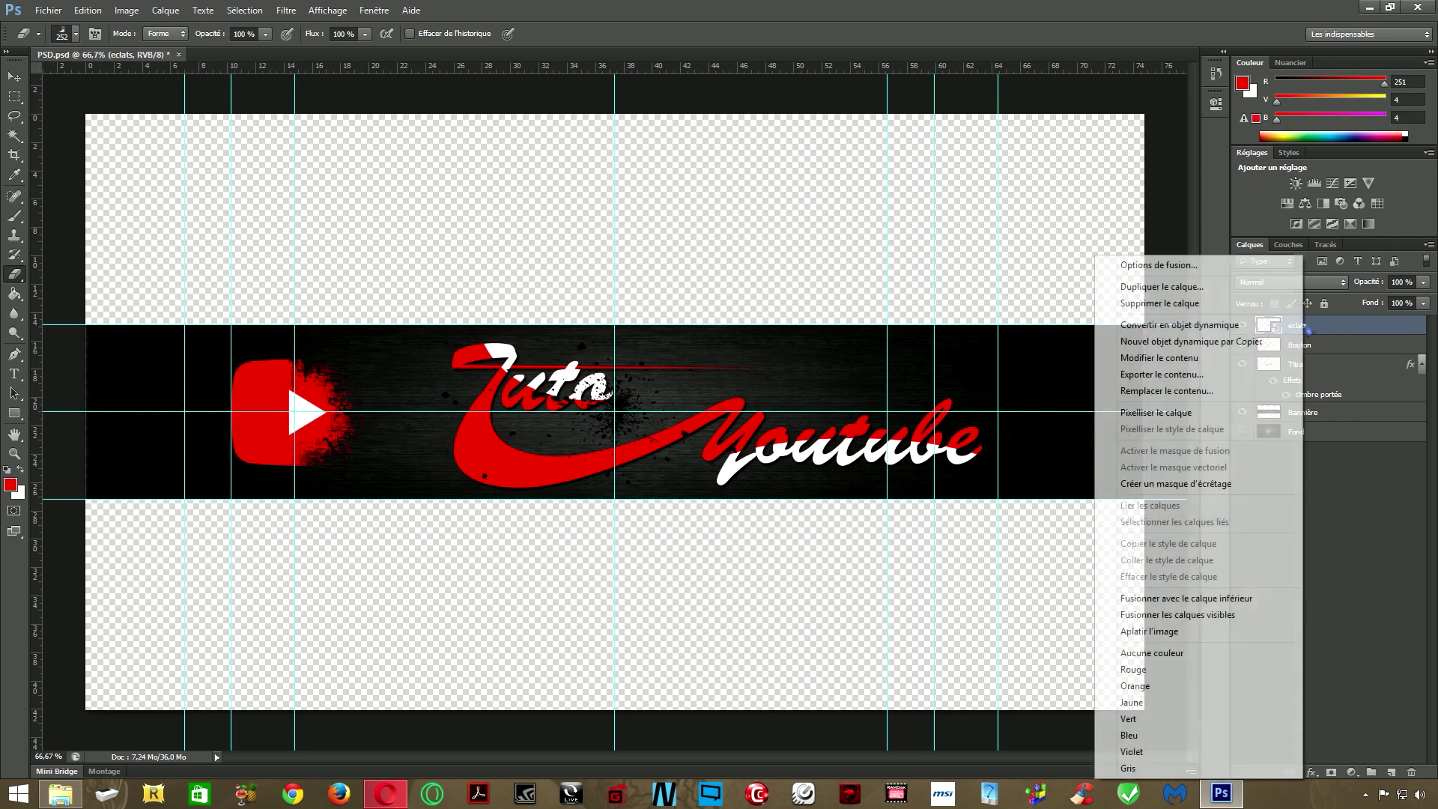
click(1161, 420)
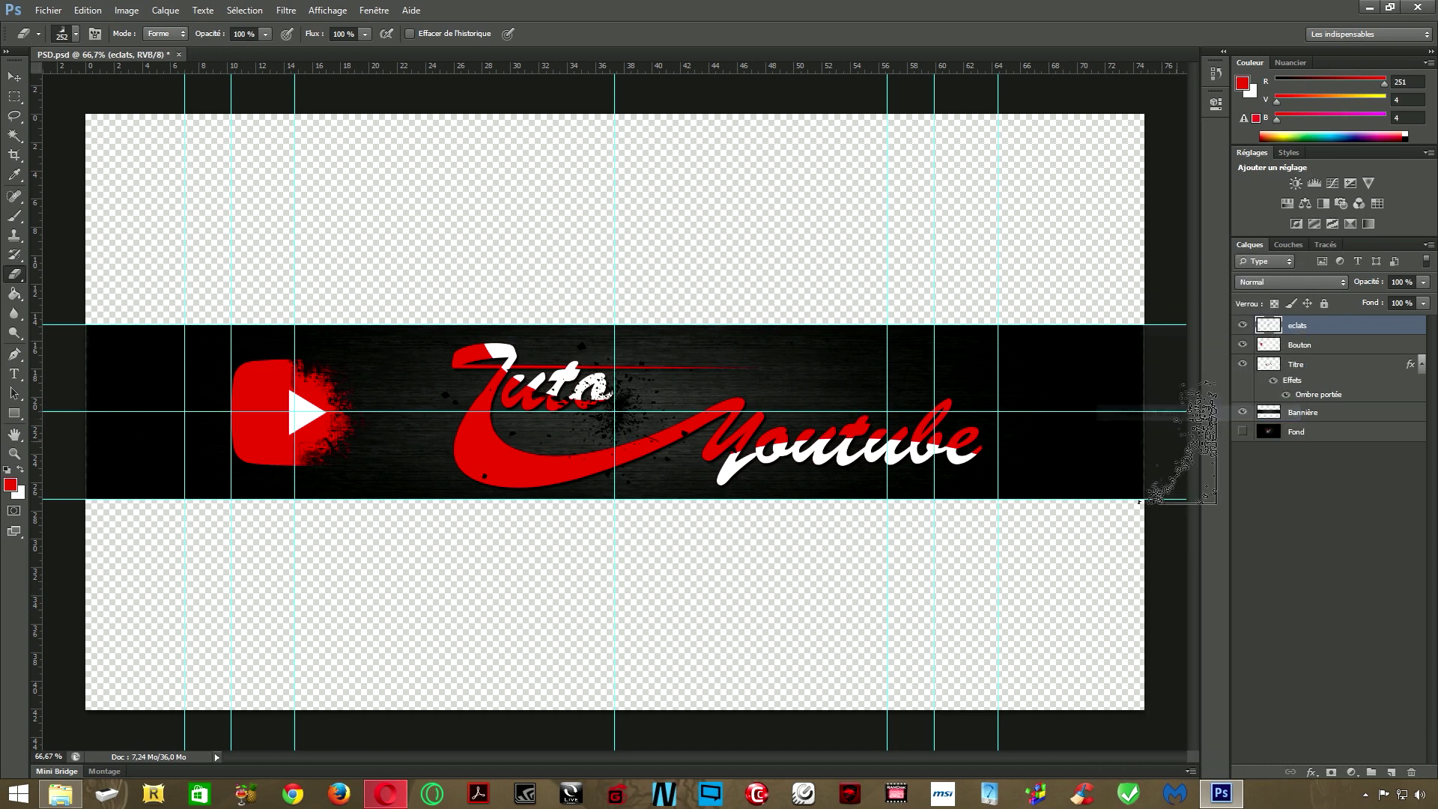
Add a red (ff0000) colour overlay to the eclats layer in Normal mode at 100 % opacity
click(15, 76)
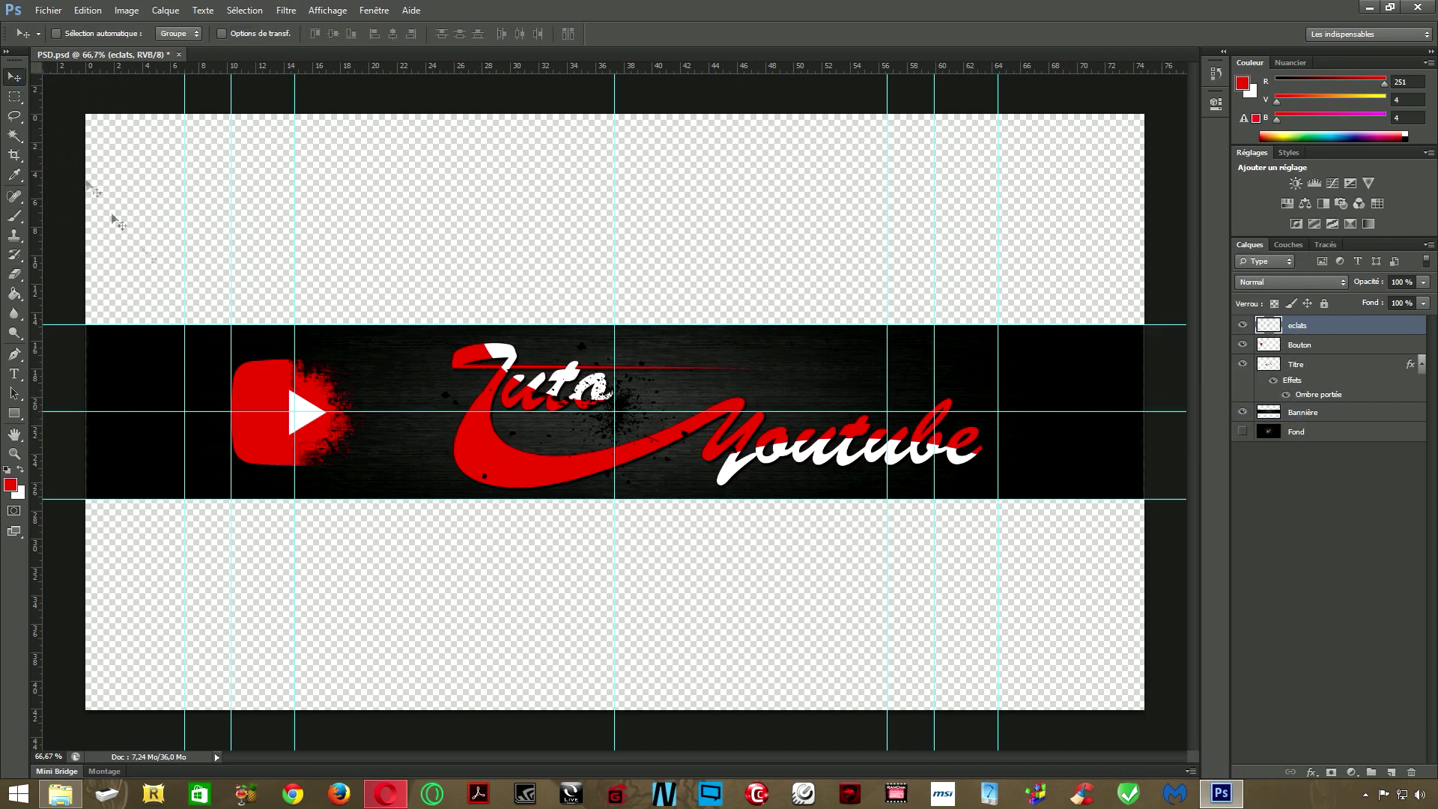
right_click(1306, 333)
click(1138, 274)
click(719, 511)
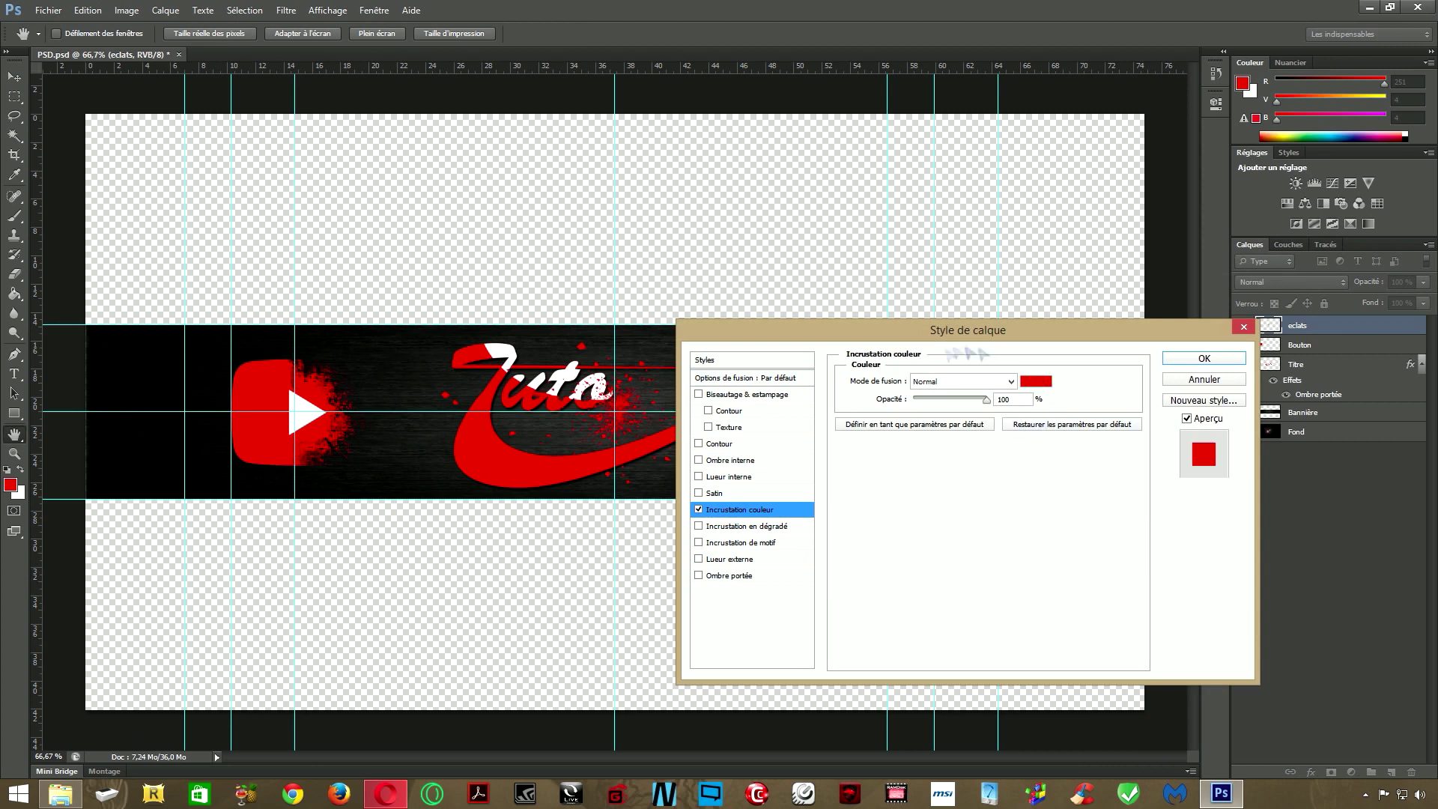
click(1034, 382)
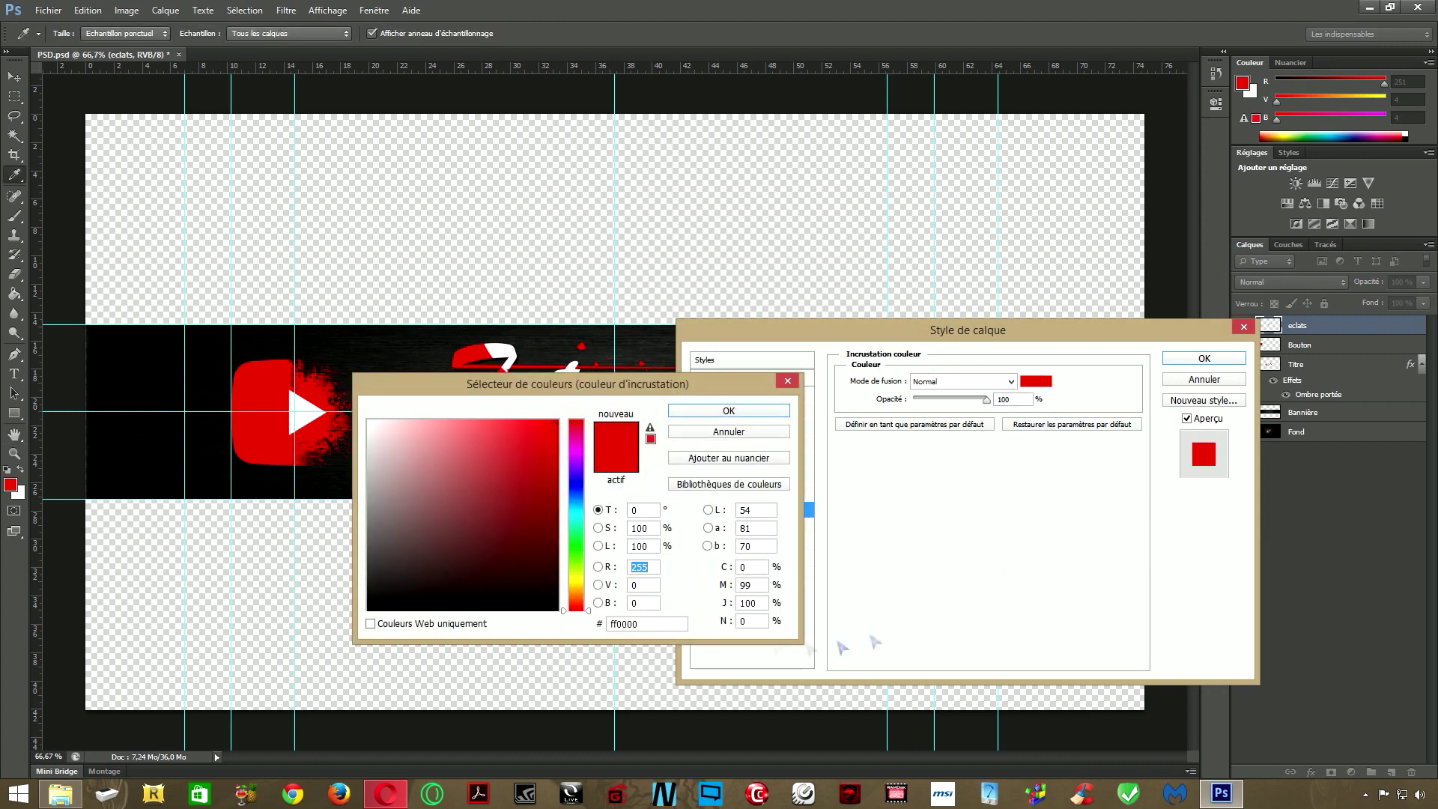
drag(606, 385, 629, 490)
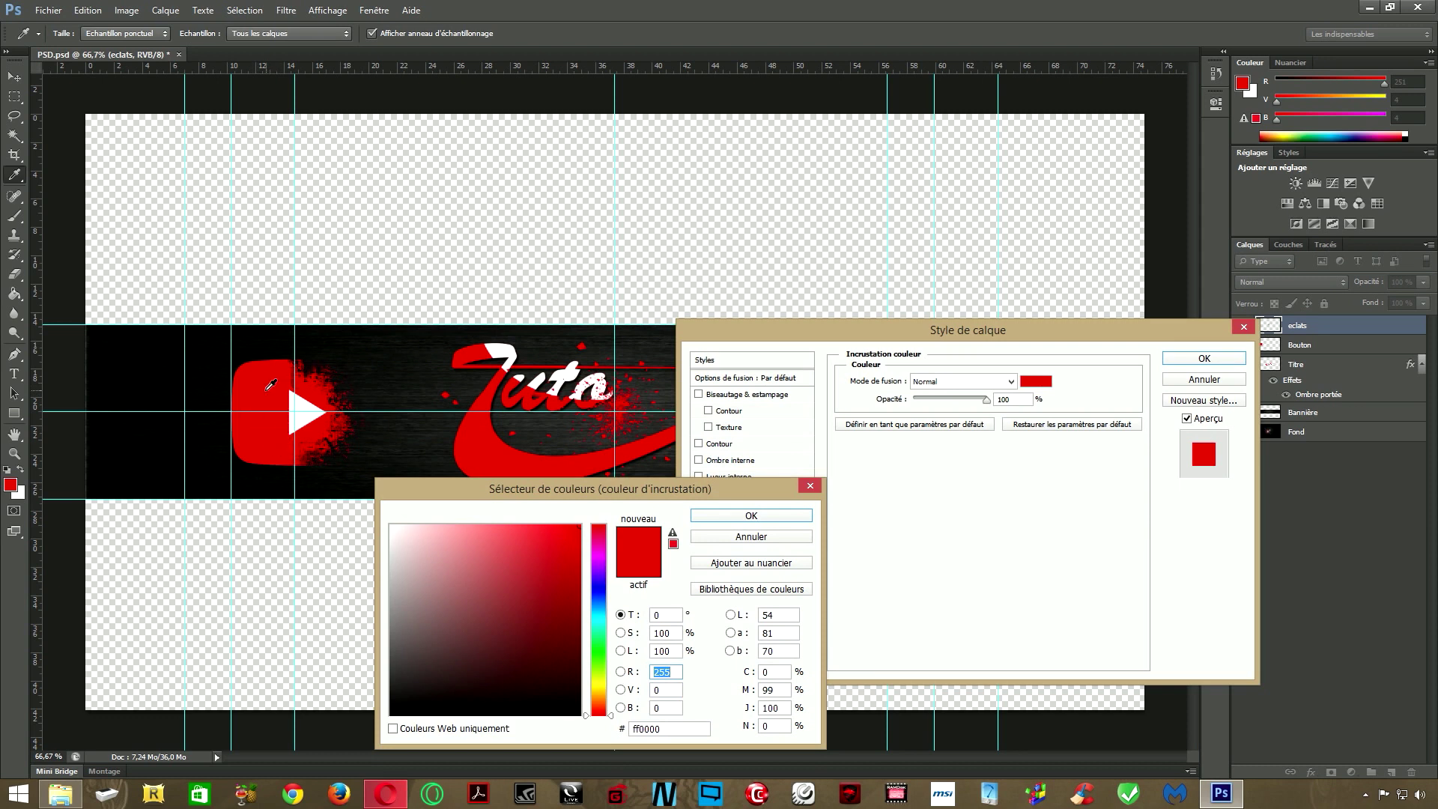
click(751, 515)
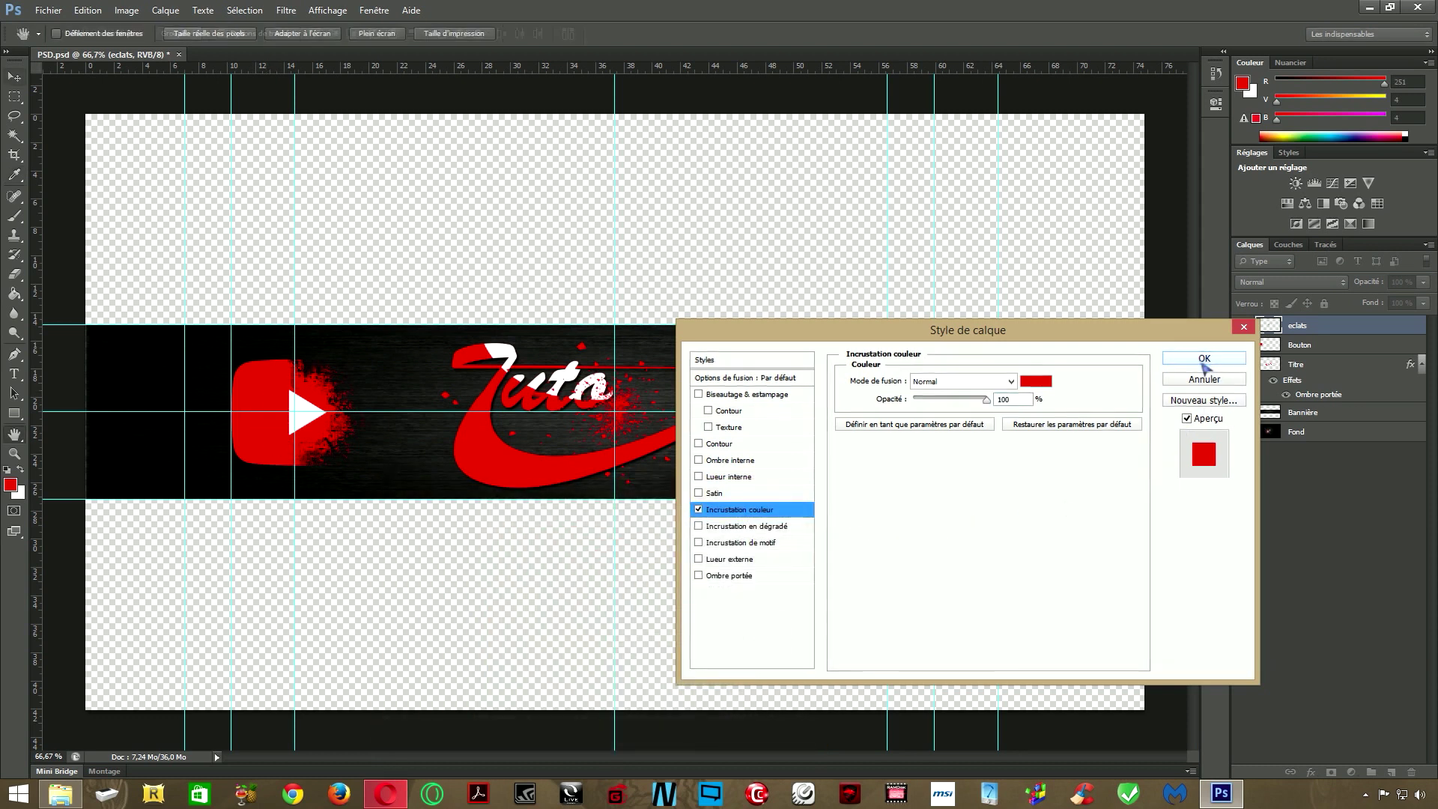
click(1203, 357)
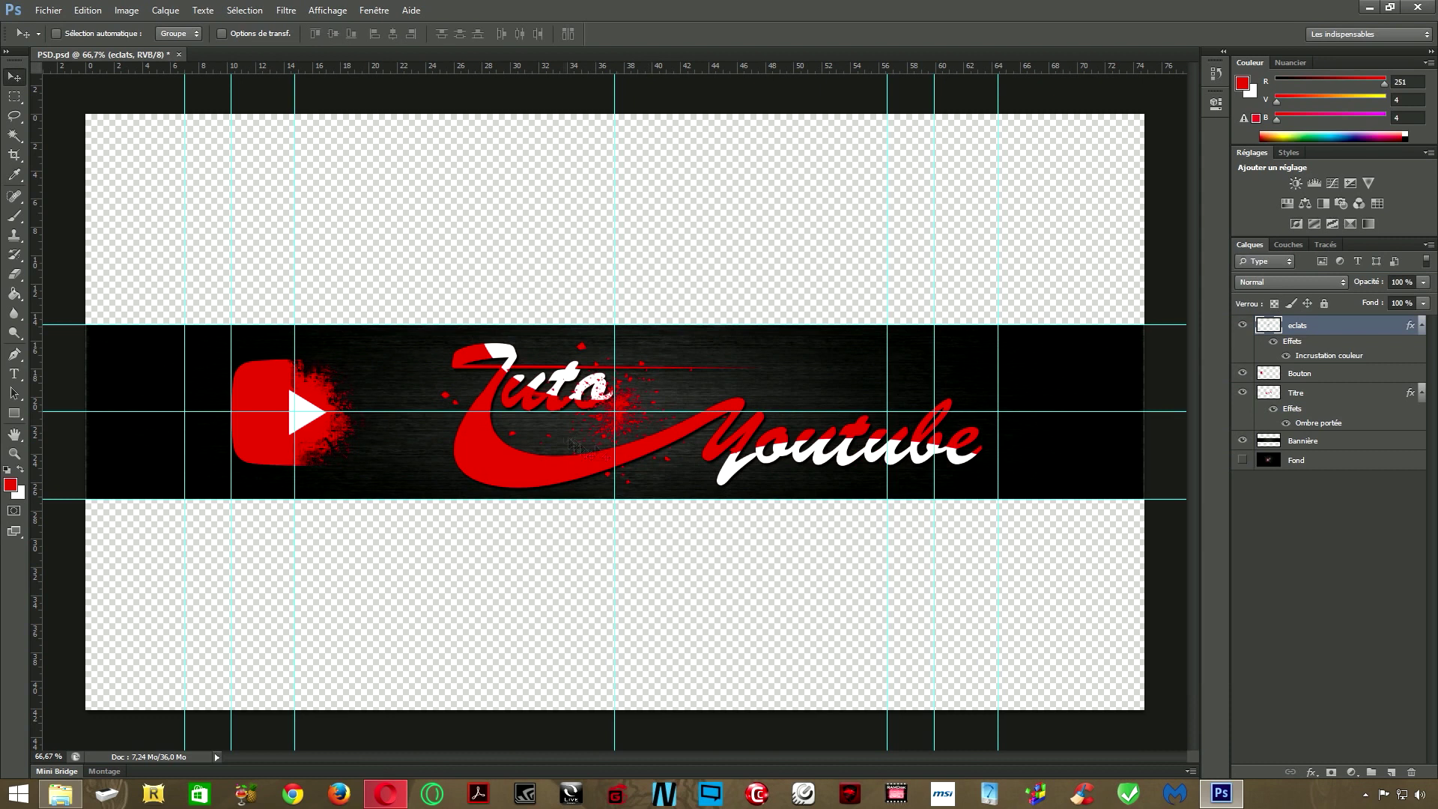
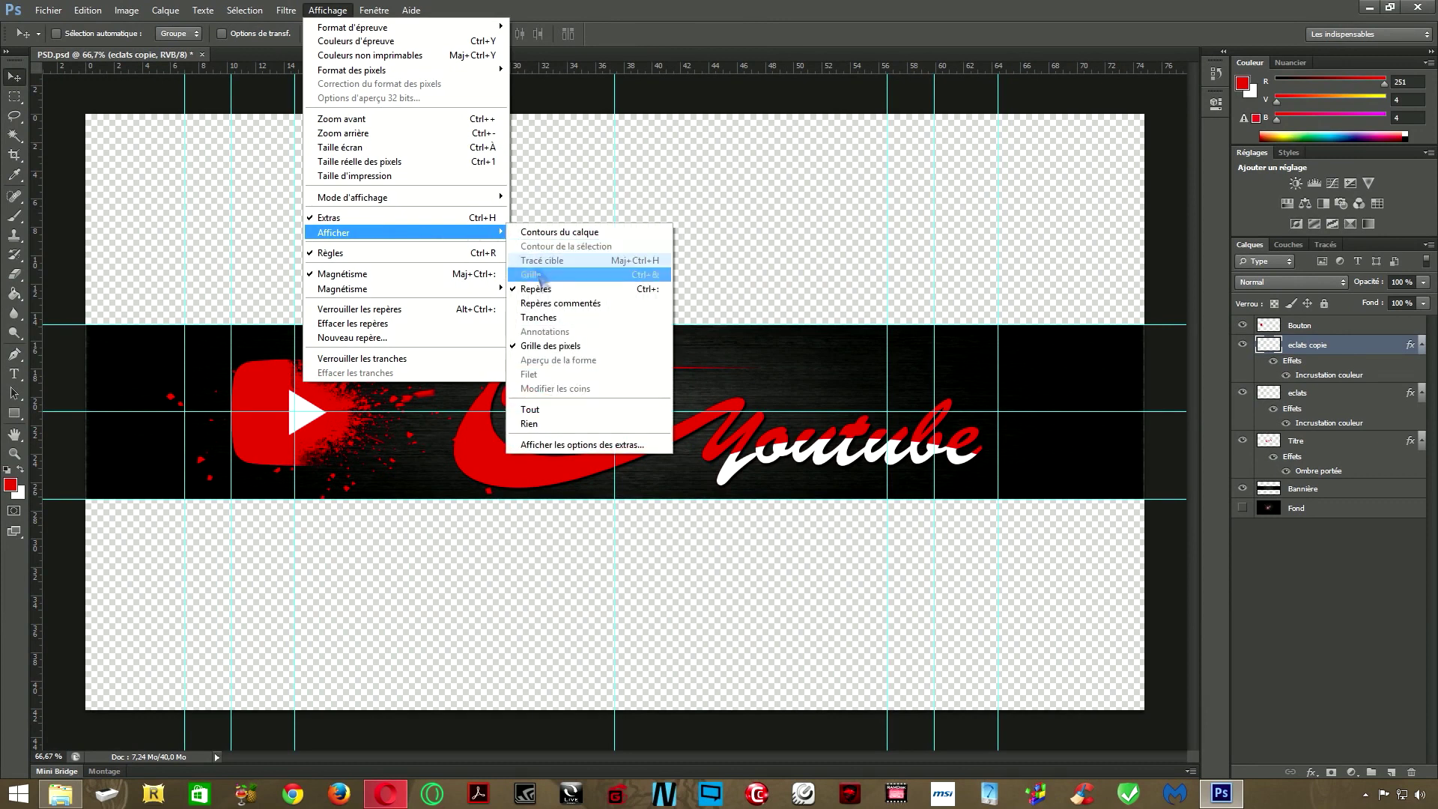
Hide the guides and add a gradient fill layer directly above the Bouton layer
click(551, 292)
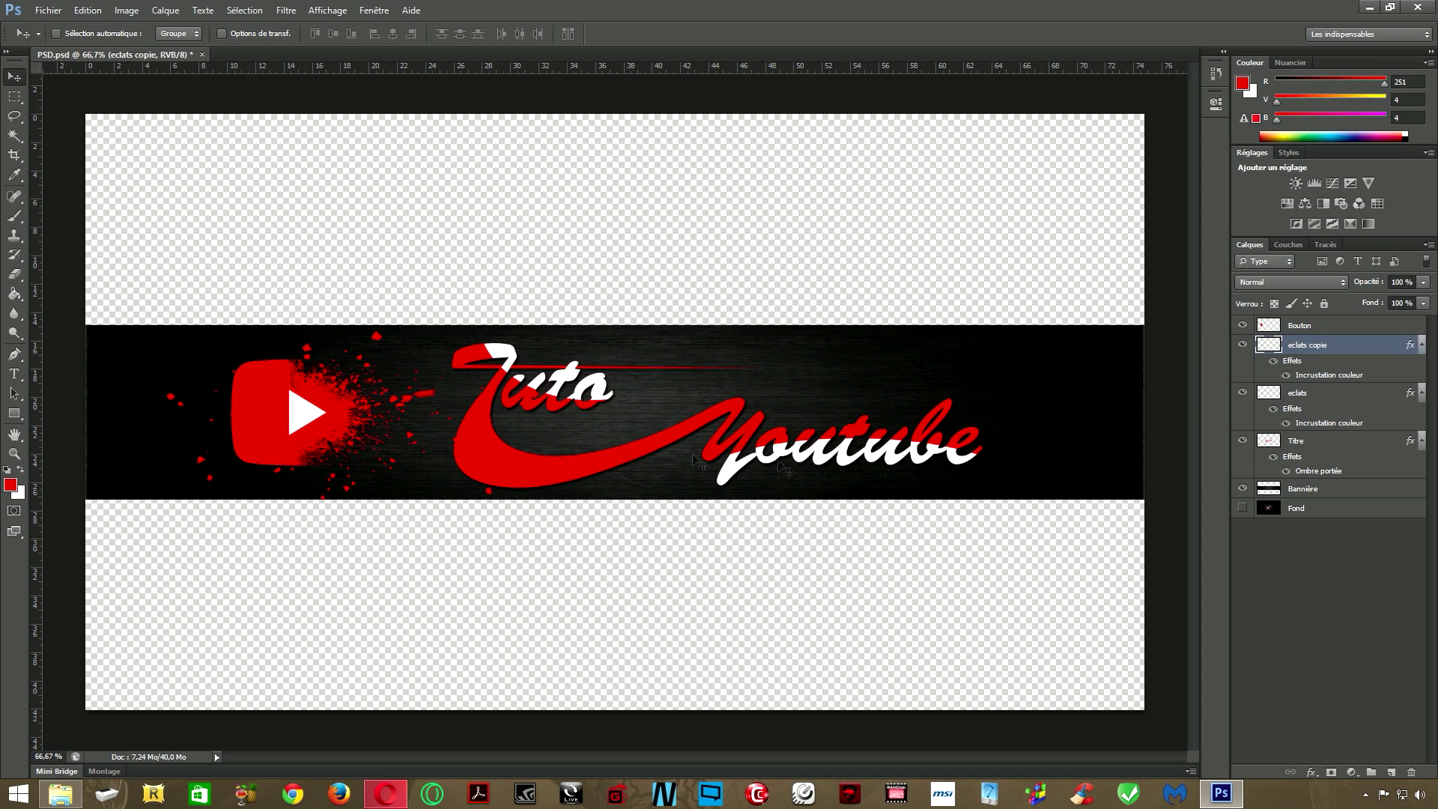
click(1311, 327)
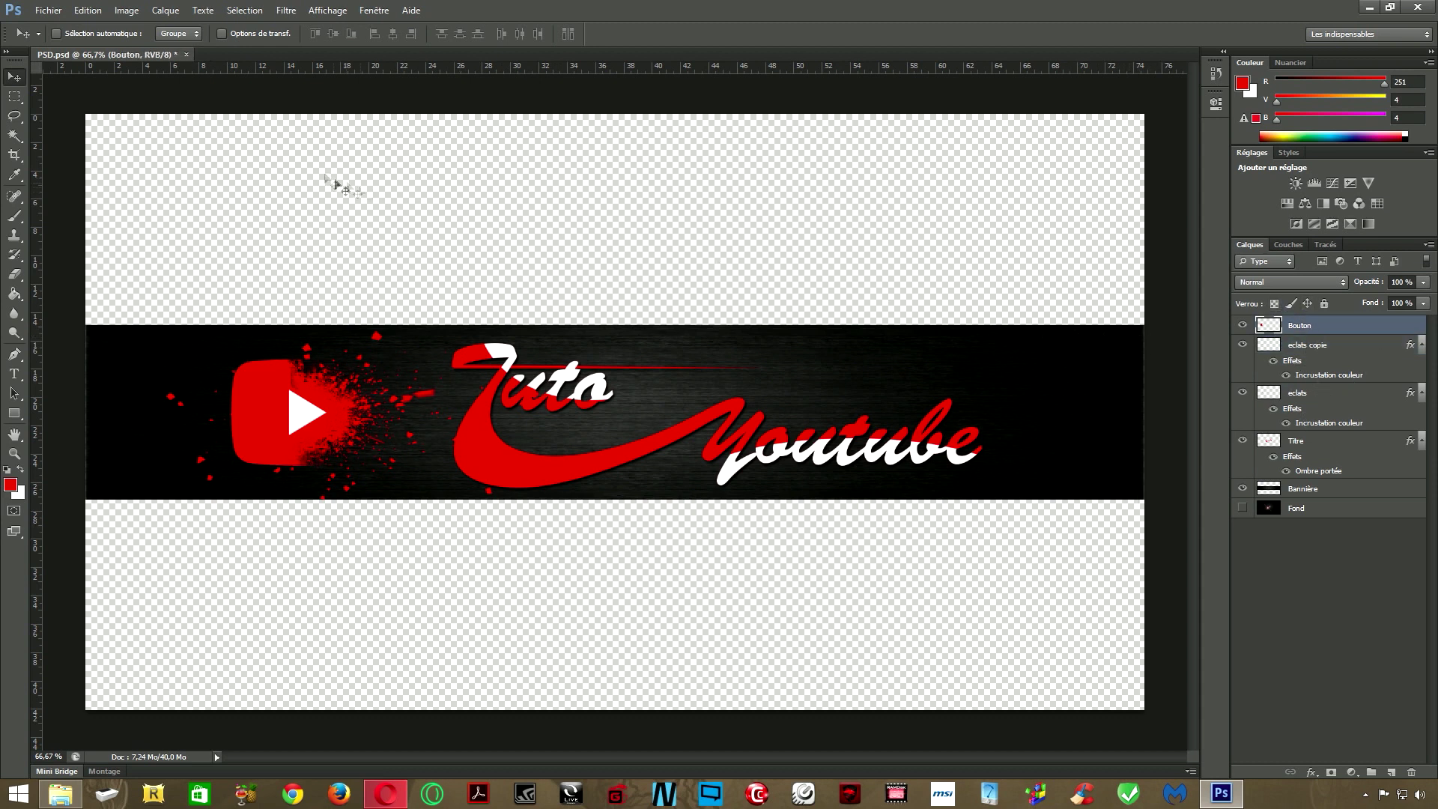
click(166, 10)
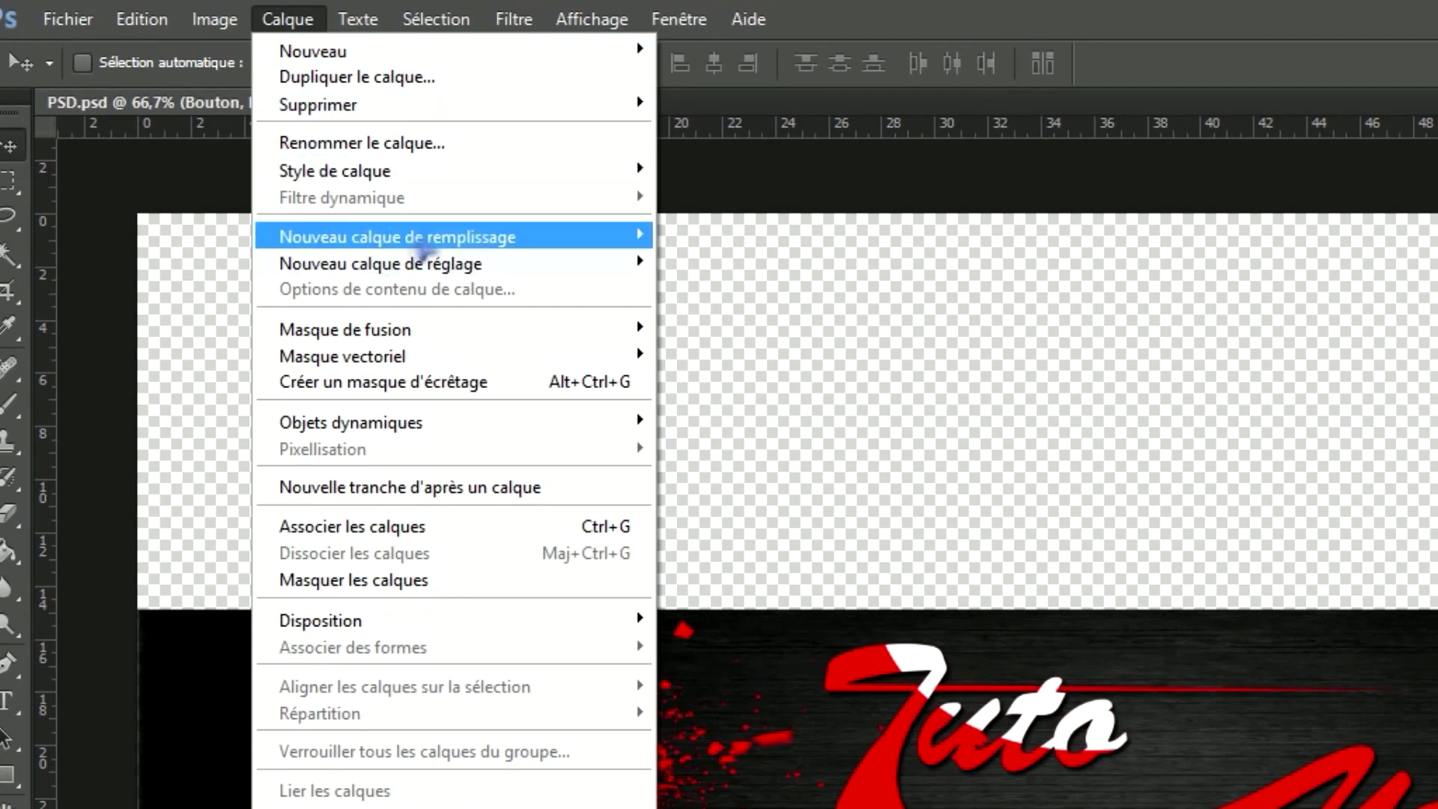
mouse_move(423, 244)
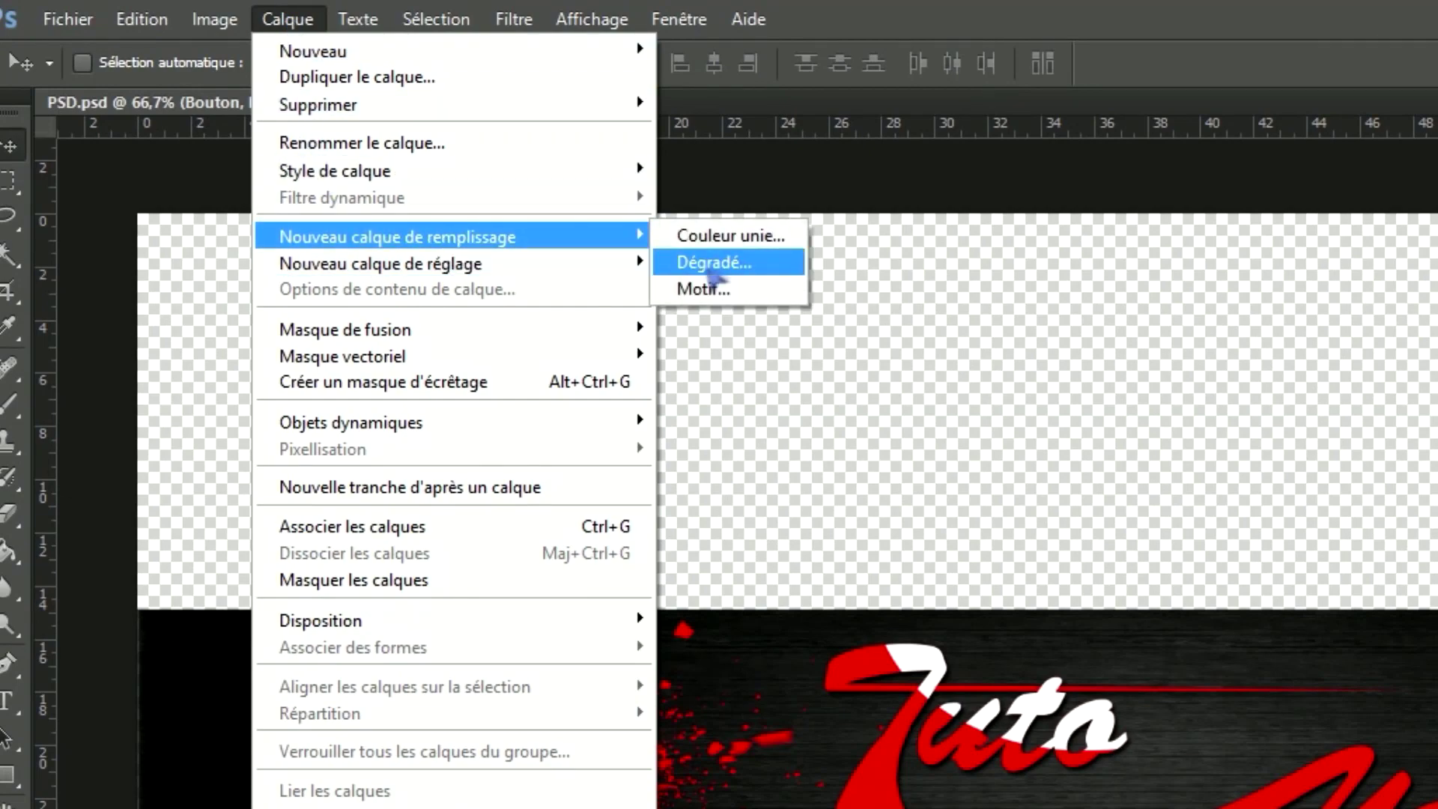
click(747, 264)
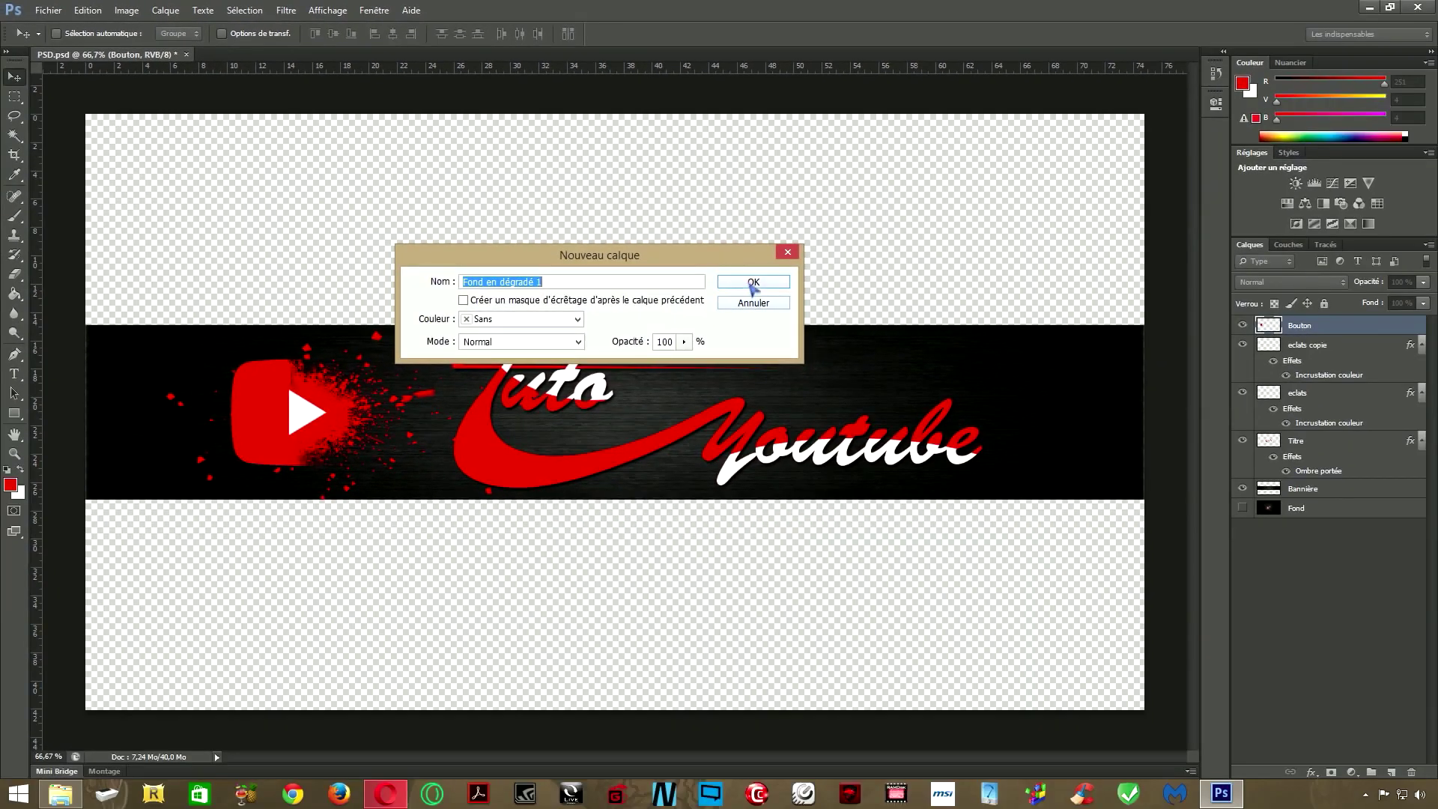
click(1382, 532)
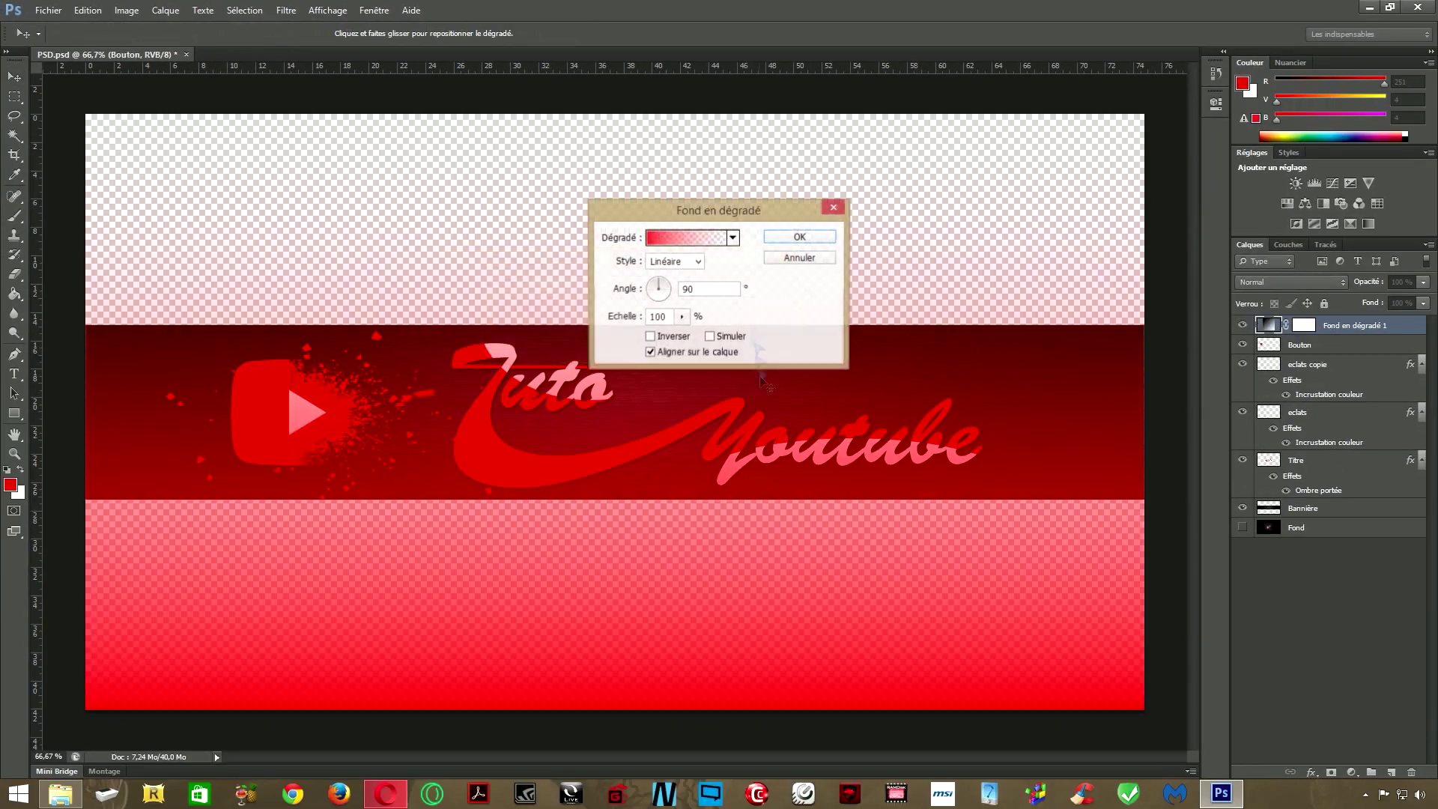
Choose the Premier plan -> arrière-plan preset for the gradient fill
click(733, 238)
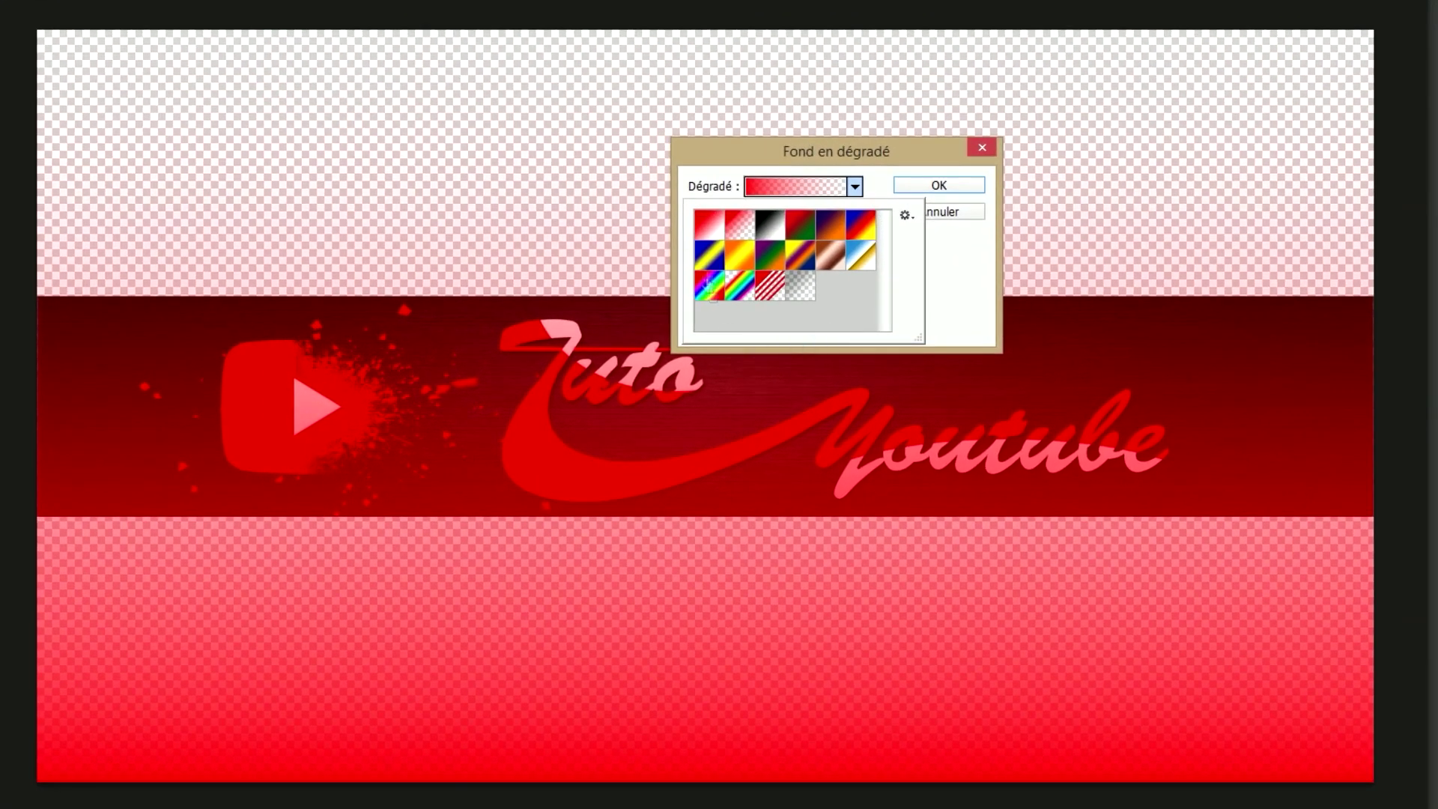
click(712, 234)
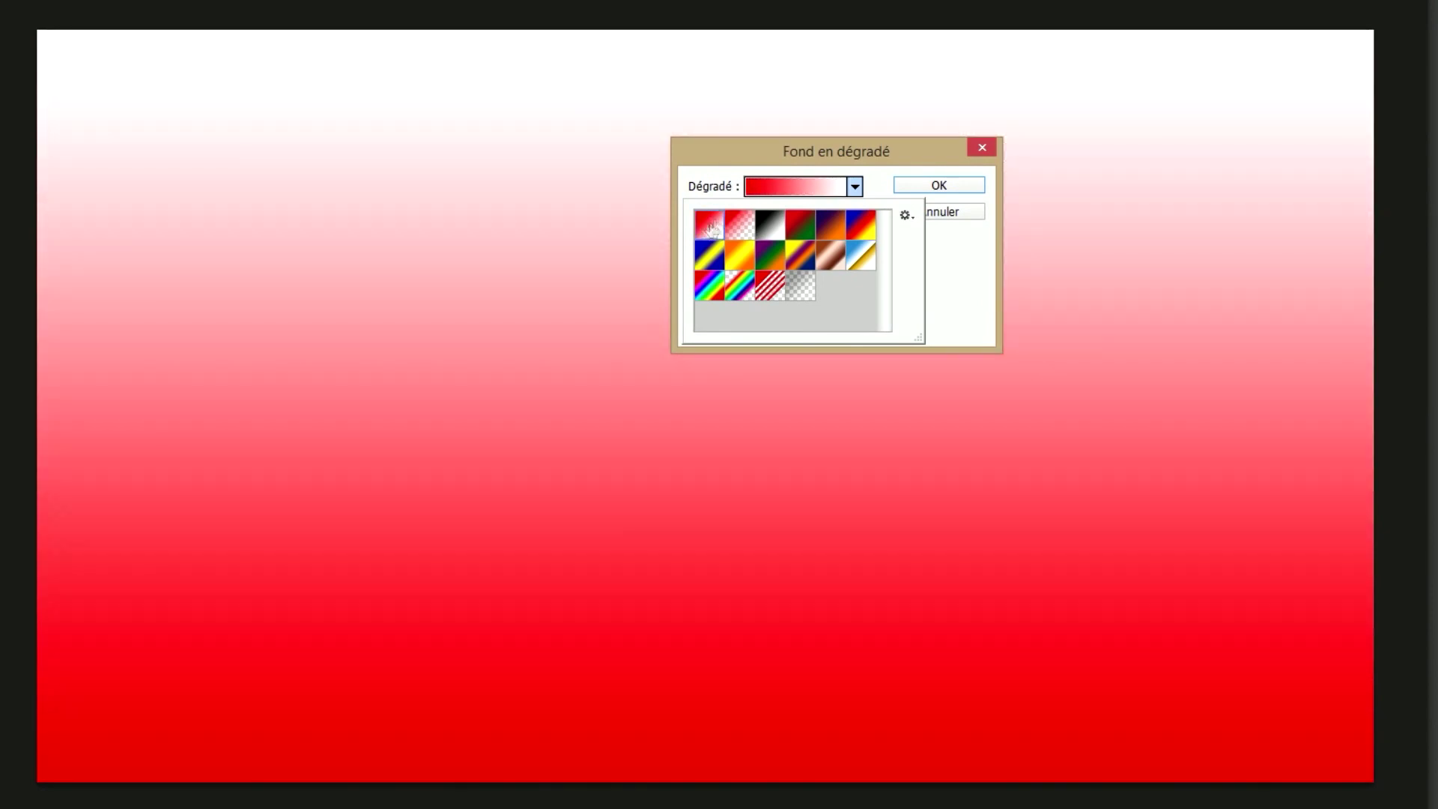
click(854, 188)
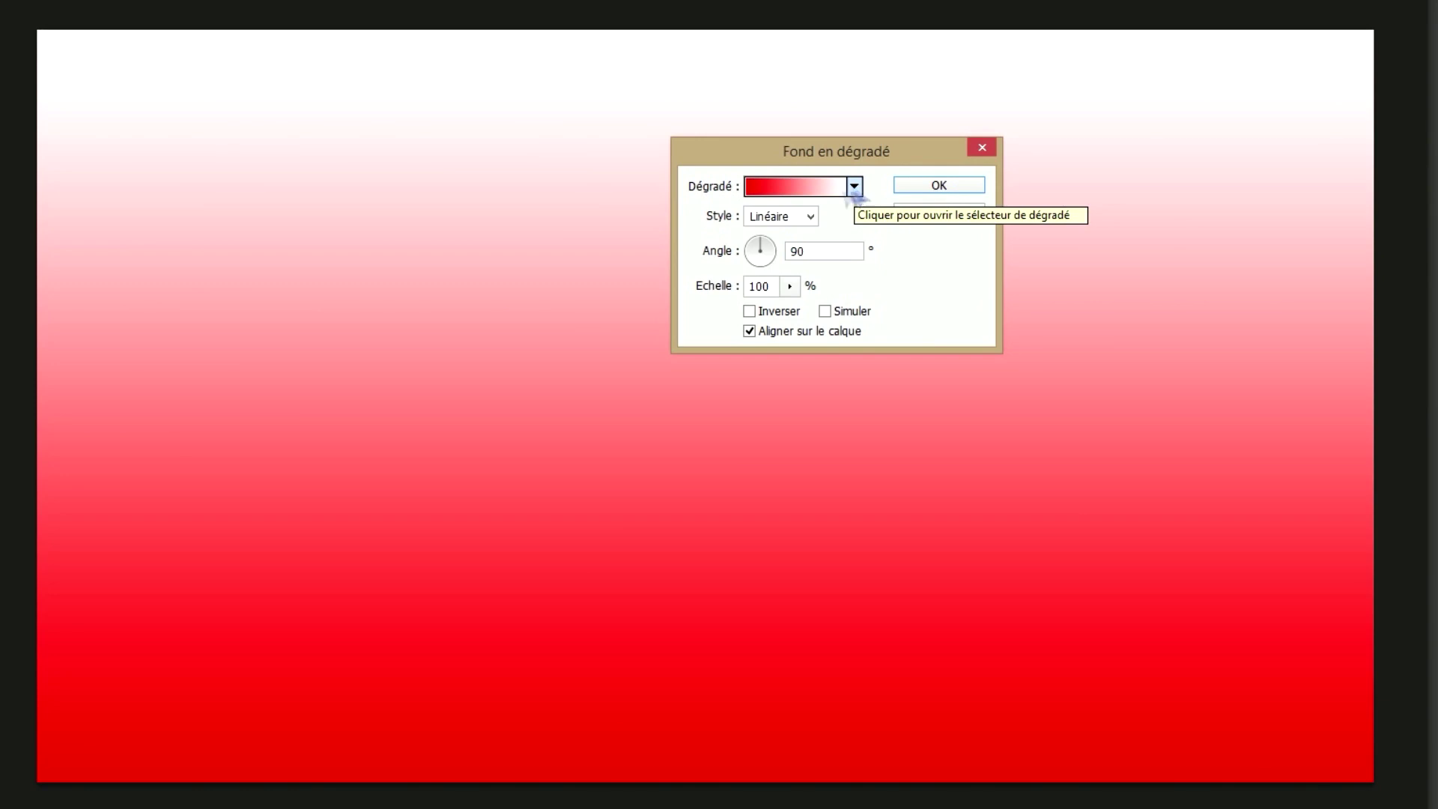
Change the gradient's starting colour stop to a darker red in the gradient editor
click(785, 192)
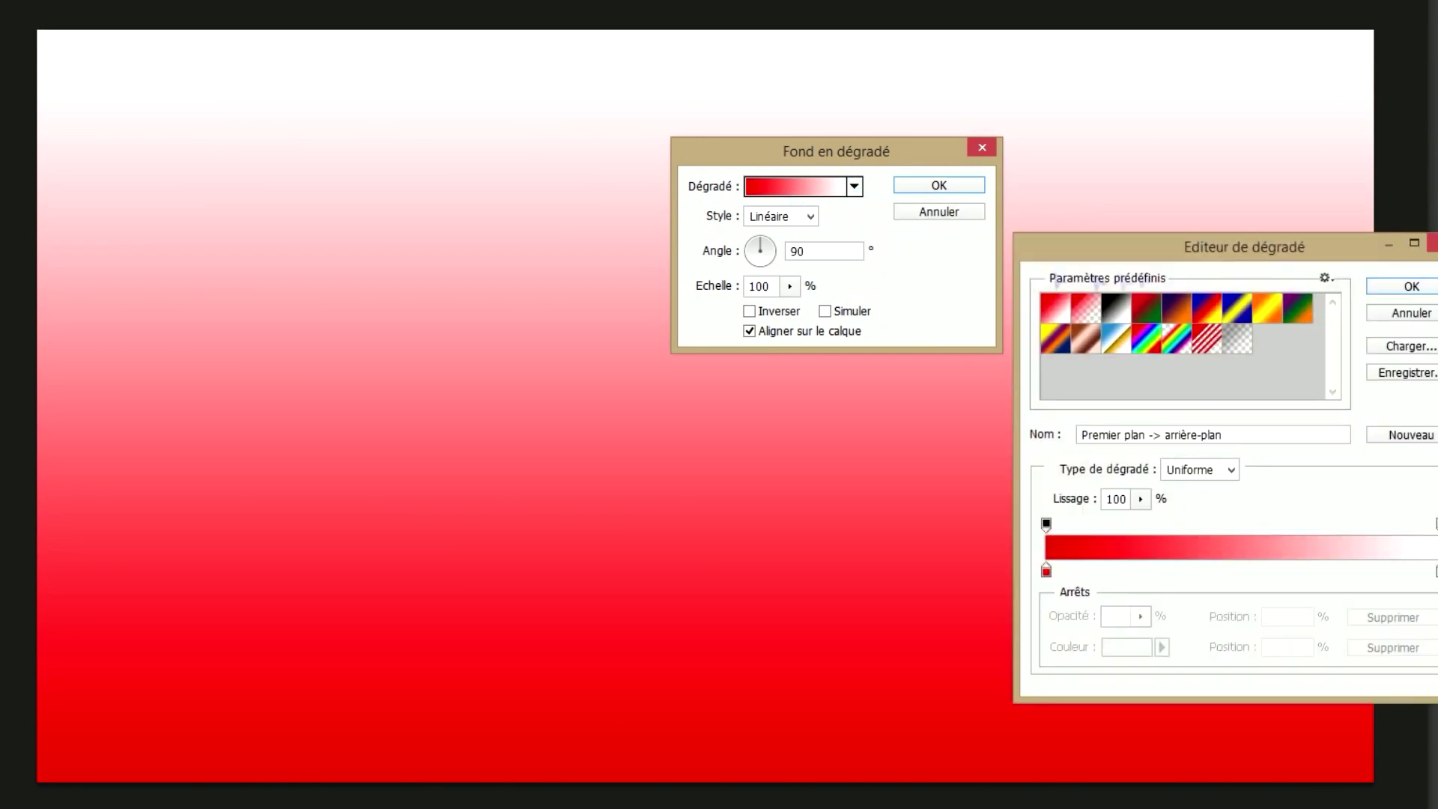
drag(1177, 256, 1094, 244)
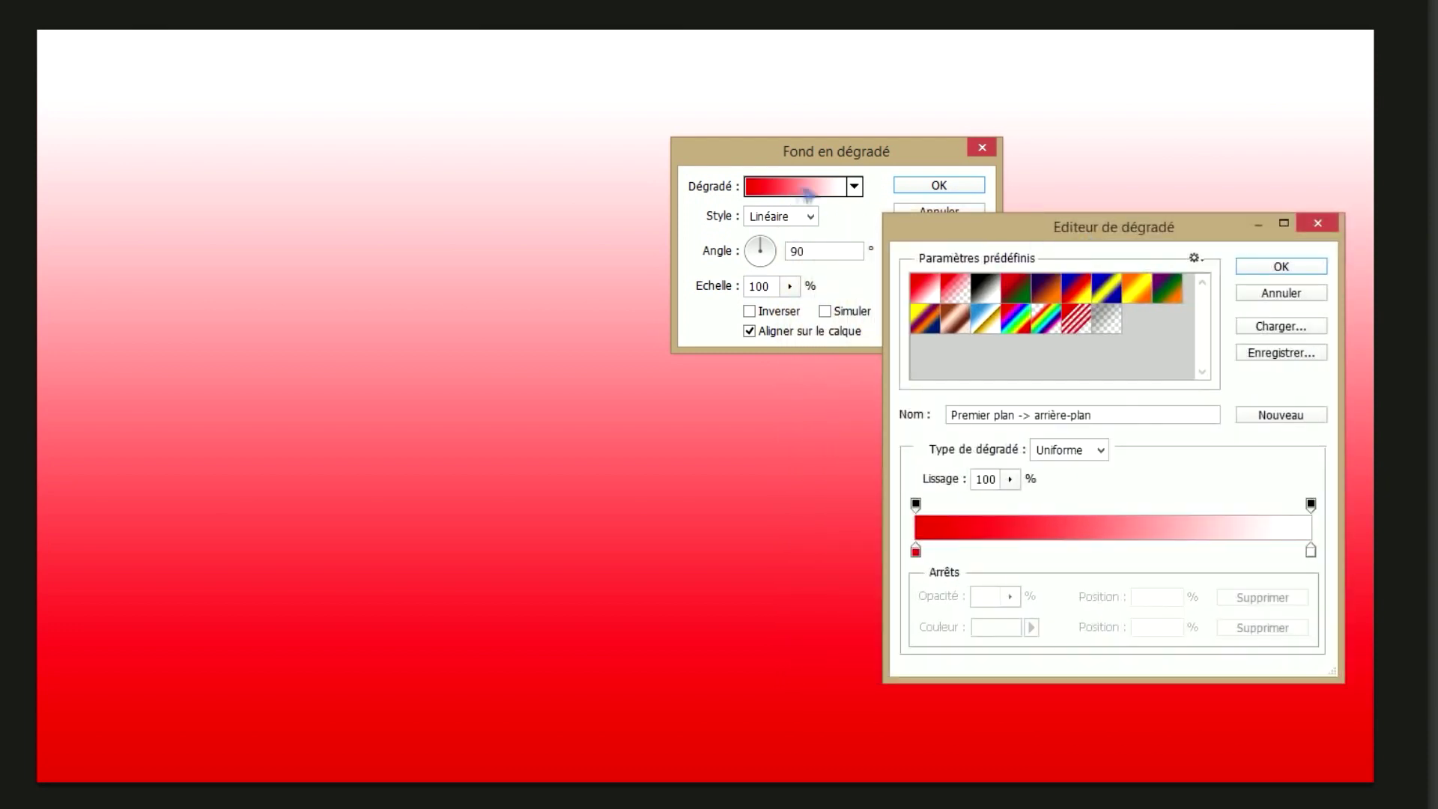
drag(1026, 234, 755, 241)
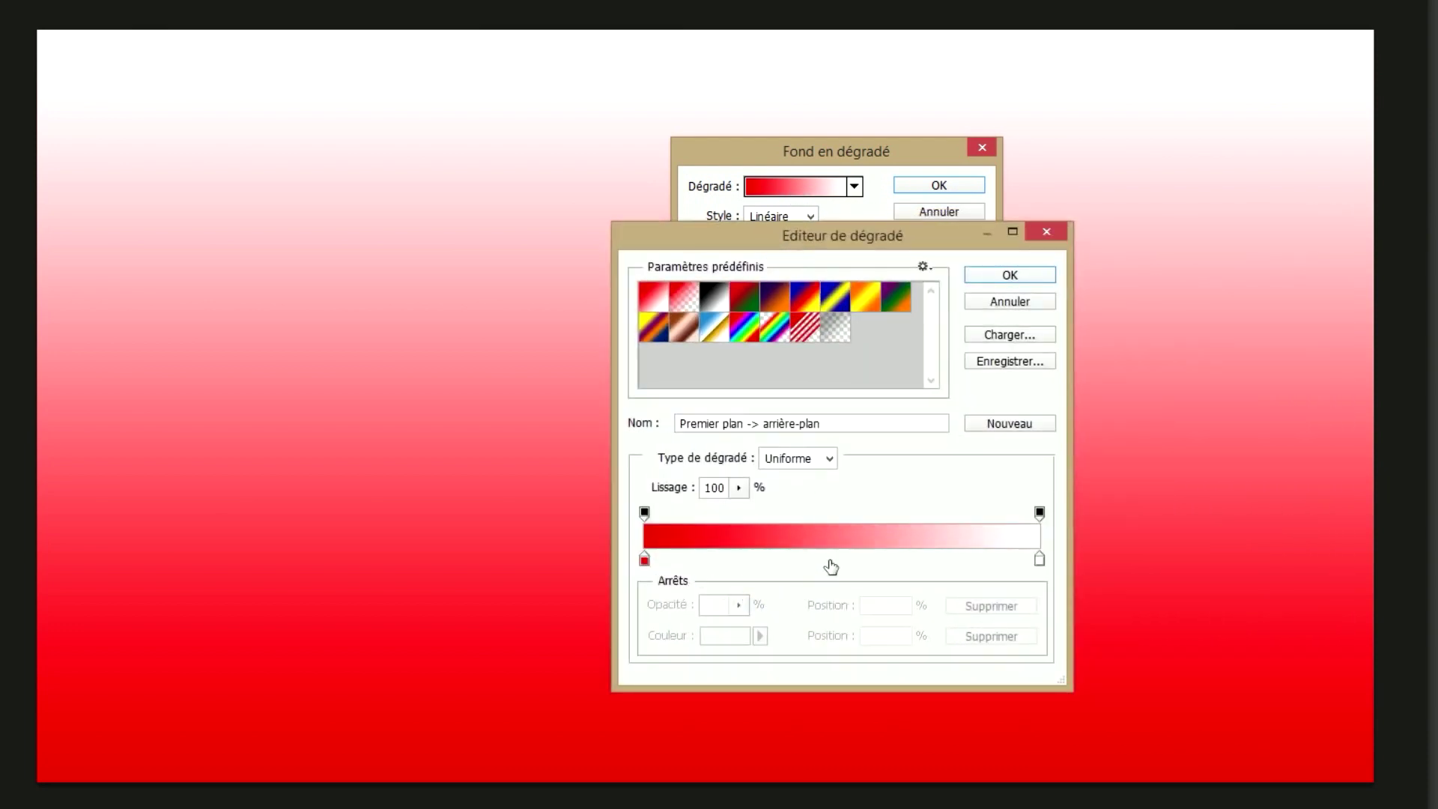
click(644, 559)
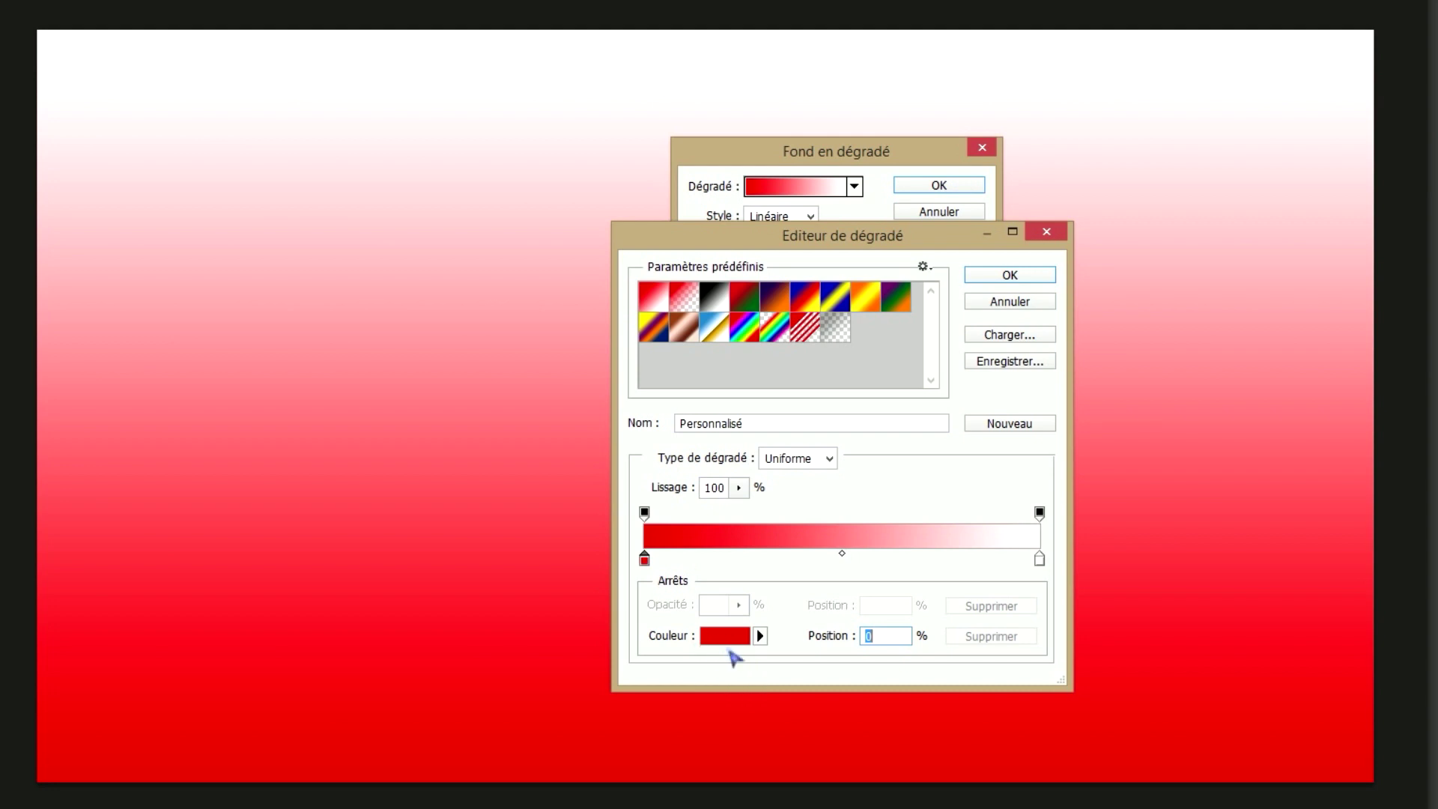
click(724, 645)
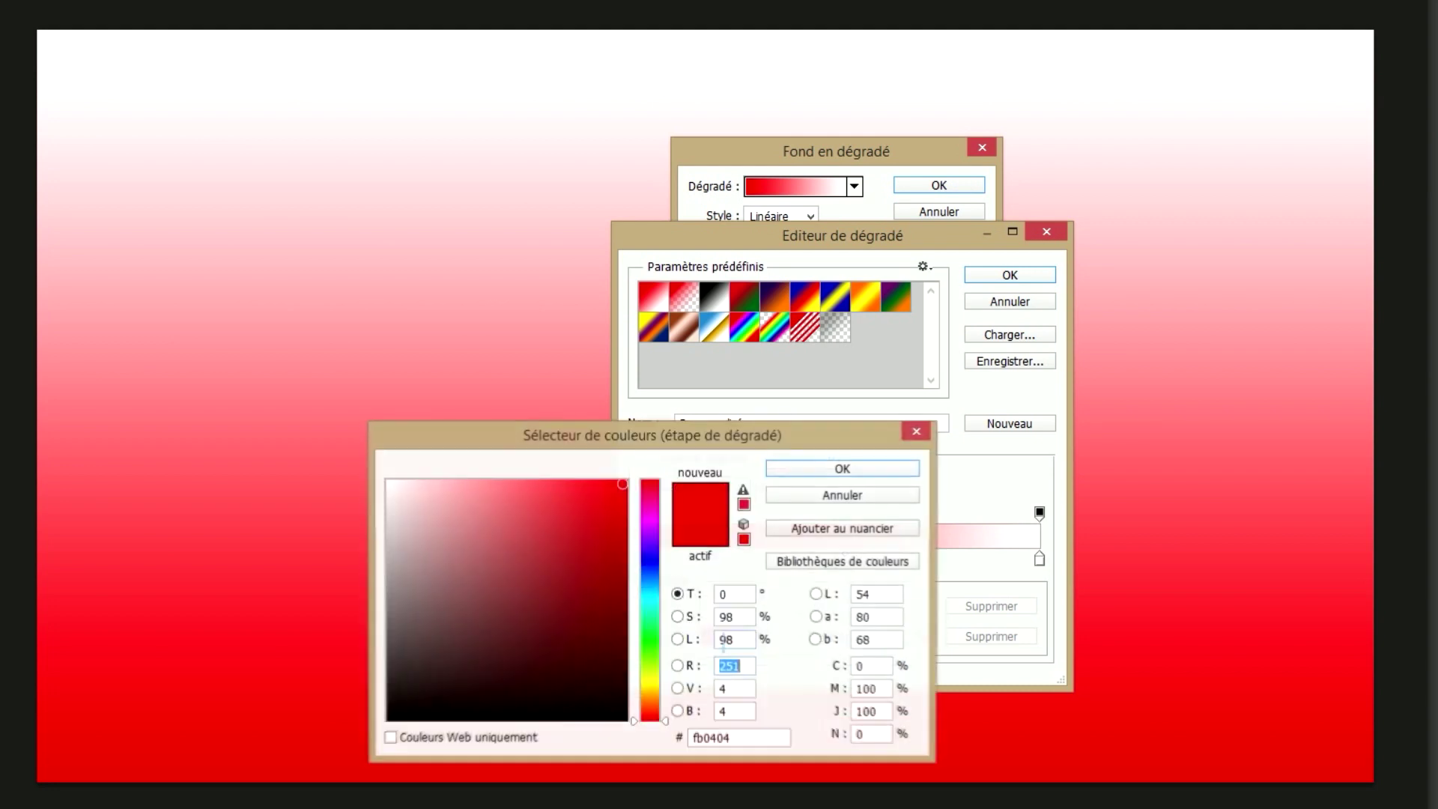
drag(726, 437, 769, 338)
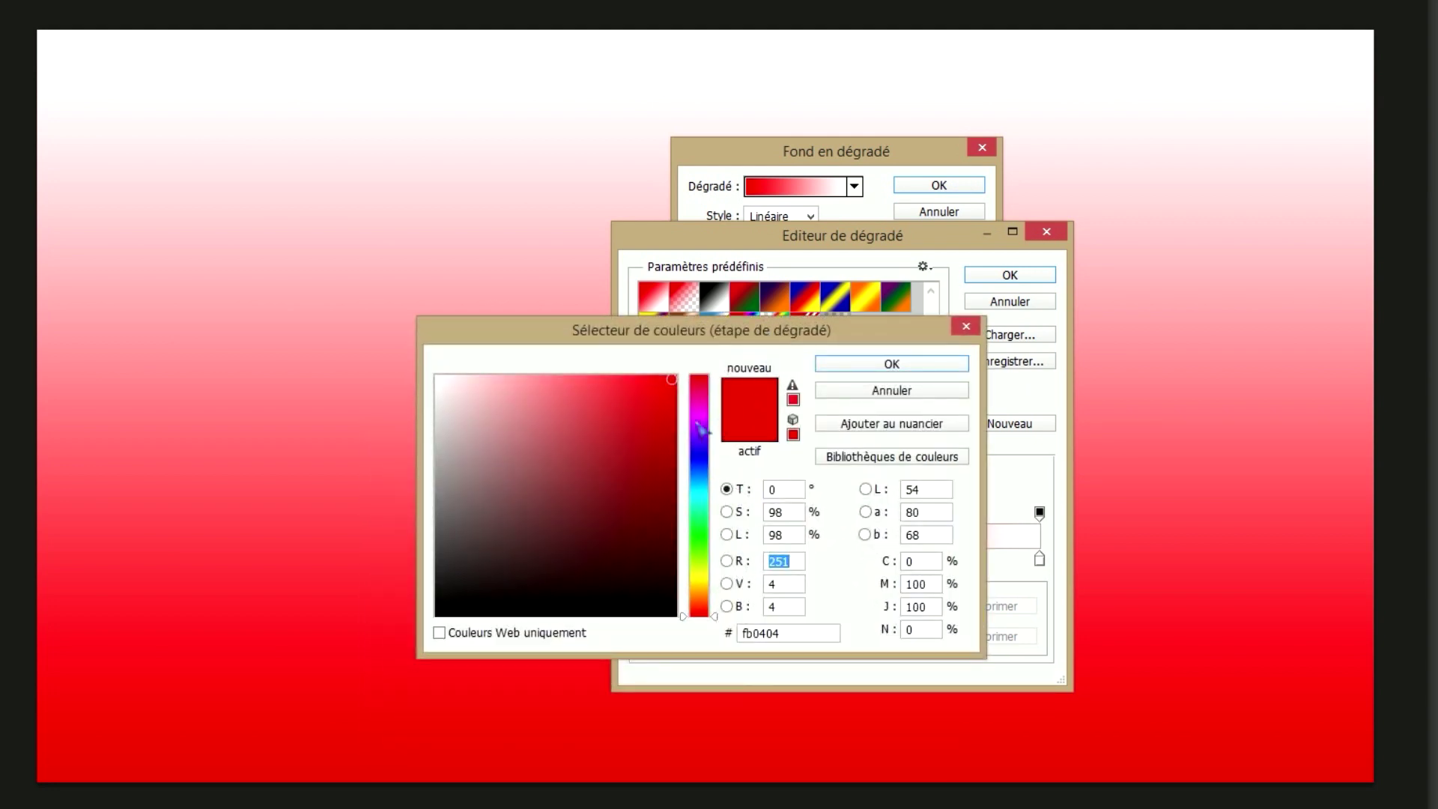
click(622, 448)
drag(620, 449, 614, 455)
click(890, 364)
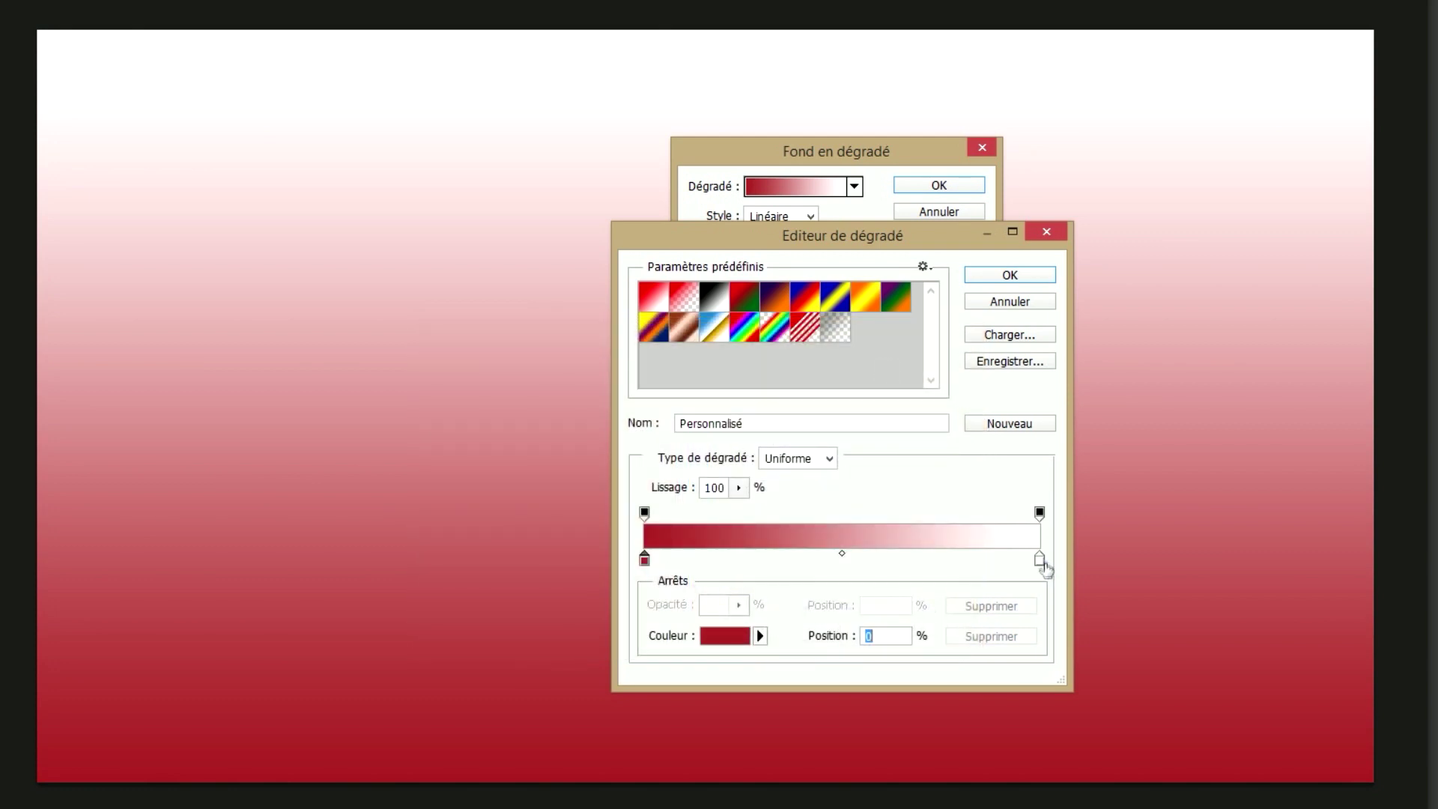
Set the gradient's end colour stop to black (000) and accept the edited gradient
click(1040, 560)
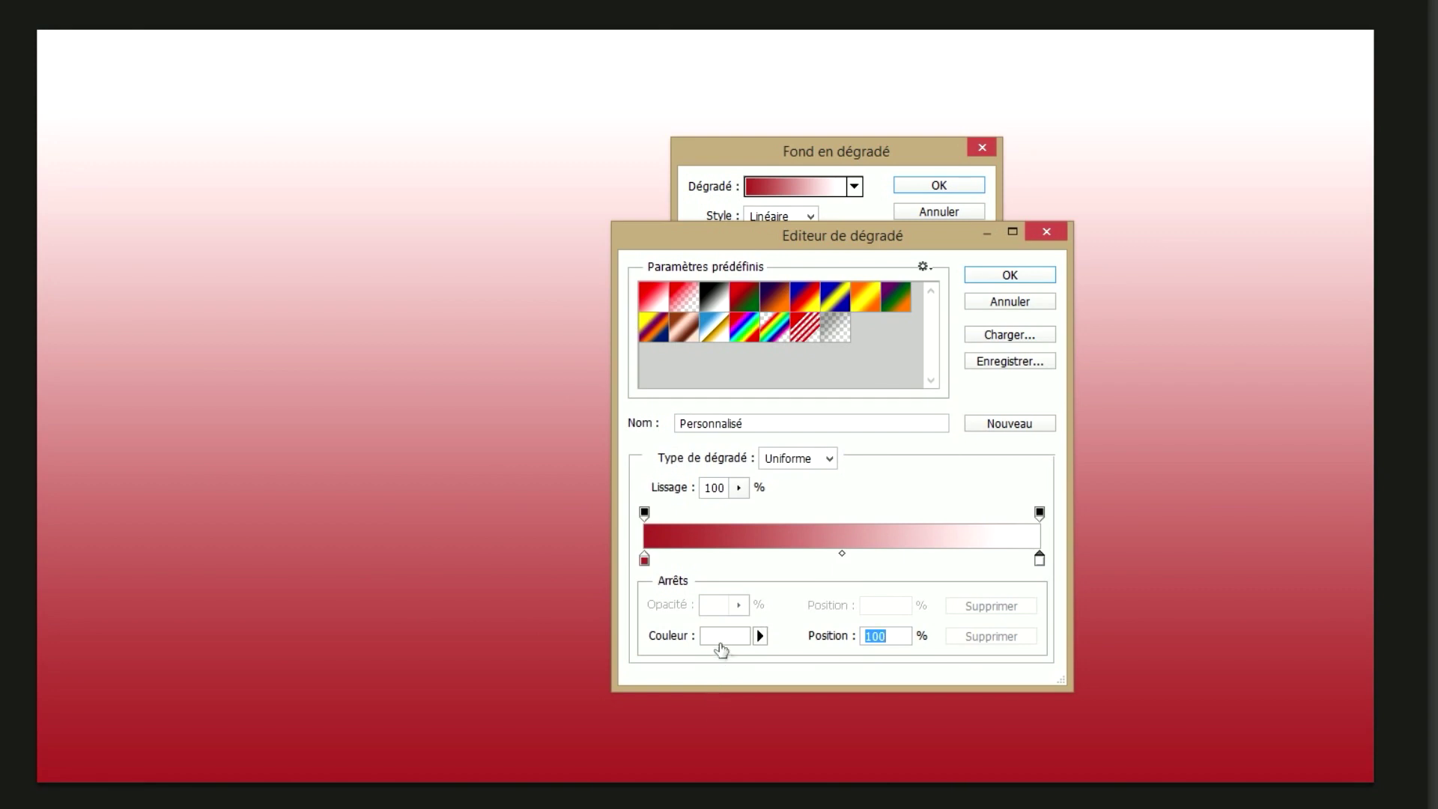
click(728, 642)
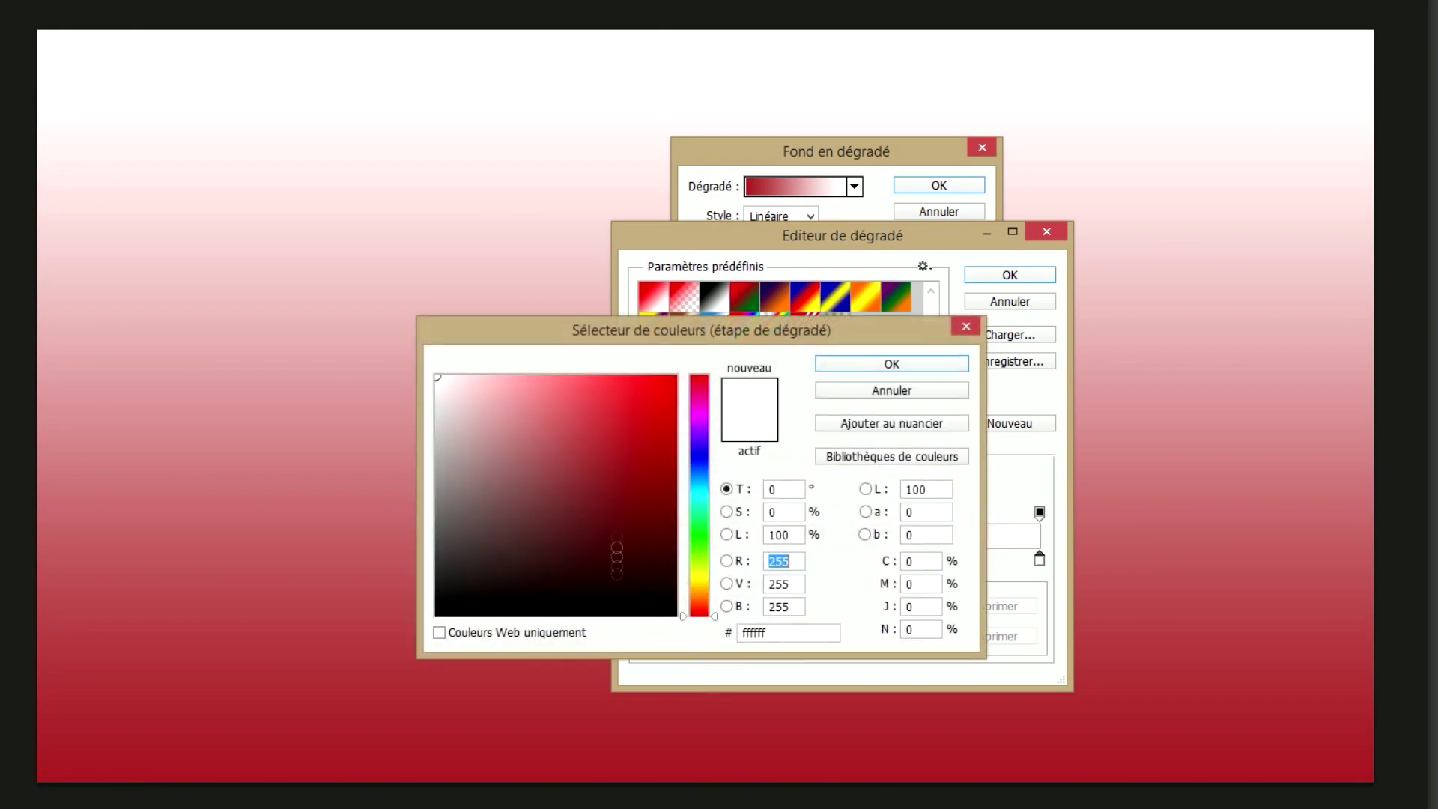
click(758, 633)
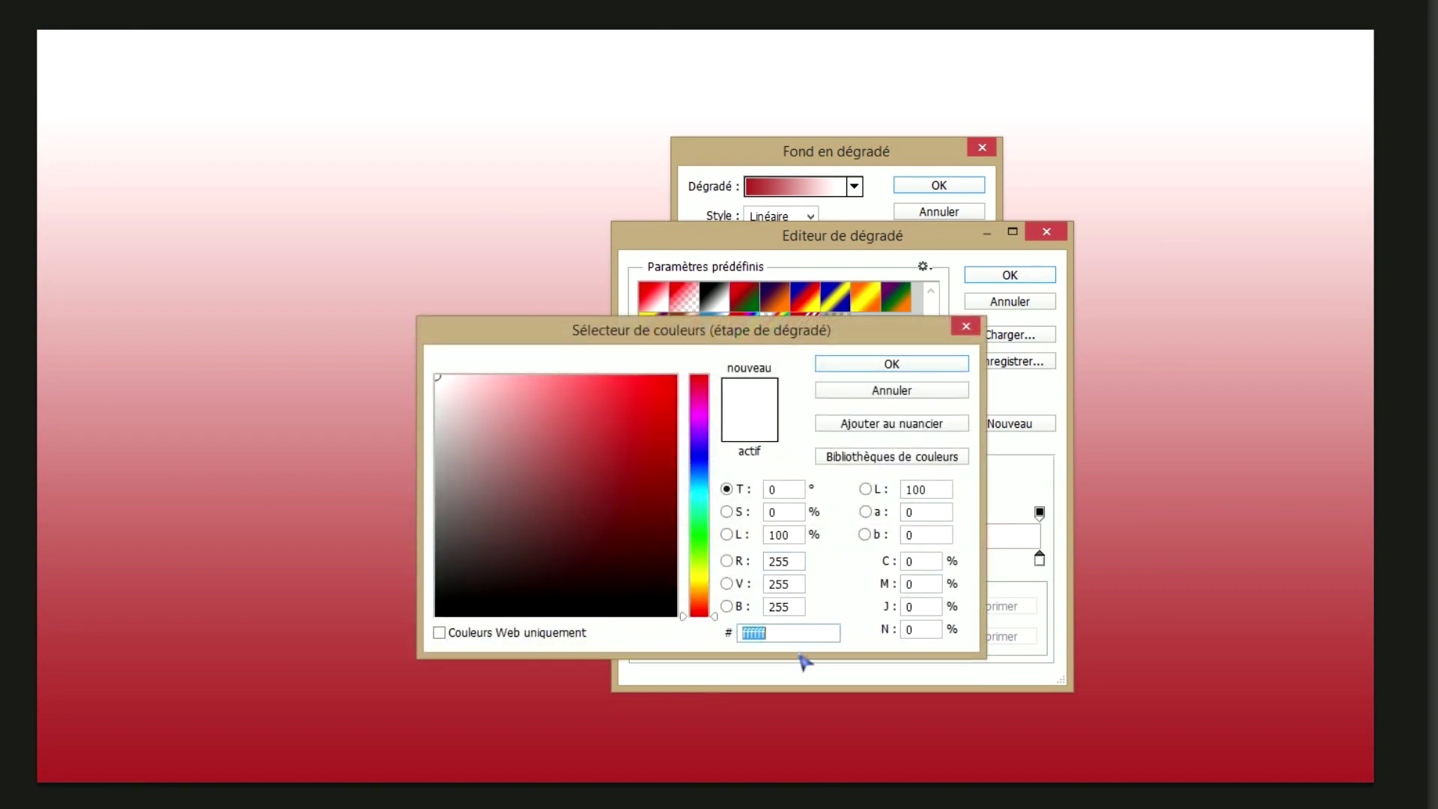
text(000)
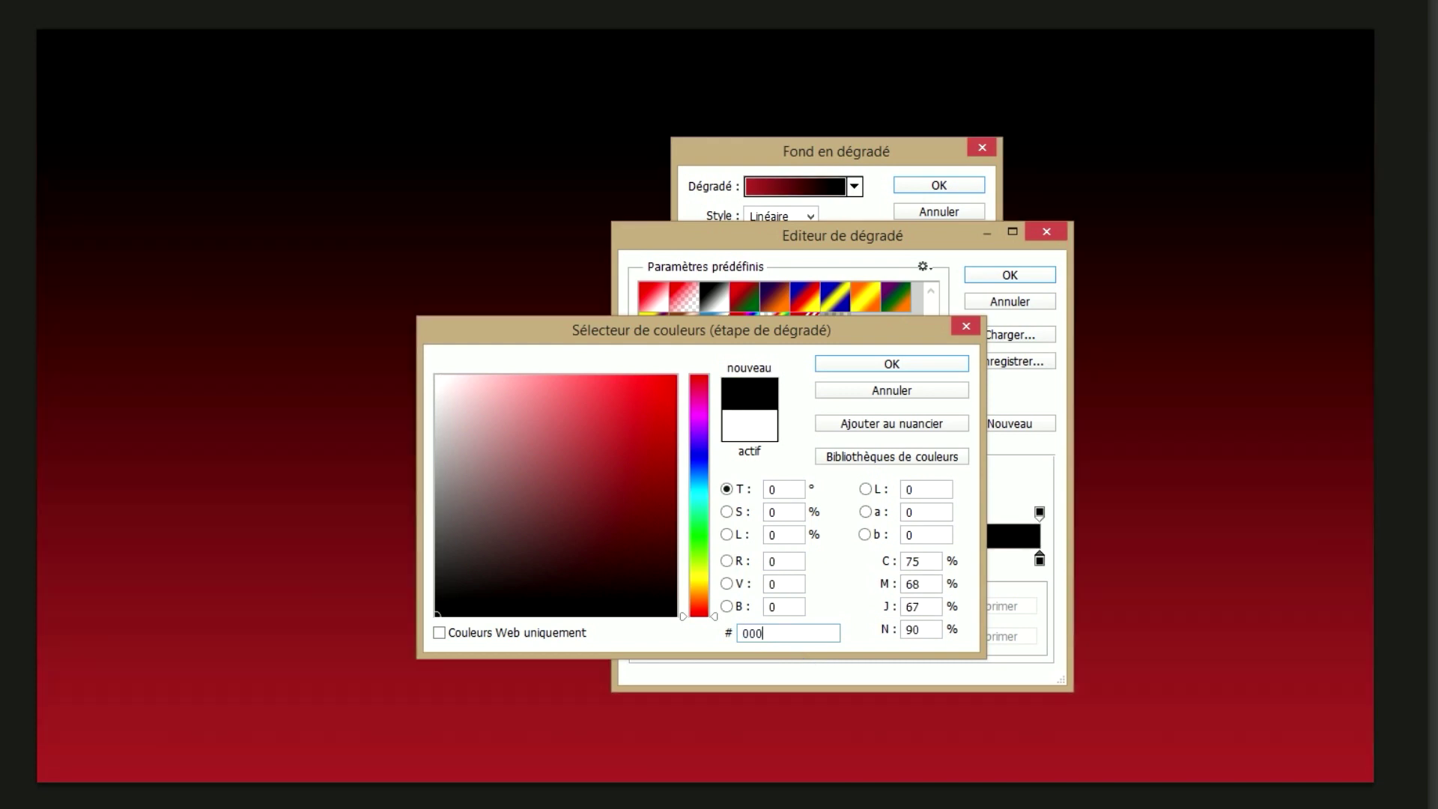
key(Return)
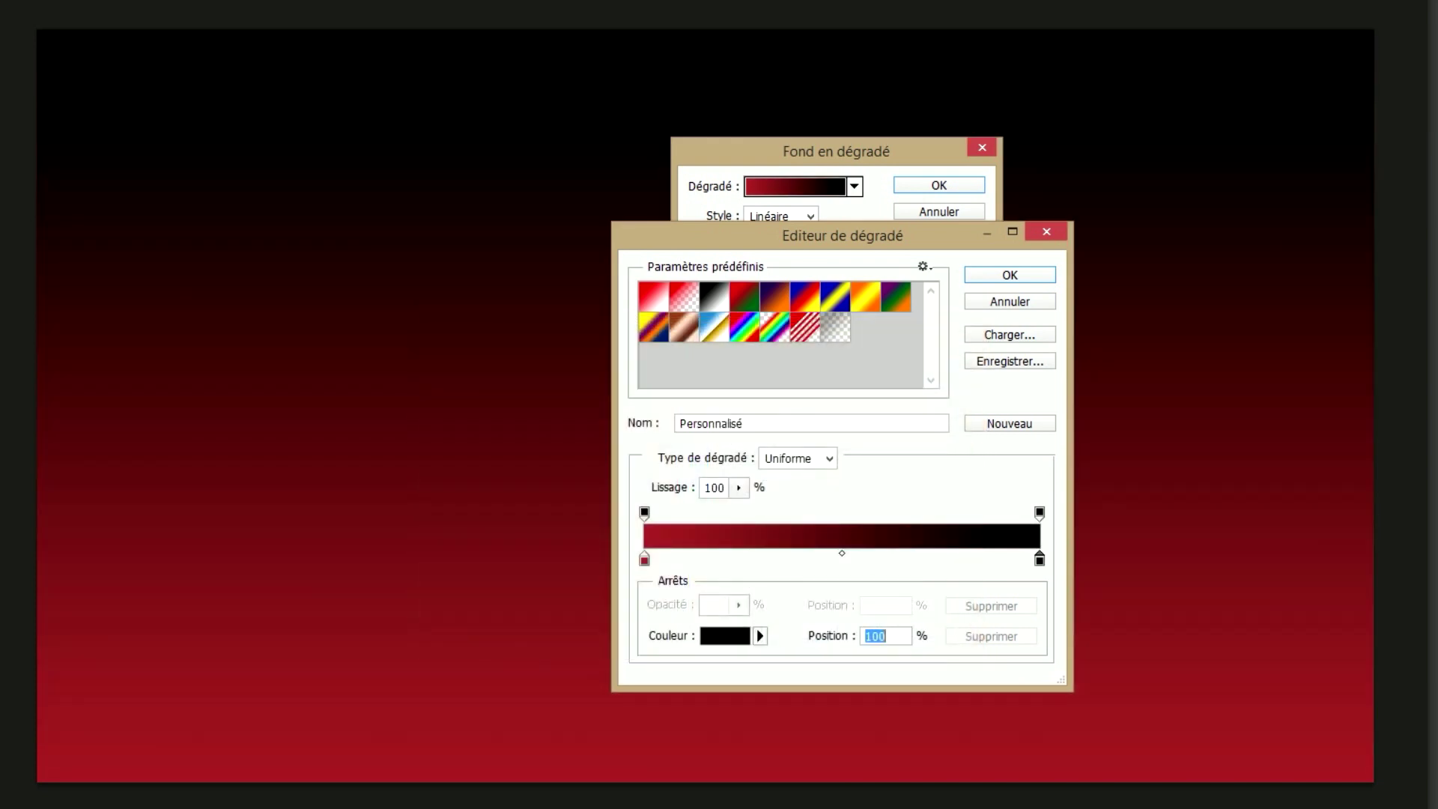
click(1010, 277)
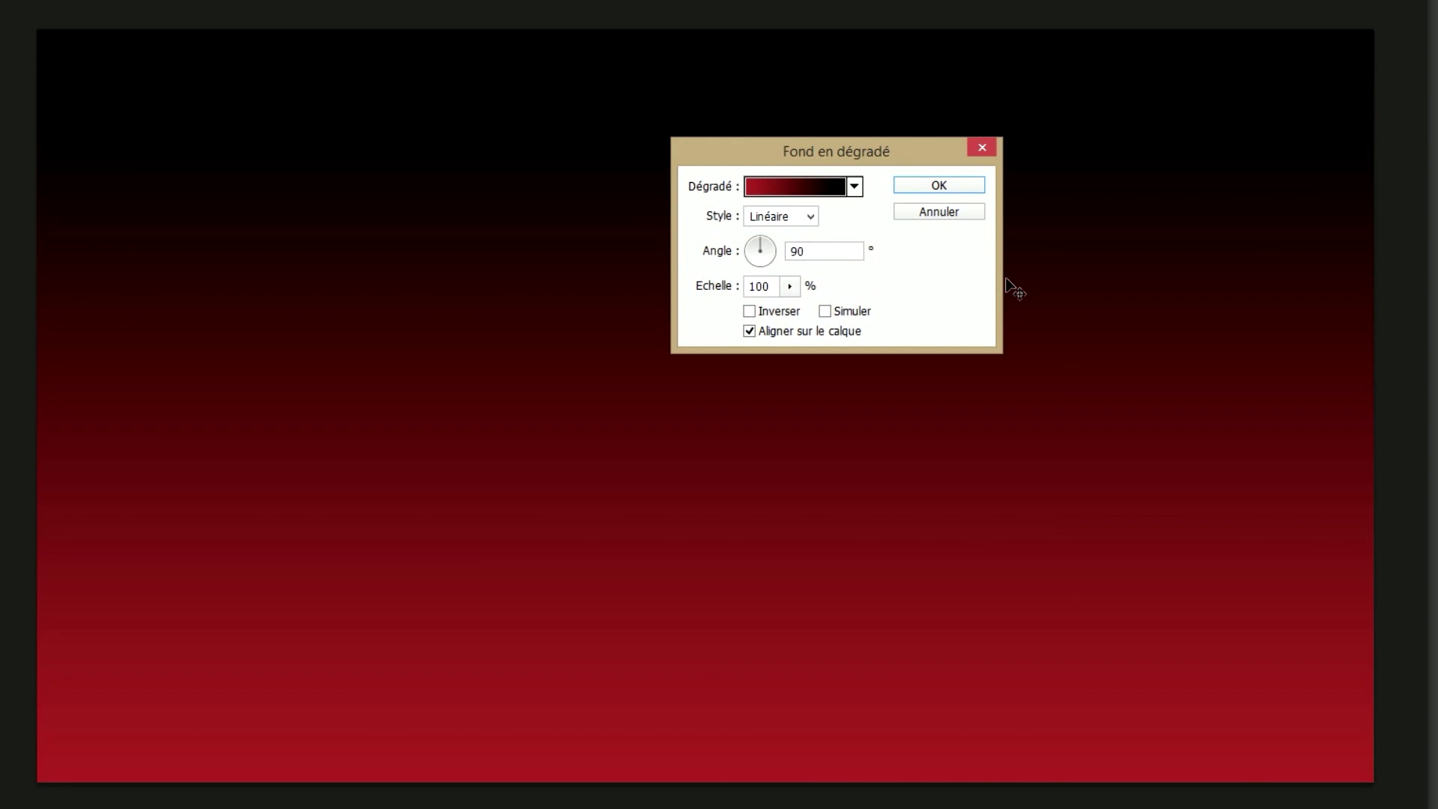
Give the red-to-black gradient fill the Radial style at 124 % scale and apply it
drag(886, 150, 852, 184)
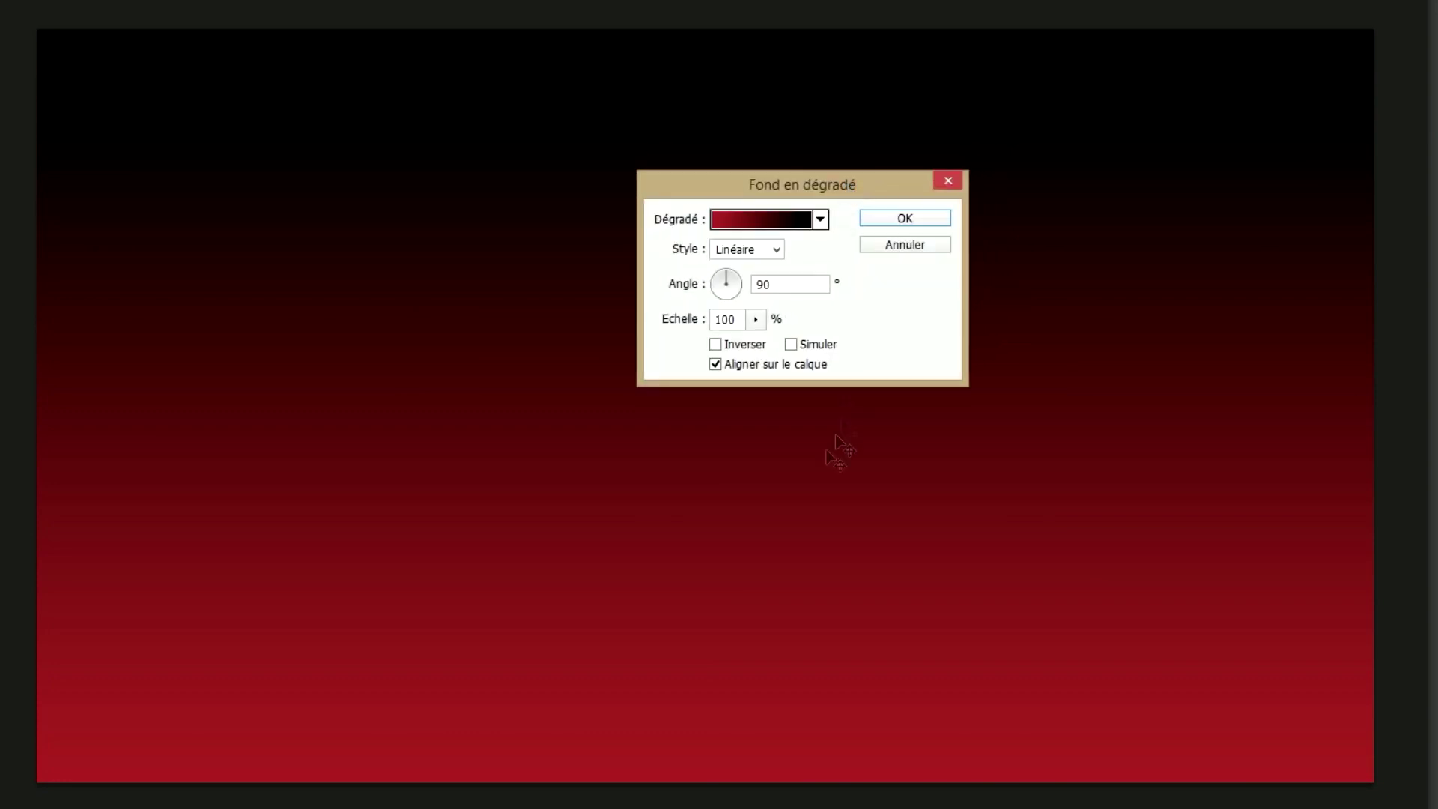
click(777, 253)
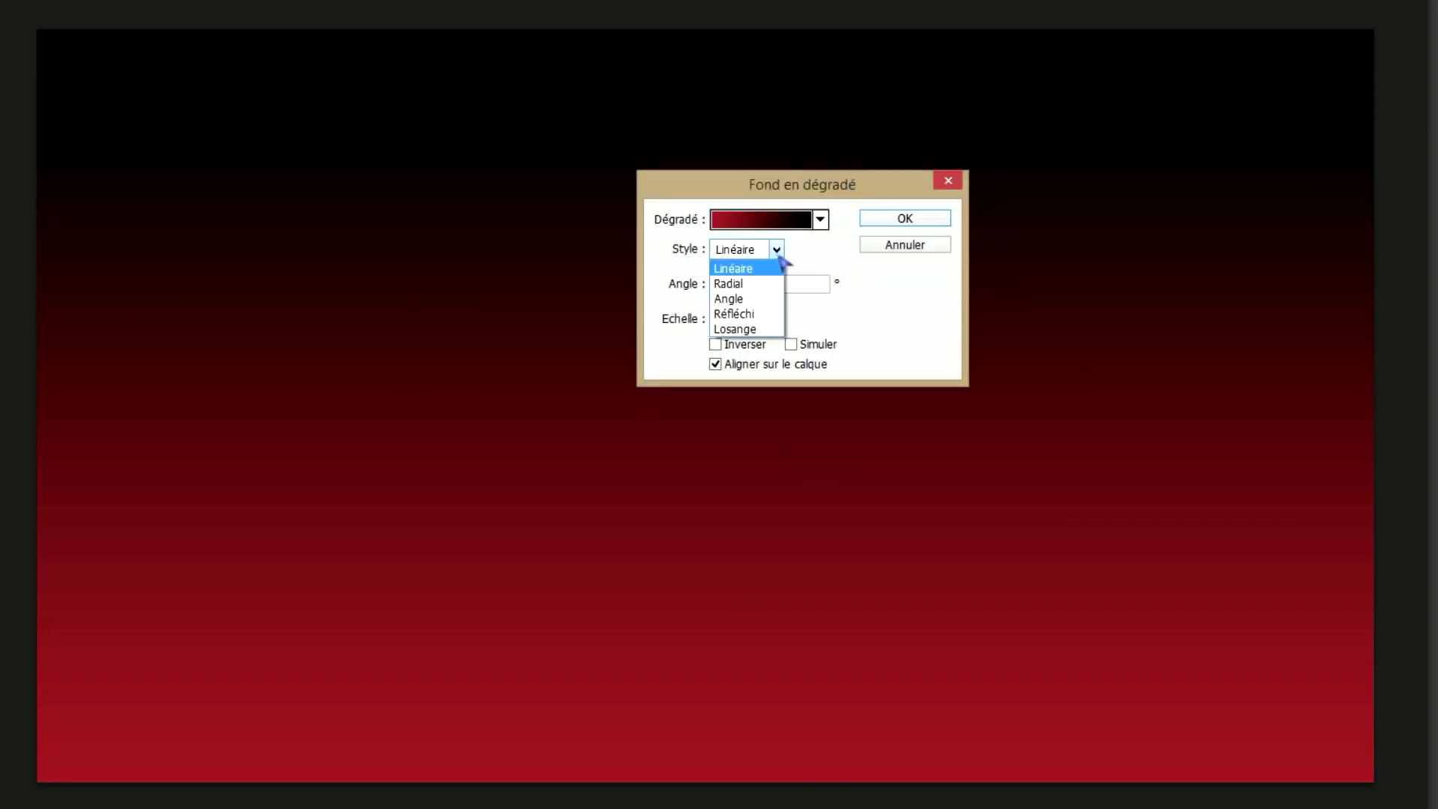
click(745, 284)
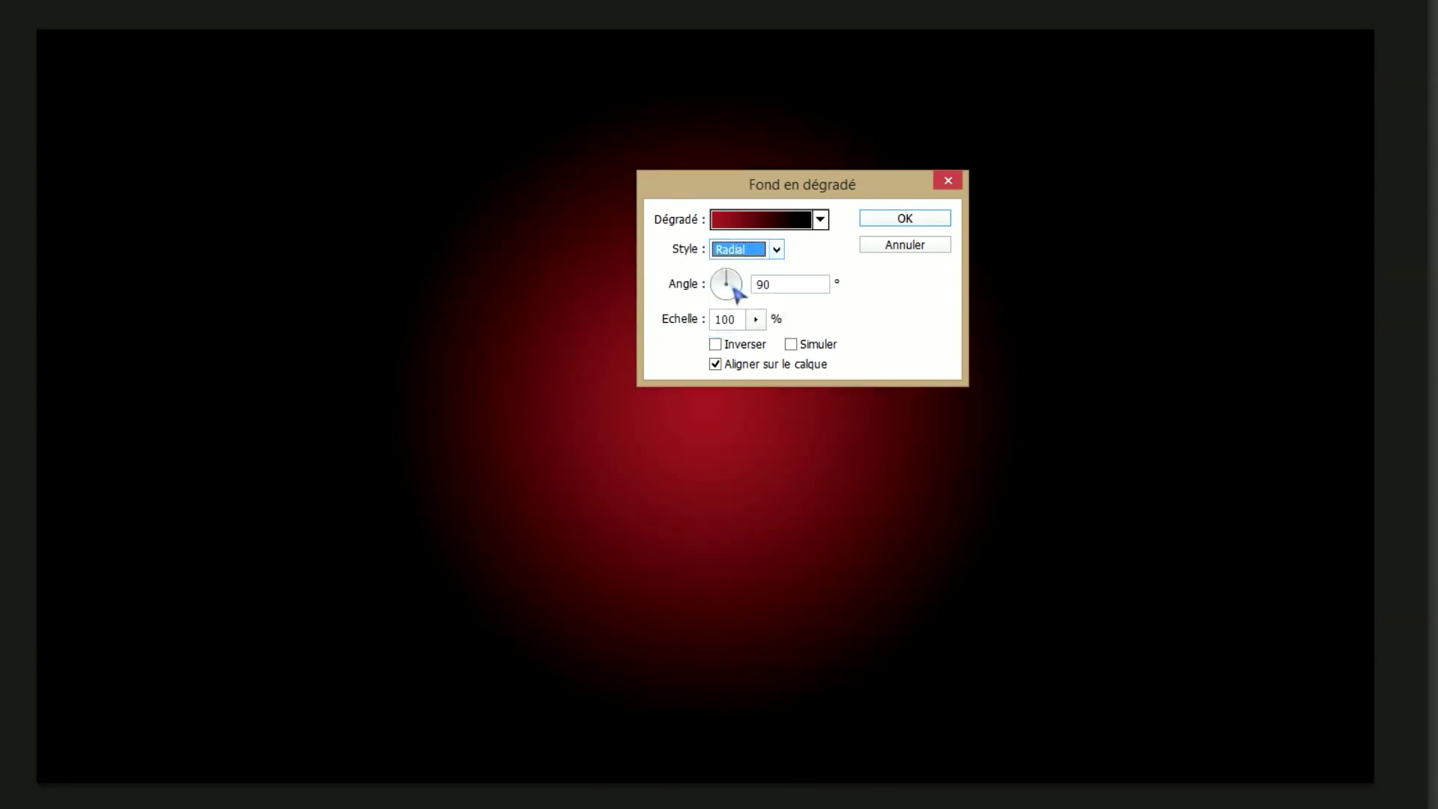
click(698, 322)
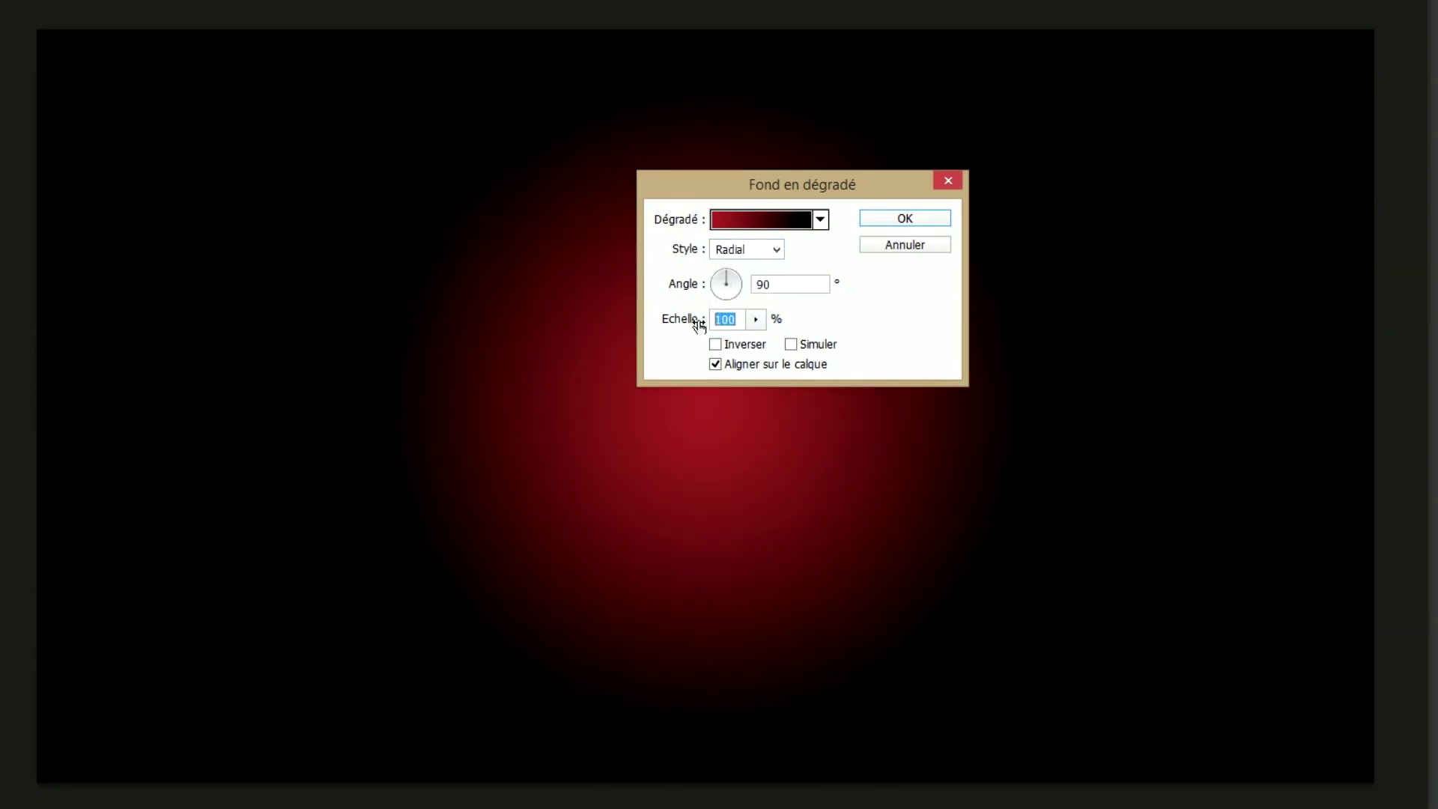
text(124)
key(Return)
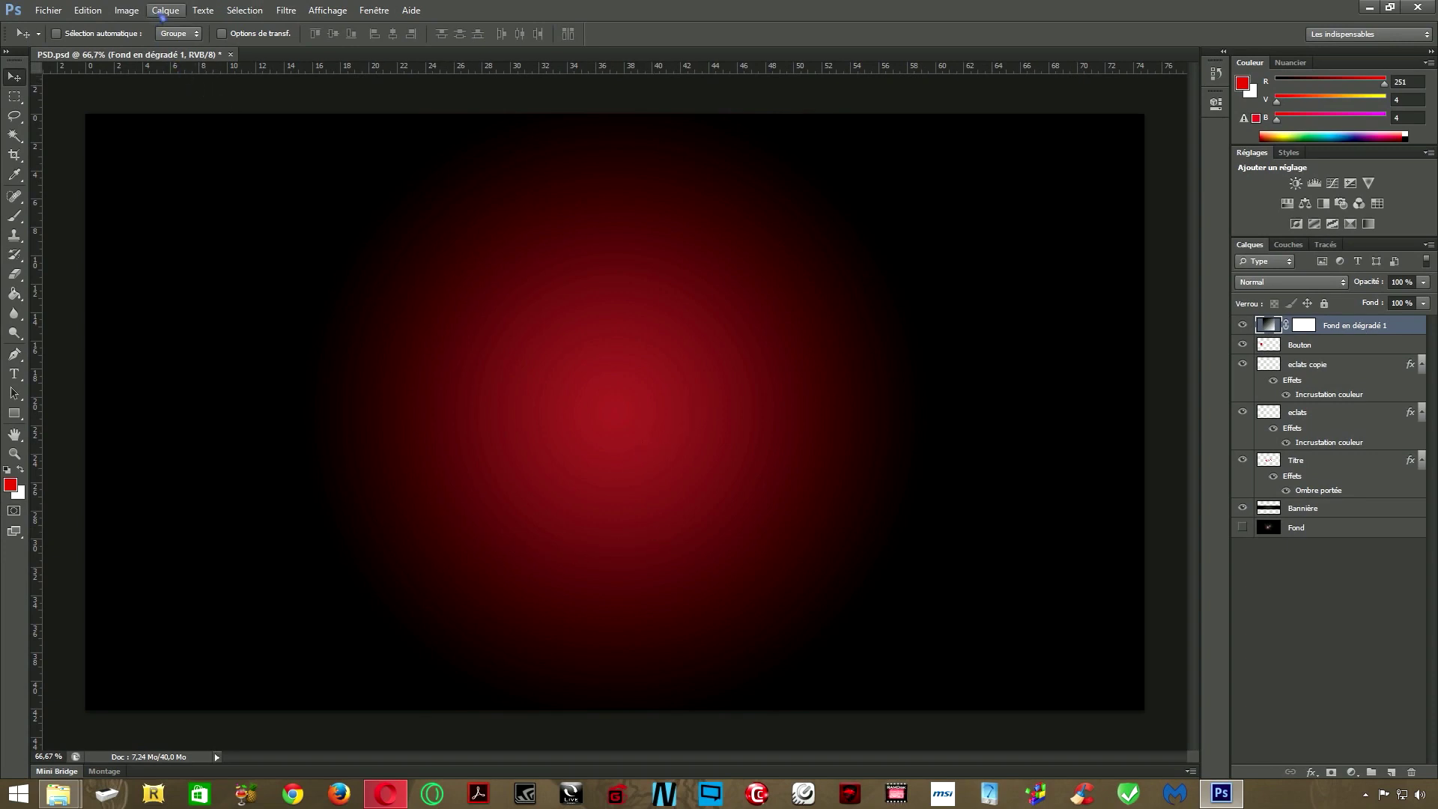
Add a second gradient fill layer based on the Premier plan -> arrière-plan preset
click(164, 10)
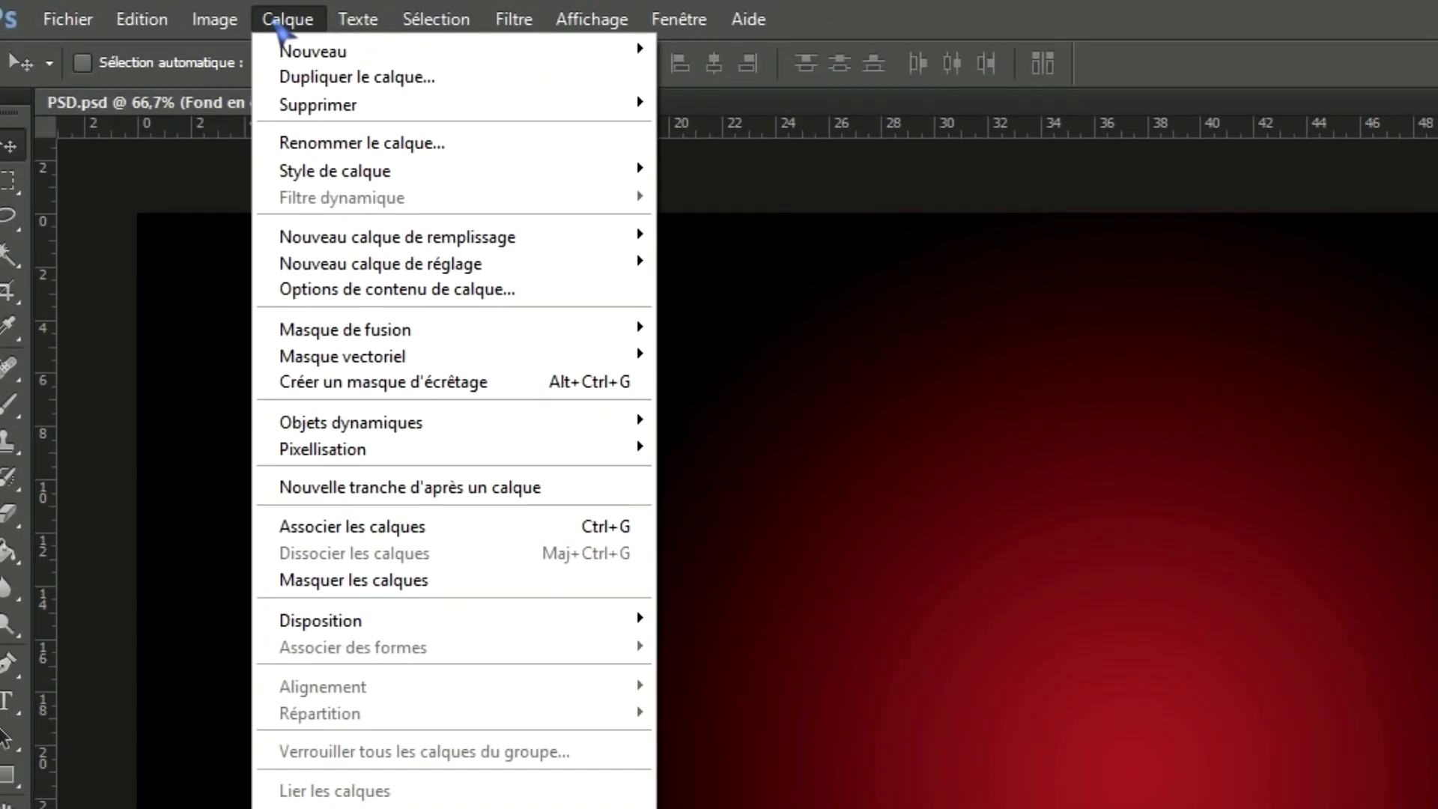
mouse_move(379, 238)
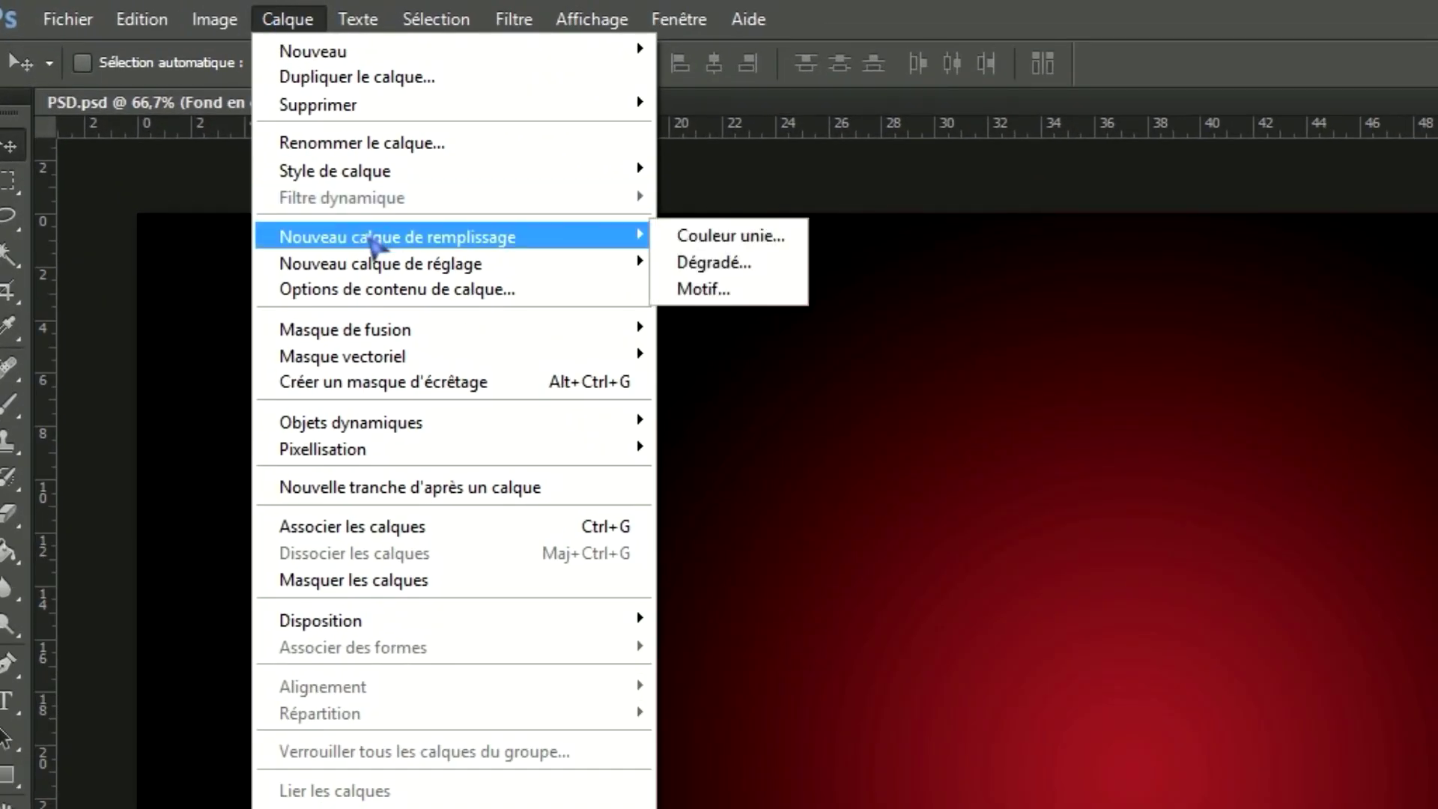
click(743, 263)
click(1400, 543)
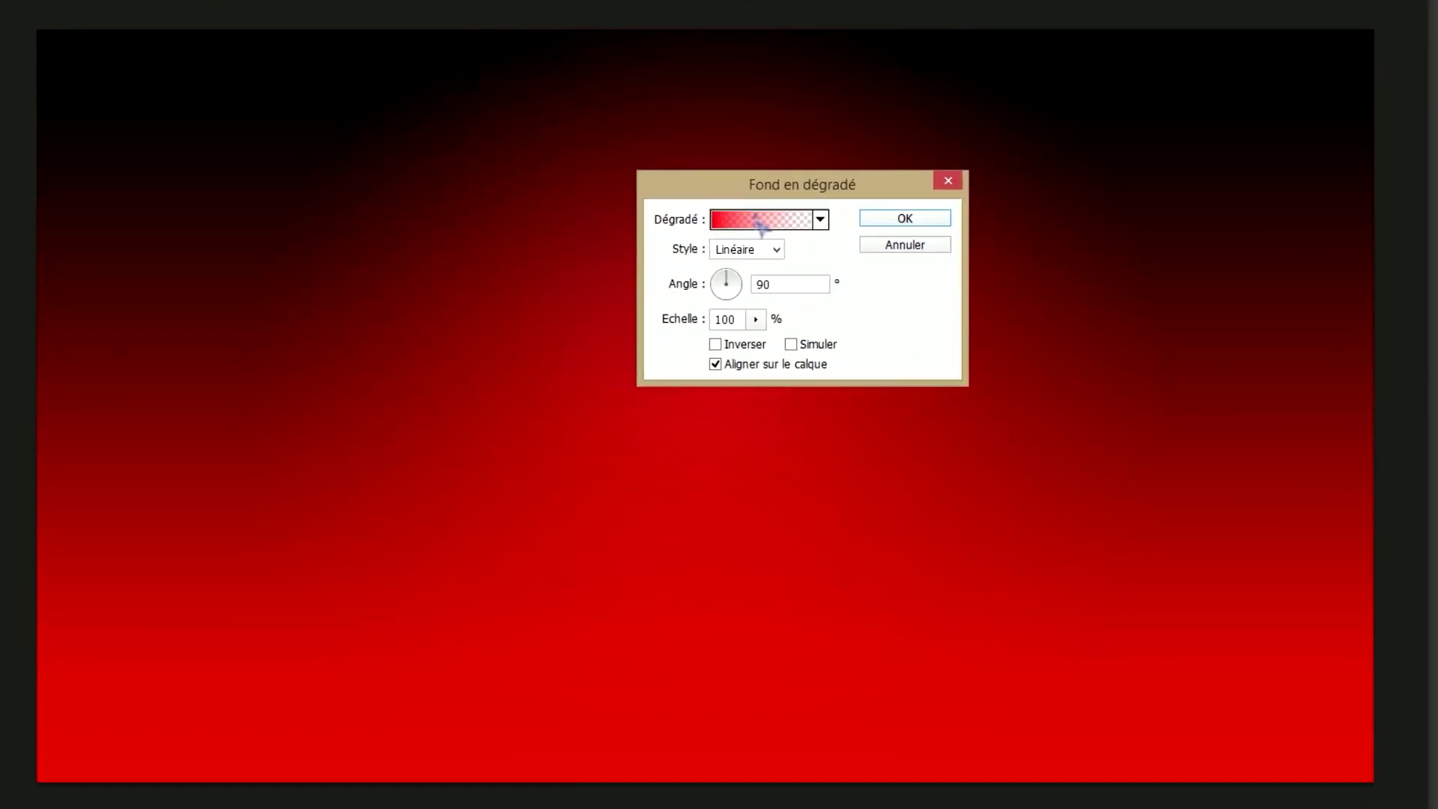
click(760, 222)
click(657, 299)
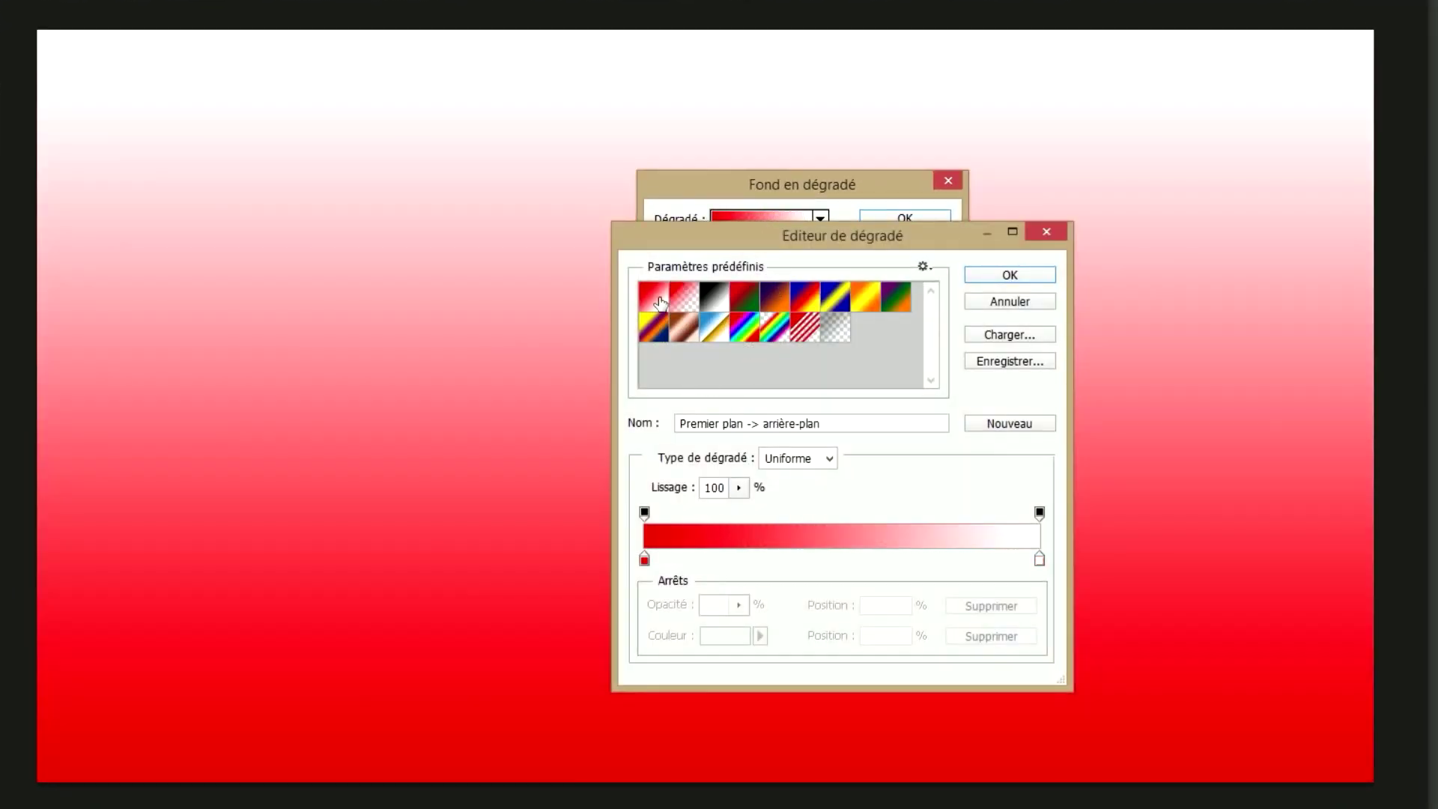
Set the second gradient's starting colour stop to white (ffffff)
click(644, 559)
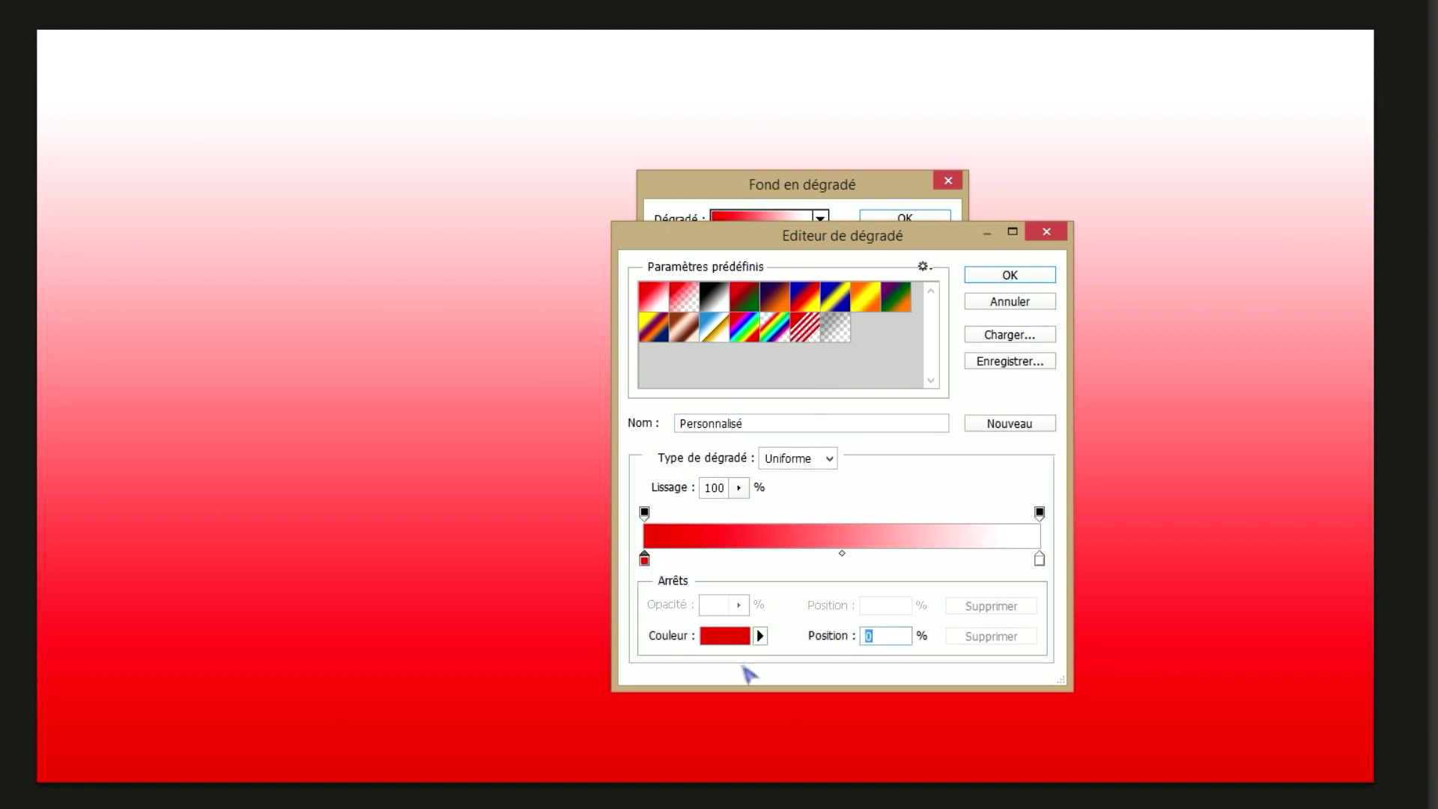
click(730, 645)
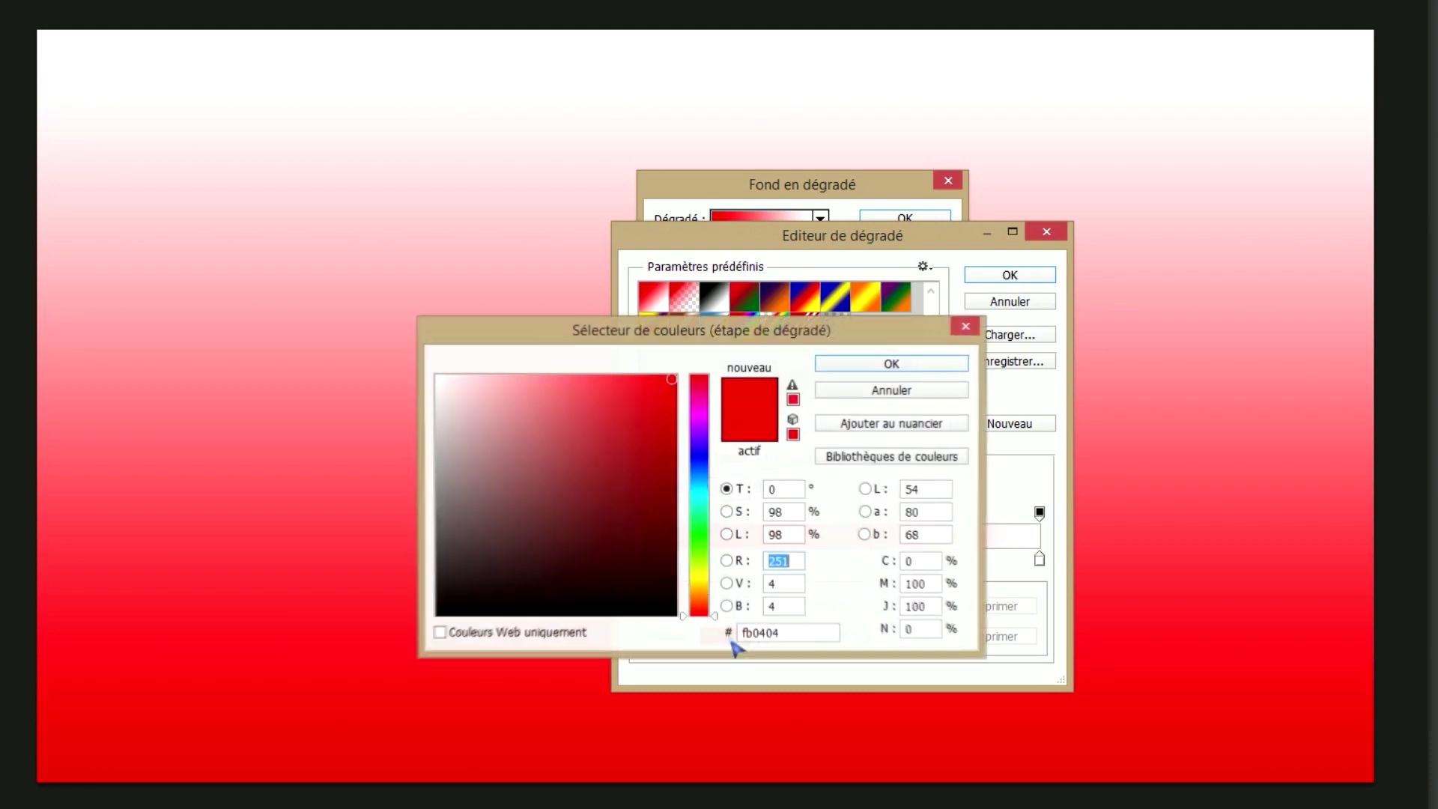
double_click(754, 633)
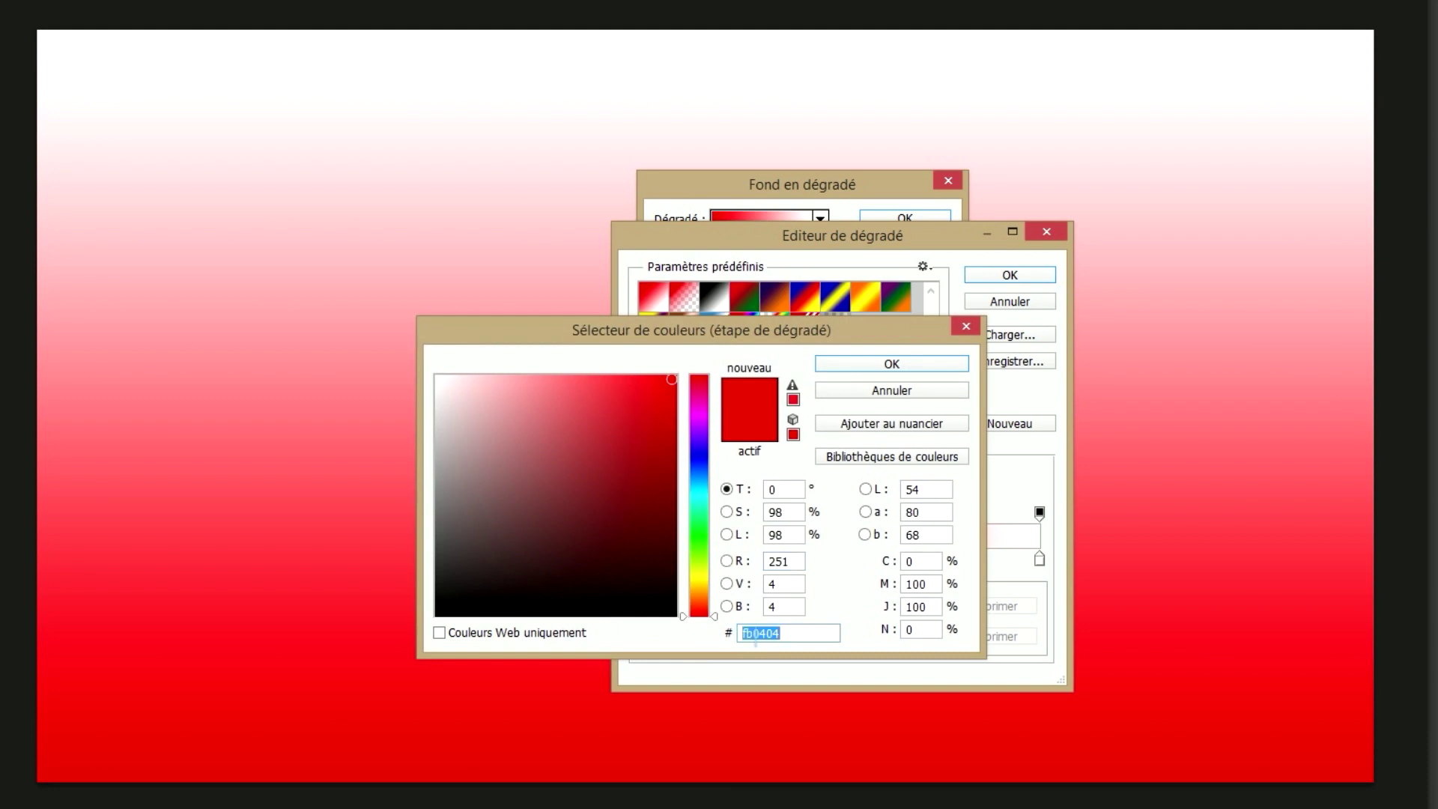
text(ffffff)
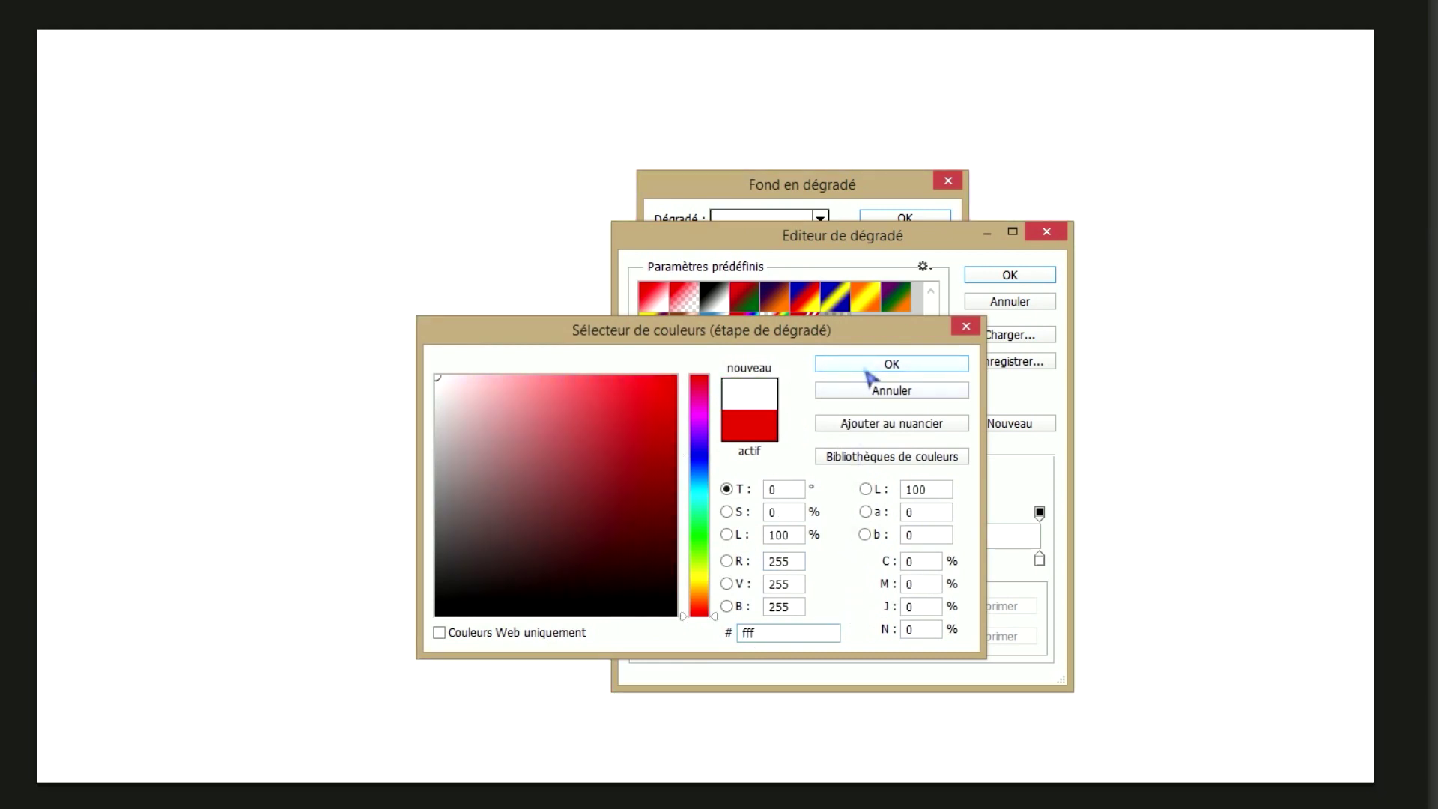
click(873, 369)
Set the second gradient's end colour stop to black (000) and accept the edited gradient
click(1040, 559)
click(728, 645)
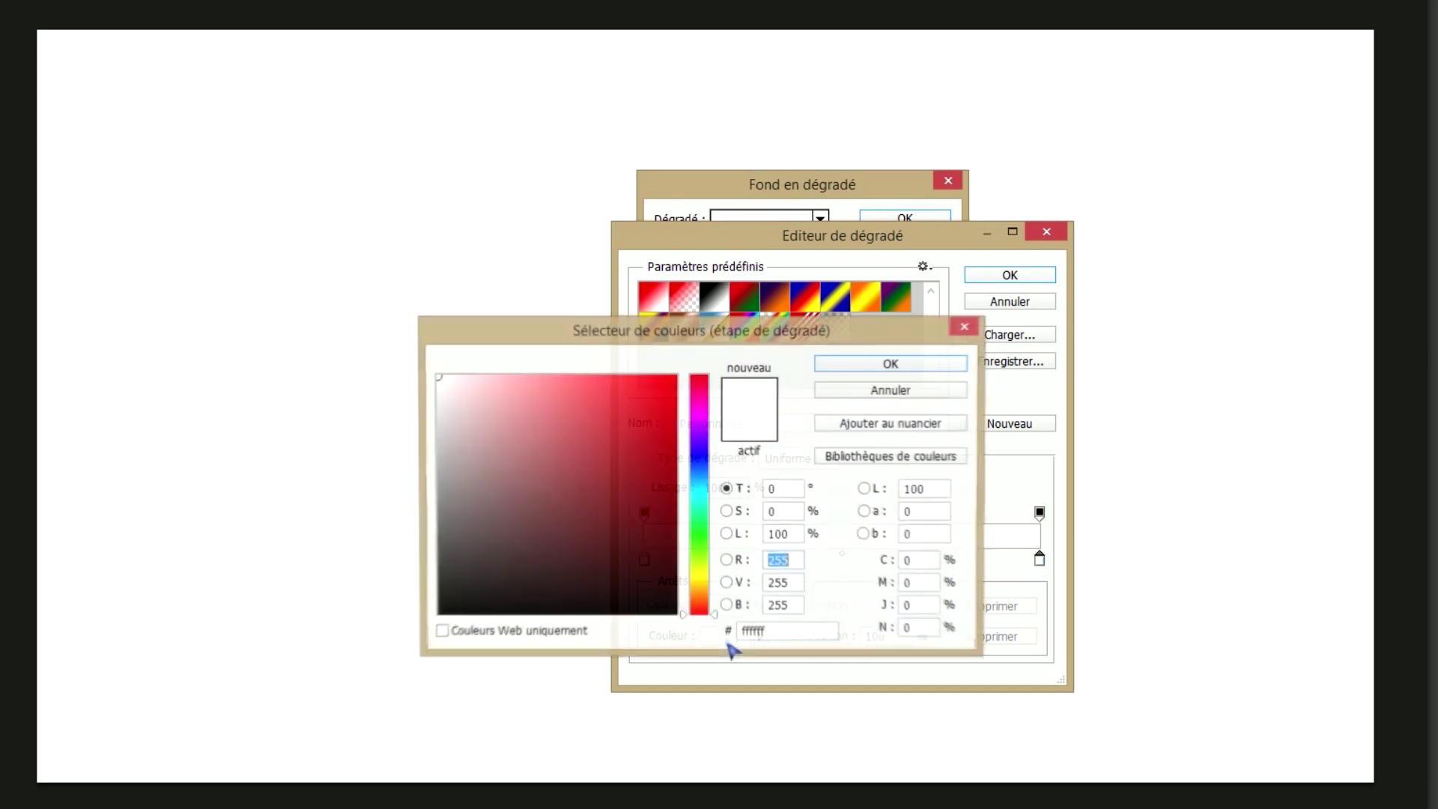
double_click(769, 638)
text(000)
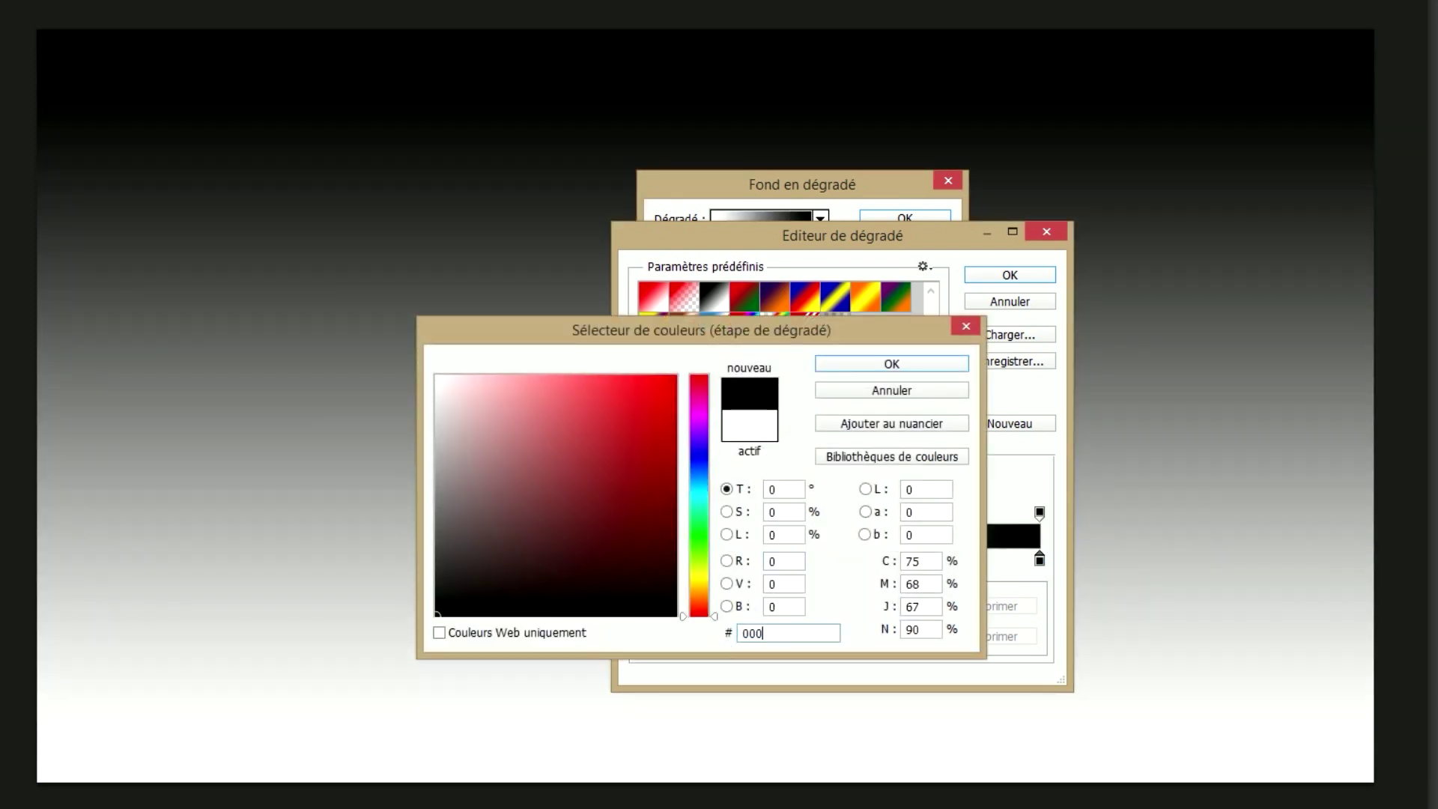
key(Return)
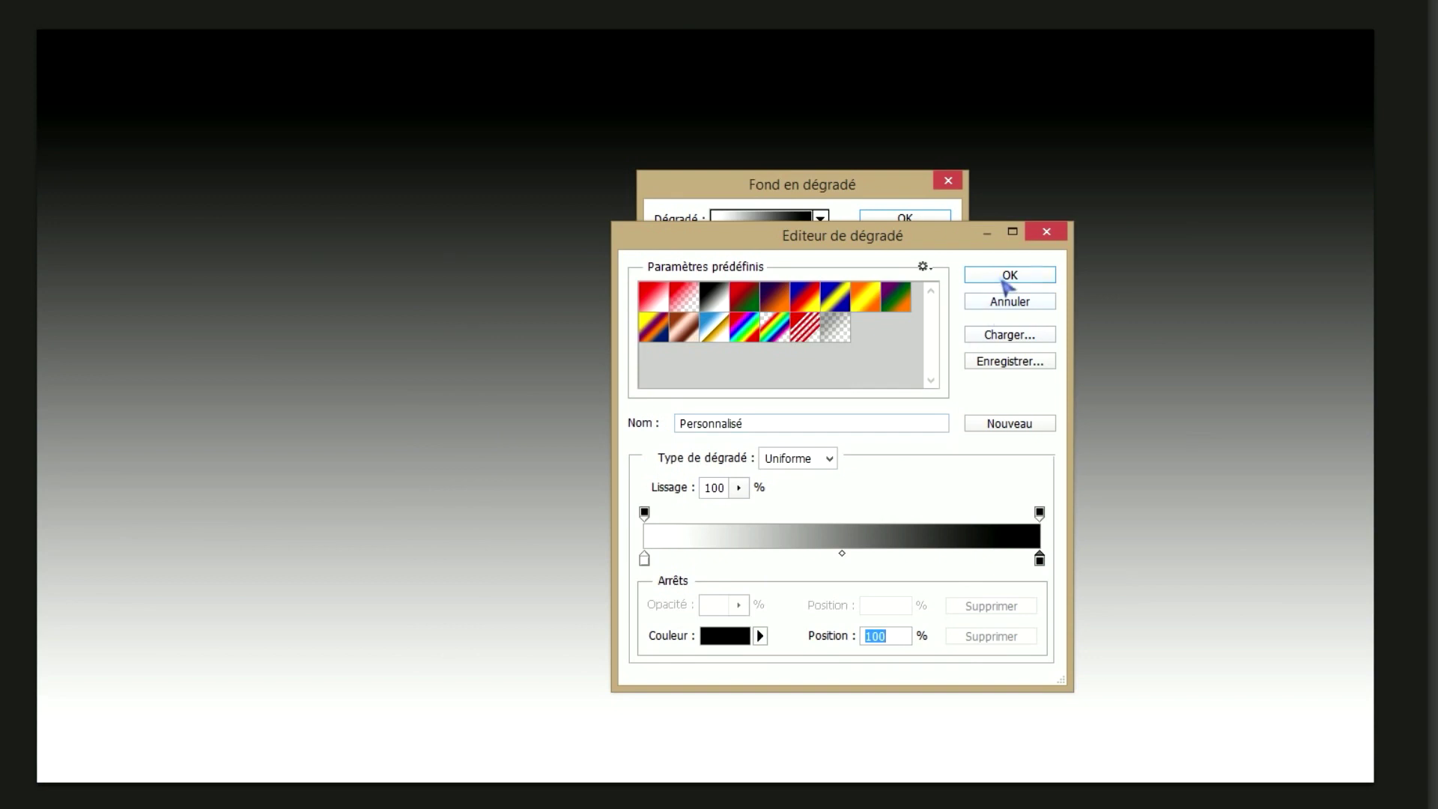
click(1008, 277)
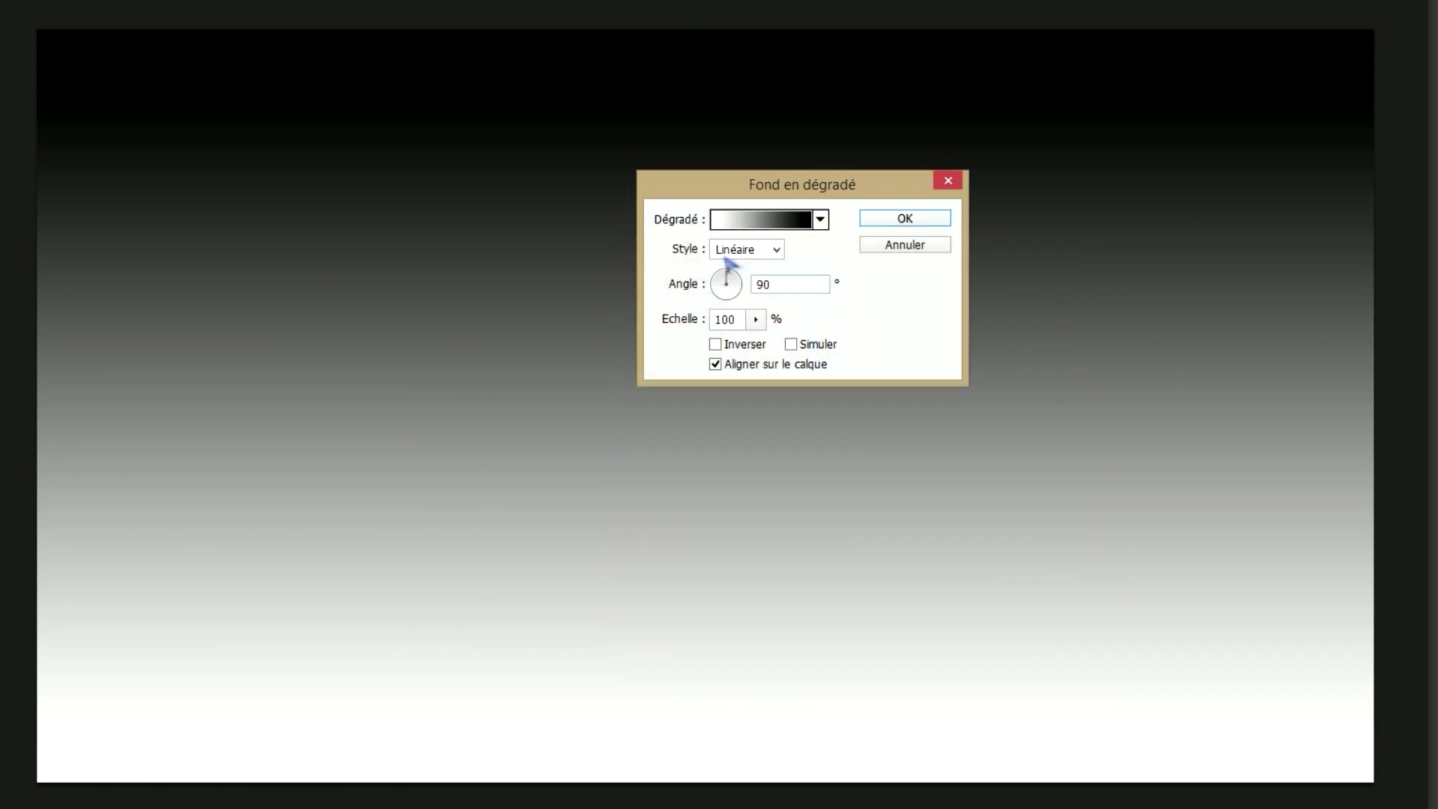
Give the white-to-black gradient fill the Radial style at 20 % scale and apply it
click(776, 251)
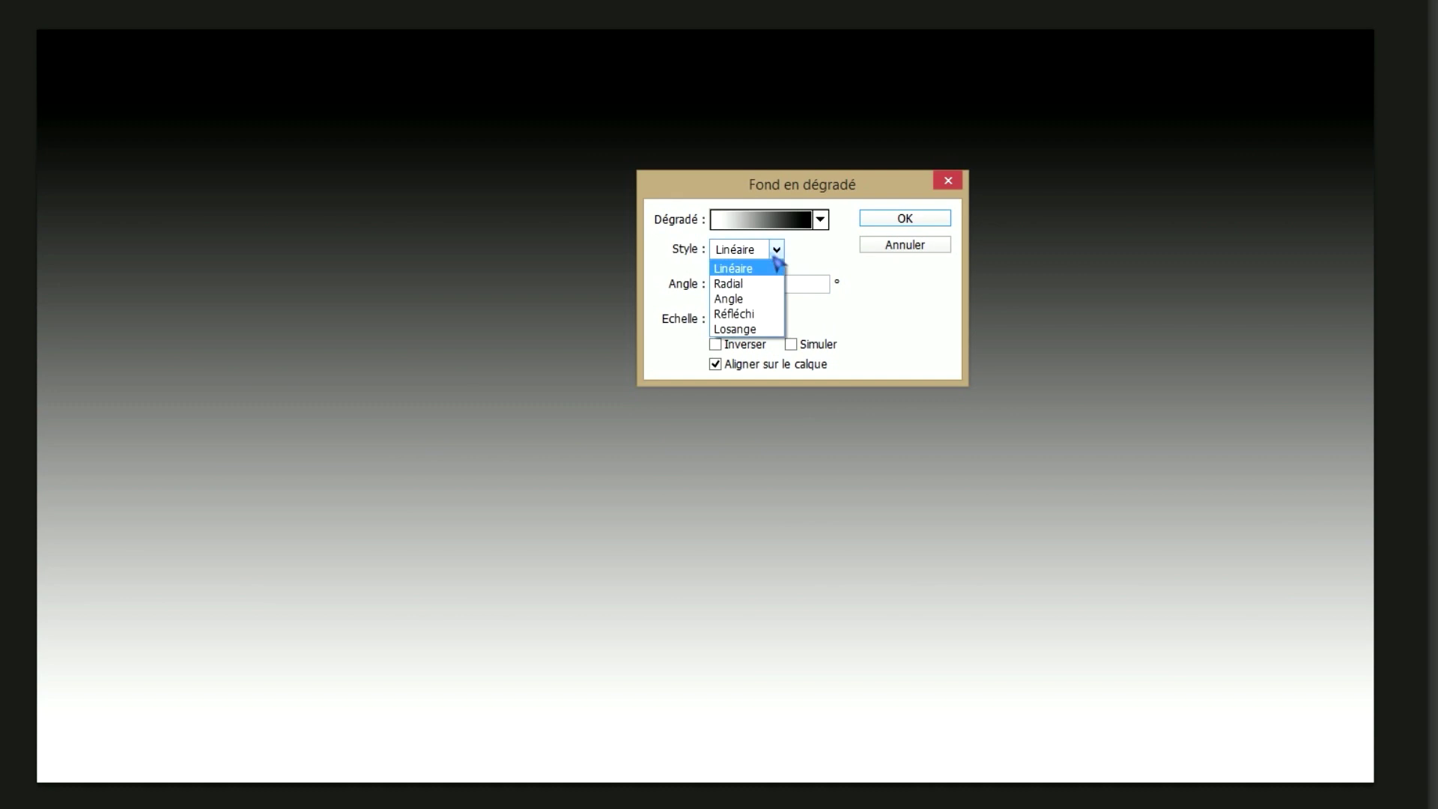
click(738, 284)
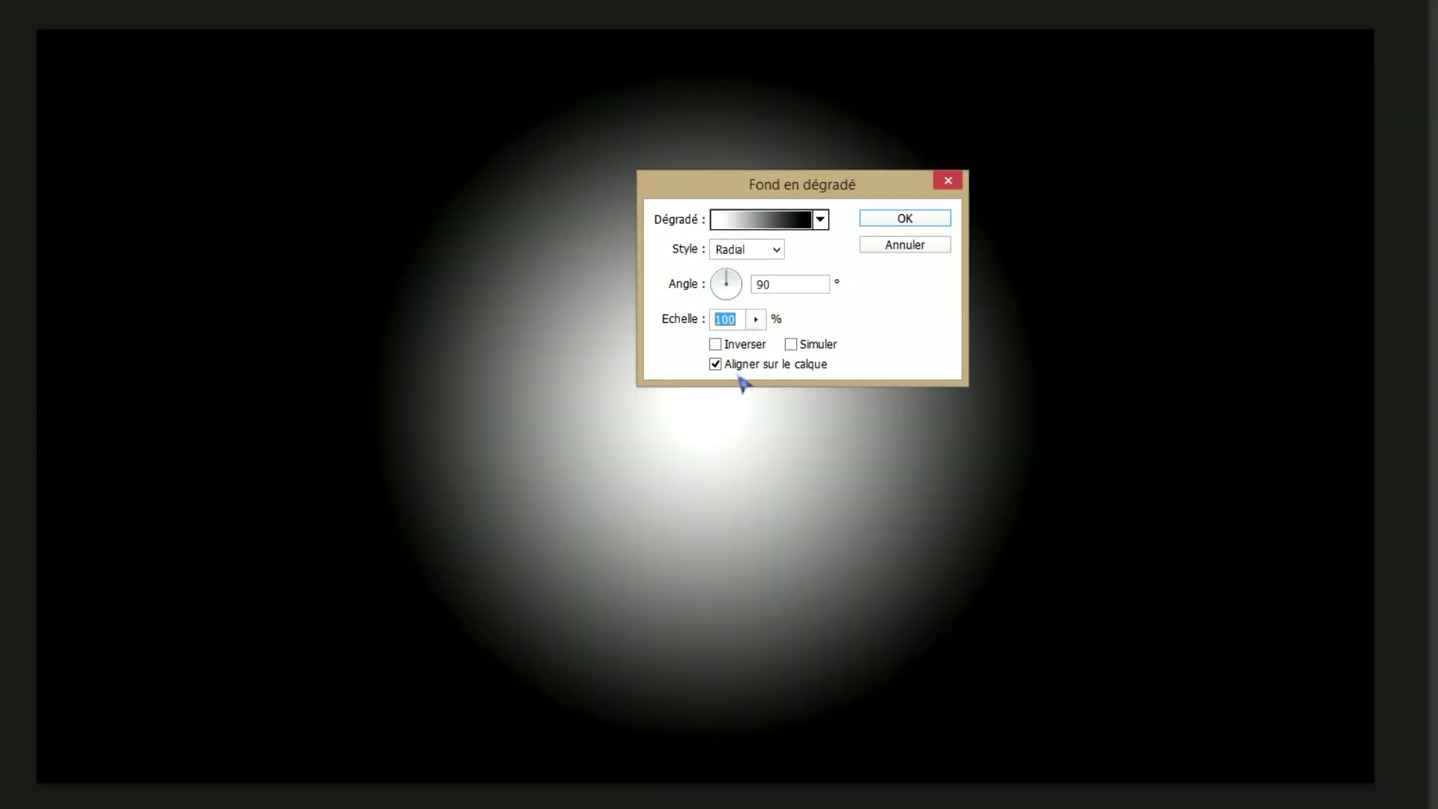
text(20)
key(Return)
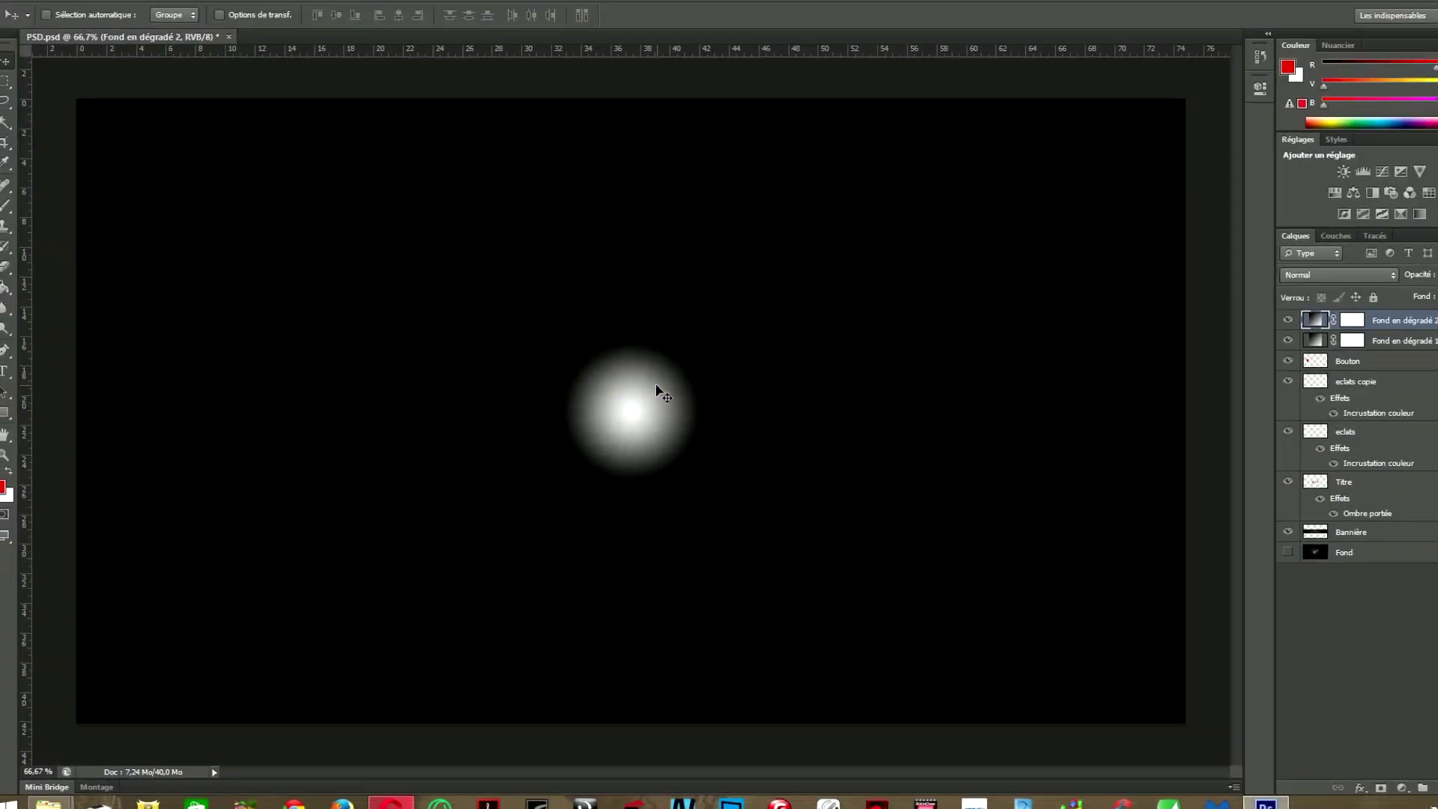
Set the blend mode of the Fond en dégradé 2 layer to Densité couleur -
click(1348, 346)
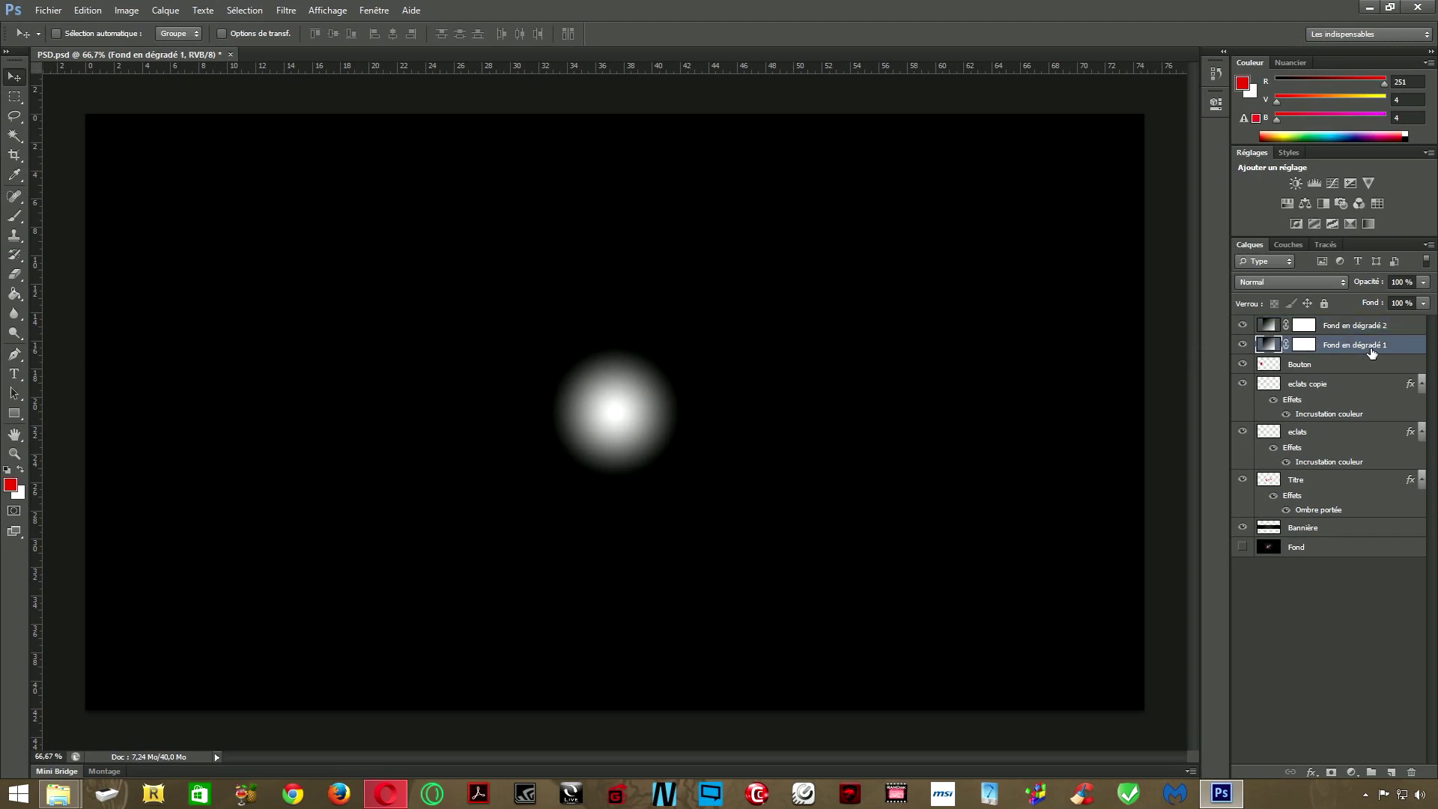
click(1362, 330)
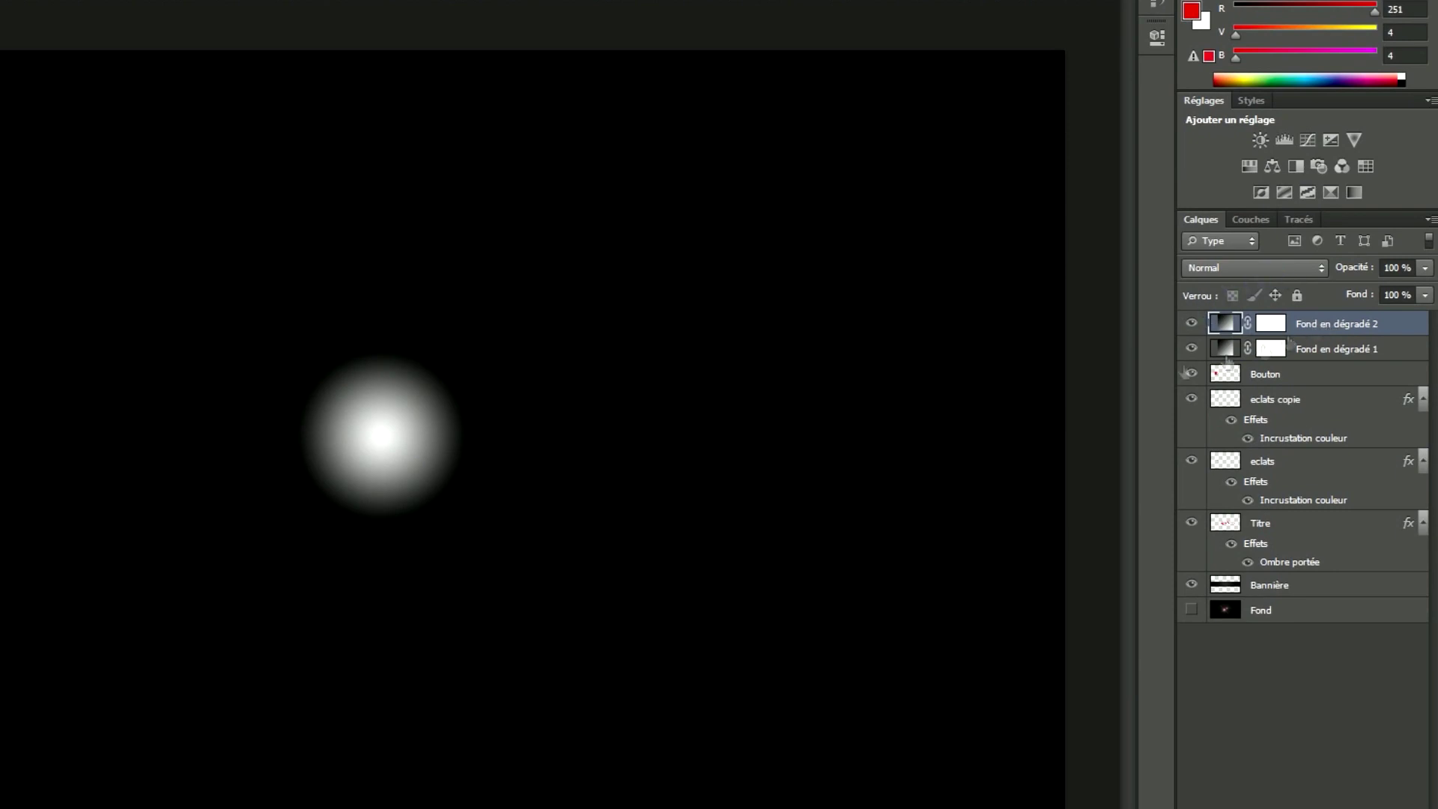
click(1305, 271)
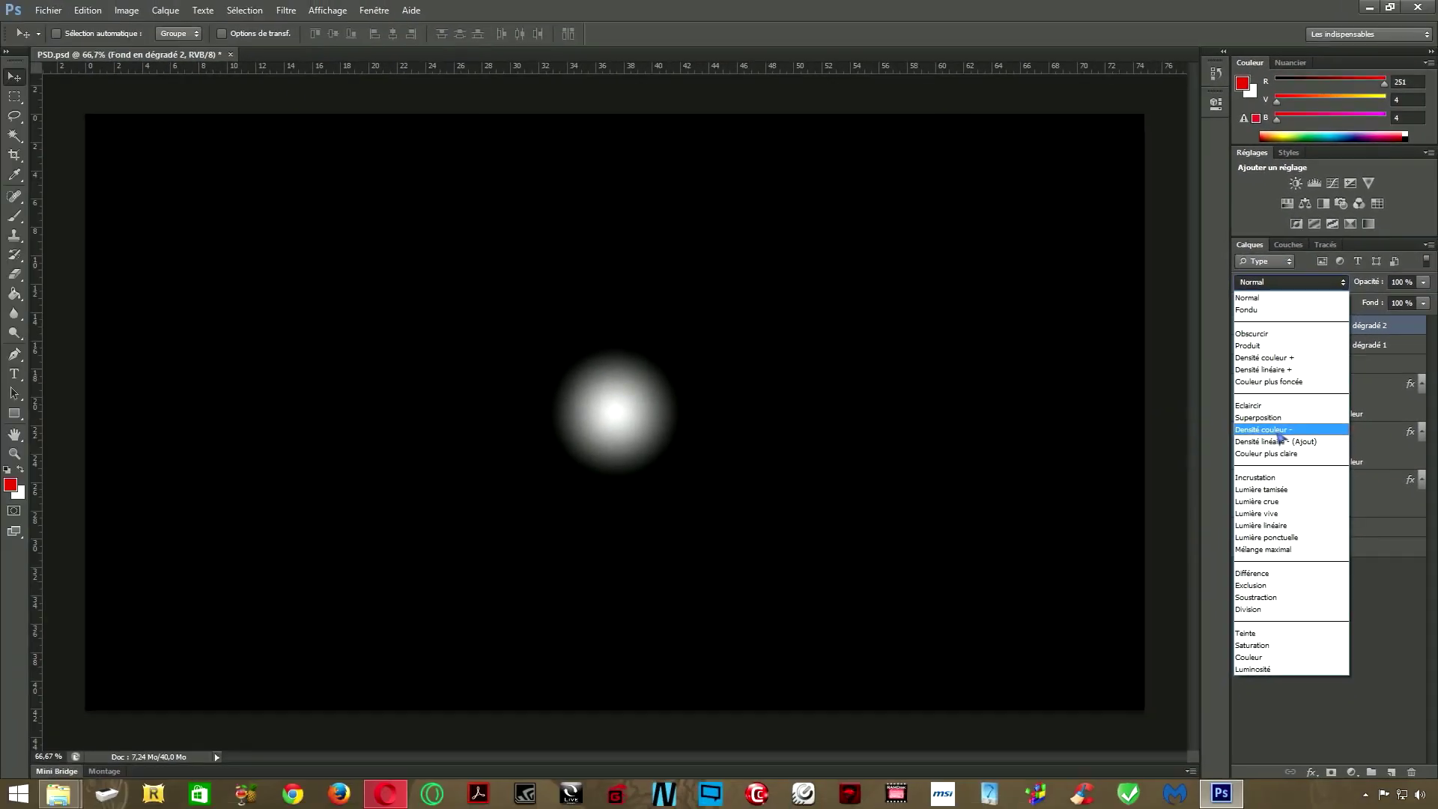
click(1260, 463)
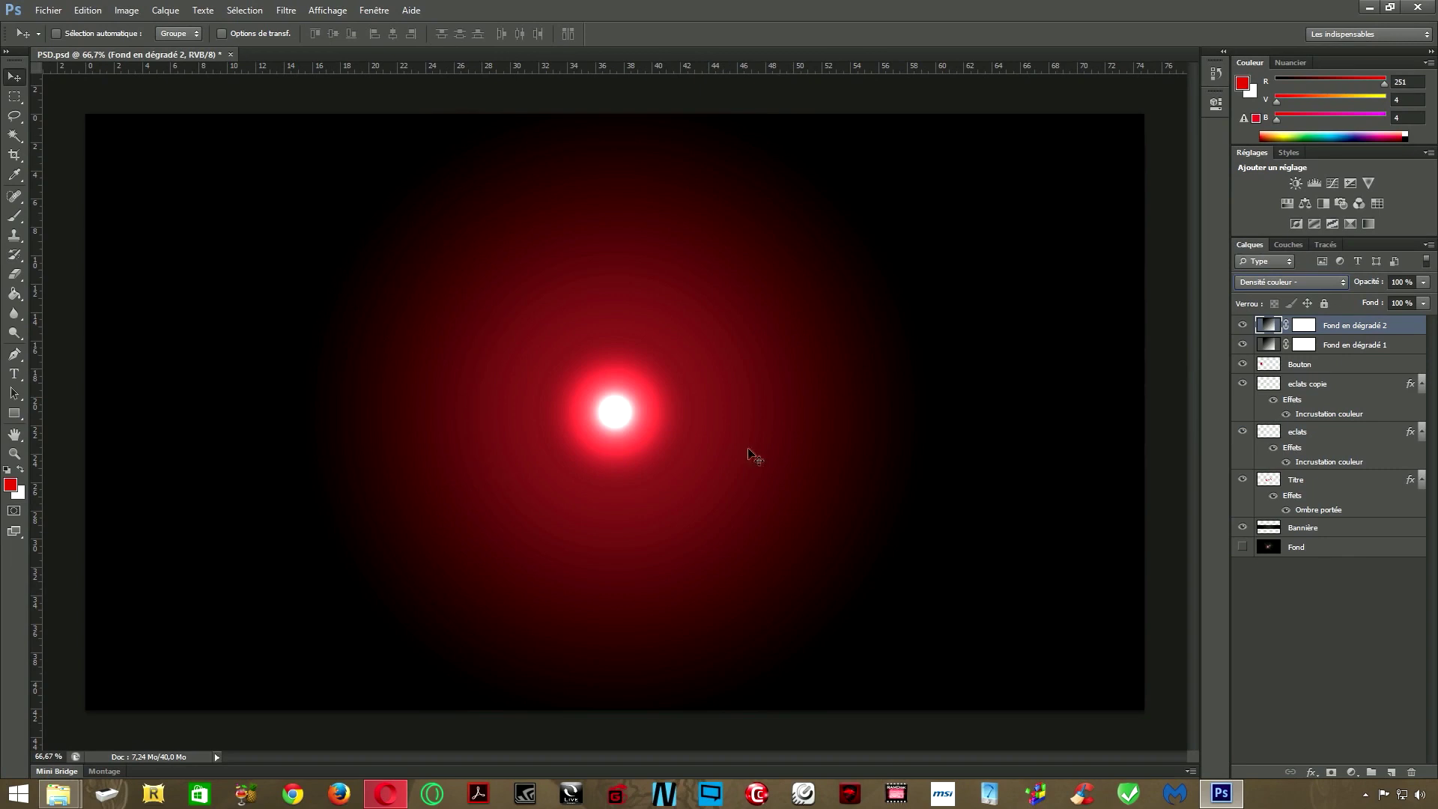
With no layer selected, draw a very thin horizontal ellipse shape about 1212 x 12 px across the glow, using the Ellipse tool
click(1341, 347)
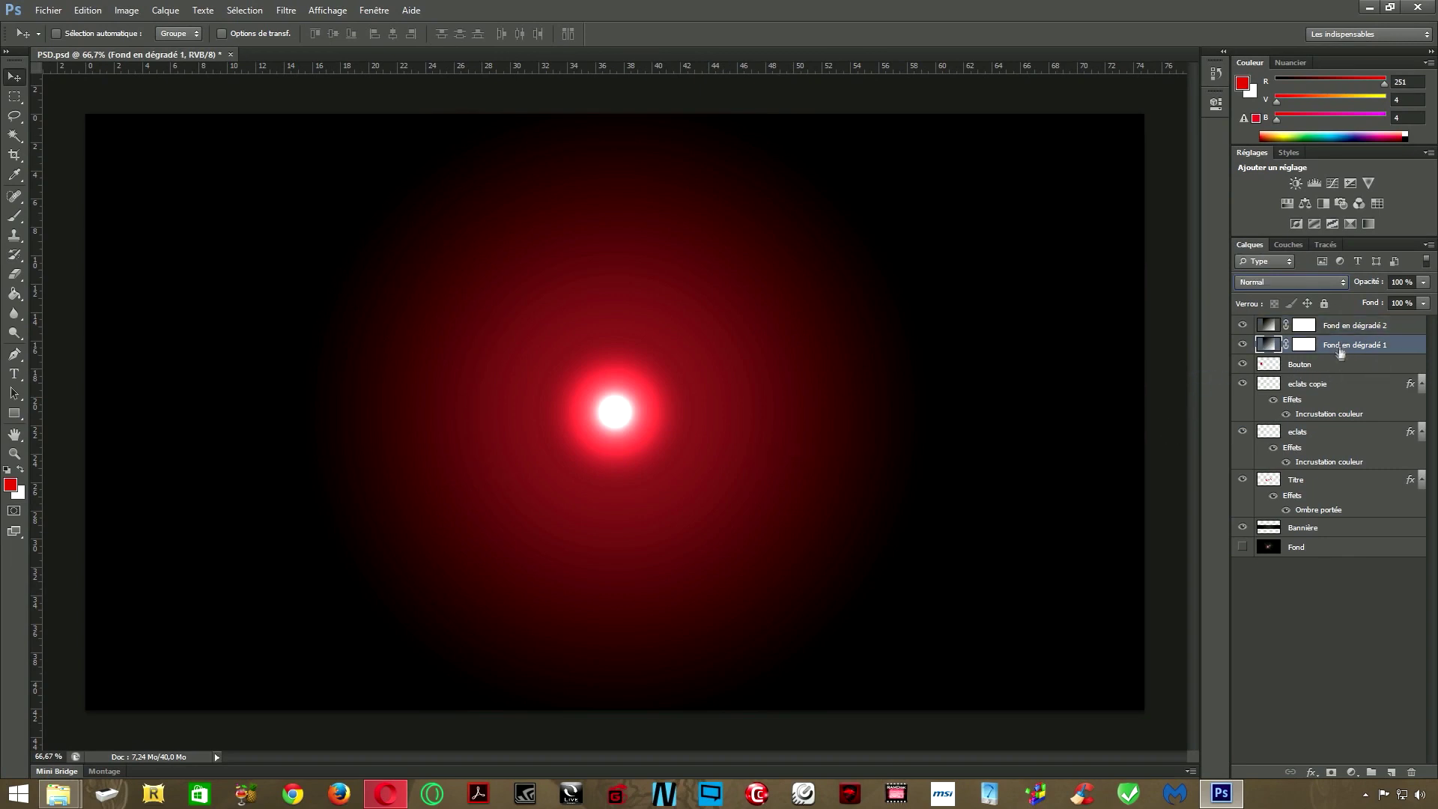
drag(1365, 352, 1357, 434)
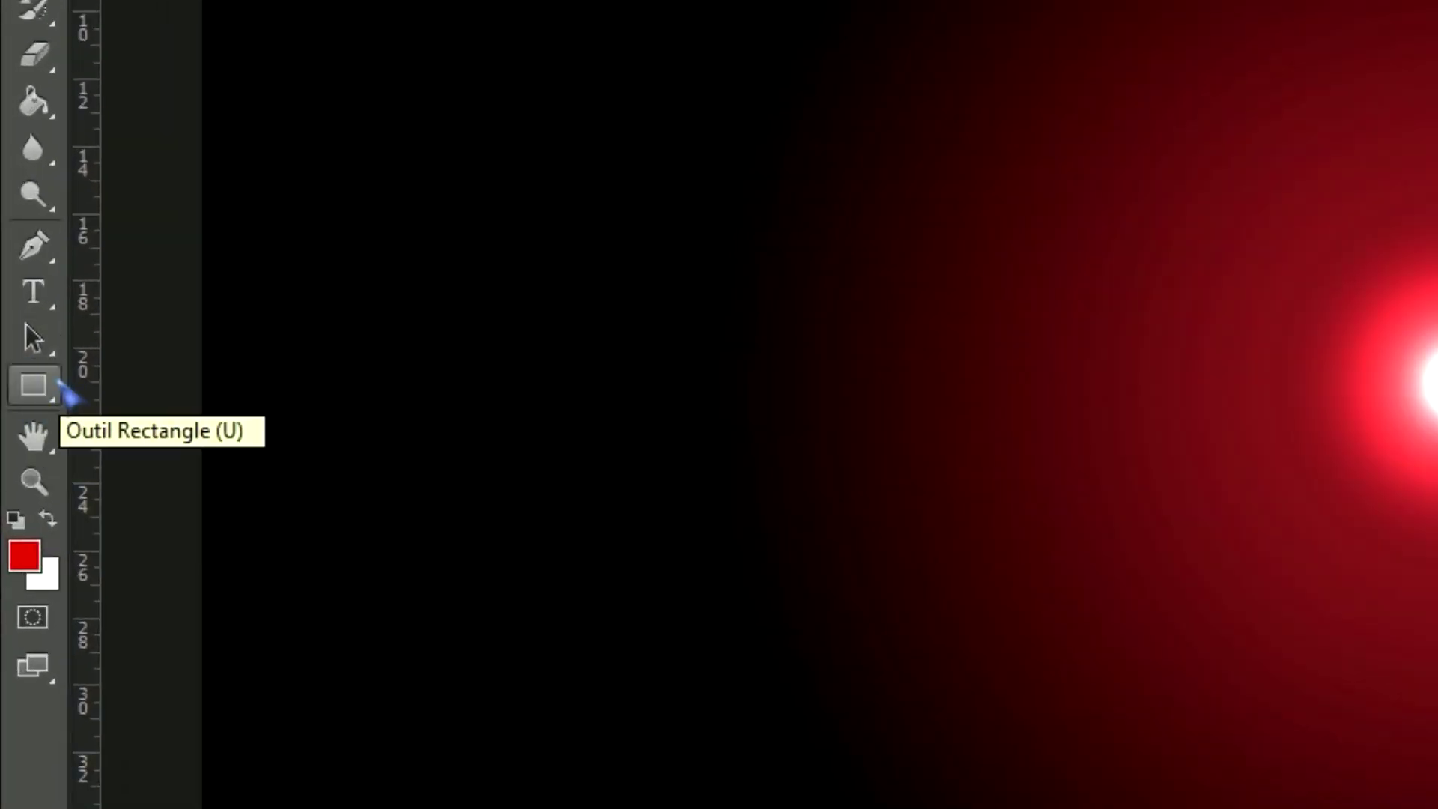
click(36, 389)
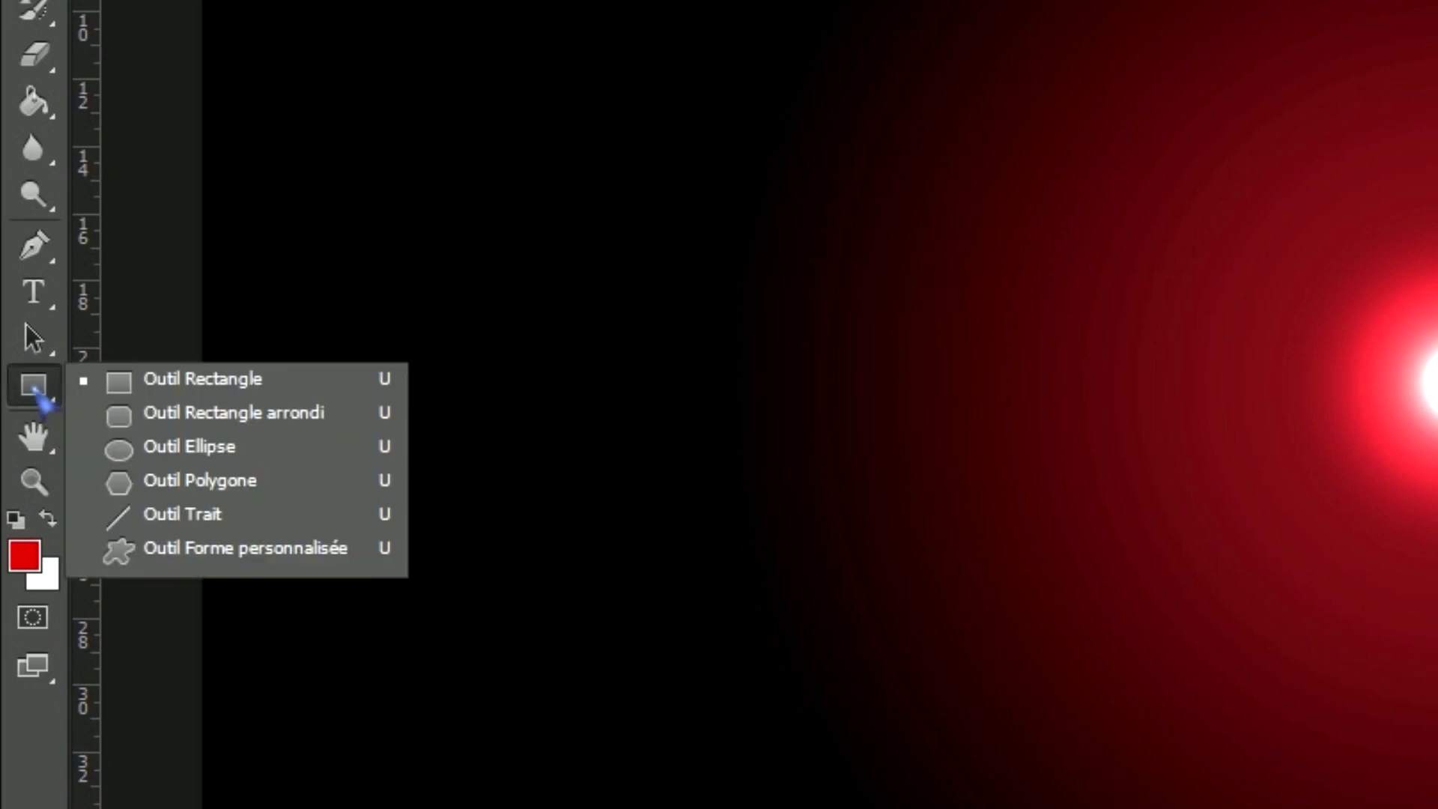
click(181, 453)
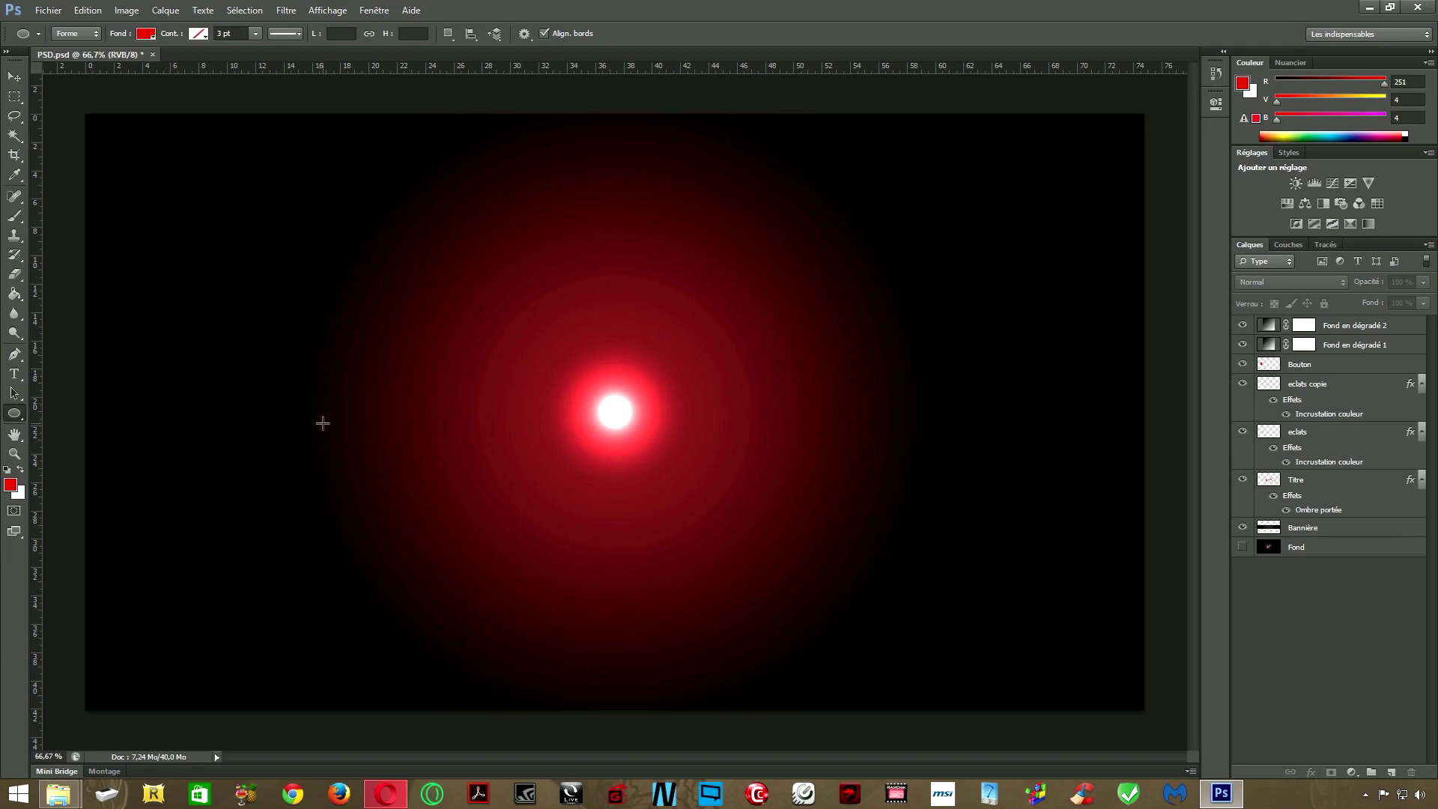
drag(318, 423, 921, 427)
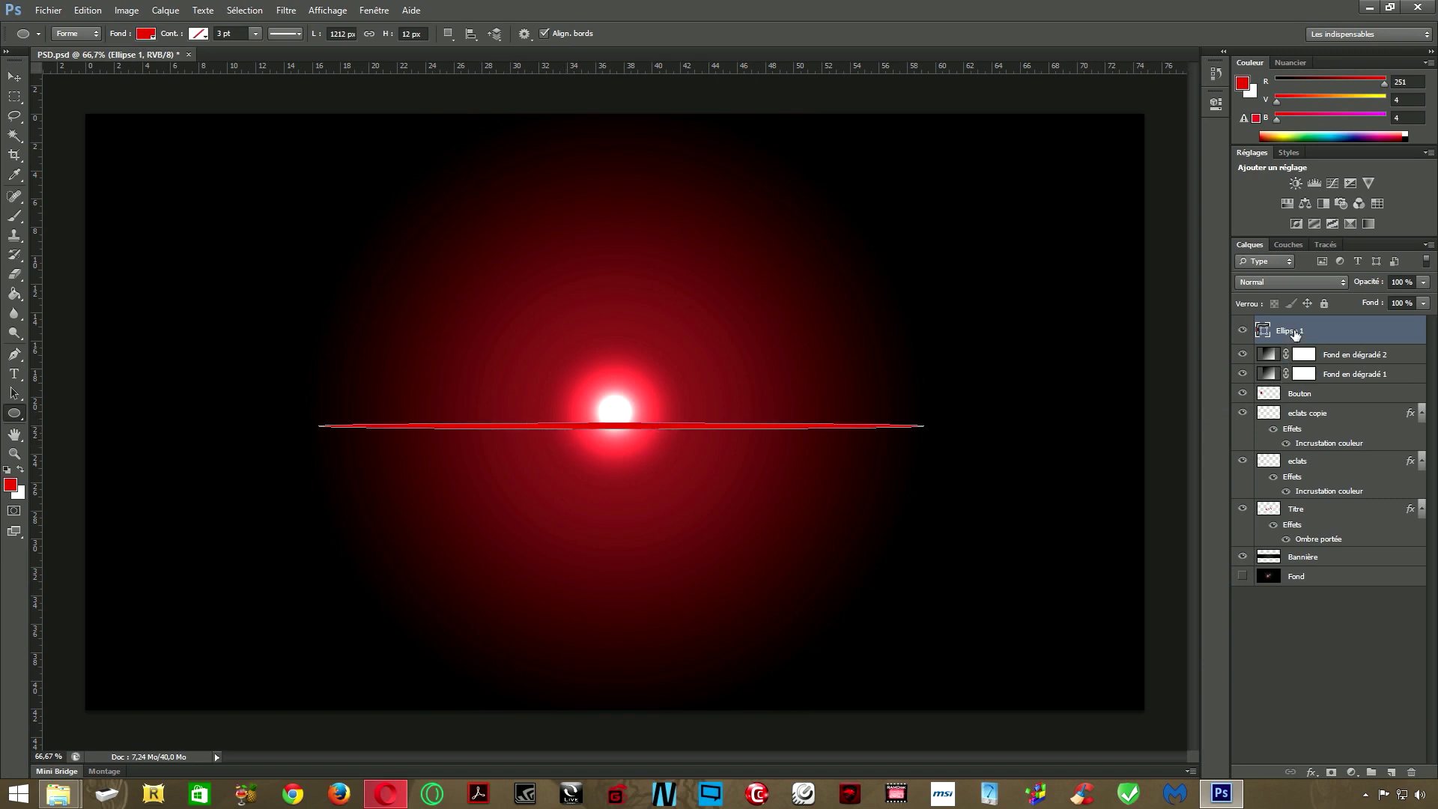
Change the ellipse shape's fill colour to white
click(145, 35)
click(76, 105)
click(387, 299)
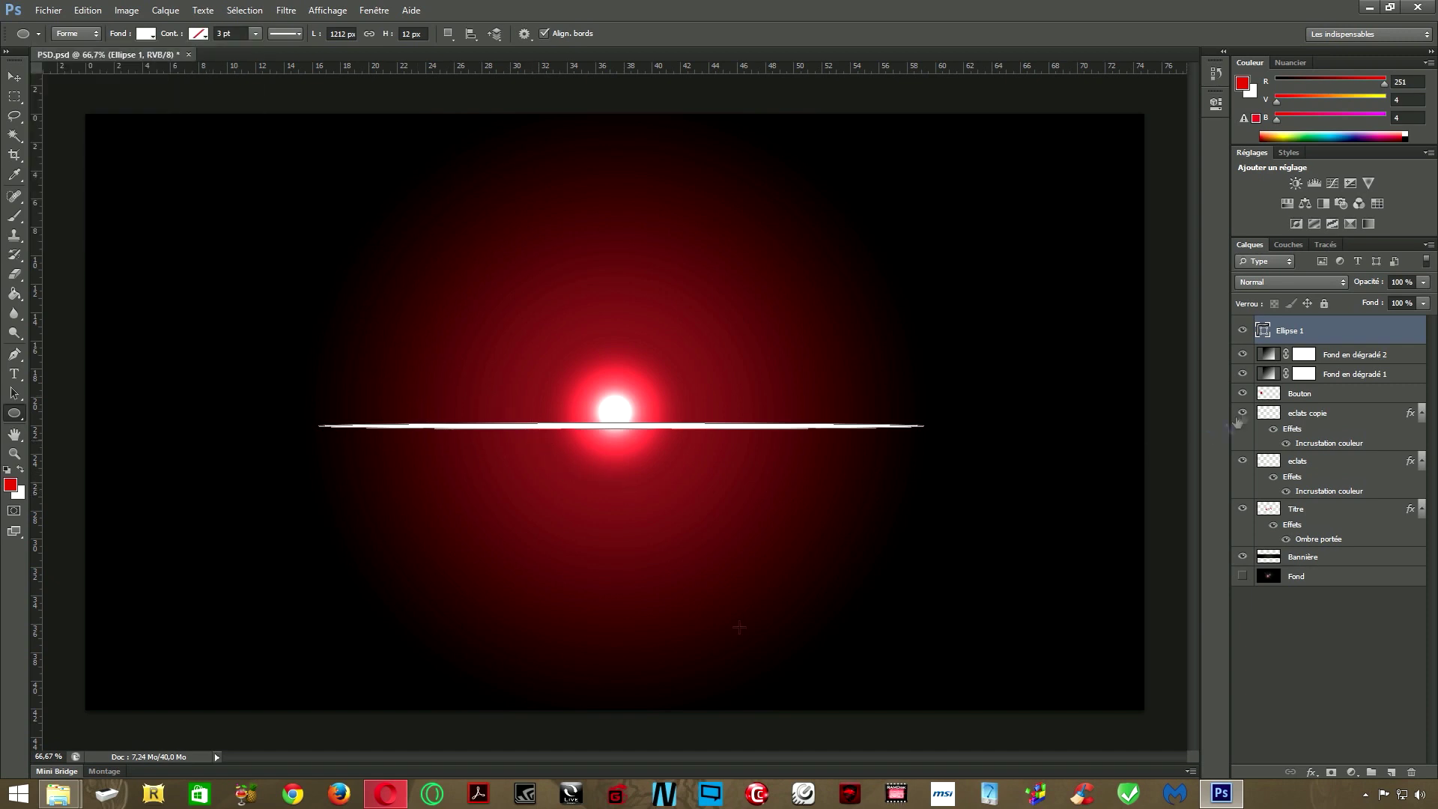
Select the whole canvas, centre the ellipse on it vertically and horizontally, and clear the selection
click(14, 97)
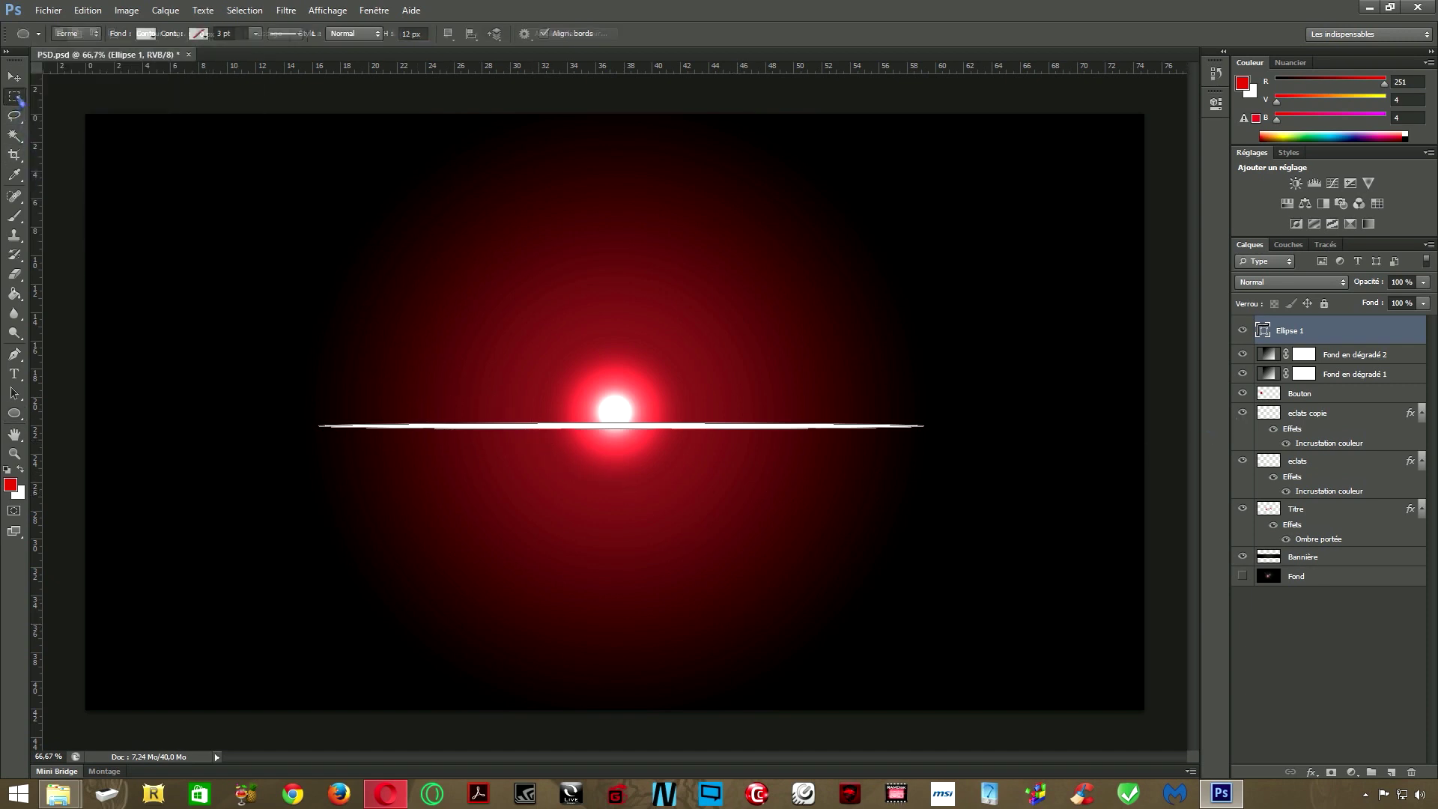
drag(85, 114, 1202, 720)
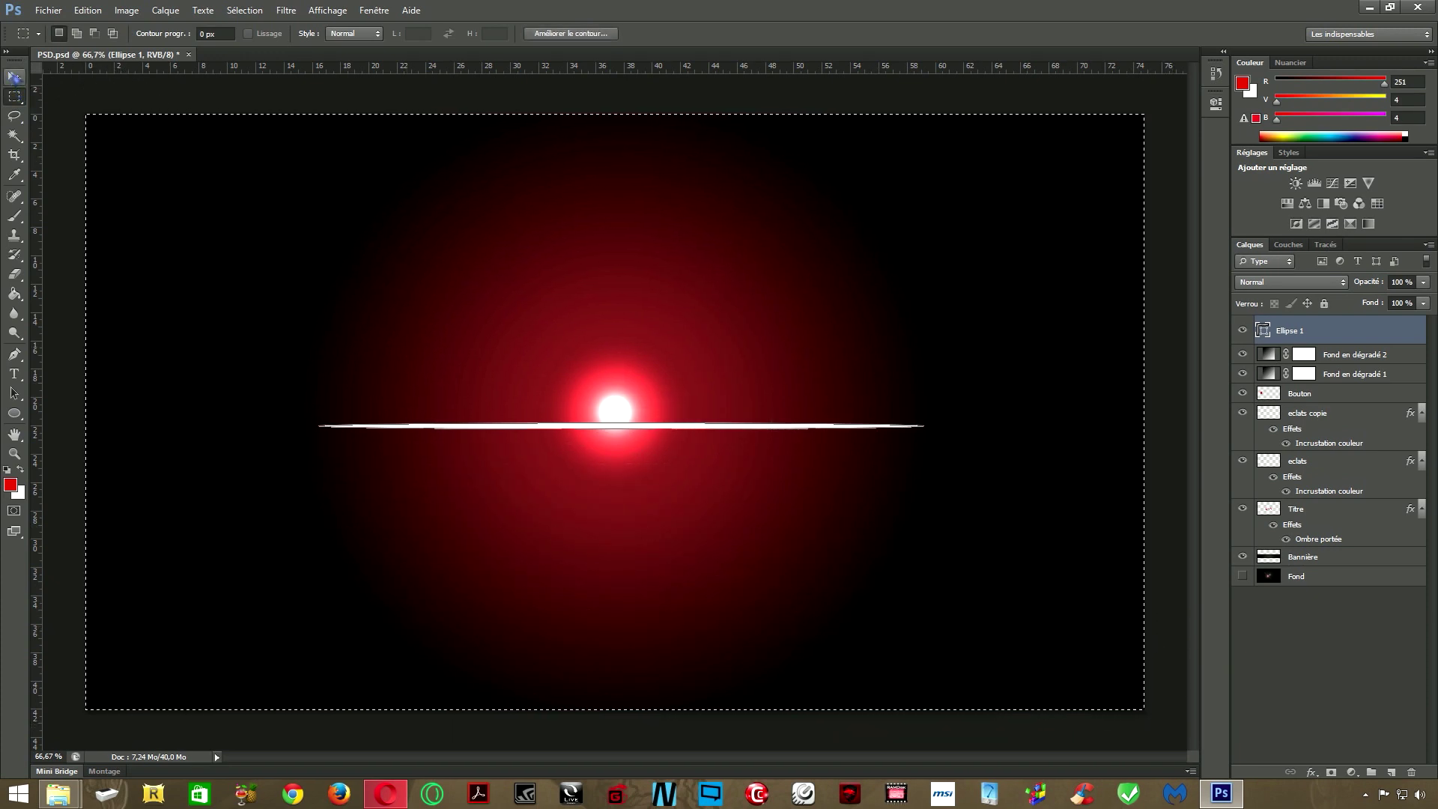
click(14, 77)
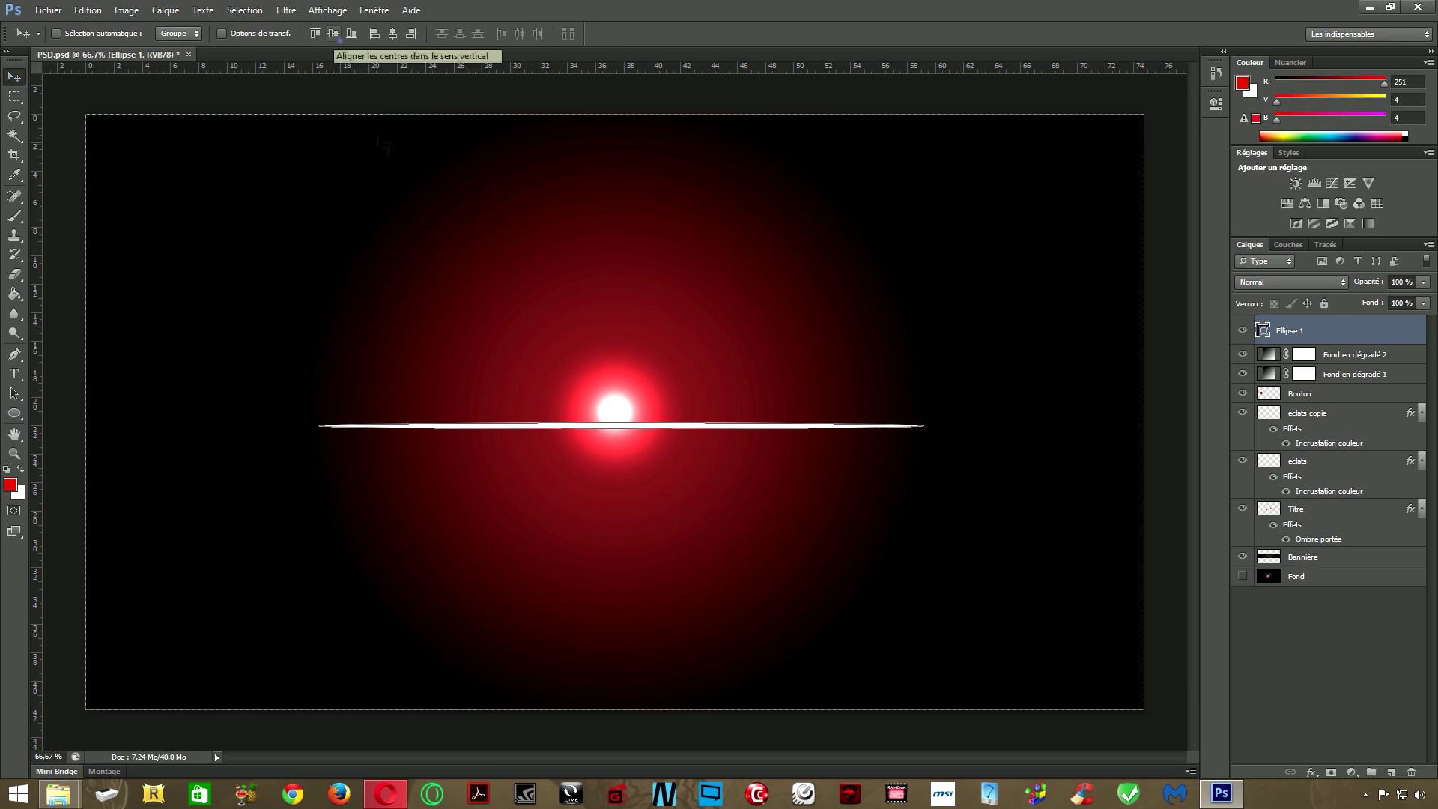
click(333, 33)
click(393, 35)
key(ctrl+d)
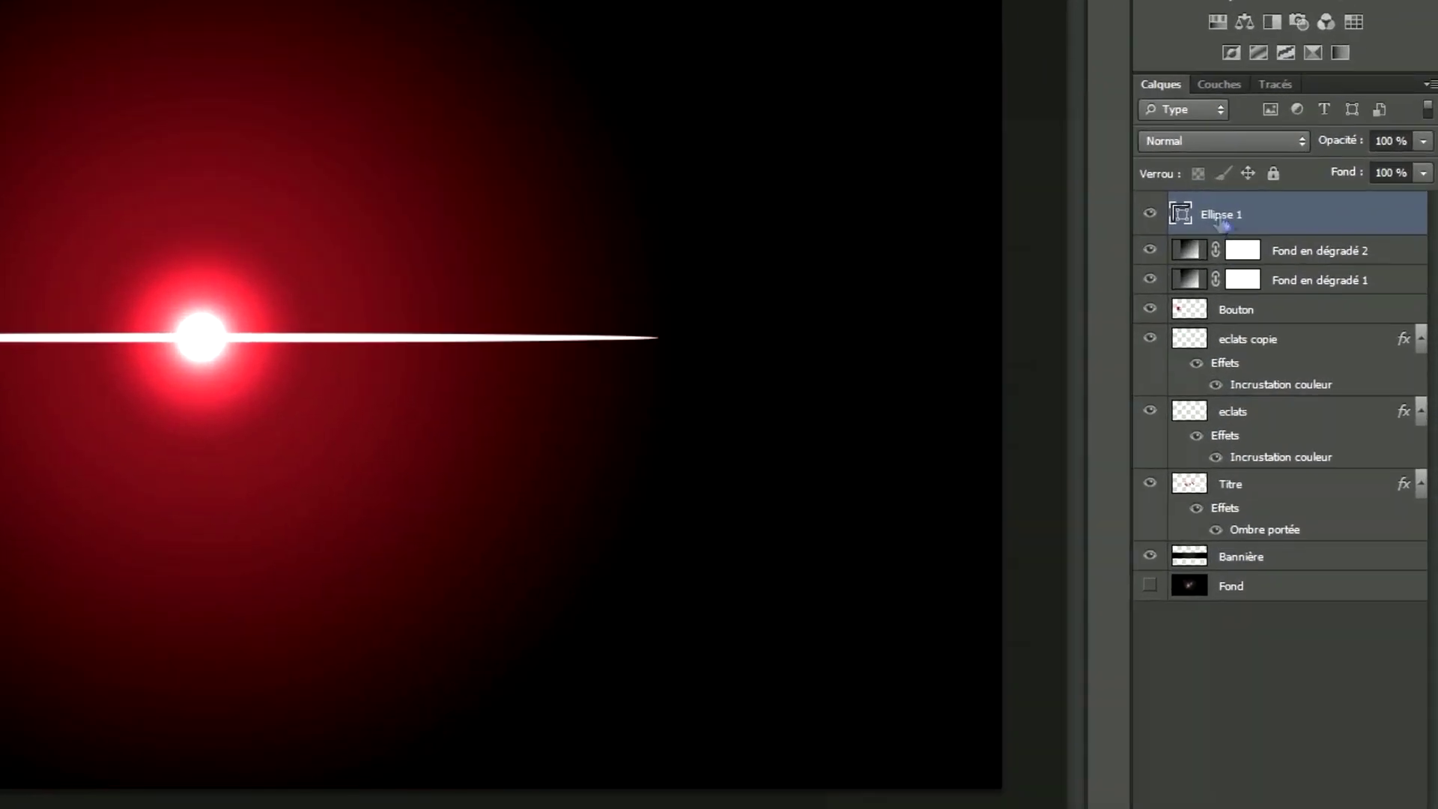
Add a black 3 px Contour layer style, positioned outside, to the Ellipse 1 layer
right_click(1288, 335)
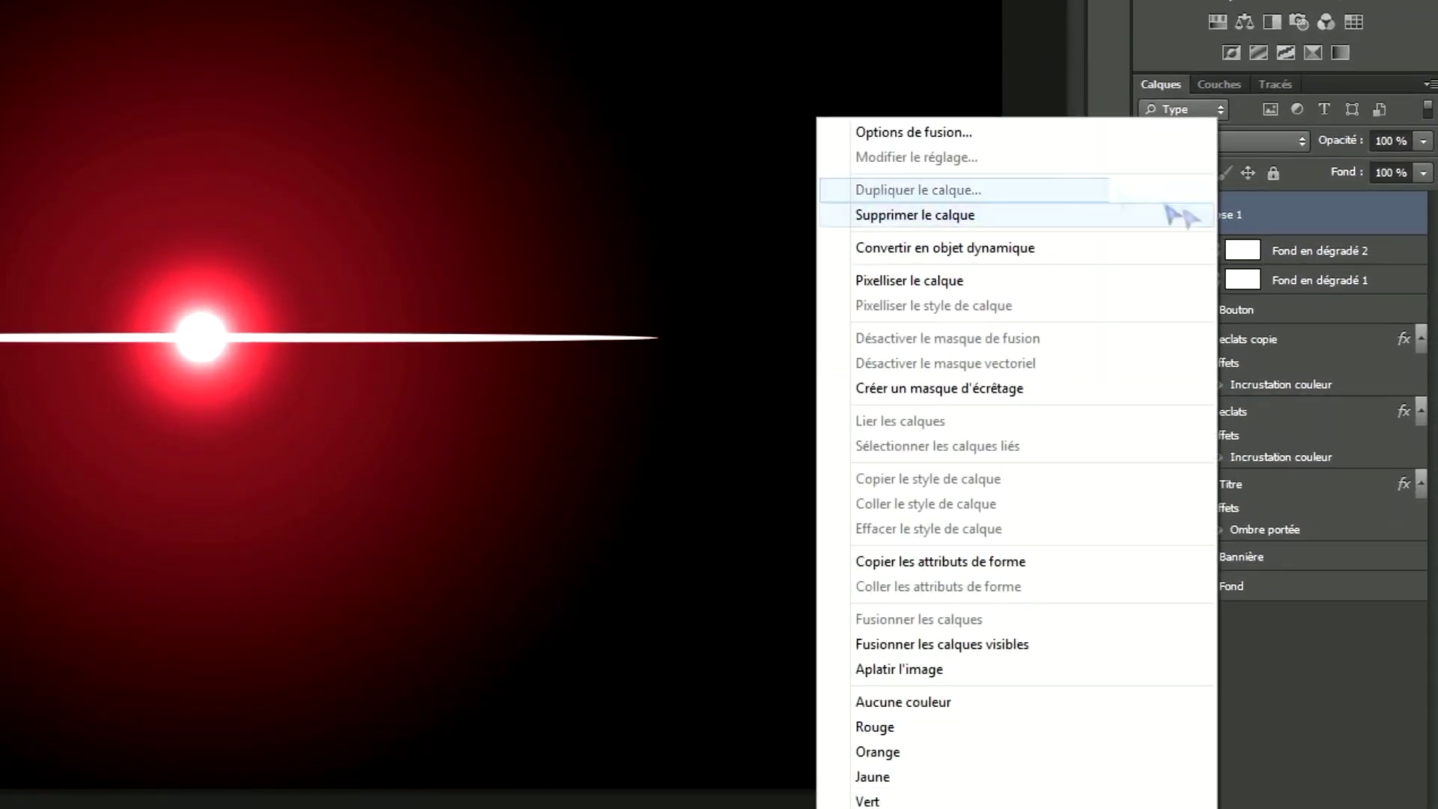
click(913, 133)
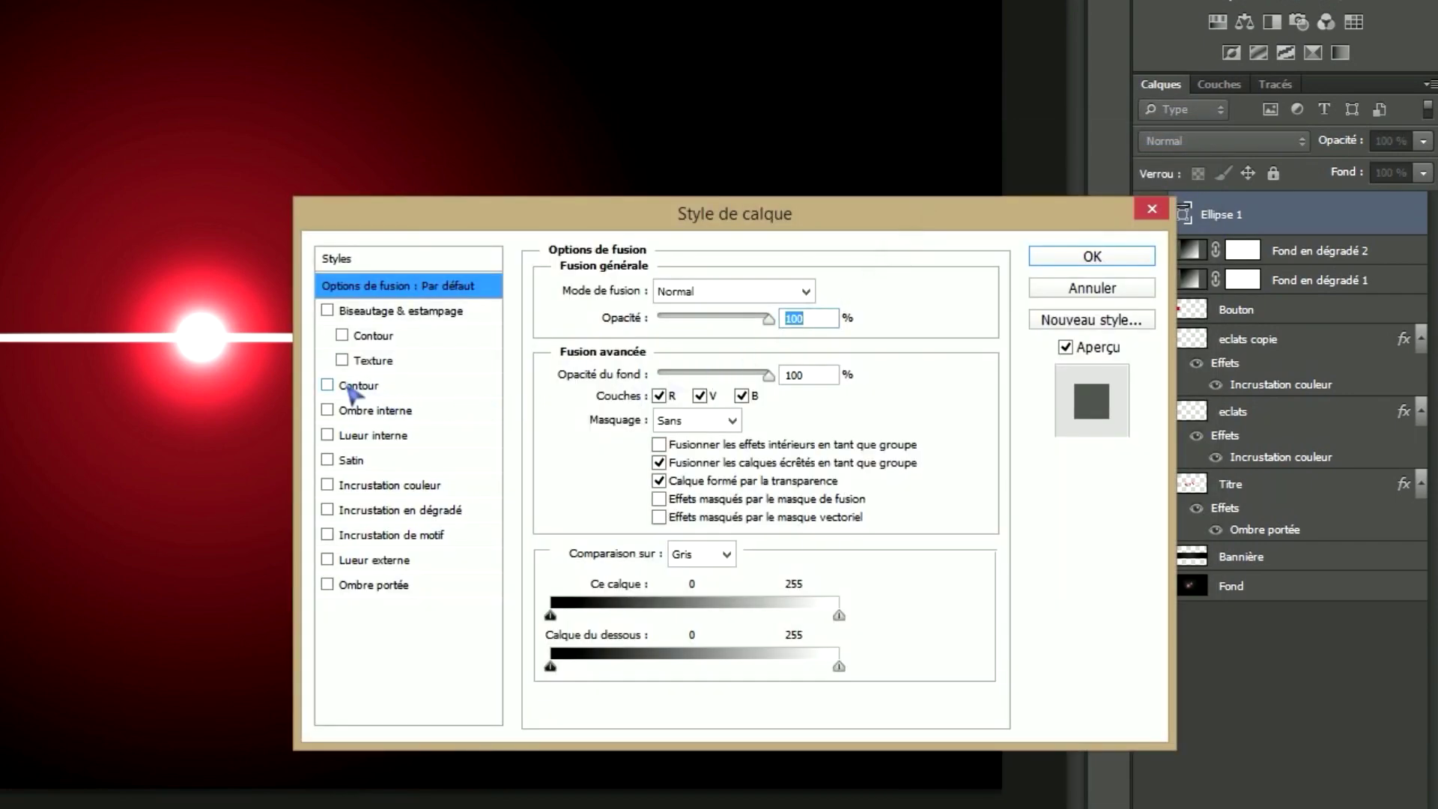
click(354, 388)
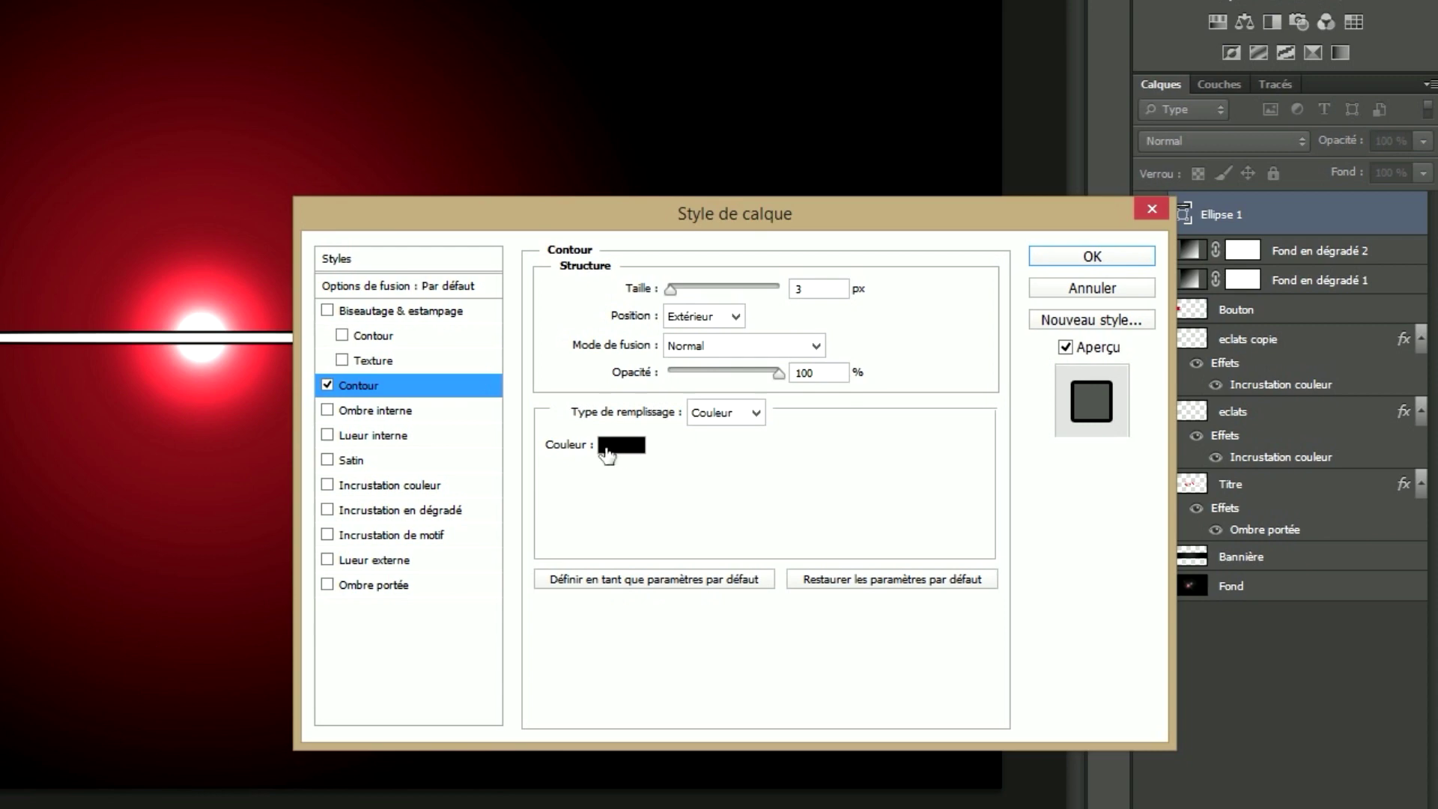
click(805, 289)
key(Return)
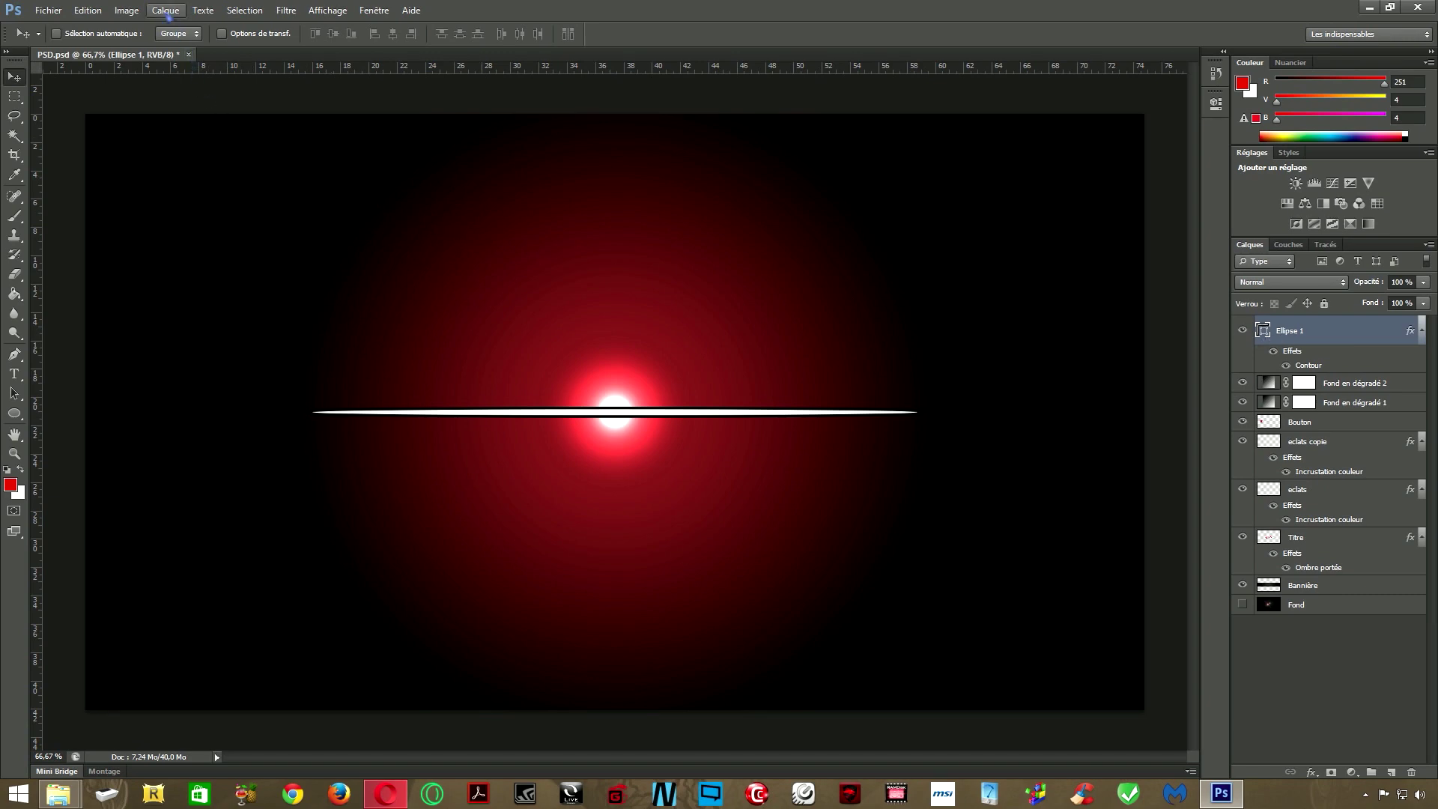
Convert the ellipse's Contour layer style into a separate layer
click(165, 10)
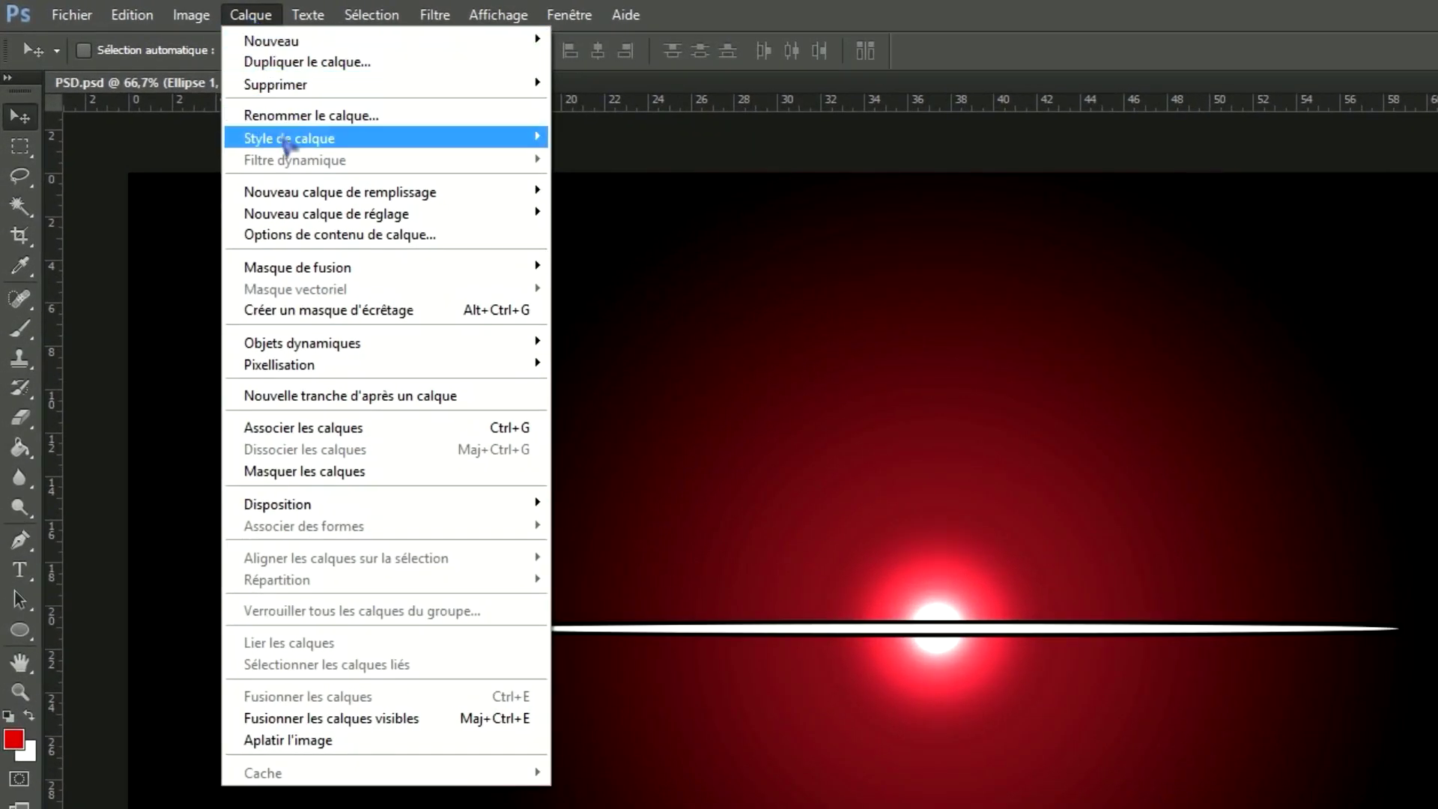
mouse_move(287, 146)
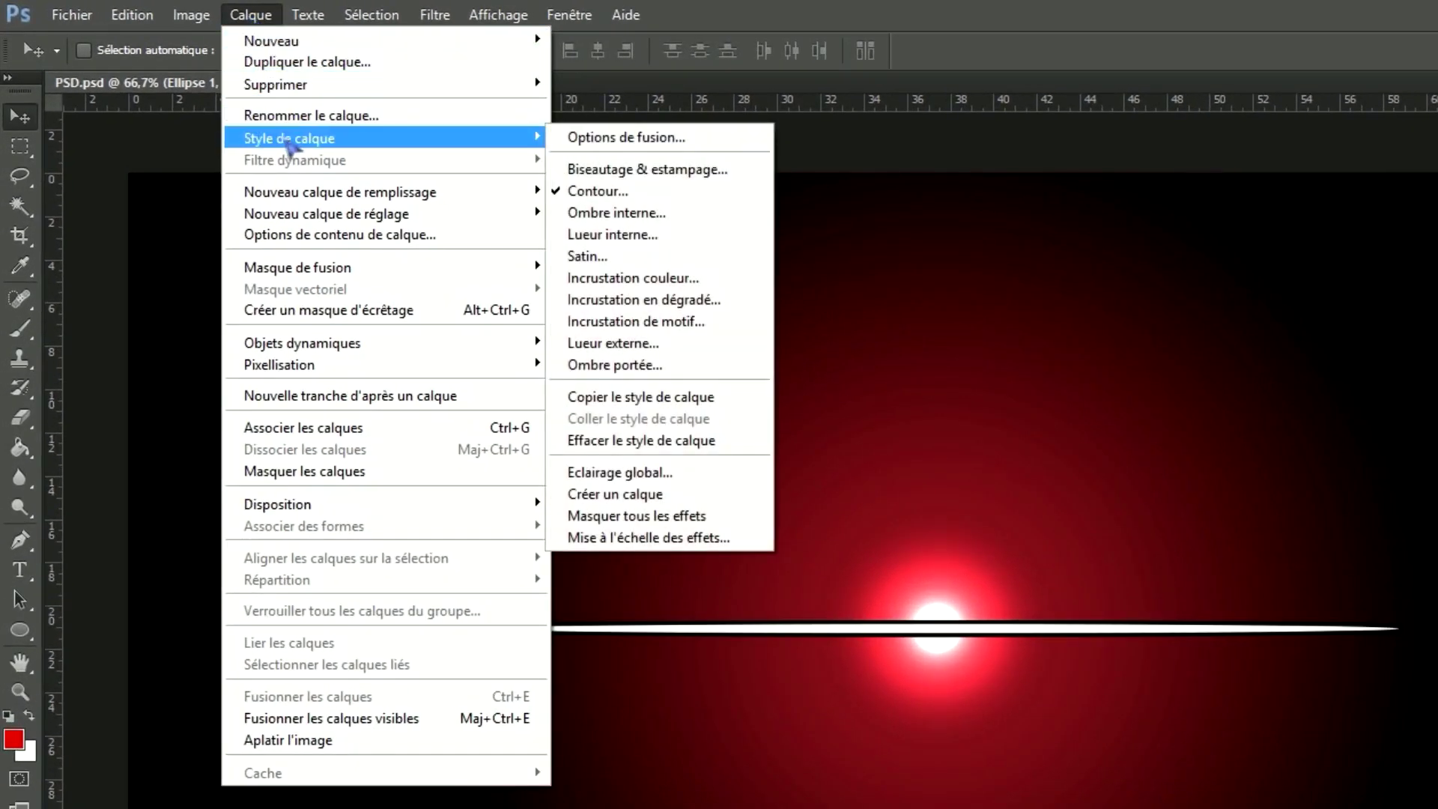
click(640, 496)
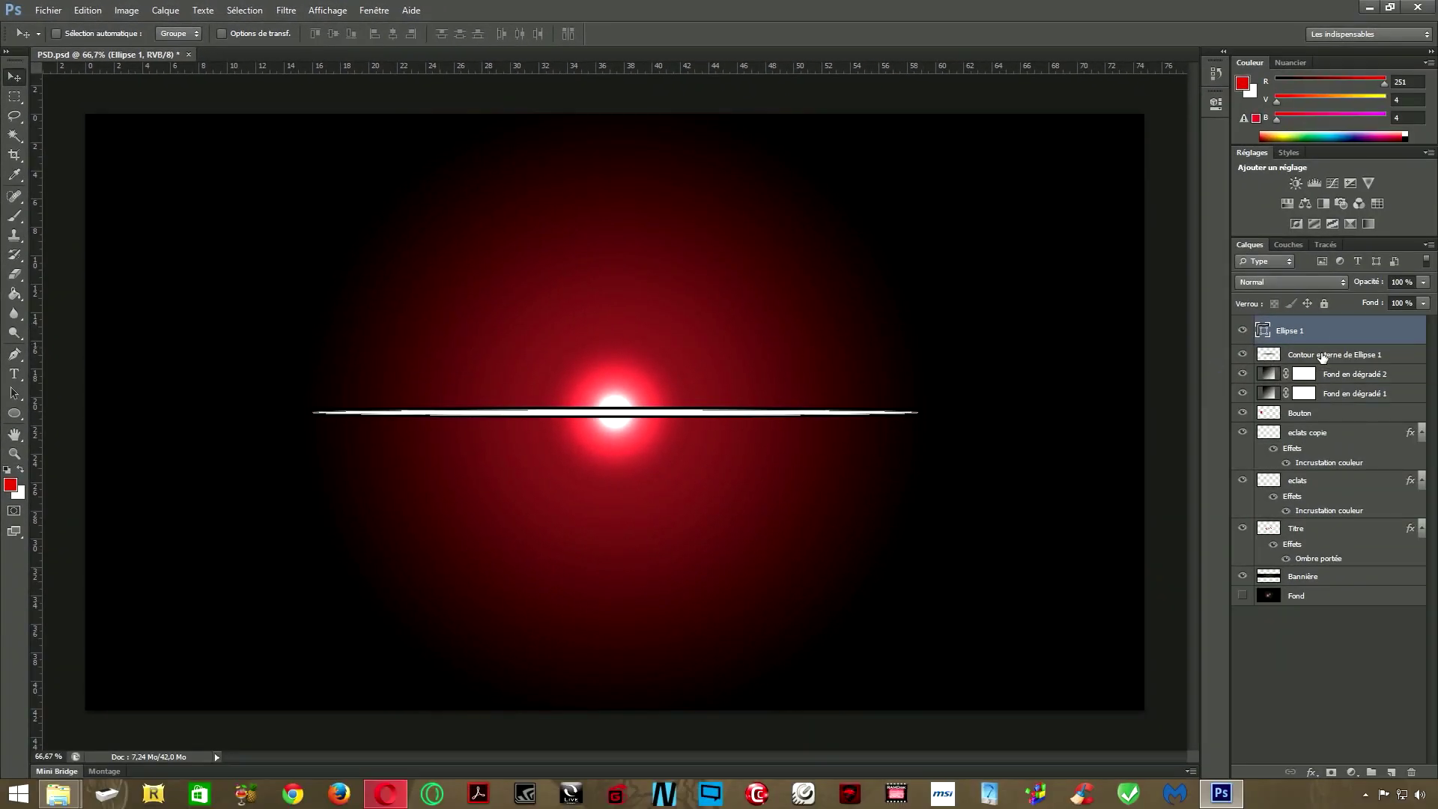
Apply a Gaussian blur with a 5.0 pixel radius to the Contour externe de Ellipse 1 layer
click(1308, 356)
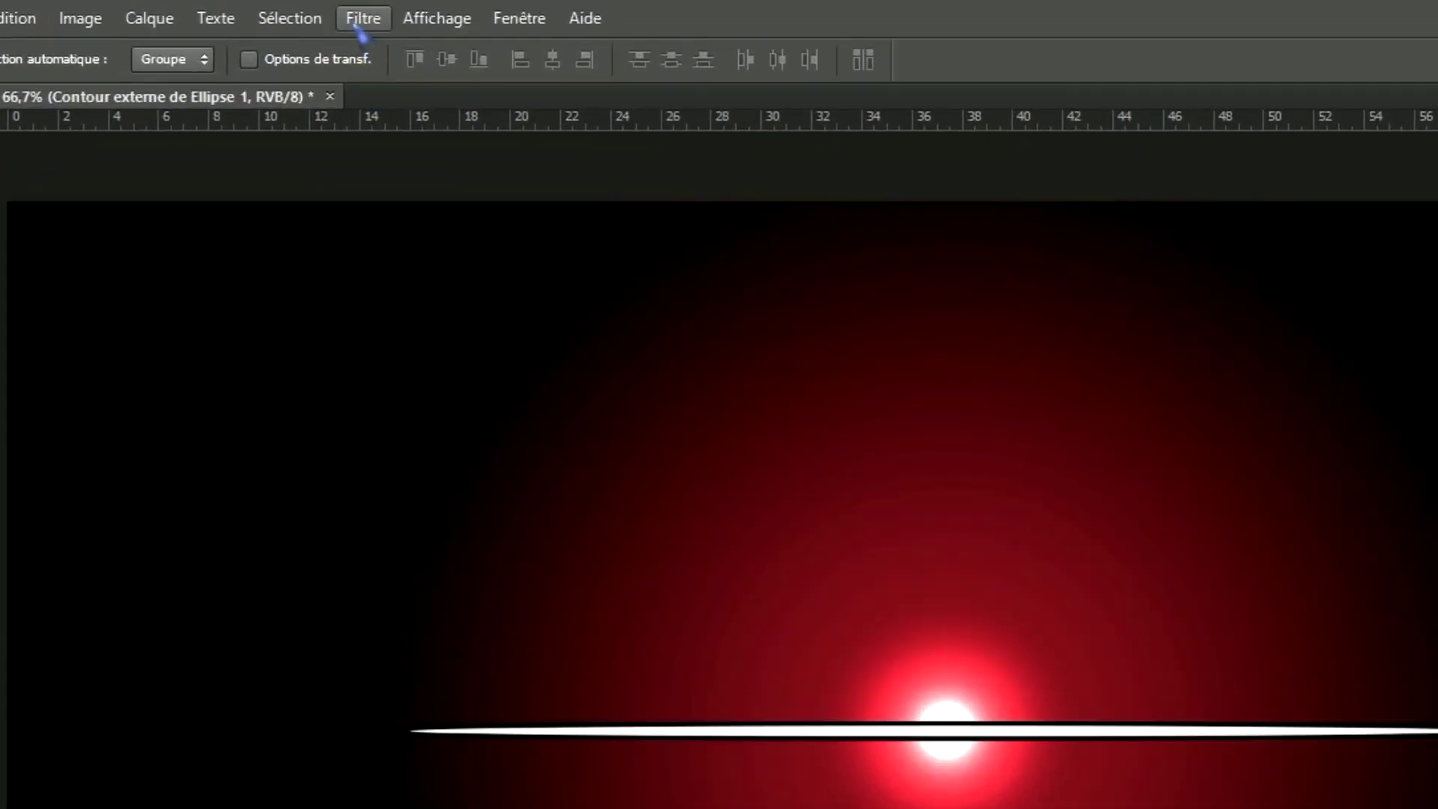
click(286, 11)
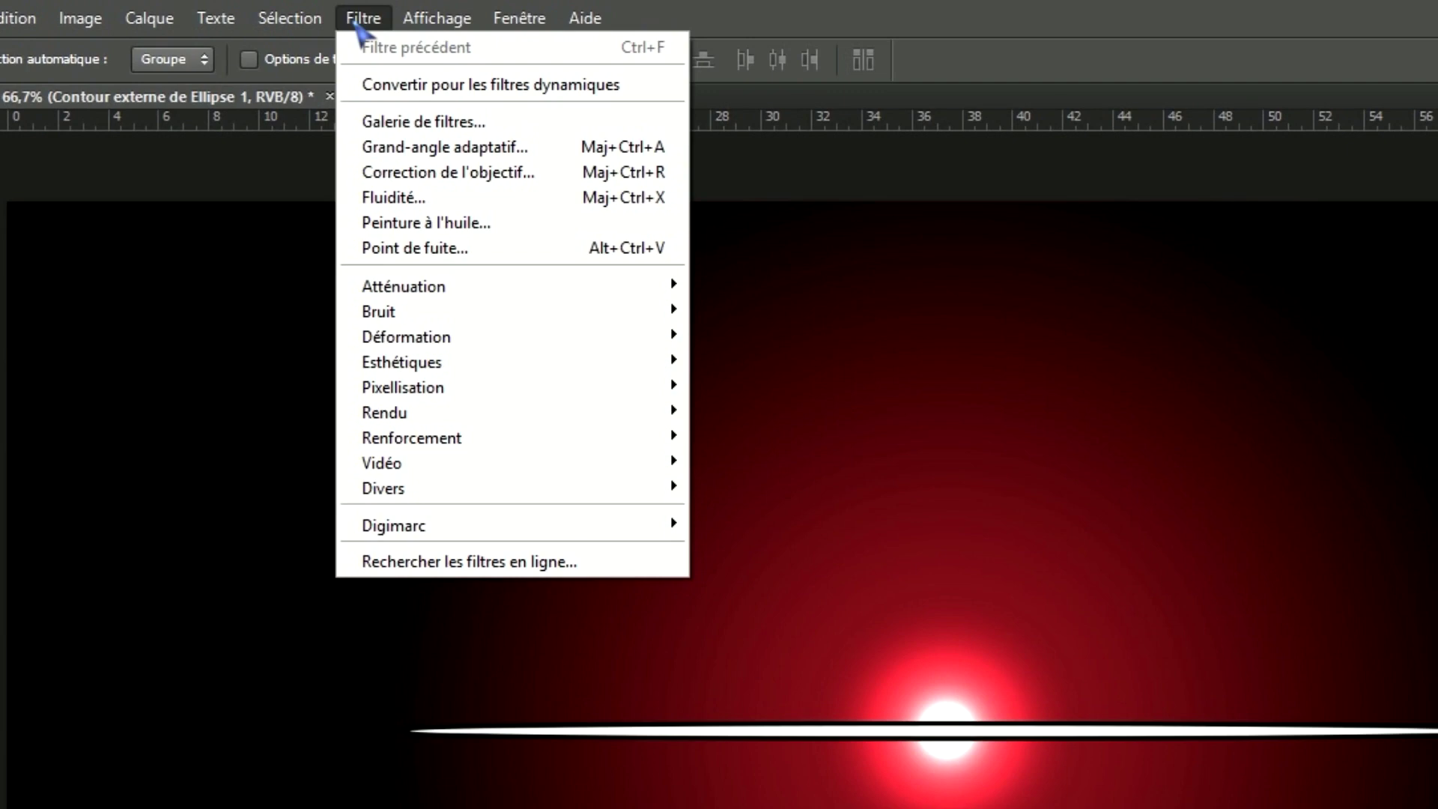
mouse_move(439, 307)
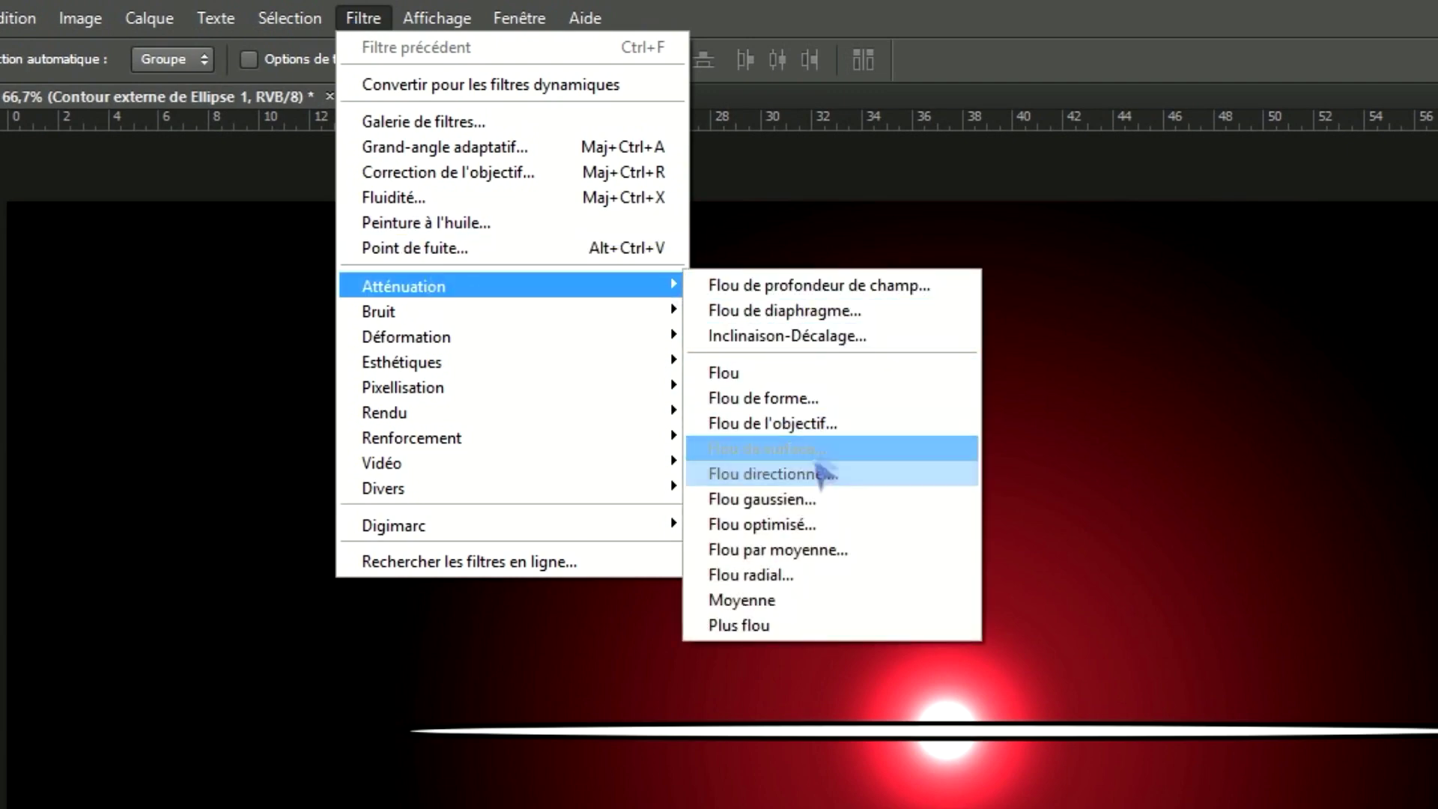
click(786, 499)
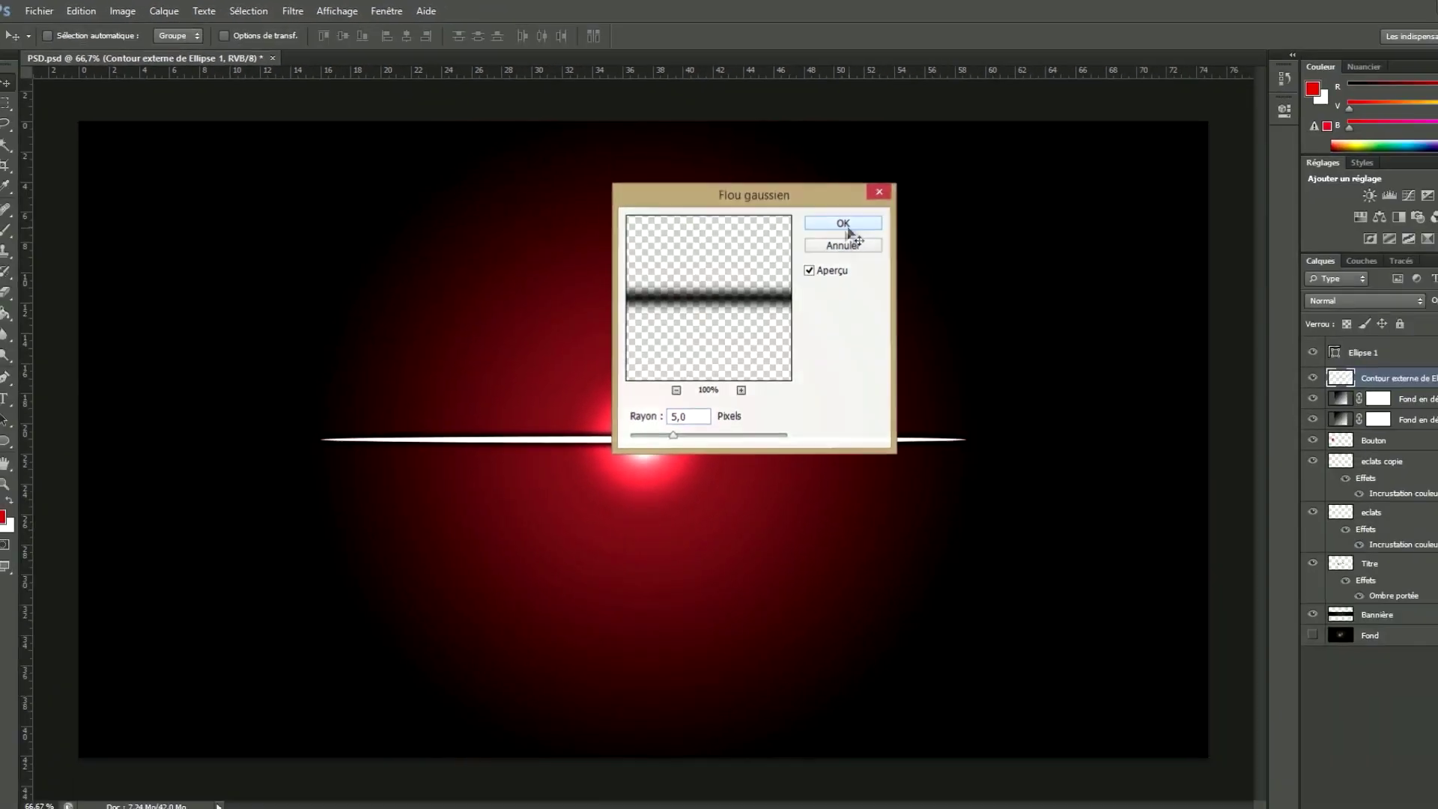
click(1278, 370)
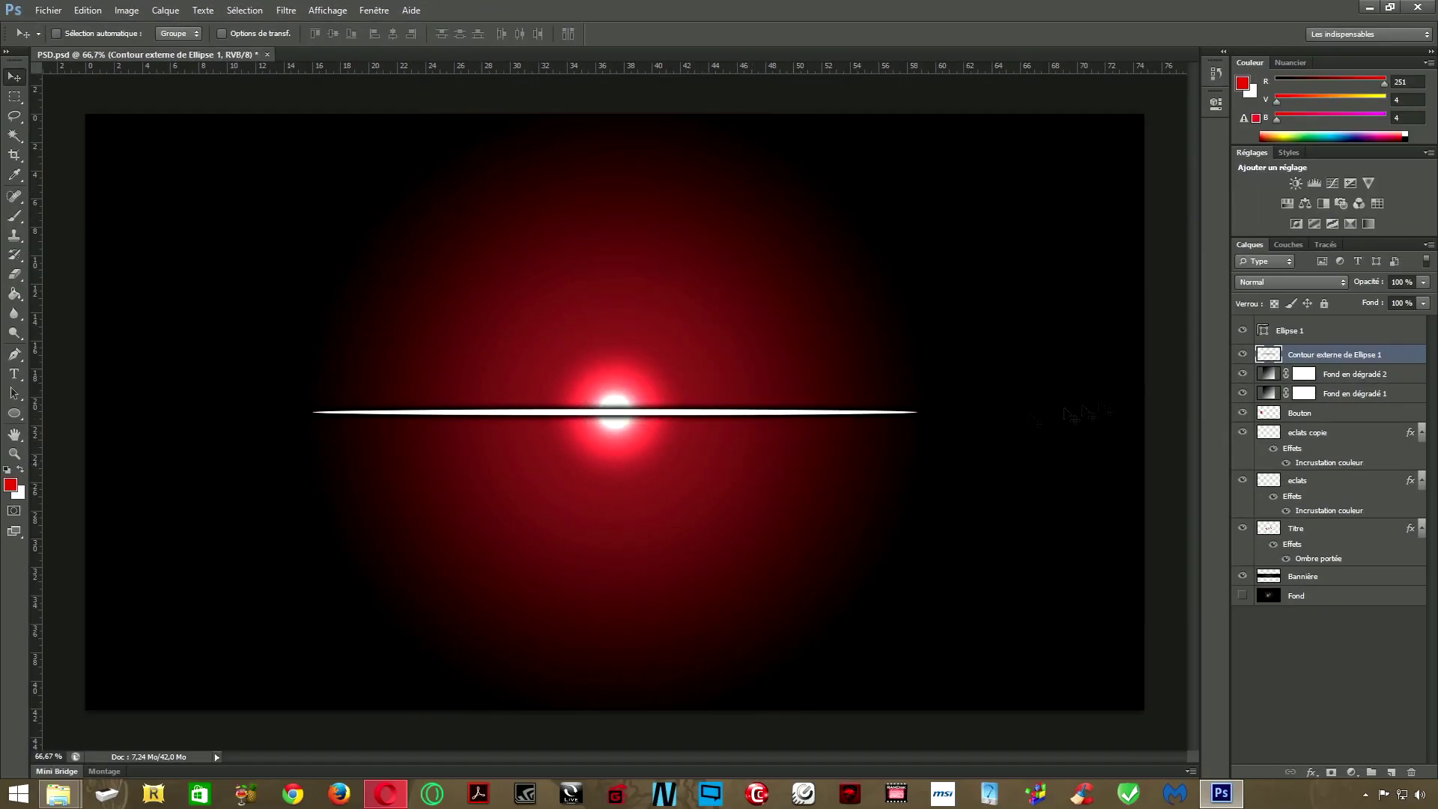
Merge the Ellipse 1 layer with its blurred outer contour layer
click(1288, 333)
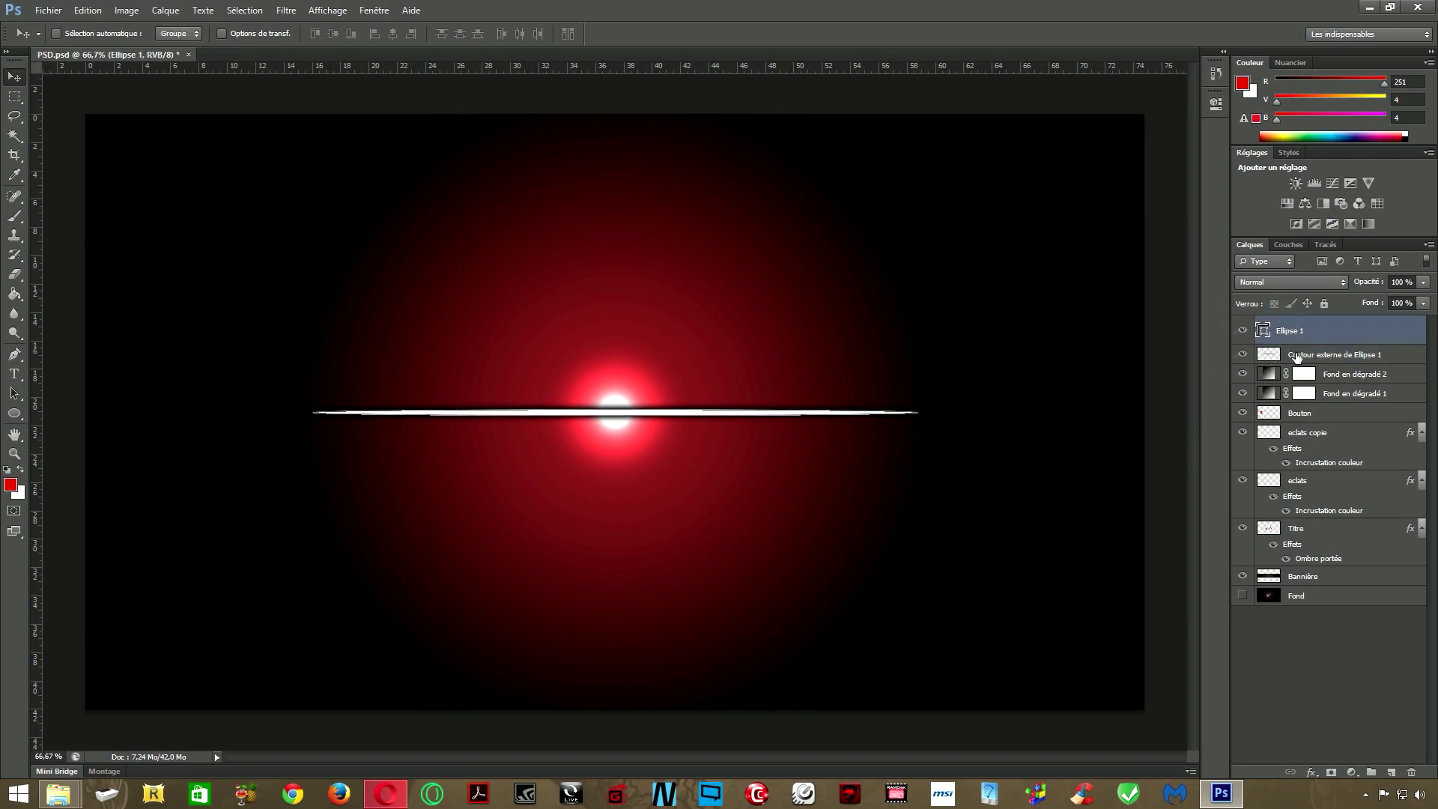
shift+click(1294, 359)
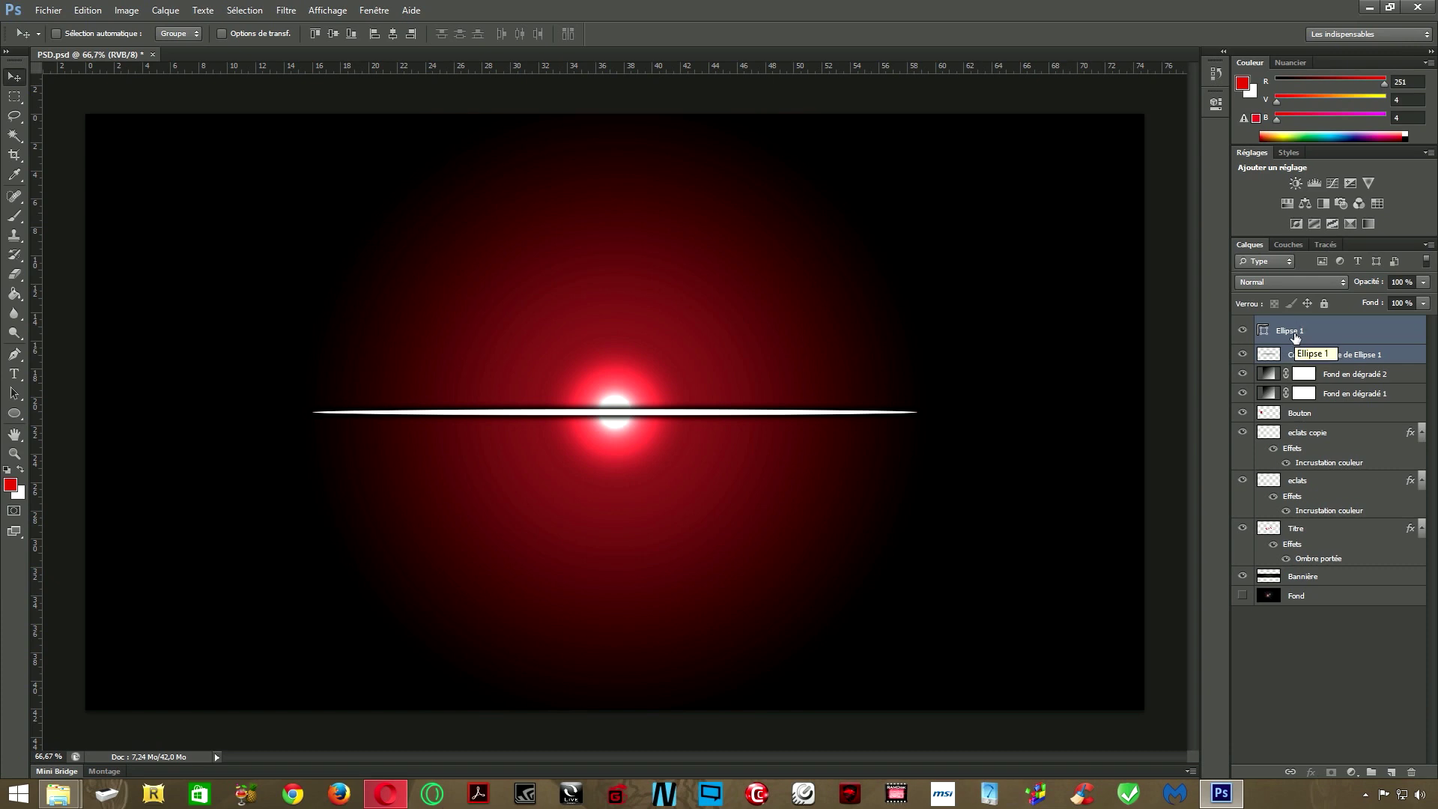
key(ctrl+e)
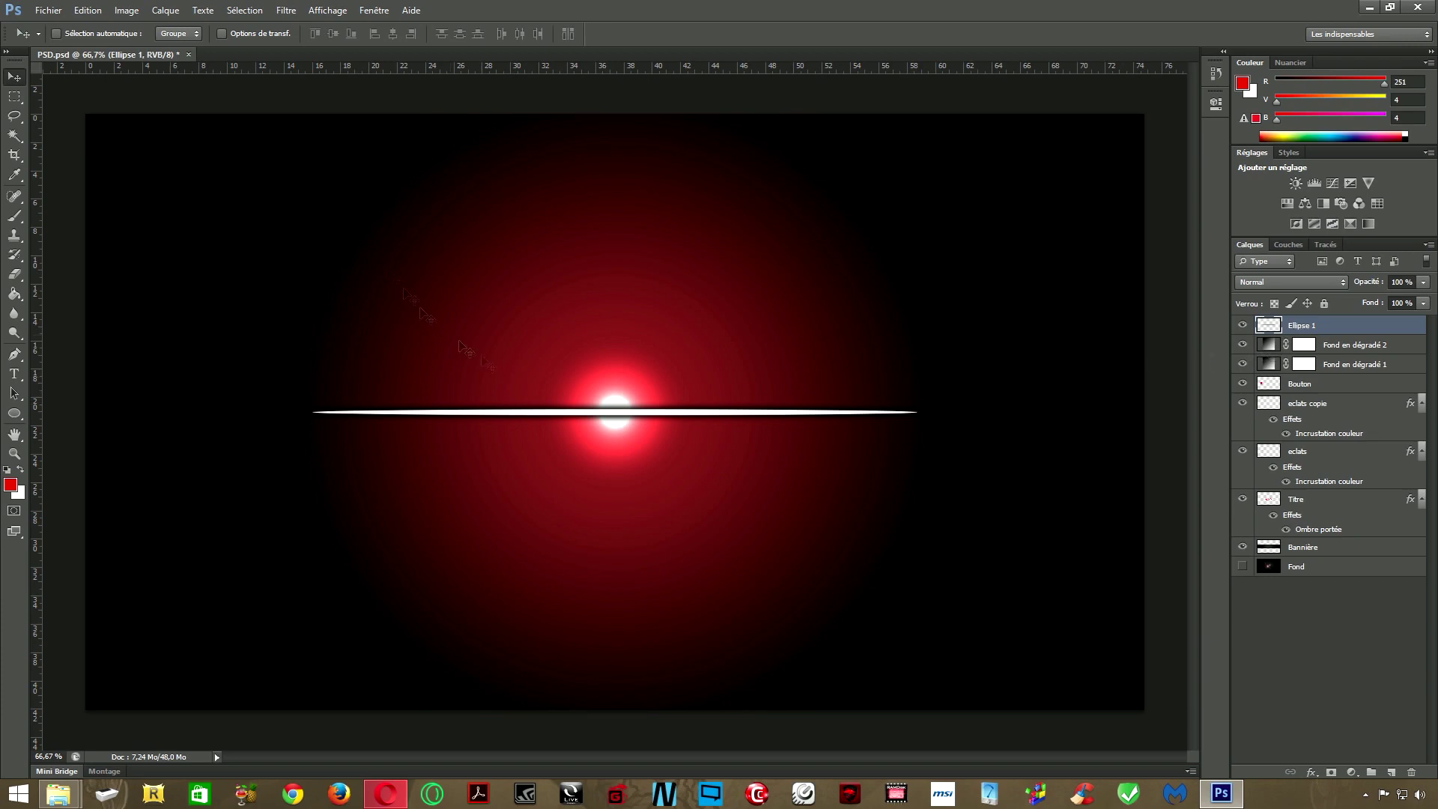
Apply a Gaussian blur to the merged Ellipse 1 layer
click(286, 10)
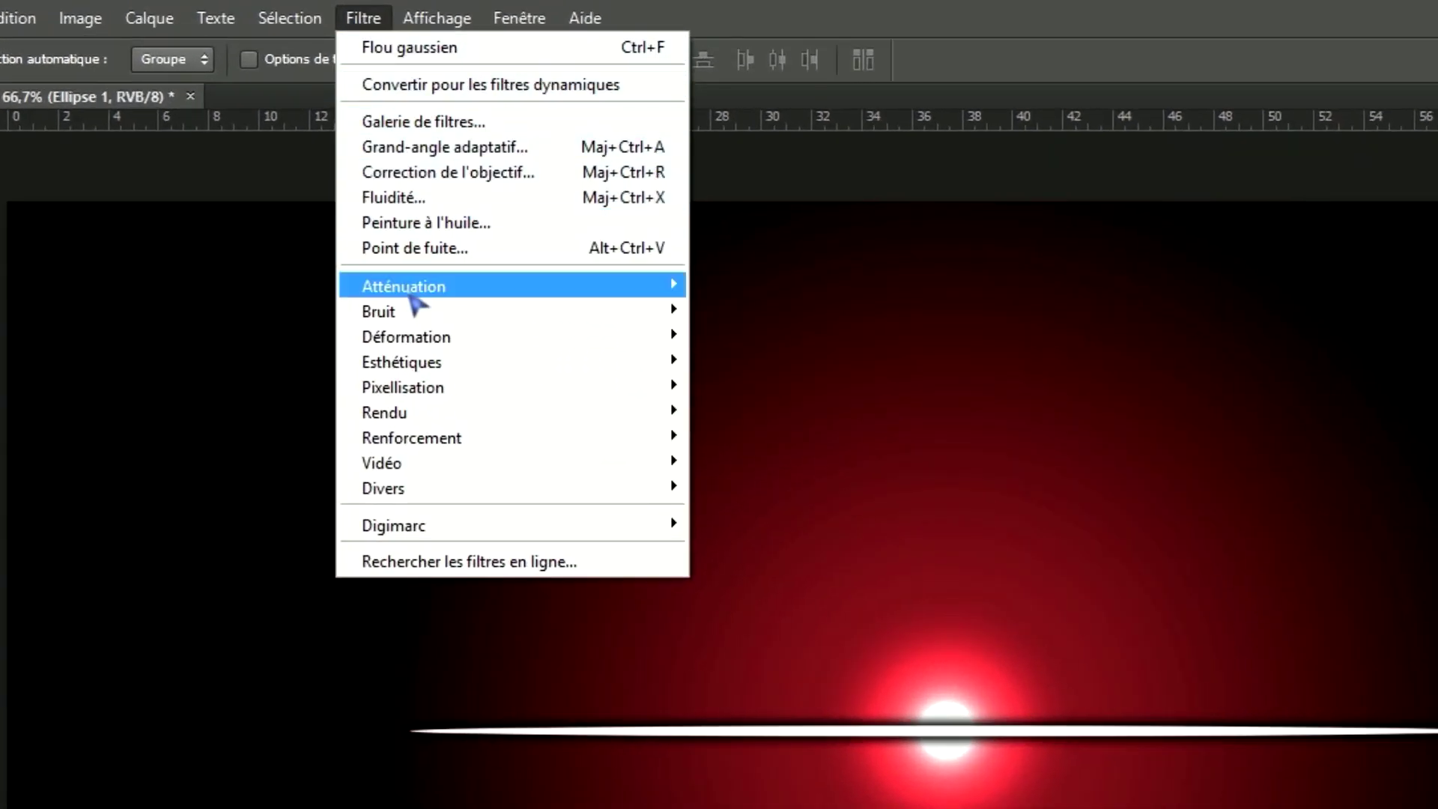
mouse_move(412, 294)
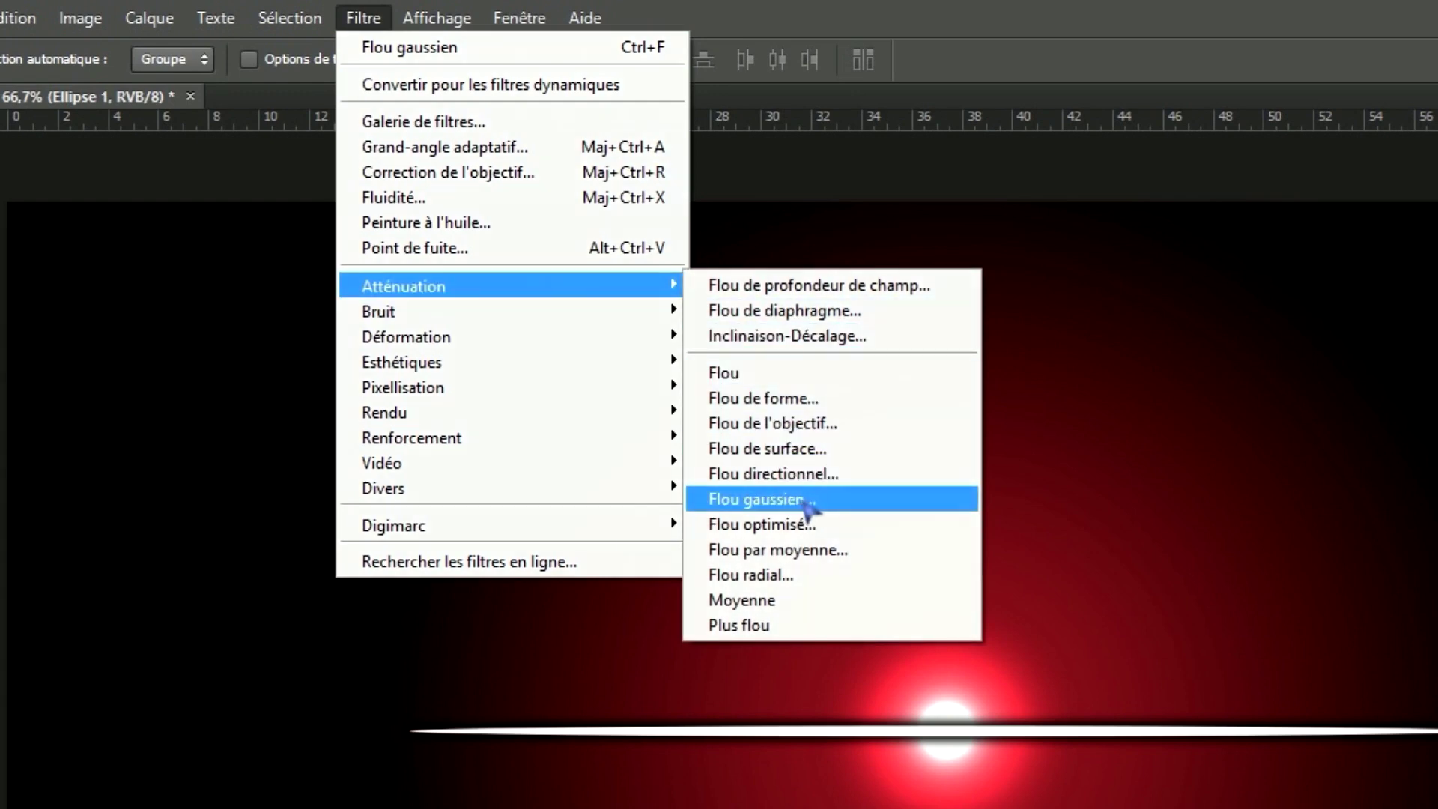
click(805, 503)
click(1269, 373)
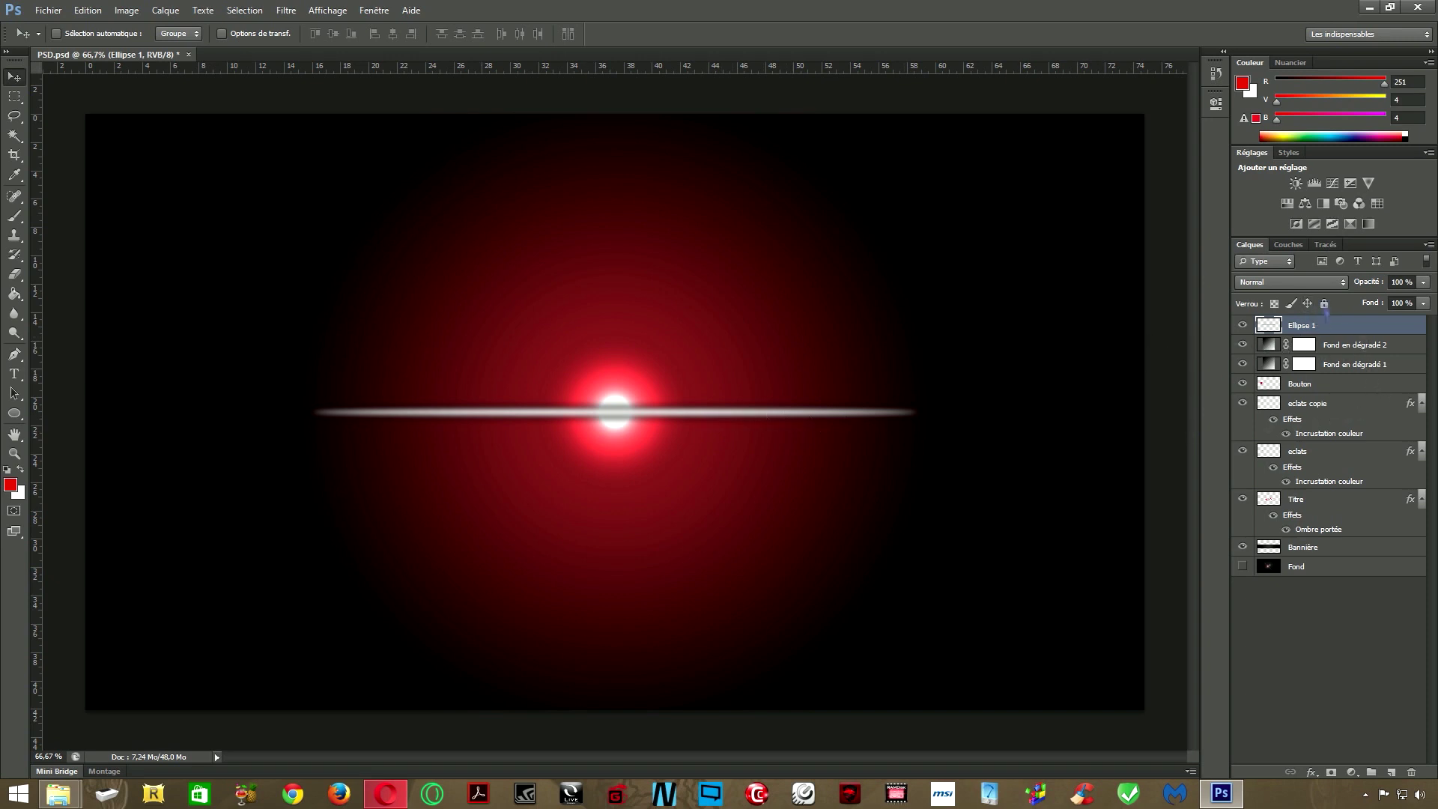
Set the blurred Ellipse 1 layer's blend mode to Densité couleur - and duplicate the layer
click(1325, 283)
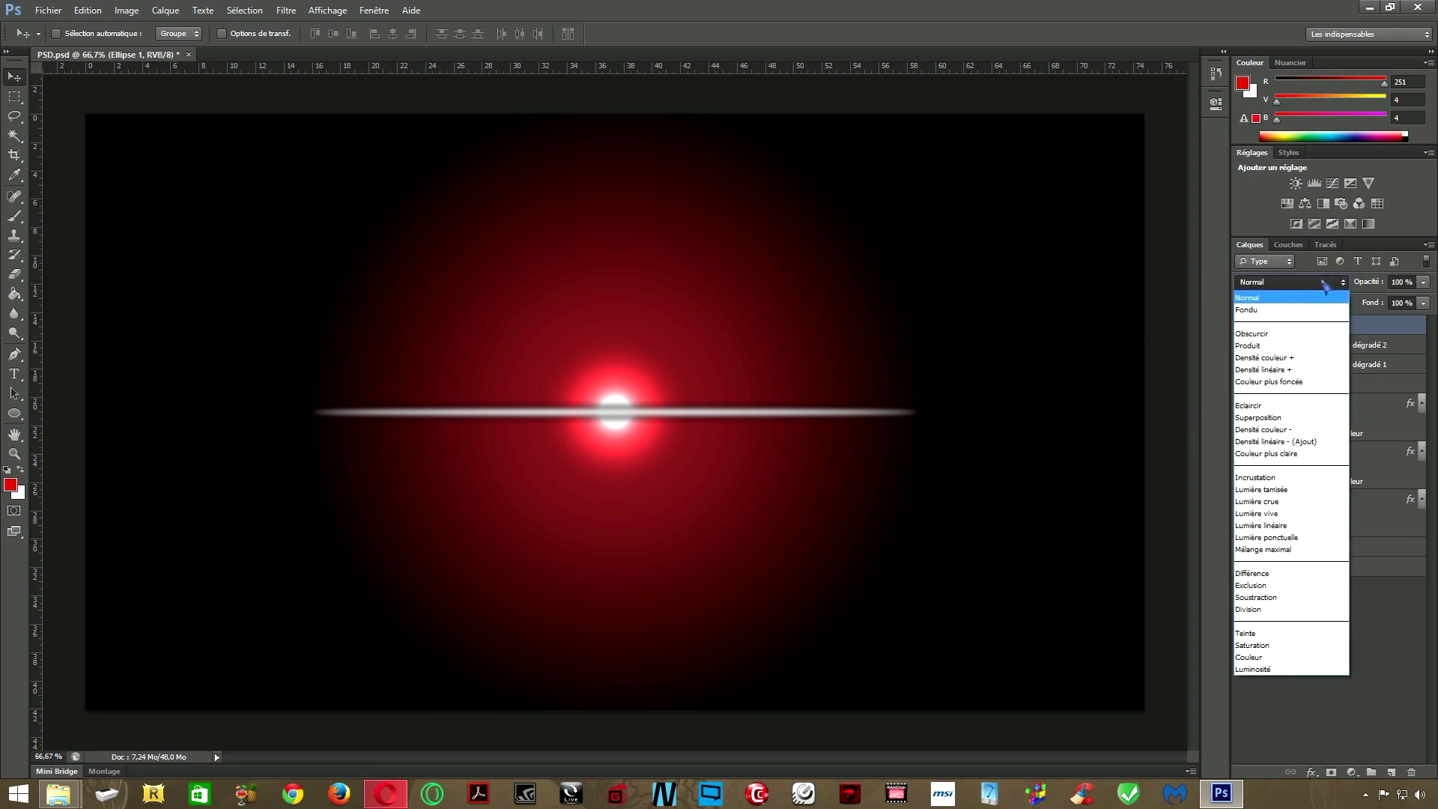
click(1285, 432)
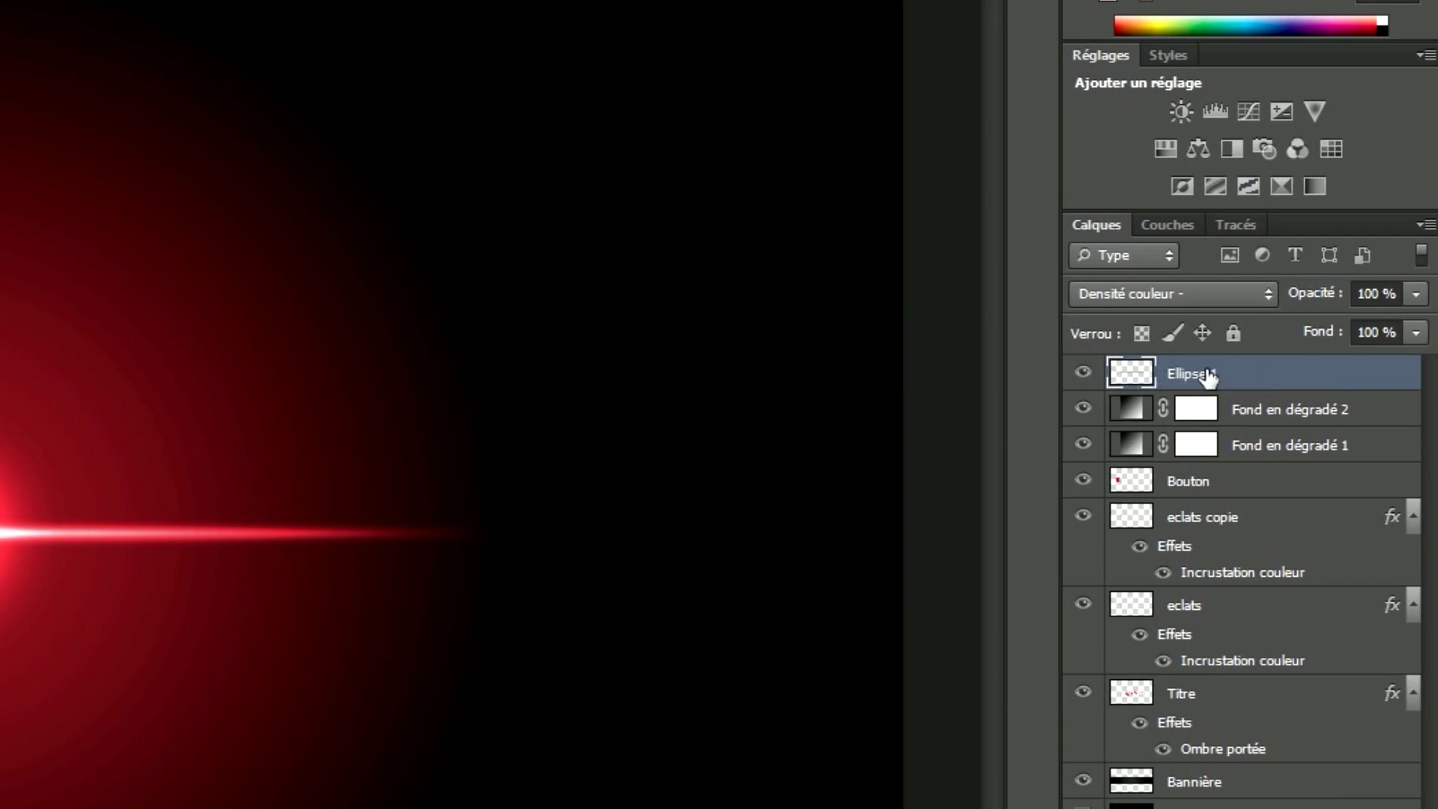
key(ctrl+j)
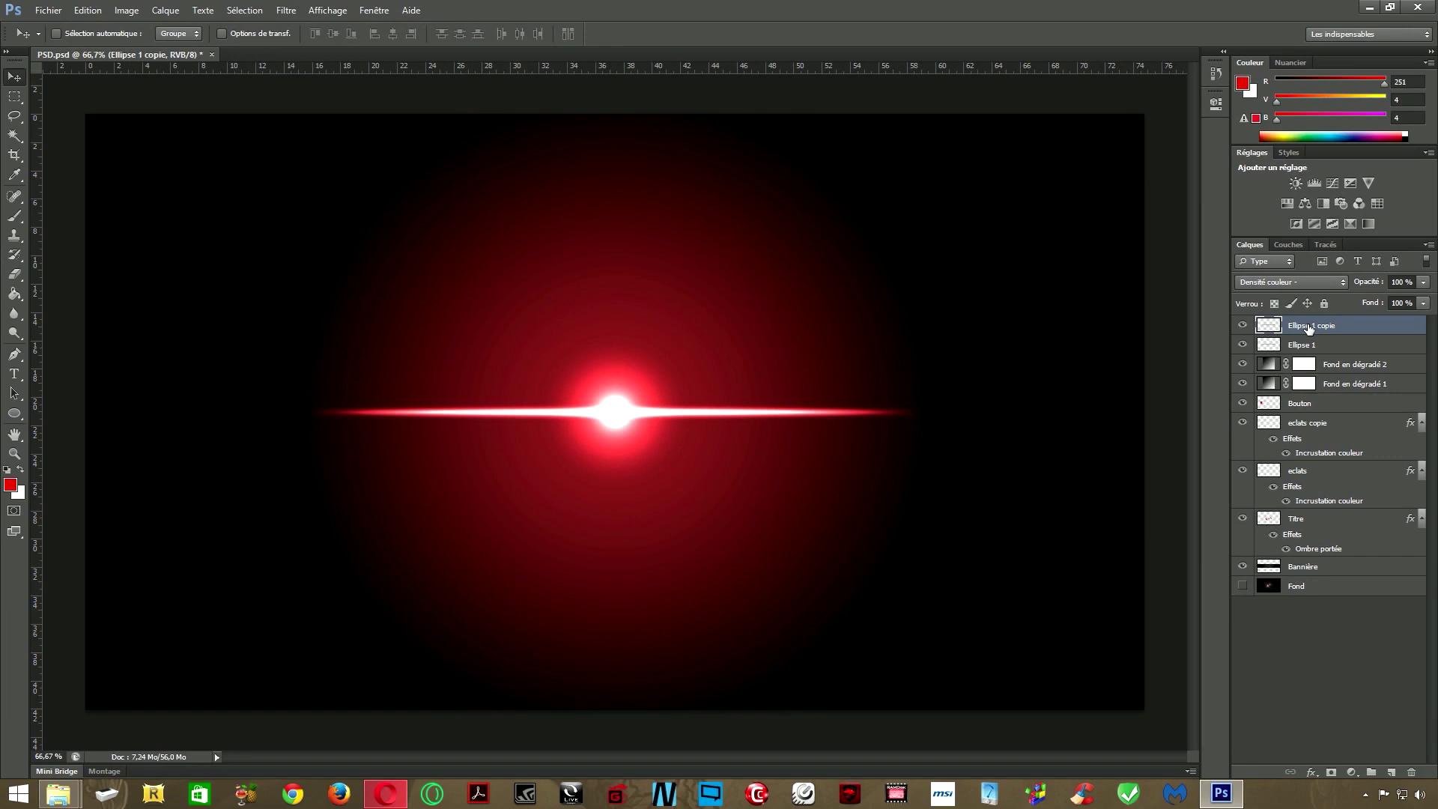
Move the Ellipse 1 copie light streak slightly below the original and stretch it horizontally to about 161% width
key(ctrl+t)
drag(753, 423, 746, 443)
drag(925, 431, 1091, 431)
drag(303, 432, 85, 431)
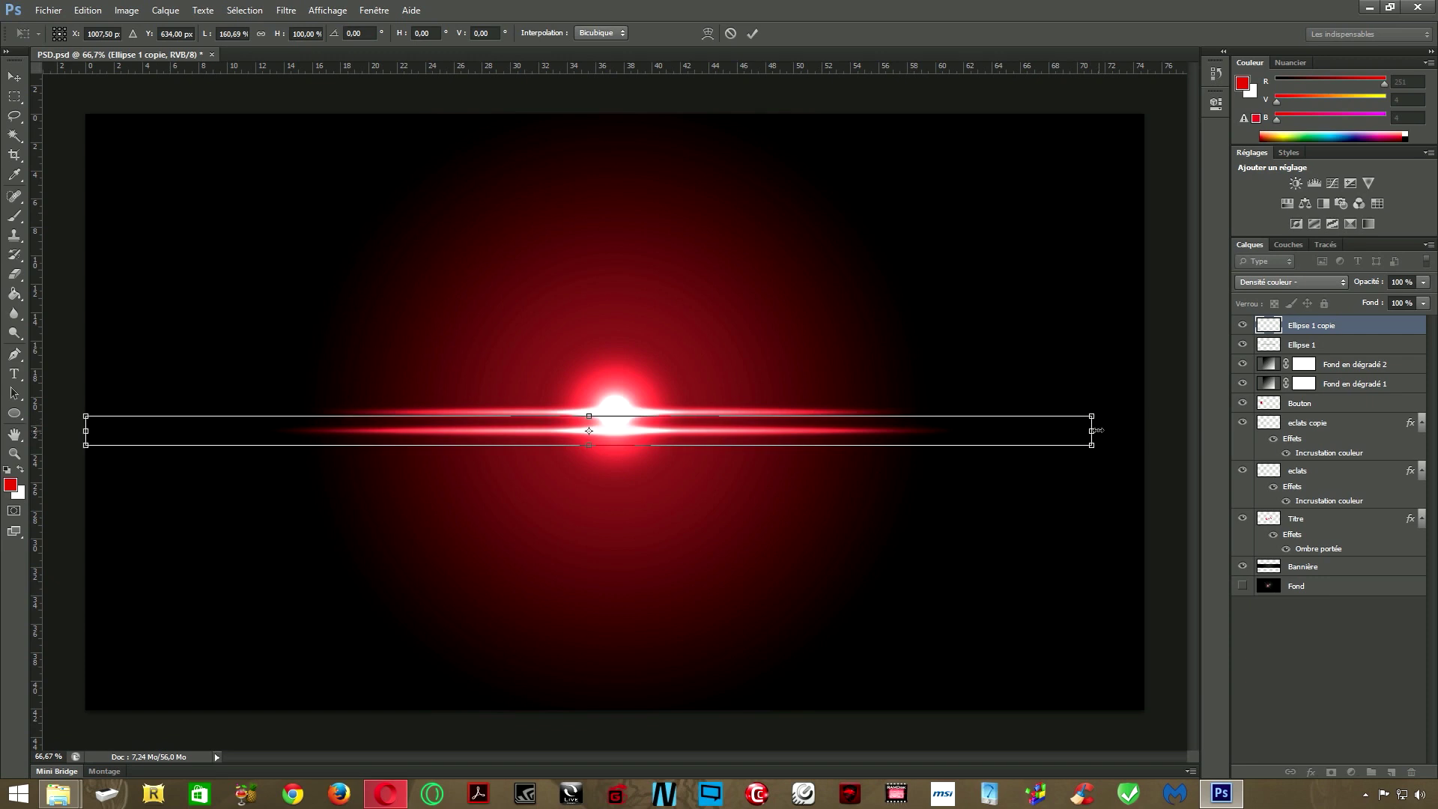
click(751, 33)
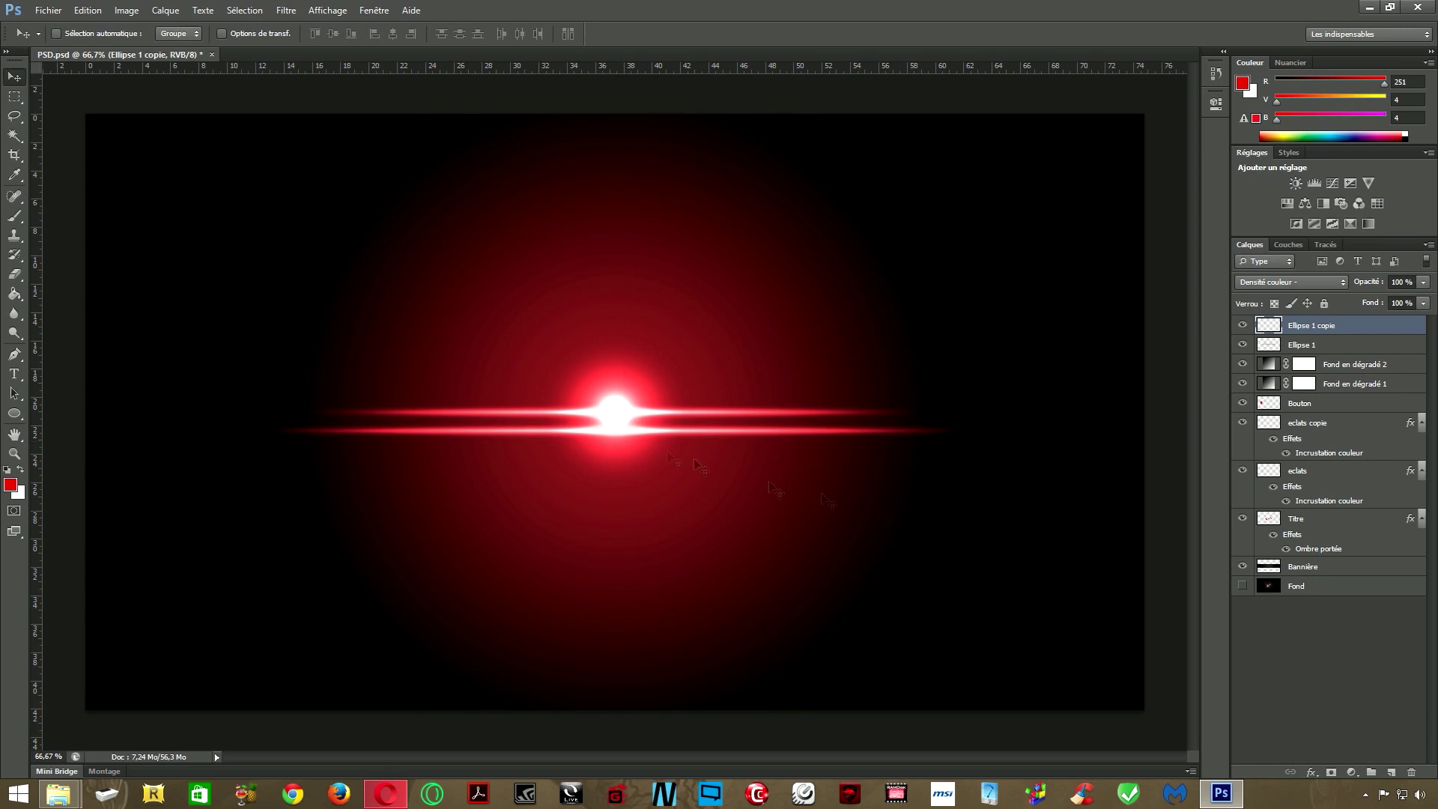
Set the Fond en dégradé 1 layer's blend mode to Densité couleur - and hide both Ellipse 1 layers and gradient layers 1 and 2
click(1354, 387)
click(1242, 383)
click(1242, 383)
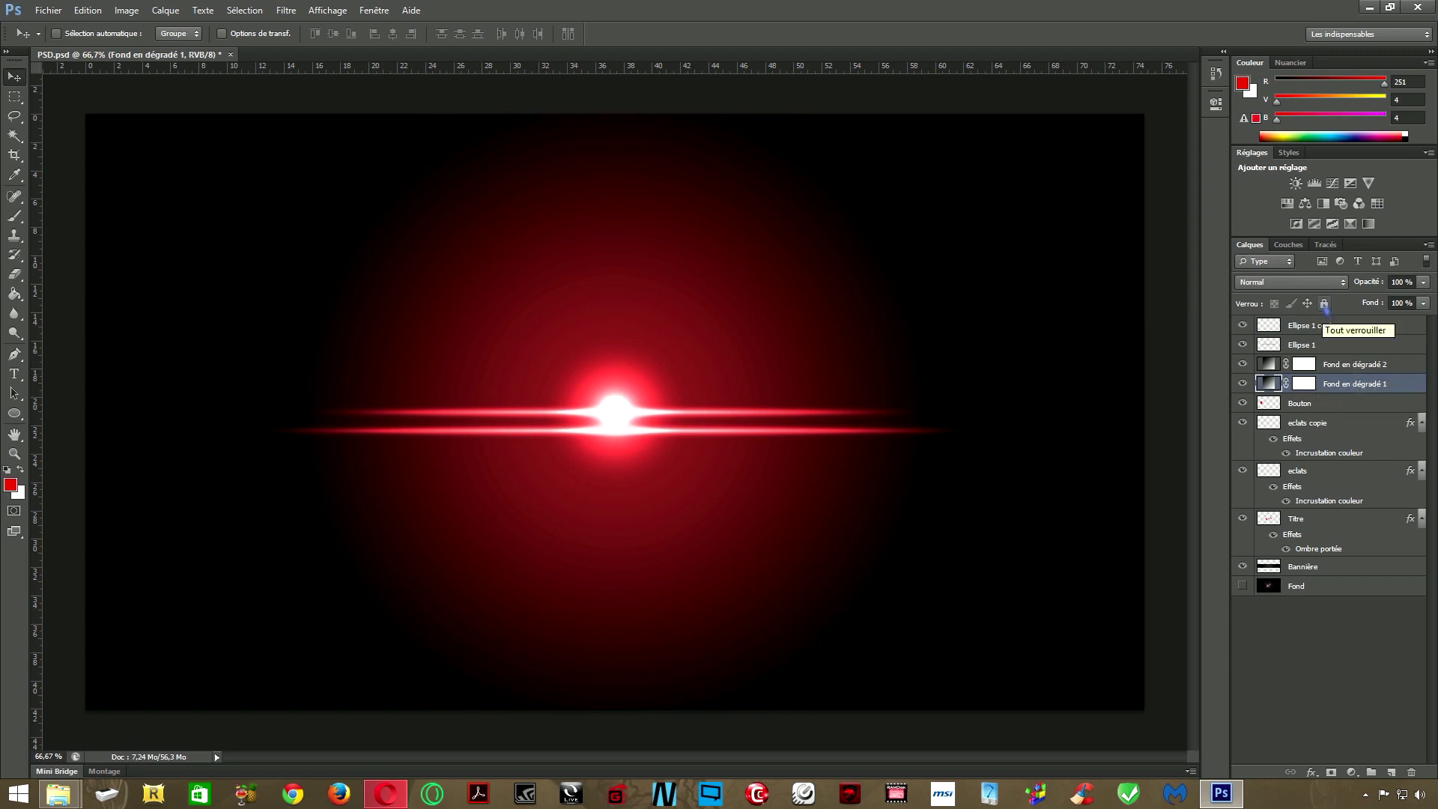
click(1334, 282)
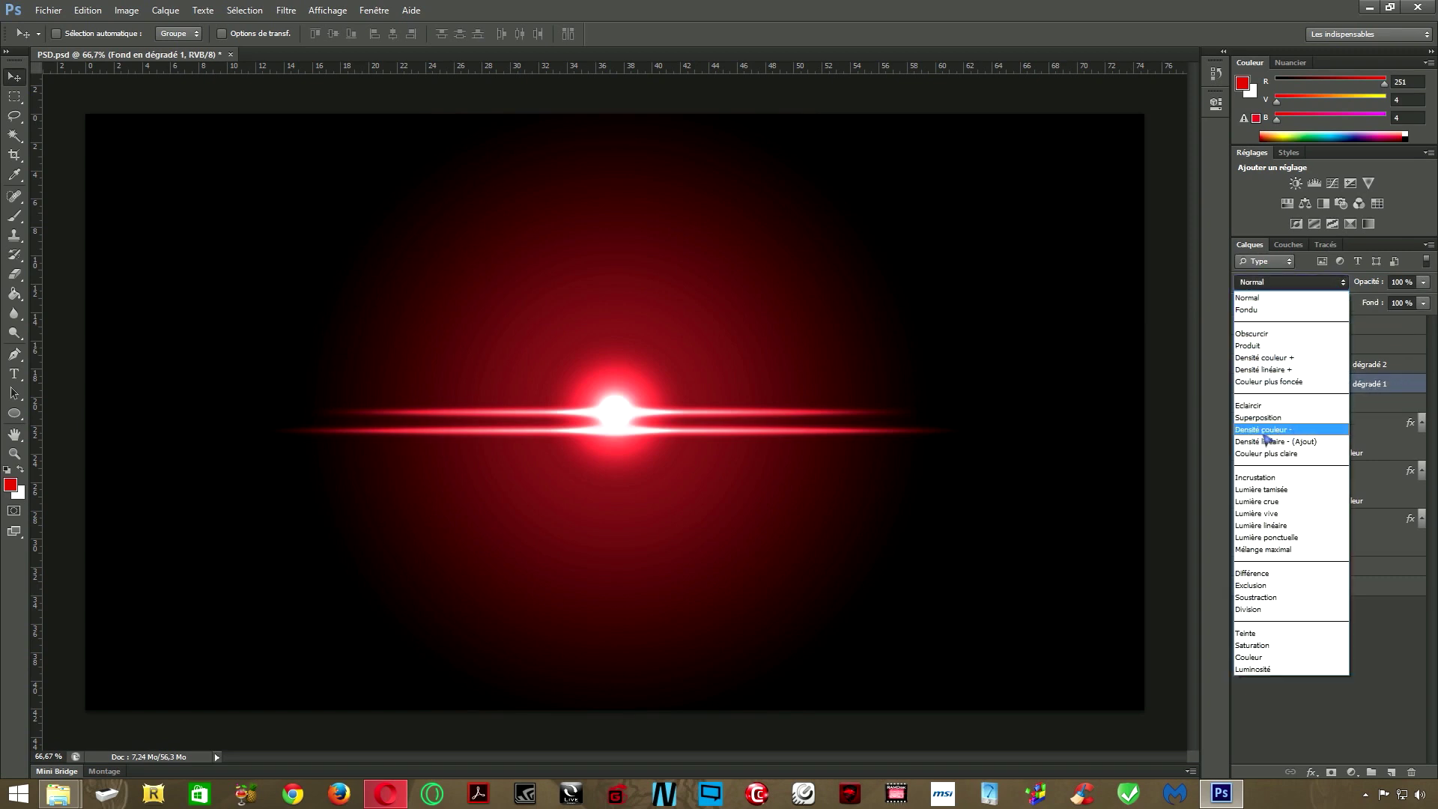
click(1263, 430)
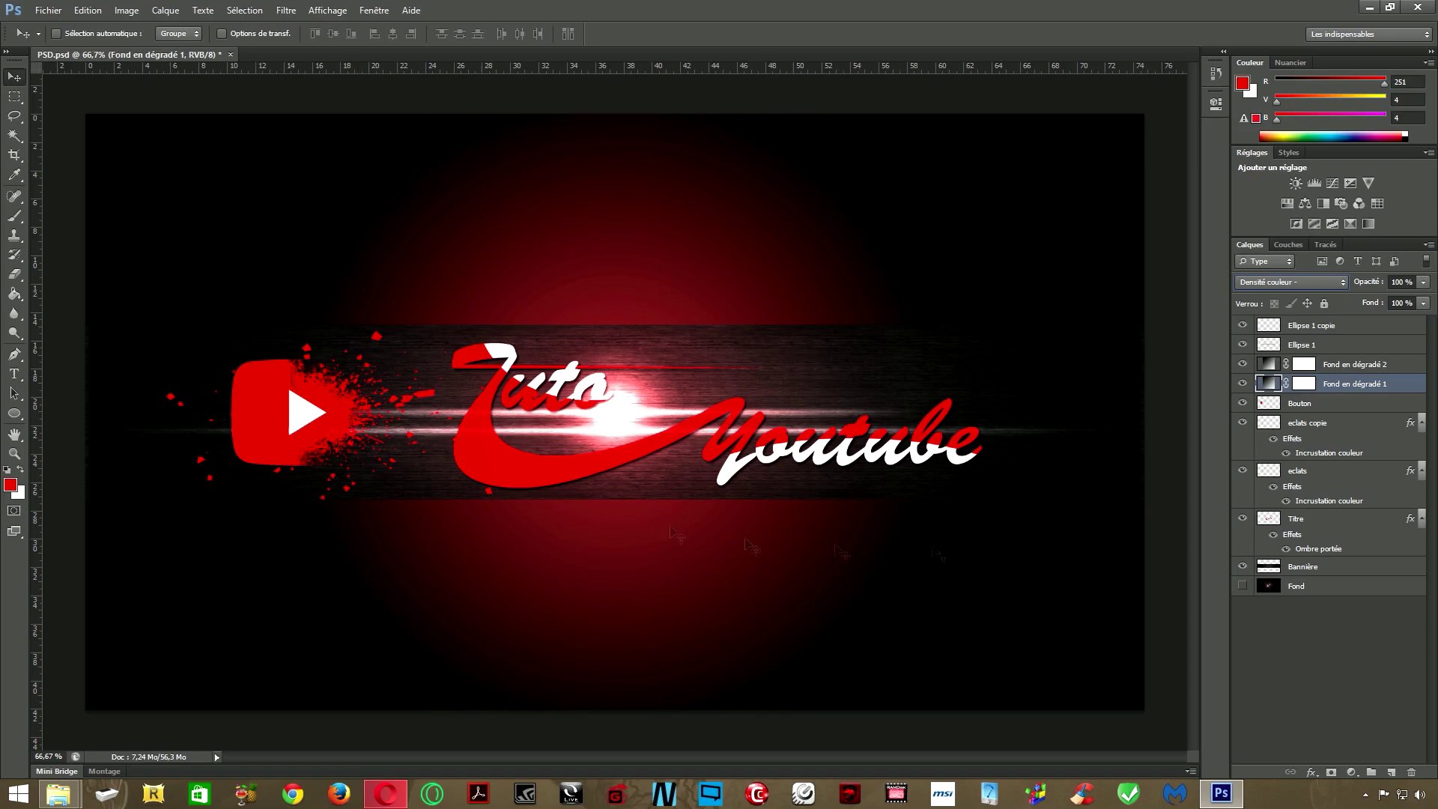
drag(1242, 325, 1243, 386)
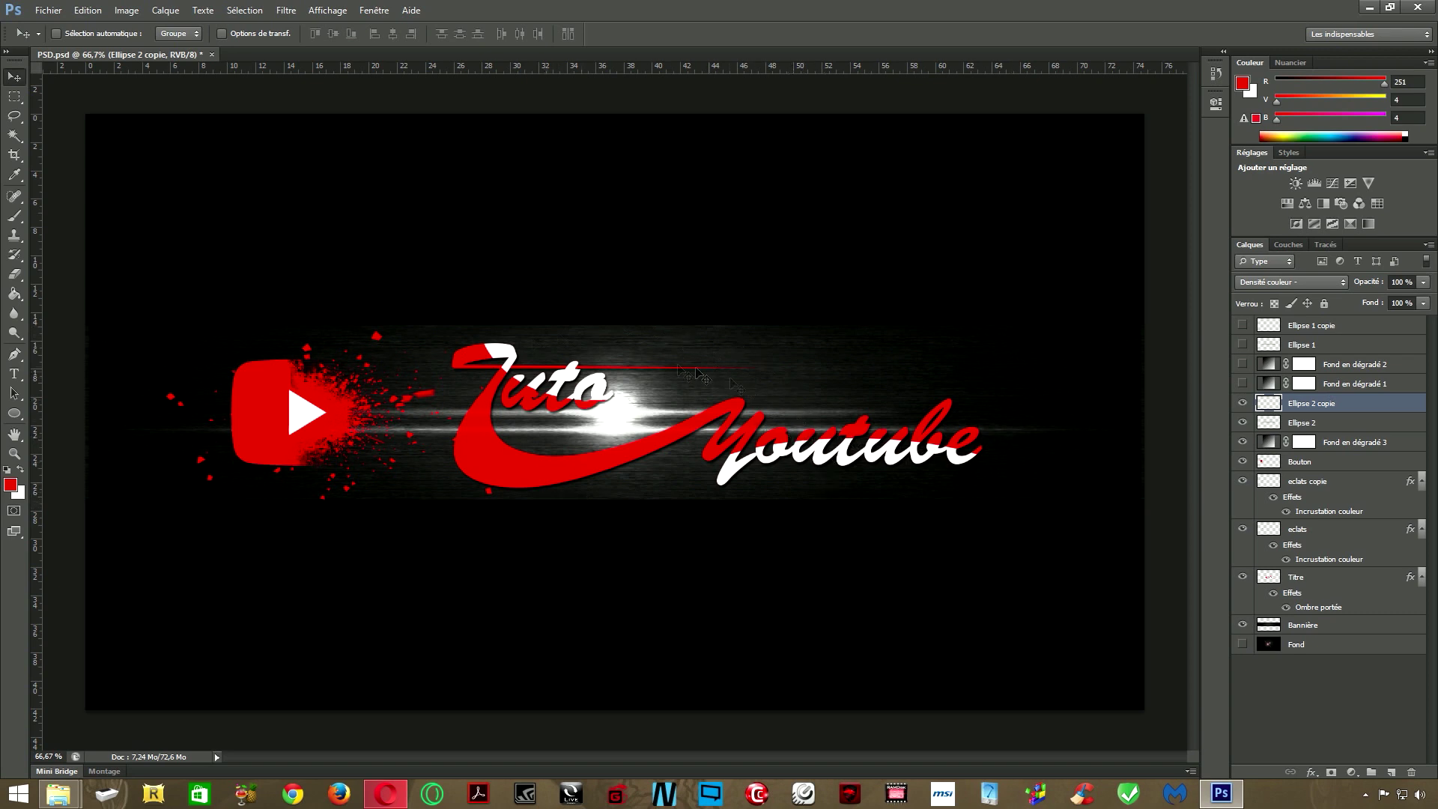
Start a Halo render filter on the Bannière layer and place the flare centre in the right half of the banner strip
click(1306, 627)
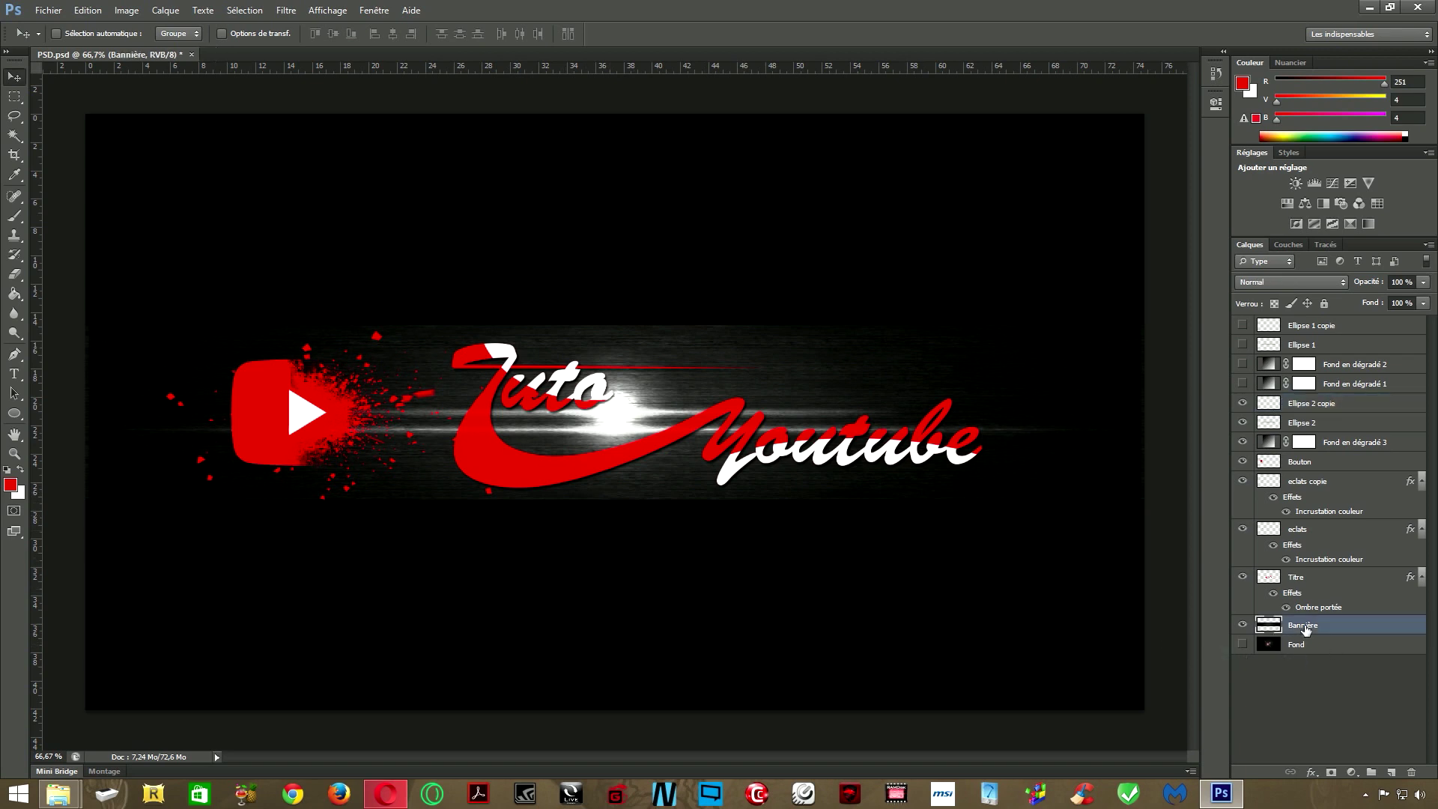
click(286, 10)
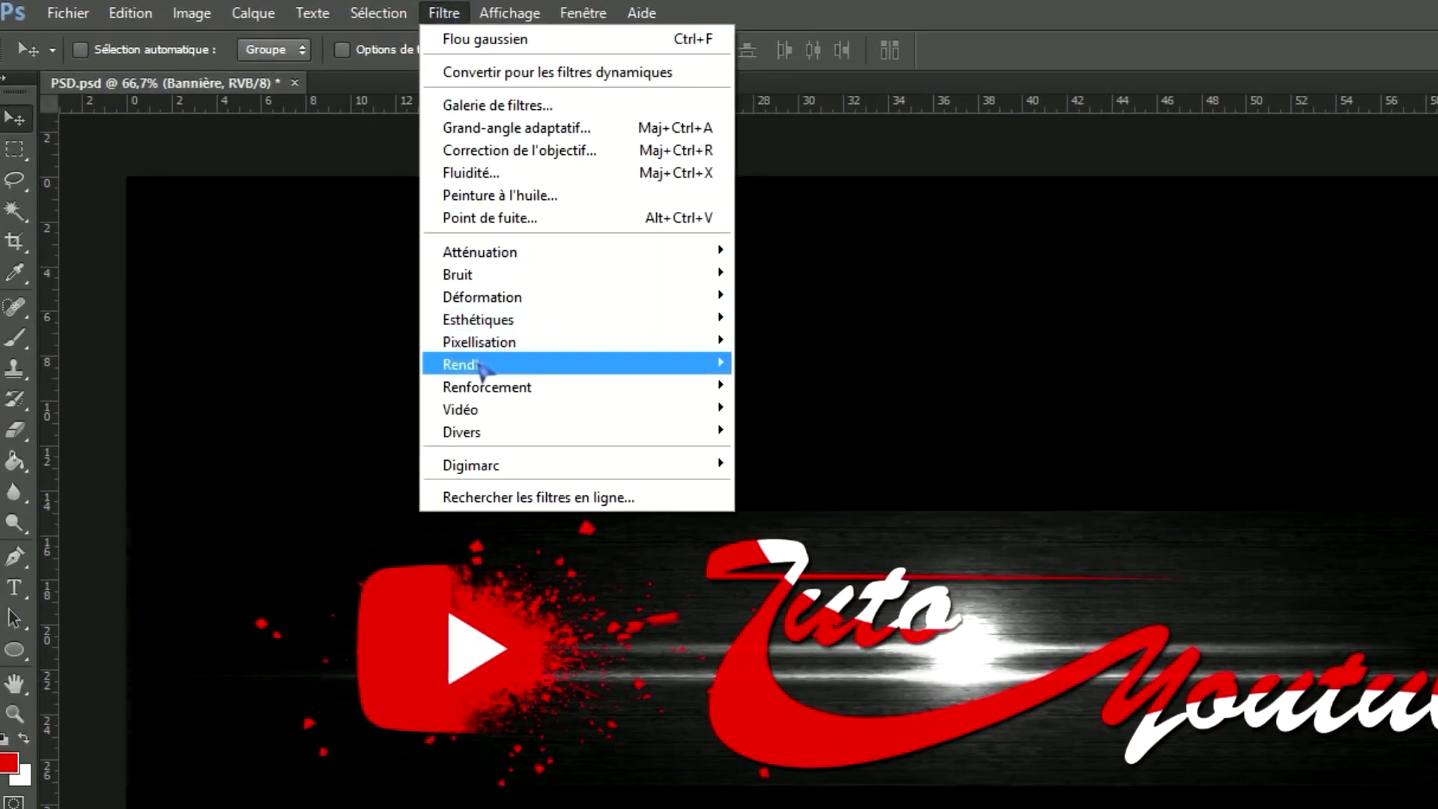
mouse_move(479, 366)
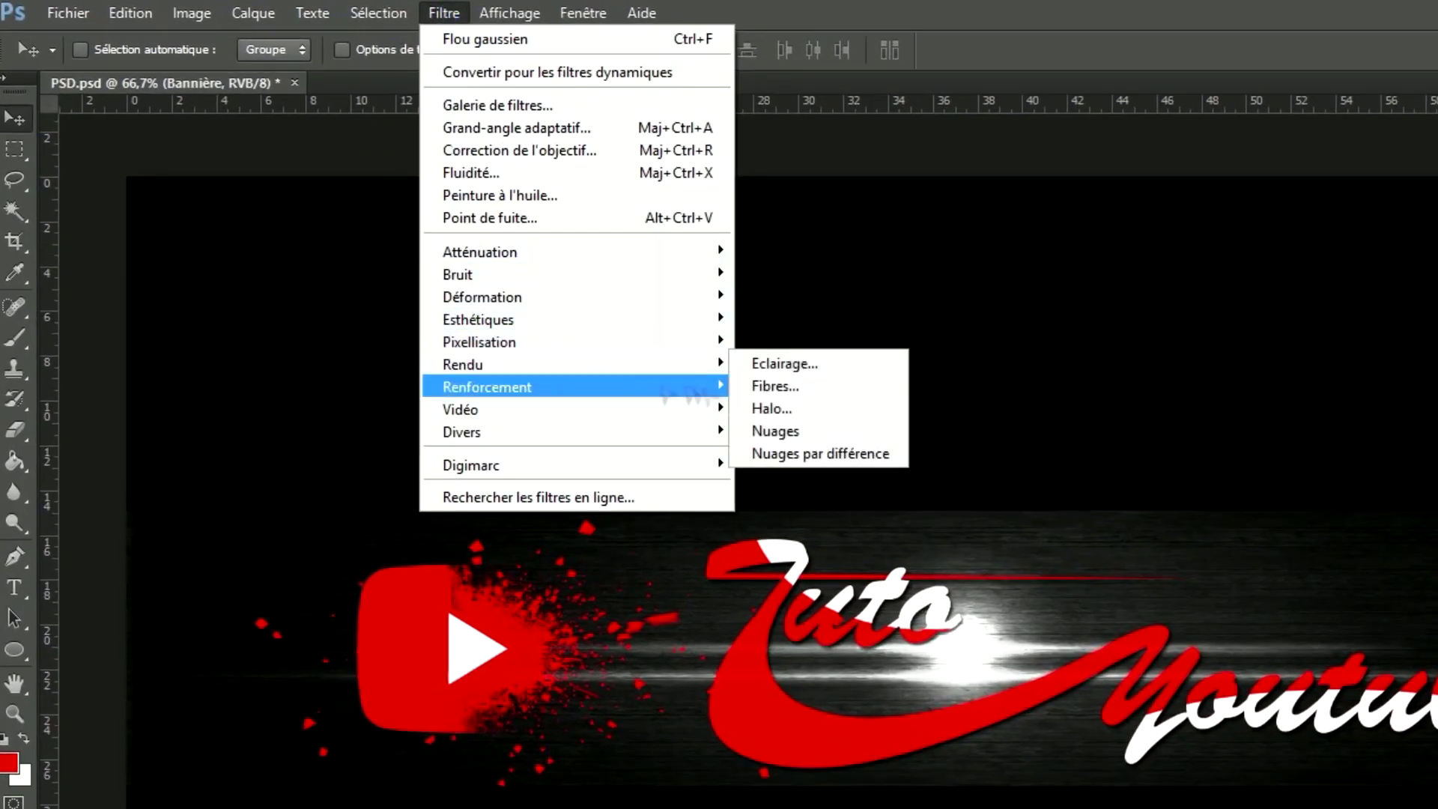
click(779, 408)
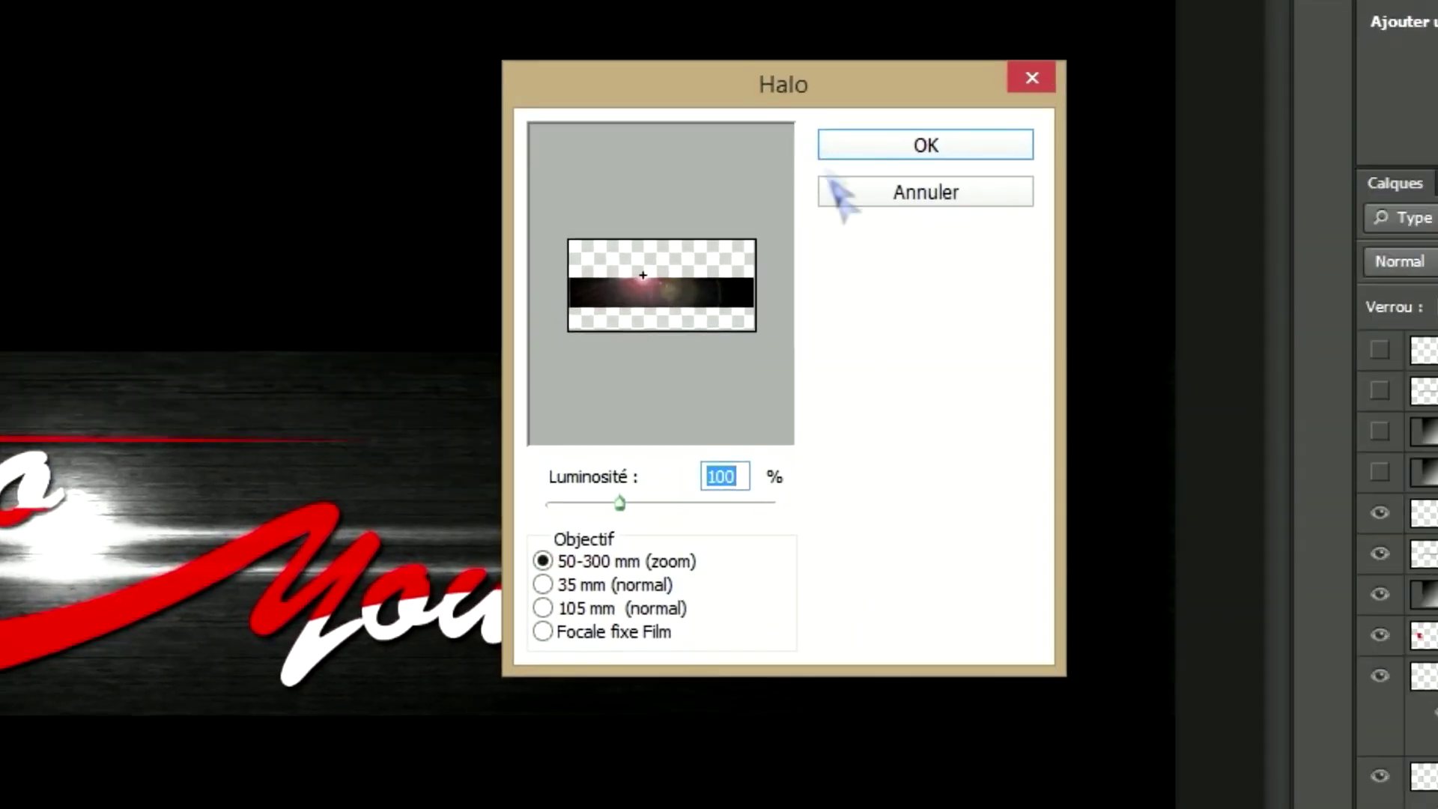
drag(796, 94, 727, 125)
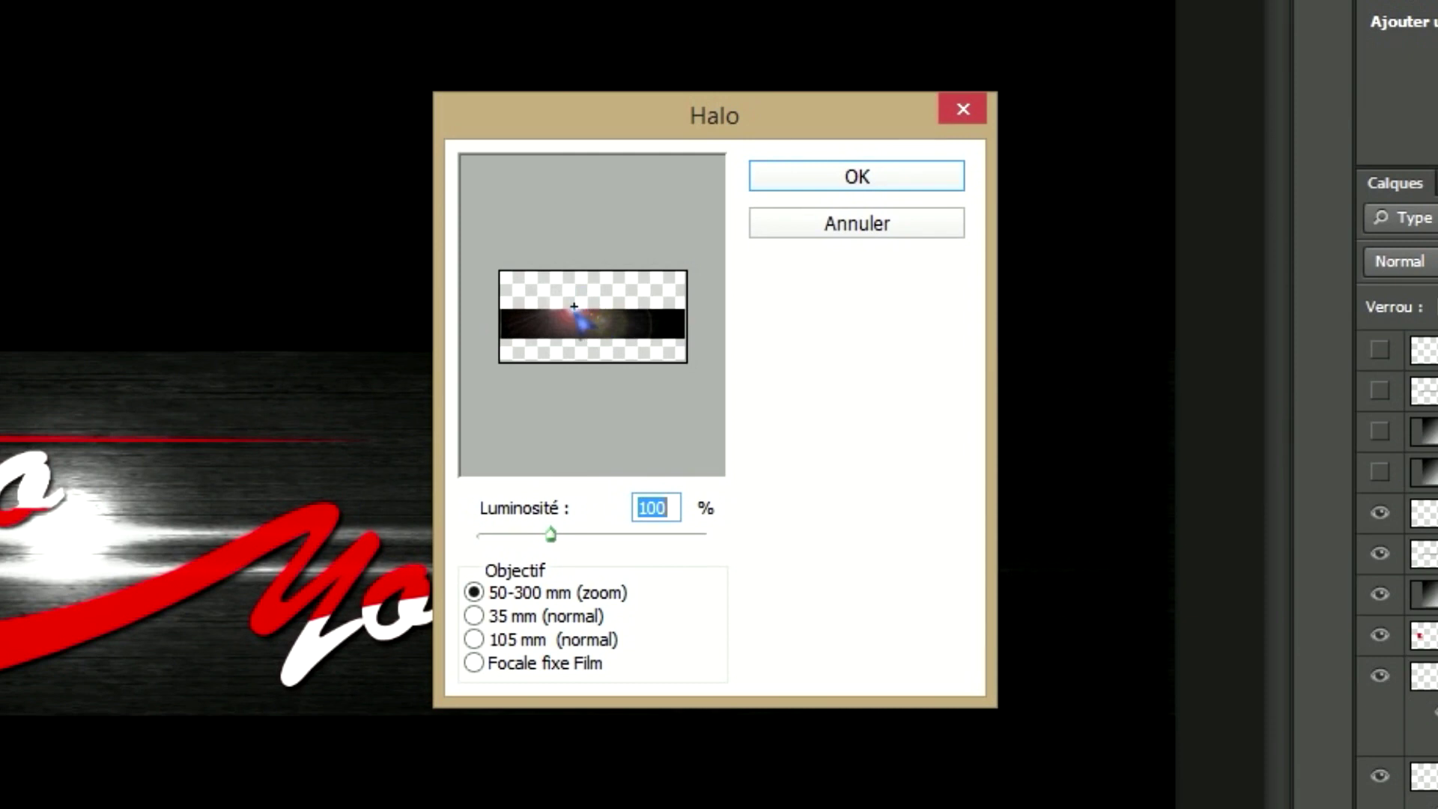
drag(573, 306, 626, 315)
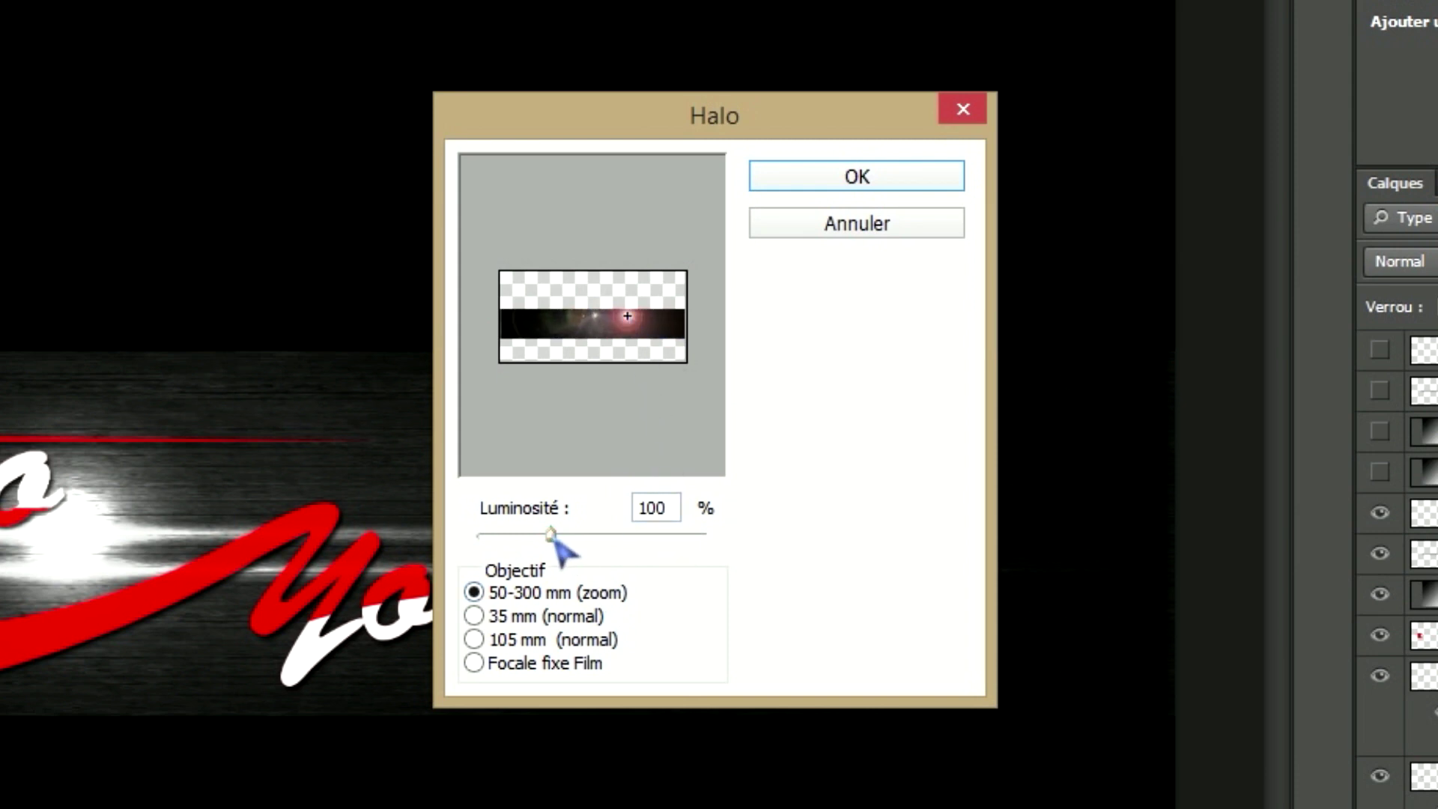
Set the halo's brightness to 70%, try the other lens types, and apply it with the 50-300 mm (zoom) lens
drag(553, 540, 530, 542)
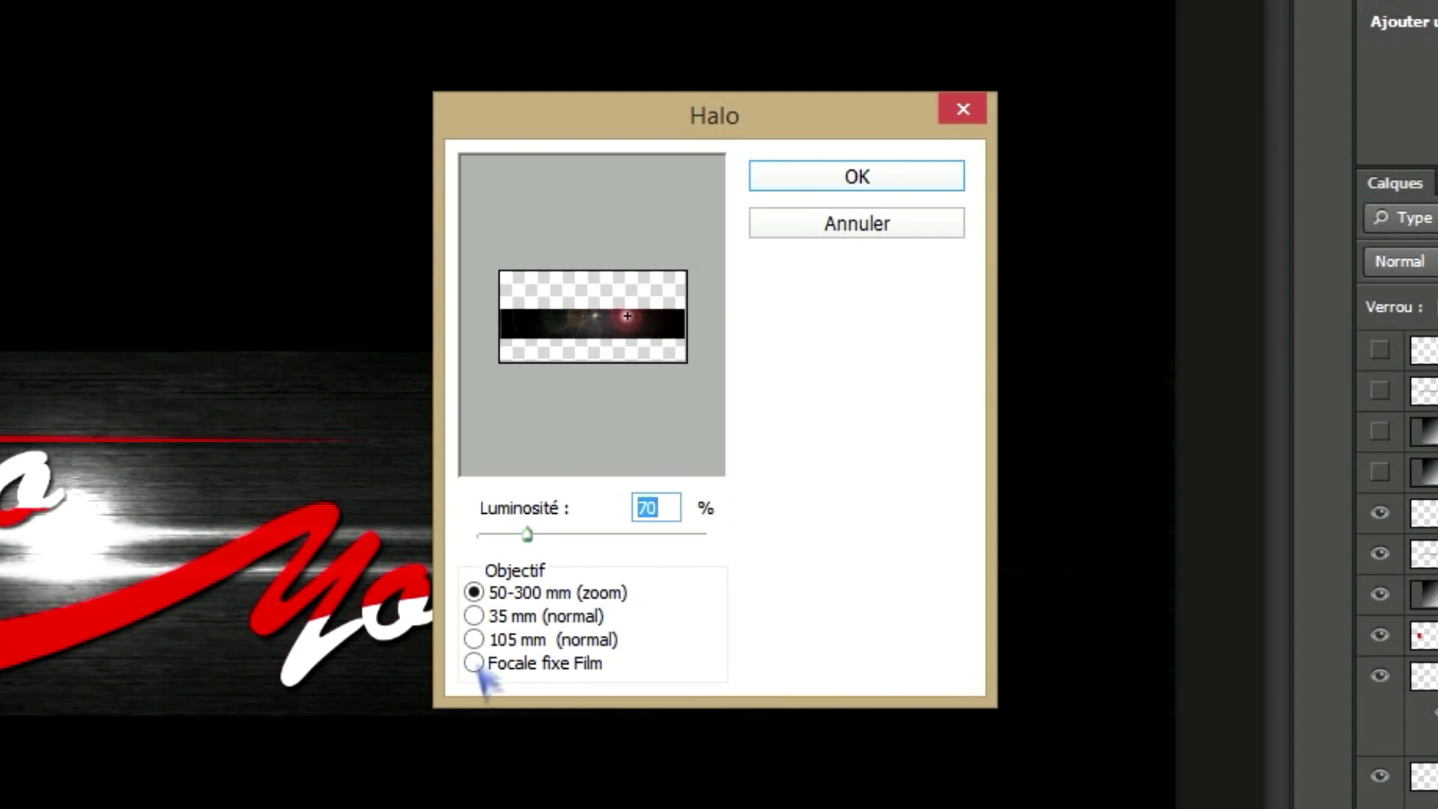
click(475, 616)
click(474, 639)
click(475, 663)
click(475, 593)
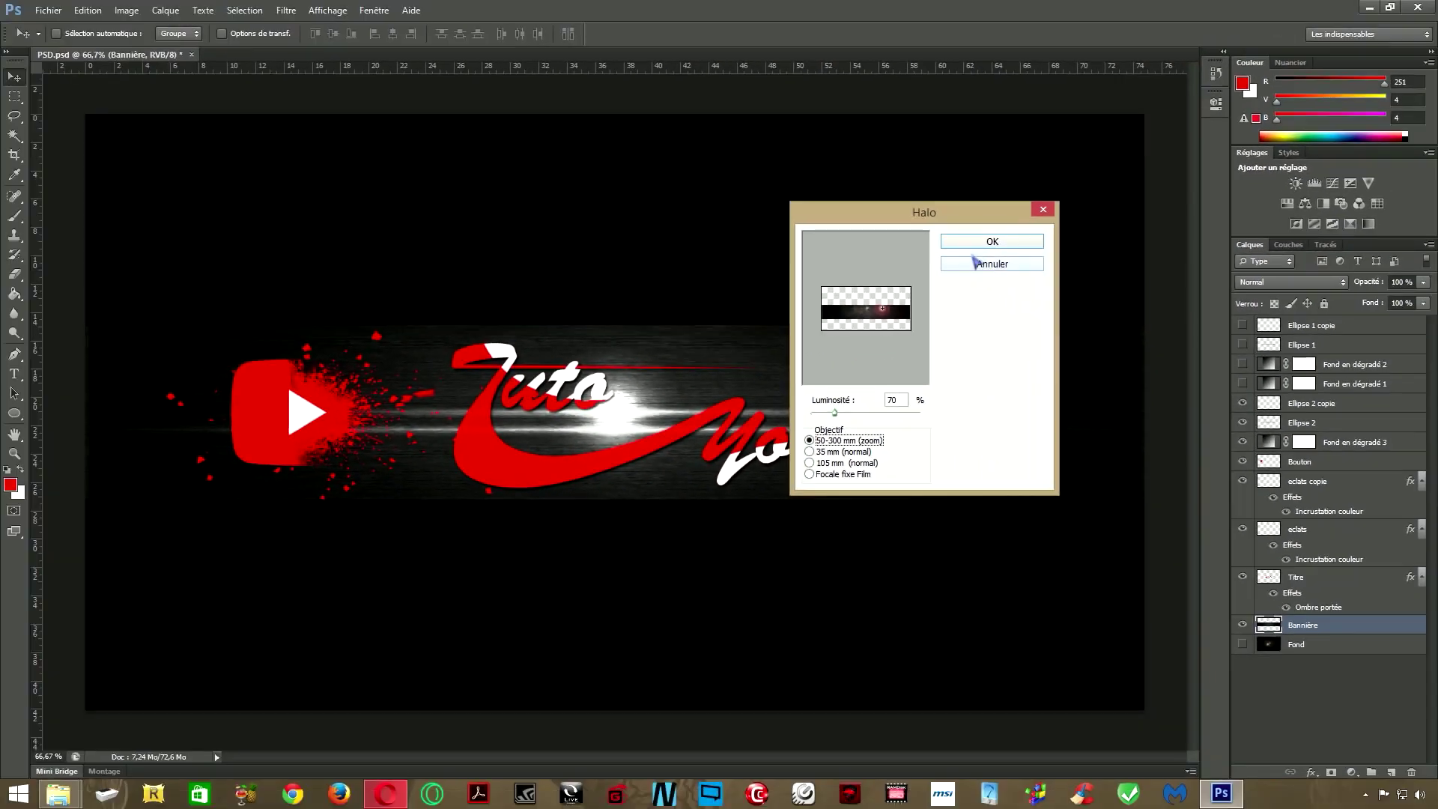
click(857, 176)
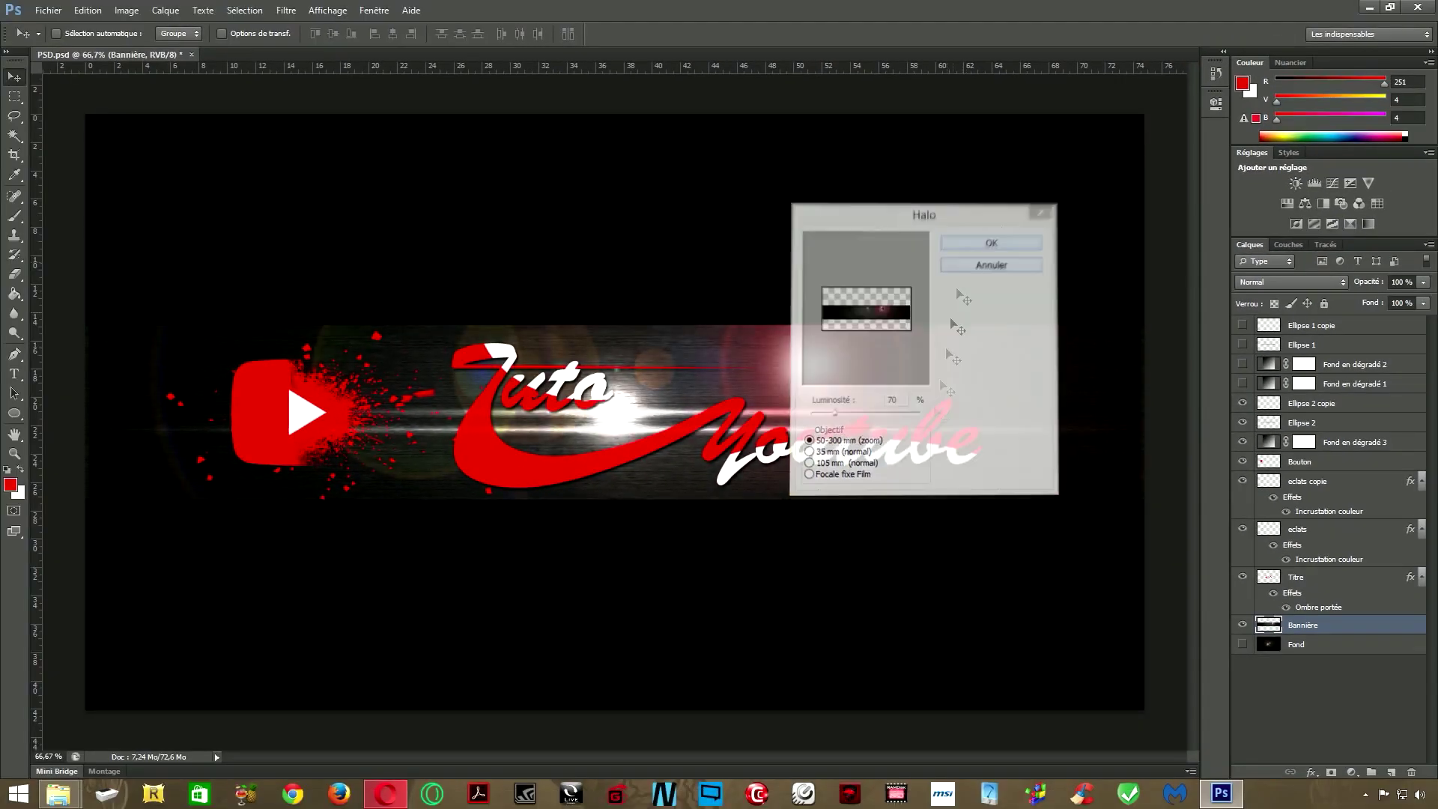